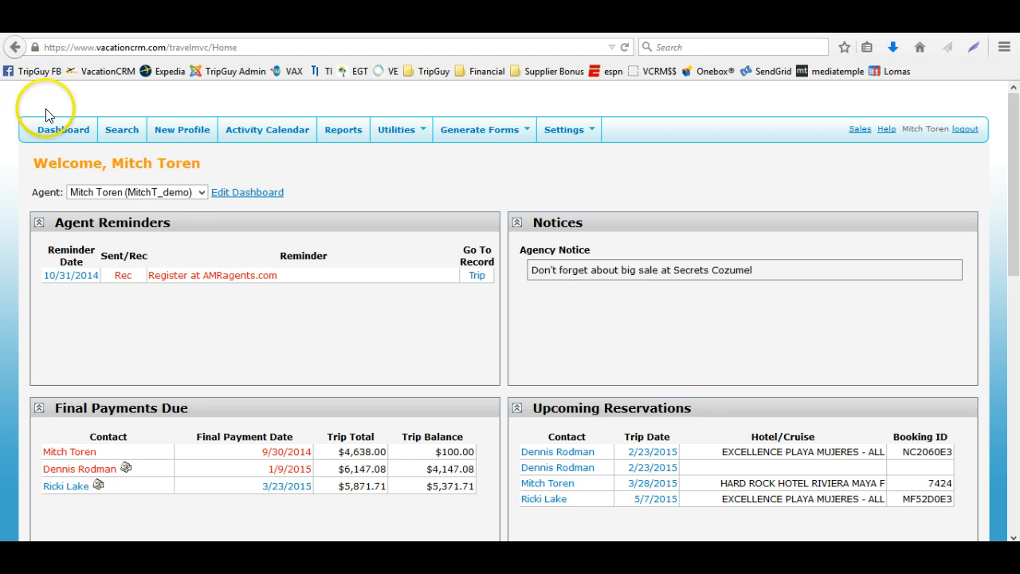
Open the dashboard and scroll through its panels
{"action": "left_click", "coordinate": [64, 127]}
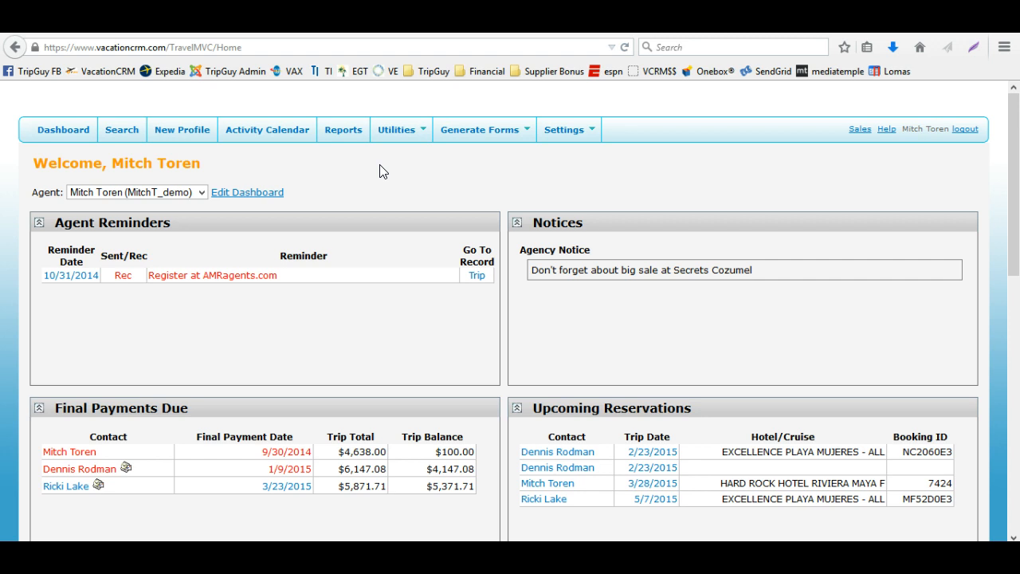
{"action": "scroll", "coordinate": [380, 172], "scroll_direction": "down", "scroll_amount": 8}
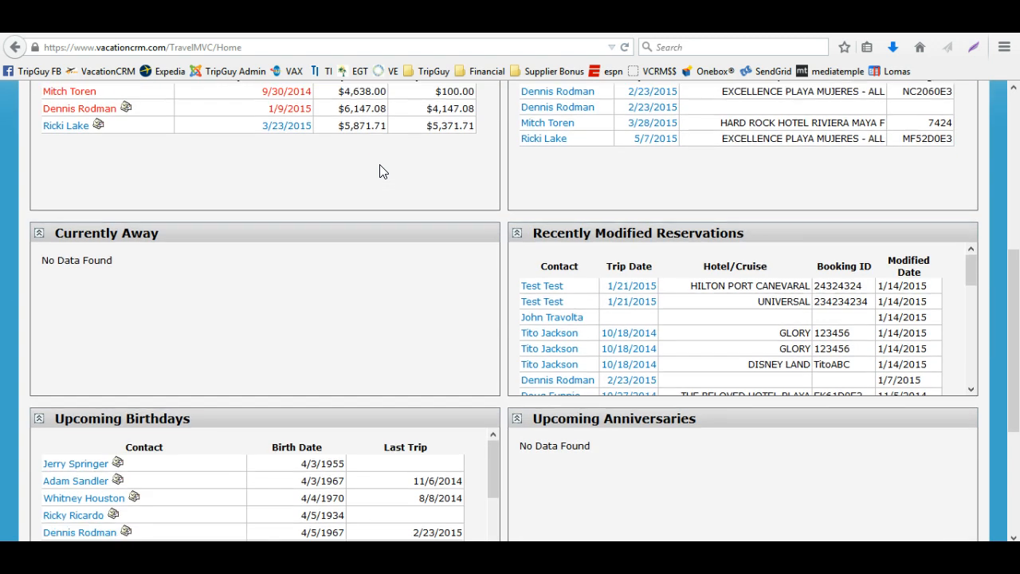
{"action": "scroll", "coordinate": [380, 171], "scroll_direction": "up", "scroll_amount": 8}
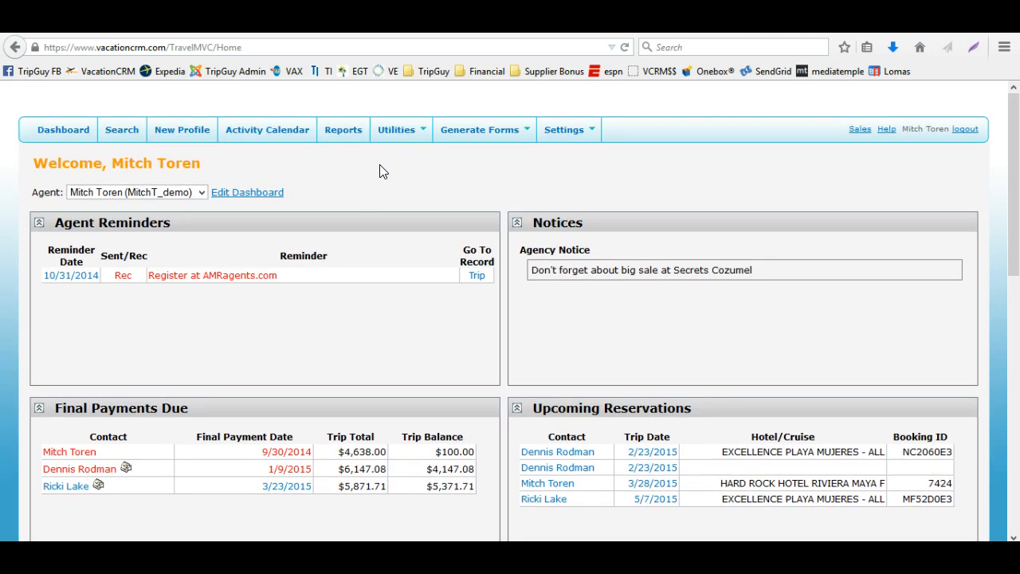
Open the dashboard panel editor, review the panel choices for the first position, and return without saving
{"action": "left_click", "coordinate": [247, 196]}
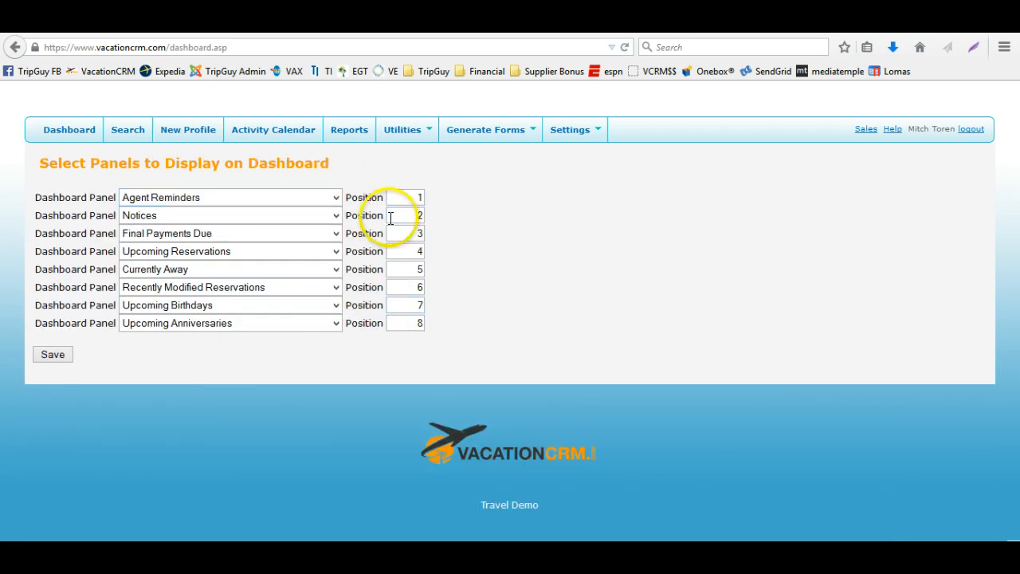
{"action": "left_click", "coordinate": [336, 201]}
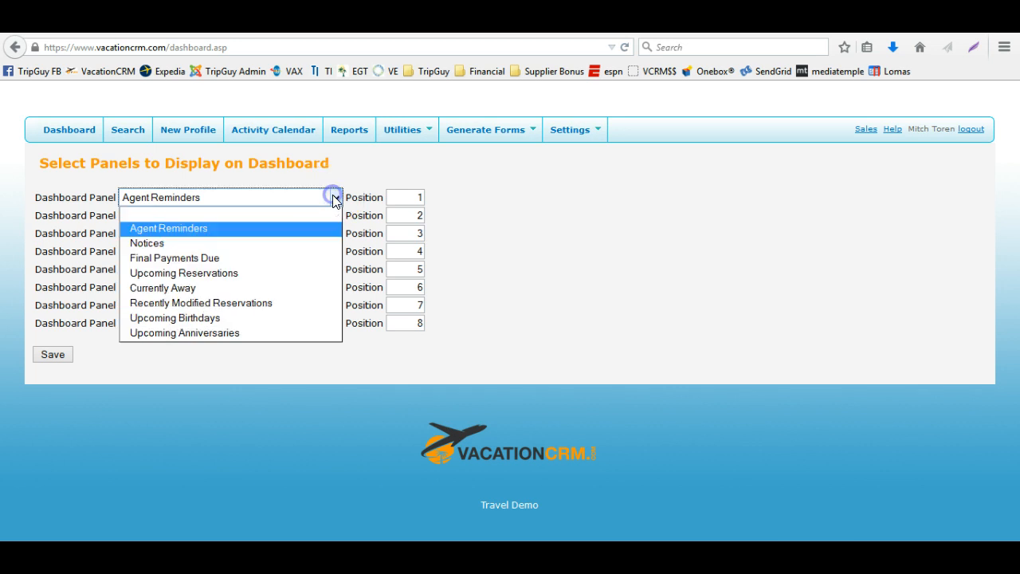
{"action": "left_click", "coordinate": [359, 168]}
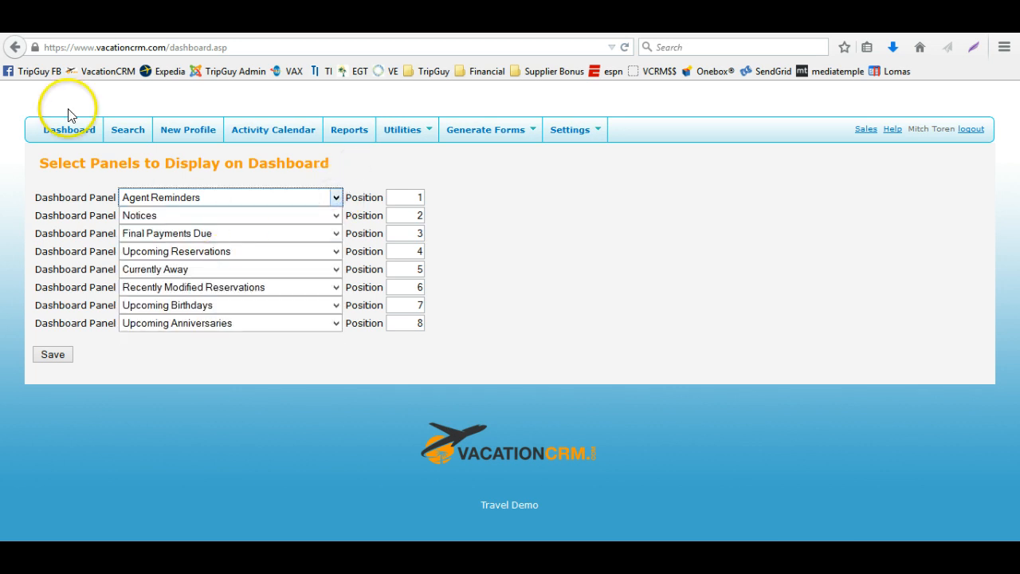
{"action": "left_click", "coordinate": [15, 47]}
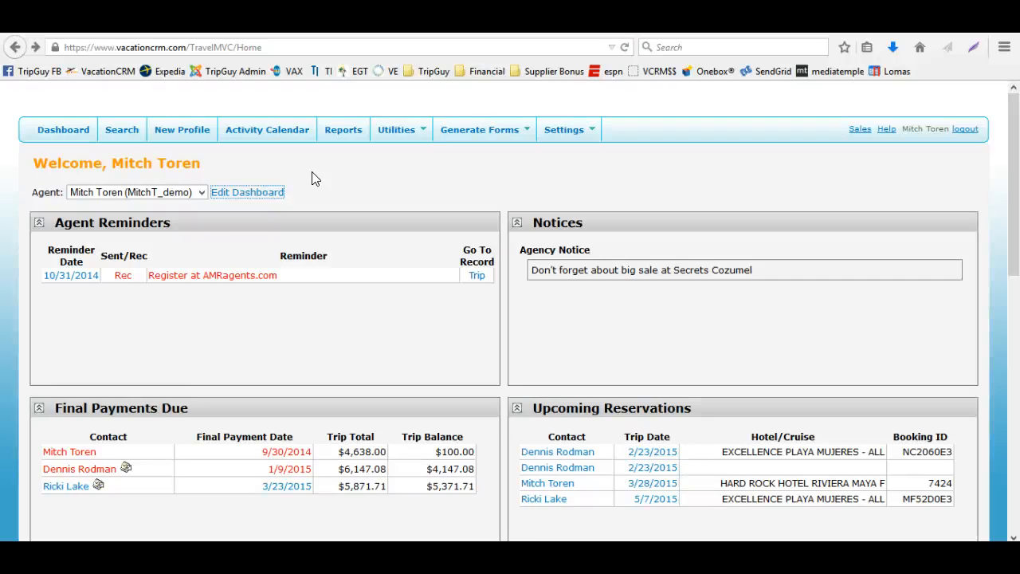
Review the agent filter options and the dashboard's reminder, notice and payment panels
{"action": "left_click", "coordinate": [86, 201]}
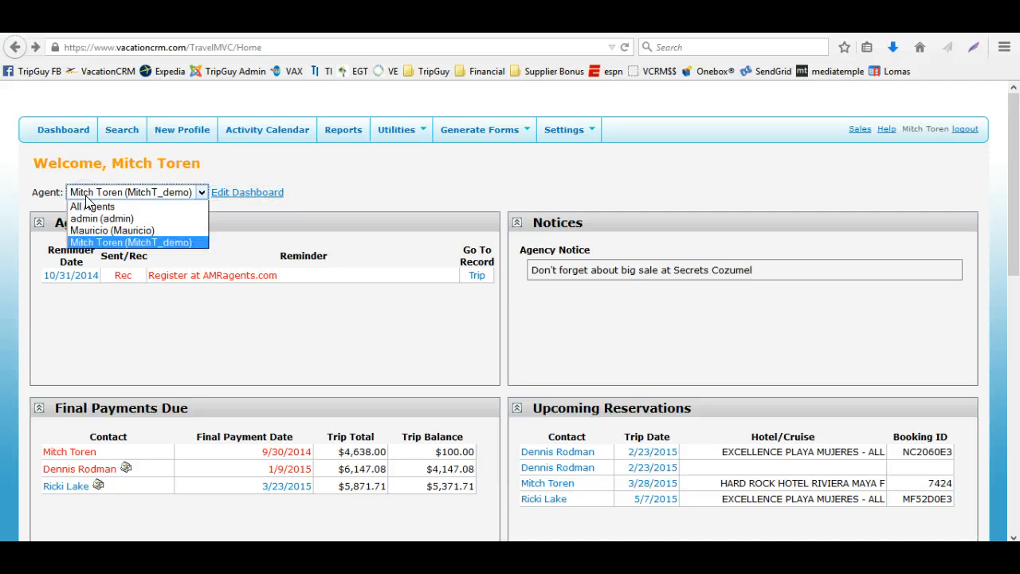
{"action": "left_click", "coordinate": [253, 167]}
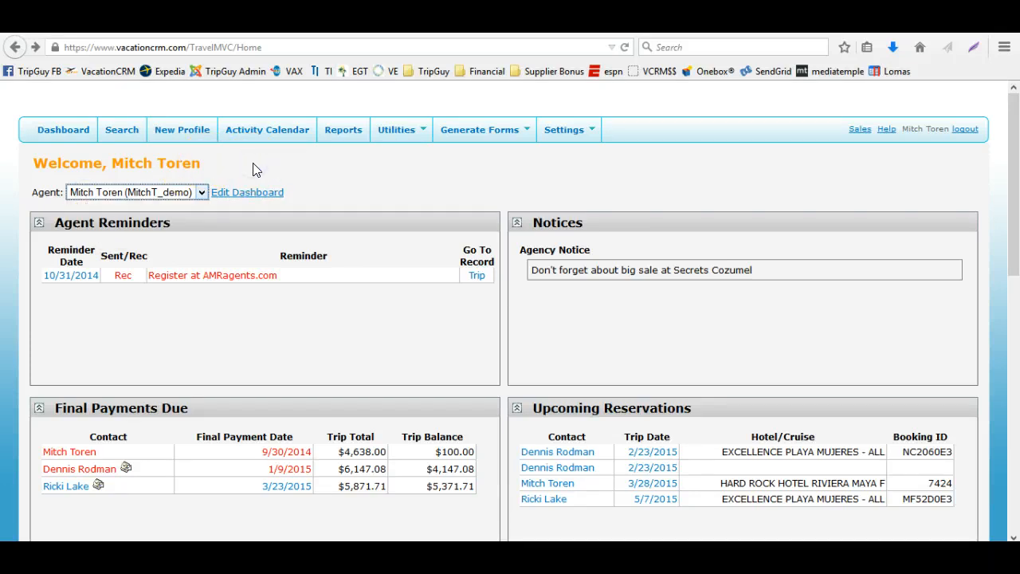
{"action": "scroll", "coordinate": [495, 189], "scroll_direction": "down", "scroll_amount": 4}
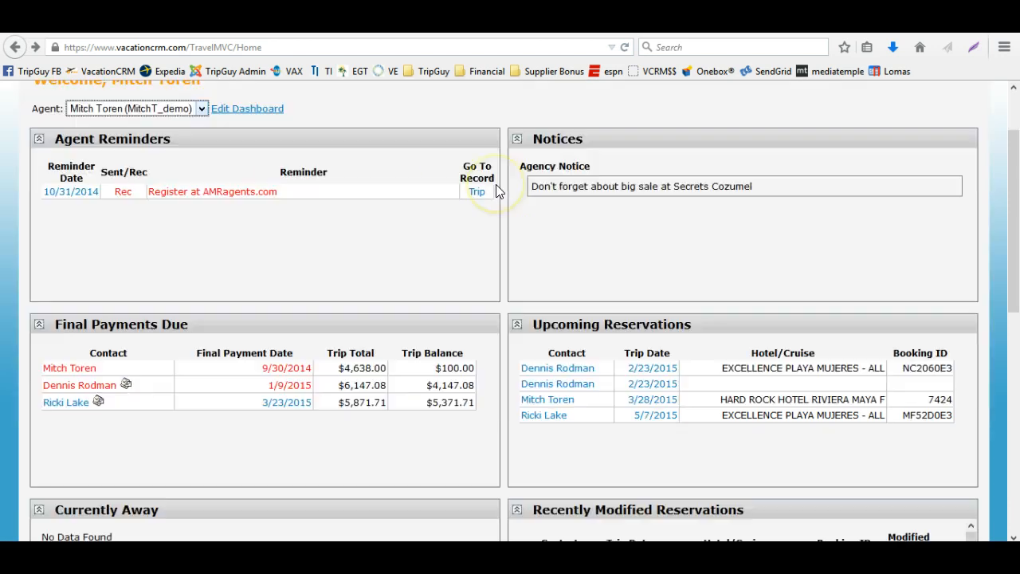
{"action": "scroll", "coordinate": [495, 191], "scroll_direction": "up", "scroll_amount": 4}
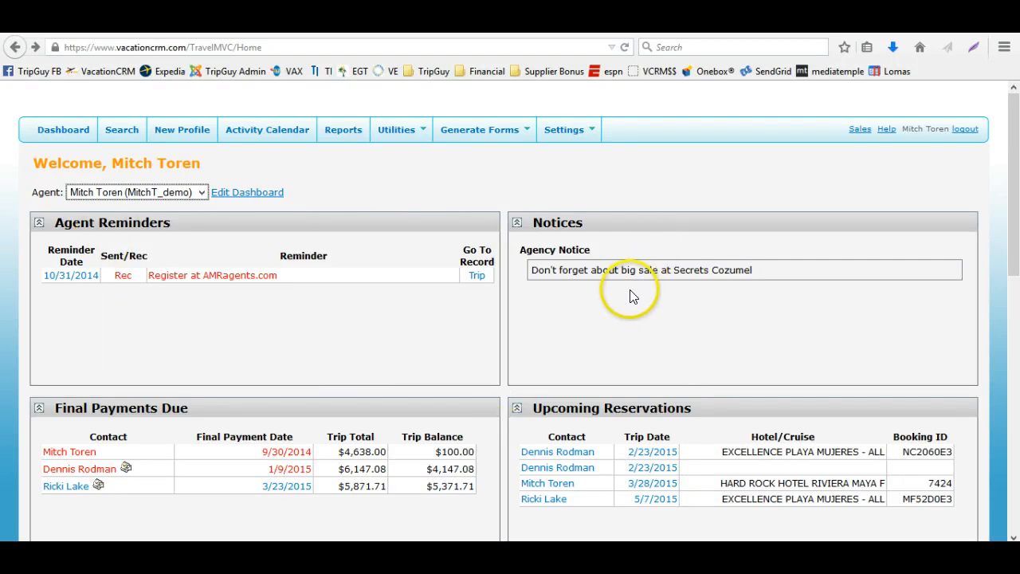
{"action": "scroll", "coordinate": [625, 295], "scroll_direction": "down", "scroll_amount": 2}
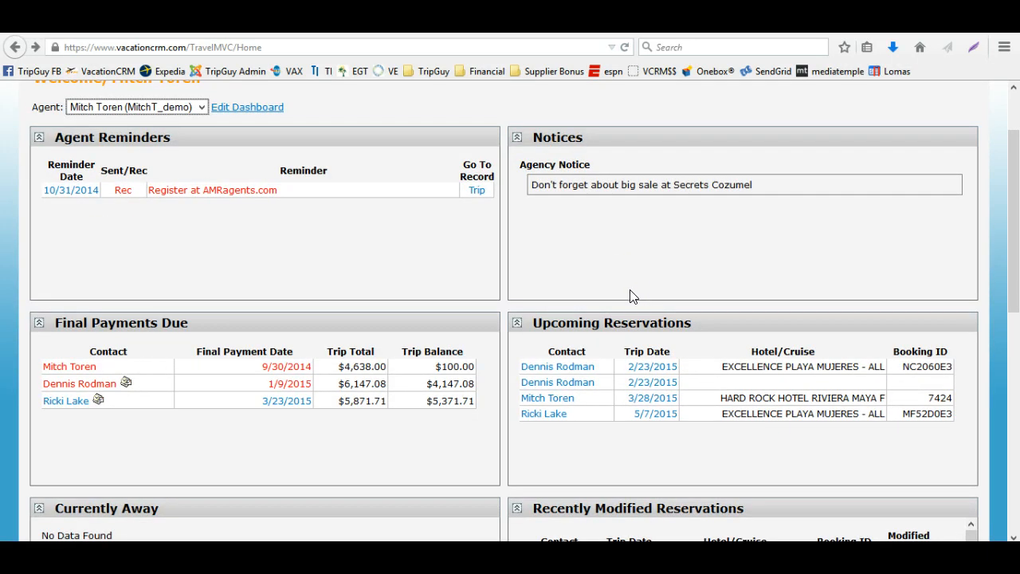
{"action": "scroll", "coordinate": [526, 296], "scroll_direction": "up", "scroll_amount": 2}
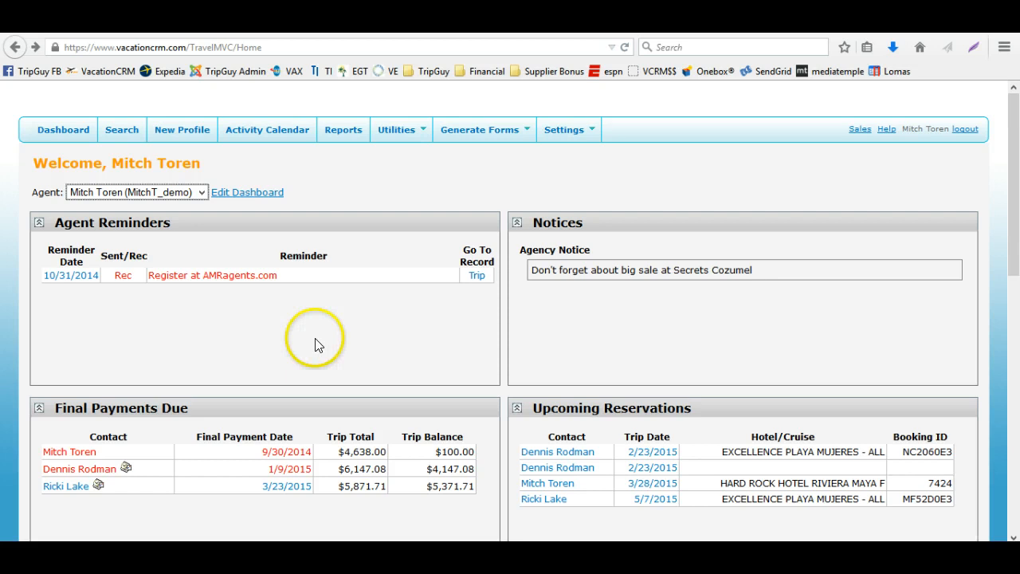
{"action": "mouse_move", "coordinate": [215, 273]}
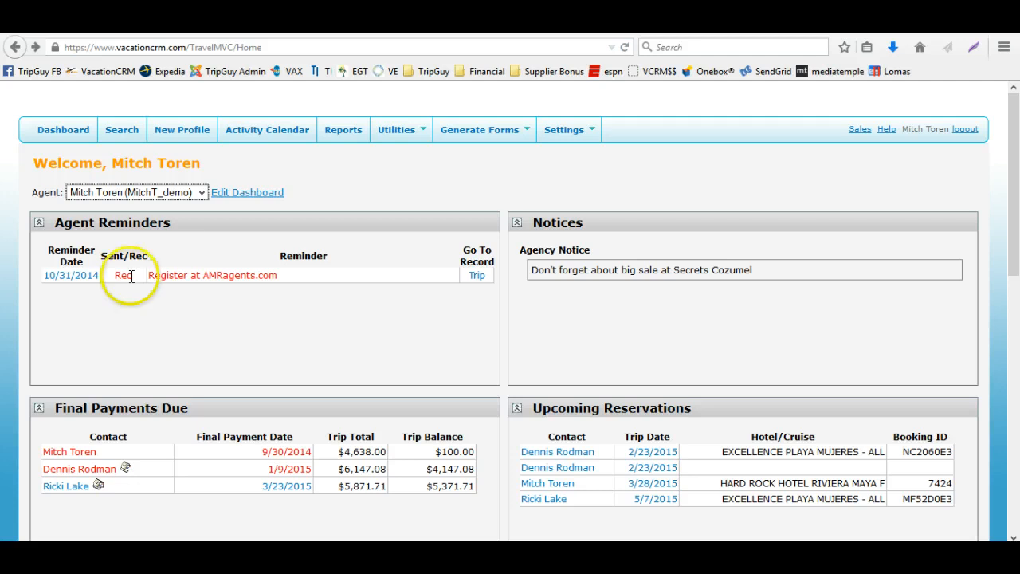
{"action": "mouse_move", "coordinate": [131, 274]}
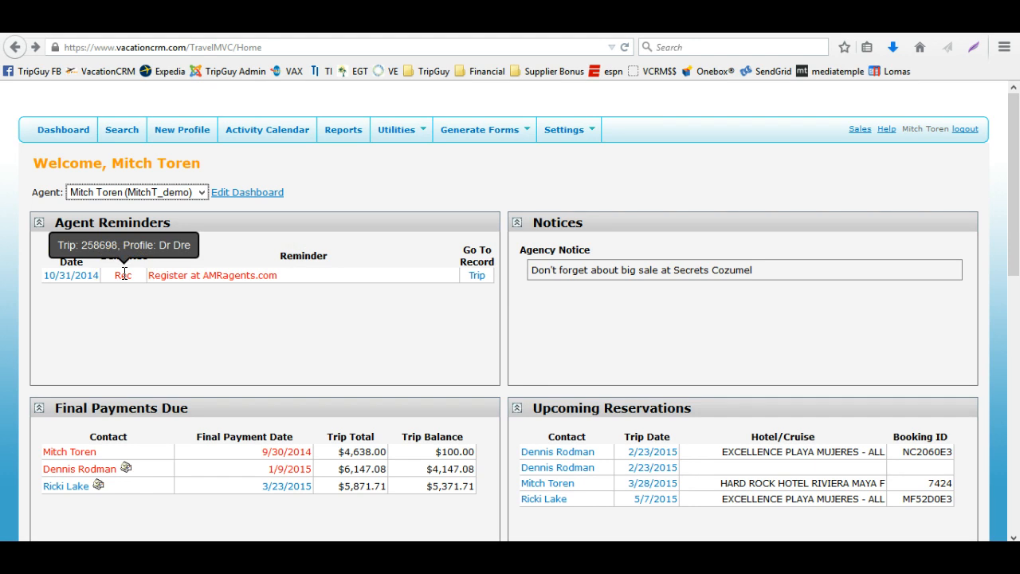
Open the trip record linked to the agent reminder, view its reminders section, and go back
{"action": "left_click", "coordinate": [477, 276]}
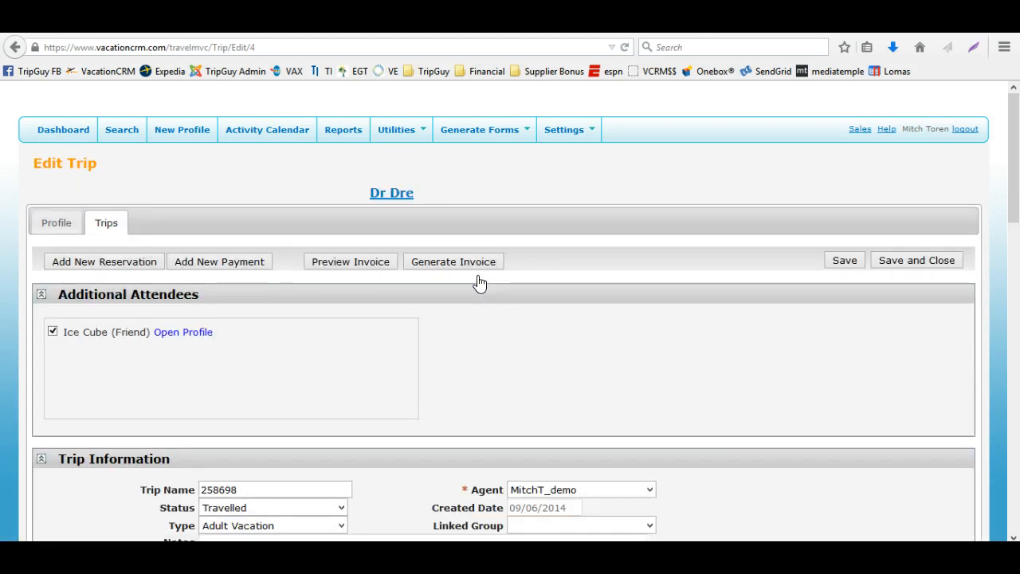
{"action": "scroll", "coordinate": [466, 291], "scroll_direction": "down", "scroll_amount": 15}
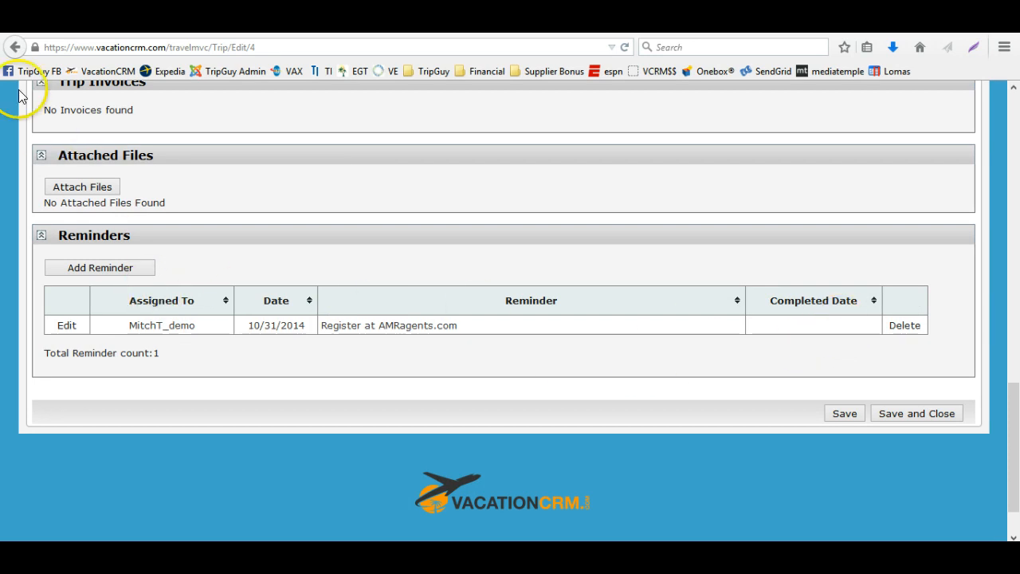
{"action": "left_click", "coordinate": [17, 48]}
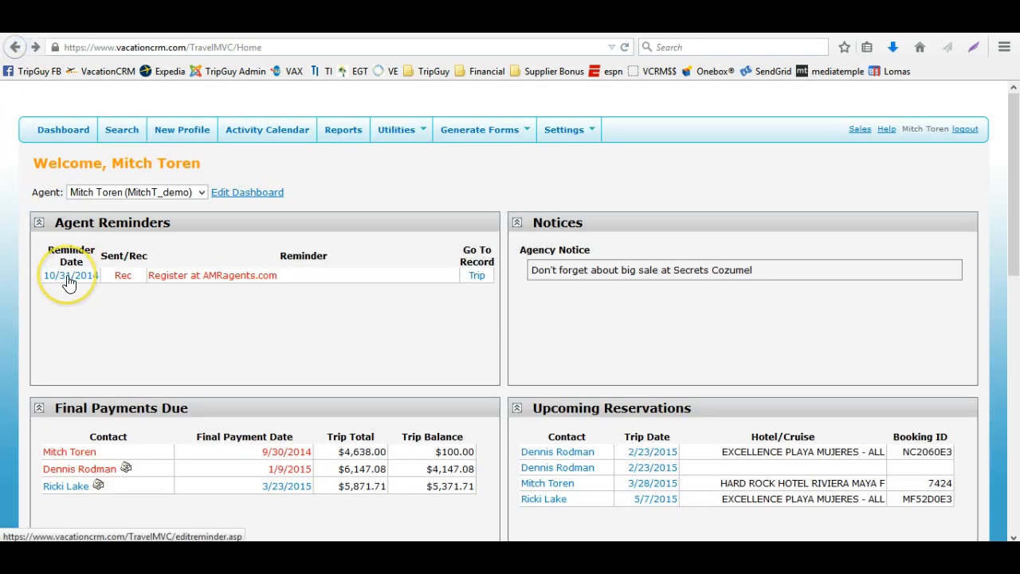
Open the reminder's detail dialog from its date and cancel it
{"action": "left_click", "coordinate": [68, 278]}
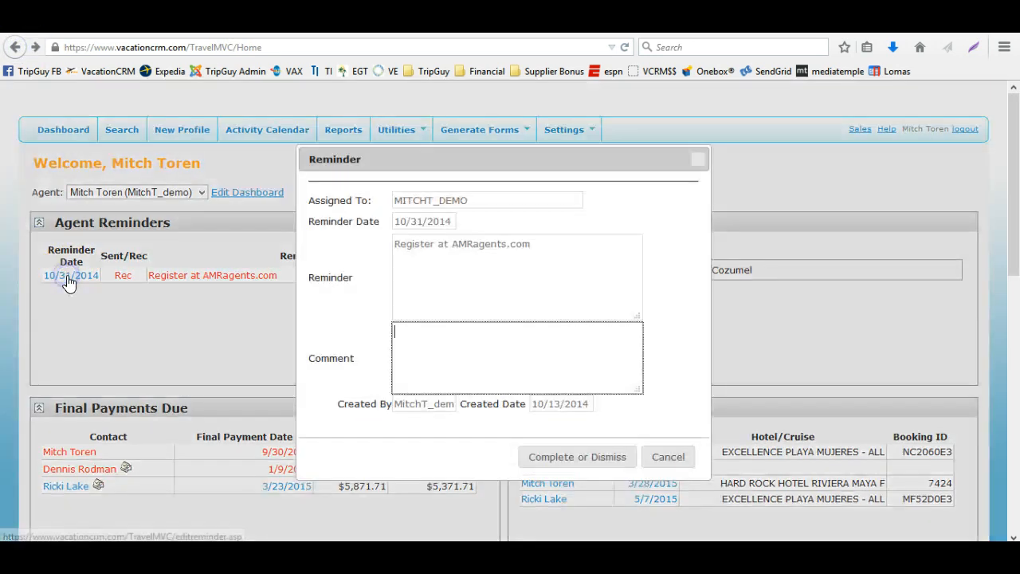
{"action": "left_click", "coordinate": [375, 289]}
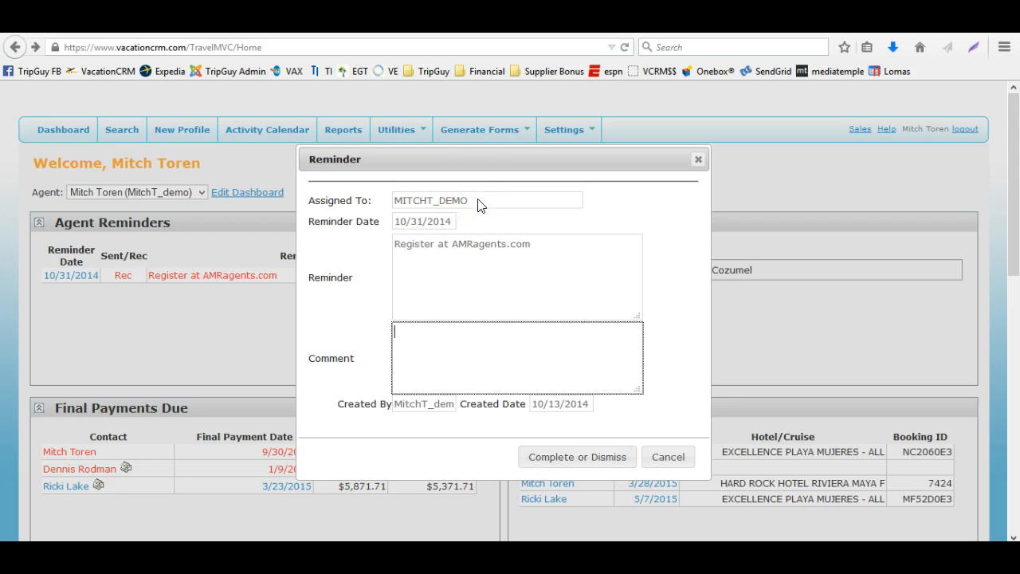
{"action": "left_click", "coordinate": [499, 261]}
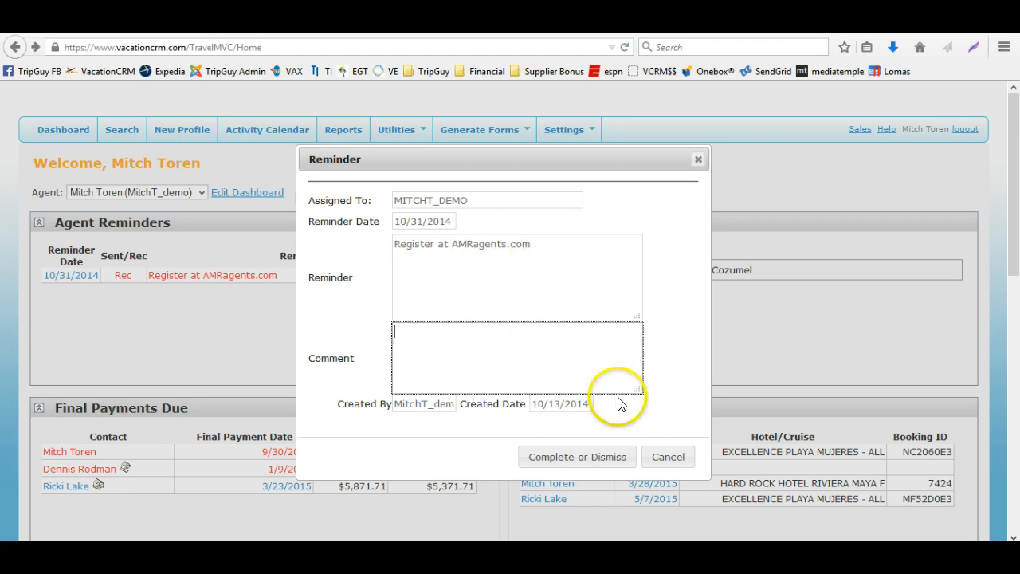
{"action": "left_click", "coordinate": [655, 456]}
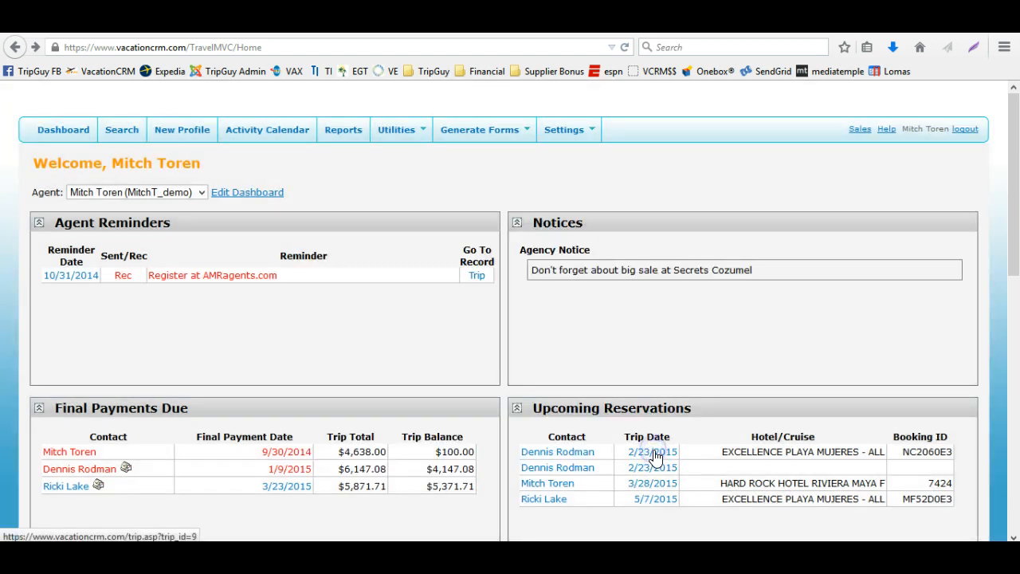
Open the reminder's trip record, view the reminder's edit dialog, cancel it, and return to the dashboard
{"action": "left_click", "coordinate": [483, 281]}
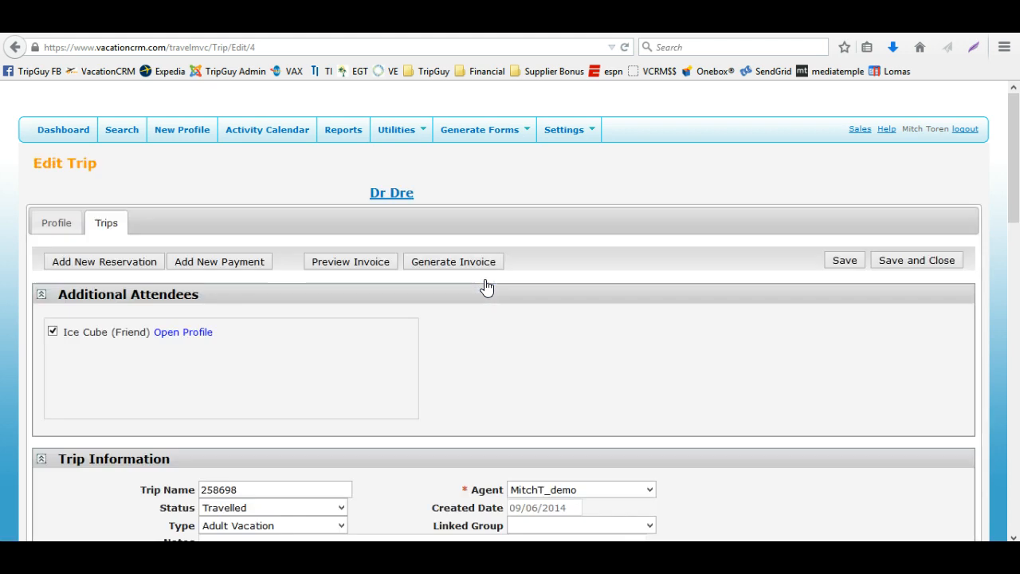
{"action": "scroll", "coordinate": [478, 342], "scroll_direction": "down", "scroll_amount": 7}
{"action": "scroll", "coordinate": [480, 350], "scroll_direction": "down", "scroll_amount": 10}
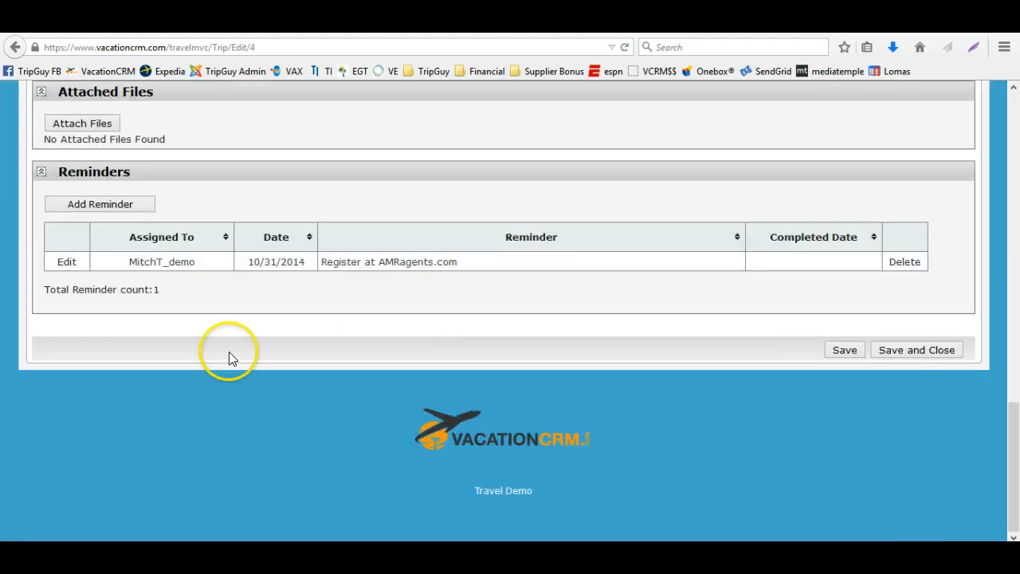
{"action": "left_click", "coordinate": [66, 262]}
{"action": "left_click", "coordinate": [546, 295]}
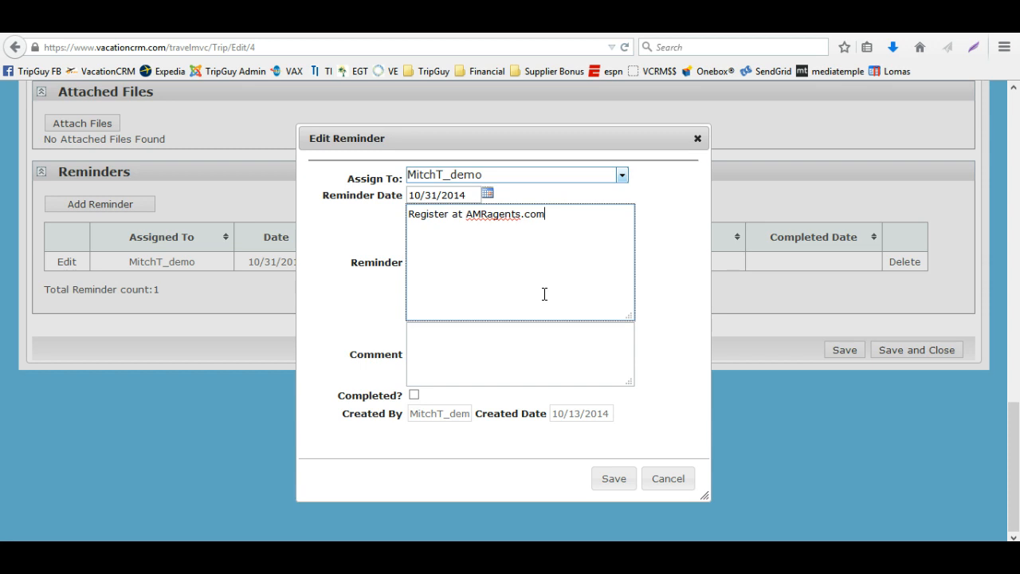
{"action": "left_click", "coordinate": [667, 478]}
{"action": "scroll", "coordinate": [595, 360], "scroll_direction": "up", "scroll_amount": 3}
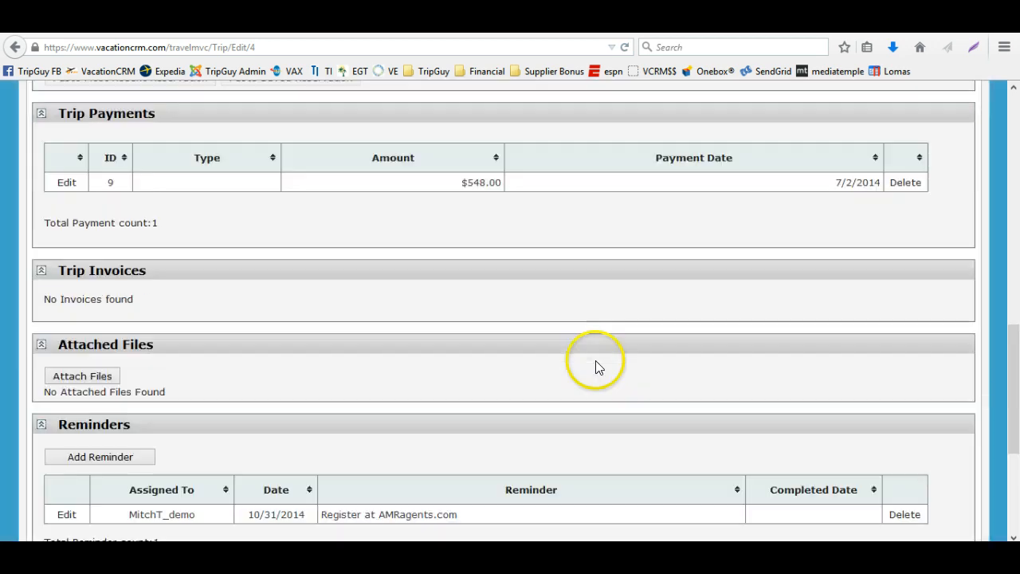
{"action": "scroll", "coordinate": [595, 360], "scroll_direction": "up", "scroll_amount": 10}
{"action": "left_click", "coordinate": [76, 137]}
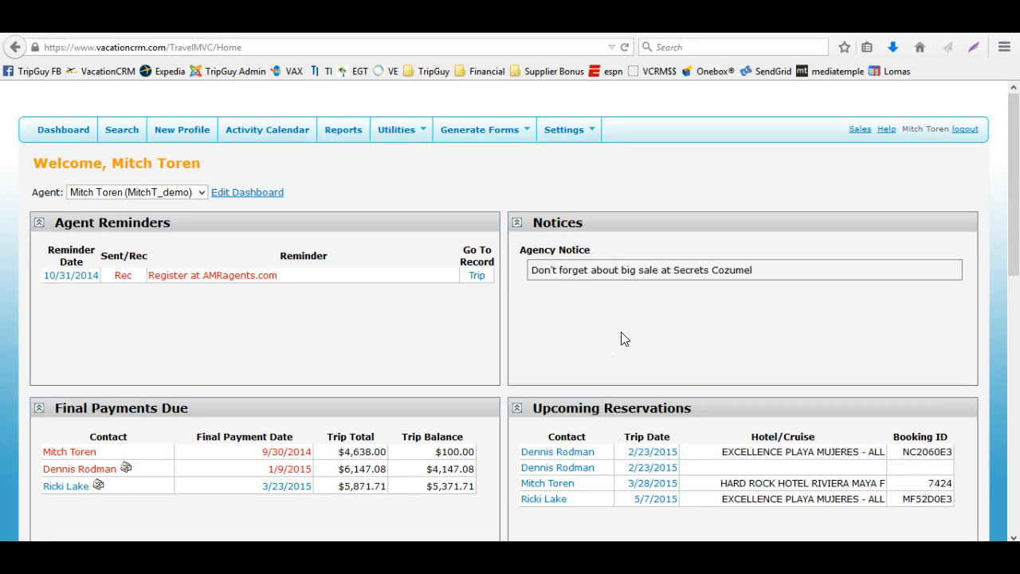
Scroll through the final payments, reservations, birthdays and anniversaries panels on the dashboard
{"action": "scroll", "coordinate": [519, 295], "scroll_direction": "down", "scroll_amount": 4}
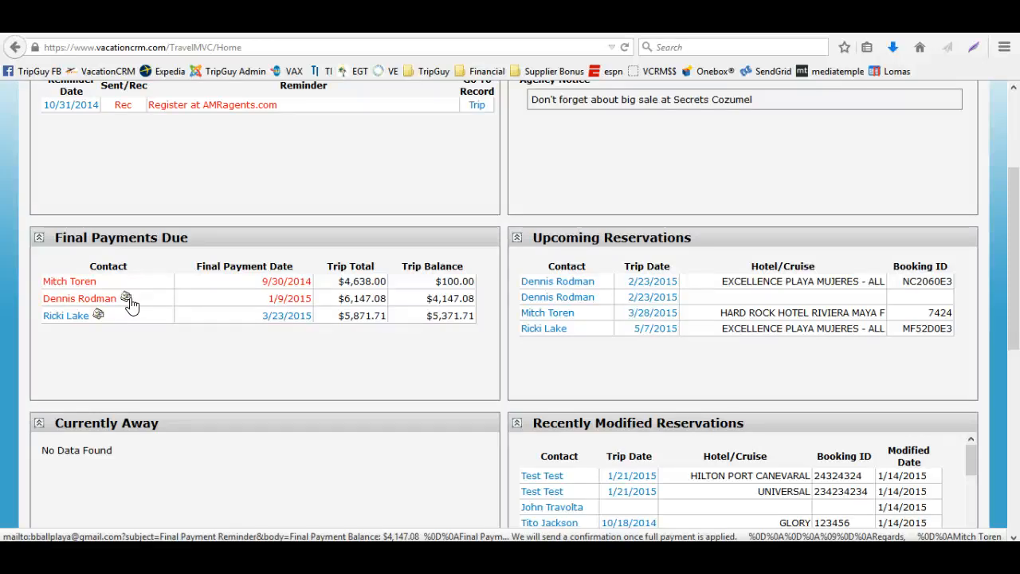
{"action": "scroll", "coordinate": [130, 303], "scroll_direction": "down", "scroll_amount": 4}
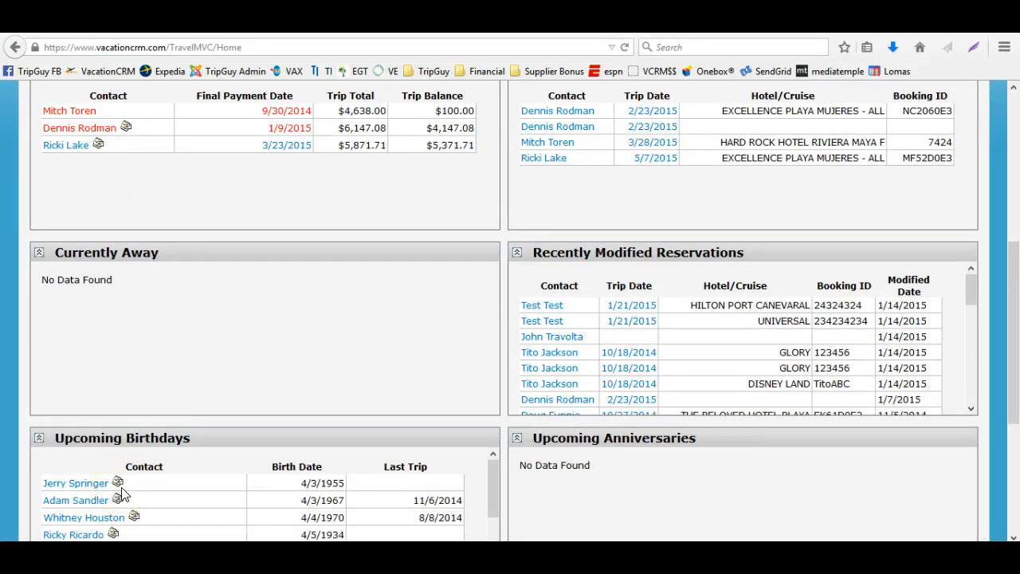
{"action": "scroll", "coordinate": [255, 396], "scroll_direction": "up", "scroll_amount": 2}
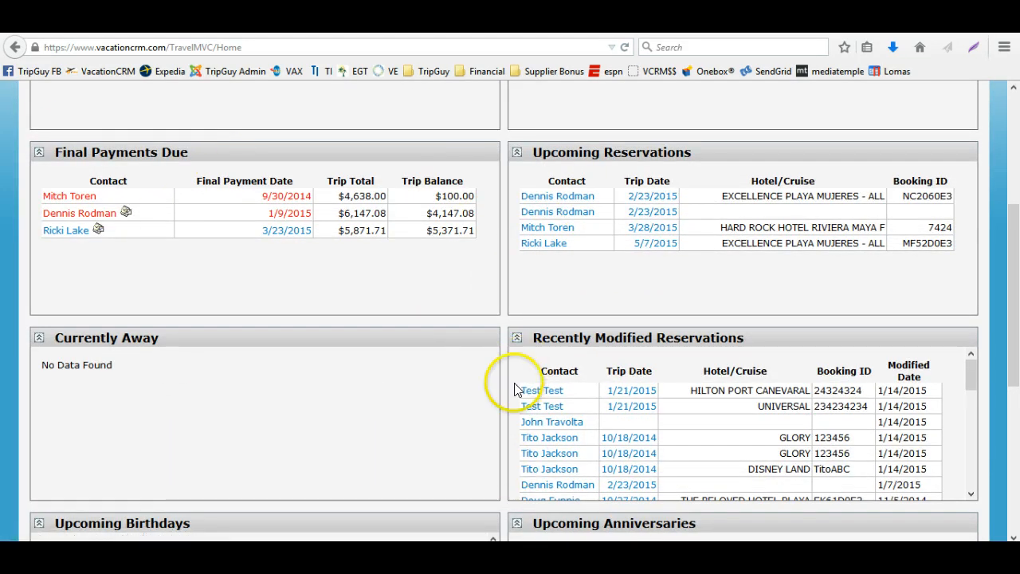
{"action": "mouse_move", "coordinate": [556, 428]}
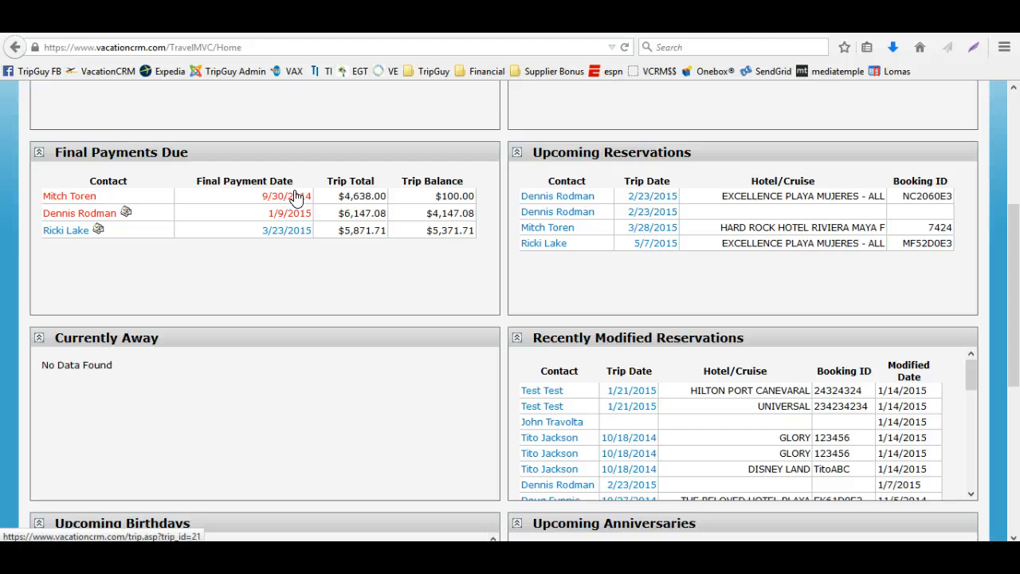
{"action": "mouse_move", "coordinate": [48, 201]}
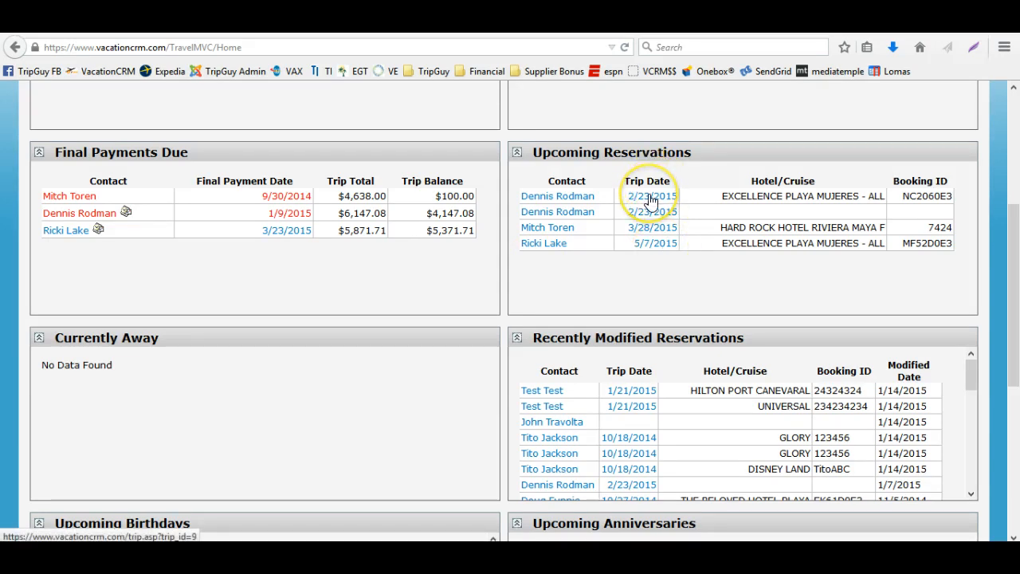
{"action": "scroll", "coordinate": [651, 201], "scroll_direction": "down", "scroll_amount": 2}
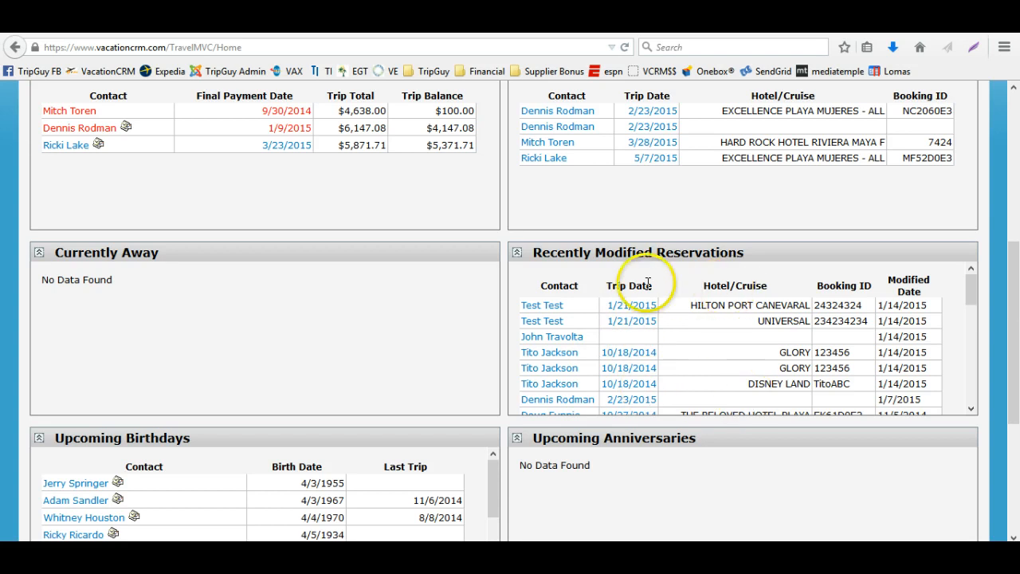
{"action": "scroll", "coordinate": [629, 284], "scroll_direction": "down", "scroll_amount": 2}
{"action": "scroll", "coordinate": [327, 391], "scroll_direction": "down", "scroll_amount": 2}
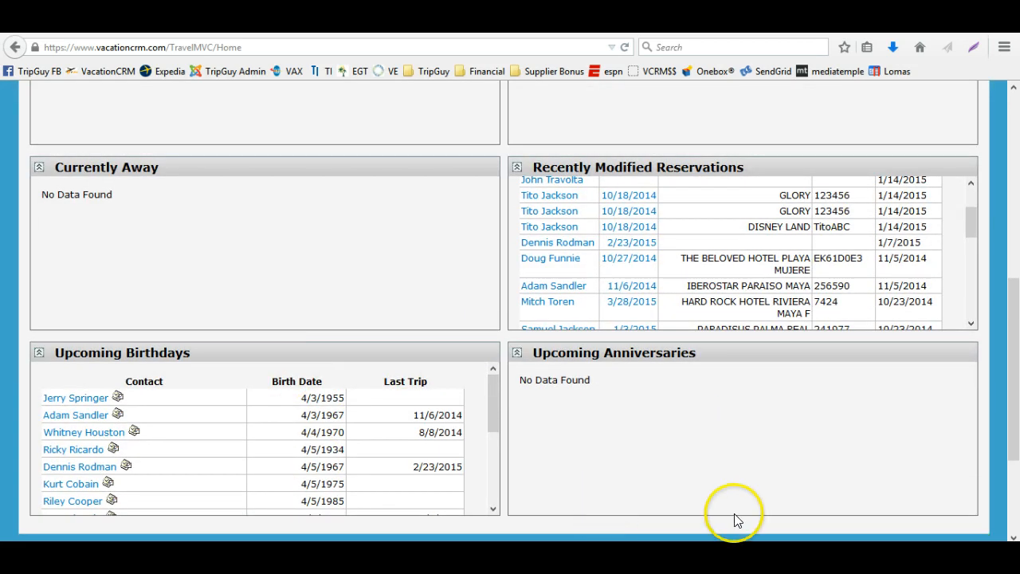
{"action": "scroll", "coordinate": [669, 404], "scroll_direction": "down", "scroll_amount": 4}
{"action": "scroll", "coordinate": [668, 409], "scroll_direction": "up", "scroll_amount": 10}
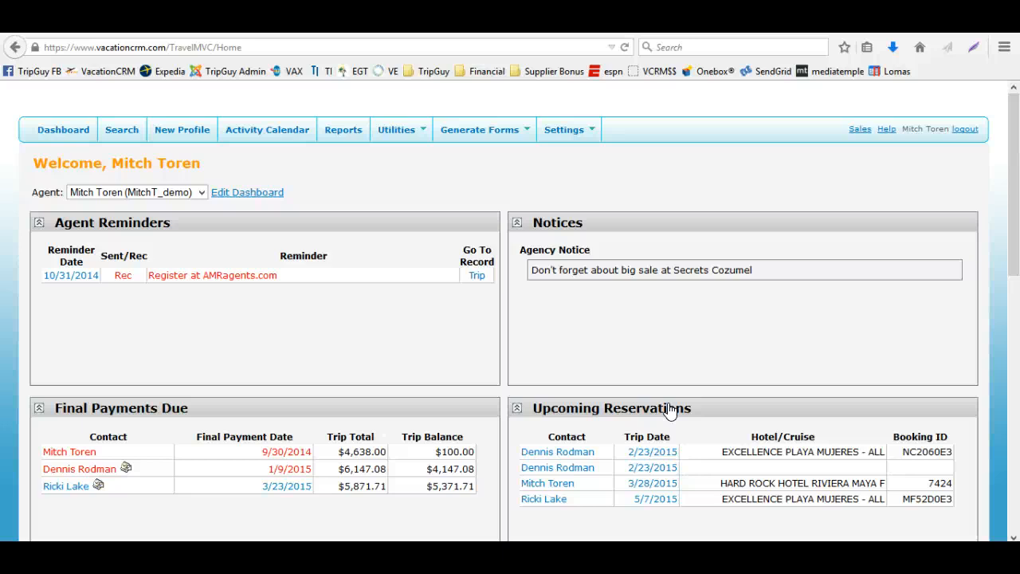
Open the Activity Calendar from the dashboard
{"action": "left_click", "coordinate": [687, 395]}
{"action": "scroll", "coordinate": [686, 388], "scroll_direction": "down", "scroll_amount": 2}
{"action": "scroll", "coordinate": [686, 388], "scroll_direction": "up", "scroll_amount": 2}
{"action": "left_click", "coordinate": [293, 131]}
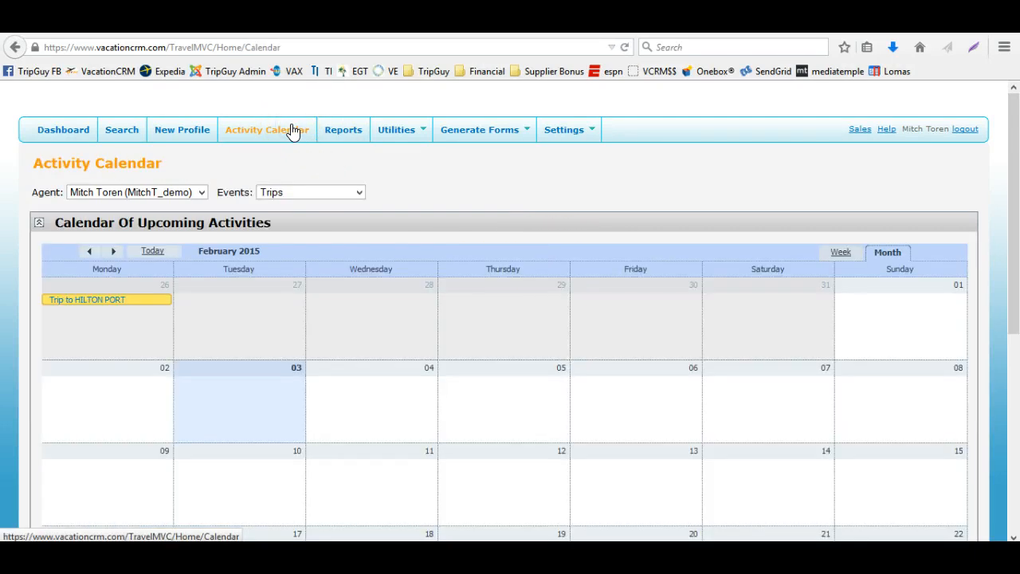
Inspect the Events filter options and scroll through the February 2015 trips calendar
{"action": "left_click", "coordinate": [312, 192]}
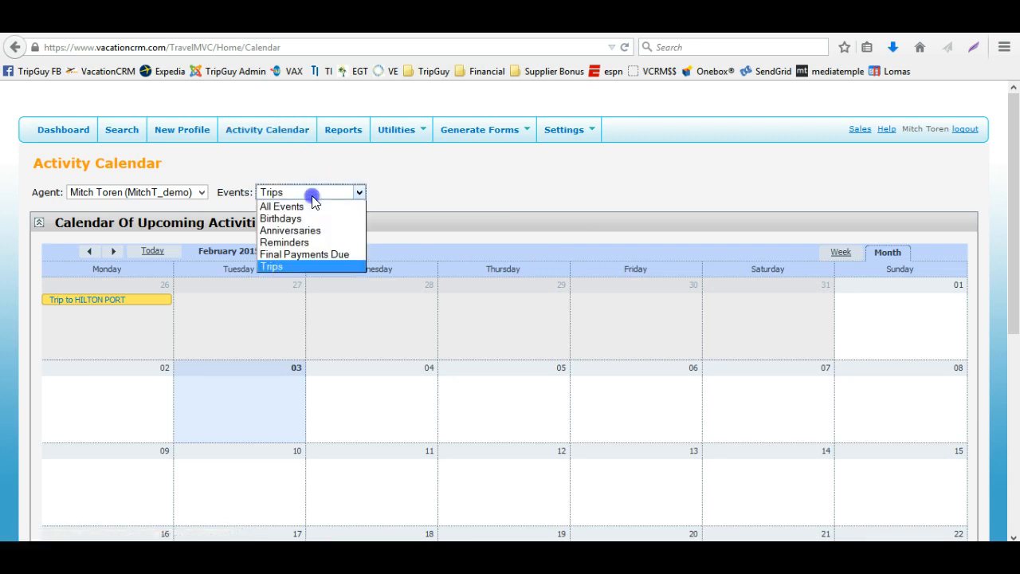
{"action": "left_click", "coordinate": [448, 184]}
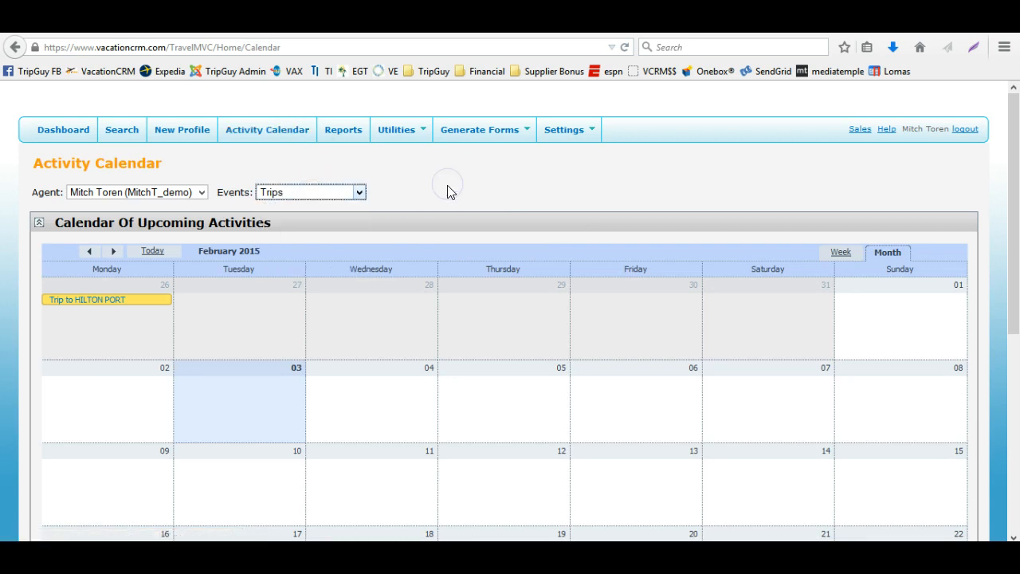
{"action": "scroll", "coordinate": [450, 200], "scroll_direction": "down", "scroll_amount": 3}
{"action": "scroll", "coordinate": [450, 207], "scroll_direction": "down", "scroll_amount": 3}
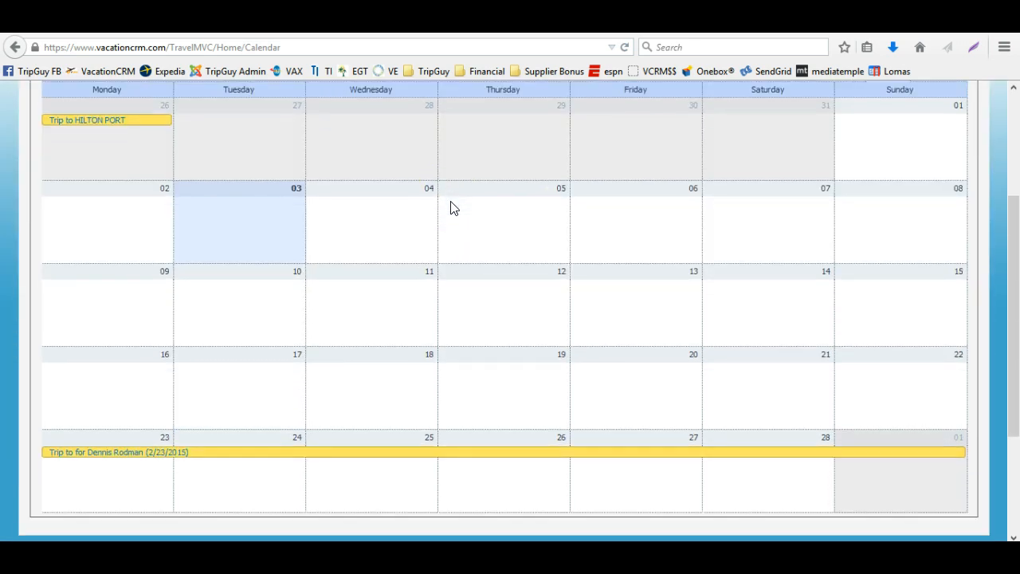
{"action": "scroll", "coordinate": [450, 202], "scroll_direction": "up", "scroll_amount": 6}
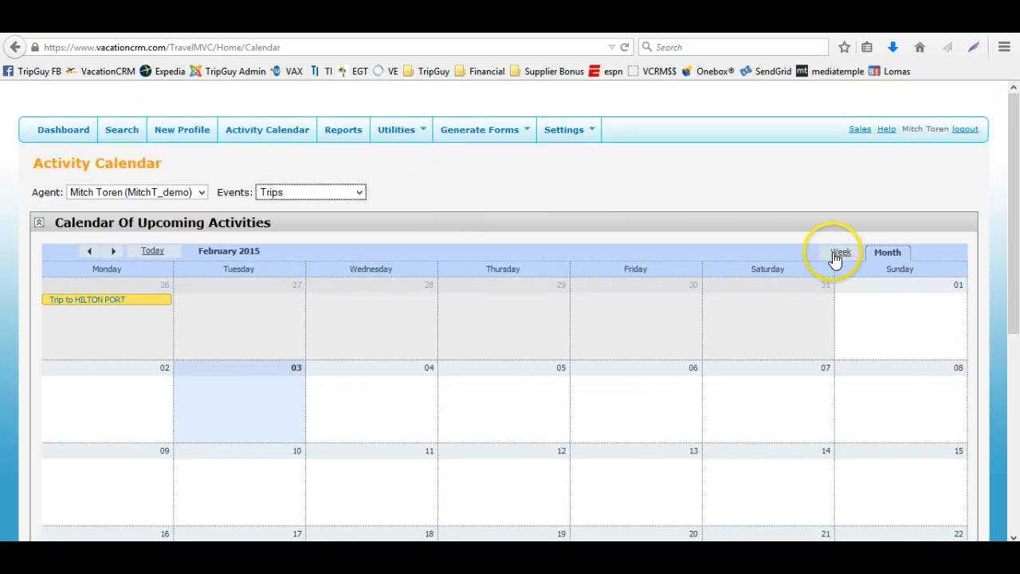
Switch the calendar to the week view and back to the month view
{"action": "left_click", "coordinate": [835, 253]}
{"action": "scroll", "coordinate": [698, 353], "scroll_direction": "down", "scroll_amount": 6}
{"action": "scroll", "coordinate": [699, 353], "scroll_direction": "up", "scroll_amount": 4}
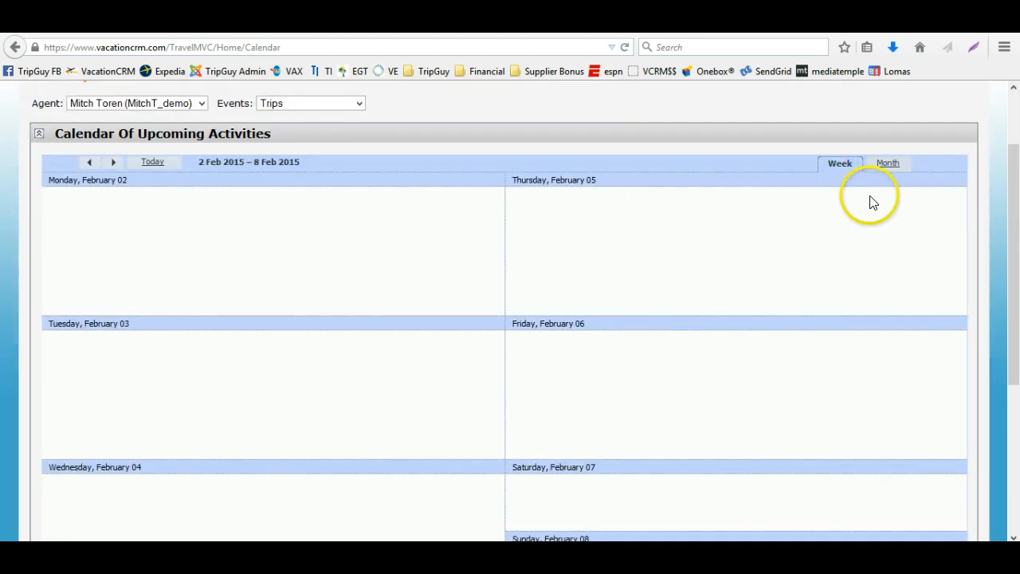
{"action": "left_click", "coordinate": [887, 163]}
{"action": "scroll", "coordinate": [558, 295], "scroll_direction": "down", "scroll_amount": 1}
{"action": "scroll", "coordinate": [549, 295], "scroll_direction": "up", "scroll_amount": 3}
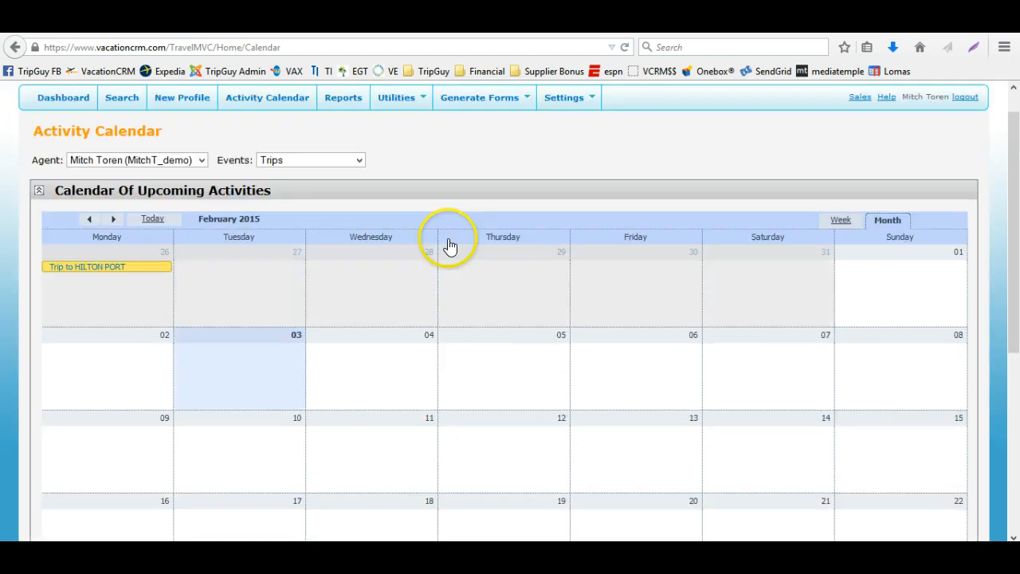
Set the calendar's Events filter to All Events
{"action": "left_click", "coordinate": [323, 193]}
{"action": "left_click", "coordinate": [323, 208]}
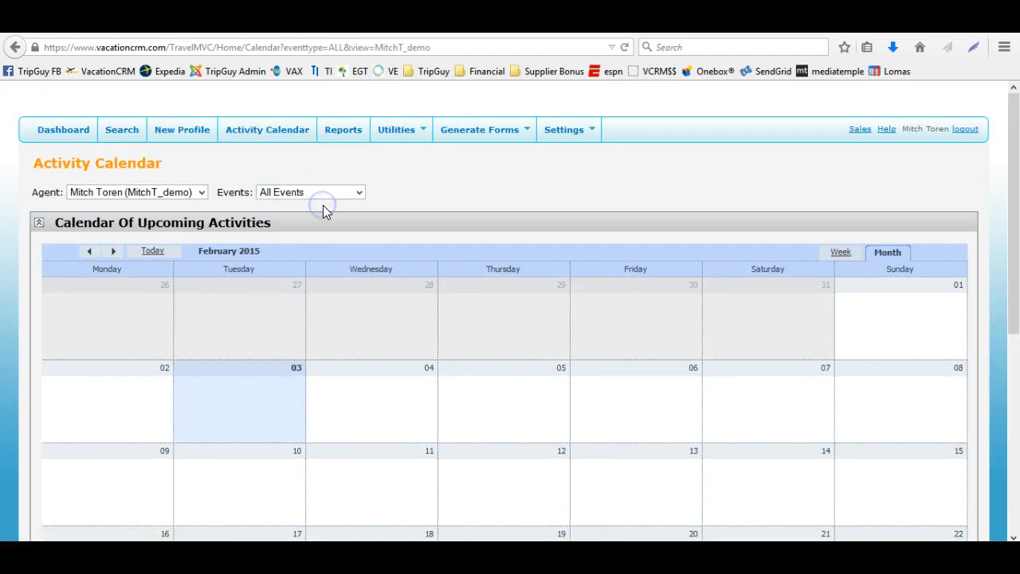
{"action": "scroll", "coordinate": [417, 301], "scroll_direction": "down", "scroll_amount": 4}
{"action": "scroll", "coordinate": [421, 303], "scroll_direction": "up", "scroll_amount": 4}
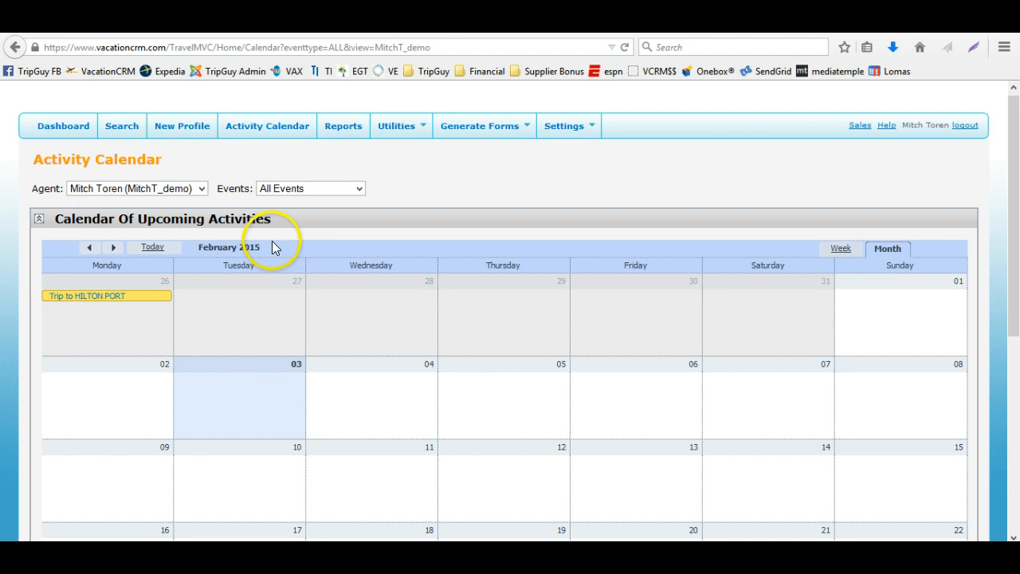
{"action": "left_click", "coordinate": [311, 189]}
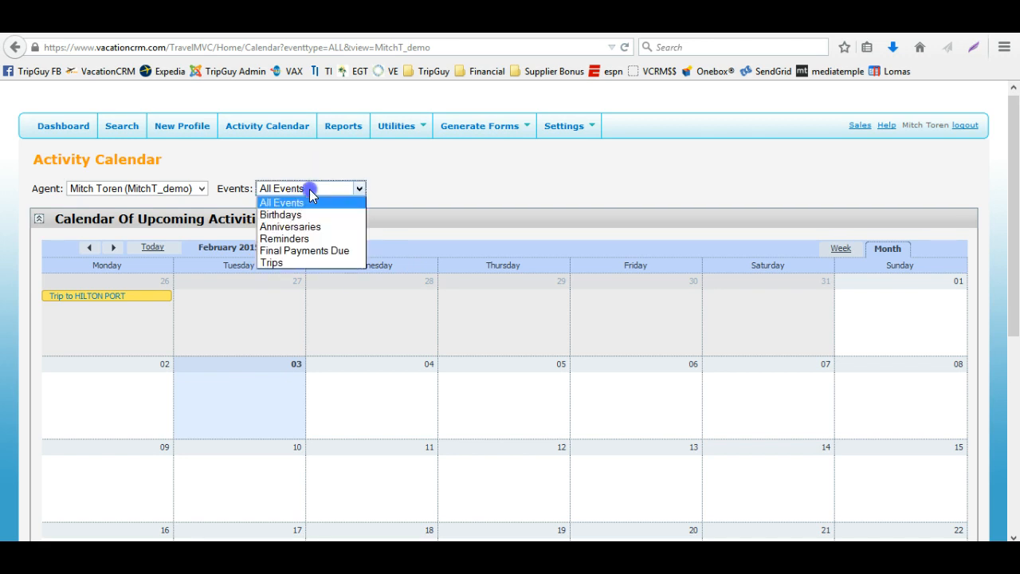
{"action": "left_click", "coordinate": [426, 191]}
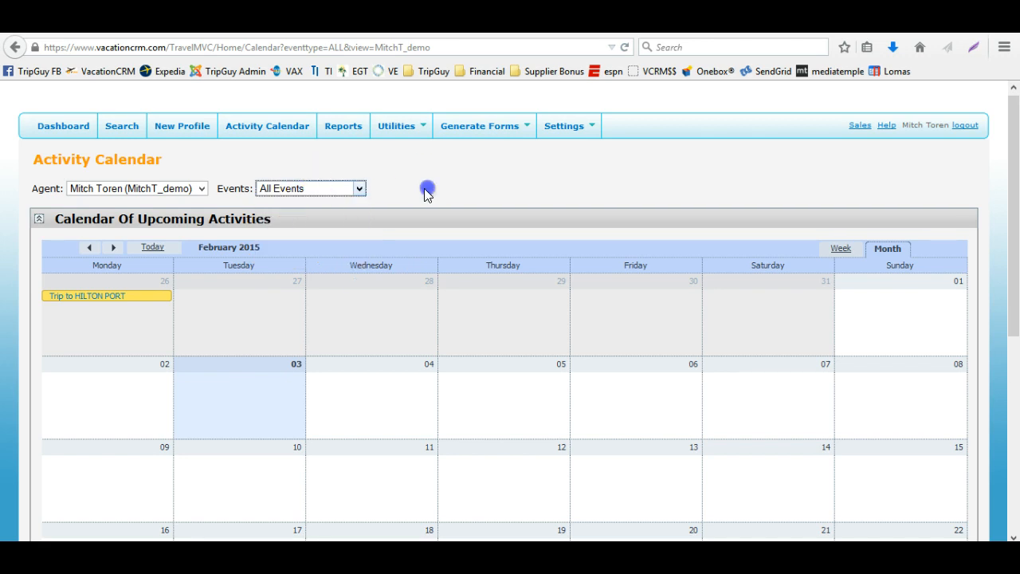
Move to March 2015 and examine its final payment and birthday reminder events
{"action": "left_click", "coordinate": [114, 247]}
{"action": "scroll", "coordinate": [115, 253], "scroll_direction": "down", "scroll_amount": 5}
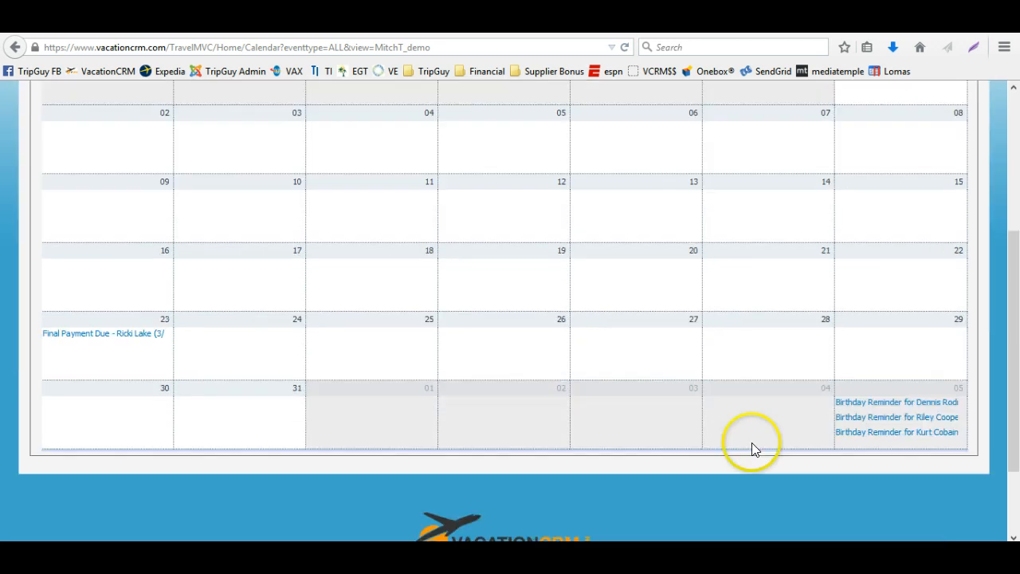
{"action": "mouse_move", "coordinate": [843, 421]}
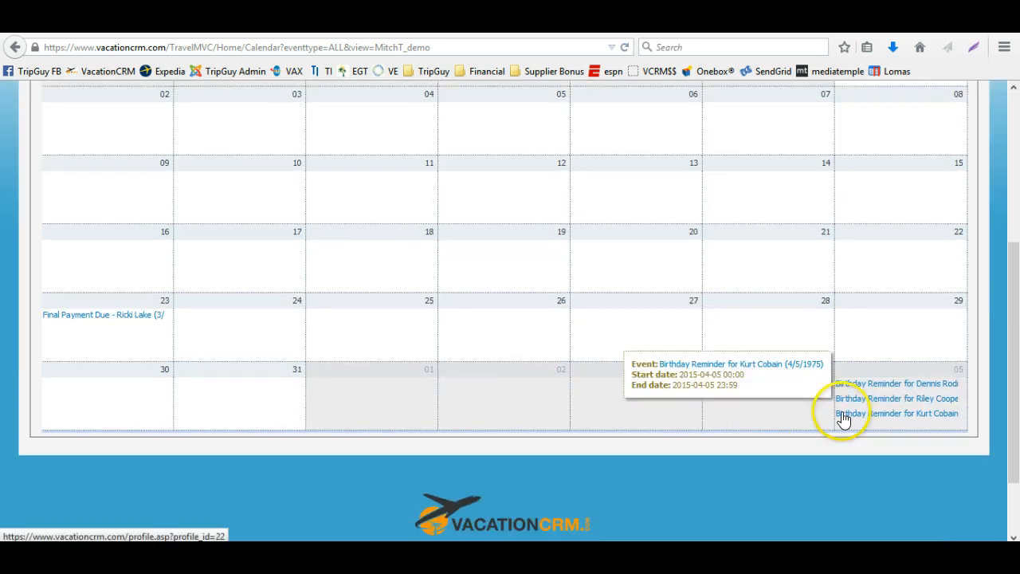
{"action": "scroll", "coordinate": [215, 295], "scroll_direction": "up", "scroll_amount": 5}
{"action": "scroll", "coordinate": [134, 440], "scroll_direction": "down", "scroll_amount": 1}
{"action": "scroll", "coordinate": [134, 440], "scroll_direction": "down", "scroll_amount": 2}
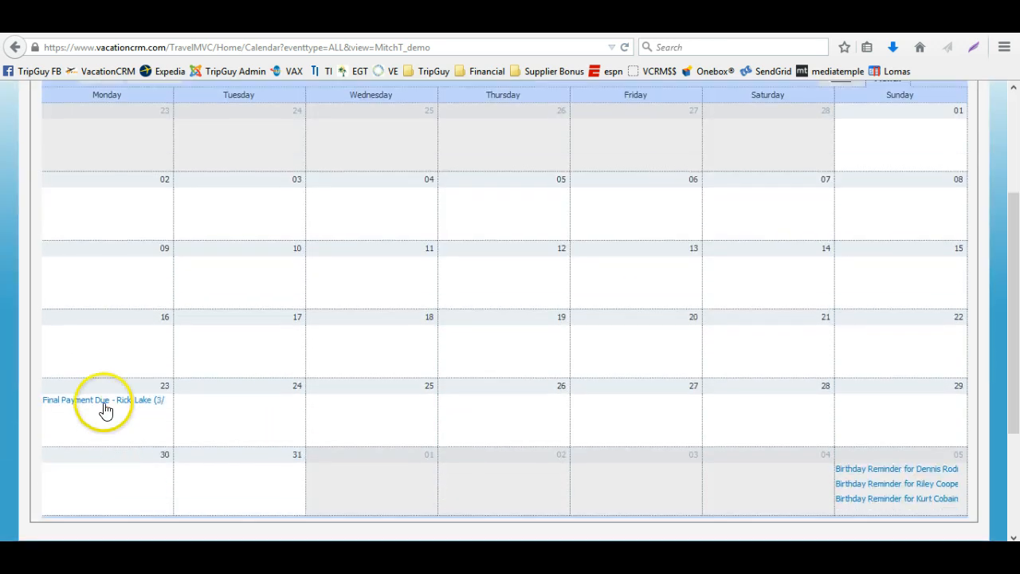
{"action": "mouse_move", "coordinate": [98, 405]}
{"action": "scroll", "coordinate": [156, 354], "scroll_direction": "up", "scroll_amount": 3}
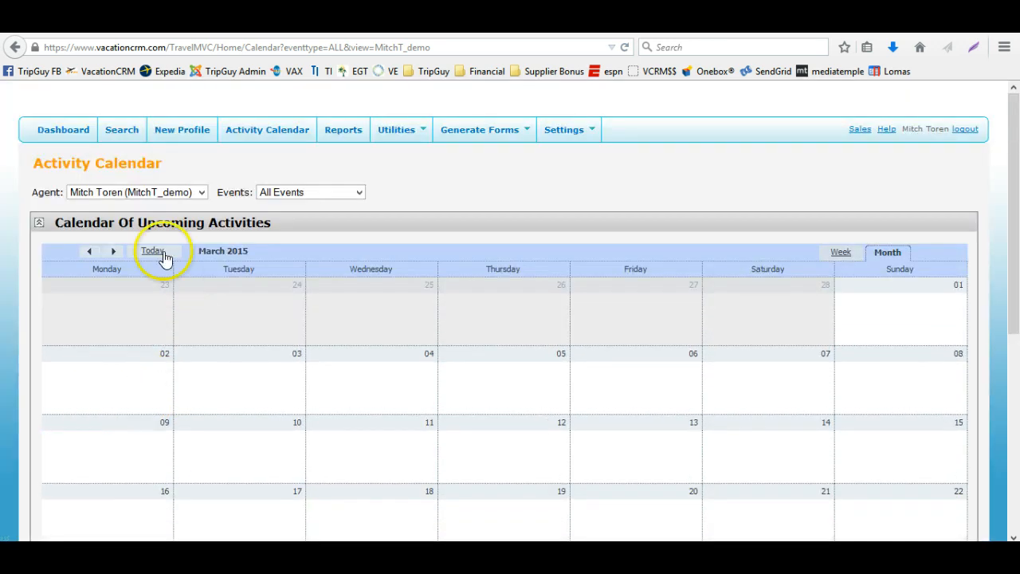
Go back to January 2015 and examine its trip, birthday reminder and final payment events
{"action": "left_click", "coordinate": [91, 252]}
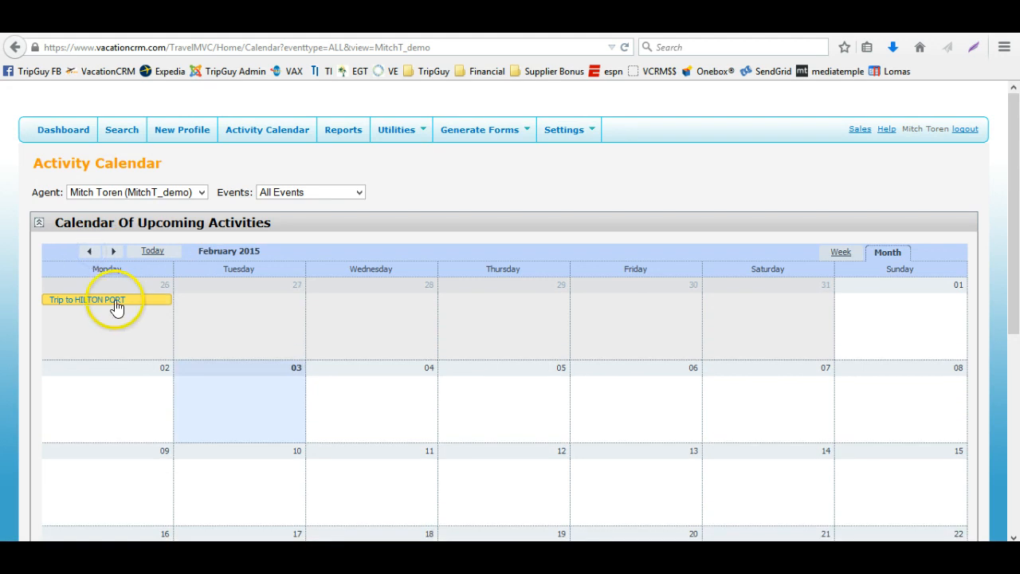
{"action": "left_click", "coordinate": [87, 251]}
{"action": "mouse_move", "coordinate": [250, 308]}
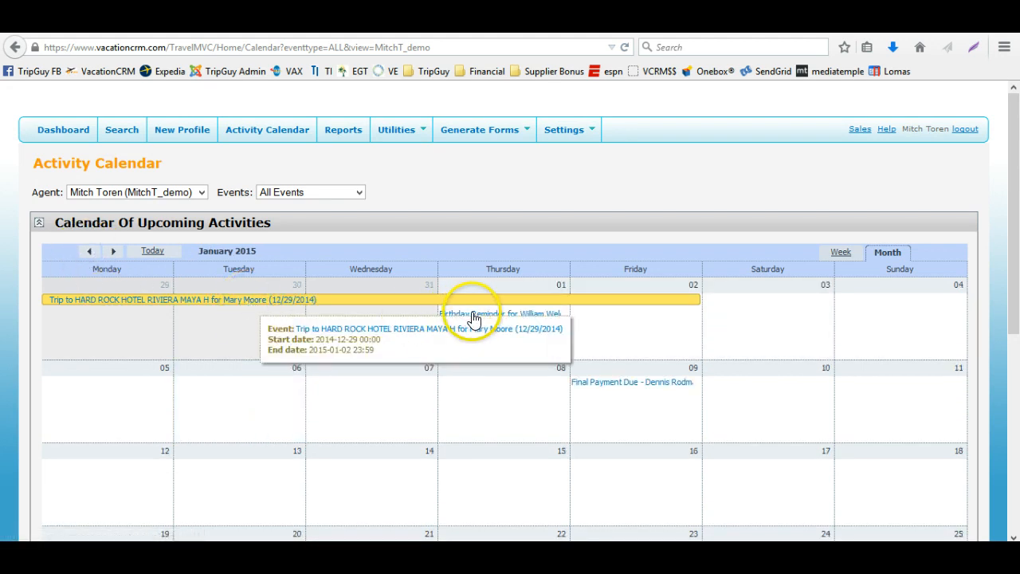
{"action": "mouse_move", "coordinate": [472, 318]}
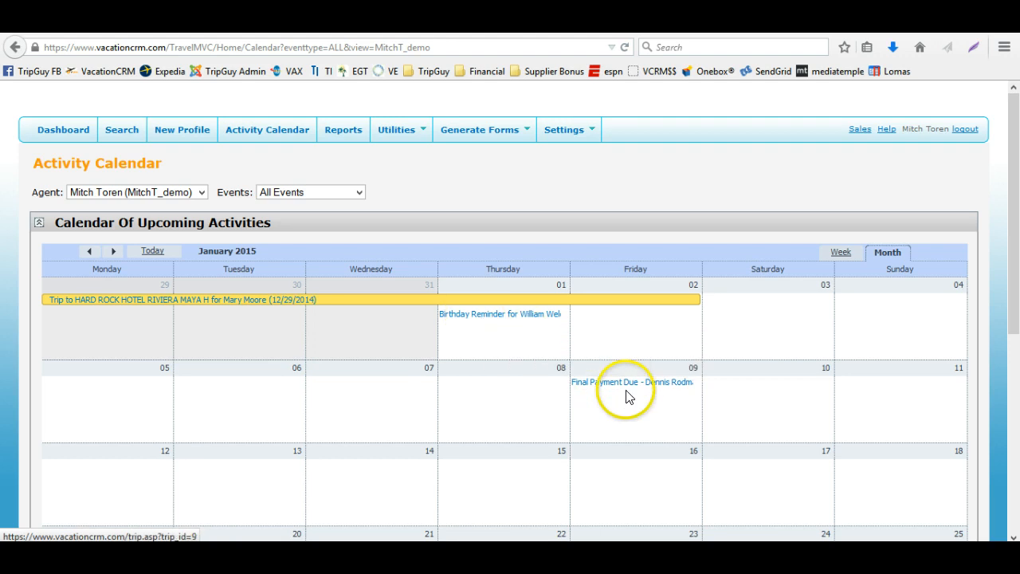
{"action": "mouse_move", "coordinate": [628, 390]}
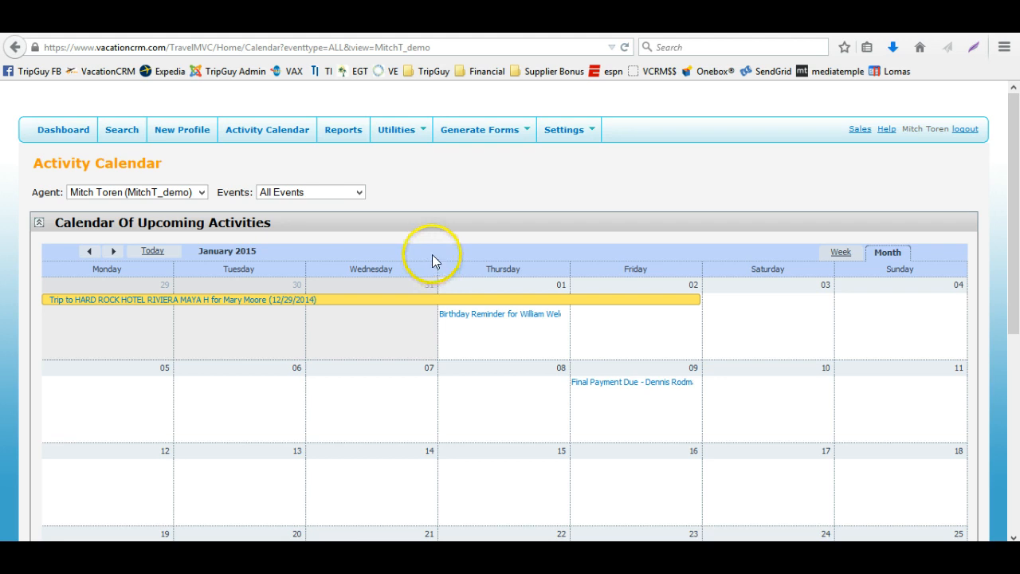
{"action": "mouse_move", "coordinate": [537, 159]}
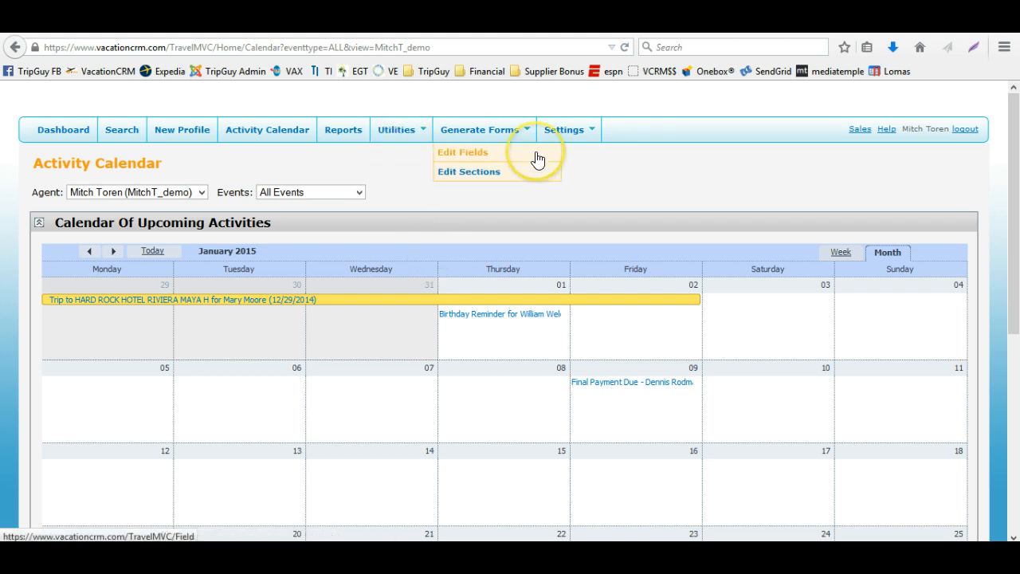
{"action": "mouse_move", "coordinate": [562, 137]}
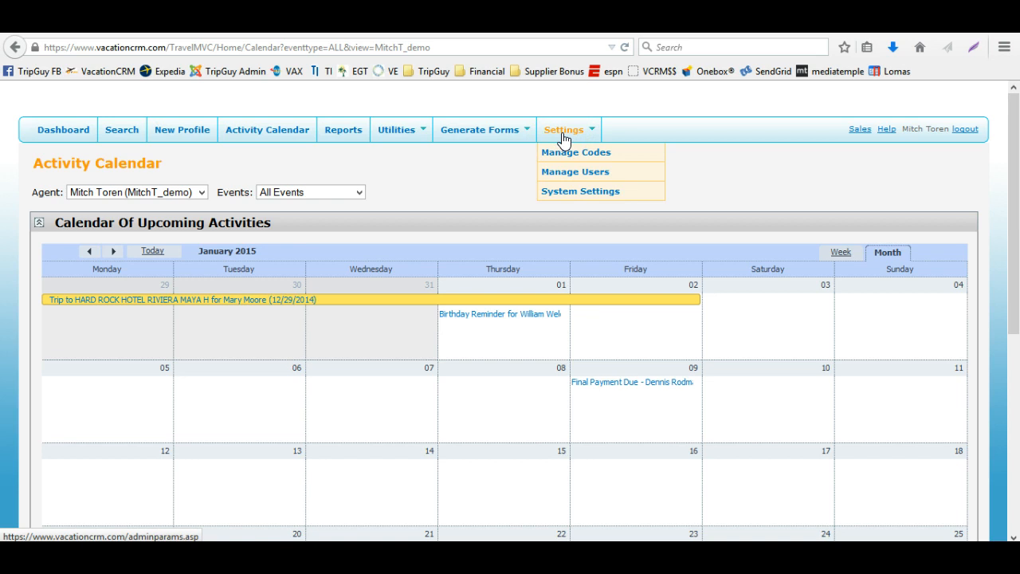
{"action": "left_click", "coordinate": [710, 196]}
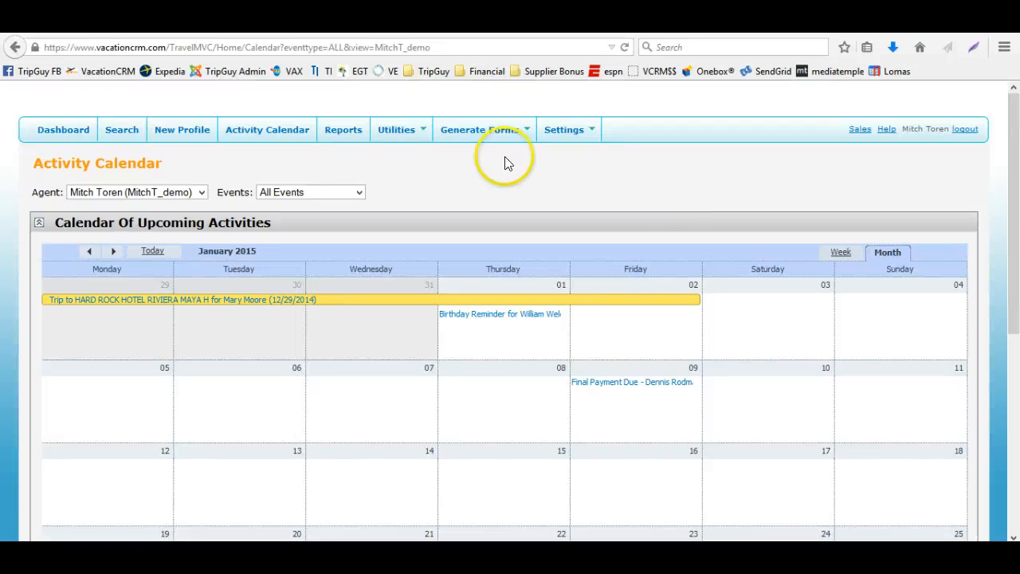
Open Reports and set the Bookings By Agent date range to 01/01/2014 through 2/3/2017
{"action": "left_click", "coordinate": [354, 137]}
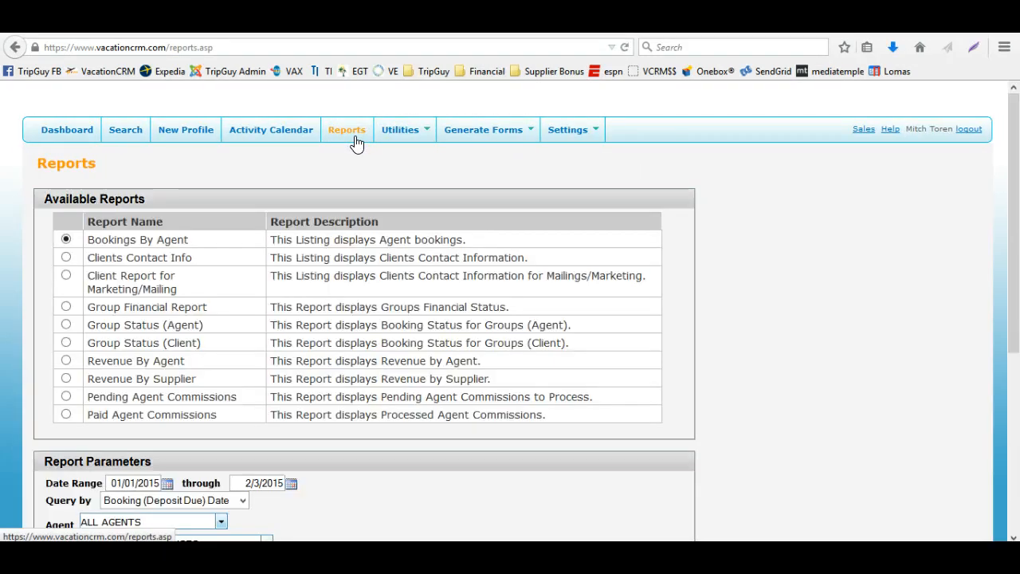
{"action": "left_click", "coordinate": [433, 268]}
{"action": "scroll", "coordinate": [435, 269], "scroll_direction": "down", "scroll_amount": 2}
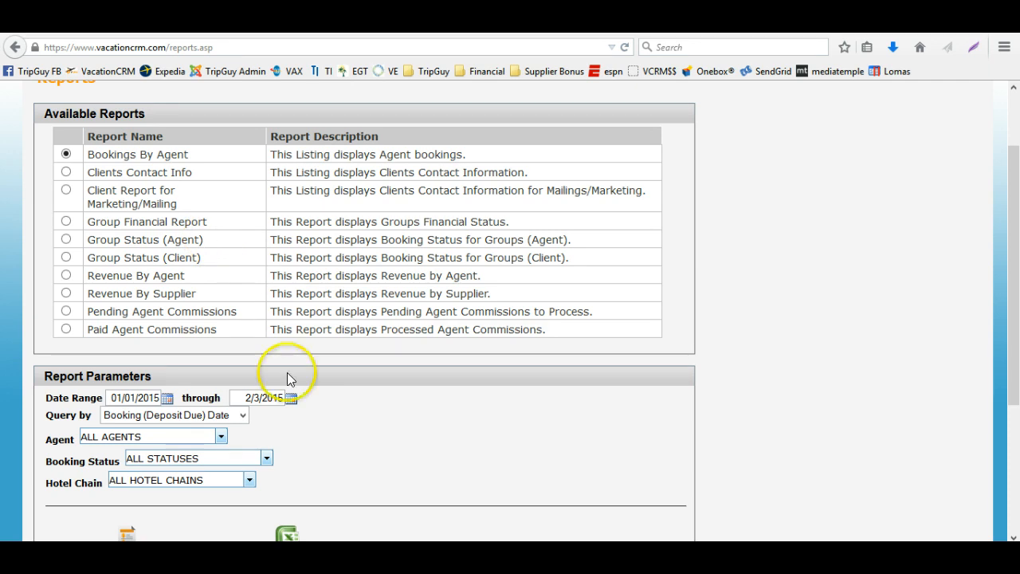
{"action": "left_click", "coordinate": [155, 401]}
{"action": "key", "text": "BackSpace"}
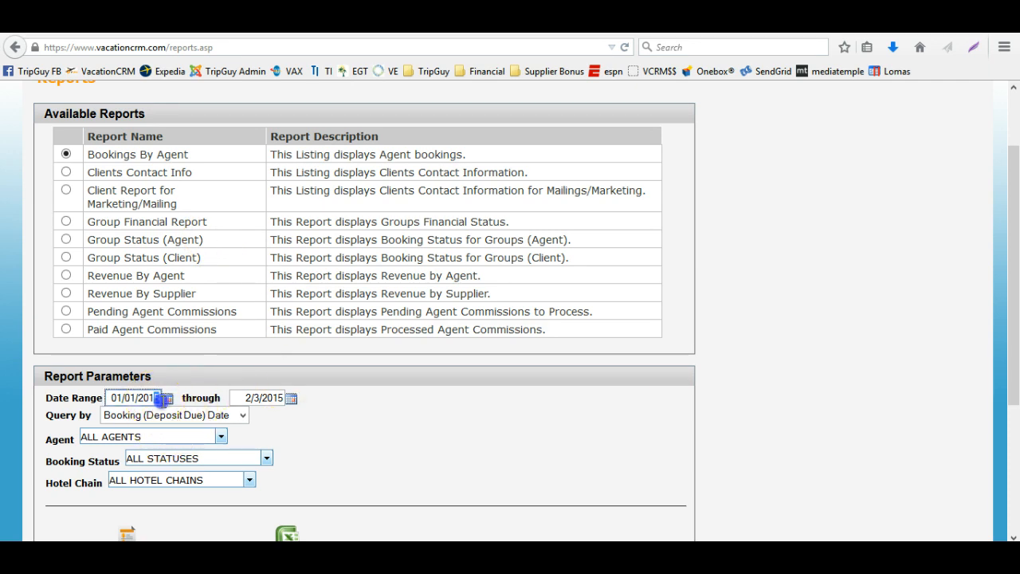
{"action": "type", "text": "4"}
{"action": "left_click", "coordinate": [259, 398]}
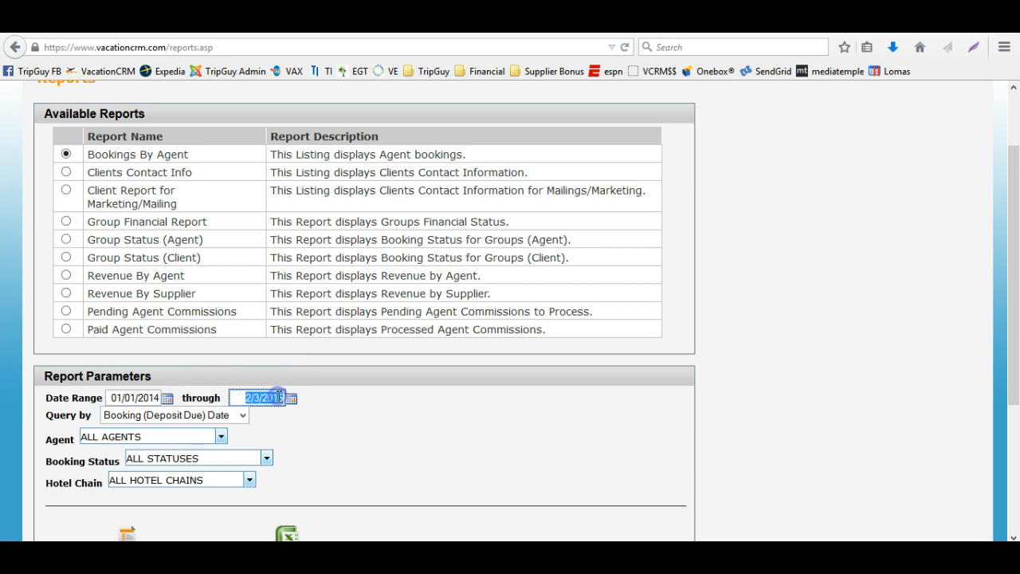
{"action": "left_click", "coordinate": [278, 398]}
{"action": "key", "text": "BackSpace"}
{"action": "type", "text": "7"}
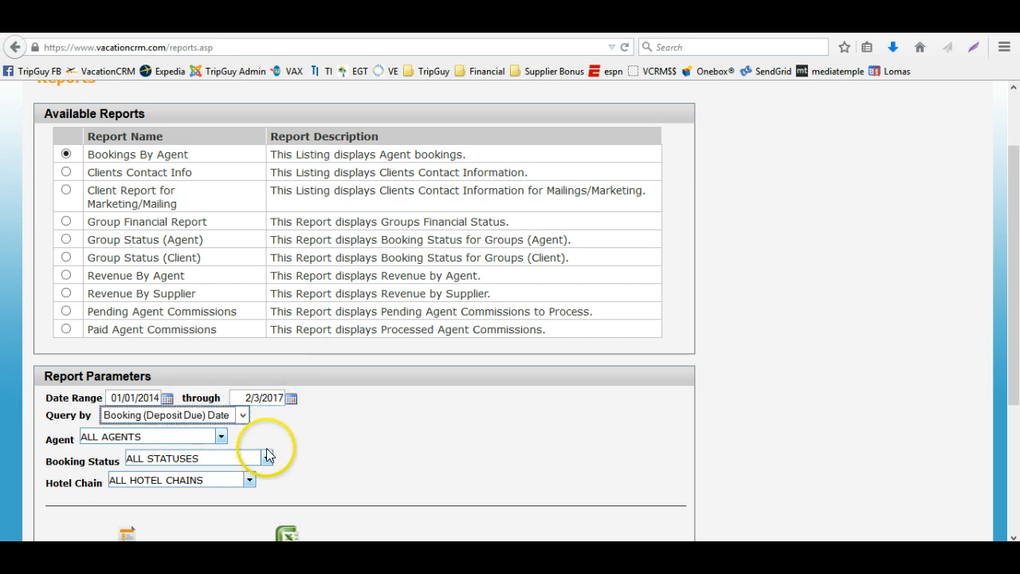
Show the Bookings By Agent report on screen and sort the listing by ID
{"action": "scroll", "coordinate": [223, 438], "scroll_direction": "down", "scroll_amount": 5}
{"action": "left_click", "coordinate": [124, 333]}
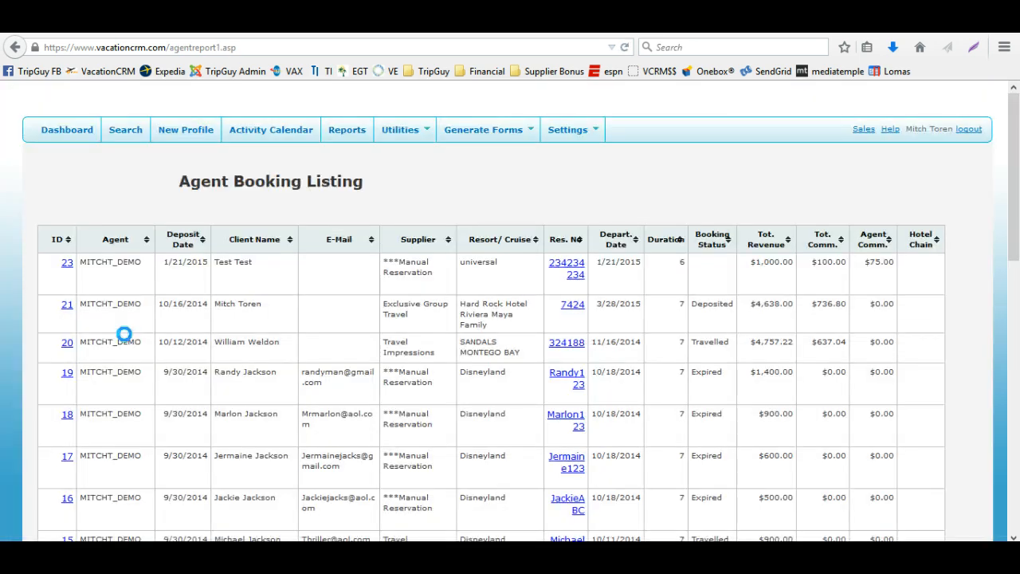
{"action": "scroll", "coordinate": [200, 295], "scroll_direction": "down", "scroll_amount": 4}
{"action": "scroll", "coordinate": [587, 306], "scroll_direction": "up", "scroll_amount": 4}
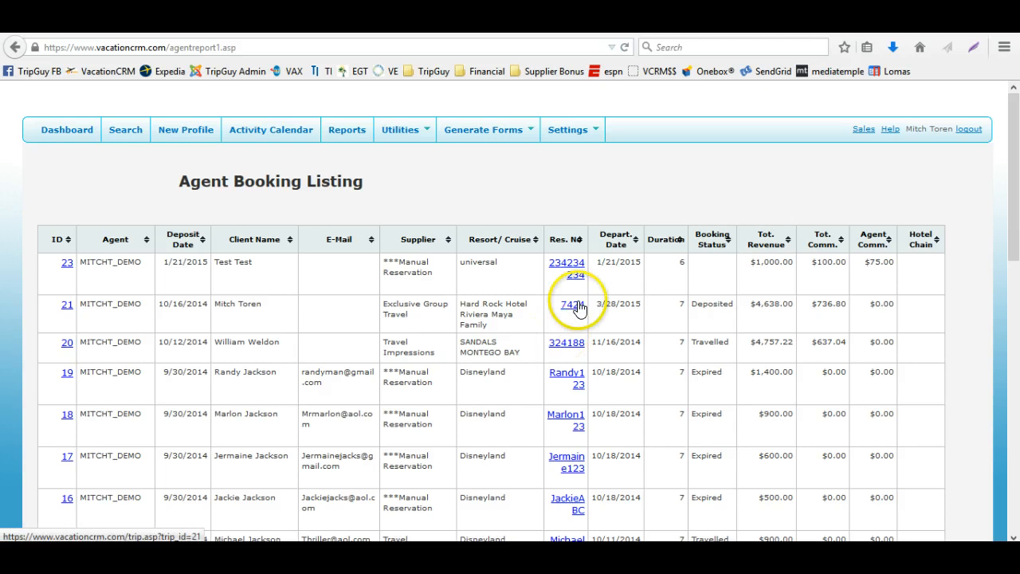
{"action": "left_click", "coordinate": [67, 241]}
{"action": "left_click", "coordinate": [68, 241]}
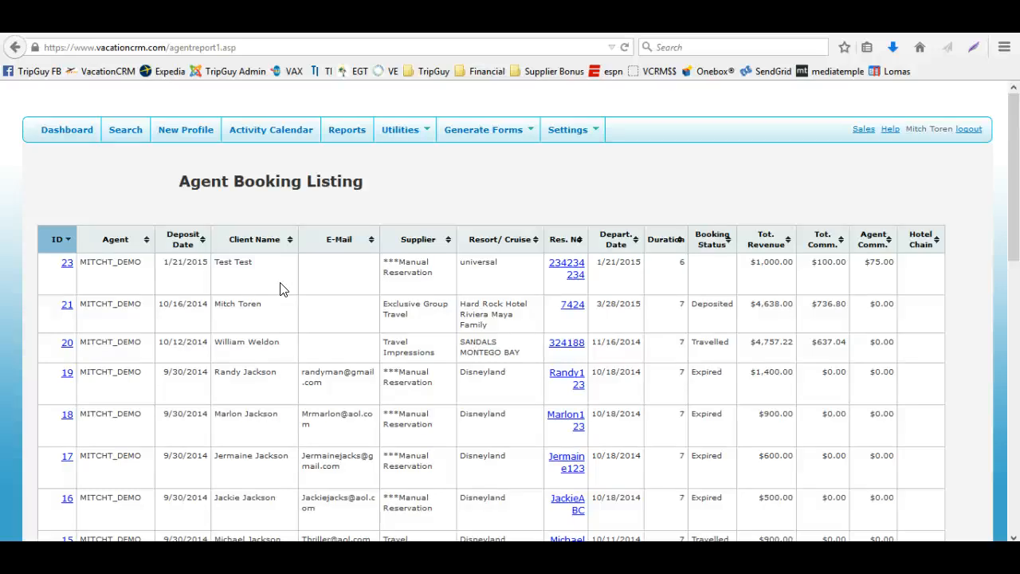
Run the Group Status (Client) report on screen for bookings from 01/01/2014 through 2/3/2015
{"action": "left_click", "coordinate": [341, 130]}
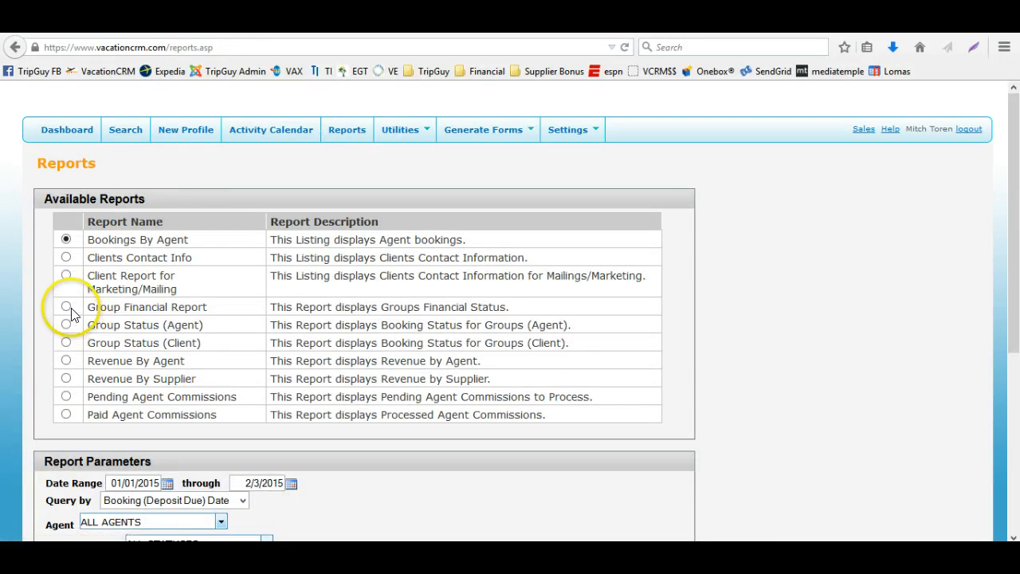
{"action": "left_click", "coordinate": [65, 342]}
{"action": "scroll", "coordinate": [66, 345], "scroll_direction": "down", "scroll_amount": 4}
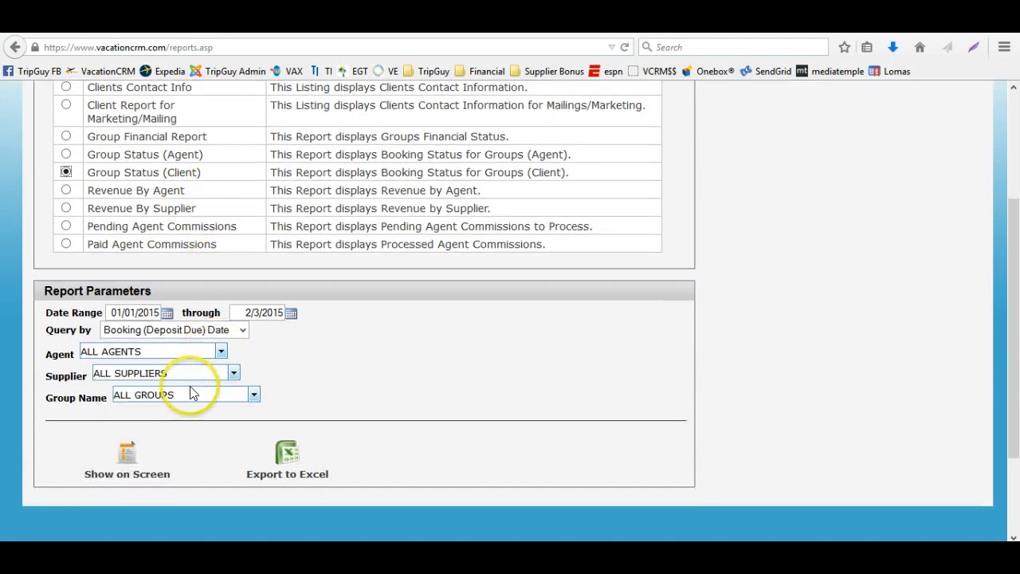
{"action": "left_click", "coordinate": [187, 396]}
{"action": "left_click", "coordinate": [184, 428]}
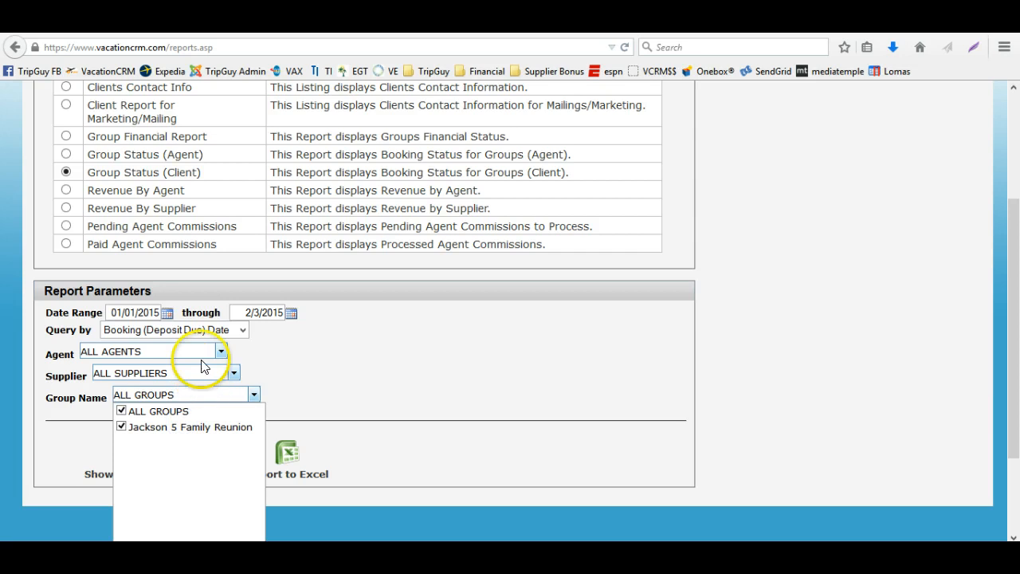
{"action": "double_click", "coordinate": [158, 312]}
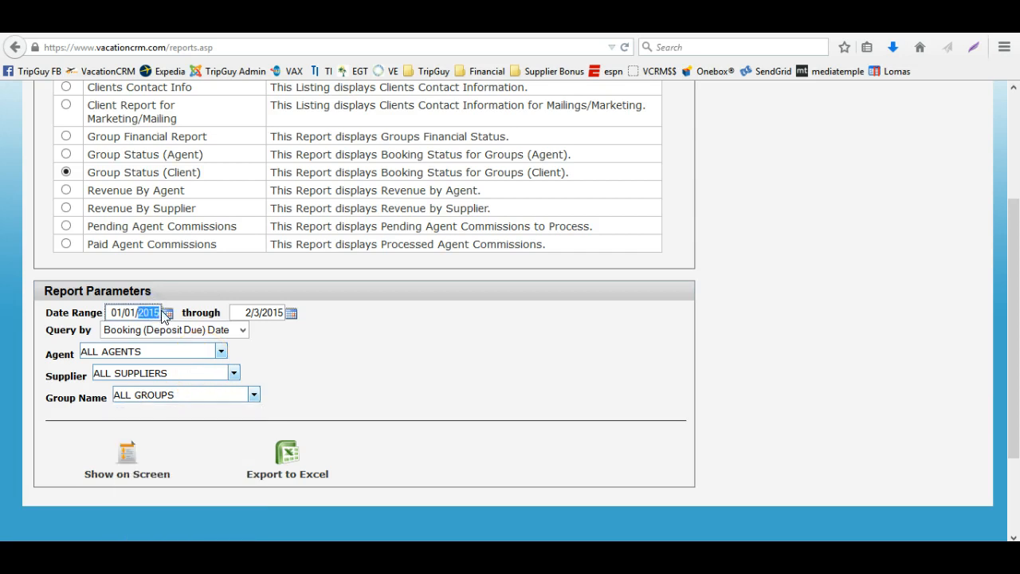
{"action": "type", "text": "2014"}
{"action": "left_click", "coordinate": [126, 452]}
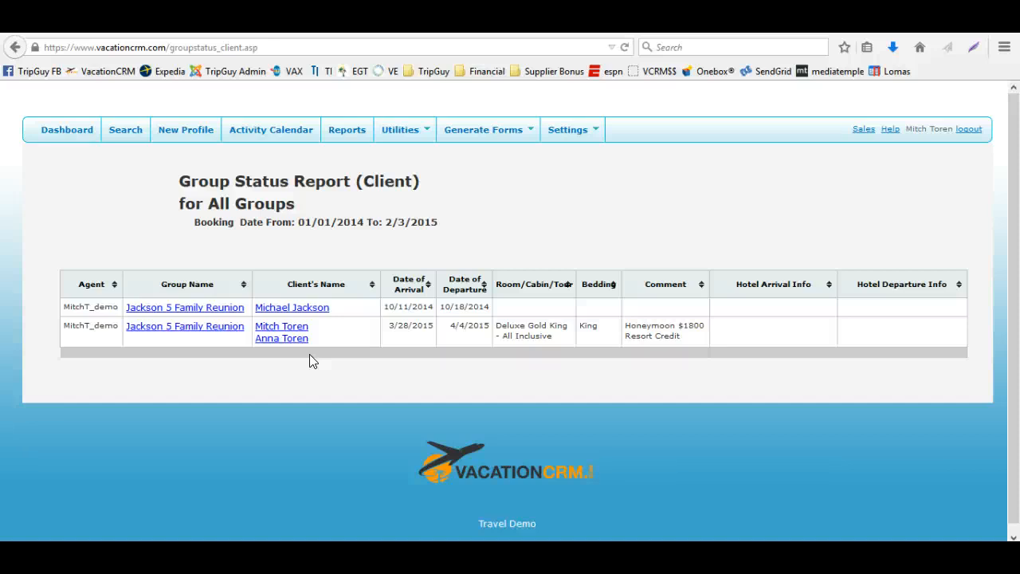
Rerun the Group Status (Client) report on screen for bookings from 01/01/2013 through 2/3/2015 with all groups
{"action": "left_click", "coordinate": [86, 129]}
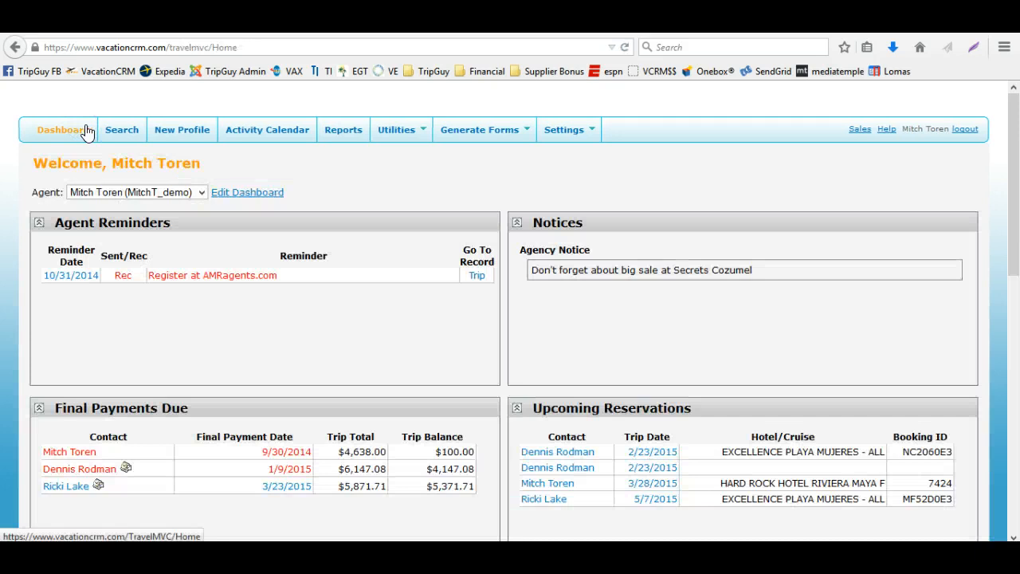
{"action": "left_click", "coordinate": [349, 140]}
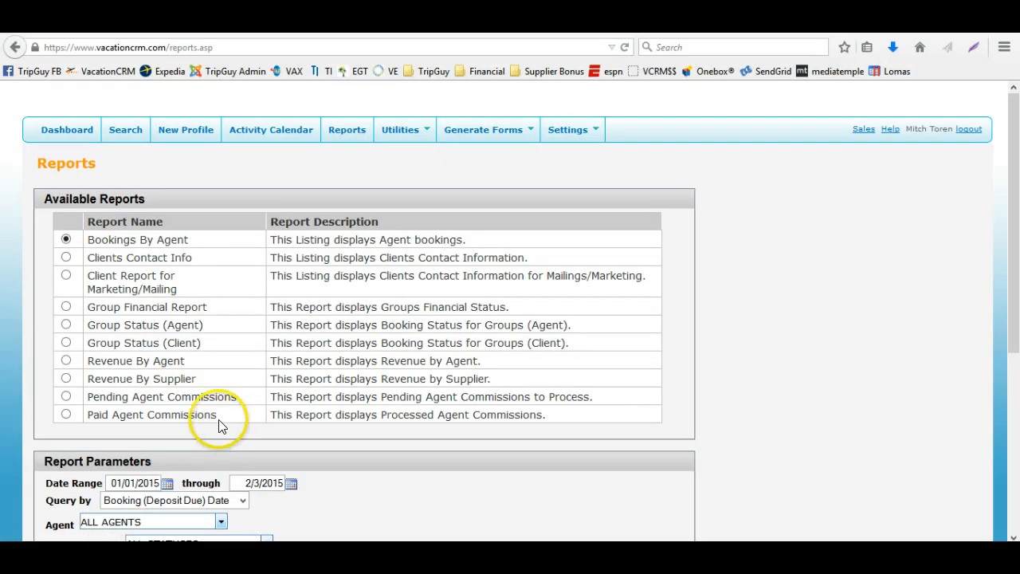
{"action": "scroll", "coordinate": [219, 426], "scroll_direction": "down", "scroll_amount": 2}
{"action": "left_click", "coordinate": [66, 258]}
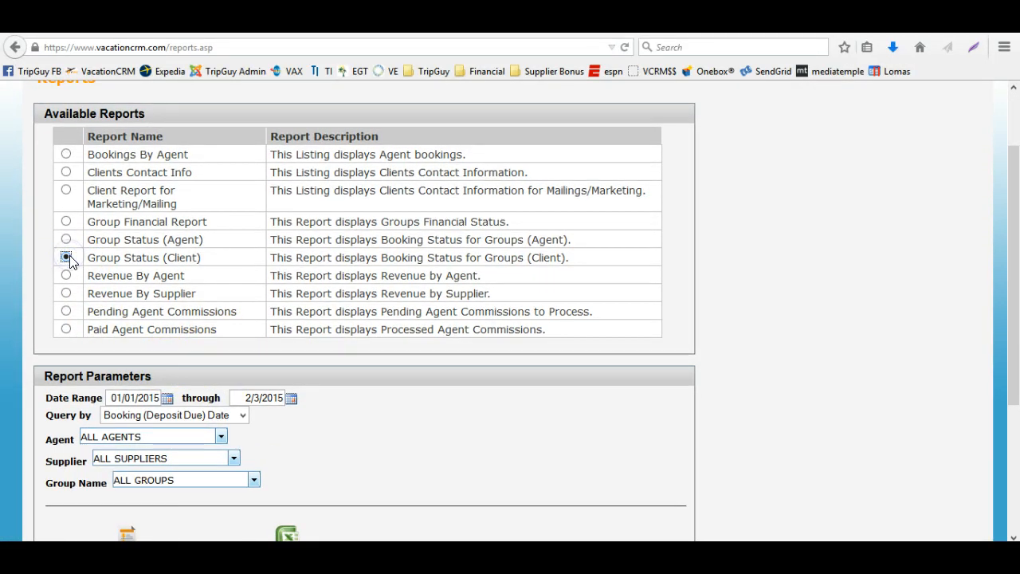
{"action": "left_click", "coordinate": [170, 398]}
{"action": "key", "text": "BackSpace"}
{"action": "type", "text": "3"}
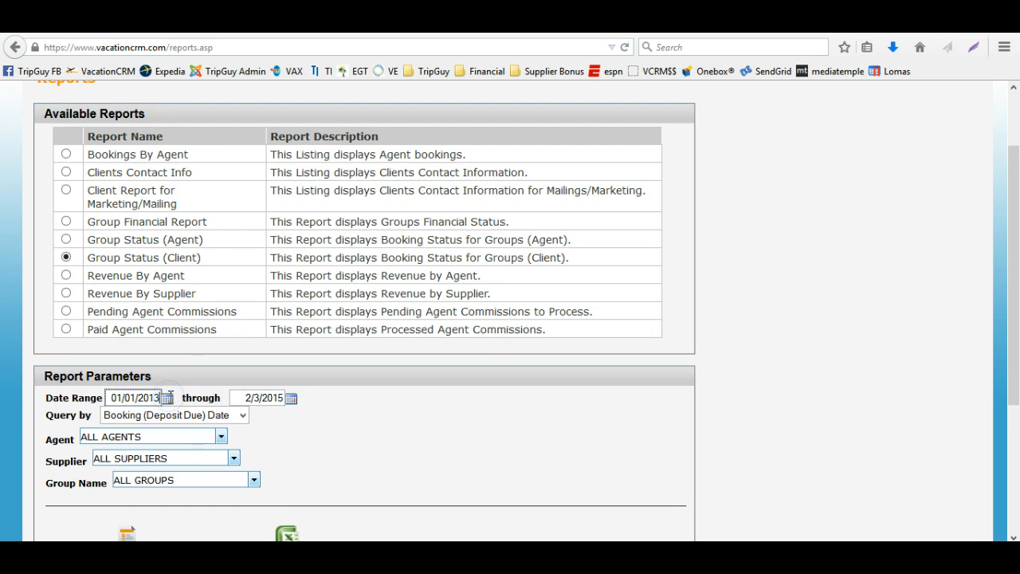
{"action": "key", "text": "Tab"}
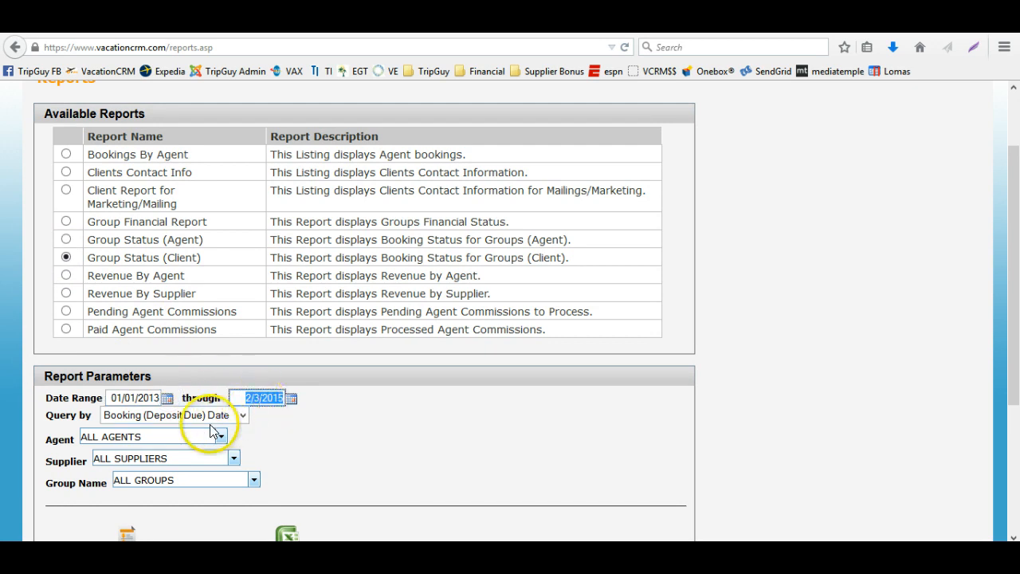
{"action": "scroll", "coordinate": [211, 428], "scroll_direction": "down", "scroll_amount": 2}
{"action": "left_click", "coordinate": [197, 398]}
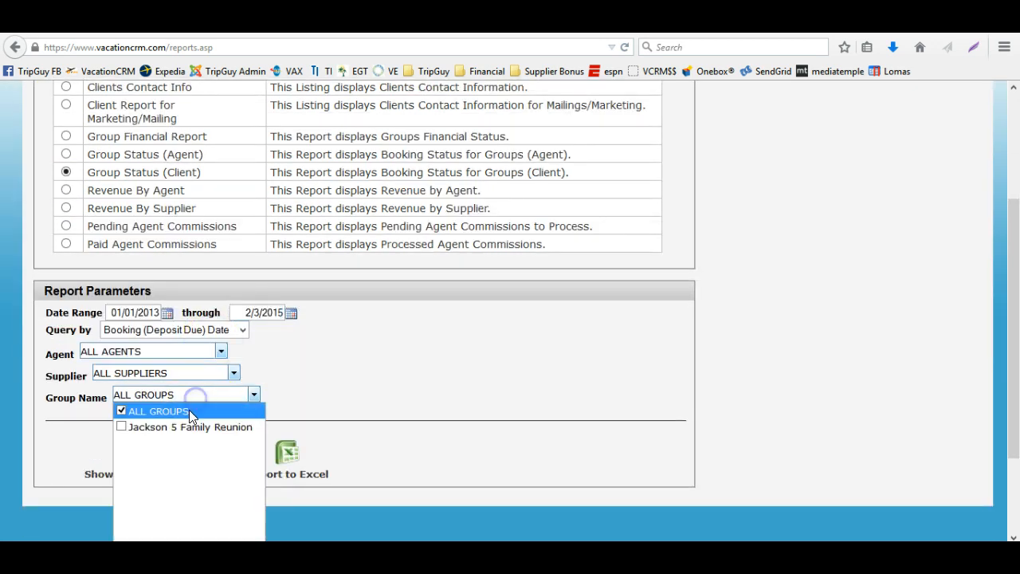
{"action": "left_click", "coordinate": [328, 402]}
{"action": "left_click", "coordinate": [129, 458]}
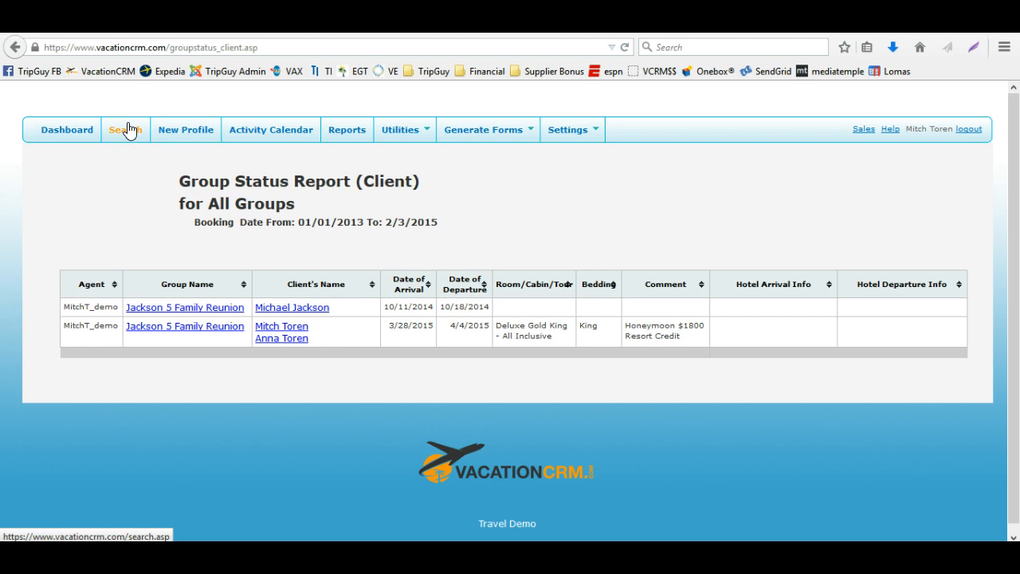
Run the Group Status (Client) report on screen by Travel Date from 01/01/2015 through 2/3/2017
{"action": "left_click", "coordinate": [15, 47]}
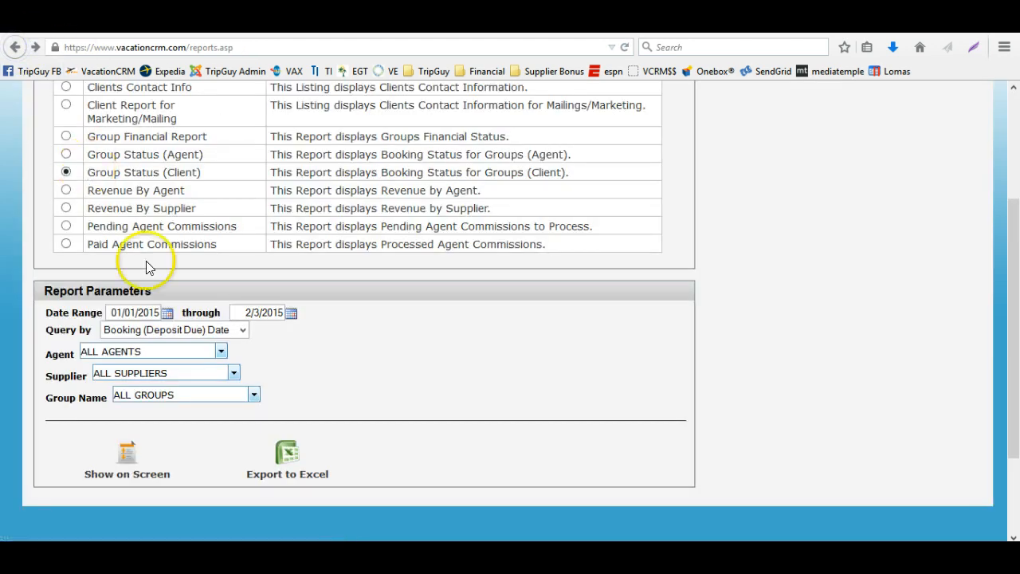
{"action": "left_click", "coordinate": [275, 312]}
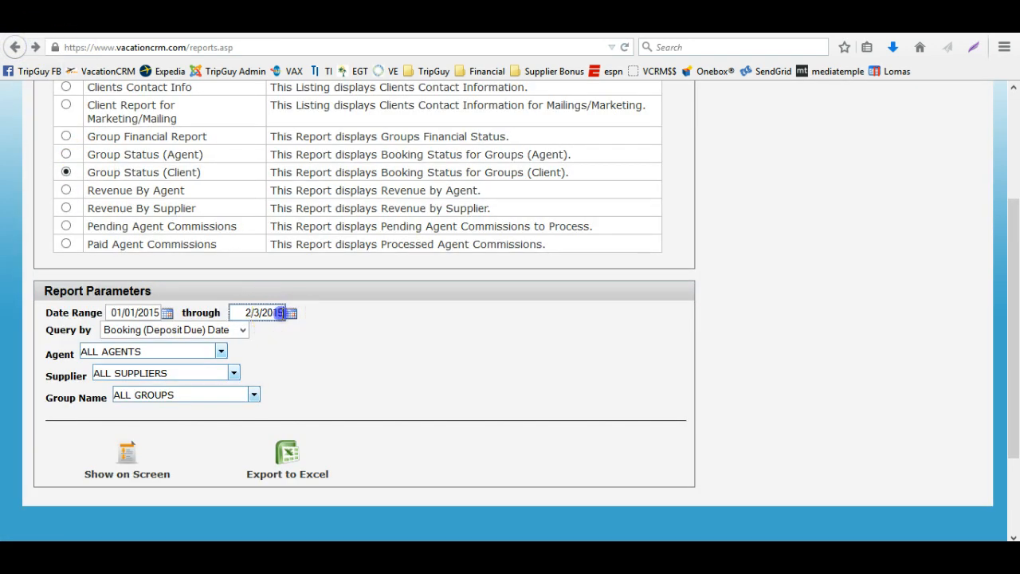
{"action": "type", "text": "7"}
{"action": "left_click", "coordinate": [190, 327]}
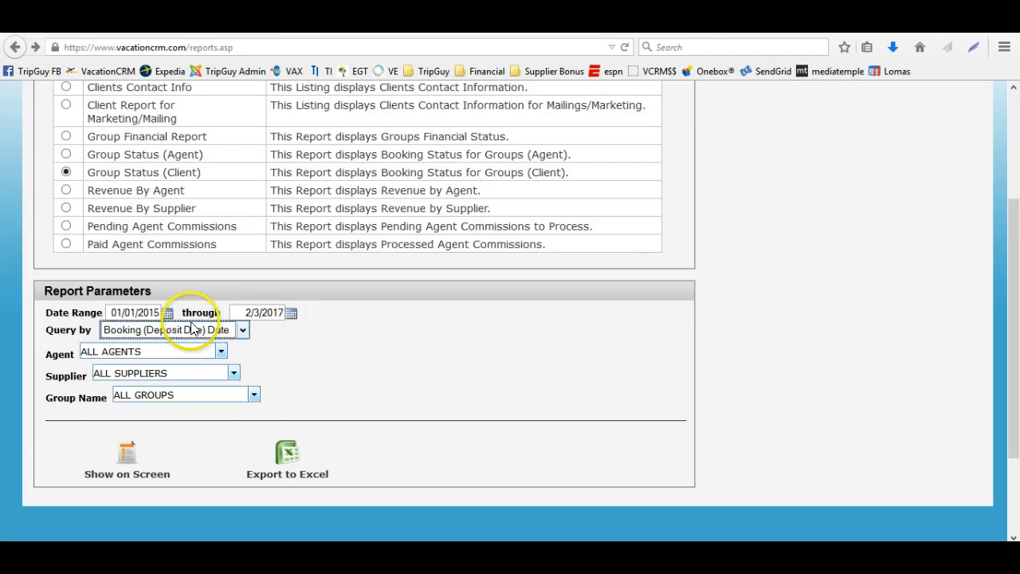
{"action": "left_click", "coordinate": [160, 360]}
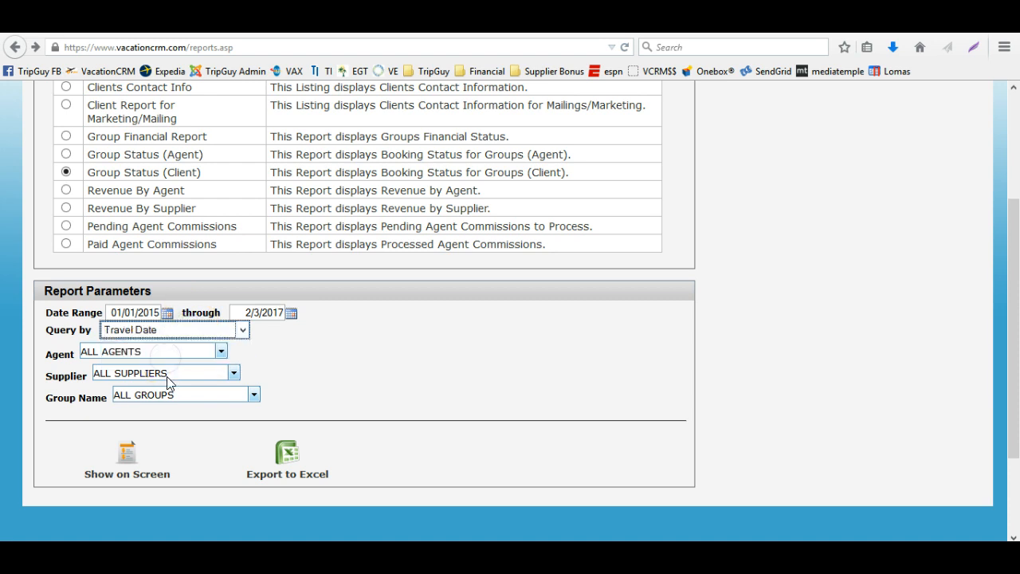
{"action": "left_click", "coordinate": [130, 448]}
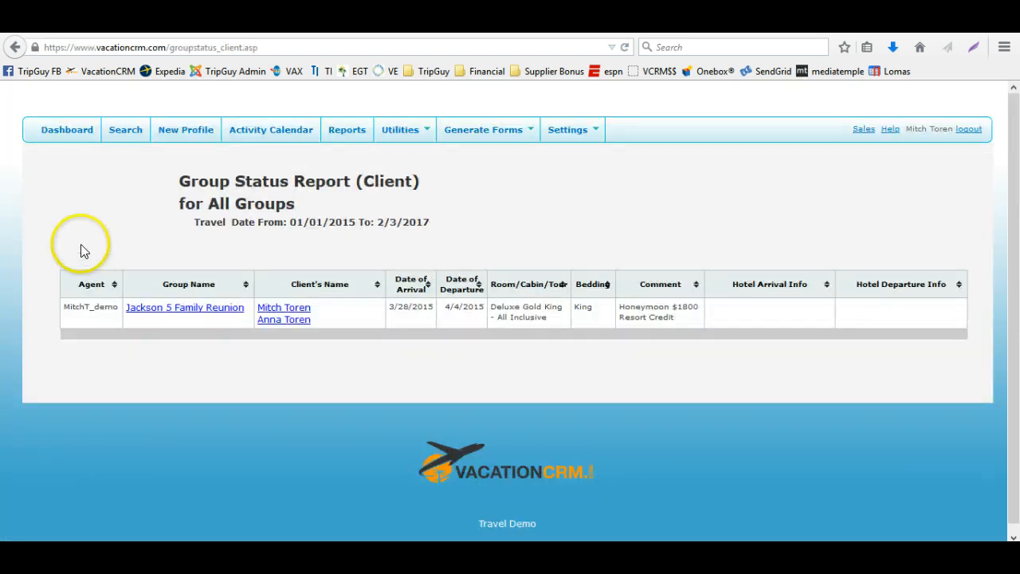
Run the Group Status (Client) report on screen by Travel Date from 01/01/2014 through 2/3/2017
{"action": "left_click", "coordinate": [129, 140]}
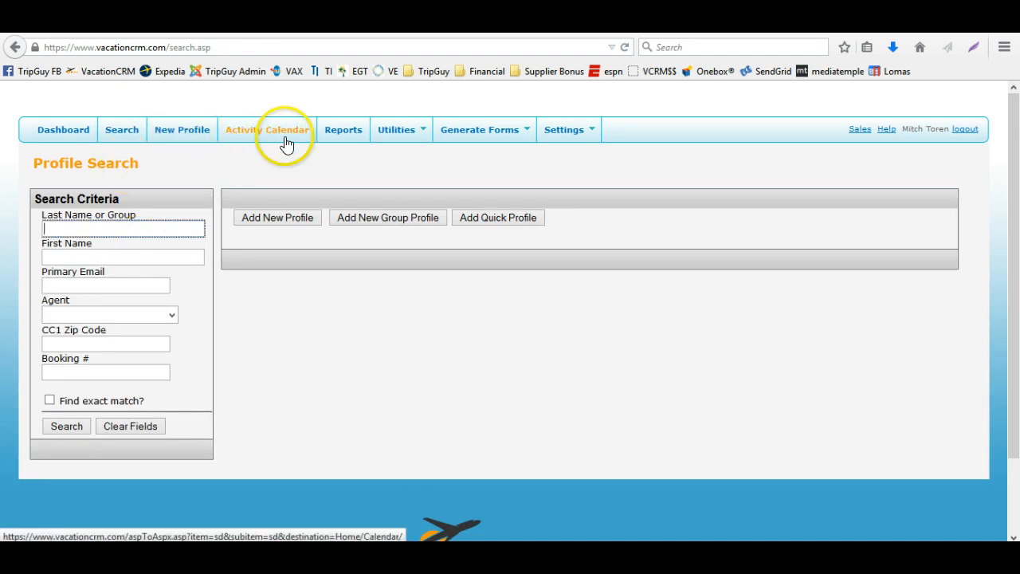
{"action": "left_click", "coordinate": [338, 132]}
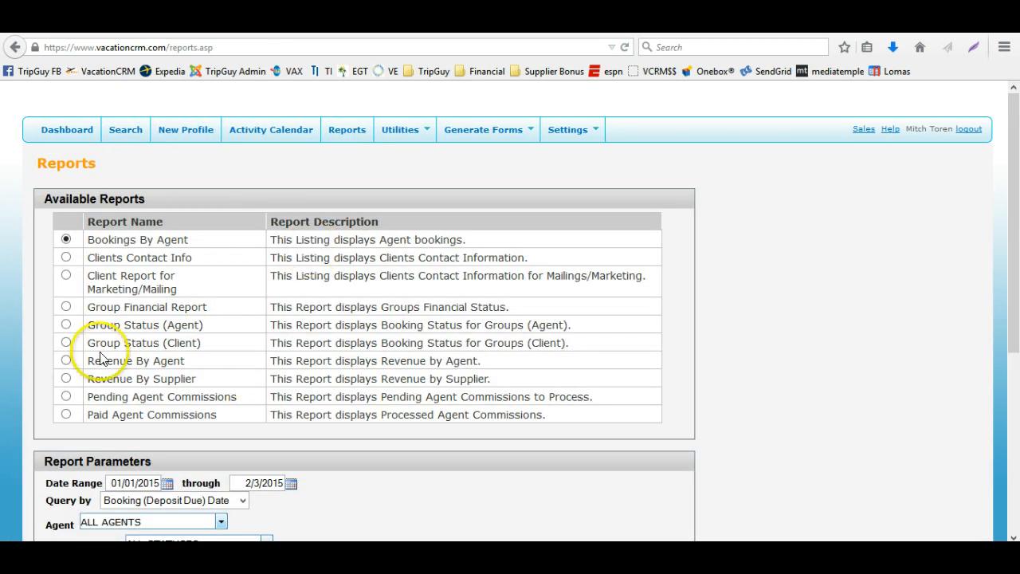
{"action": "left_click", "coordinate": [65, 342]}
{"action": "scroll", "coordinate": [155, 364], "scroll_direction": "down", "scroll_amount": 5}
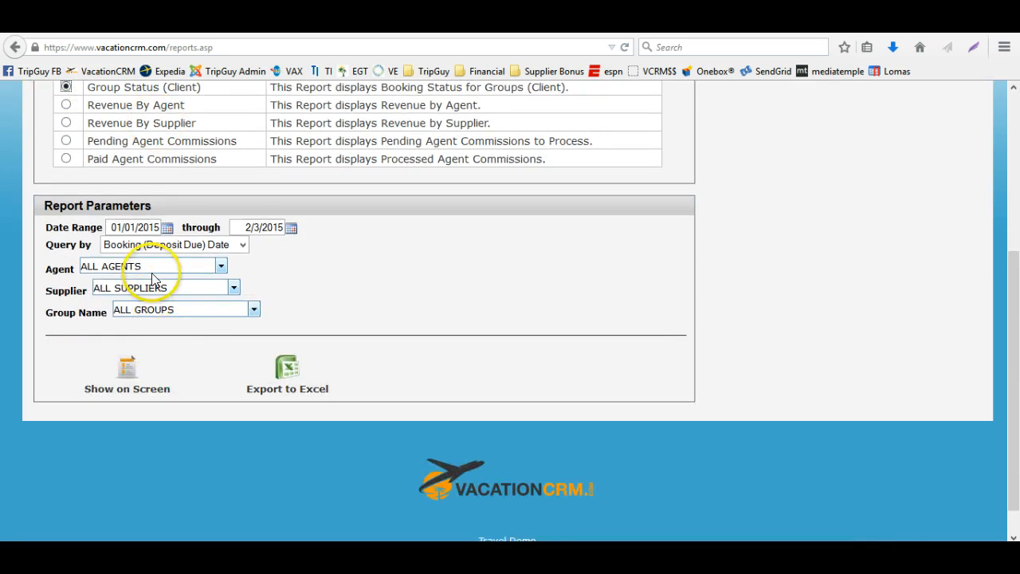
{"action": "left_click", "coordinate": [163, 243]}
{"action": "left_click", "coordinate": [148, 277]}
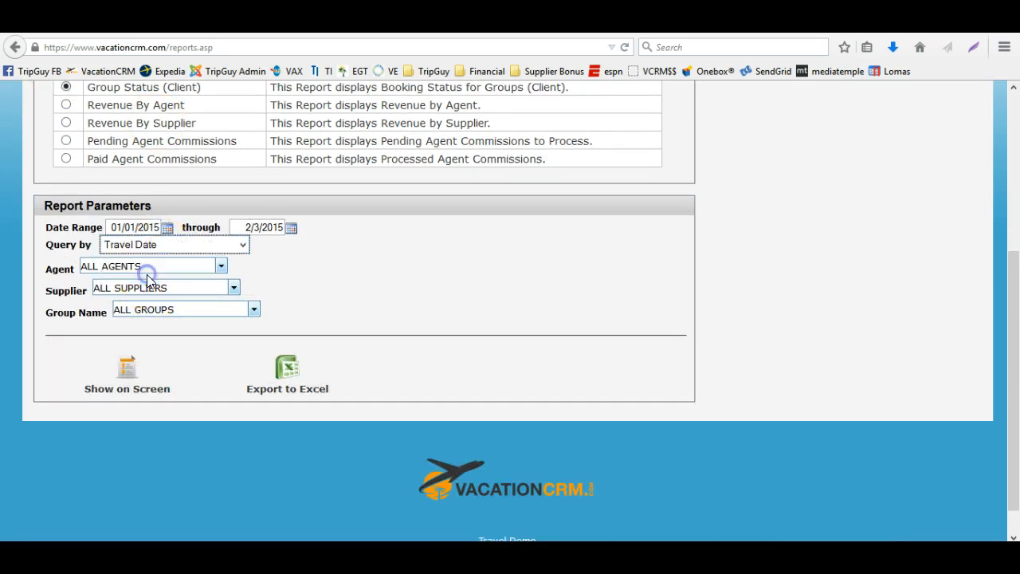
{"action": "left_click", "coordinate": [159, 227]}
{"action": "left_click", "coordinate": [283, 228]}
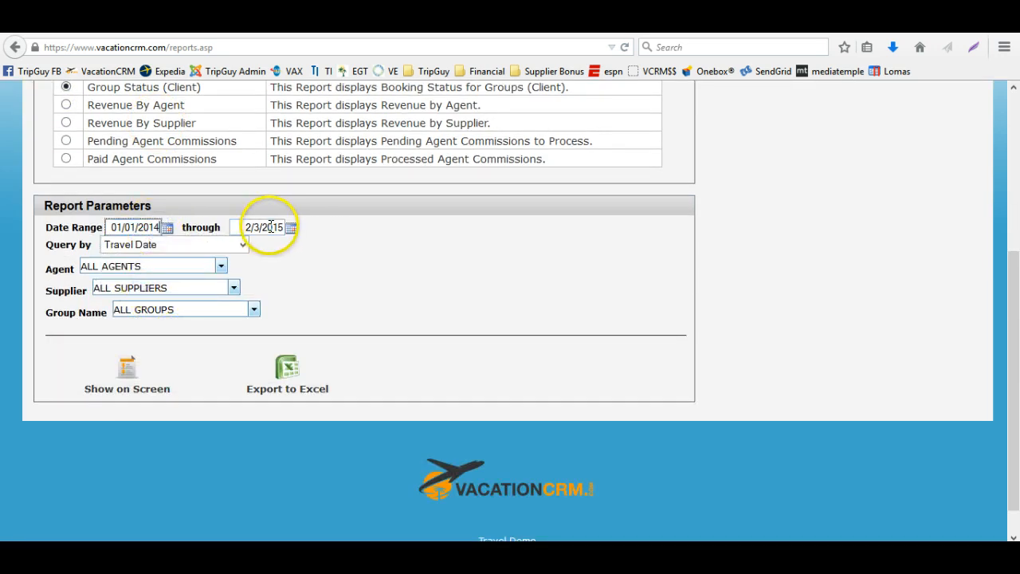
{"action": "type", "text": "7"}
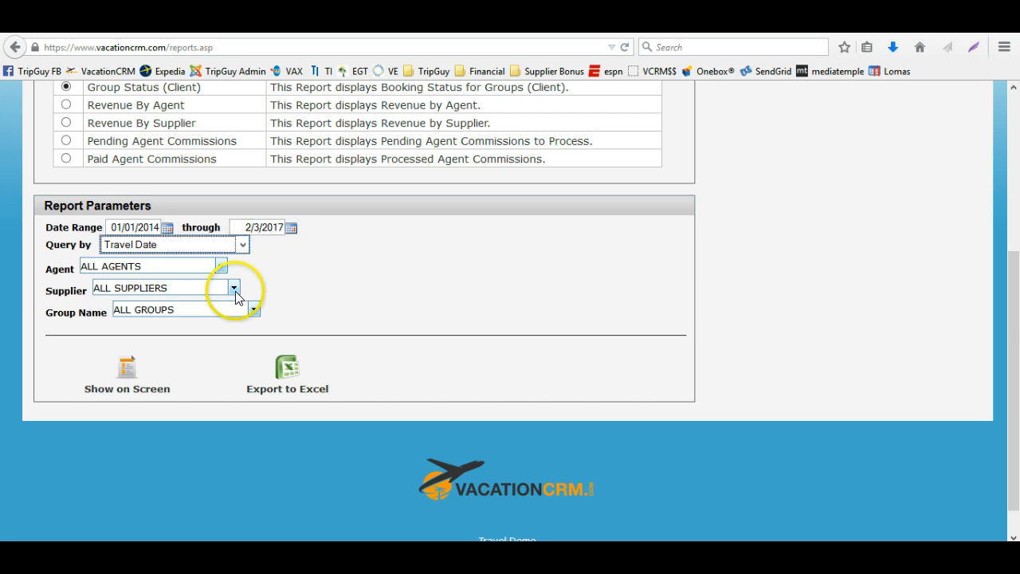
{"action": "left_click", "coordinate": [212, 308]}
{"action": "left_click", "coordinate": [179, 344]}
{"action": "left_click", "coordinate": [315, 317]}
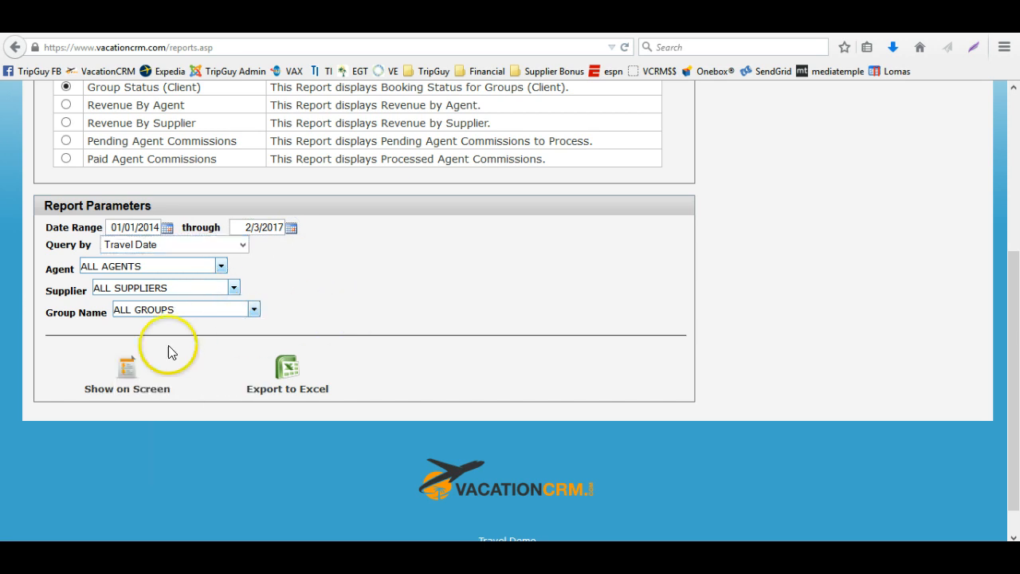
{"action": "left_click", "coordinate": [123, 365]}
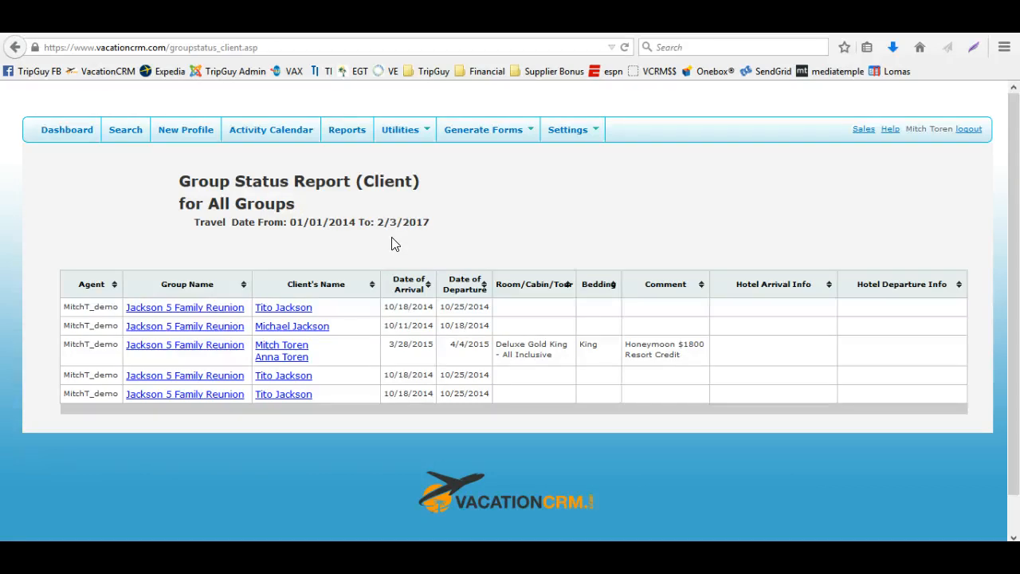
Start a new client profile and enter the client's first and last name, with gender set to Male
{"action": "left_click", "coordinate": [119, 133]}
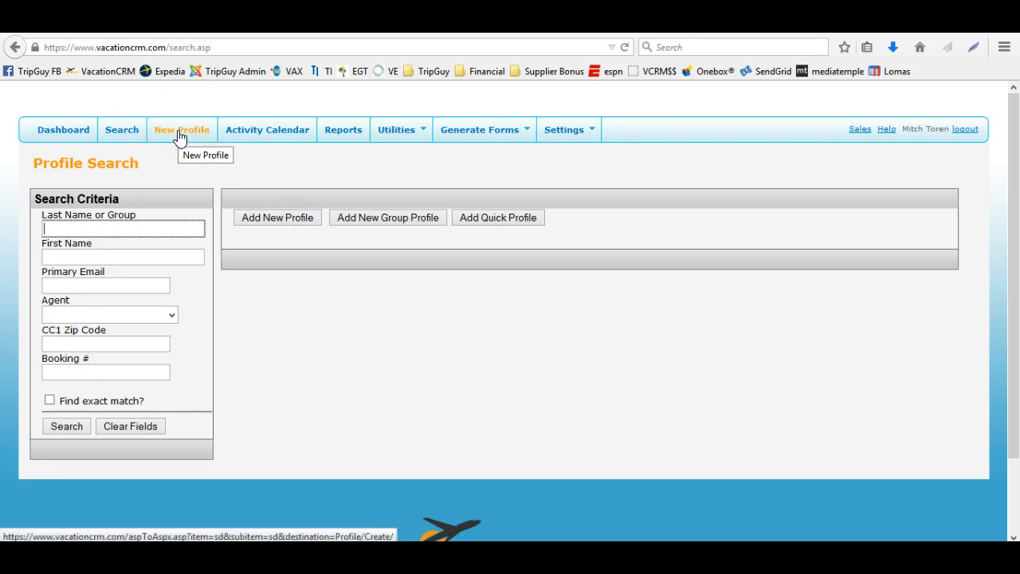
{"action": "left_click", "coordinate": [270, 208]}
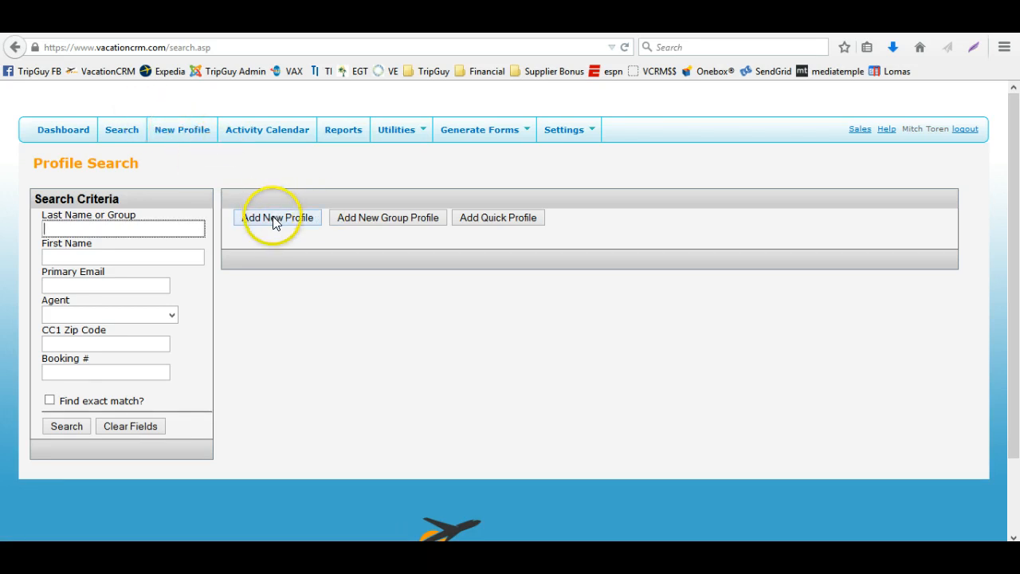
{"action": "left_click", "coordinate": [127, 138]}
{"action": "left_click", "coordinate": [263, 216]}
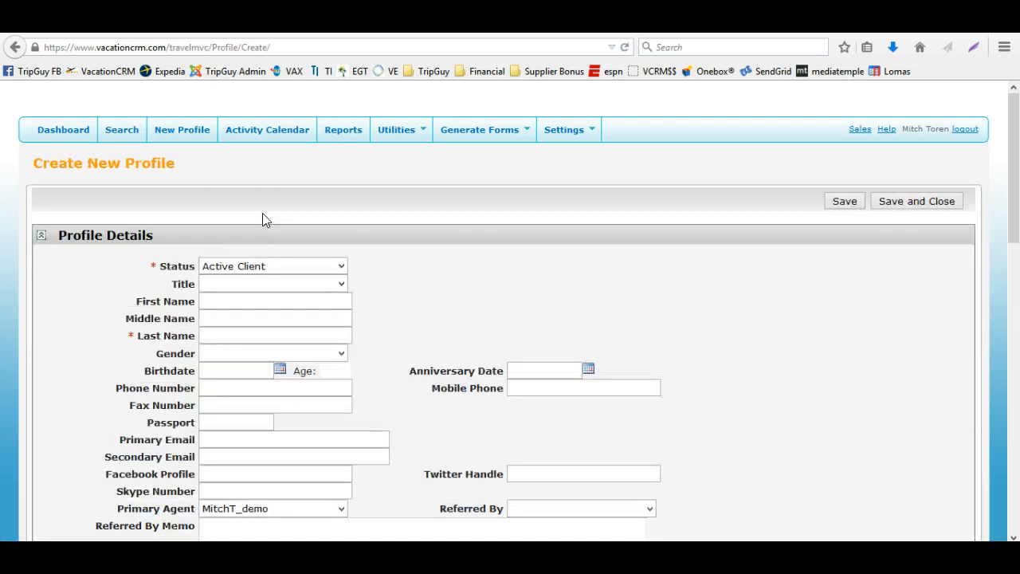
{"action": "scroll", "coordinate": [132, 228], "scroll_direction": "down", "scroll_amount": 2}
{"action": "left_click", "coordinate": [206, 214]}
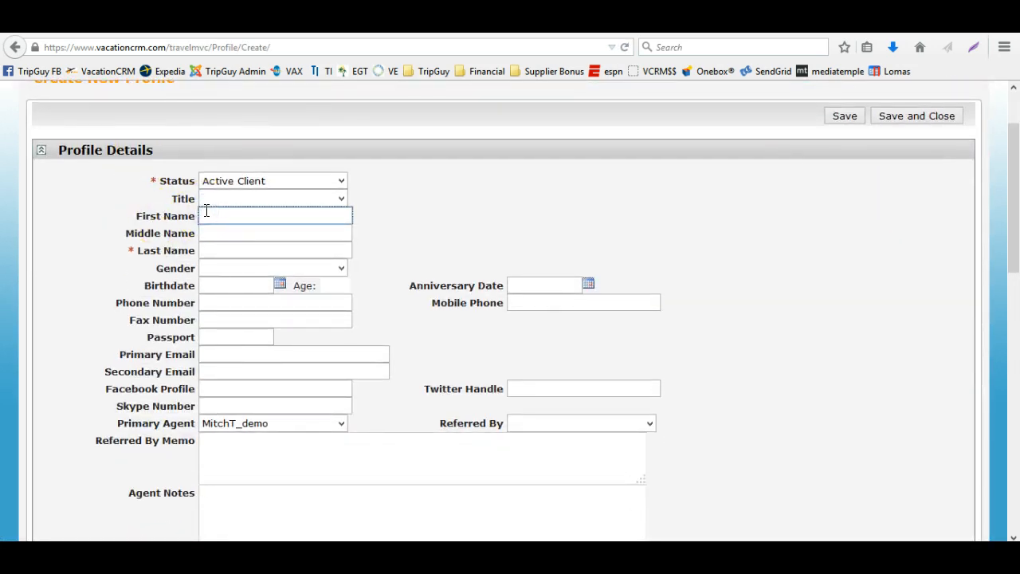
{"action": "key", "text": "Tab"}
{"action": "key", "text": "Tab"}
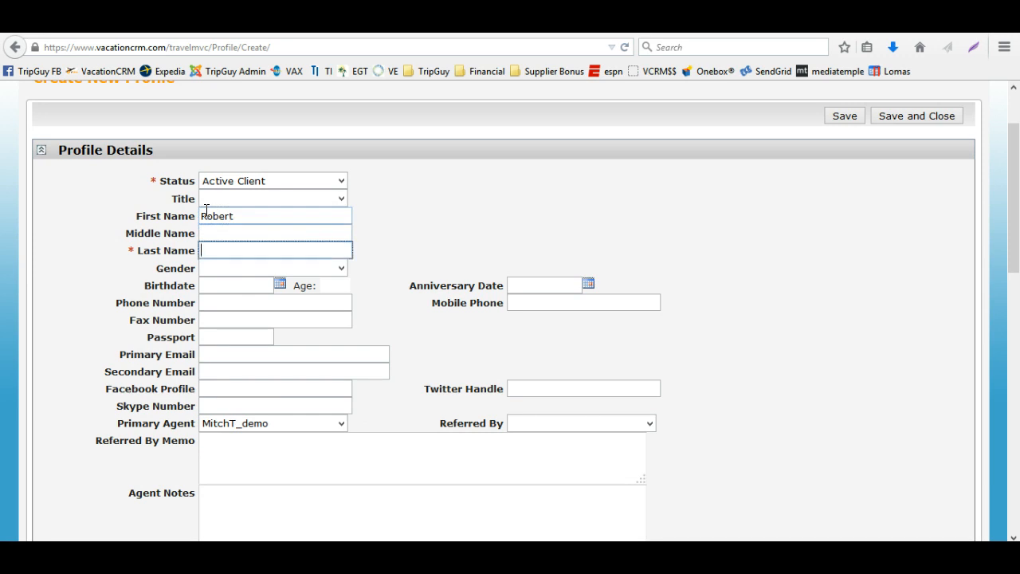
{"action": "key", "text": "Tab"}
{"action": "key", "text": "m"}
{"action": "key", "text": "Tab"}
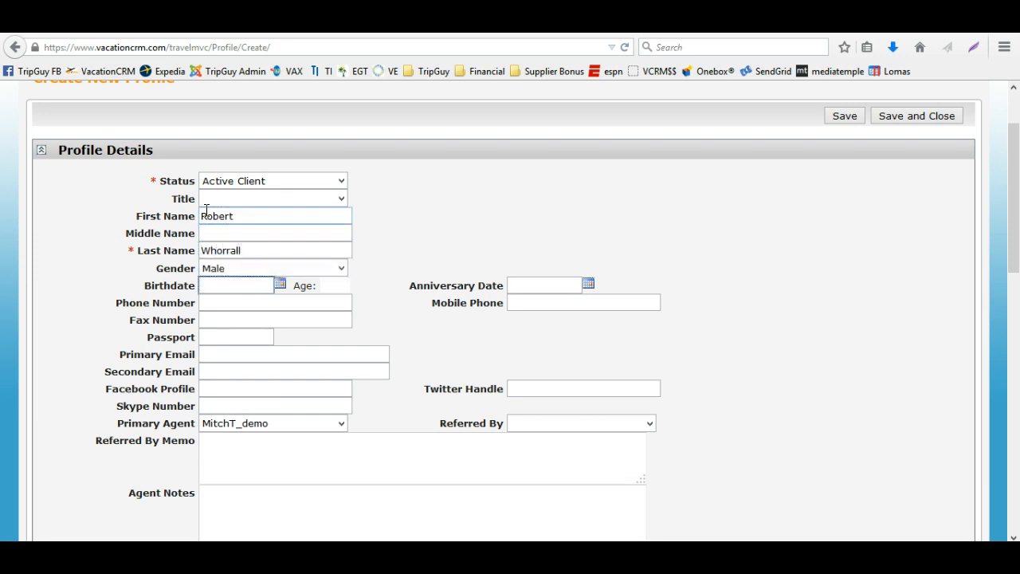
Enter the client's birthdate in the new profile, fixing the year after the invalid date alert
{"action": "type", "text": "01/01/2015"}
{"action": "key", "text": "BackSpace"}
{"action": "key", "text": "BackSpace"}
{"action": "key", "text": "BackSpace"}
{"action": "key", "text": "BackSpace"}
{"action": "type", "text": "197"}
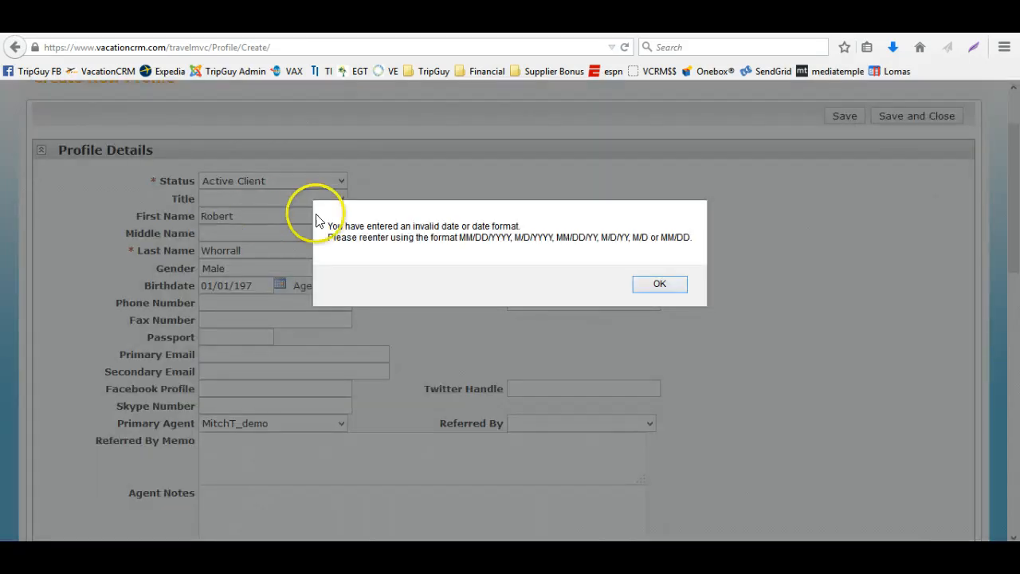
{"action": "left_click", "coordinate": [658, 284]}
{"action": "left_click", "coordinate": [228, 286]}
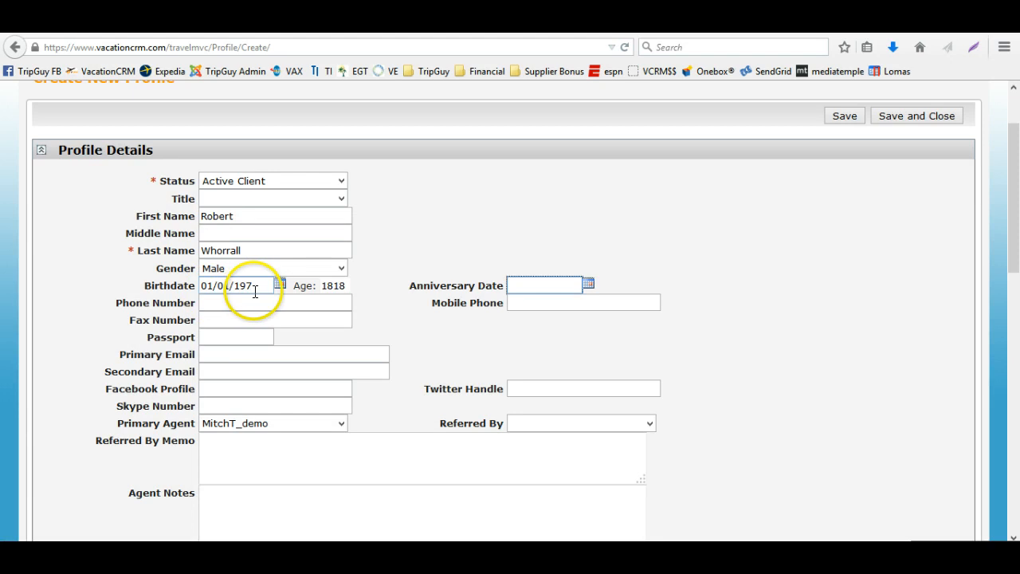
{"action": "type", "text": "4"}
{"action": "key", "text": "Tab"}
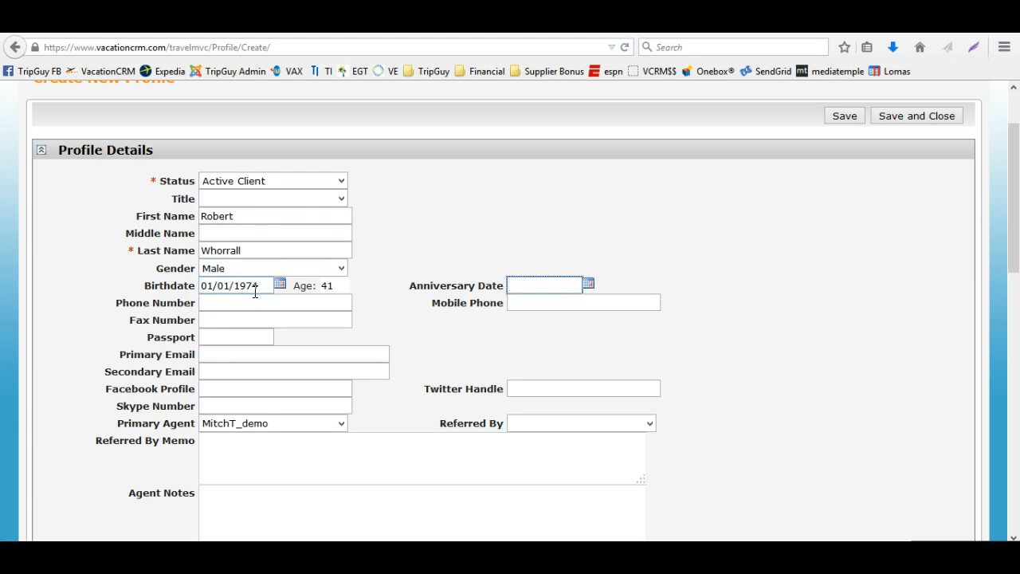
Examine the remaining new profile fields such as phone, passport, agent notes and passport expiration
{"action": "left_click", "coordinate": [256, 302]}
{"action": "scroll", "coordinate": [257, 303], "scroll_direction": "down", "scroll_amount": 2}
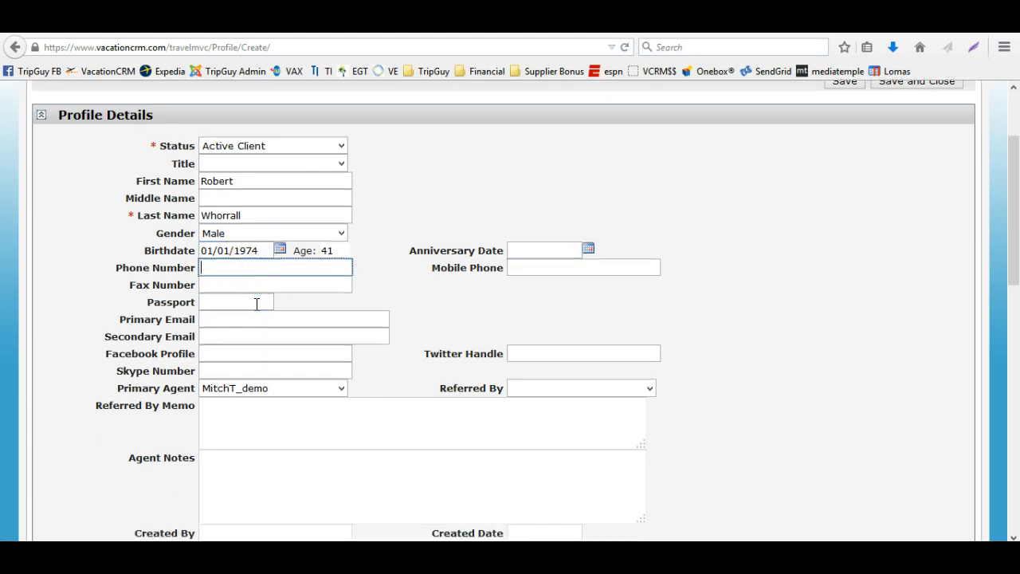
{"action": "scroll", "coordinate": [257, 303], "scroll_direction": "down", "scroll_amount": 2}
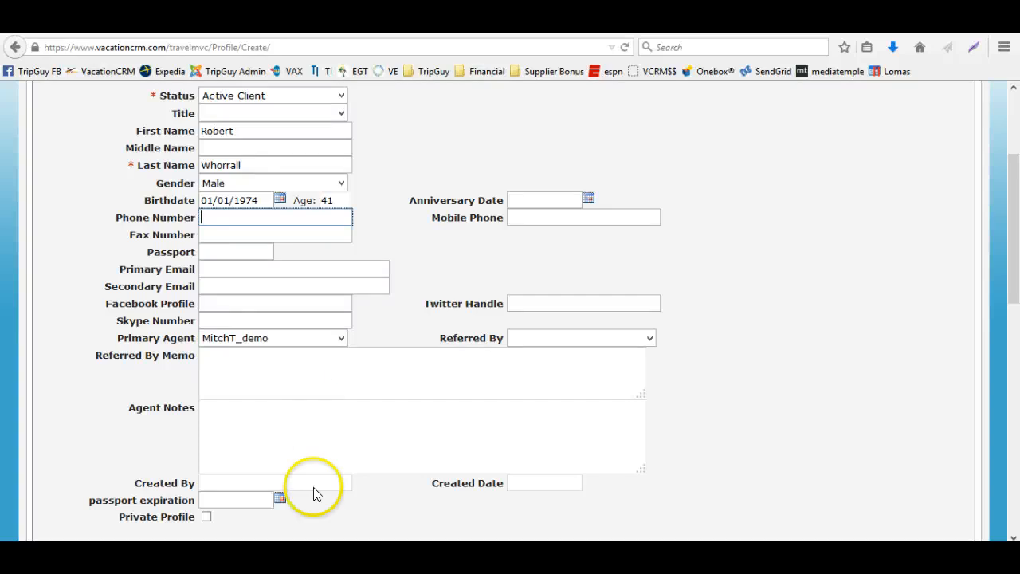
{"action": "left_click", "coordinate": [253, 498]}
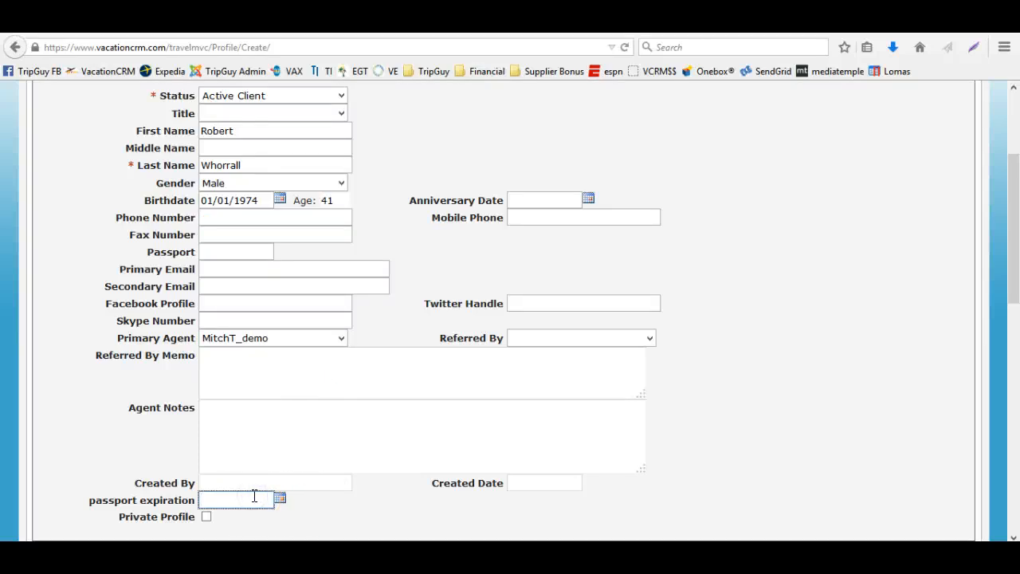
{"action": "left_click", "coordinate": [247, 254]}
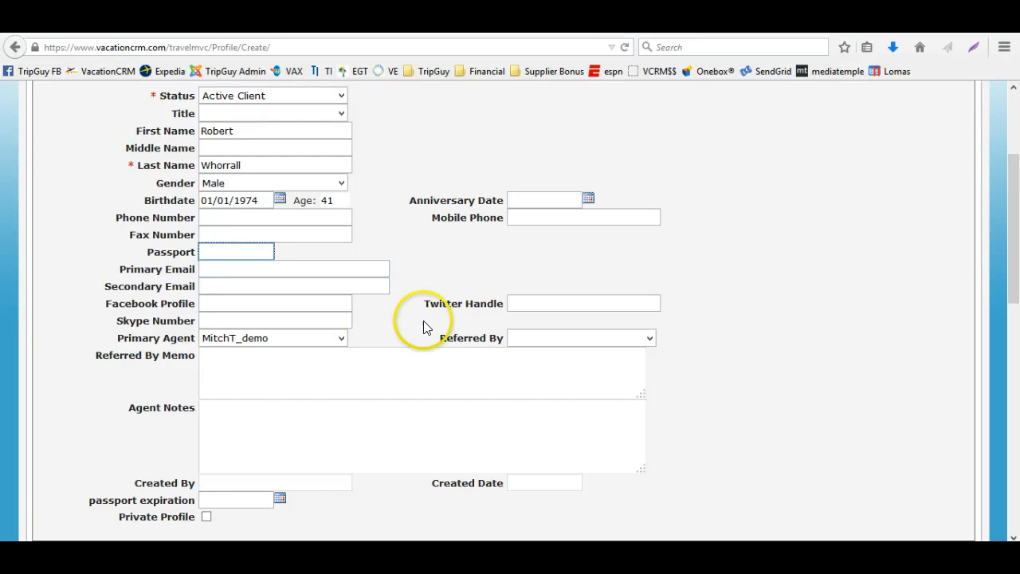
{"action": "scroll", "coordinate": [480, 337], "scroll_direction": "down", "scroll_amount": 3}
{"action": "scroll", "coordinate": [578, 356], "scroll_direction": "up", "scroll_amount": 9}
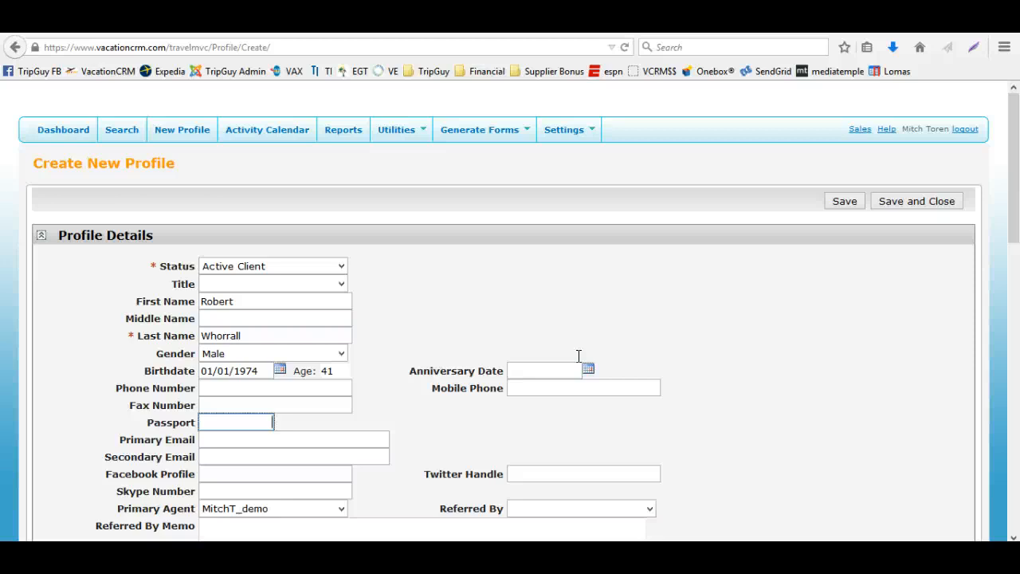
{"action": "scroll", "coordinate": [579, 356], "scroll_direction": "down", "scroll_amount": 6}
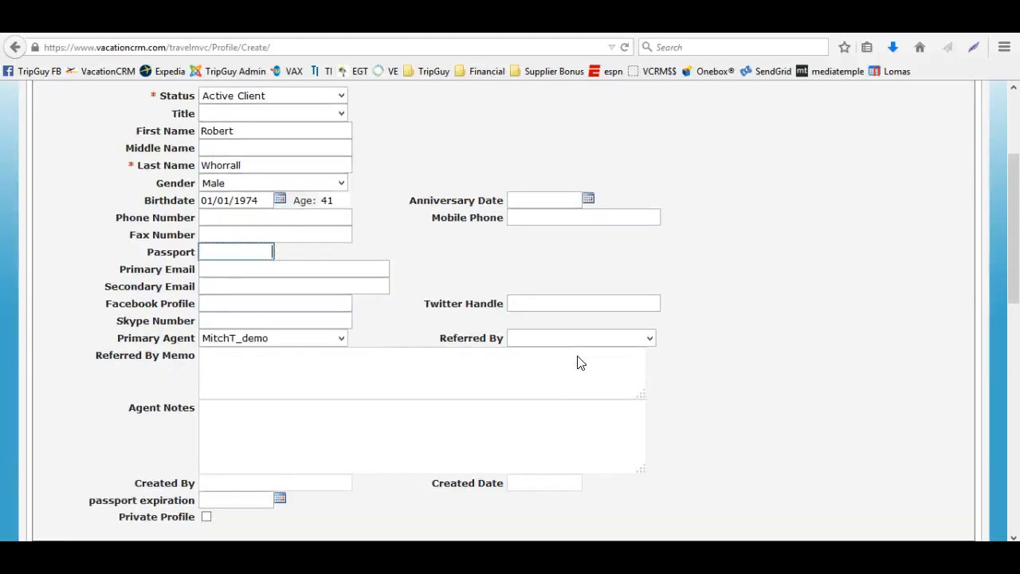
Enter the client's street address in the Primary Address section
{"action": "scroll", "coordinate": [580, 363], "scroll_direction": "down", "scroll_amount": 6}
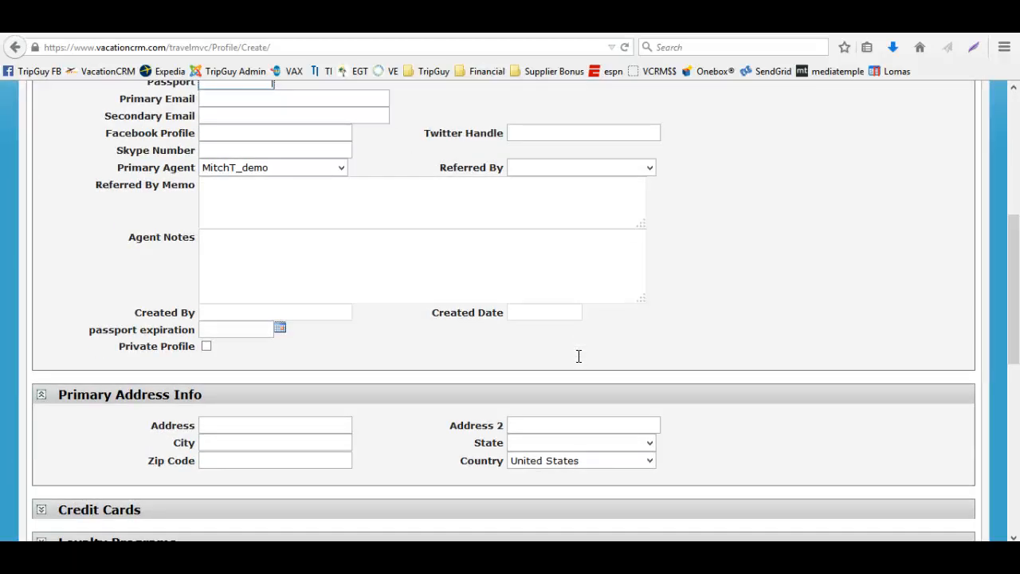
{"action": "left_click", "coordinate": [288, 434]}
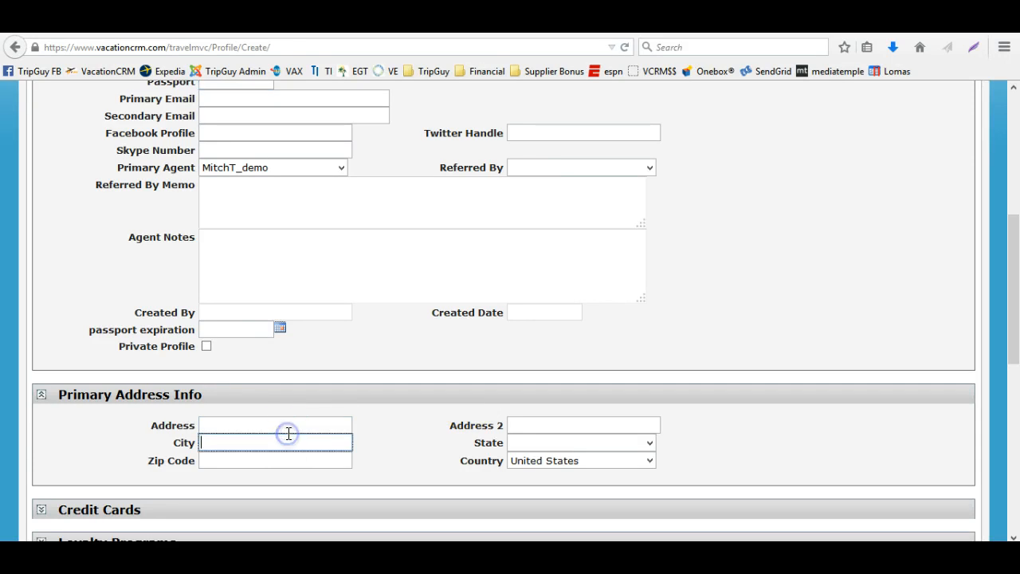
{"action": "left_click", "coordinate": [289, 425]}
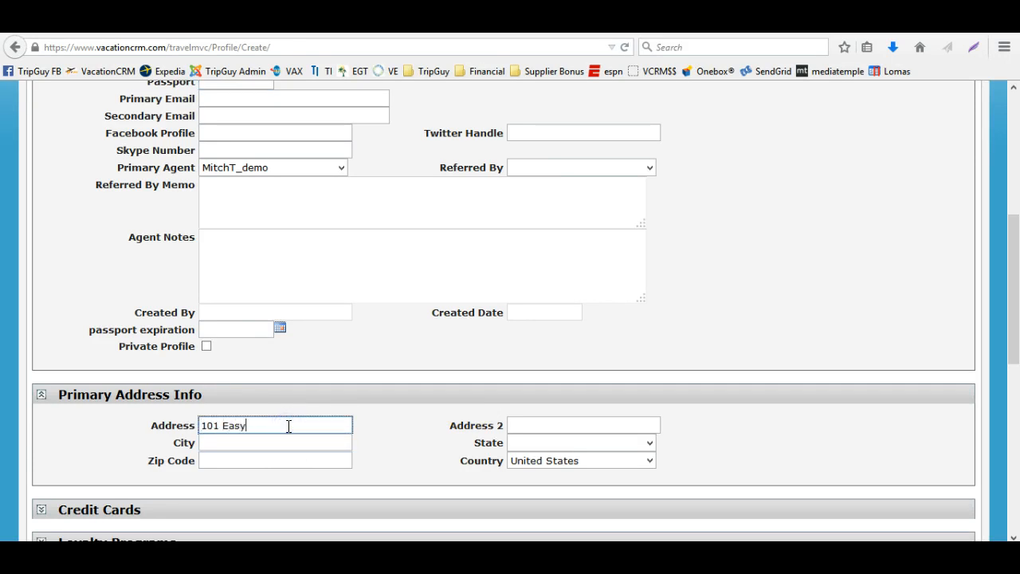
{"action": "key", "text": "Tab"}
{"action": "key", "text": "Tab"}
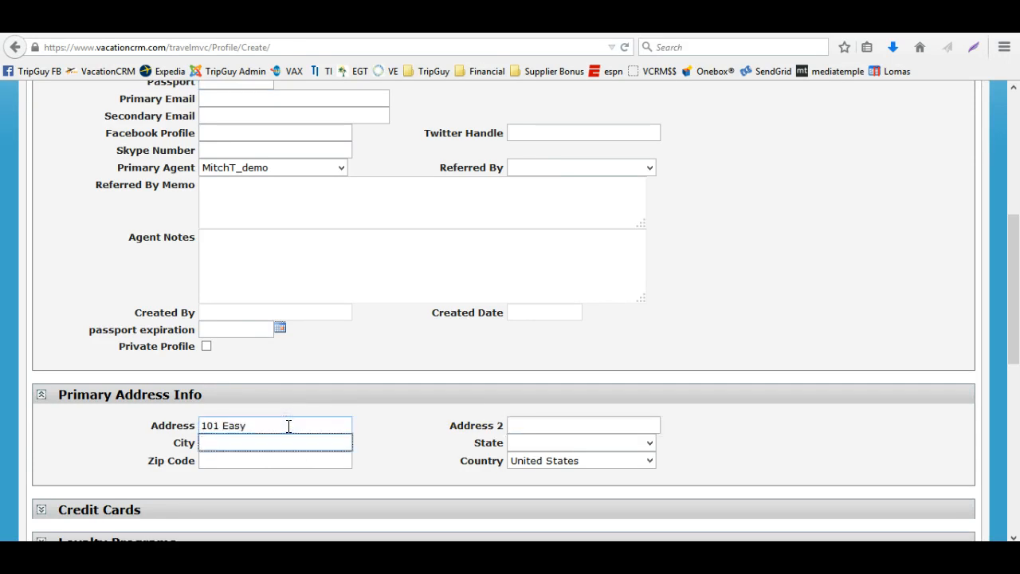
Fill in the address's city, choose the state, and enter the zip code
{"action": "type", "text": "M"}
{"action": "key", "text": "BackSpace"}
{"action": "type", "text": "cherry hill"}
{"action": "key", "text": "Tab"}
{"action": "key", "text": "n"}
{"action": "key", "text": "n"}
{"action": "key", "text": "n"}
{"action": "key", "text": "n"}
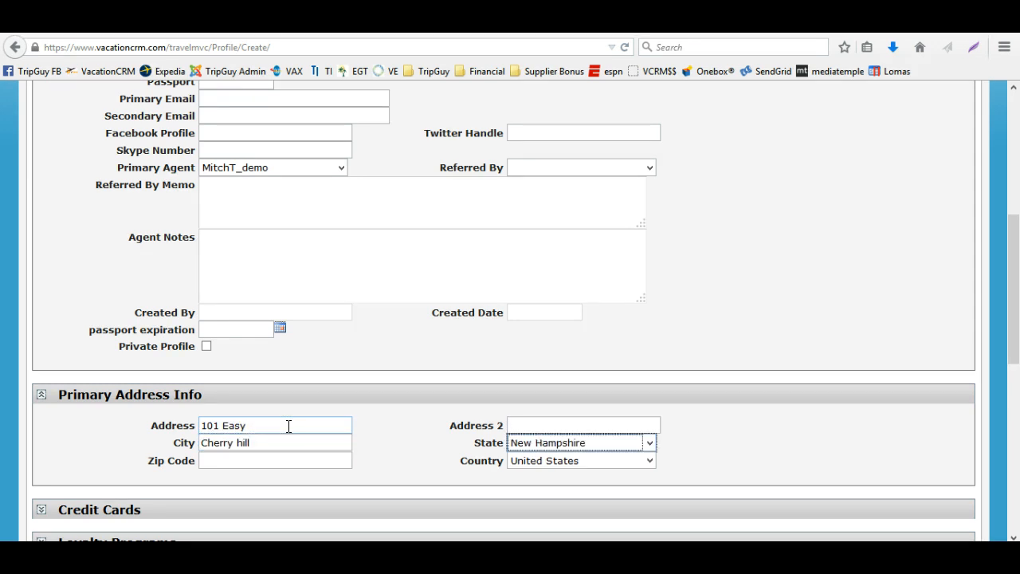
{"action": "key", "text": "Tab"}
{"action": "type", "text": "18144"}
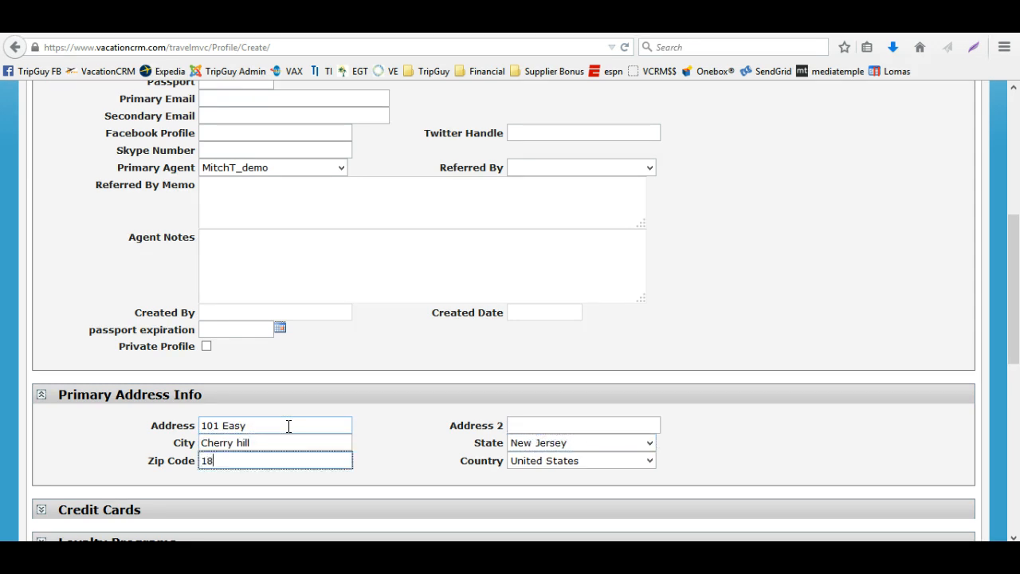
{"action": "key", "text": "Tab"}
Expand the Loyalty Programs and Credit Cards sections to examine their fields
{"action": "scroll", "coordinate": [289, 426], "scroll_direction": "down", "scroll_amount": 5}
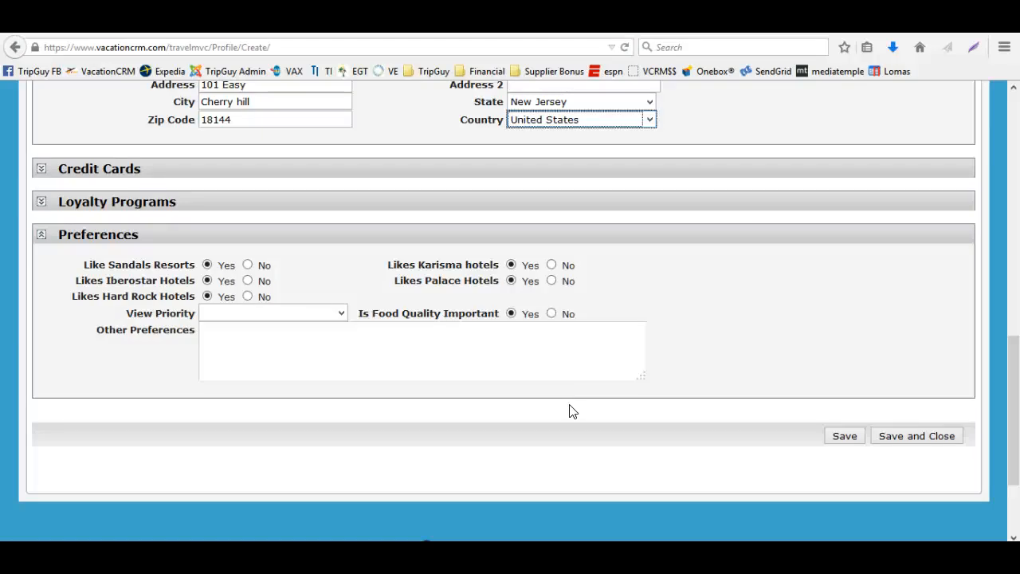
{"action": "left_click", "coordinate": [40, 201]}
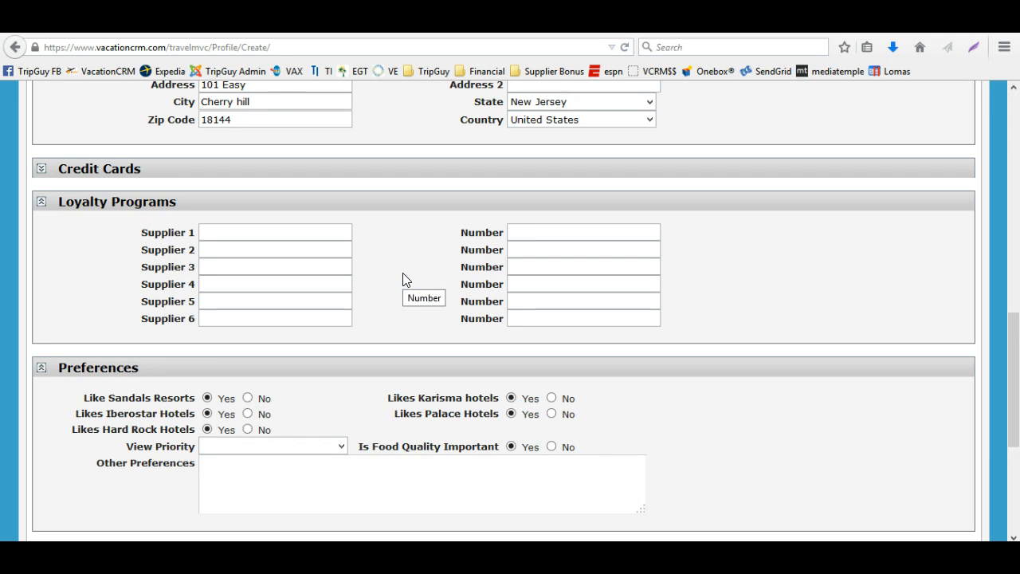
{"action": "left_click", "coordinate": [252, 246]}
{"action": "scroll", "coordinate": [501, 387], "scroll_direction": "up", "scroll_amount": 2}
{"action": "left_click", "coordinate": [539, 323]}
{"action": "scroll", "coordinate": [319, 351], "scroll_direction": "up", "scroll_amount": 3}
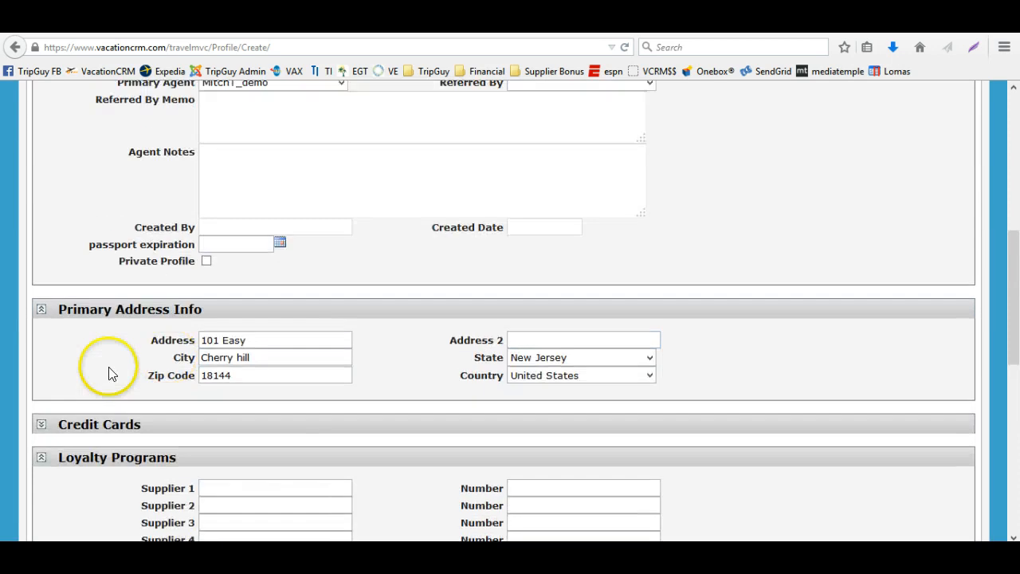
{"action": "left_click", "coordinate": [41, 416]}
{"action": "scroll", "coordinate": [437, 395], "scroll_direction": "down", "scroll_amount": 3}
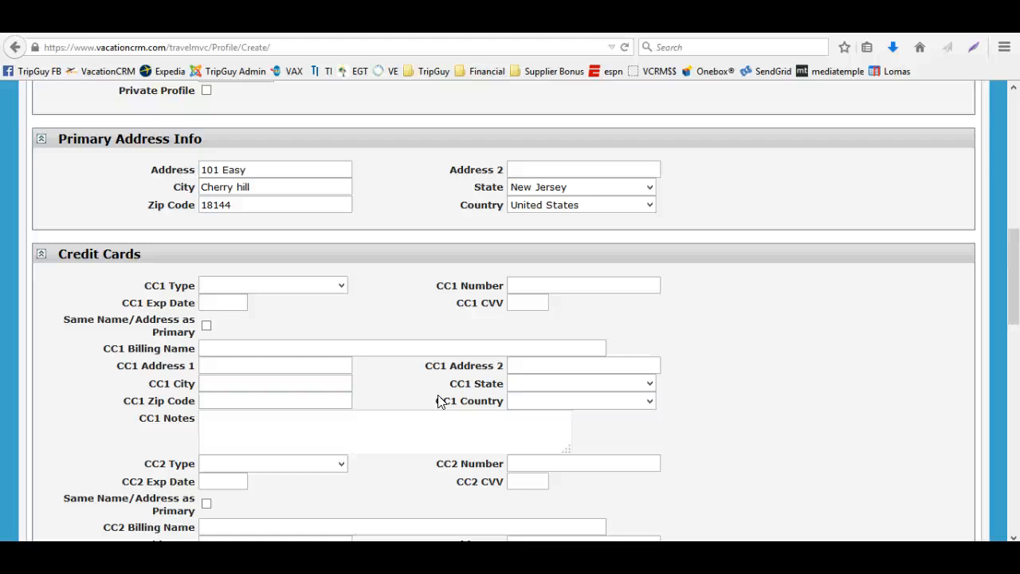
Save the new client profile
{"action": "scroll", "coordinate": [439, 397], "scroll_direction": "up", "scroll_amount": 2}
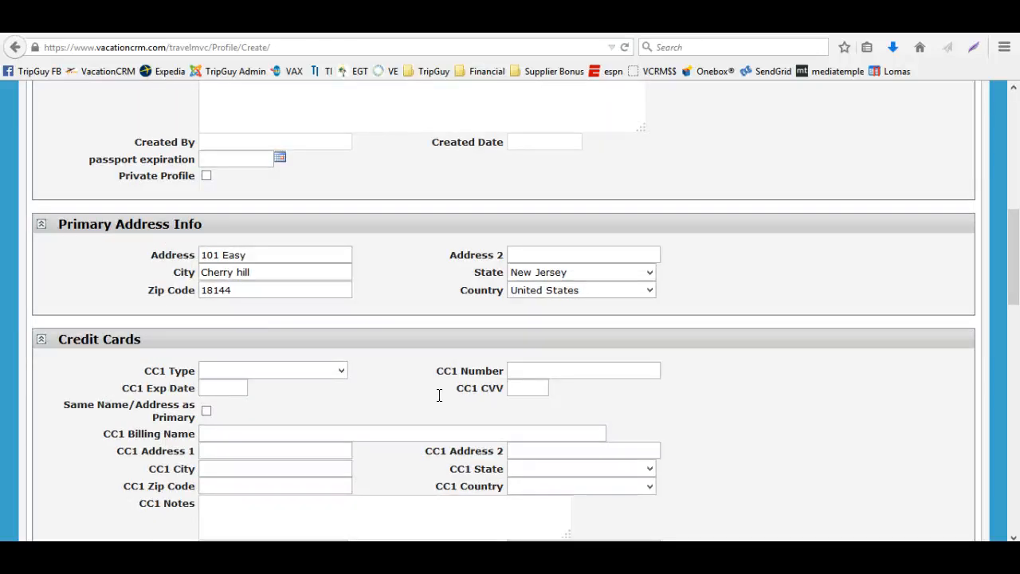
{"action": "scroll", "coordinate": [438, 397], "scroll_direction": "up", "scroll_amount": 4}
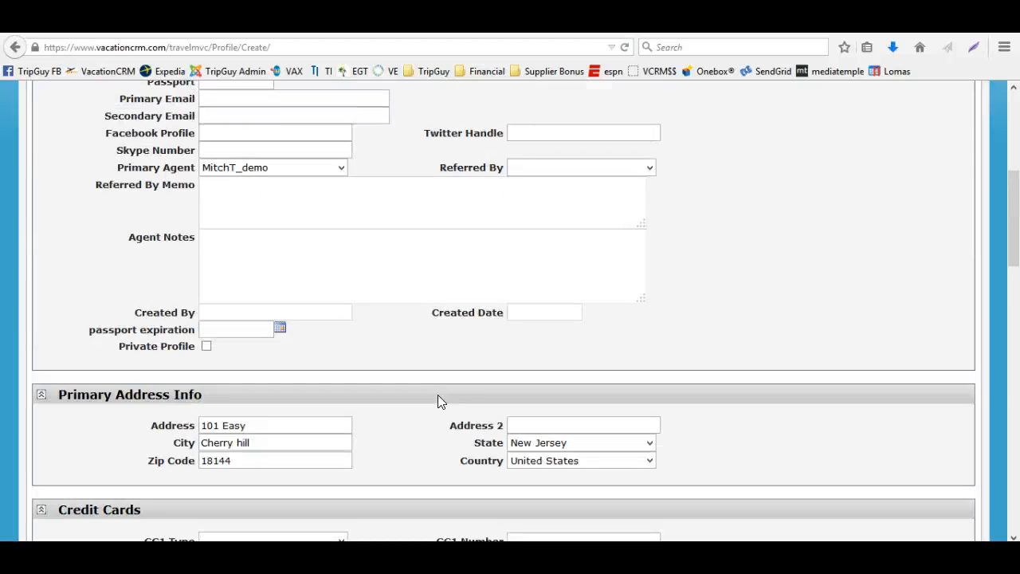
{"action": "scroll", "coordinate": [437, 394], "scroll_direction": "up", "scroll_amount": 4}
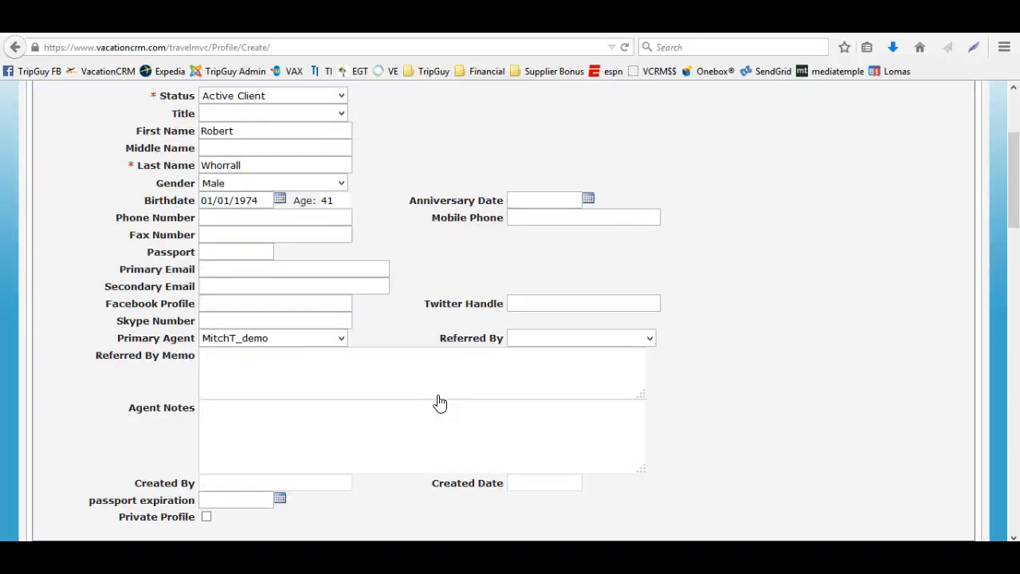
{"action": "scroll", "coordinate": [439, 399], "scroll_direction": "up", "scroll_amount": 4}
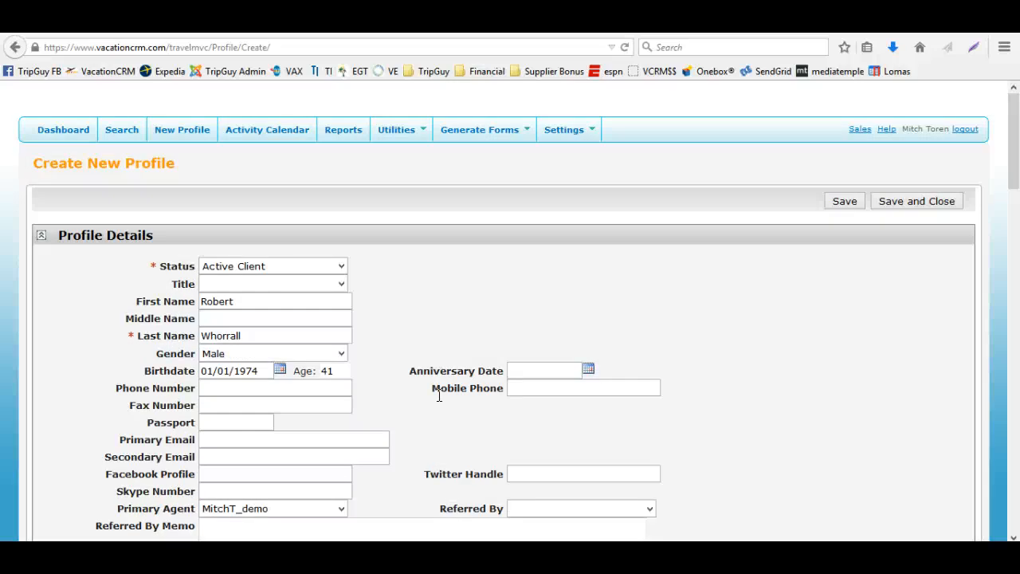
{"action": "scroll", "coordinate": [438, 396], "scroll_direction": "down", "scroll_amount": 2}
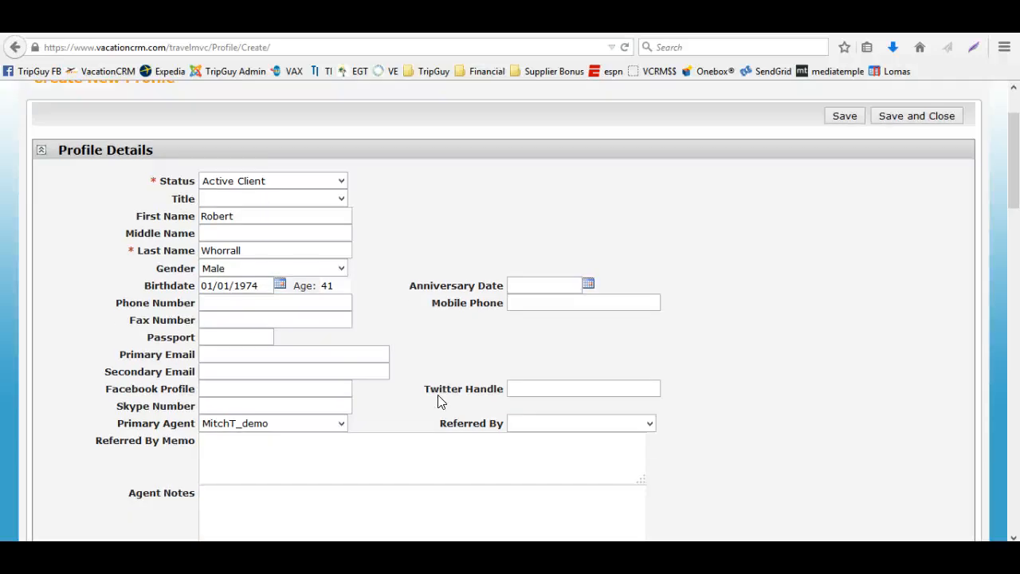
{"action": "scroll", "coordinate": [439, 401], "scroll_direction": "down", "scroll_amount": 2}
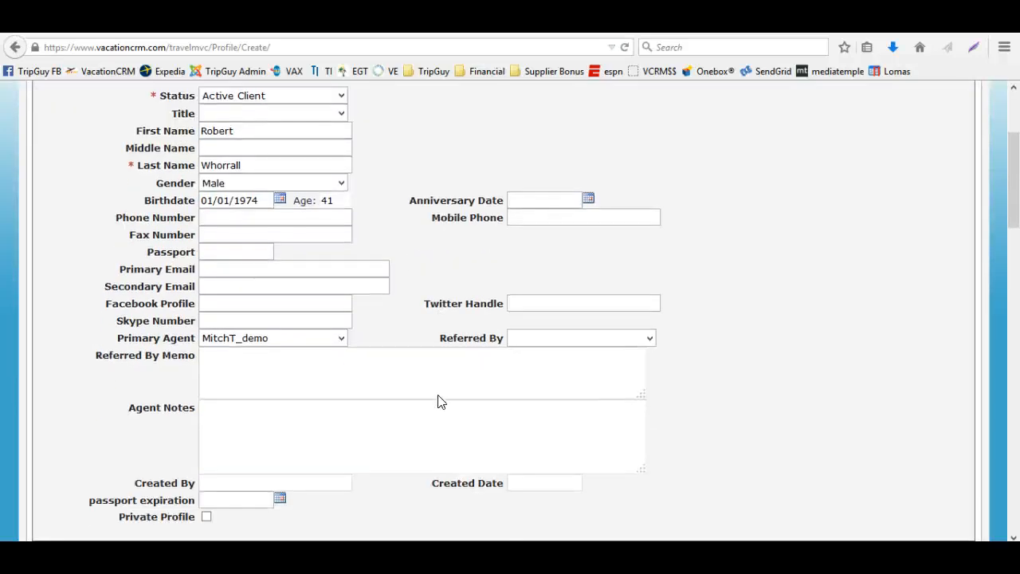
{"action": "scroll", "coordinate": [437, 400], "scroll_direction": "up", "scroll_amount": 4}
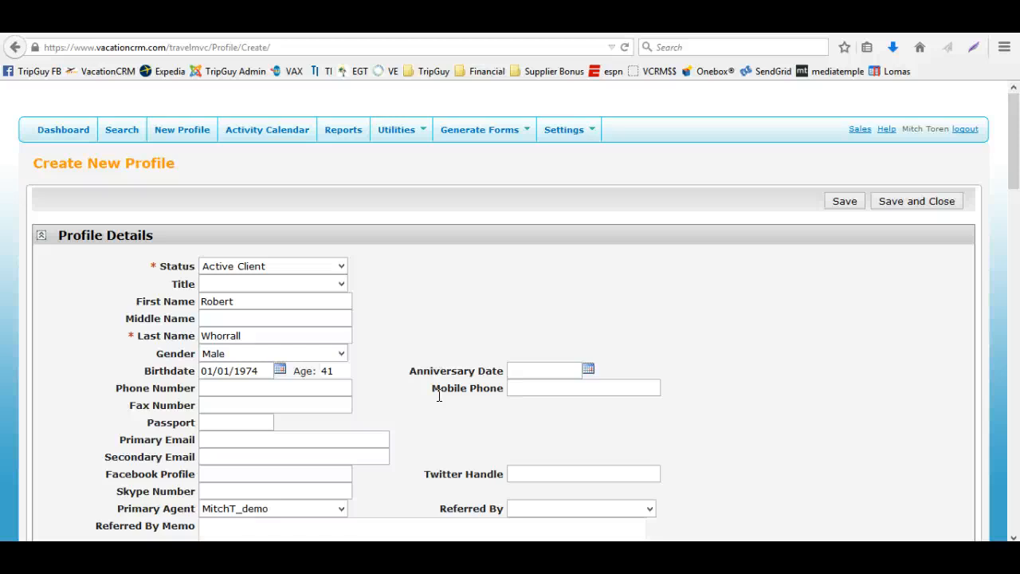
{"action": "scroll", "coordinate": [439, 396], "scroll_direction": "down", "scroll_amount": 2}
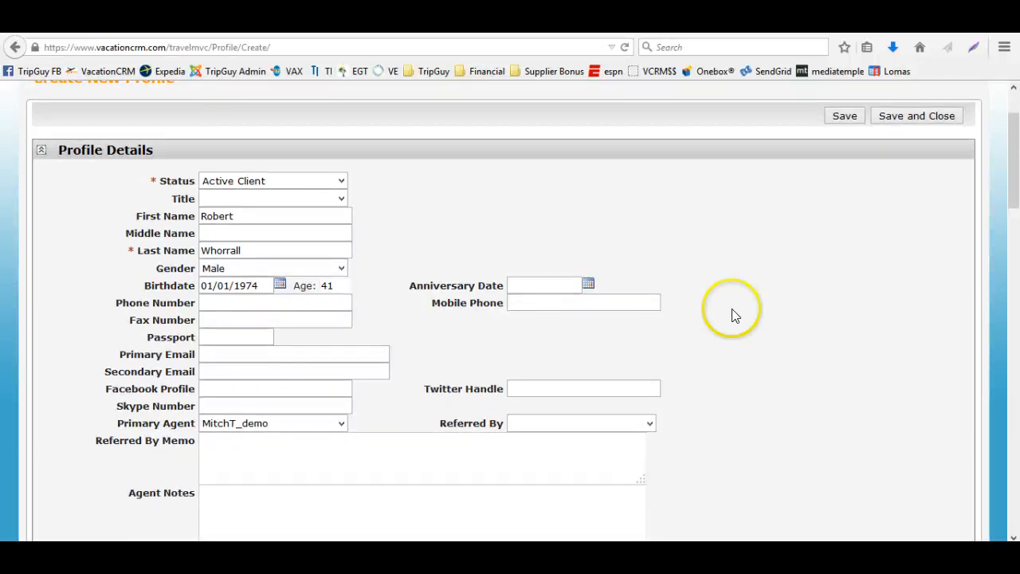
{"action": "left_click", "coordinate": [845, 118]}
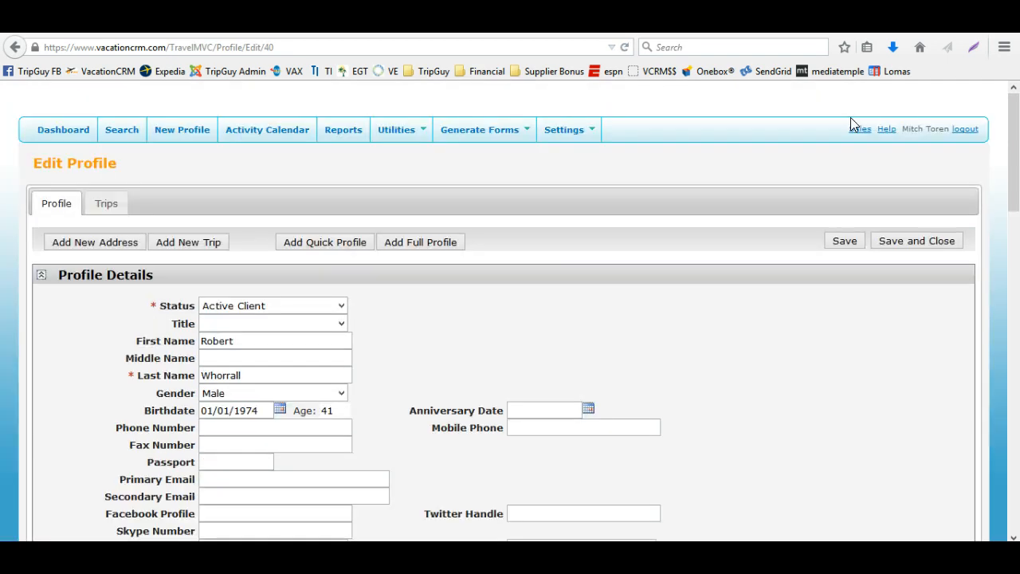
Review the saved profile's sections, including Family and Friends and the primary address
{"action": "scroll", "coordinate": [600, 325], "scroll_direction": "down", "scroll_amount": 2}
{"action": "scroll", "coordinate": [600, 325], "scroll_direction": "down", "scroll_amount": 15}
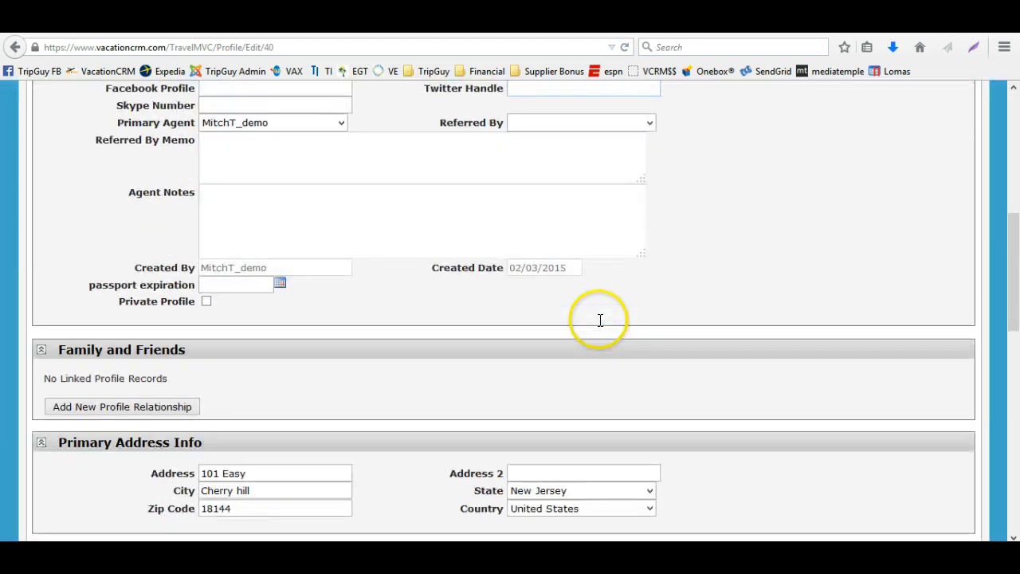
{"action": "scroll", "coordinate": [600, 320], "scroll_direction": "up", "scroll_amount": 7}
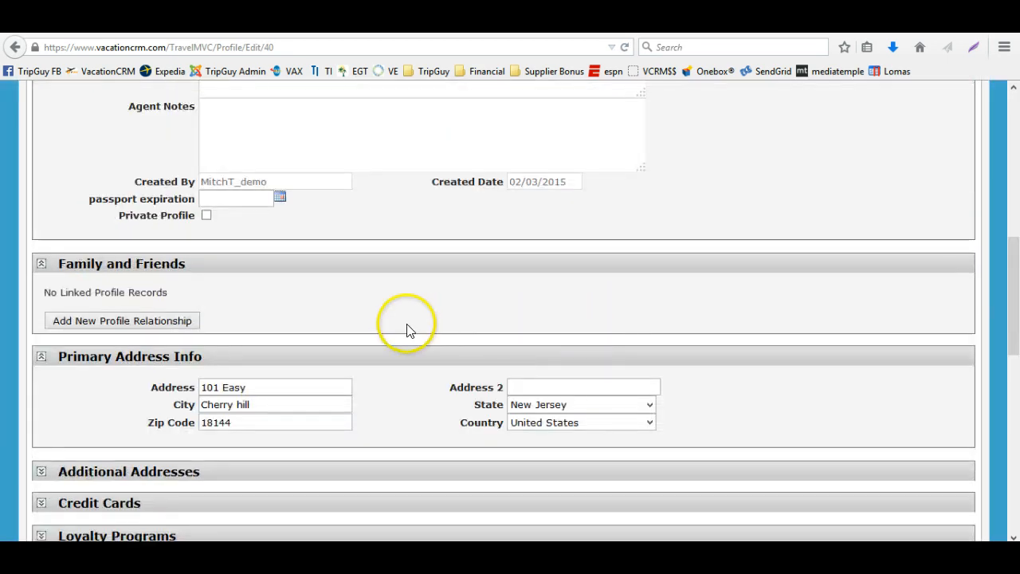
{"action": "scroll", "coordinate": [408, 331], "scroll_direction": "down", "scroll_amount": 4}
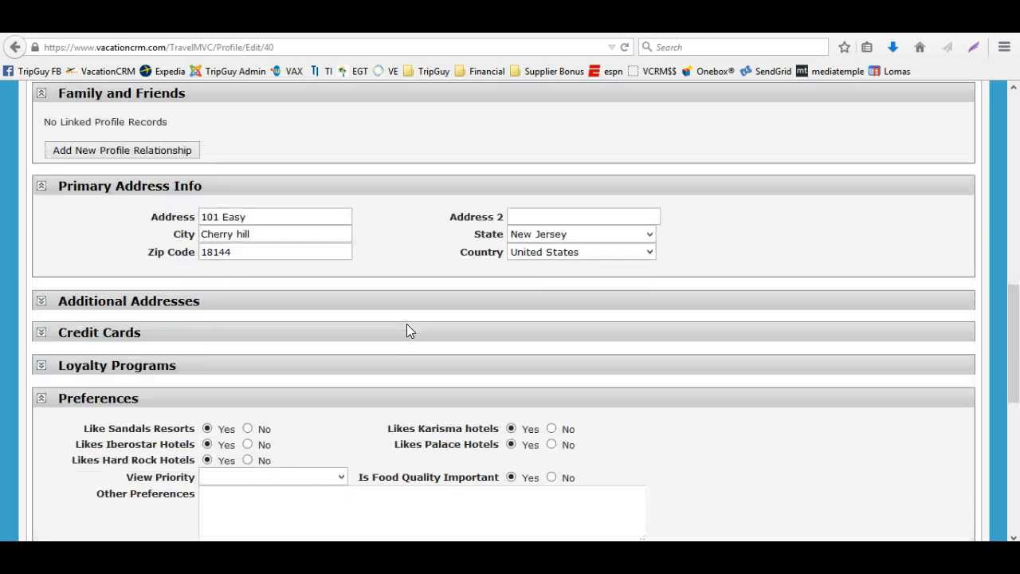
{"action": "scroll", "coordinate": [407, 330], "scroll_direction": "up", "scroll_amount": 11}
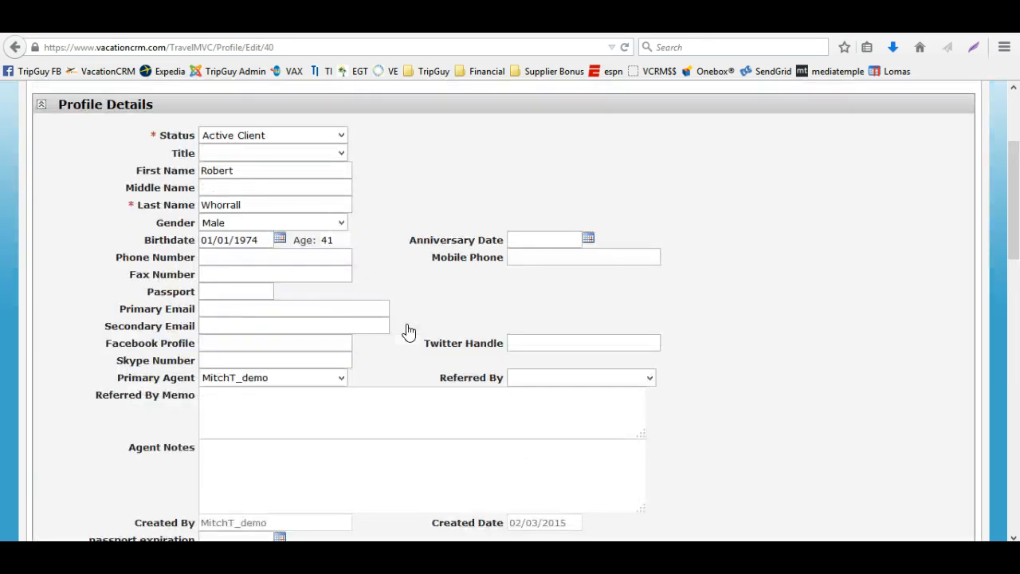
{"action": "scroll", "coordinate": [409, 331], "scroll_direction": "up", "scroll_amount": 4}
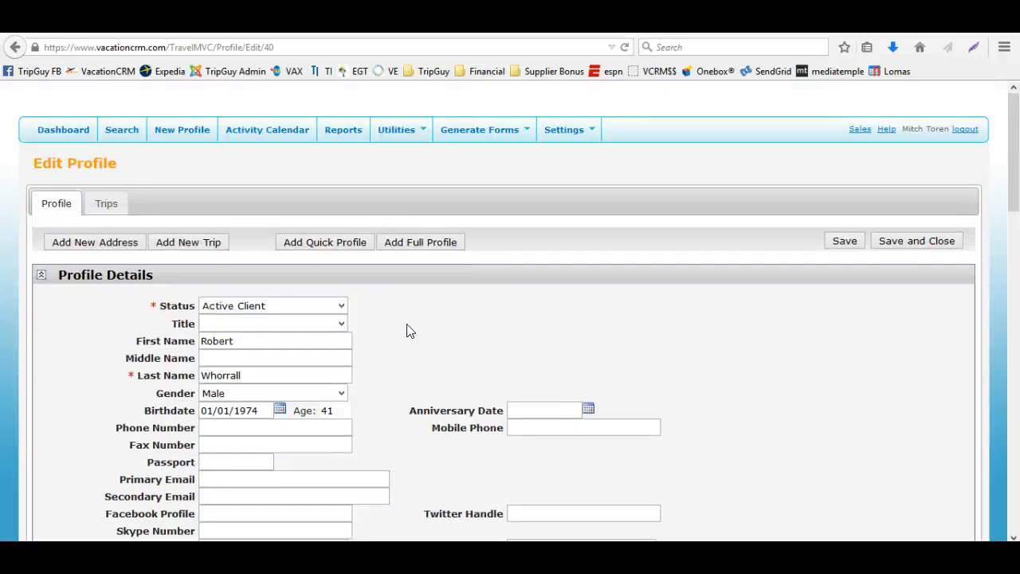
{"action": "scroll", "coordinate": [409, 330], "scroll_direction": "down", "scroll_amount": 4}
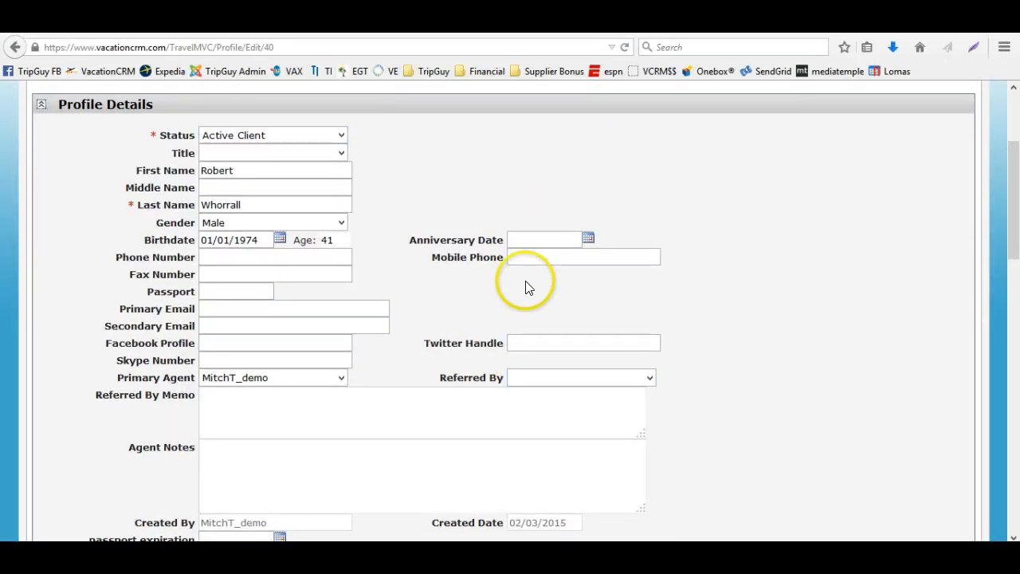
{"action": "scroll", "coordinate": [525, 286], "scroll_direction": "up", "scroll_amount": 4}
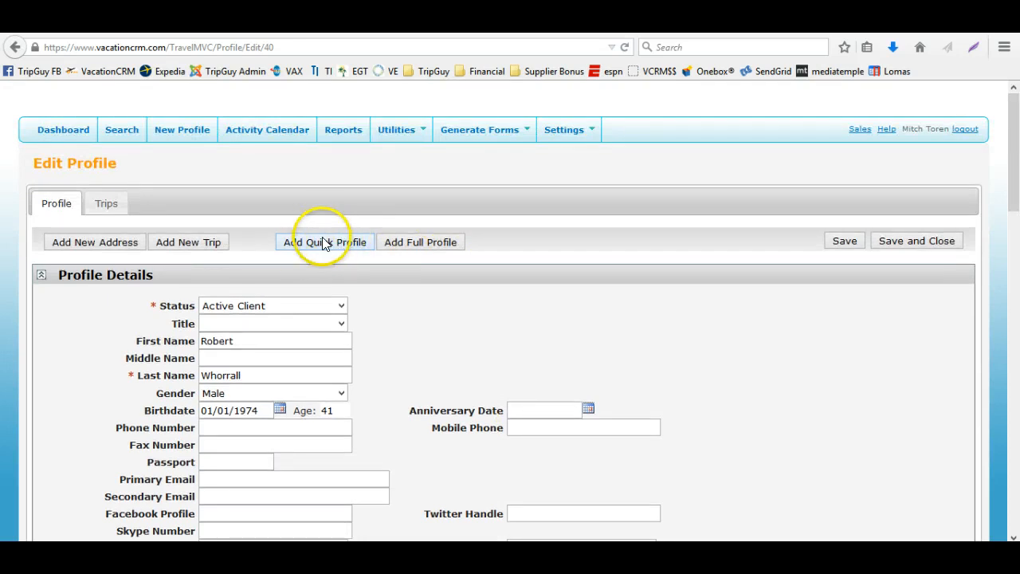
Open a quick profile and enter the related person's first and last name, with gender set to Female
{"action": "left_click", "coordinate": [324, 242]}
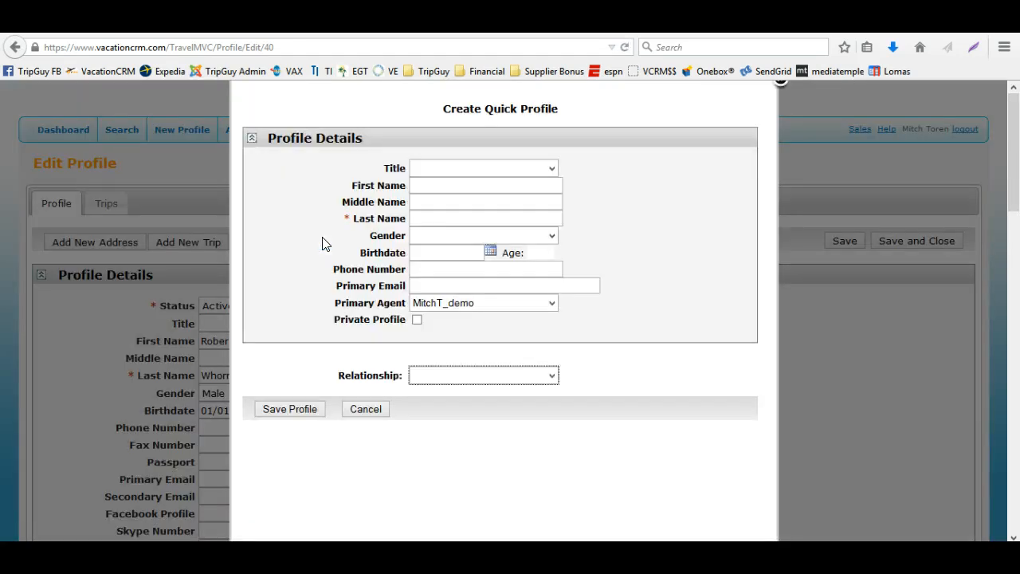
{"action": "left_click", "coordinate": [454, 189]}
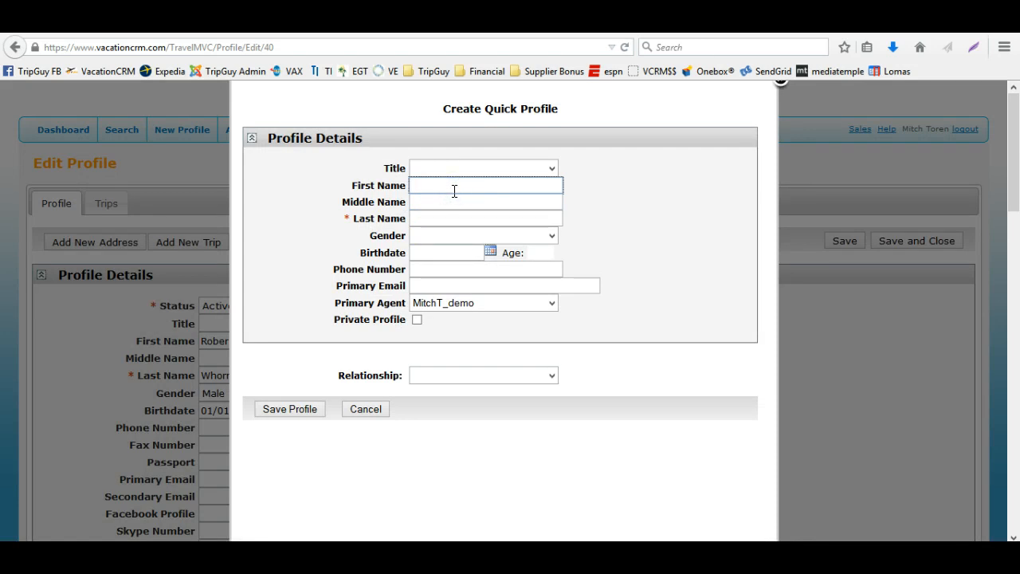
{"action": "key", "text": "Tab"}
{"action": "key", "text": "Tab"}
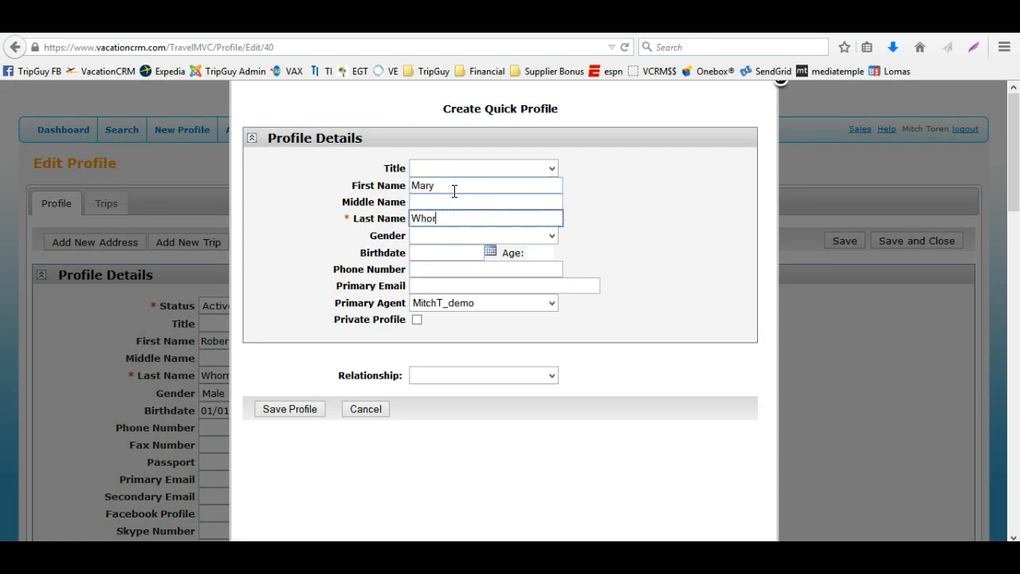
{"action": "key", "text": "Tab"}
{"action": "key", "text": "f"}
{"action": "key", "text": "Tab"}
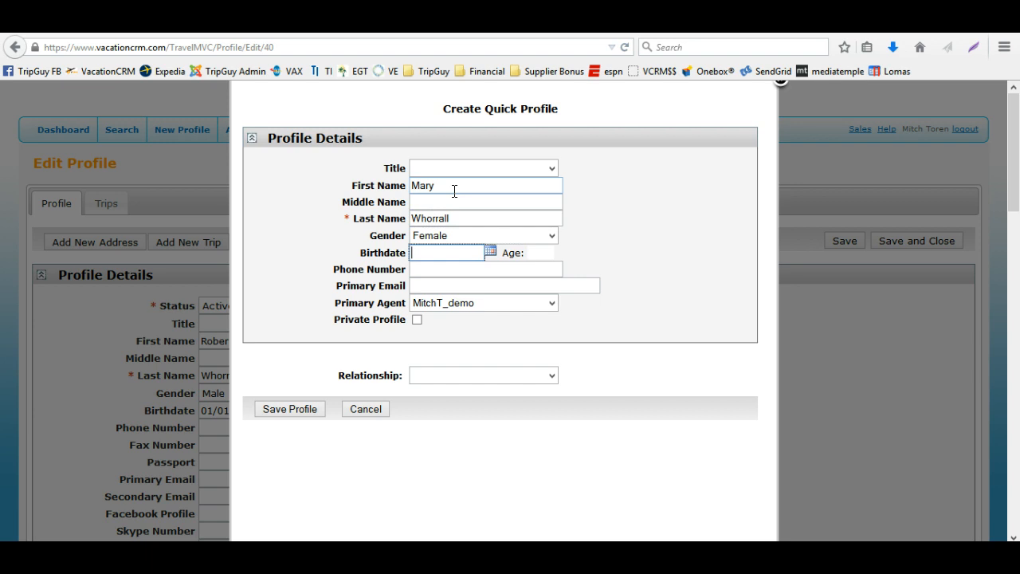
Enter the related person's birthdate in the quick profile
{"action": "type", "text": "01/01/1990"}
{"action": "key", "text": "Tab"}
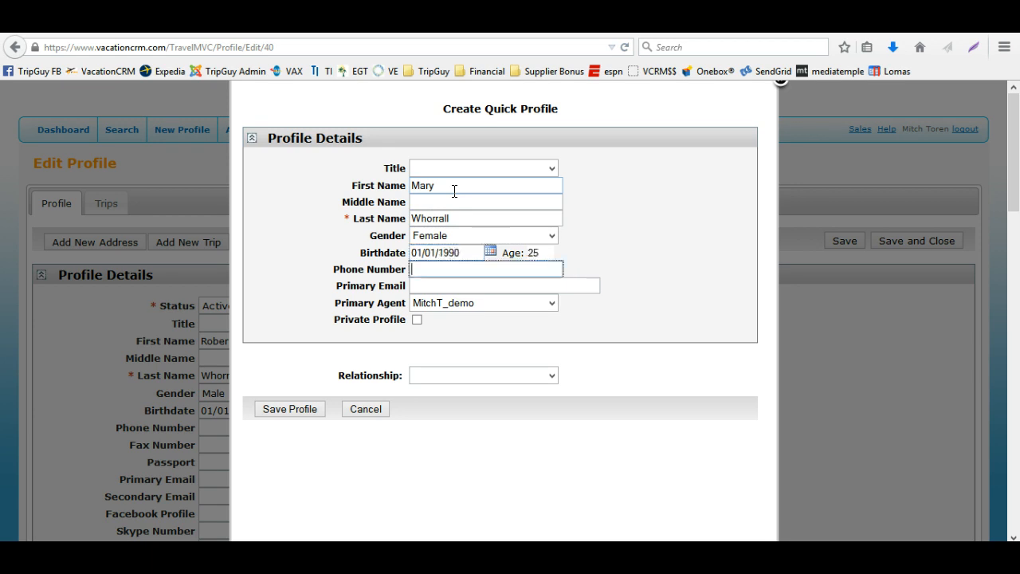
Set the quick profile's relationship to Other / Other and save it
{"action": "left_click", "coordinate": [455, 375]}
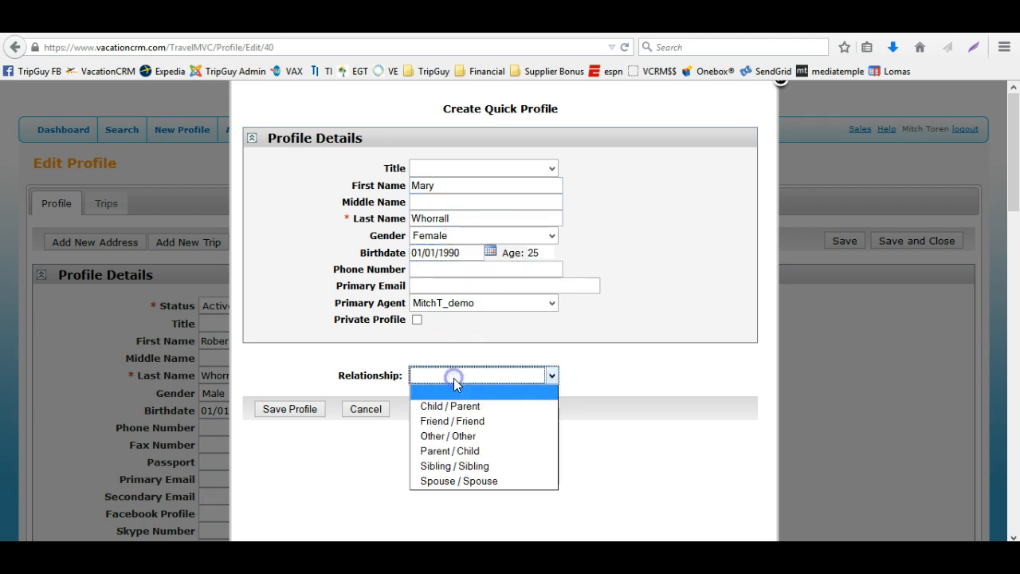
{"action": "left_click", "coordinate": [446, 435]}
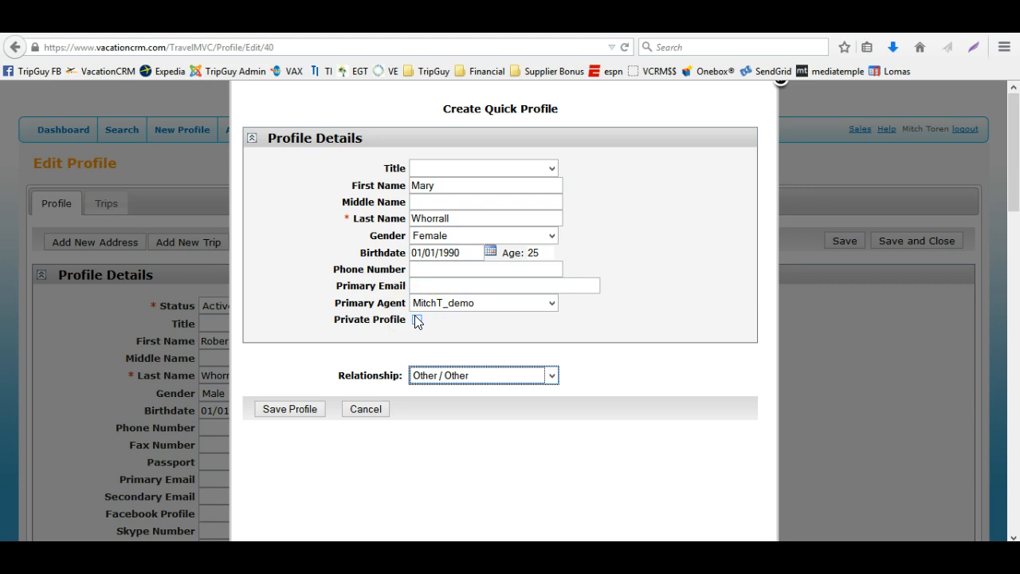
{"action": "left_click", "coordinate": [350, 380]}
{"action": "left_click", "coordinate": [313, 408]}
{"action": "left_click", "coordinate": [313, 409]}
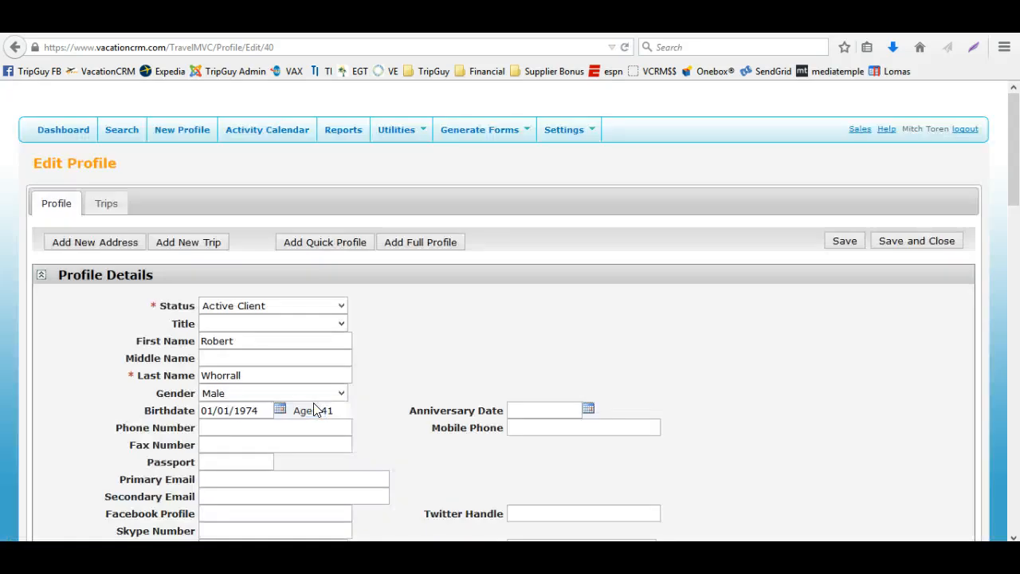
{"action": "scroll", "coordinate": [422, 343], "scroll_direction": "down", "scroll_amount": 4}
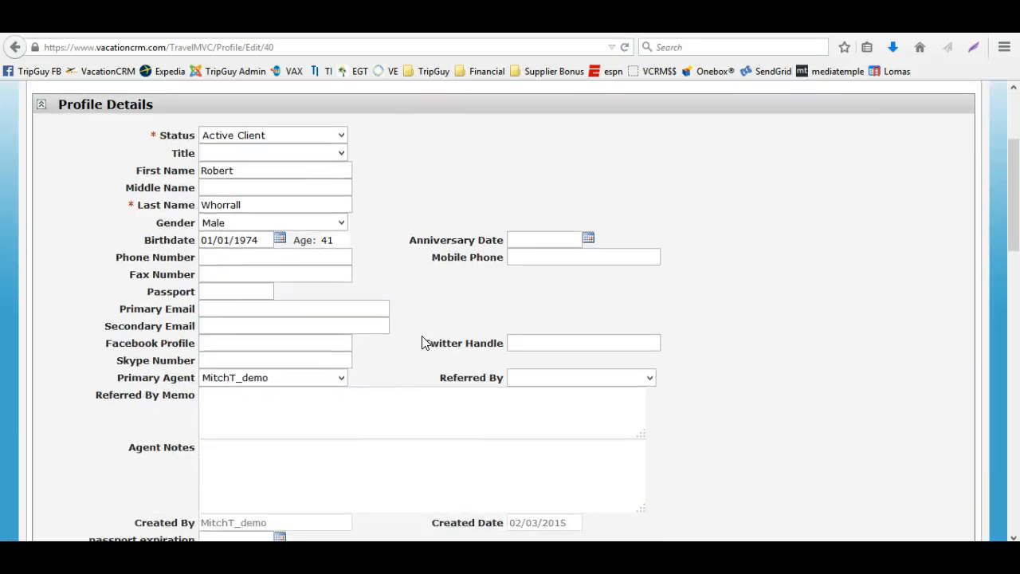
{"action": "scroll", "coordinate": [422, 343], "scroll_direction": "up", "scroll_amount": 4}
{"action": "scroll", "coordinate": [422, 343], "scroll_direction": "down", "scroll_amount": 12}
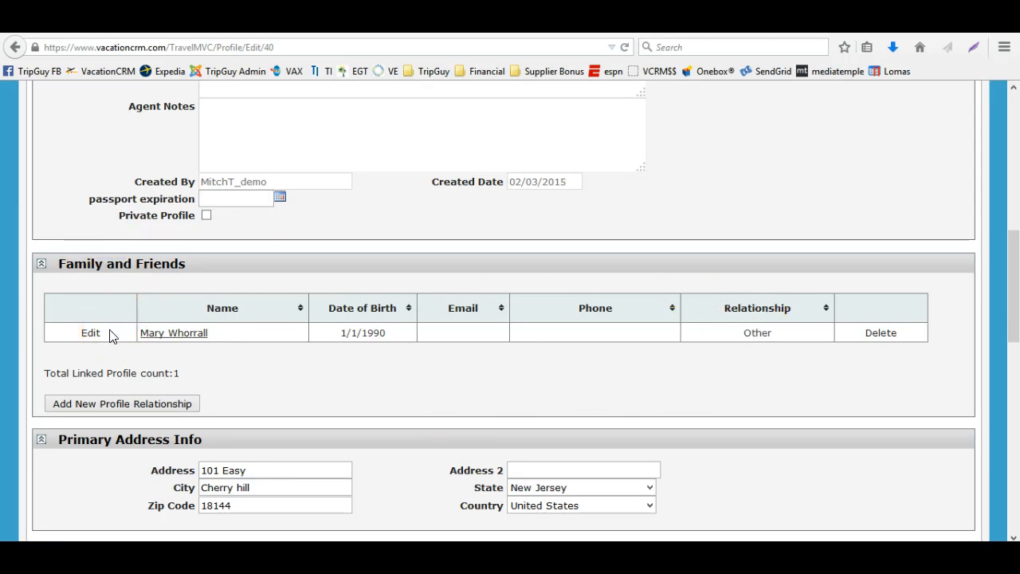
{"action": "left_click", "coordinate": [154, 333]}
{"action": "scroll", "coordinate": [278, 291], "scroll_direction": "down", "scroll_amount": 10}
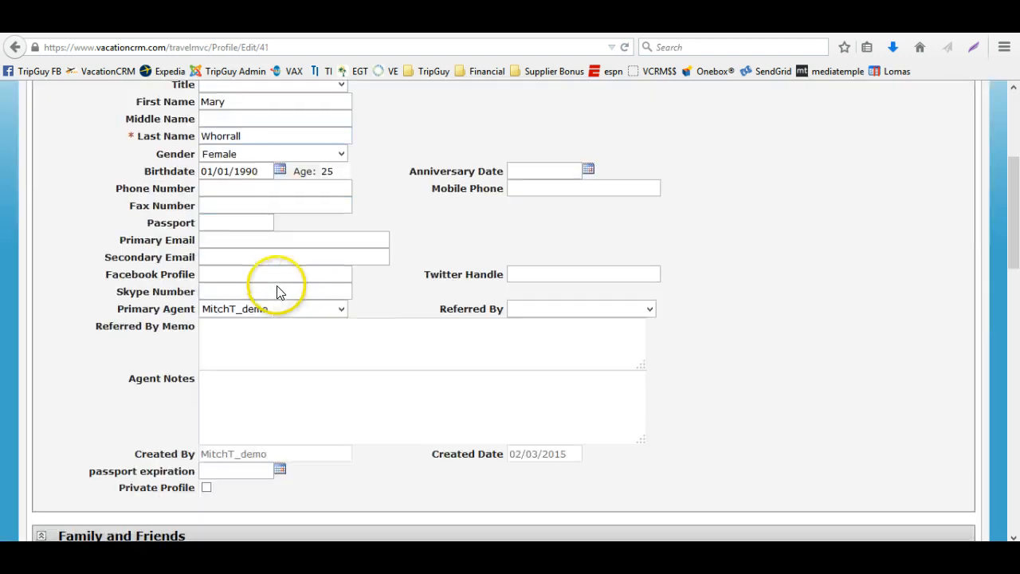
{"action": "scroll", "coordinate": [255, 337], "scroll_direction": "up", "scroll_amount": 10}
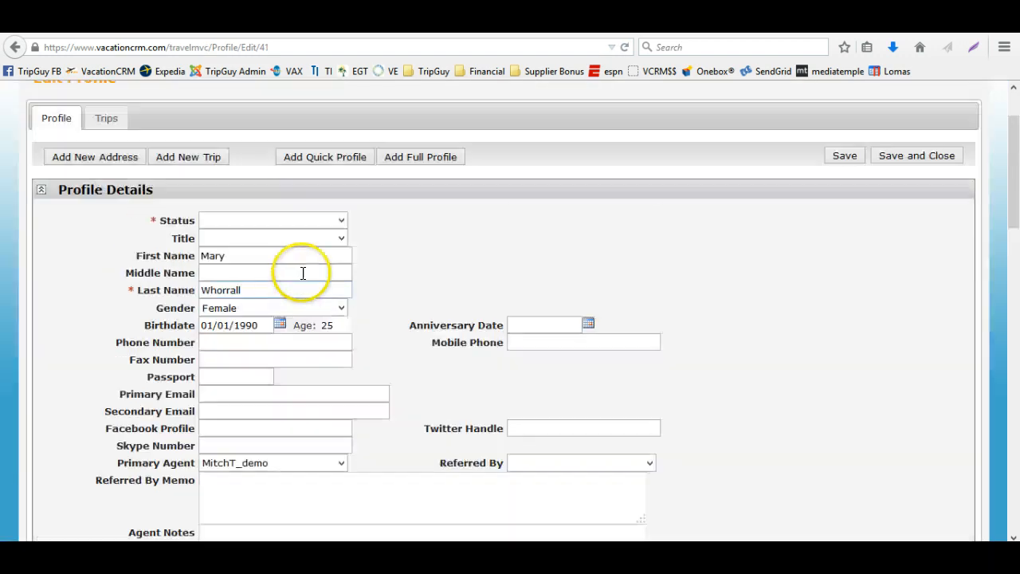
{"action": "left_click", "coordinate": [282, 221]}
{"action": "left_click", "coordinate": [284, 232]}
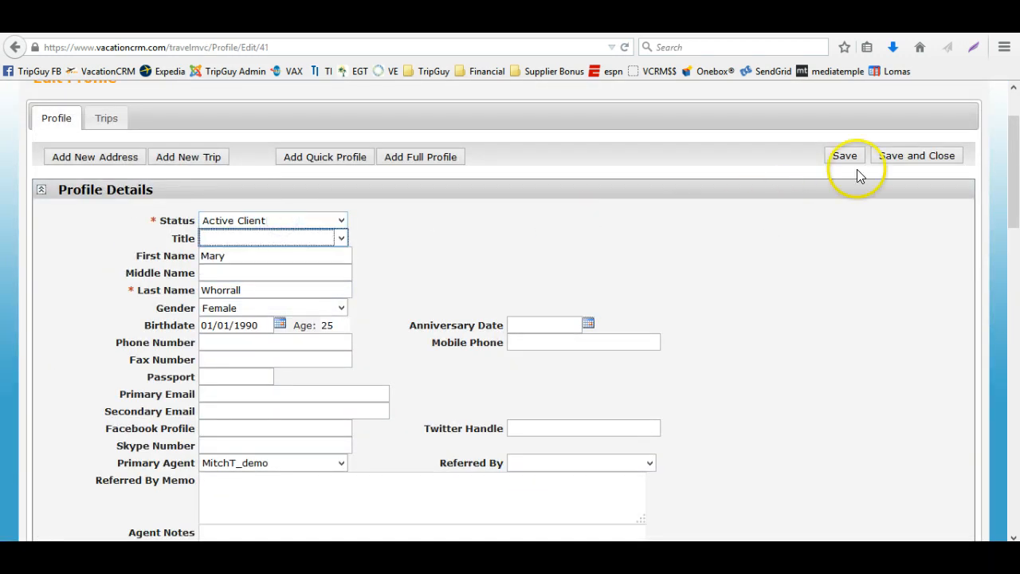
{"action": "left_click", "coordinate": [890, 158]}
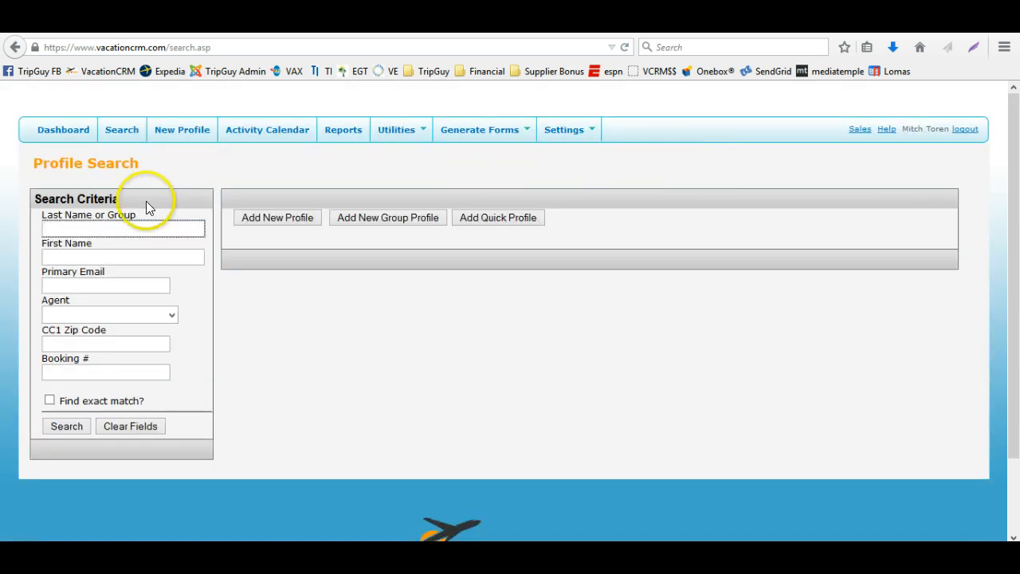
{"action": "type", "text": "whor"}
{"action": "key", "text": "Return"}
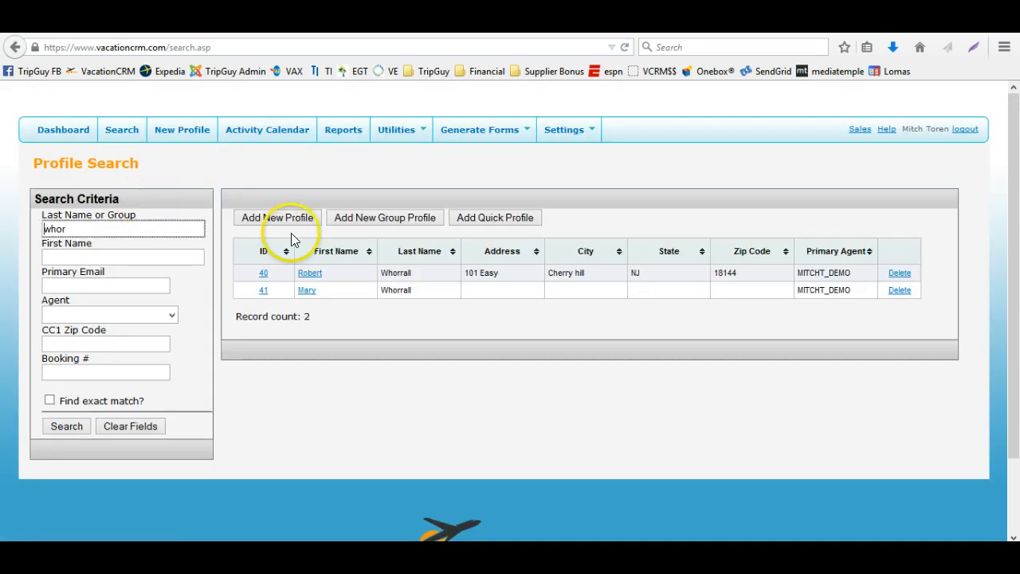
{"action": "left_click", "coordinate": [264, 274]}
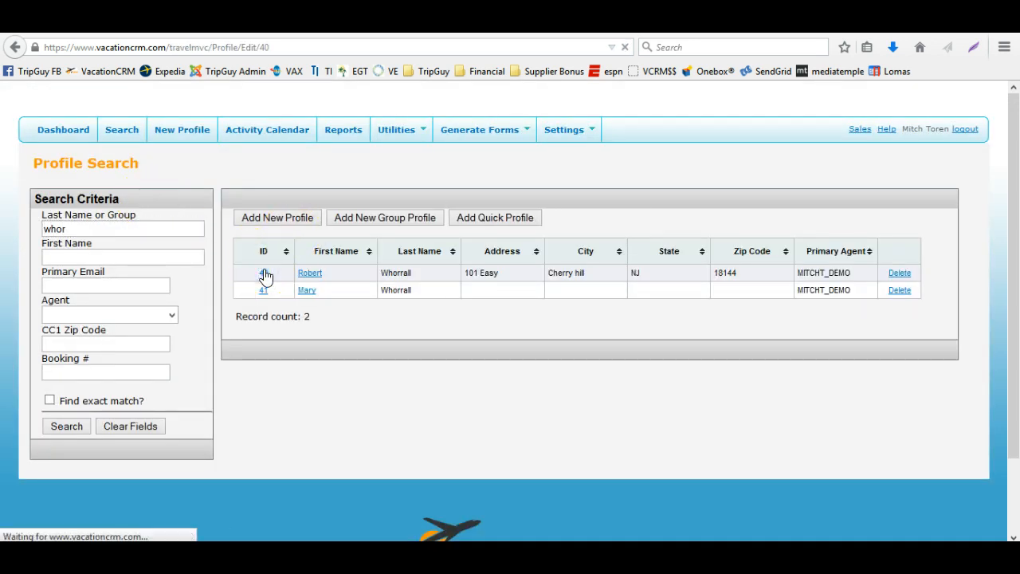
{"action": "scroll", "coordinate": [404, 309], "scroll_direction": "down", "scroll_amount": 10}
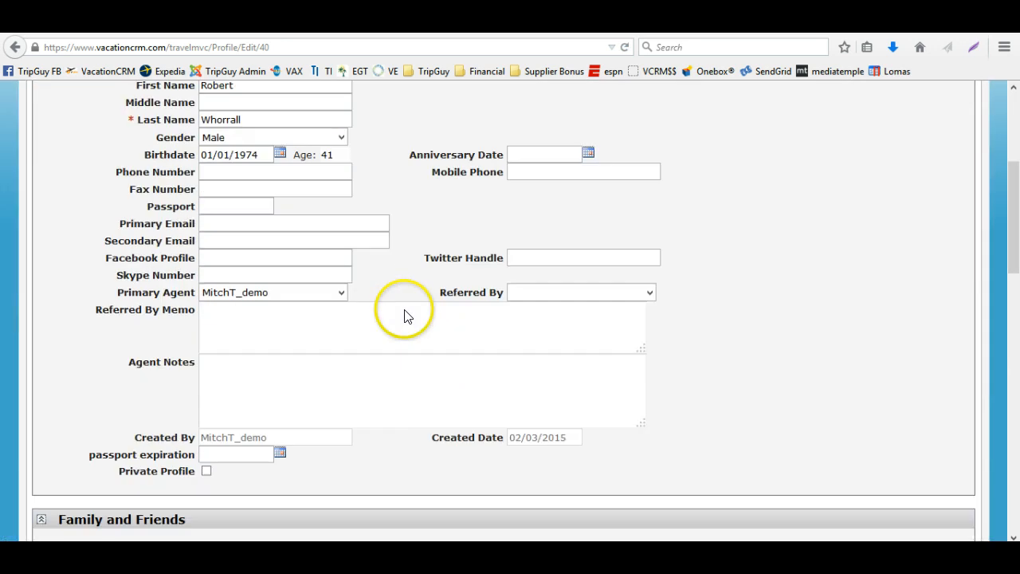
{"action": "scroll", "coordinate": [405, 309], "scroll_direction": "down", "scroll_amount": 4}
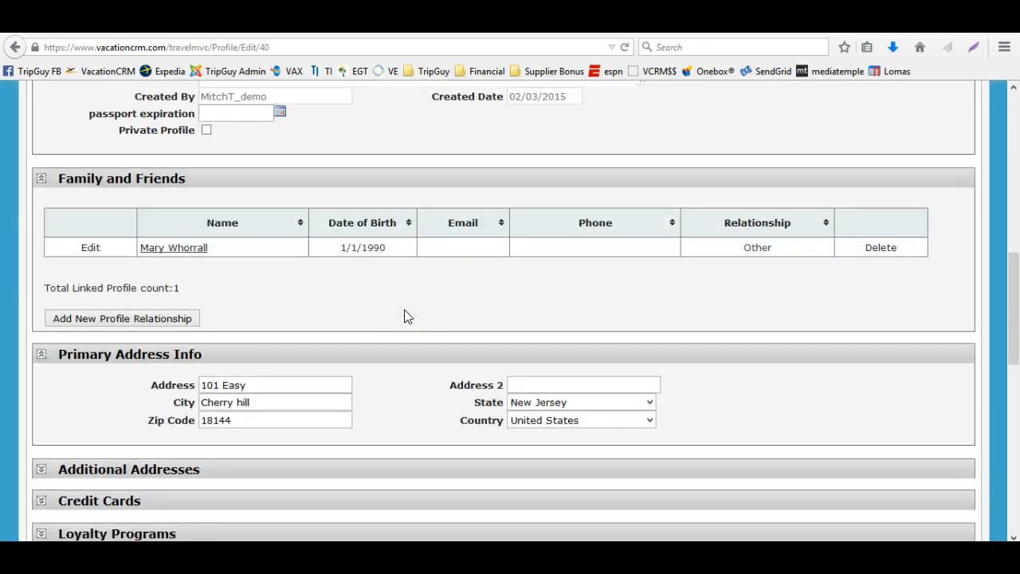
{"action": "left_click", "coordinate": [180, 316]}
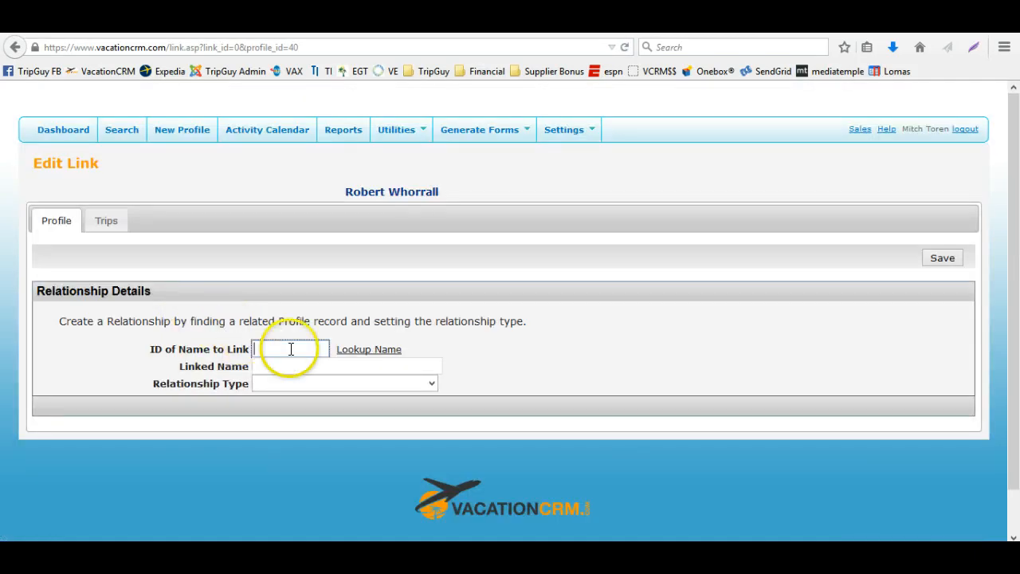
{"action": "left_click", "coordinate": [361, 351]}
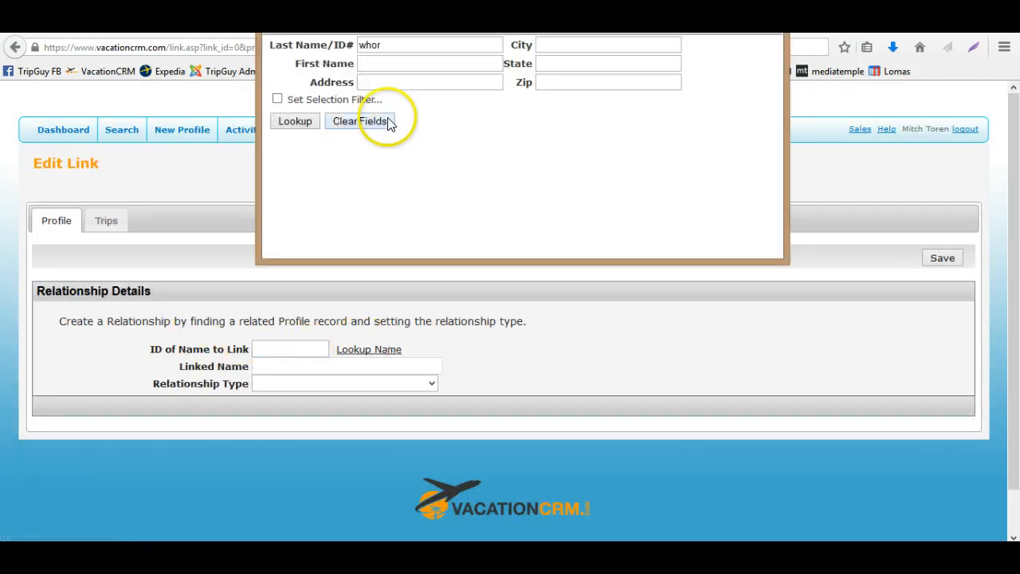
{"action": "left_click_drag", "start_coordinate": [391, 46], "coordinate": [356, 45]}
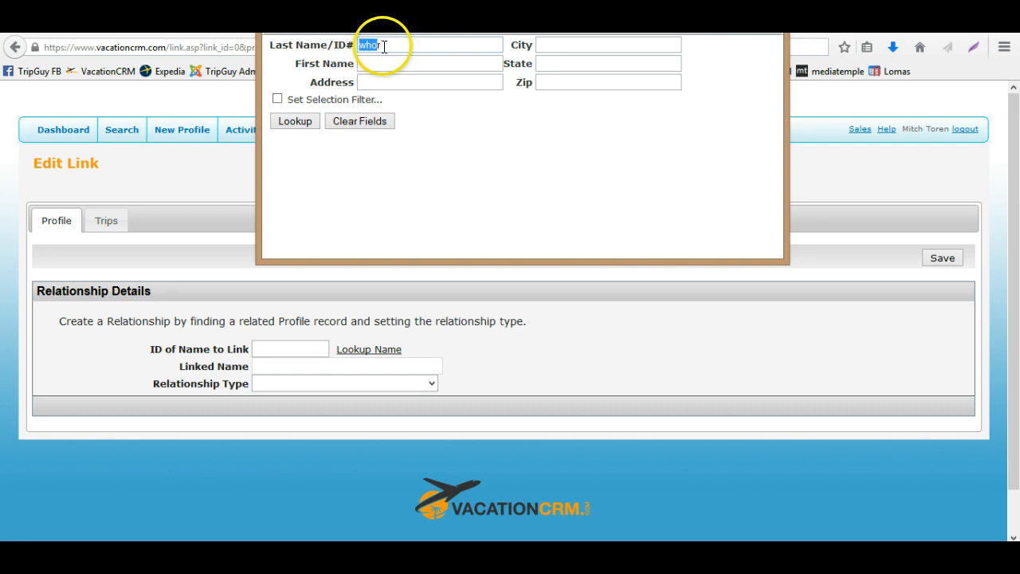
{"action": "type", "text": "toren"}
{"action": "key", "text": "Return"}
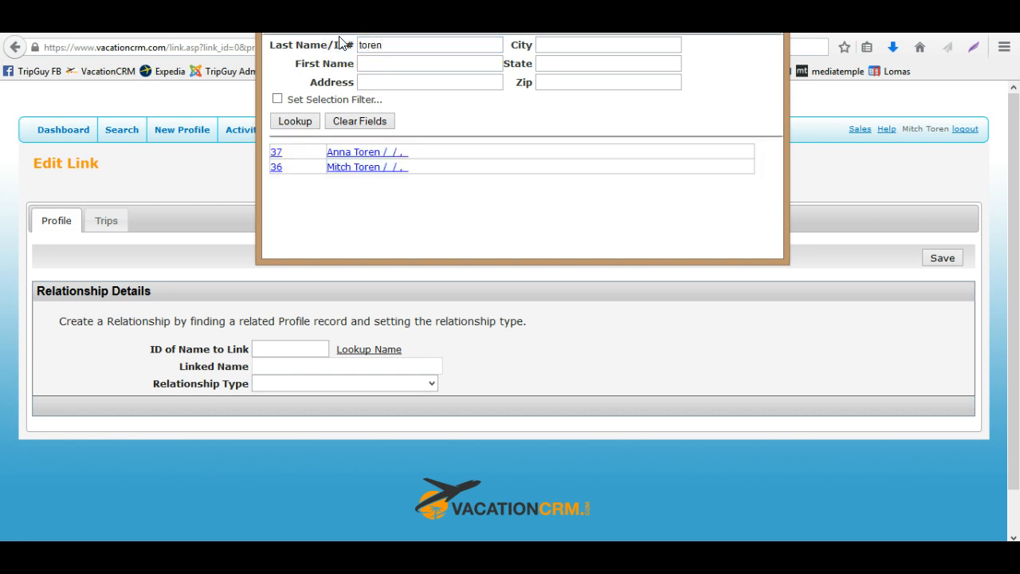
{"action": "left_click", "coordinate": [342, 167]}
Set the relationship type to Other / Other and save the link
{"action": "left_click", "coordinate": [300, 383]}
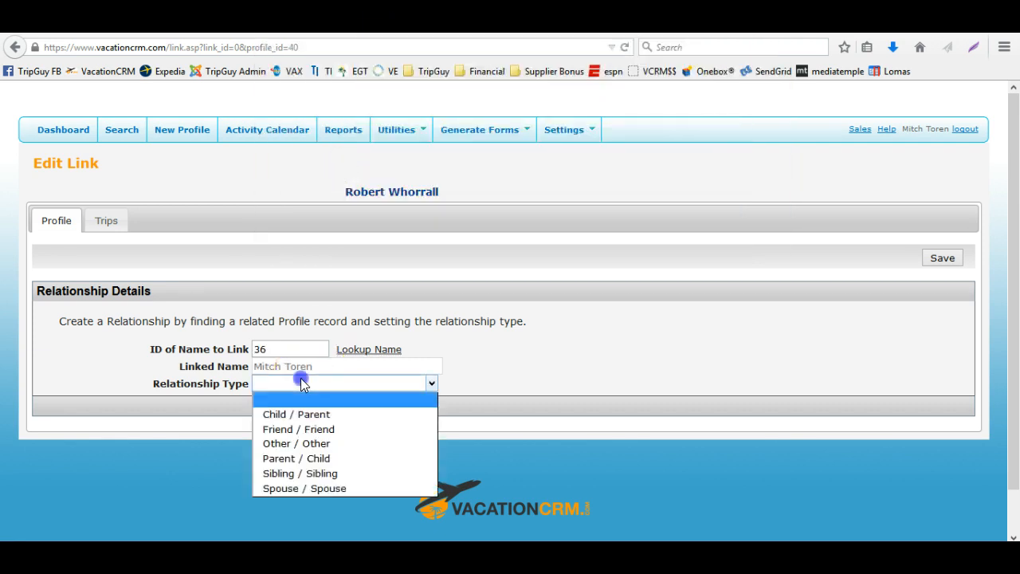
{"action": "left_click", "coordinate": [295, 457]}
{"action": "left_click", "coordinate": [300, 383]}
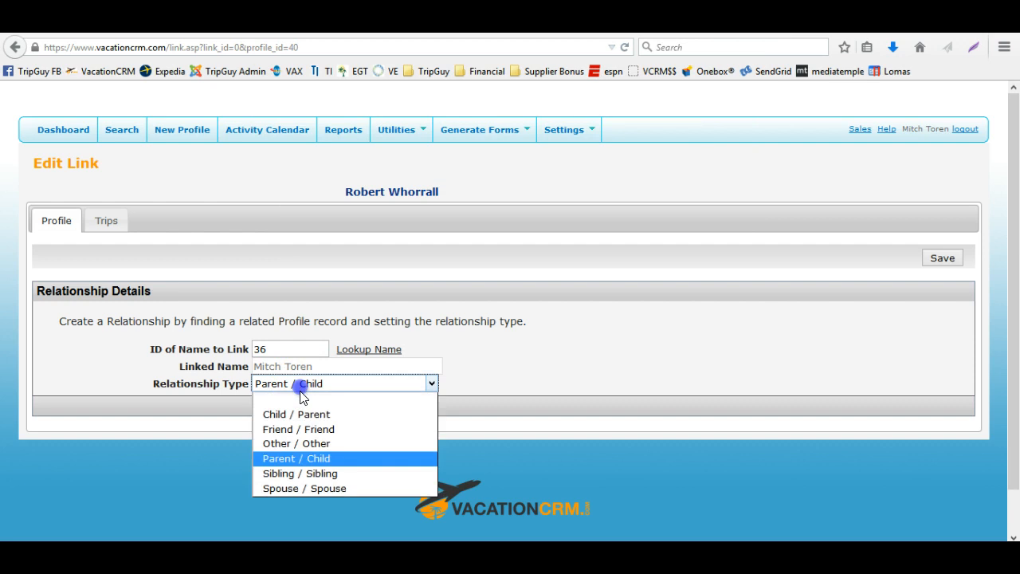
{"action": "left_click", "coordinate": [292, 441]}
{"action": "left_click", "coordinate": [941, 258]}
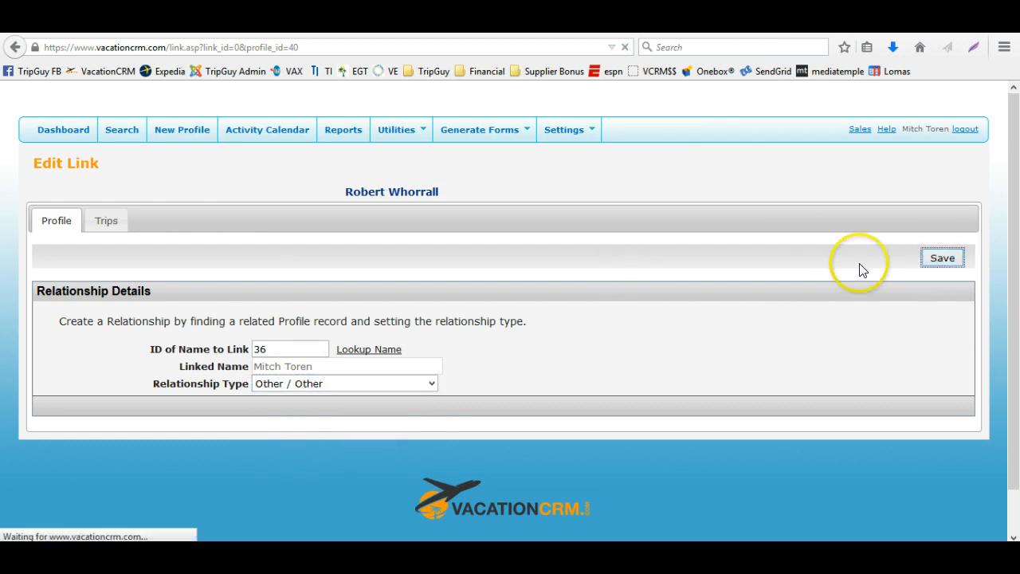
{"action": "scroll", "coordinate": [542, 342], "scroll_direction": "down", "scroll_amount": 5}
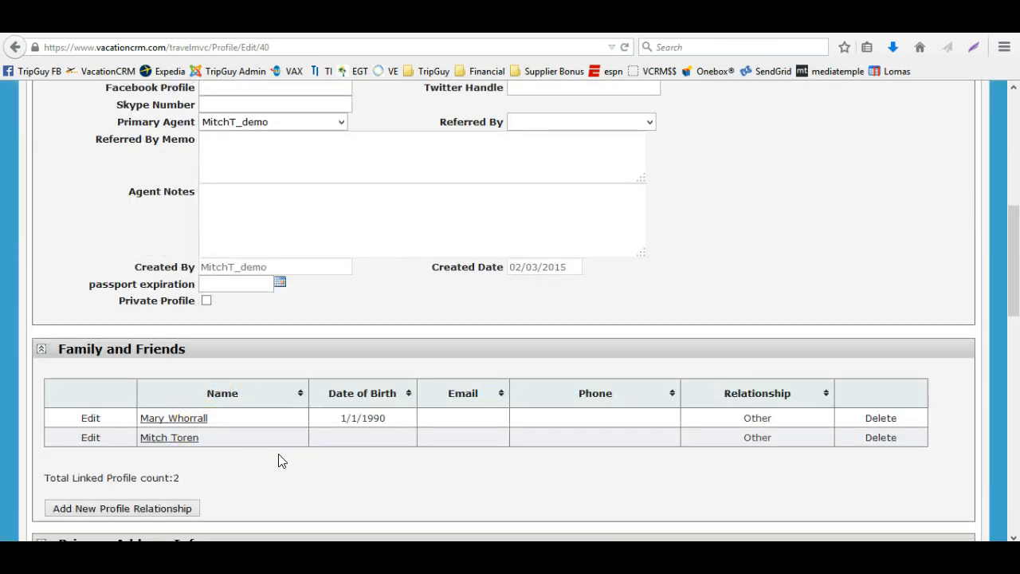
{"action": "scroll", "coordinate": [382, 286], "scroll_direction": "up", "scroll_amount": 5}
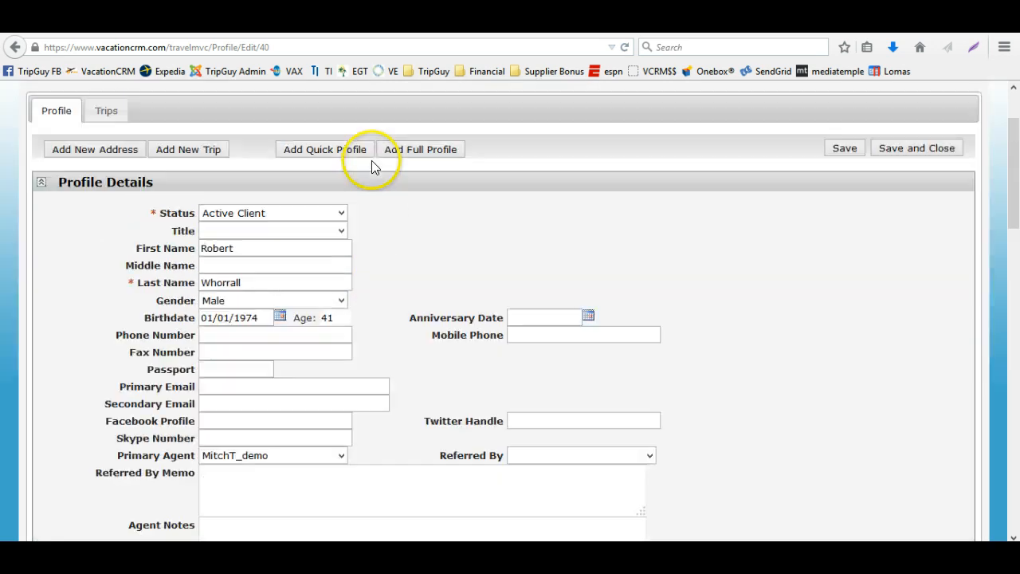
{"action": "scroll", "coordinate": [371, 160], "scroll_direction": "up", "scroll_amount": 2}
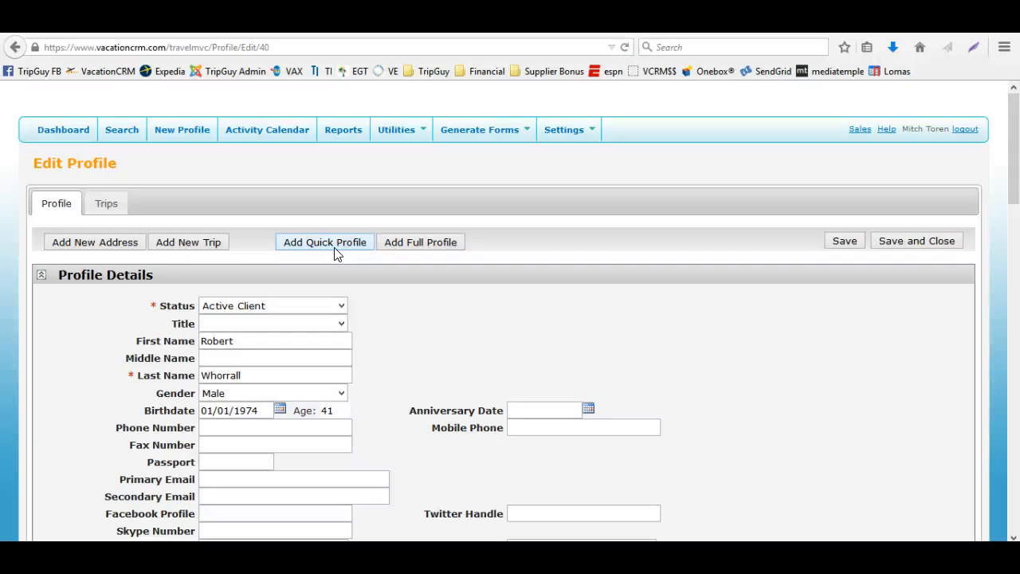
{"action": "left_click", "coordinate": [116, 238]}
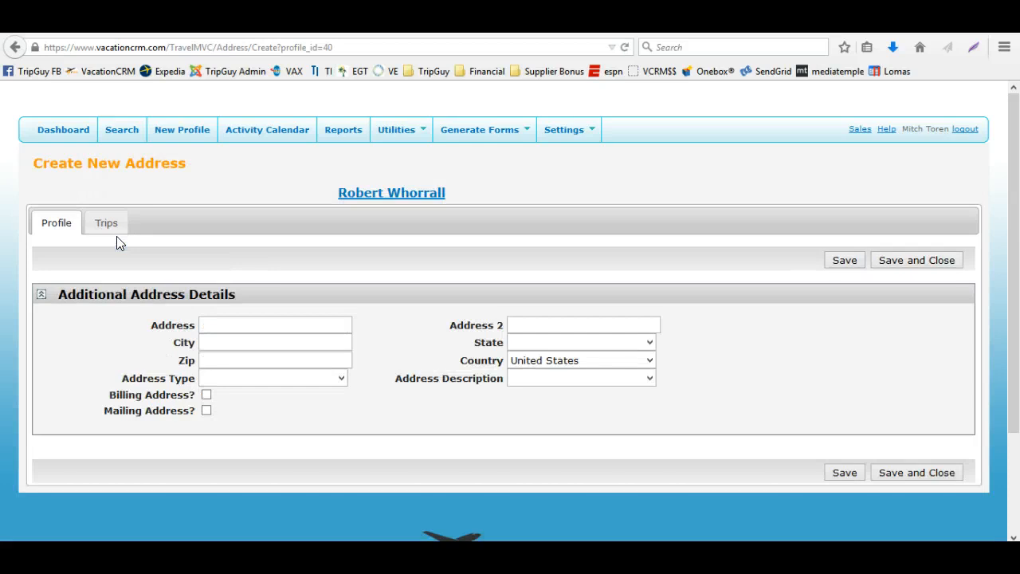
{"action": "left_click", "coordinate": [886, 263]}
Expand and review the Family and Friends and Additional Addresses sections of the profile
{"action": "scroll", "coordinate": [296, 325], "scroll_direction": "down", "scroll_amount": 5}
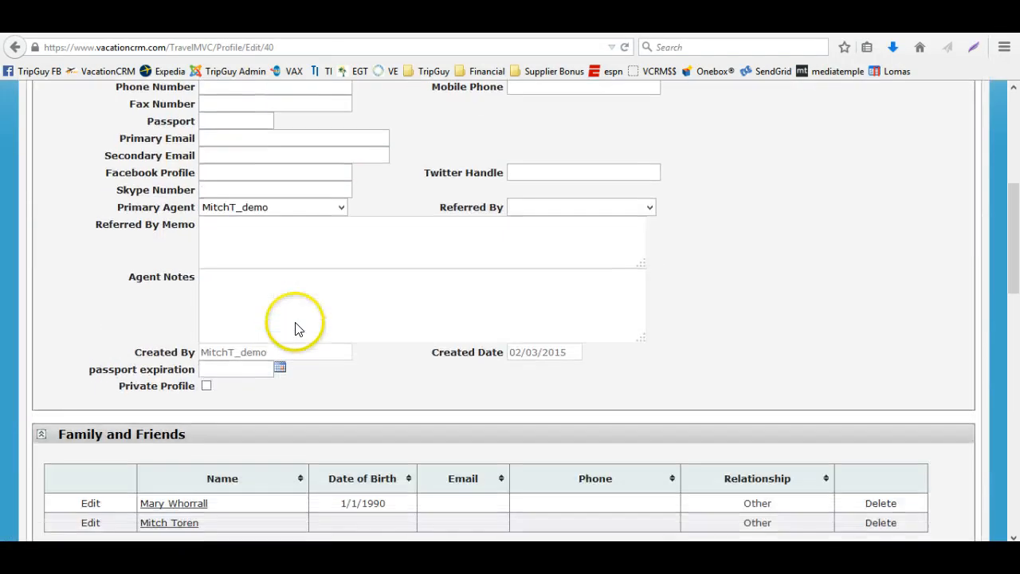
{"action": "scroll", "coordinate": [295, 323], "scroll_direction": "down", "scroll_amount": 7}
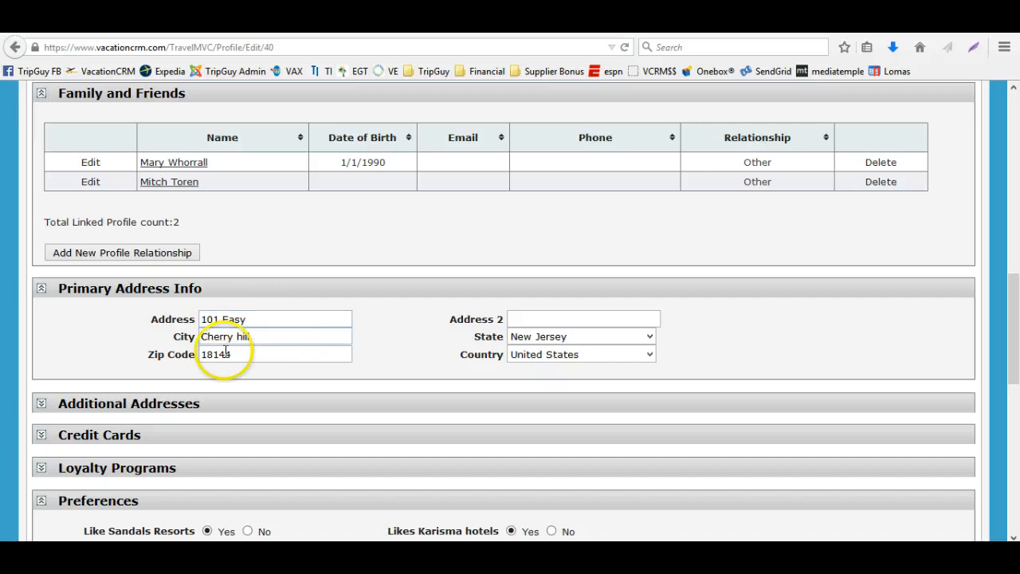
{"action": "scroll", "coordinate": [109, 421], "scroll_direction": "up", "scroll_amount": 1}
{"action": "scroll", "coordinate": [109, 421], "scroll_direction": "up", "scroll_amount": 1}
{"action": "left_click", "coordinate": [41, 487]}
{"action": "scroll", "coordinate": [125, 421], "scroll_direction": "down", "scroll_amount": 2}
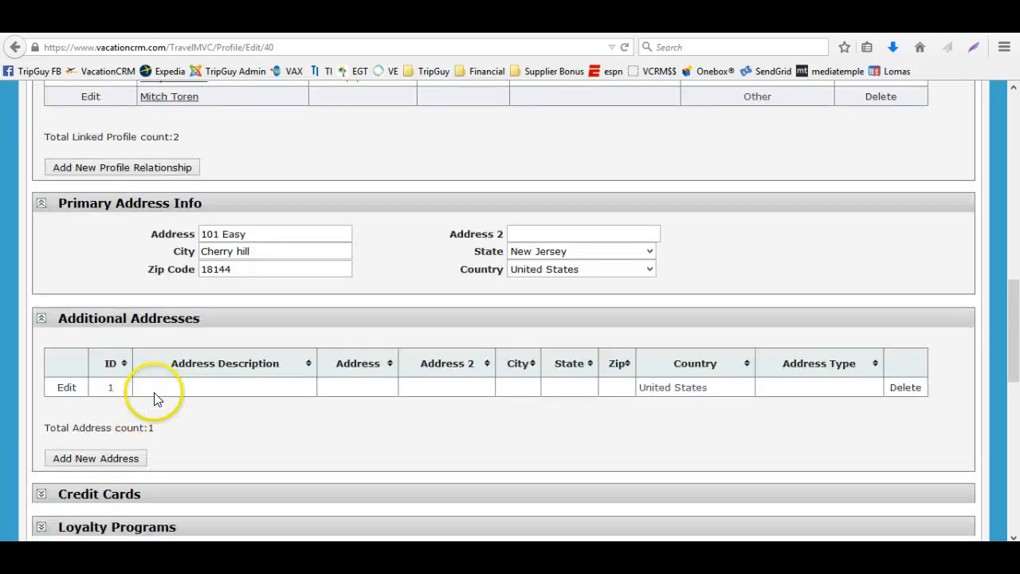
{"action": "scroll", "coordinate": [86, 275], "scroll_direction": "up", "scroll_amount": 5}
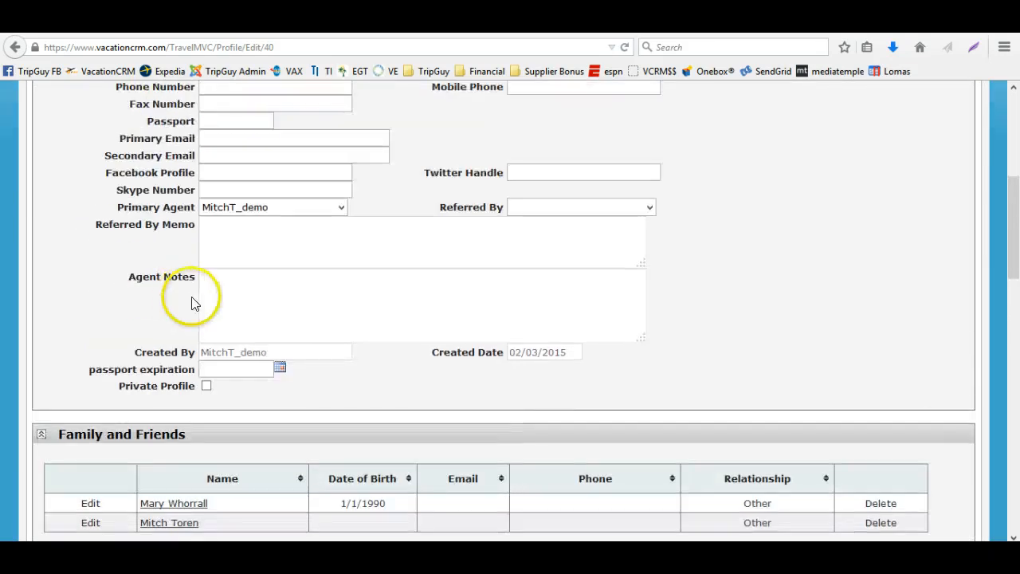
{"action": "scroll", "coordinate": [191, 301], "scroll_direction": "down", "scroll_amount": 2}
{"action": "scroll", "coordinate": [192, 303], "scroll_direction": "down", "scroll_amount": 4}
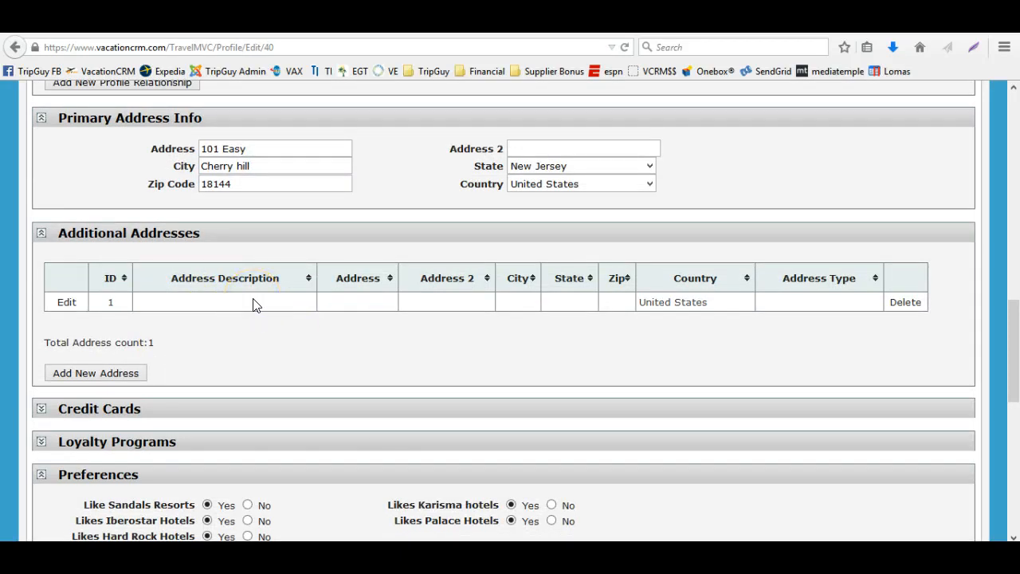
{"action": "scroll", "coordinate": [253, 304], "scroll_direction": "up", "scroll_amount": 10}
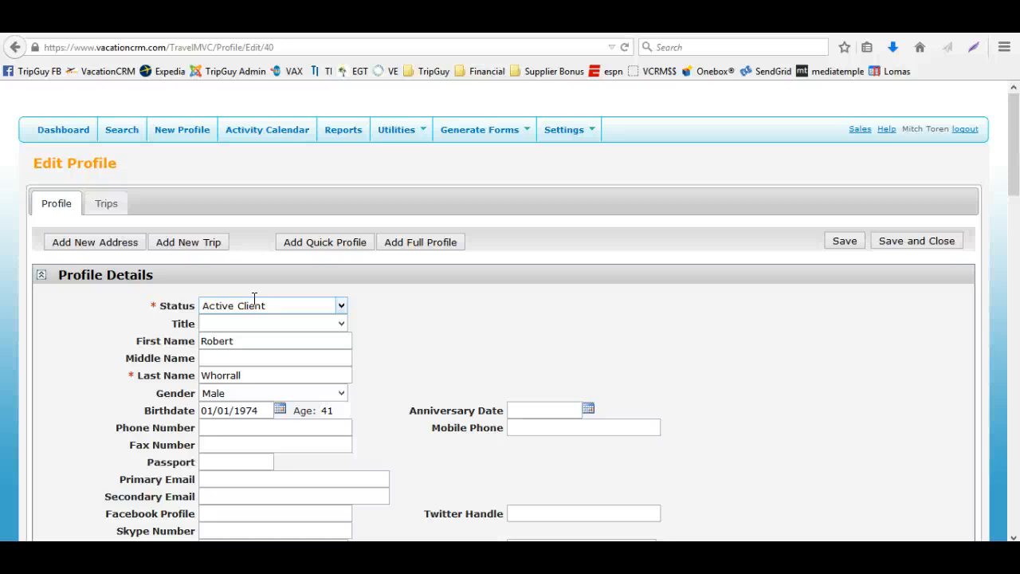
{"action": "left_click", "coordinate": [204, 249]}
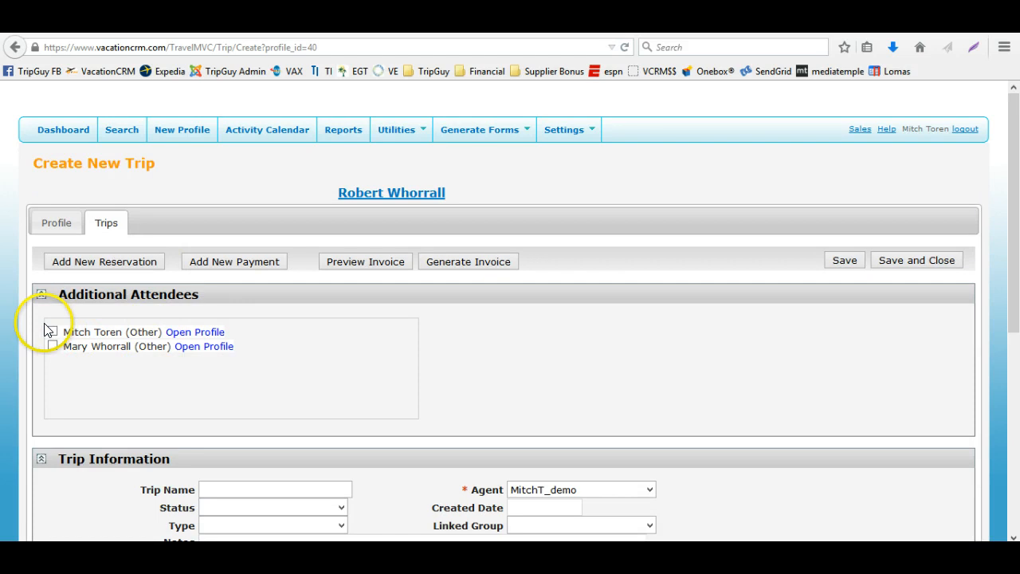
{"action": "left_click", "coordinate": [52, 347]}
{"action": "scroll", "coordinate": [321, 364], "scroll_direction": "down", "scroll_amount": 3}
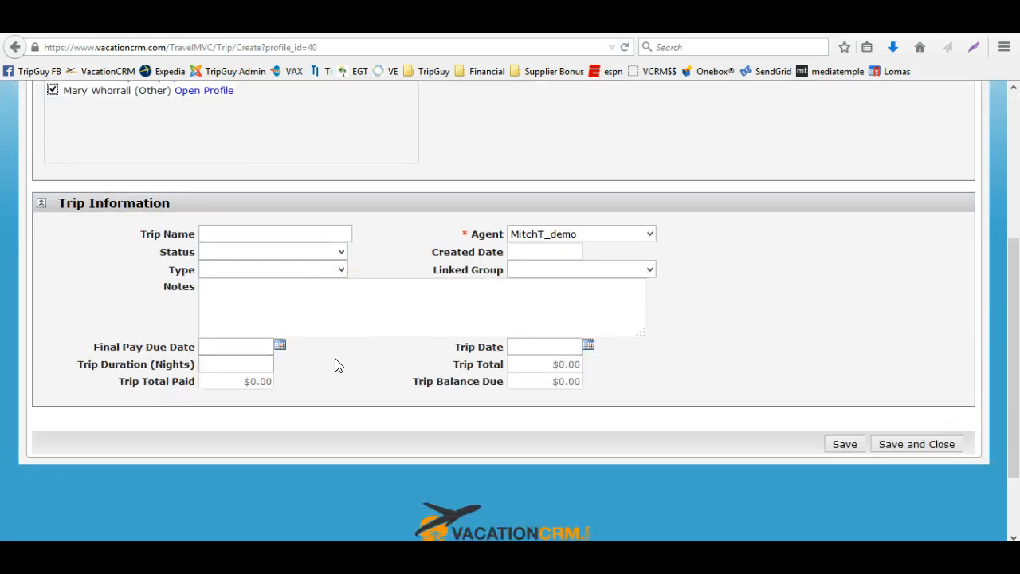
Name the trip Jackson5 group trip
{"action": "left_click", "coordinate": [213, 227]}
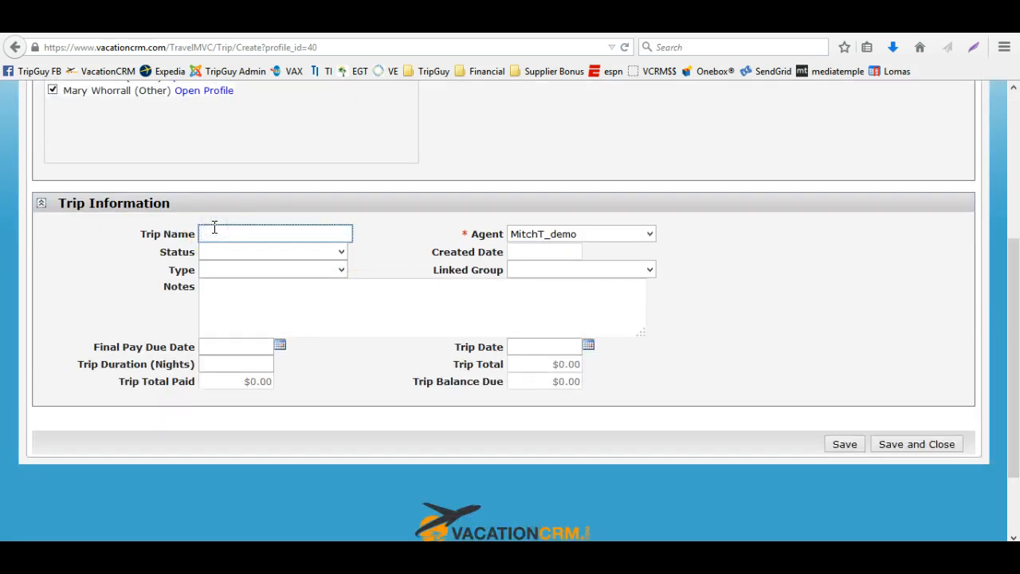
{"action": "type", "text": "Jackson"}
{"action": "key", "text": "BackSpace"}
{"action": "type", "text": "5 group trip"}
{"action": "key", "text": "Tab"}
{"action": "key", "text": "Tab"}
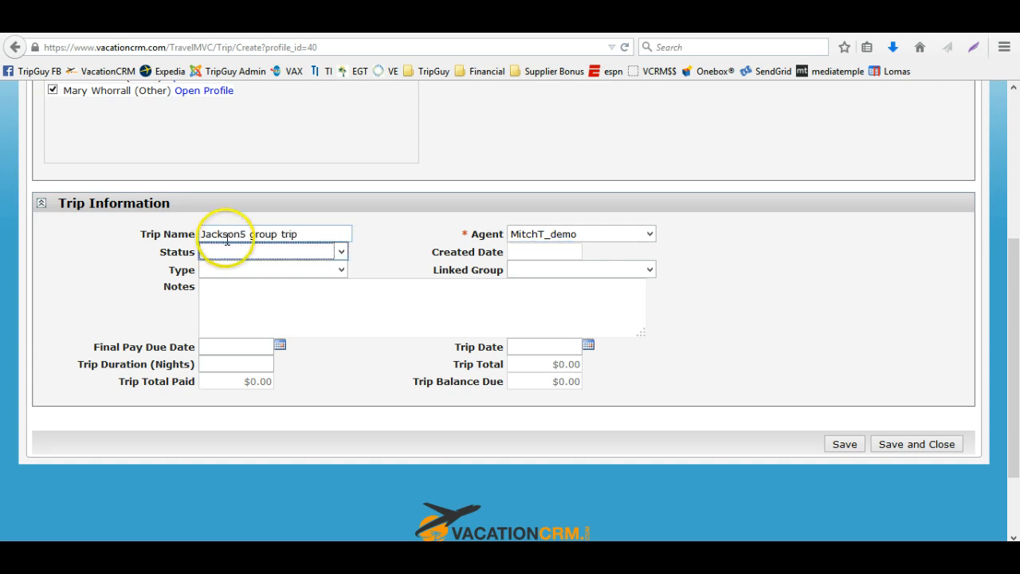
Set the trip status to Awaiting Deposit
{"action": "key", "text": "Down"}
{"action": "left_click", "coordinate": [322, 252]}
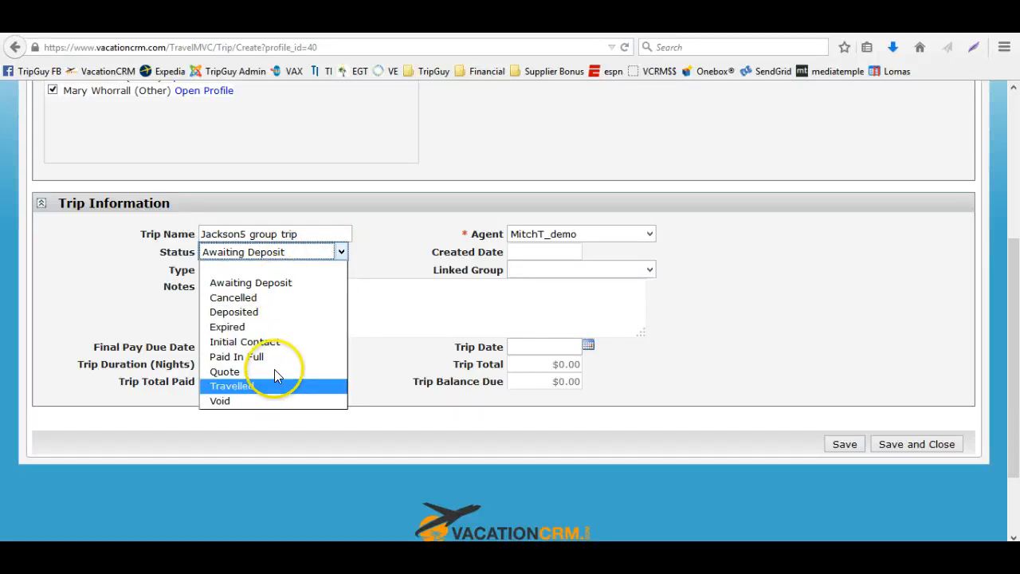
{"action": "left_click", "coordinate": [274, 343]}
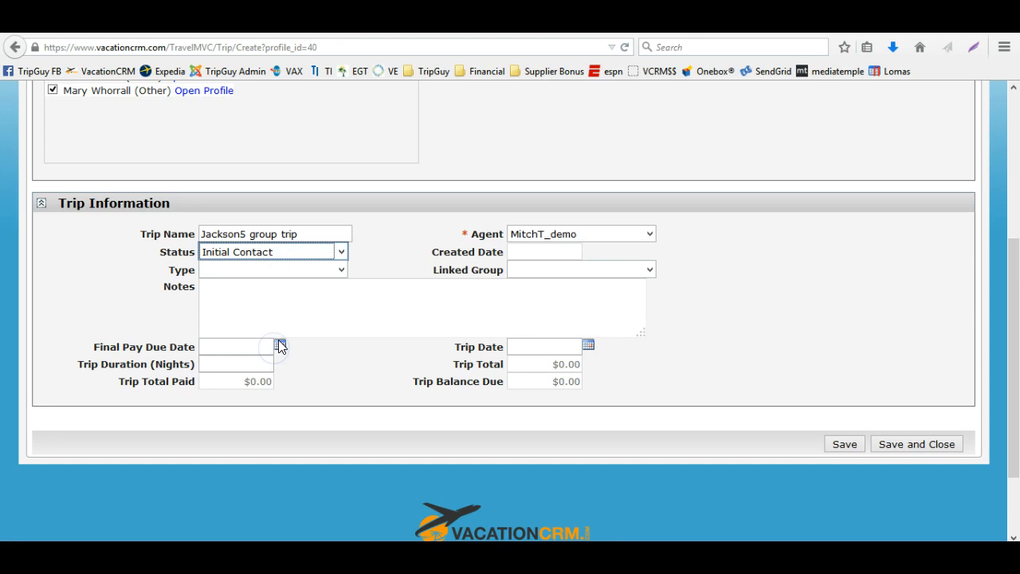
{"action": "left_click", "coordinate": [249, 252]}
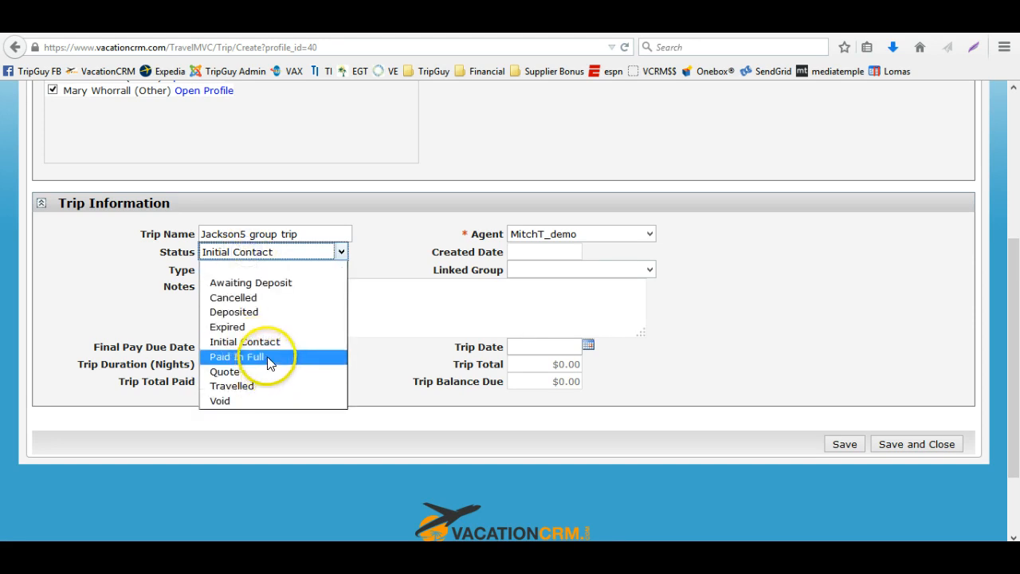
{"action": "left_click", "coordinate": [271, 282]}
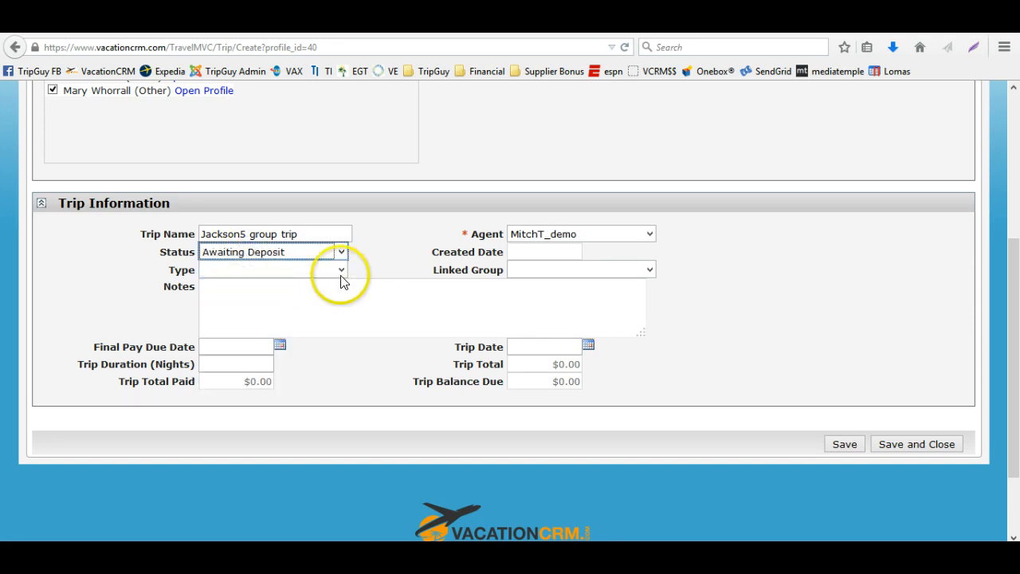
Set the trip type to Family Reunion
{"action": "left_click", "coordinate": [341, 271]}
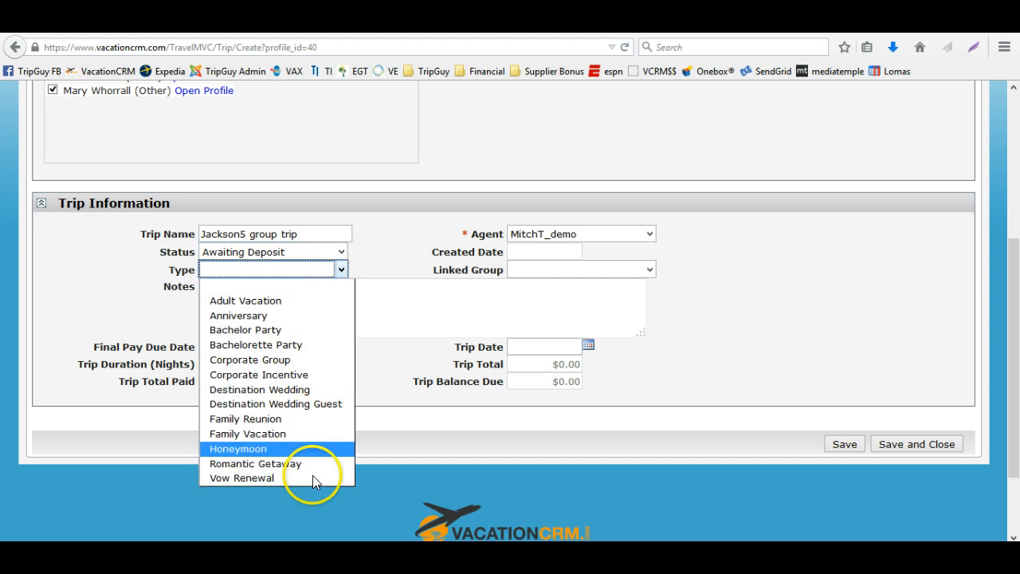
{"action": "left_click", "coordinate": [314, 419]}
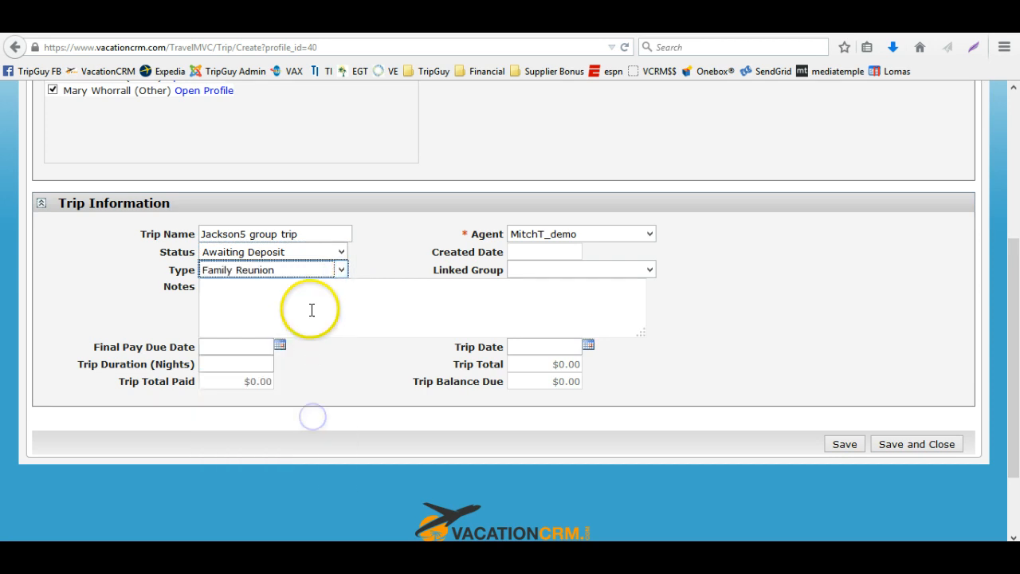
{"action": "left_click", "coordinate": [310, 270]}
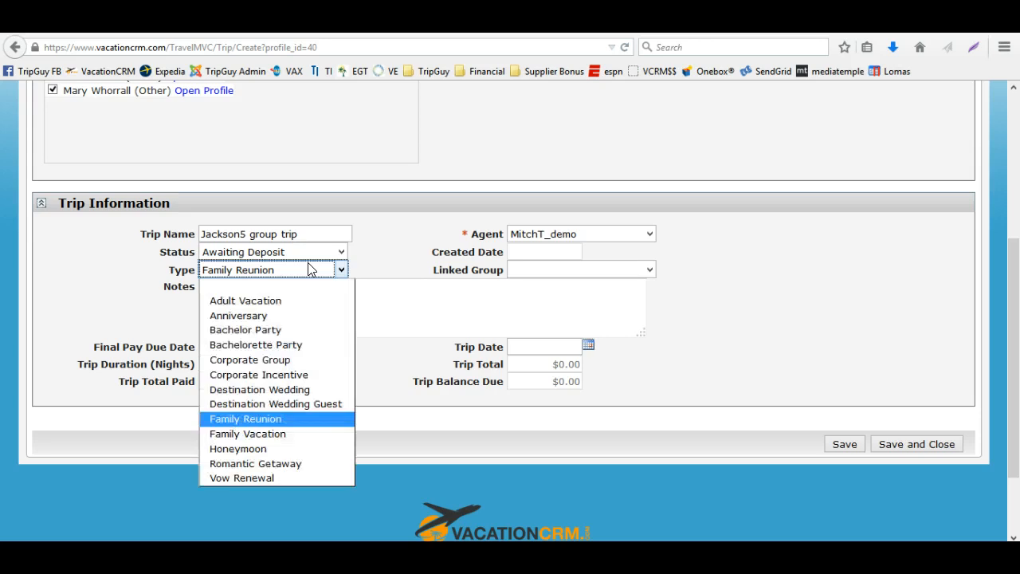
{"action": "left_click", "coordinate": [402, 247]}
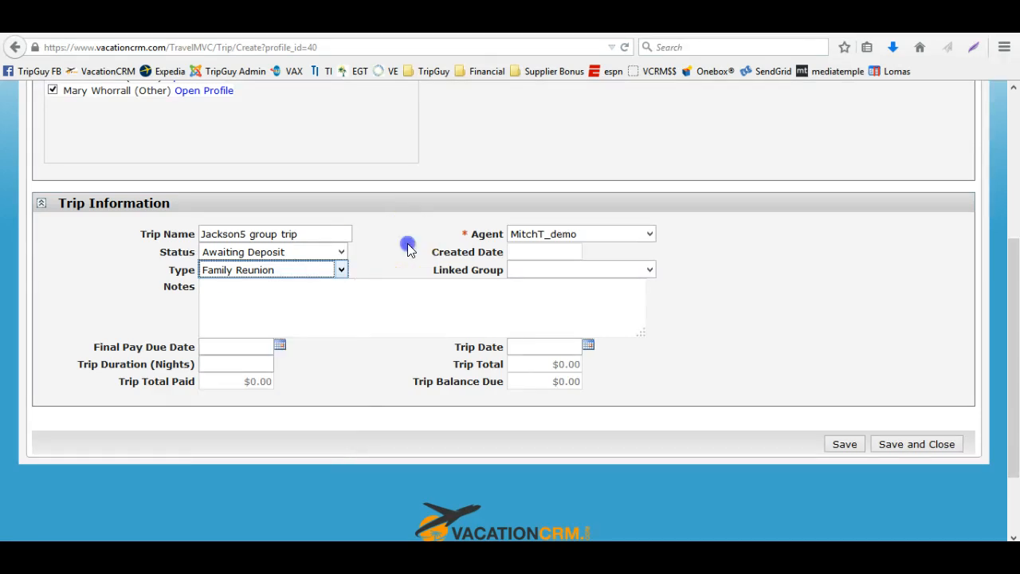
Link the trip to the Jackson 5 Family Reunion group, check the final pay due date, and save the trip
{"action": "left_click", "coordinate": [537, 275]}
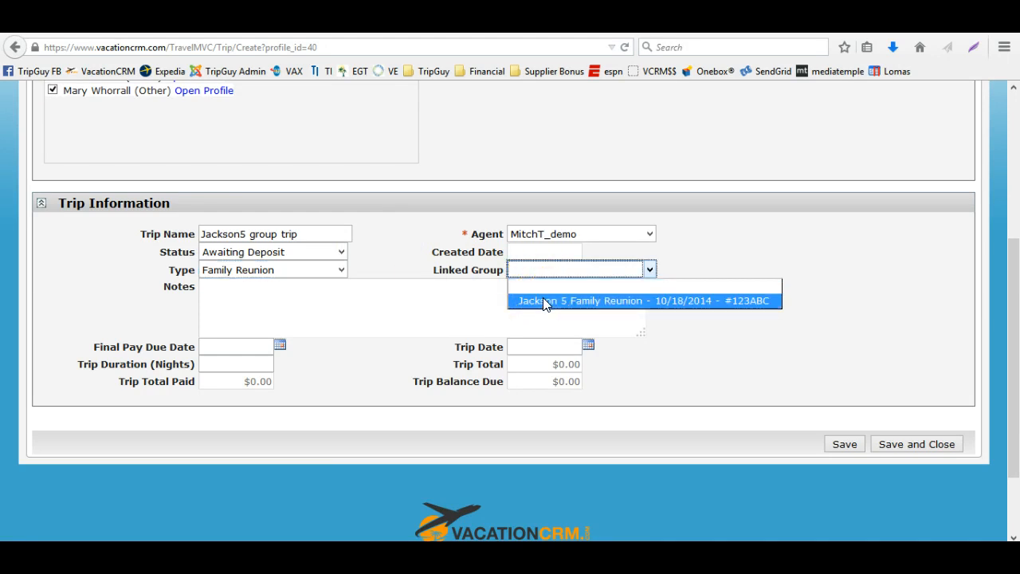
{"action": "left_click", "coordinate": [544, 302]}
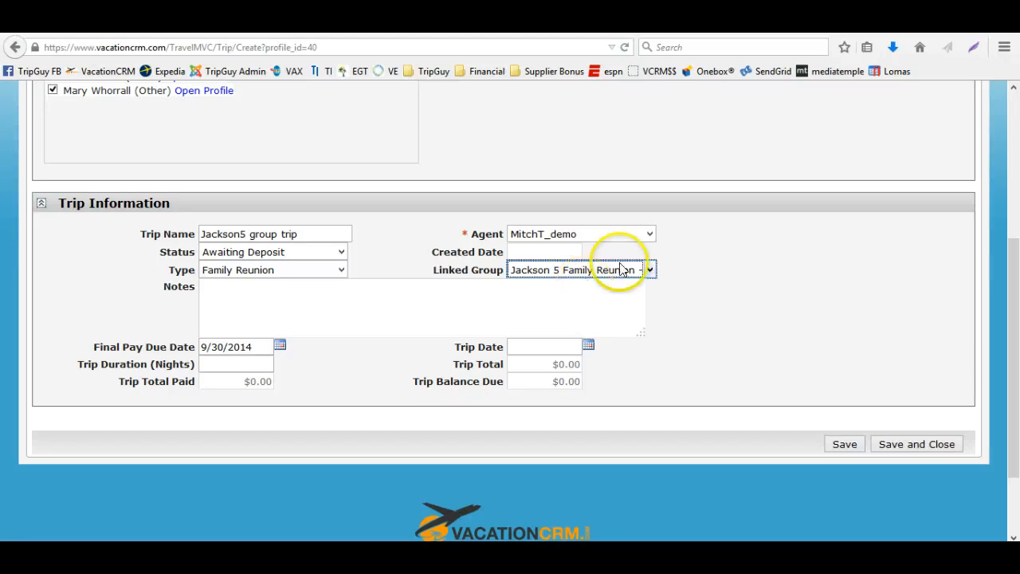
{"action": "left_click", "coordinate": [249, 347]}
{"action": "left_click_drag", "start_coordinate": [249, 347], "coordinate": [178, 333]}
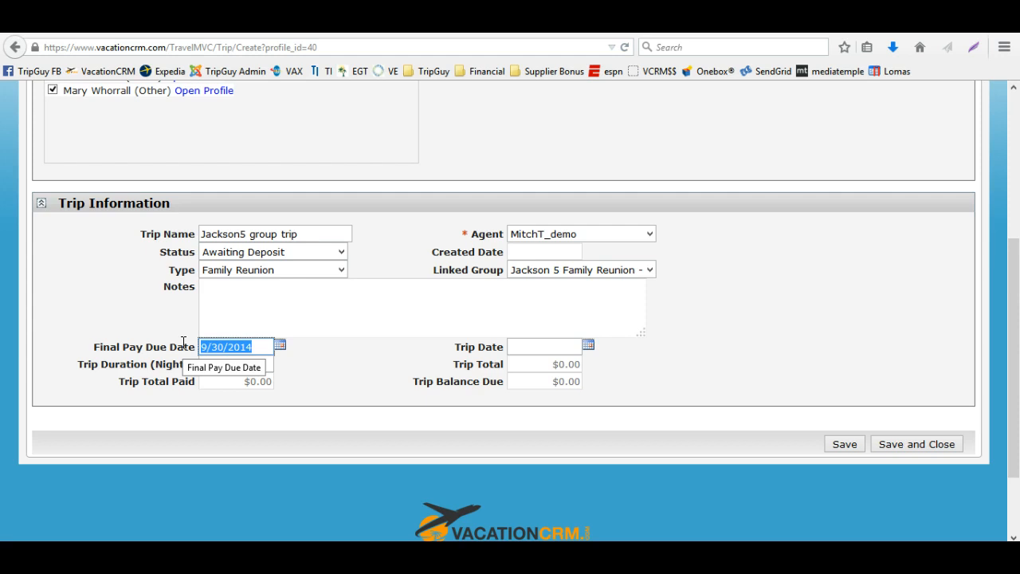
{"action": "left_click", "coordinate": [279, 345]}
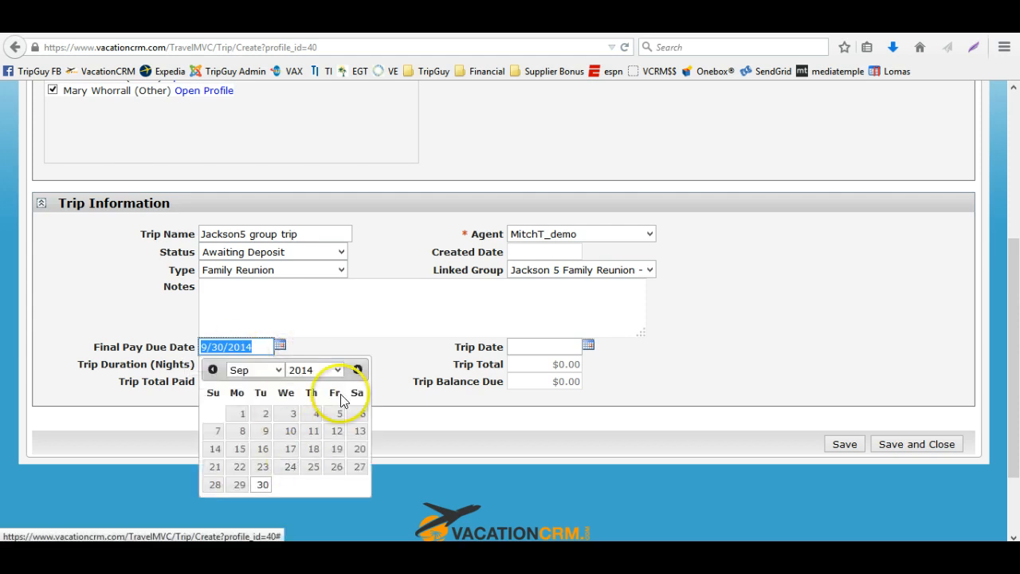
{"action": "left_click", "coordinate": [397, 357]}
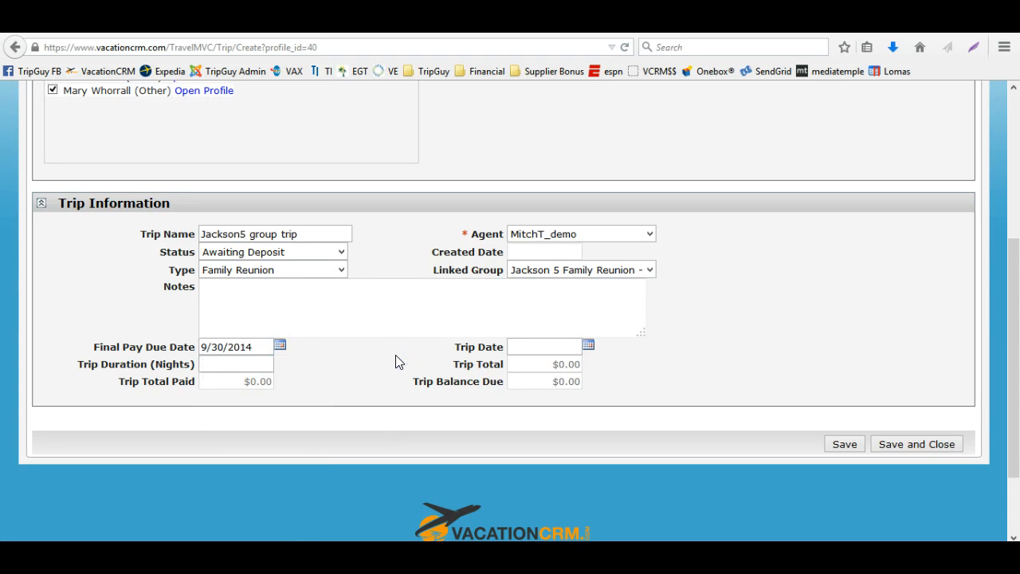
{"action": "left_click", "coordinate": [848, 444]}
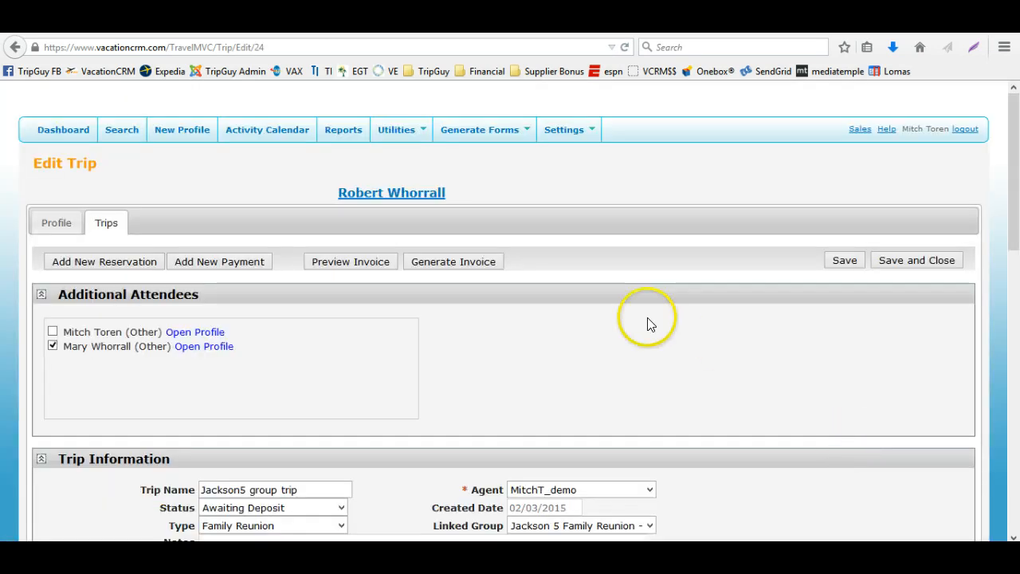
Scroll through the saved trip's Reservations, Payments, Invoices, Attached Files and Reminders sections
{"action": "scroll", "coordinate": [647, 324], "scroll_direction": "down", "scroll_amount": 5}
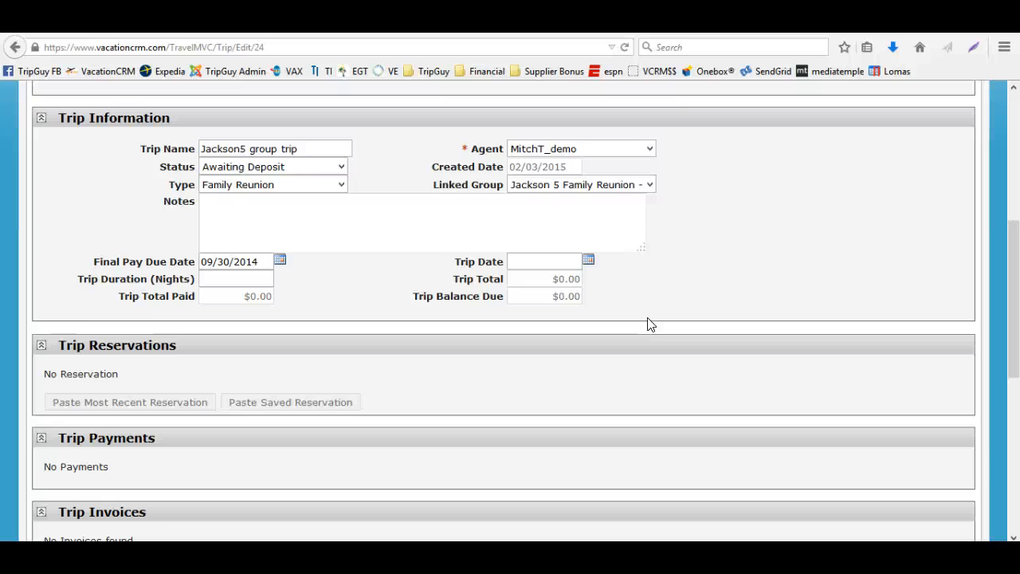
{"action": "scroll", "coordinate": [647, 325], "scroll_direction": "down", "scroll_amount": 4}
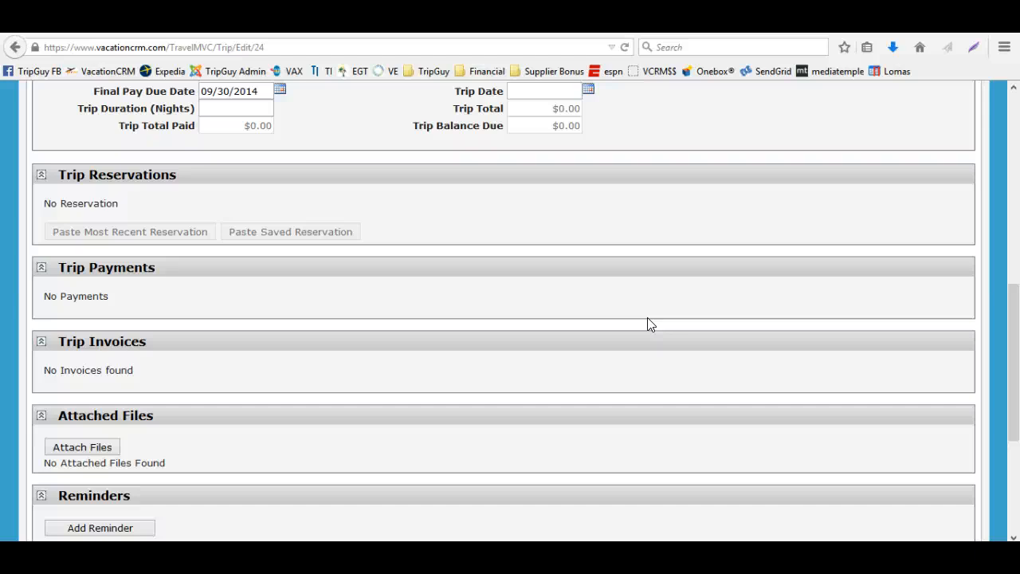
{"action": "scroll", "coordinate": [647, 324], "scroll_direction": "up", "scroll_amount": 4}
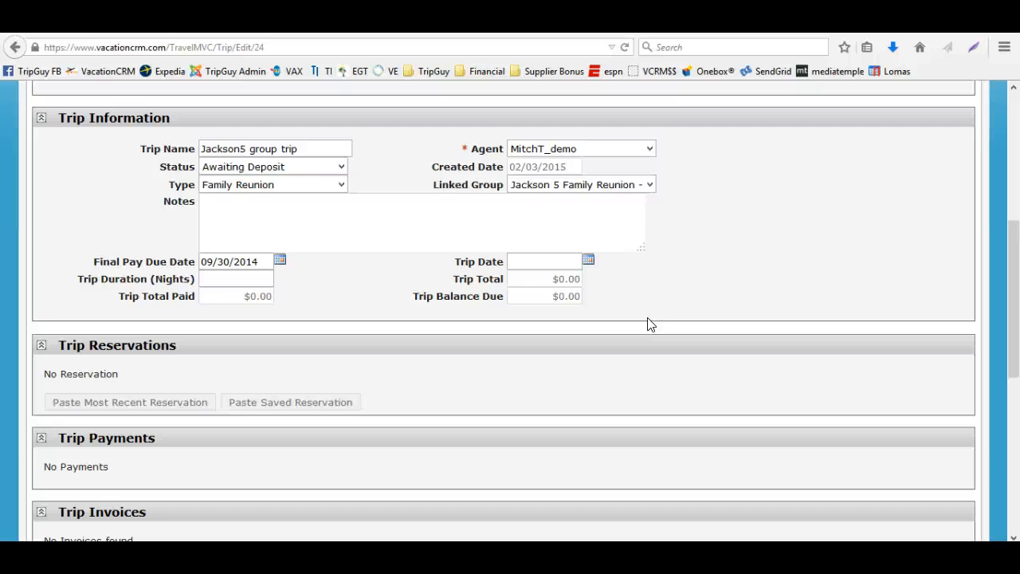
{"action": "scroll", "coordinate": [647, 324], "scroll_direction": "up", "scroll_amount": 2}
{"action": "scroll", "coordinate": [647, 324], "scroll_direction": "down", "scroll_amount": 5}
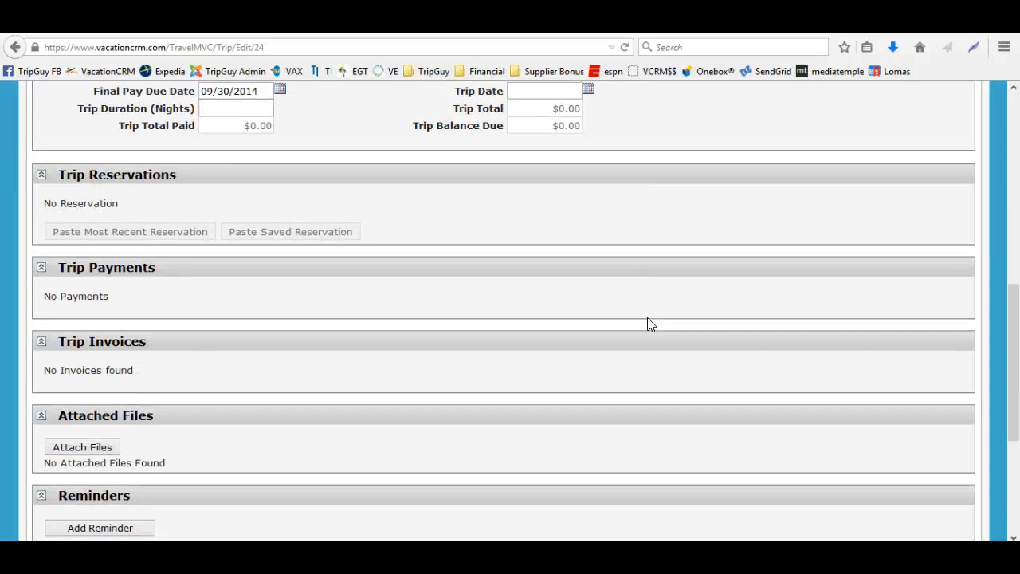
{"action": "scroll", "coordinate": [647, 325], "scroll_direction": "down", "scroll_amount": 2}
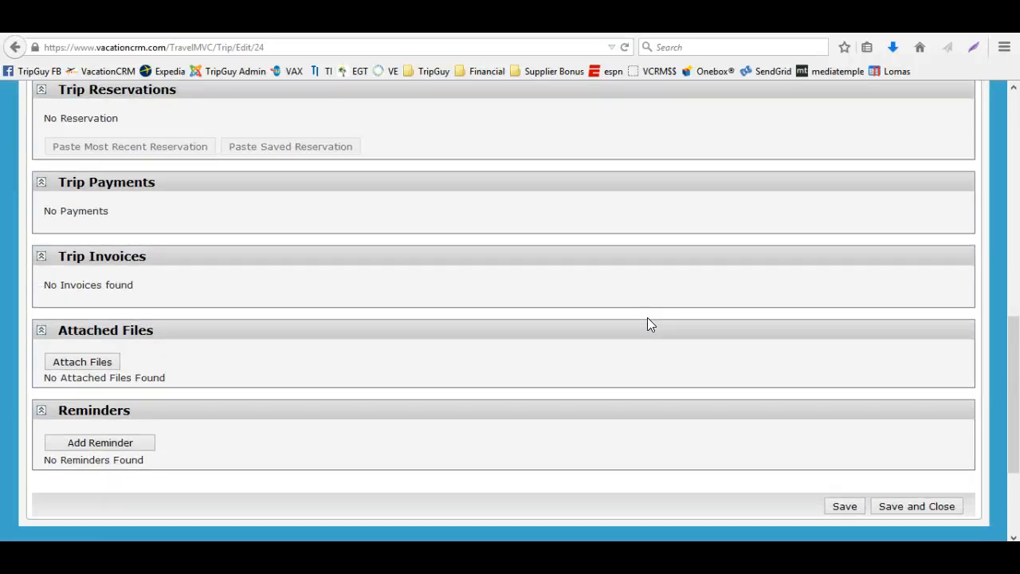
{"action": "left_click", "coordinate": [93, 369]}
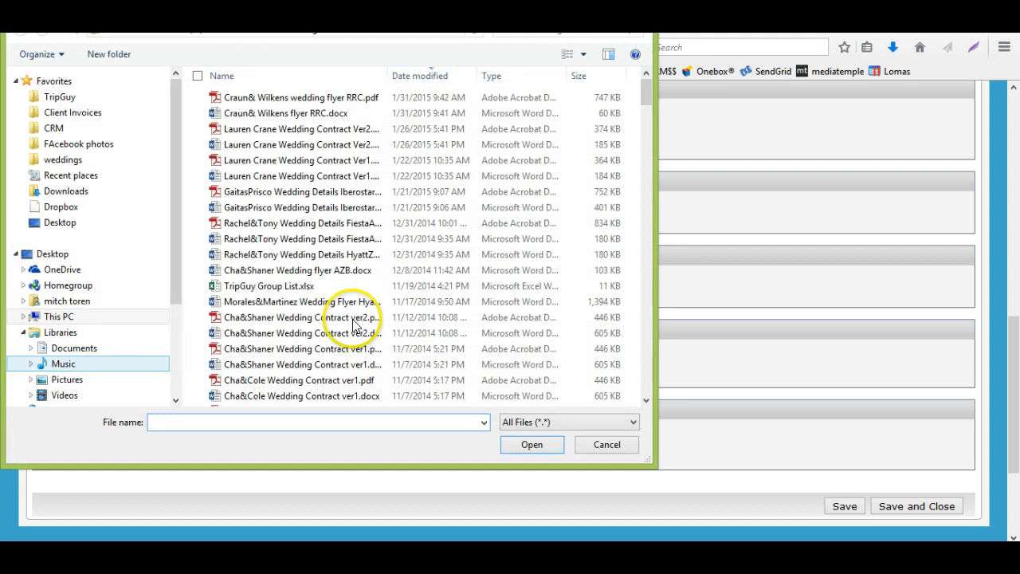
{"action": "left_click", "coordinate": [637, 11]}
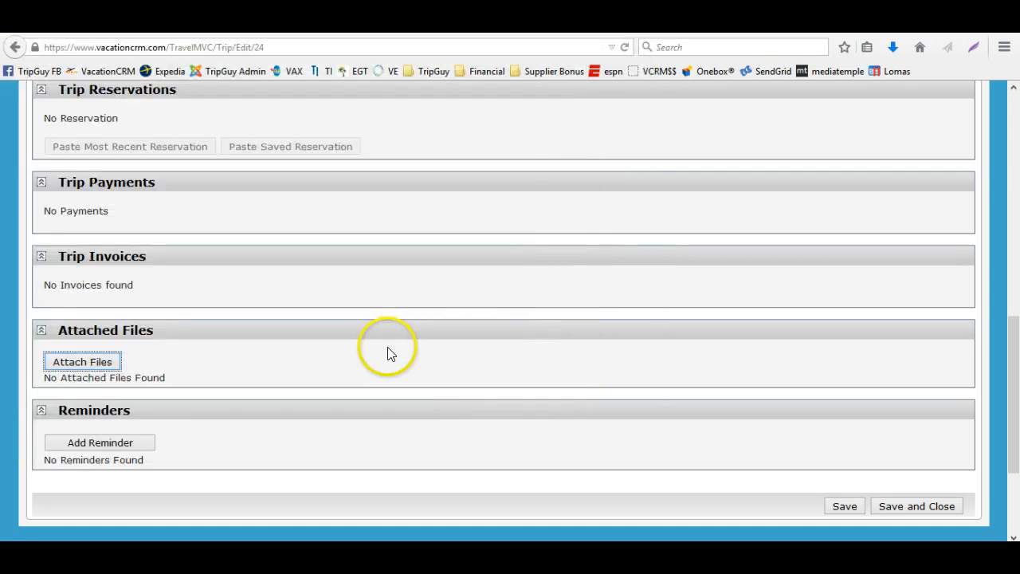
{"action": "left_click", "coordinate": [110, 363]}
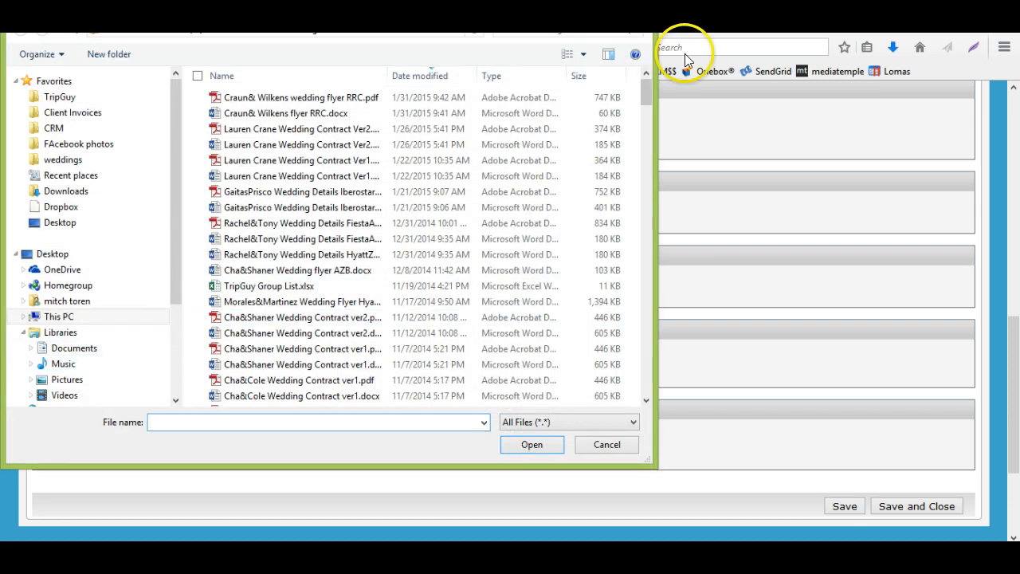
{"action": "left_click", "coordinate": [637, 11]}
Start a new reminder for the trip and assign it to All Agents, leaving individual agent reminders unchecked
{"action": "left_click", "coordinate": [138, 444]}
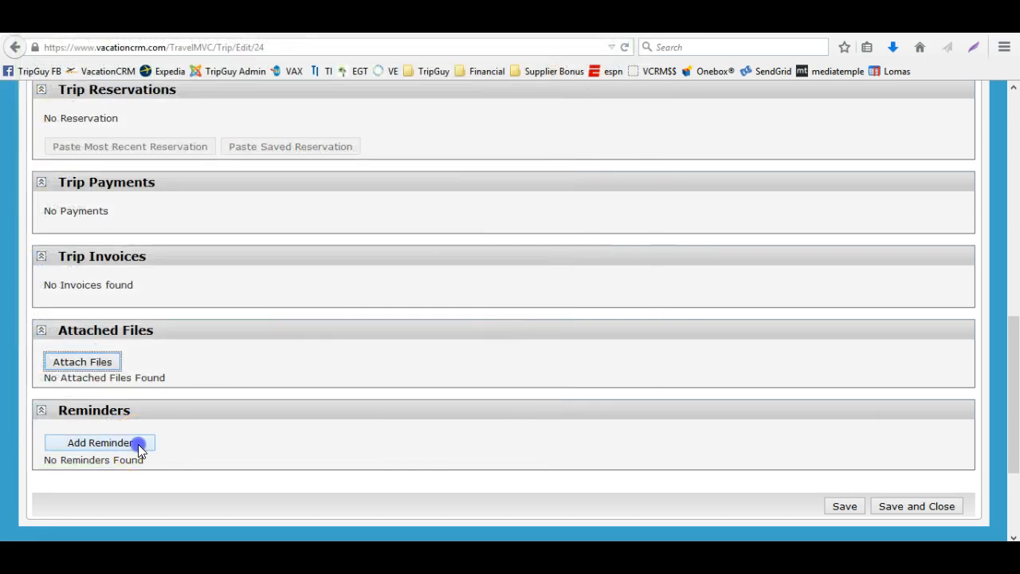
{"action": "left_click", "coordinate": [641, 175]}
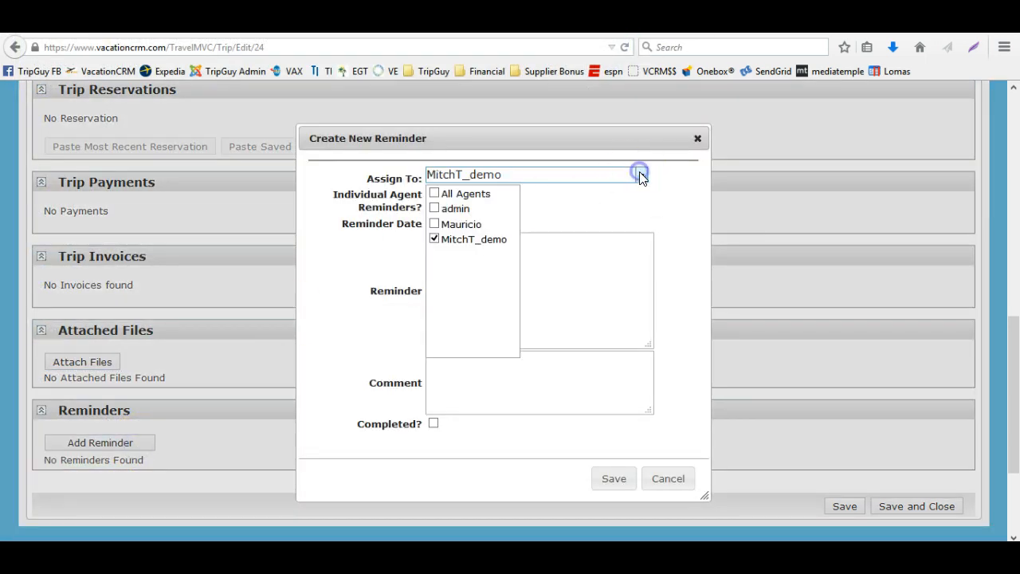
{"action": "left_click", "coordinate": [444, 194]}
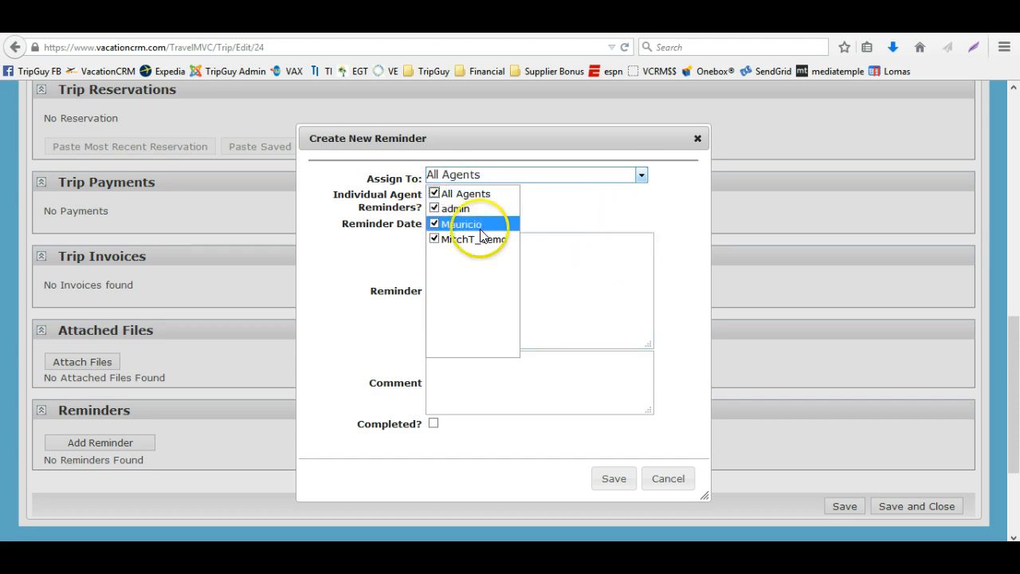
{"action": "left_click", "coordinate": [577, 205]}
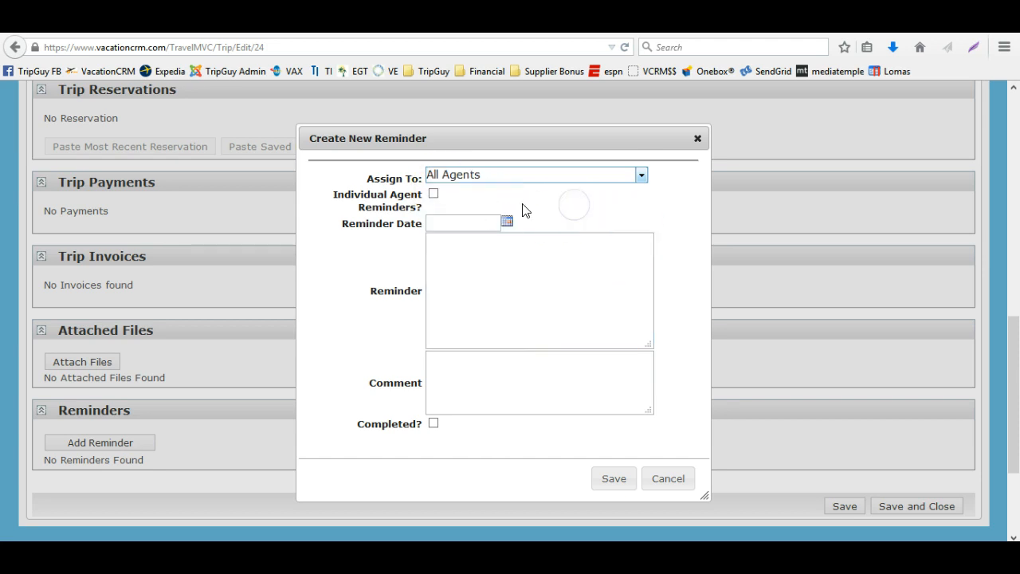
{"action": "left_click", "coordinate": [433, 194]}
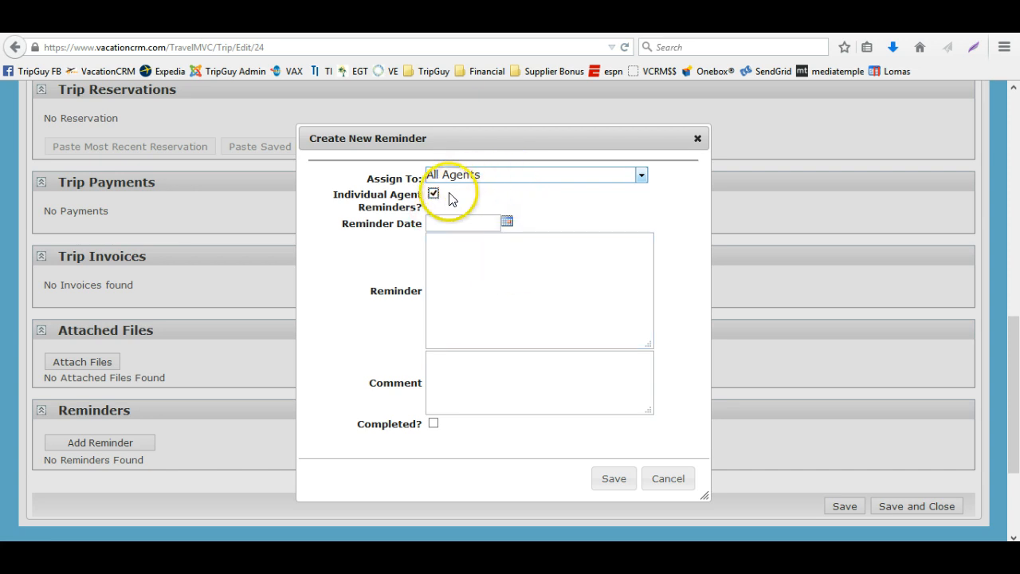
{"action": "left_click", "coordinate": [485, 174]}
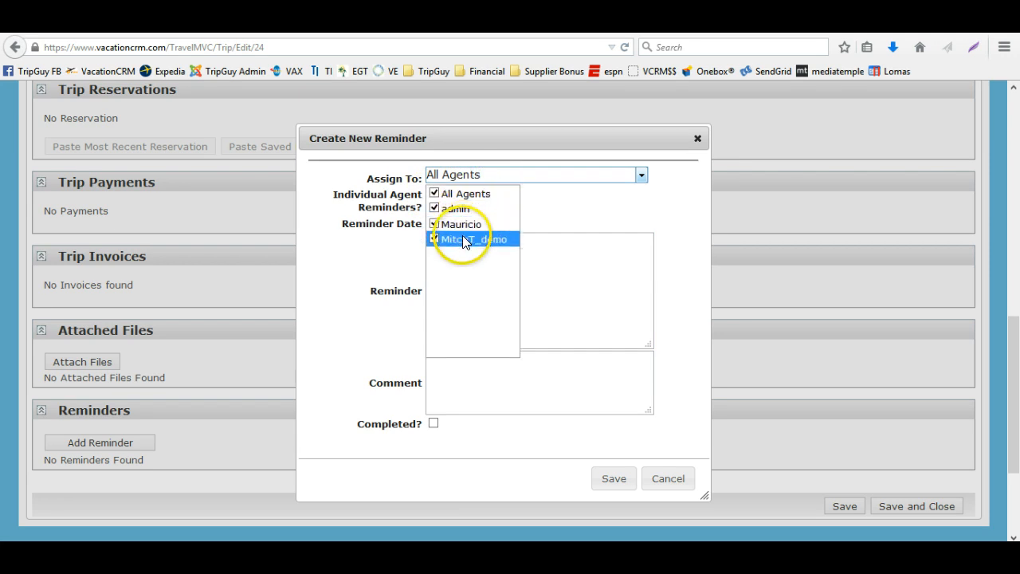
{"action": "left_click", "coordinate": [558, 196]}
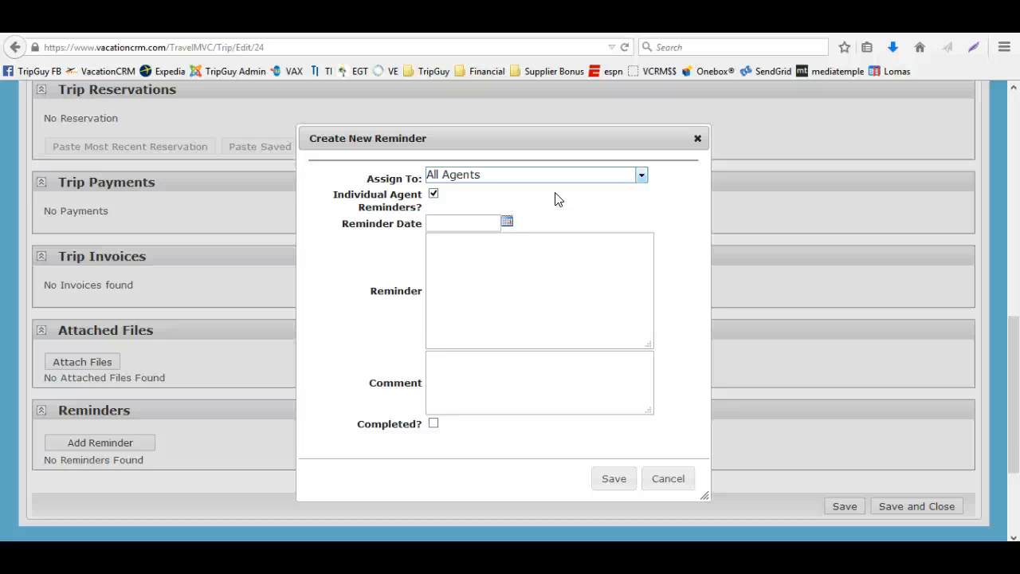
{"action": "left_click", "coordinate": [434, 193]}
{"action": "left_click", "coordinate": [526, 230]}
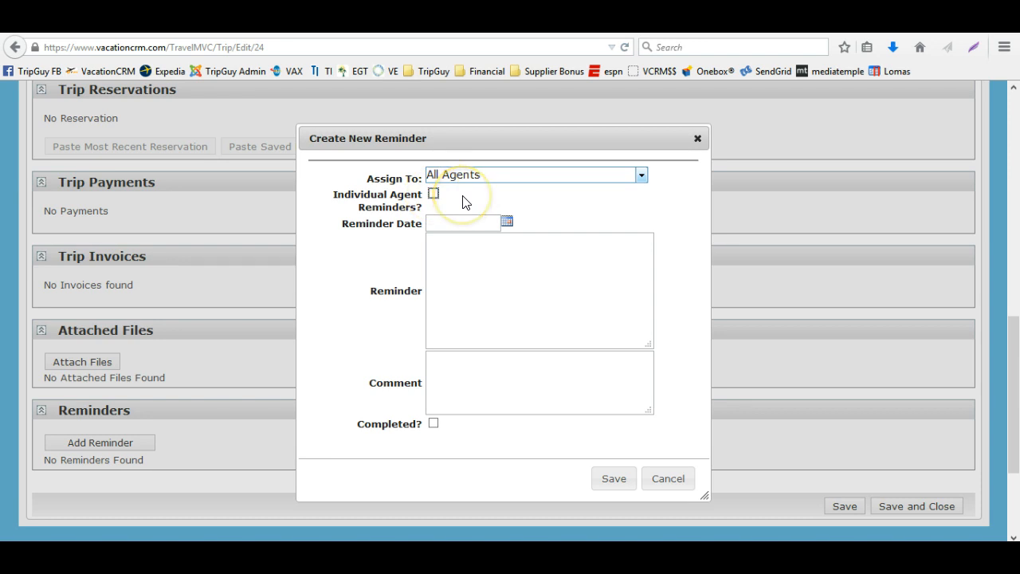
{"action": "left_click", "coordinate": [538, 174]}
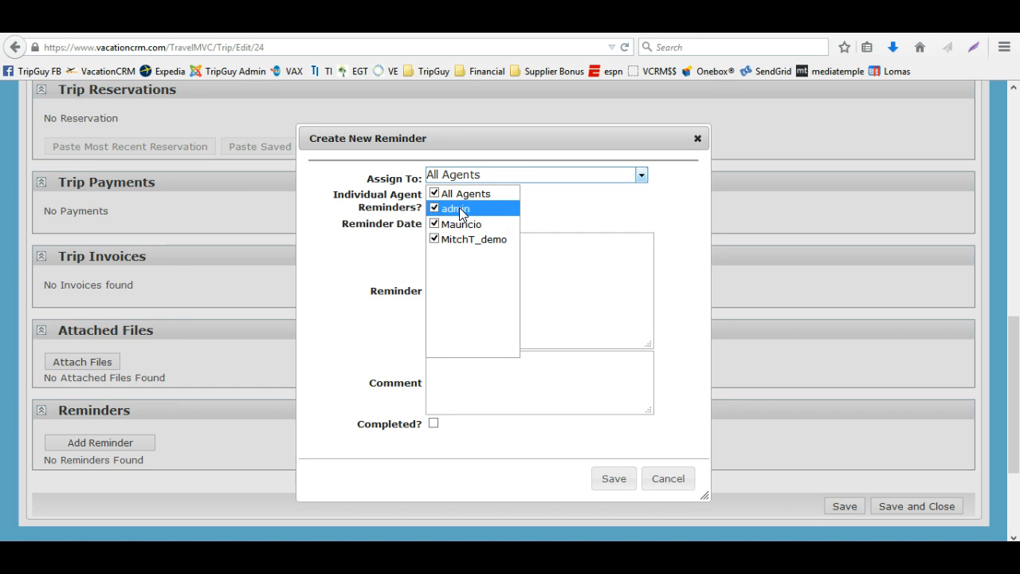
{"action": "left_click", "coordinate": [566, 202]}
Set the reminder date to 02/11/2015, enter the reminder text asdfasfsafadfa, and save the reminder
{"action": "left_click", "coordinate": [508, 222]}
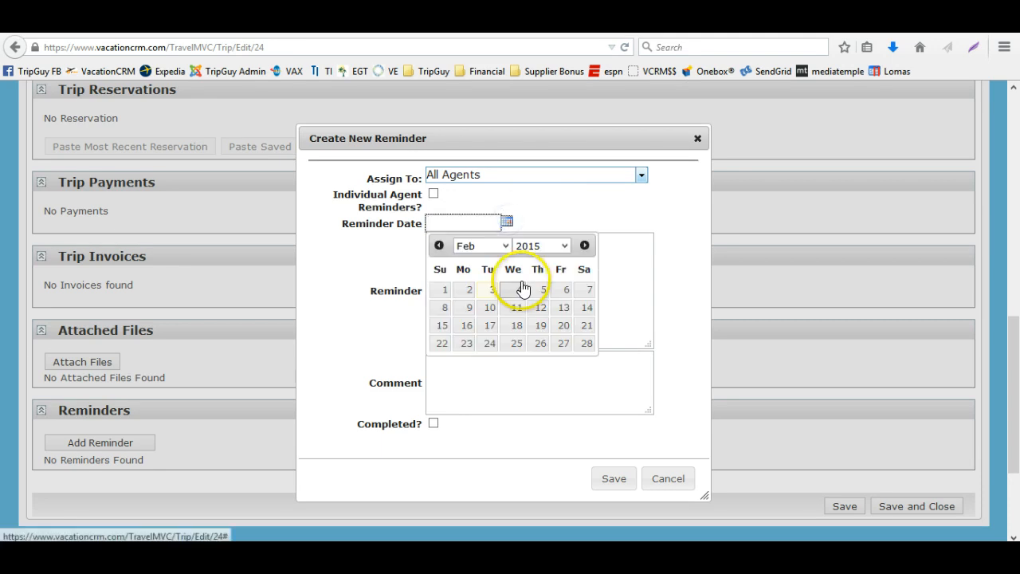
{"action": "left_click", "coordinate": [519, 314]}
{"action": "left_click", "coordinate": [488, 287]}
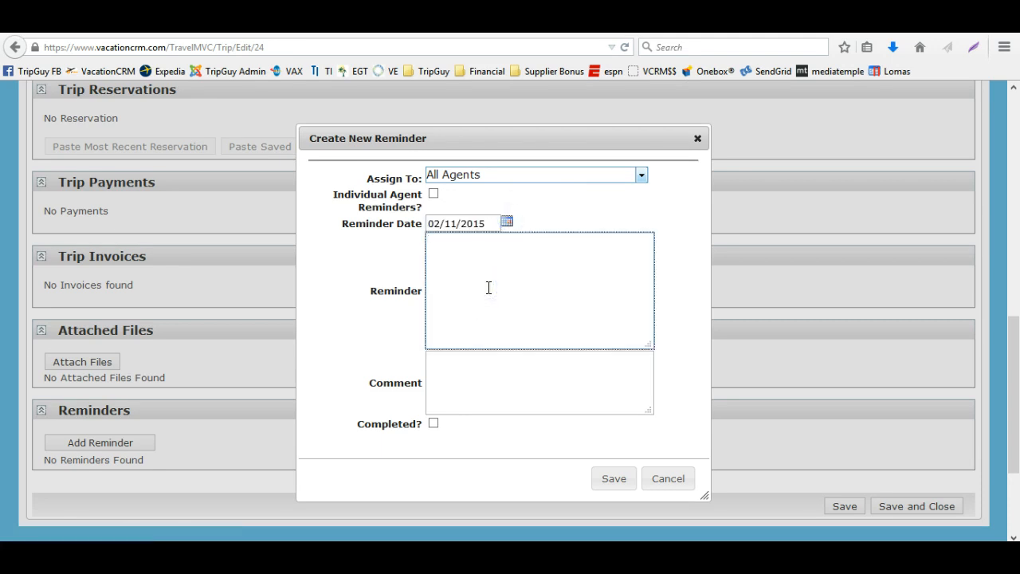
{"action": "type", "text": "asdfasfsafadfa"}
{"action": "key", "text": "Tab"}
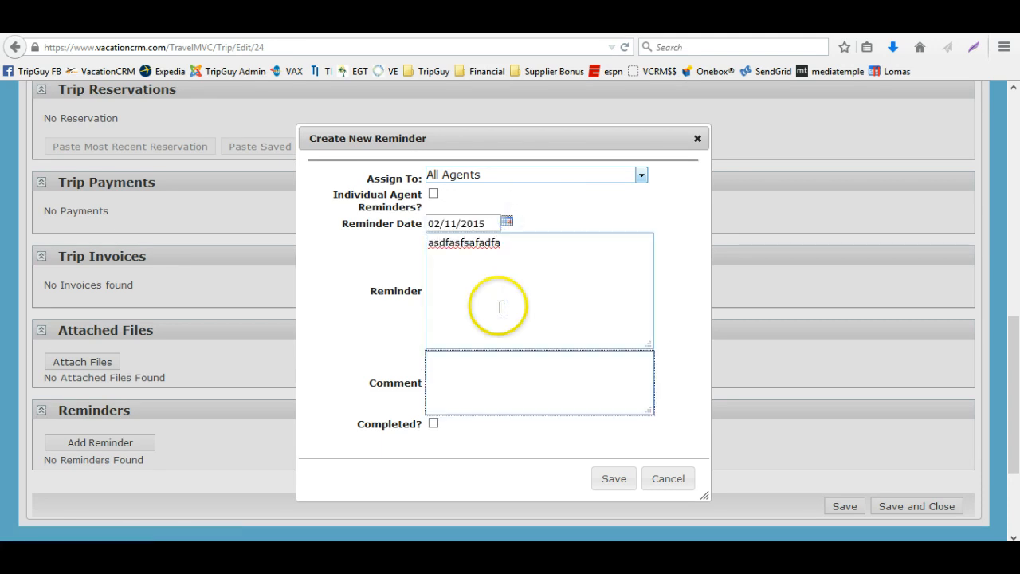
{"action": "left_click", "coordinate": [606, 479]}
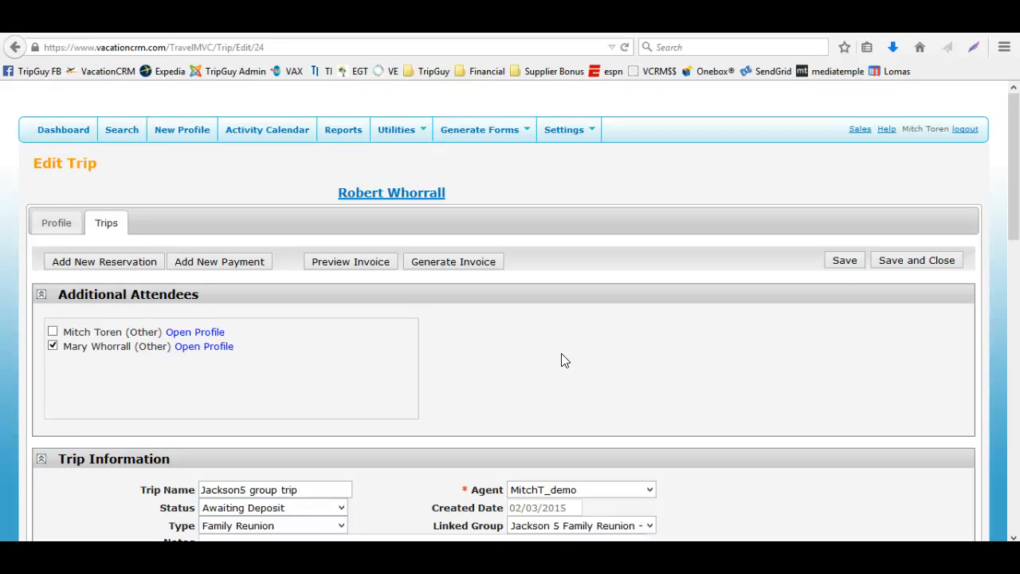
Review the trip's reminders list and trip information
{"action": "scroll", "coordinate": [561, 360], "scroll_direction": "down", "scroll_amount": 15}
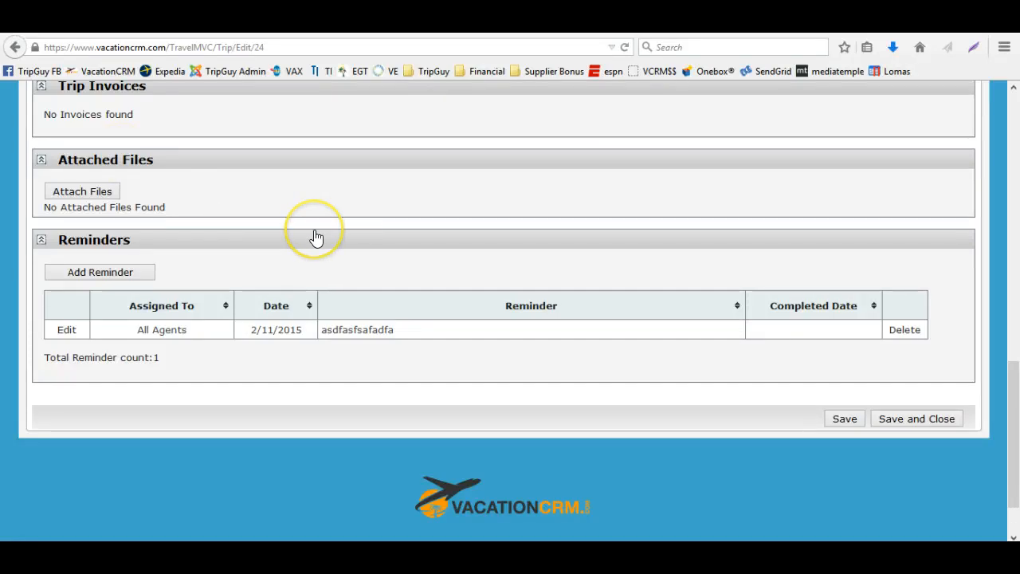
{"action": "scroll", "coordinate": [316, 238], "scroll_direction": "up", "scroll_amount": 5}
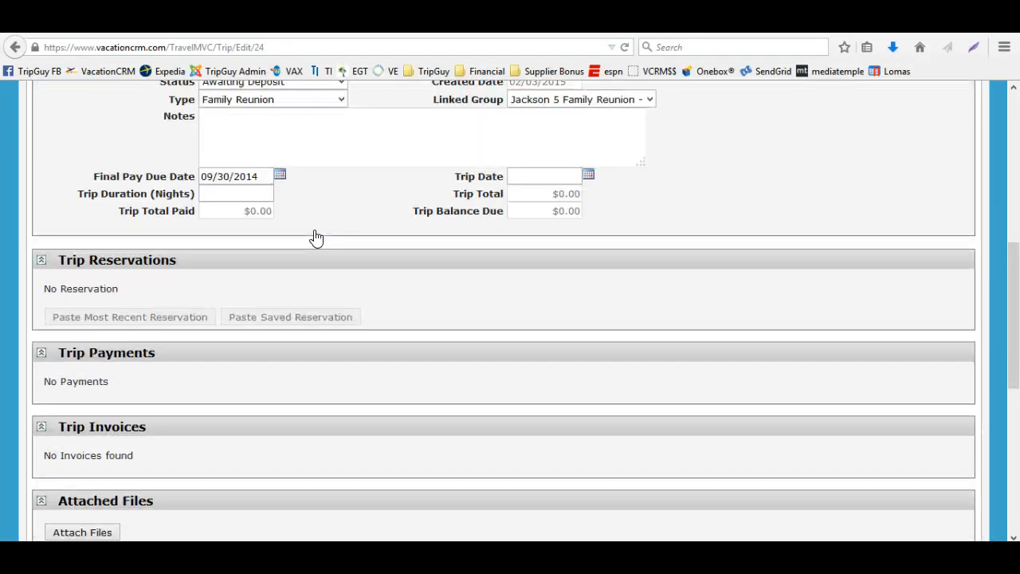
{"action": "scroll", "coordinate": [315, 238], "scroll_direction": "up", "scroll_amount": 5}
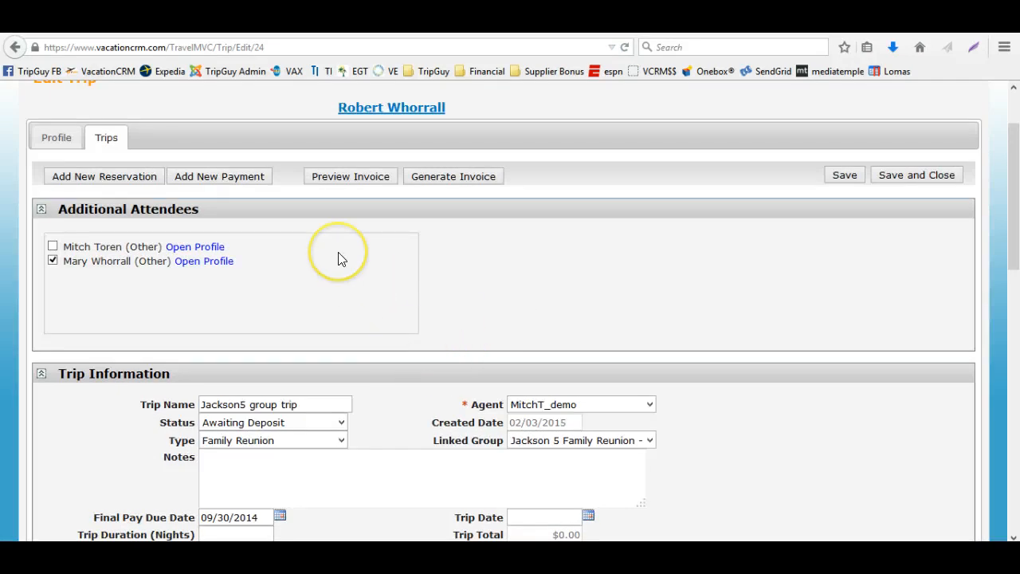
{"action": "scroll", "coordinate": [389, 398], "scroll_direction": "down", "scroll_amount": 3}
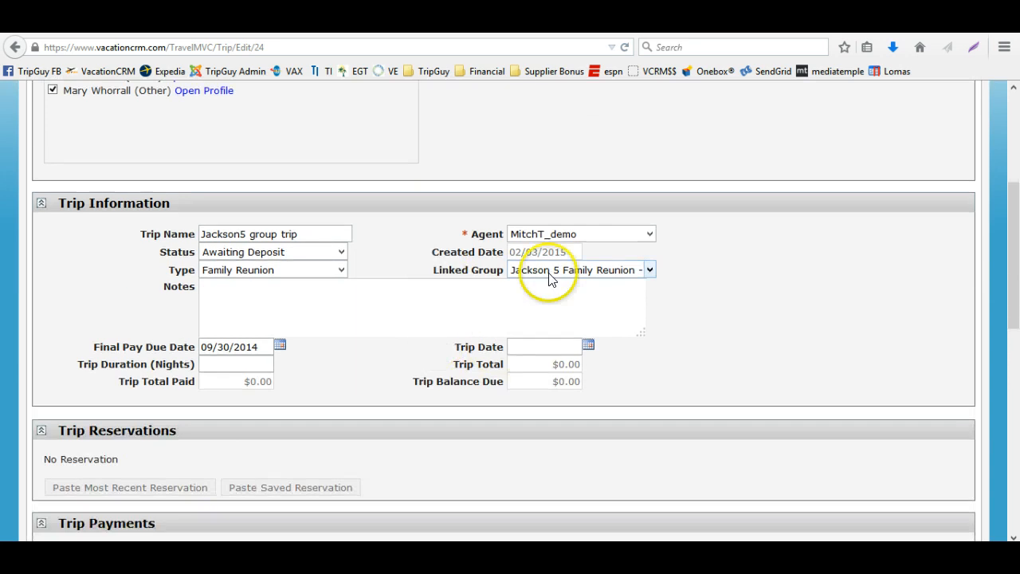
Add a new reservation to the trip with reservation type Package and supplier Exclusive Group Travel
{"action": "left_click", "coordinate": [564, 346]}
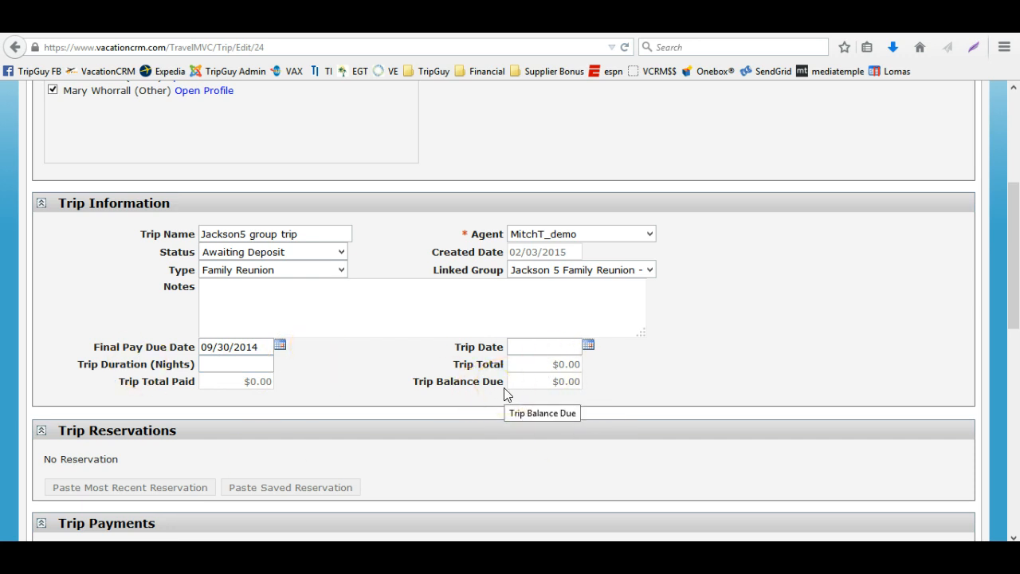
{"action": "scroll", "coordinate": [503, 393], "scroll_direction": "down", "scroll_amount": 1}
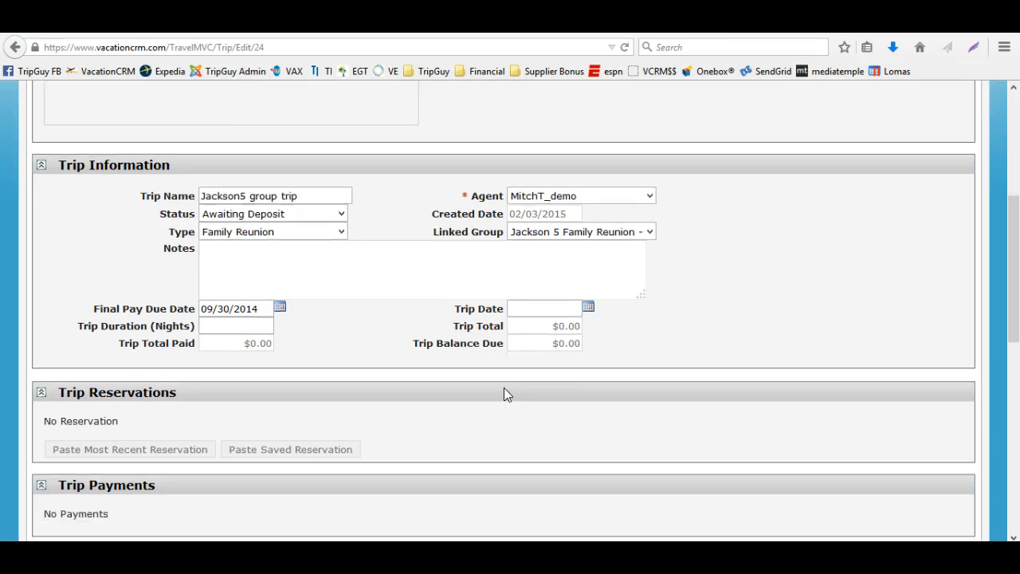
{"action": "scroll", "coordinate": [503, 391], "scroll_direction": "up", "scroll_amount": 7}
{"action": "left_click", "coordinate": [140, 265]}
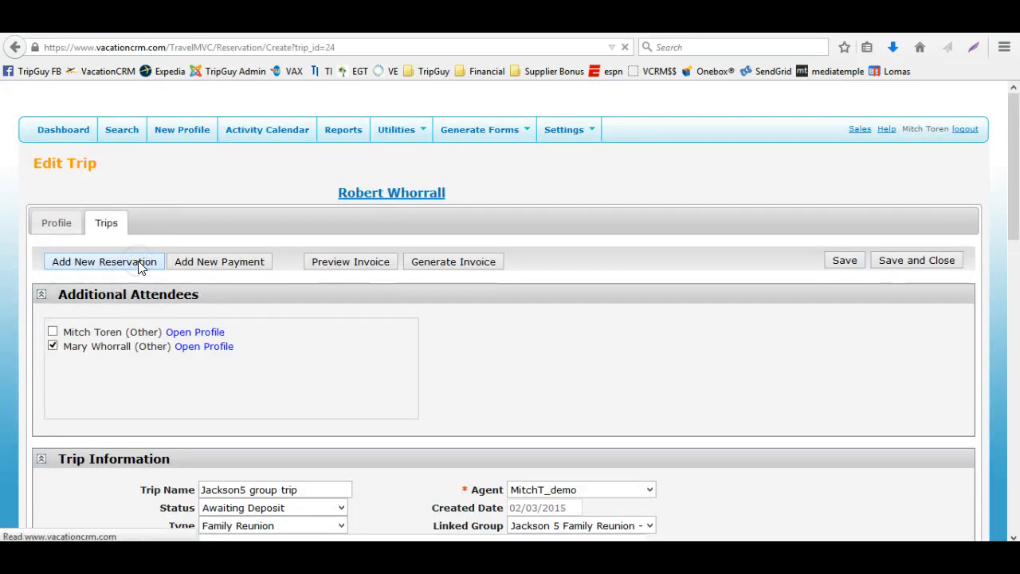
{"action": "left_click", "coordinate": [319, 322]}
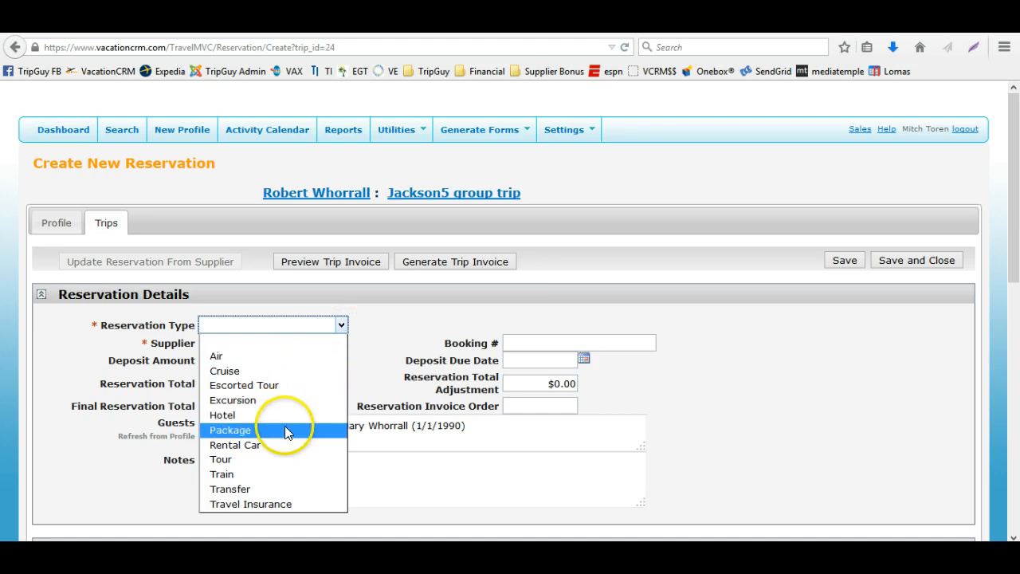
{"action": "left_click", "coordinate": [285, 429]}
{"action": "left_click", "coordinate": [293, 342]}
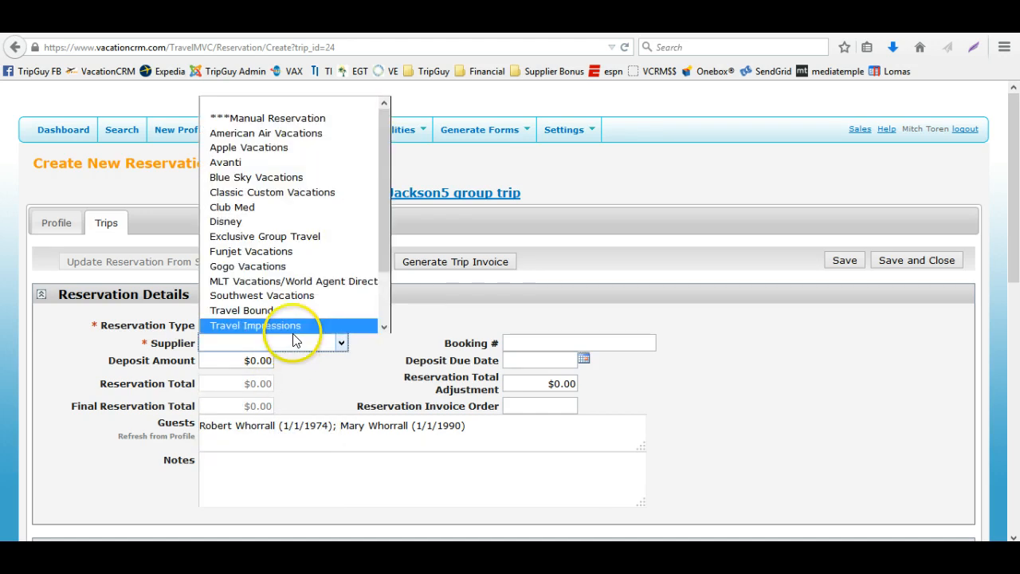
{"action": "left_click", "coordinate": [279, 236]}
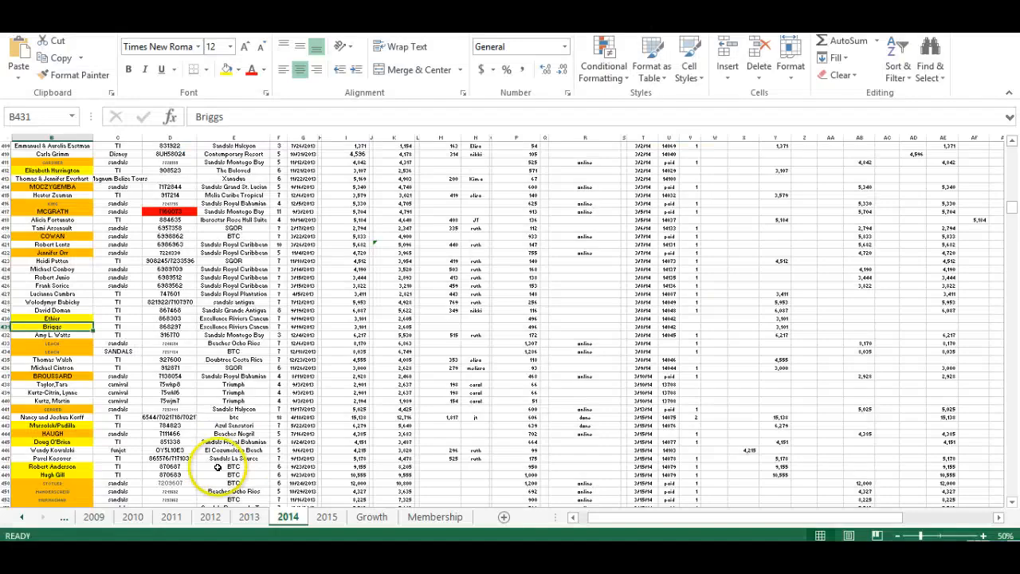
Enter the reservation's booking number and update the reservation from the supplier
{"action": "scroll", "coordinate": [227, 446], "scroll_direction": "down", "scroll_amount": 15}
{"action": "scroll", "coordinate": [236, 399], "scroll_direction": "down", "scroll_amount": 20}
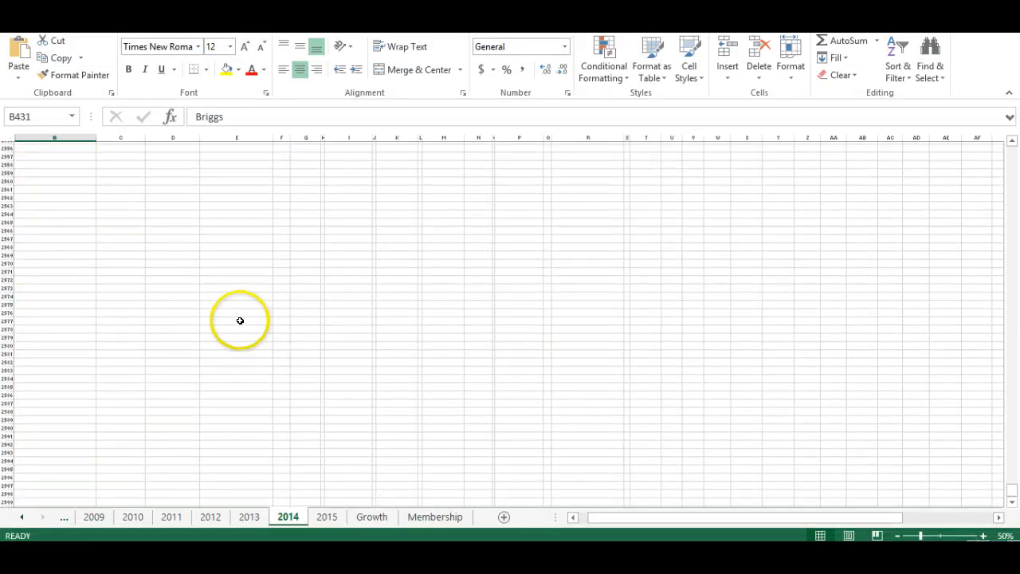
{"action": "scroll", "coordinate": [239, 319], "scroll_direction": "up", "scroll_amount": 20}
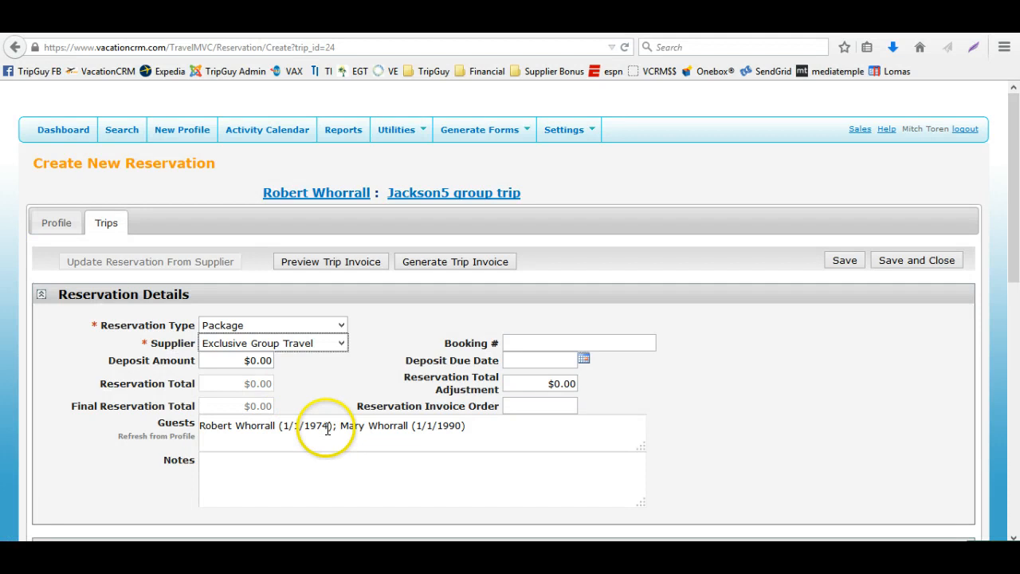
{"action": "left_click", "coordinate": [511, 343]}
{"action": "key", "text": "Tab"}
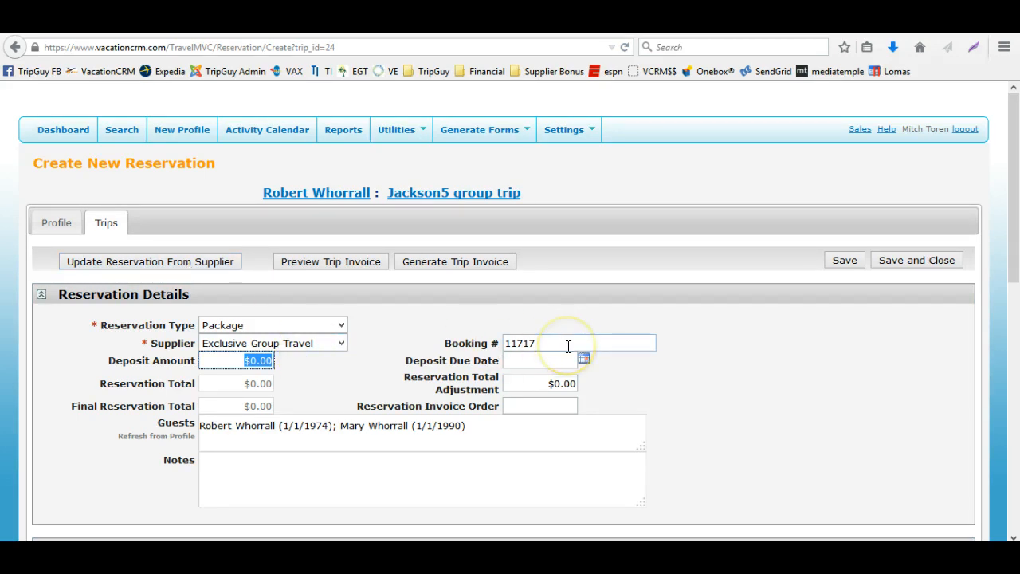
{"action": "left_click", "coordinate": [191, 263]}
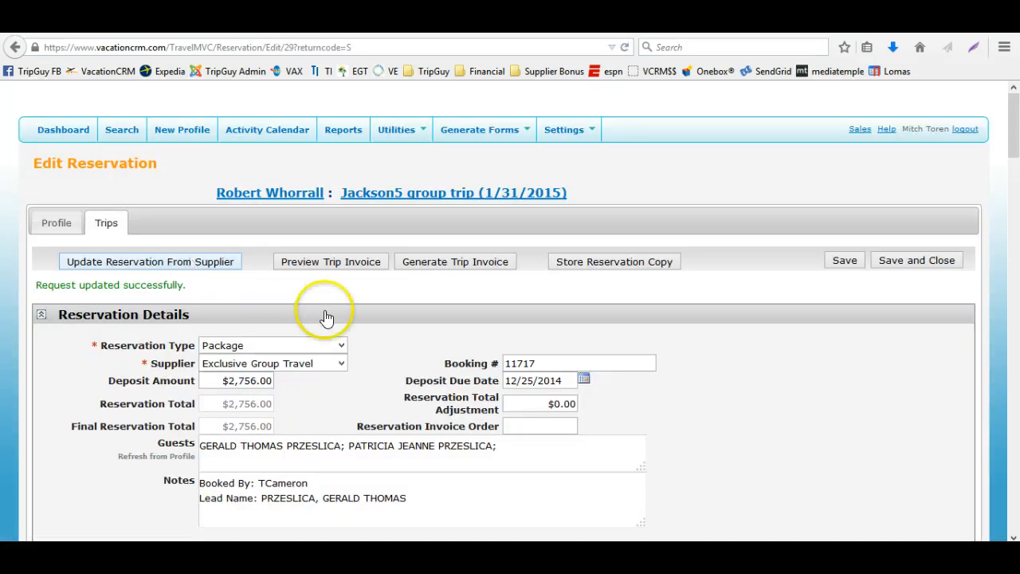
Reload the reservation's guests from the trip's additional attendees
{"action": "scroll", "coordinate": [359, 341], "scroll_direction": "down", "scroll_amount": 3}
{"action": "left_click", "coordinate": [173, 291]}
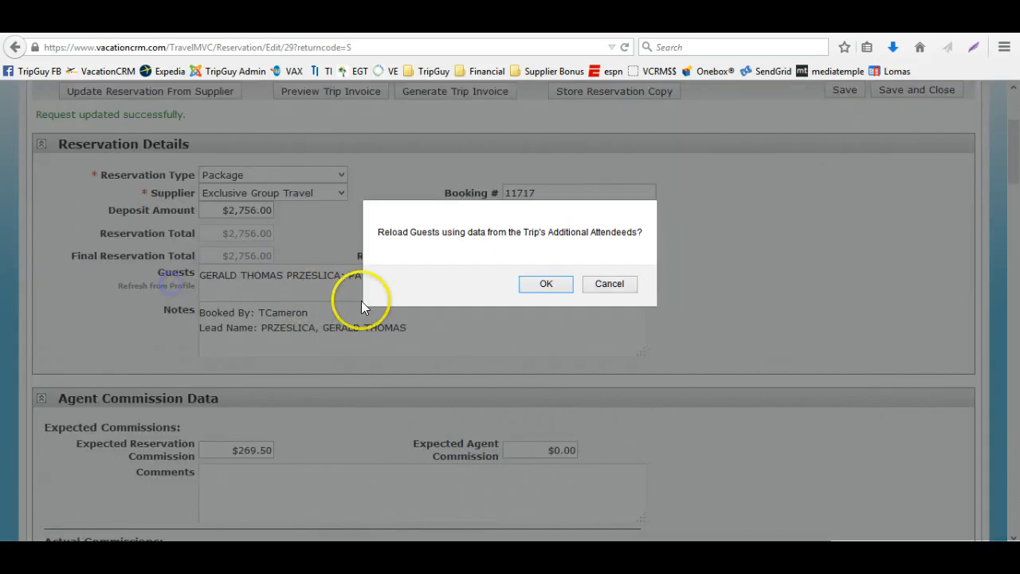
{"action": "left_click", "coordinate": [607, 285]}
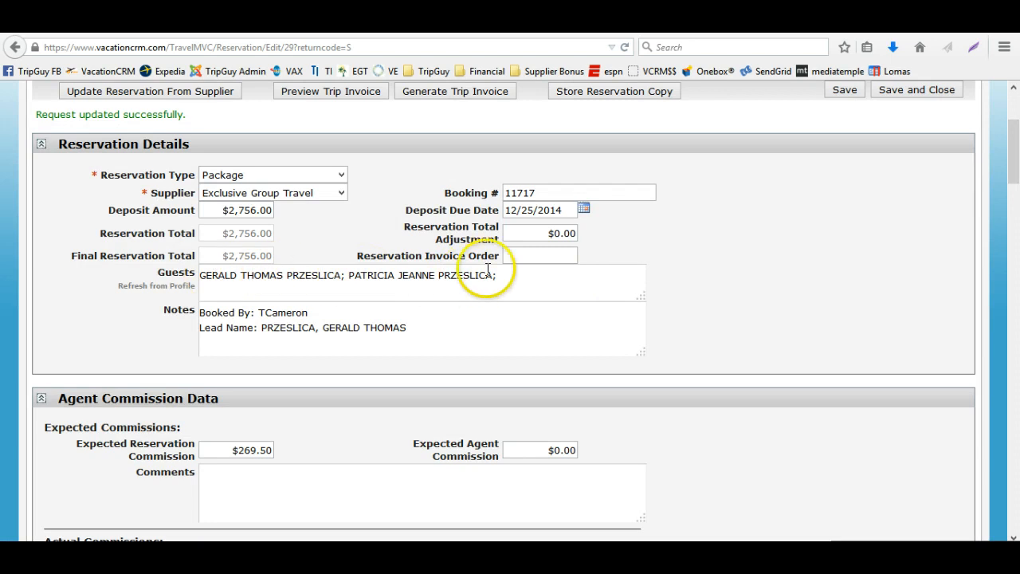
{"action": "left_click", "coordinate": [157, 286]}
{"action": "left_click", "coordinate": [540, 283]}
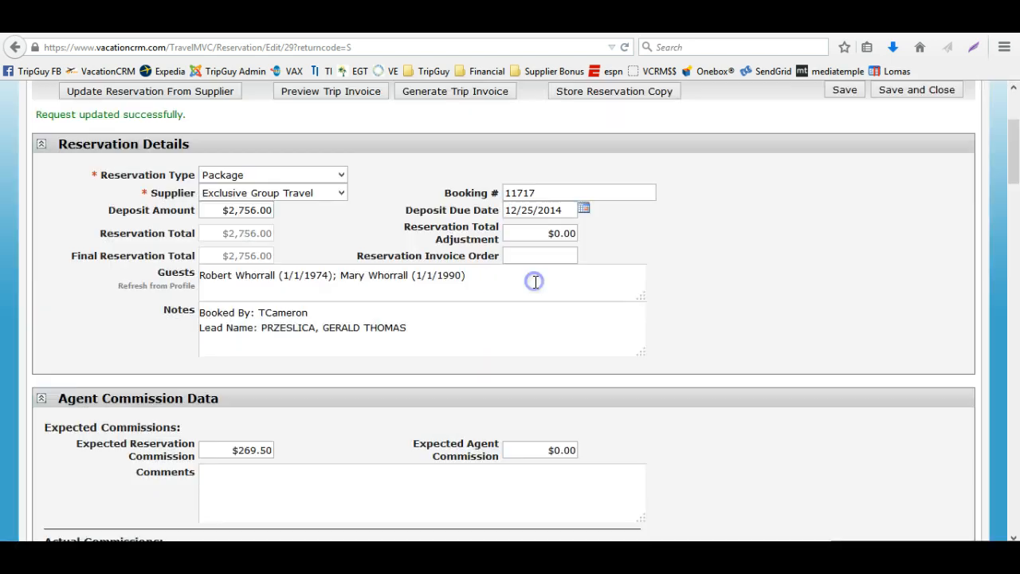
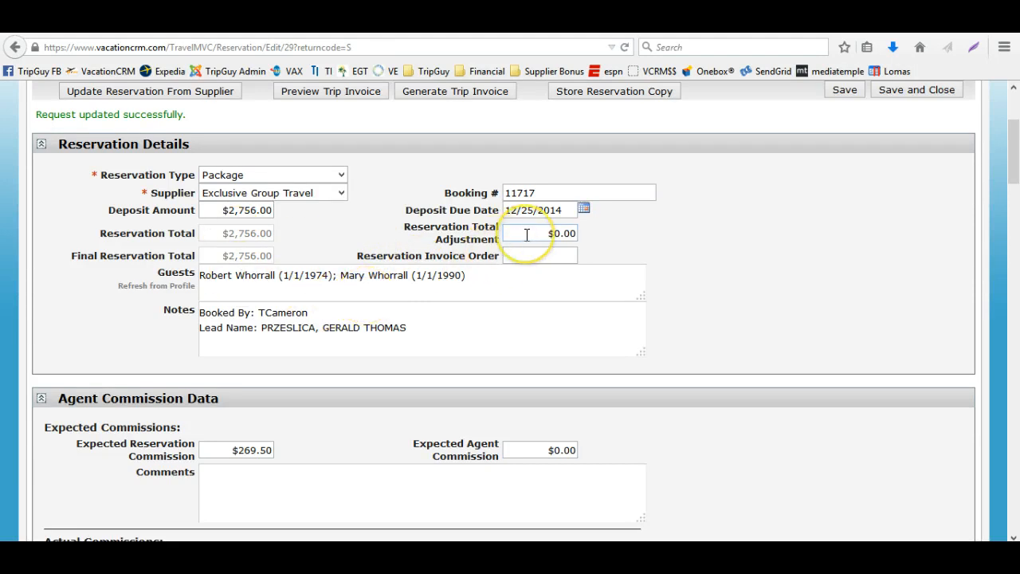
Set the reservation total adjustment to -$6.00 and save the reservation
{"action": "left_click", "coordinate": [252, 239]}
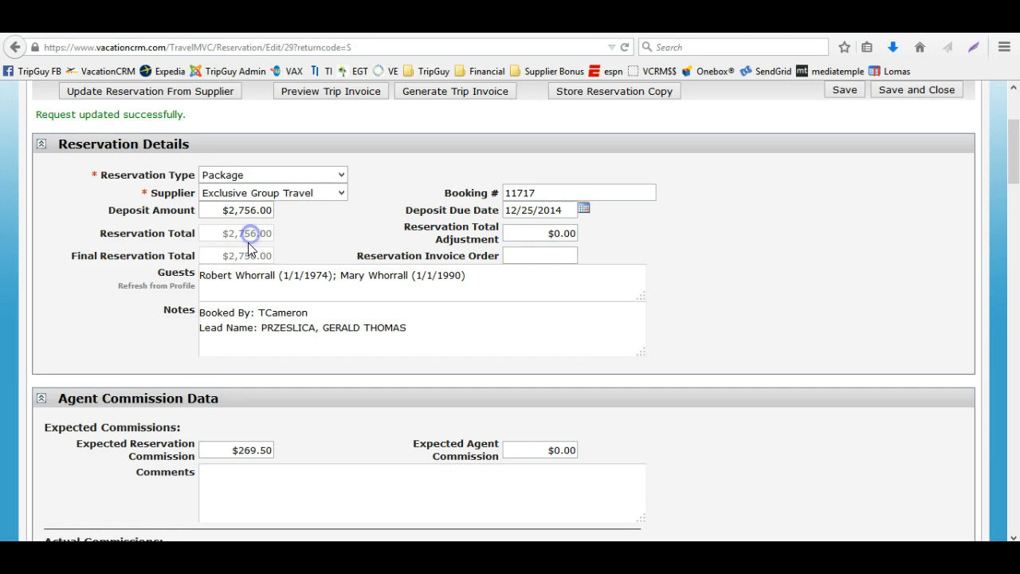
{"action": "left_click", "coordinate": [241, 256]}
{"action": "left_click", "coordinate": [560, 234]}
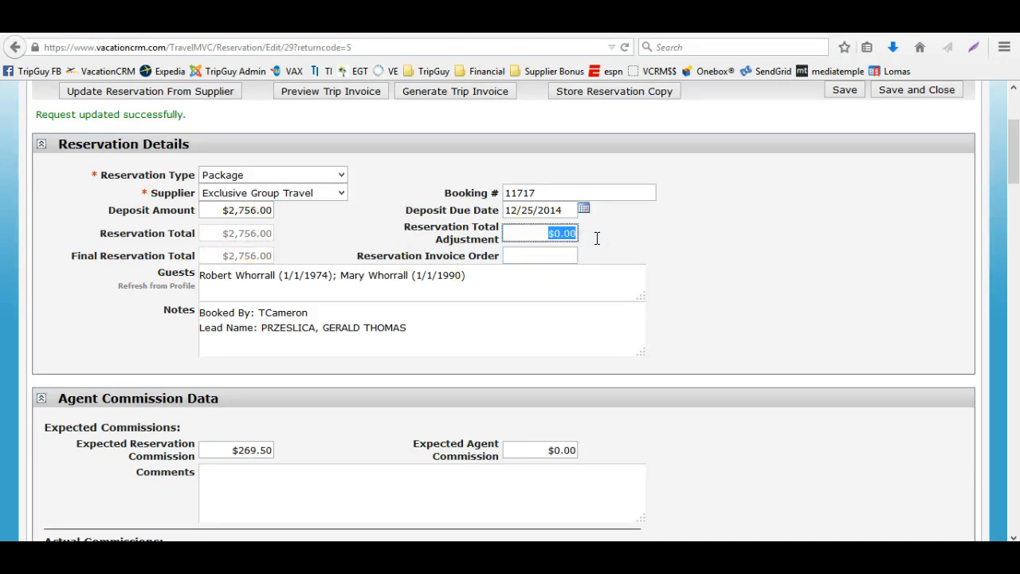
{"action": "type", "text": "-6"}
{"action": "key", "text": "Tab"}
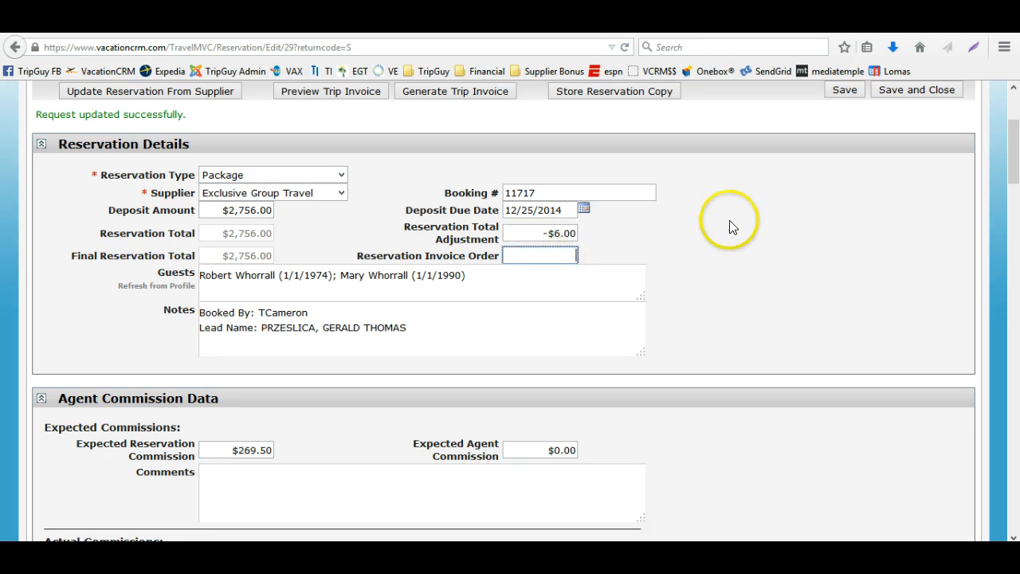
{"action": "left_click", "coordinate": [842, 92]}
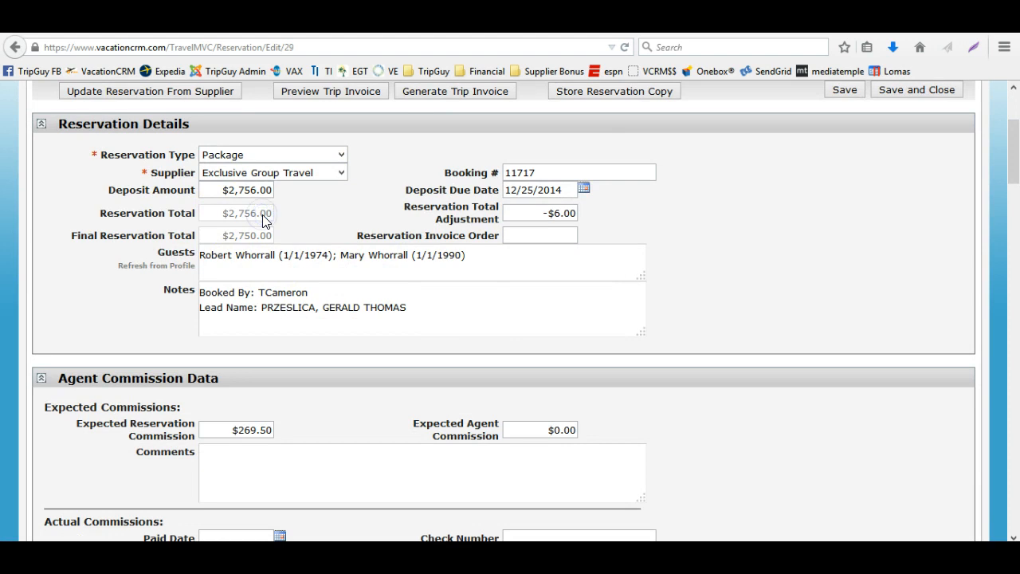
Change the reservation's deposit amount to $2,750.00
{"action": "left_click_drag", "start_coordinate": [226, 233], "coordinate": [284, 242]}
{"action": "left_click", "coordinate": [247, 190]}
{"action": "key", "text": "Tab"}
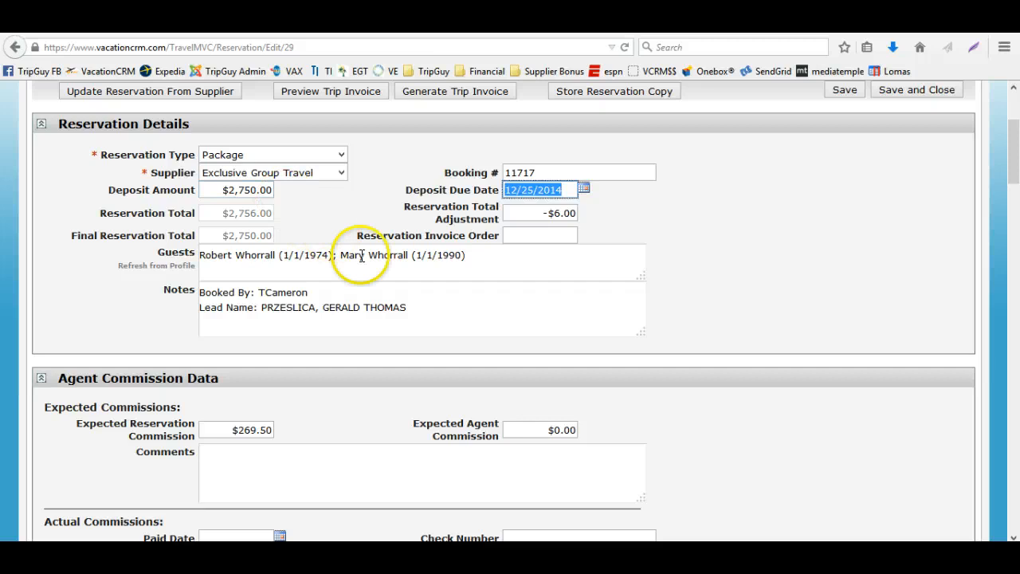
Set the hotel component's price for Chic Punta Cana to $1,502.40
{"action": "scroll", "coordinate": [385, 273], "scroll_direction": "down", "scroll_amount": 2}
{"action": "scroll", "coordinate": [385, 274], "scroll_direction": "down", "scroll_amount": 12}
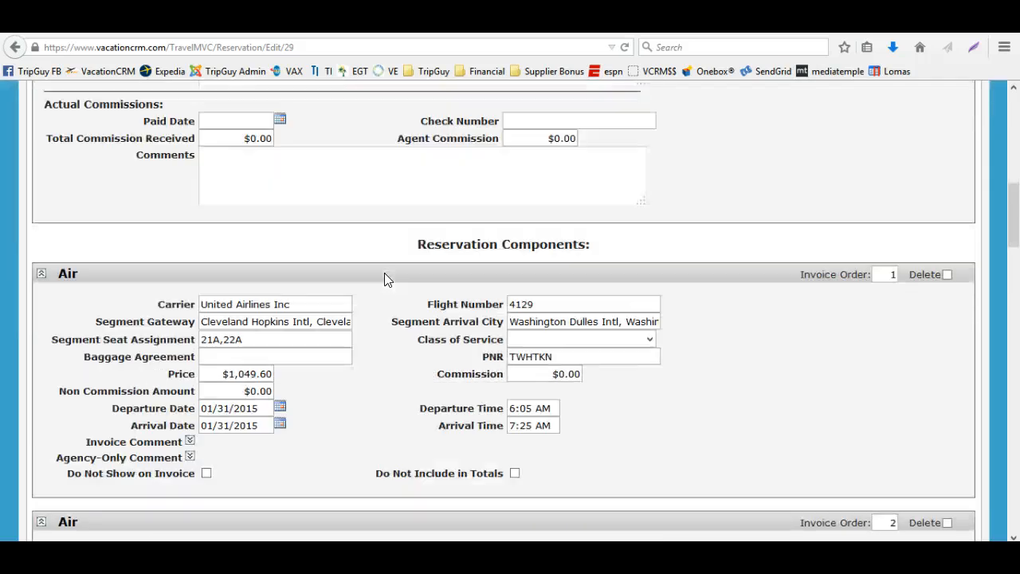
{"action": "scroll", "coordinate": [385, 279], "scroll_direction": "down", "scroll_amount": 15}
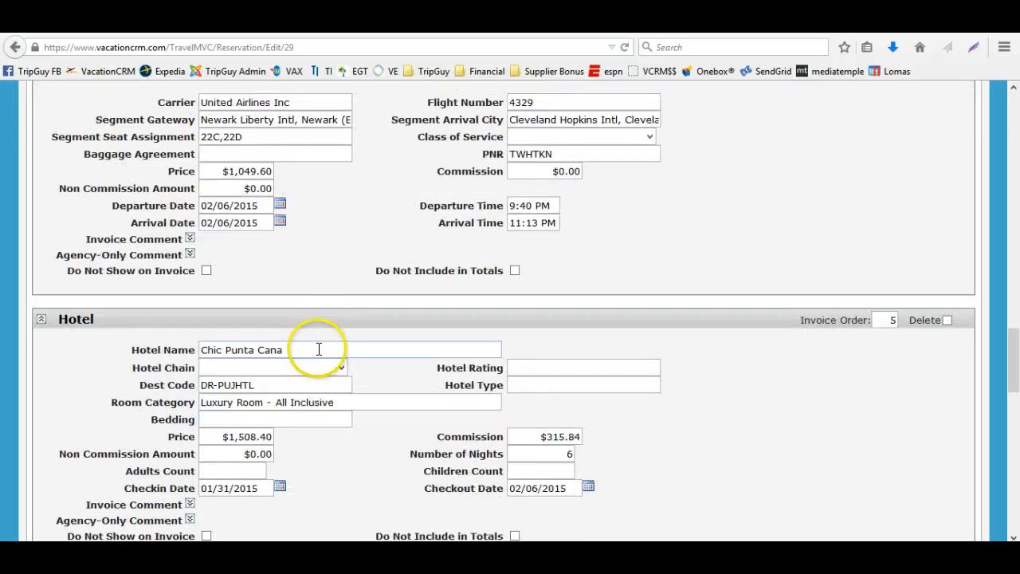
{"action": "scroll", "coordinate": [314, 346], "scroll_direction": "down", "scroll_amount": 4}
{"action": "left_click", "coordinate": [251, 266]}
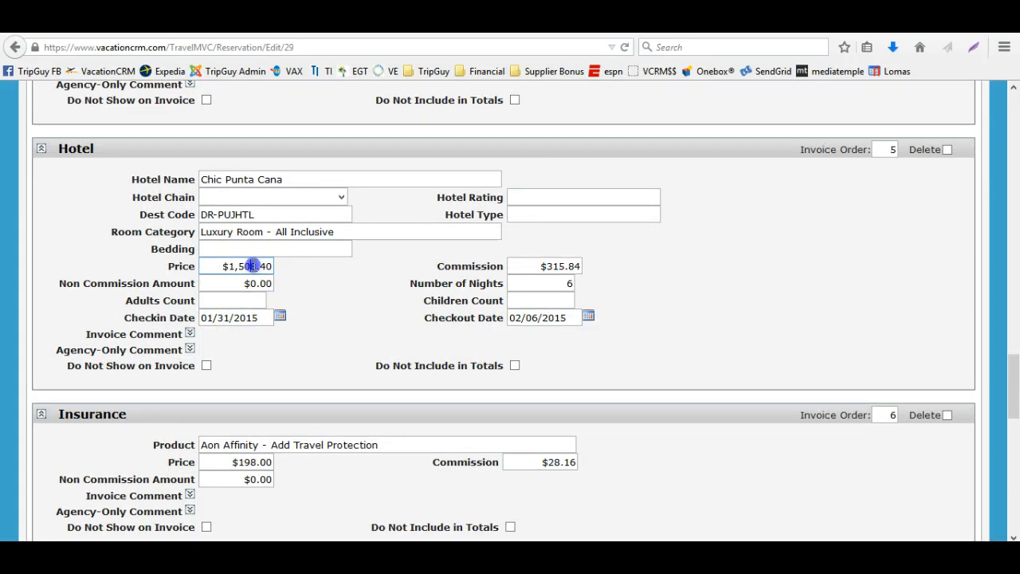
{"action": "left_click", "coordinate": [255, 266]}
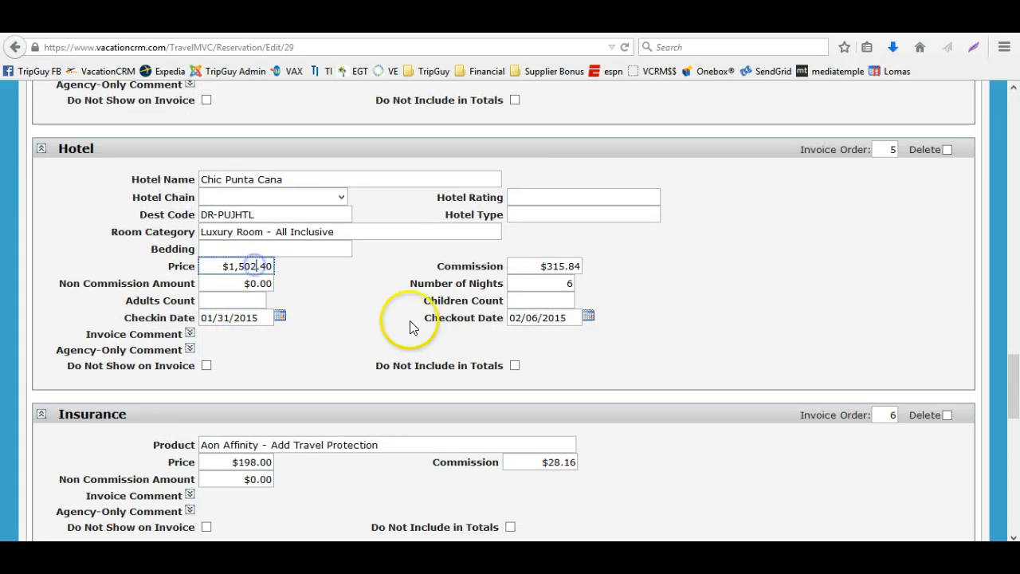
Clear the reservation total adjustment and save the reservation
{"action": "scroll", "coordinate": [576, 298], "scroll_direction": "up", "scroll_amount": 20}
{"action": "scroll", "coordinate": [579, 299], "scroll_direction": "up", "scroll_amount": 10}
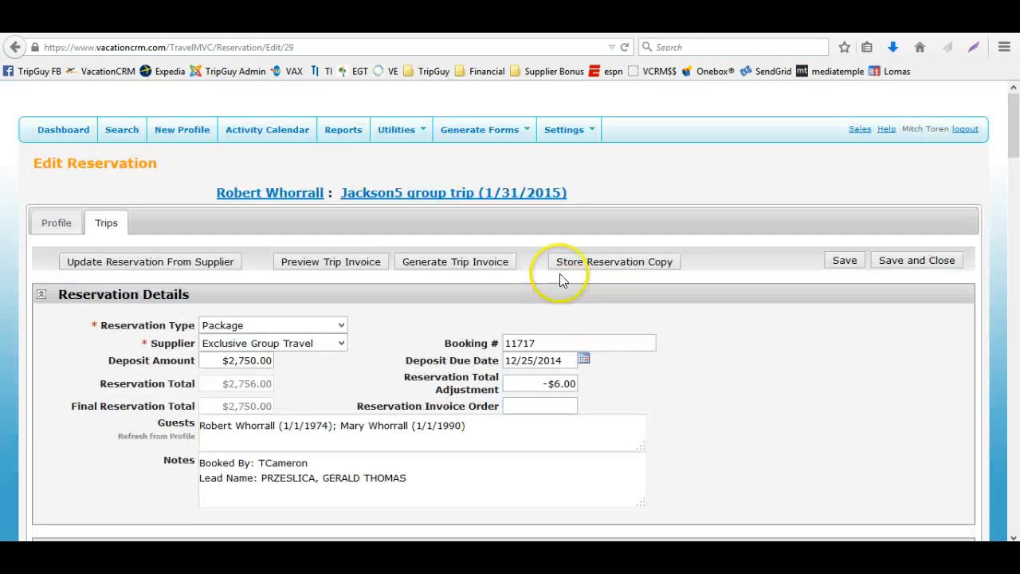
{"action": "left_click", "coordinate": [532, 383]}
{"action": "key", "text": "BackSpace"}
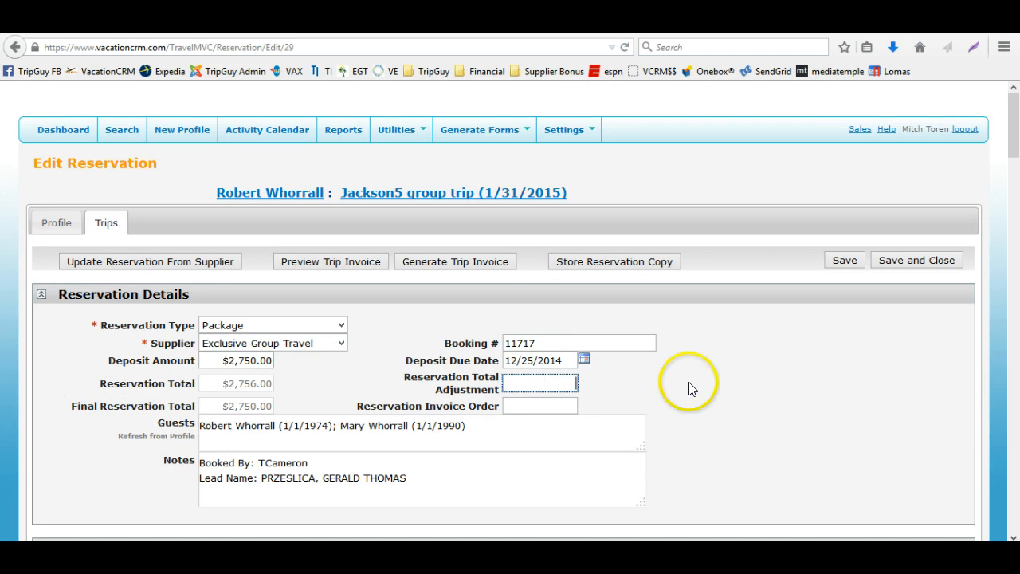
{"action": "left_click", "coordinate": [839, 258]}
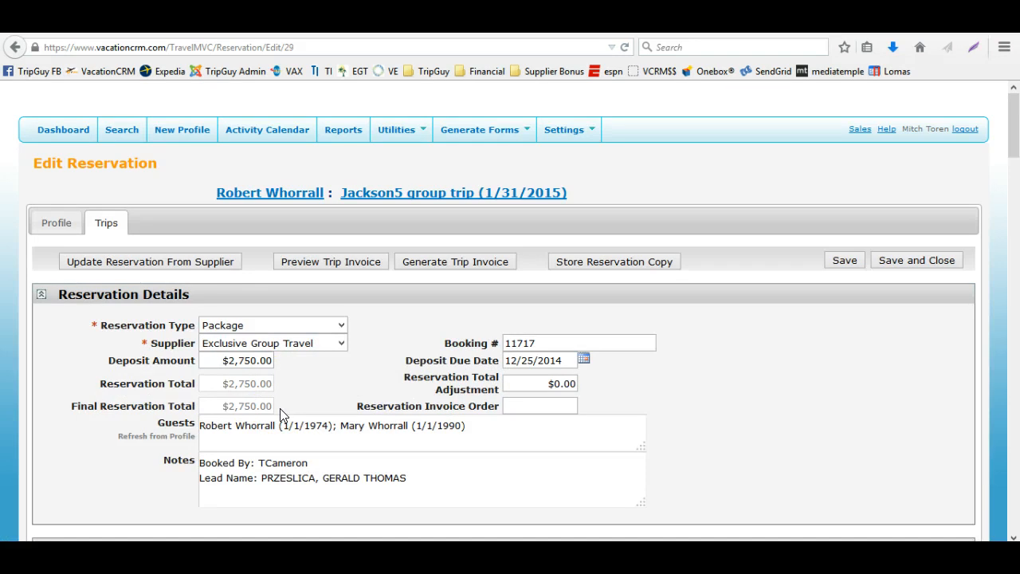
Review the reservation's air, hotel and insurance components
{"action": "scroll", "coordinate": [280, 408], "scroll_direction": "down", "scroll_amount": 5}
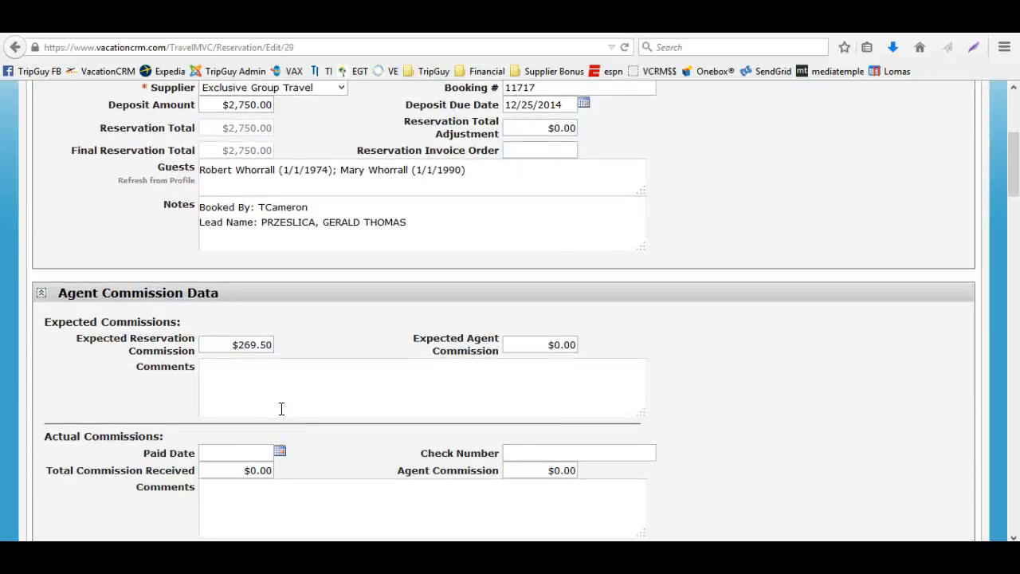
{"action": "scroll", "coordinate": [281, 409], "scroll_direction": "down", "scroll_amount": 7}
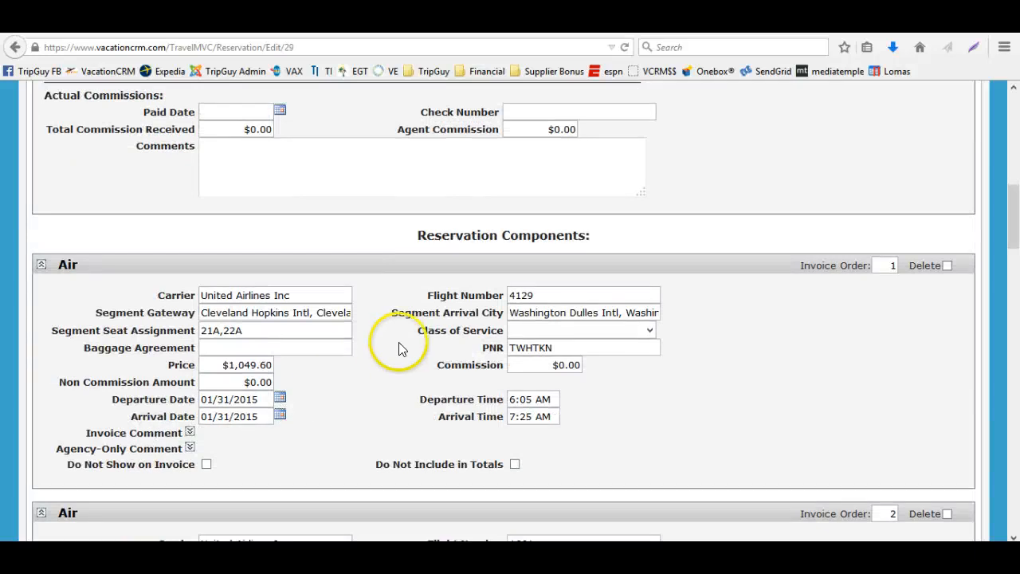
{"action": "scroll", "coordinate": [401, 346], "scroll_direction": "down", "scroll_amount": 7}
{"action": "scroll", "coordinate": [452, 306], "scroll_direction": "down", "scroll_amount": 3}
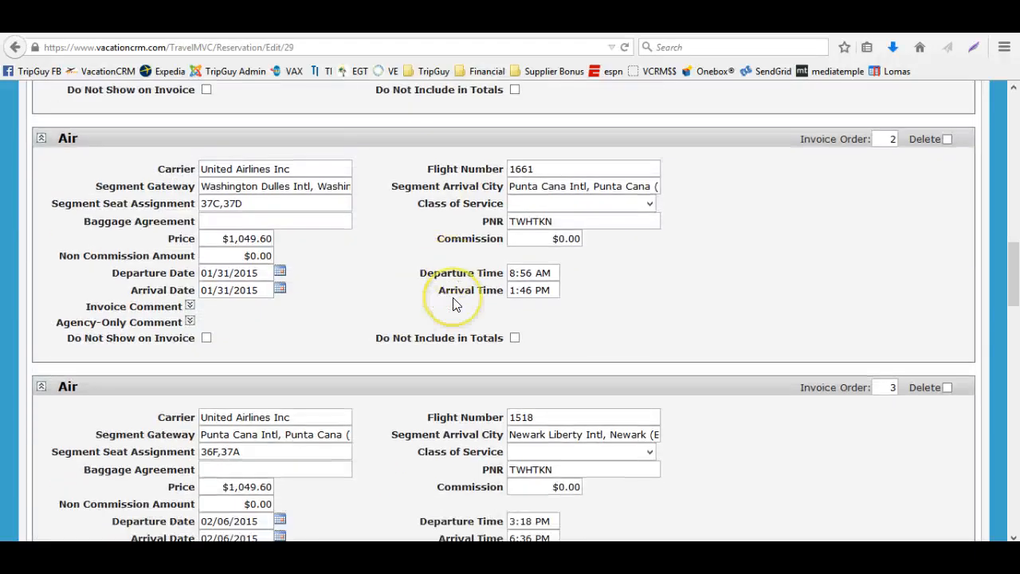
{"action": "scroll", "coordinate": [483, 267], "scroll_direction": "down", "scroll_amount": 15}
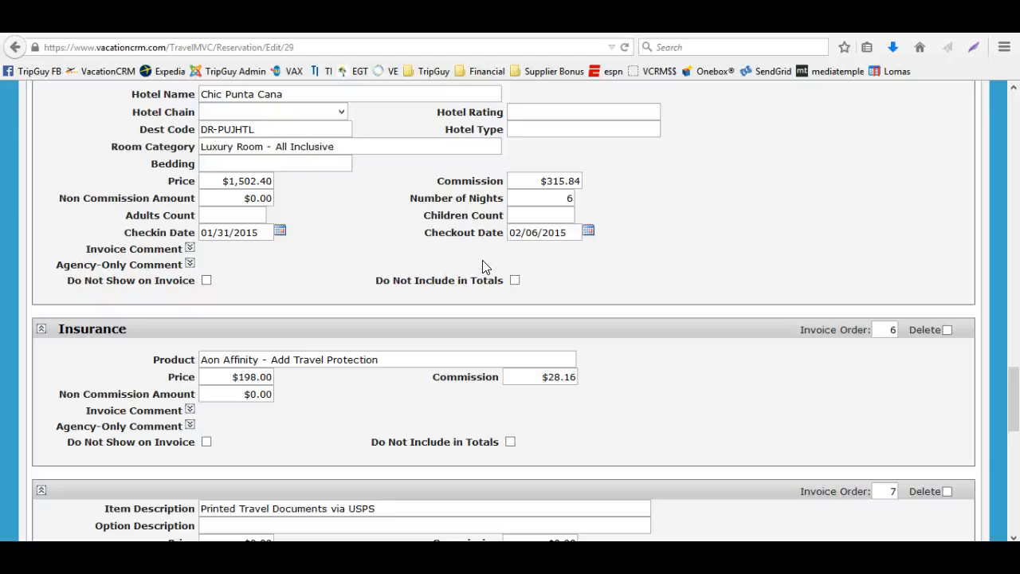
{"action": "scroll", "coordinate": [482, 266], "scroll_direction": "down", "scroll_amount": 5}
{"action": "scroll", "coordinate": [483, 264], "scroll_direction": "up", "scroll_amount": 9}
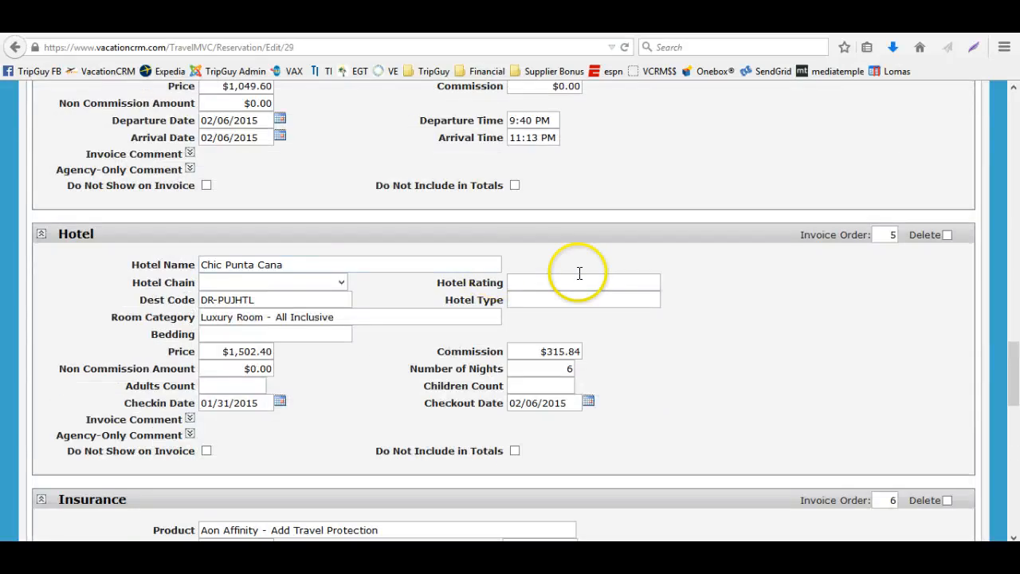
{"action": "scroll", "coordinate": [605, 280], "scroll_direction": "up", "scroll_amount": 5}
{"action": "scroll", "coordinate": [685, 286], "scroll_direction": "up", "scroll_amount": 5}
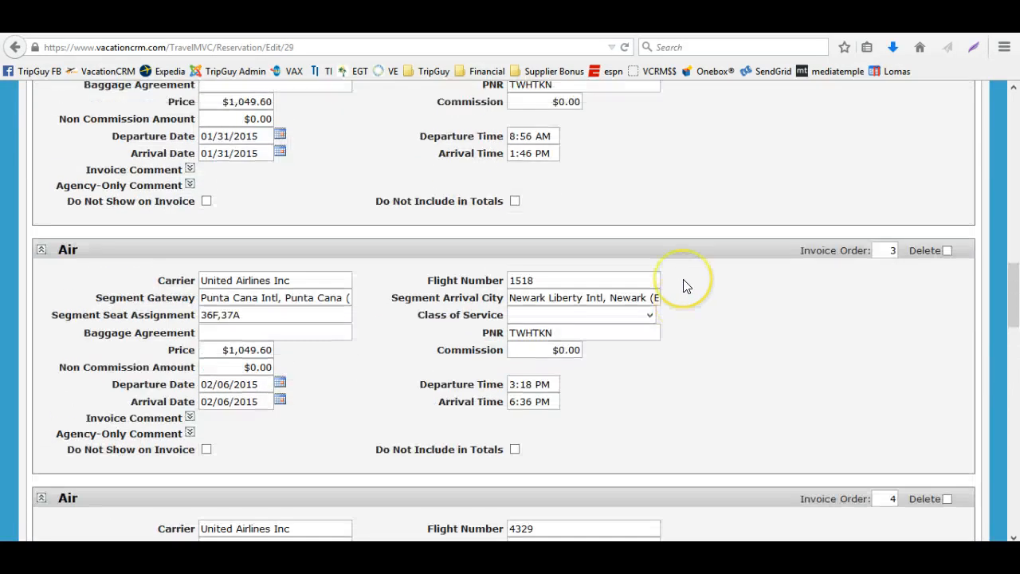
{"action": "scroll", "coordinate": [838, 293], "scroll_direction": "up", "scroll_amount": 3}
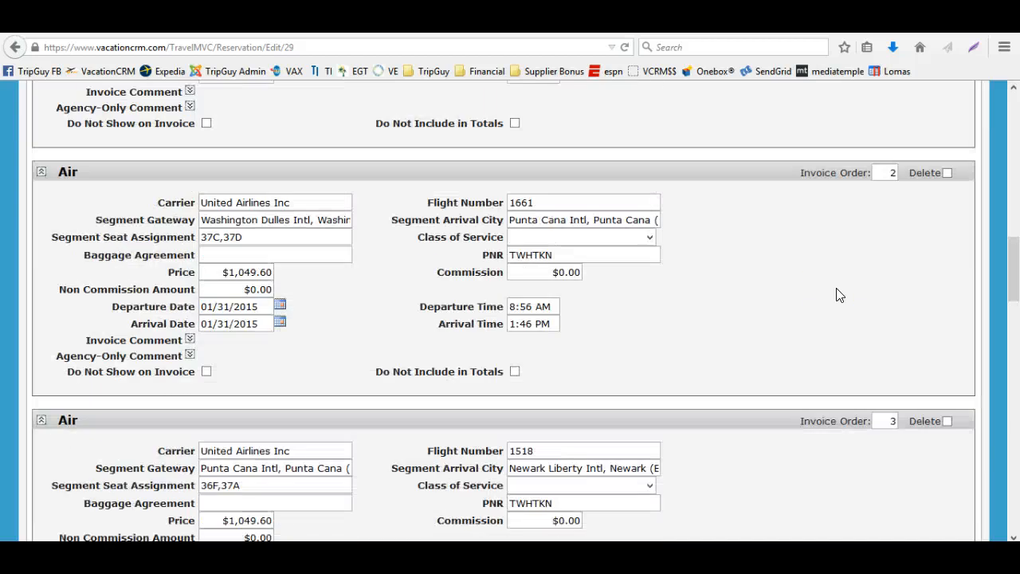
Set the hotel component's invoice order to 2
{"action": "scroll", "coordinate": [839, 295], "scroll_direction": "down", "scroll_amount": 6}
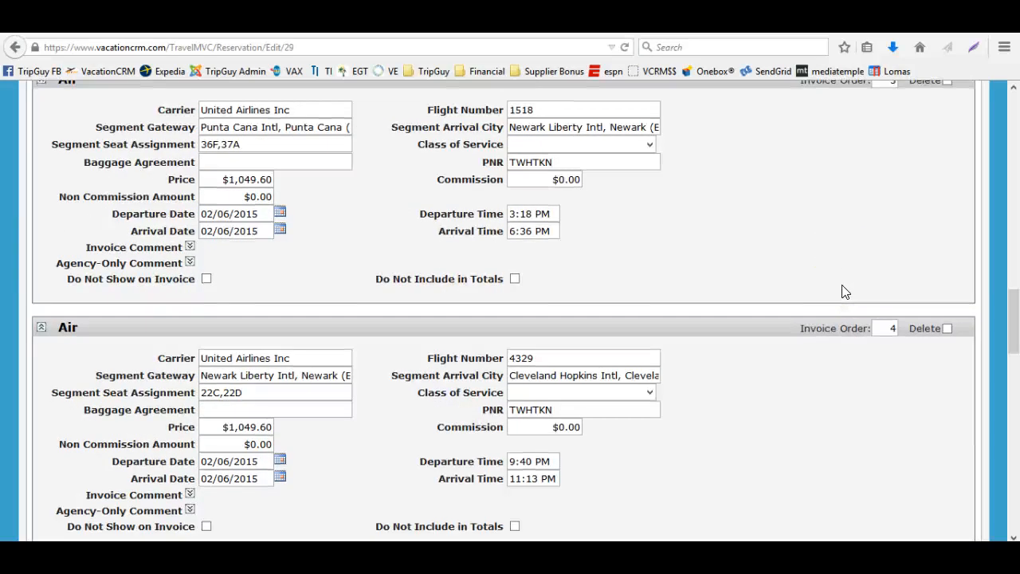
{"action": "scroll", "coordinate": [843, 292], "scroll_direction": "down", "scroll_amount": 8}
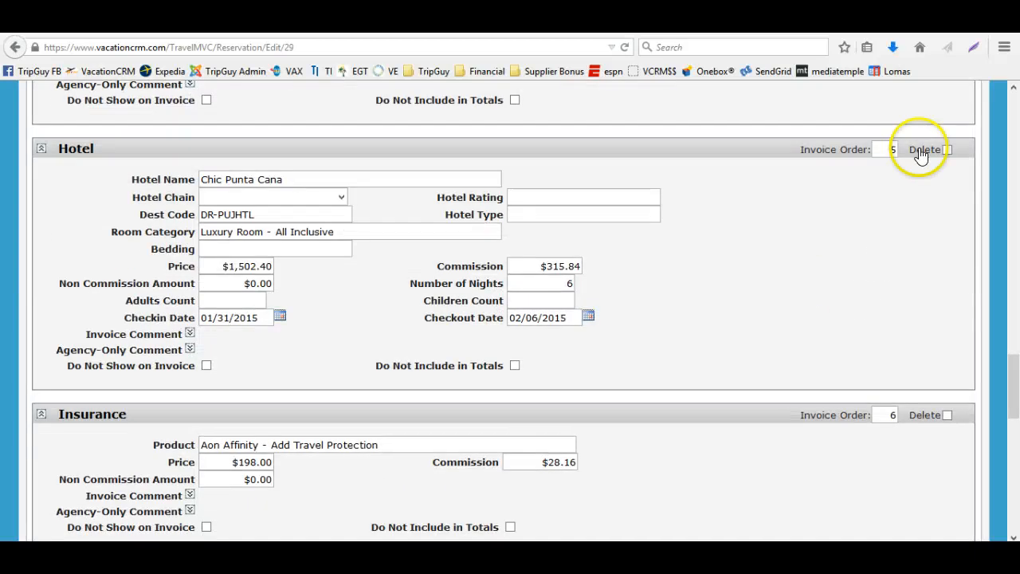
{"action": "key", "text": "BackSpace"}
{"action": "type", "text": "2"}
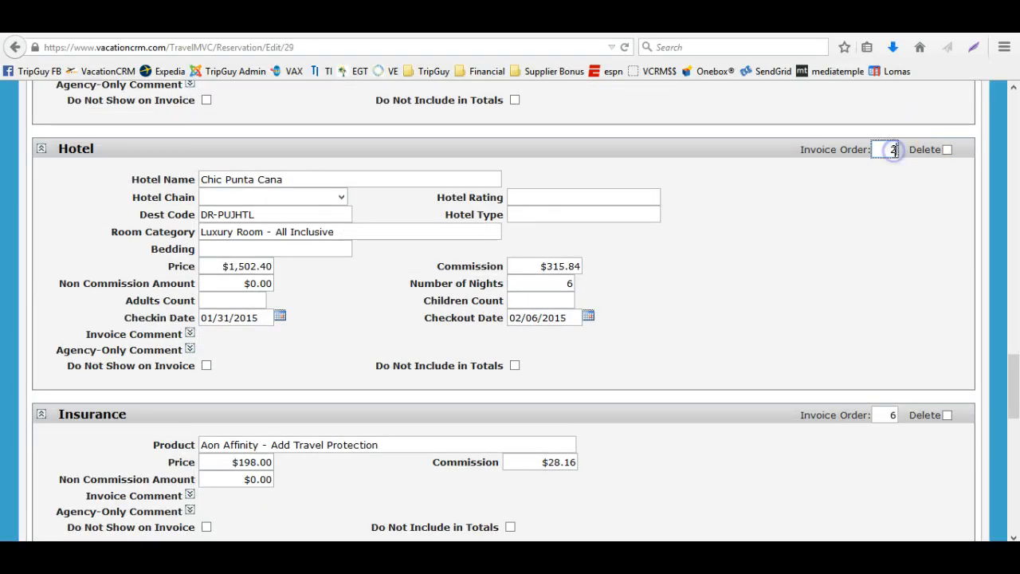
{"action": "scroll", "coordinate": [870, 255], "scroll_direction": "up", "scroll_amount": 16}
{"action": "left_click", "coordinate": [870, 255]}
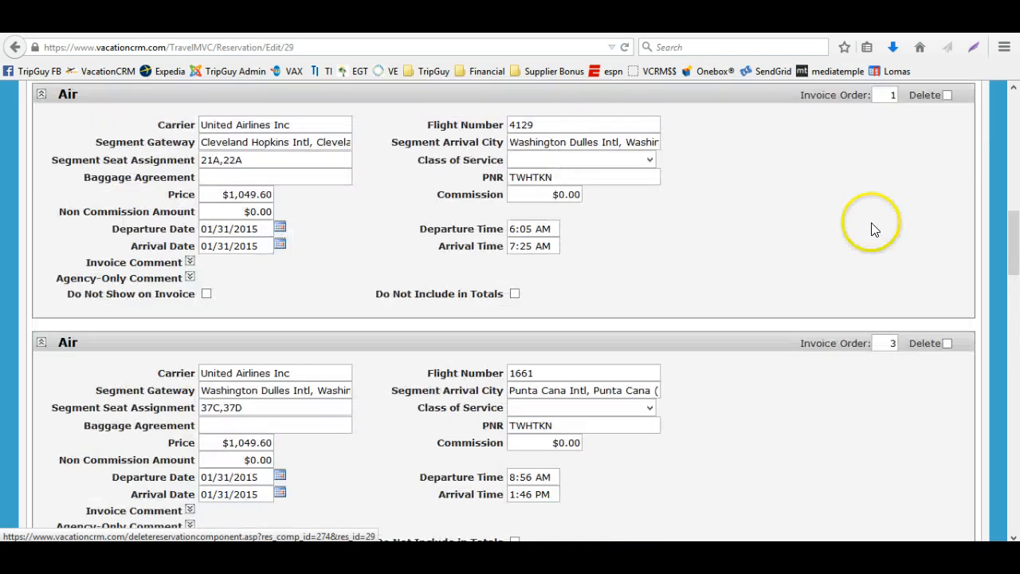
Set the following two air segments' invoice orders to 3 and 4, then save the reservation
{"action": "scroll", "coordinate": [870, 256], "scroll_direction": "up", "scroll_amount": 2}
{"action": "left_click", "coordinate": [891, 428]}
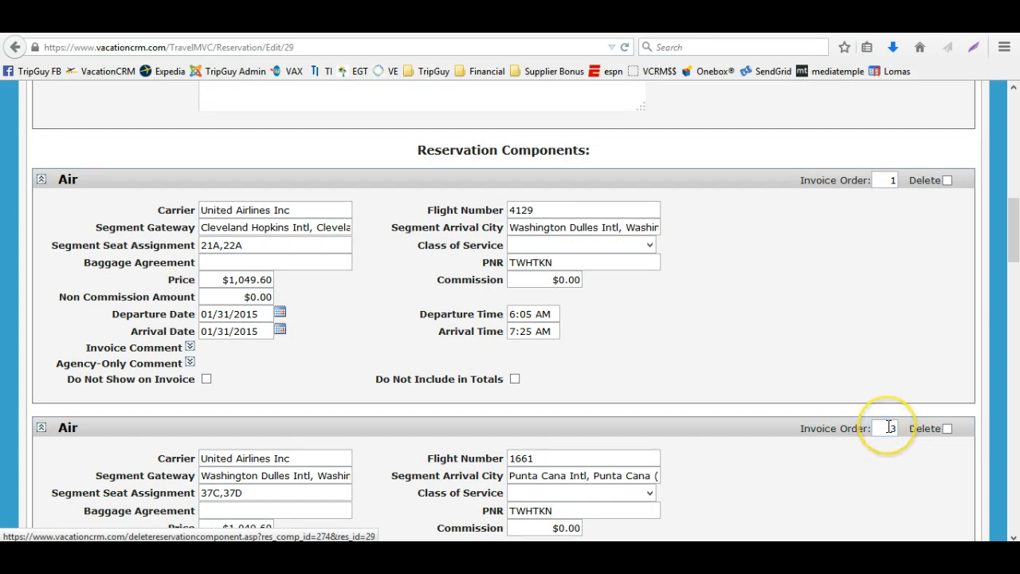
{"action": "scroll", "coordinate": [887, 423], "scroll_direction": "down", "scroll_amount": 5}
{"action": "left_click", "coordinate": [884, 418]}
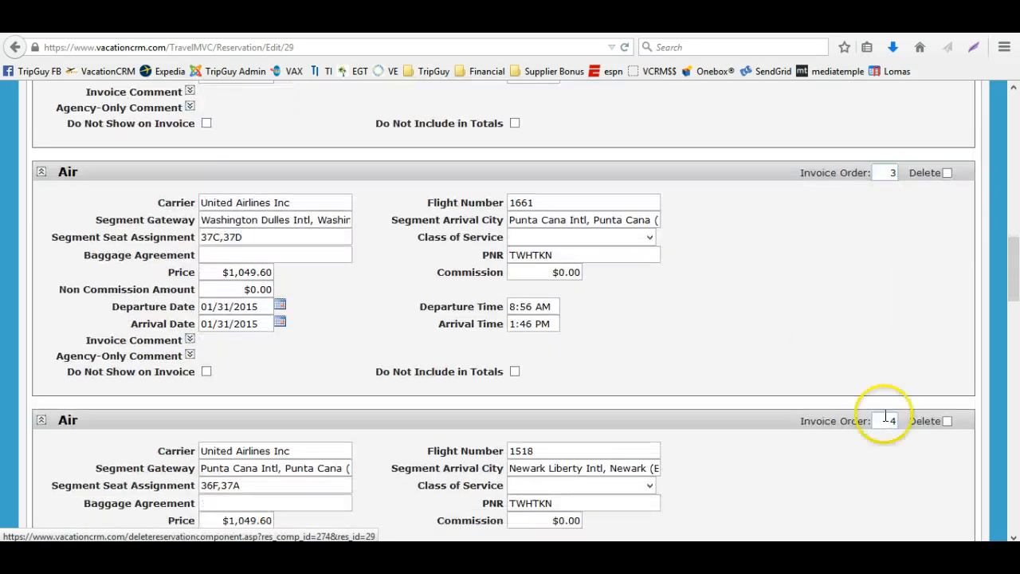
{"action": "scroll", "coordinate": [835, 319], "scroll_direction": "up", "scroll_amount": 4}
{"action": "scroll", "coordinate": [835, 318], "scroll_direction": "up", "scroll_amount": 10}
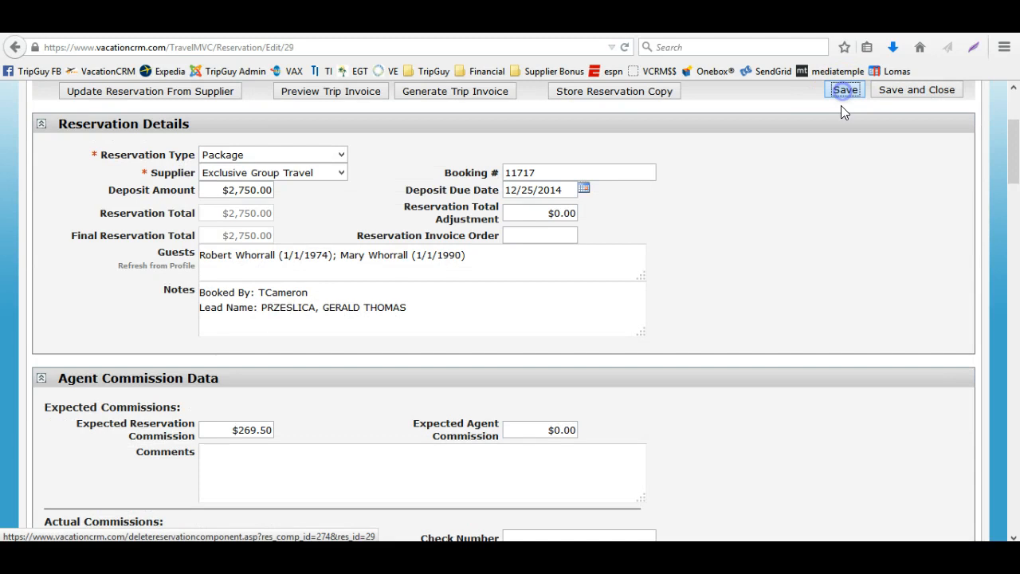
{"action": "left_click", "coordinate": [843, 90]}
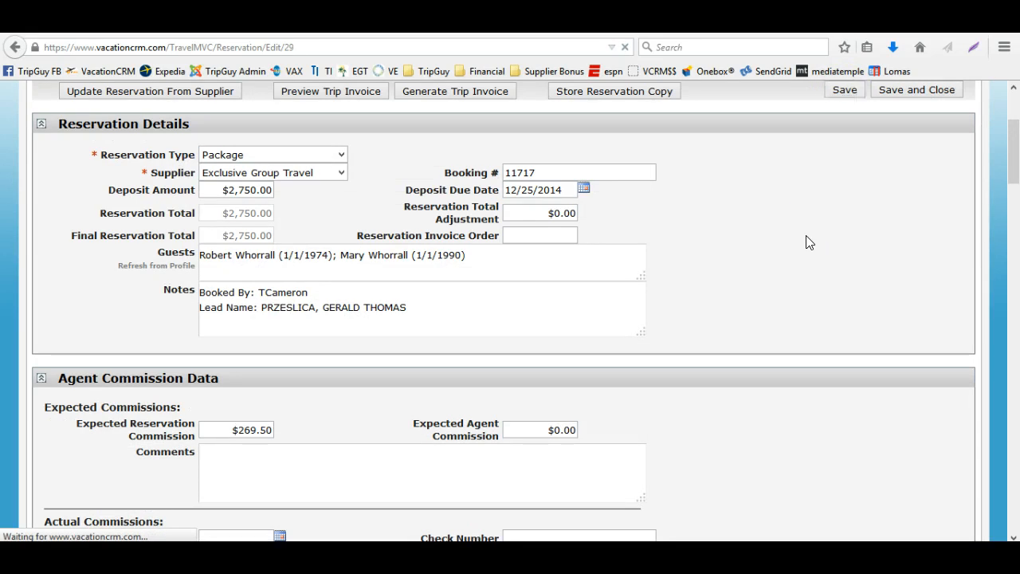
Mark the Price Match VE and Printed Travel Documents via USPS items as Do Not Show on Invoice
{"action": "scroll", "coordinate": [807, 241], "scroll_direction": "down", "scroll_amount": 10}
{"action": "scroll", "coordinate": [806, 241], "scroll_direction": "down", "scroll_amount": 5}
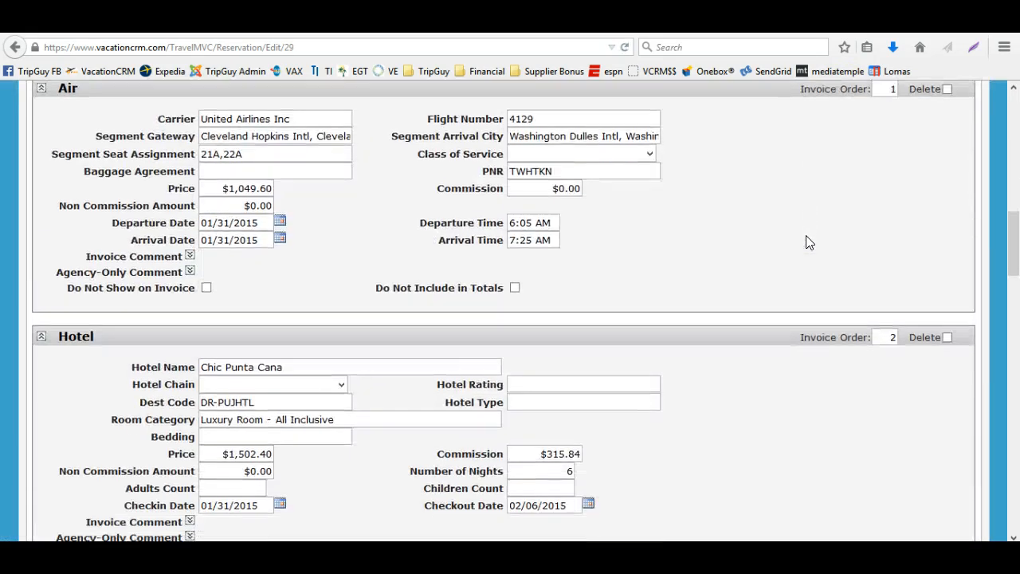
{"action": "left_click", "coordinate": [672, 273]}
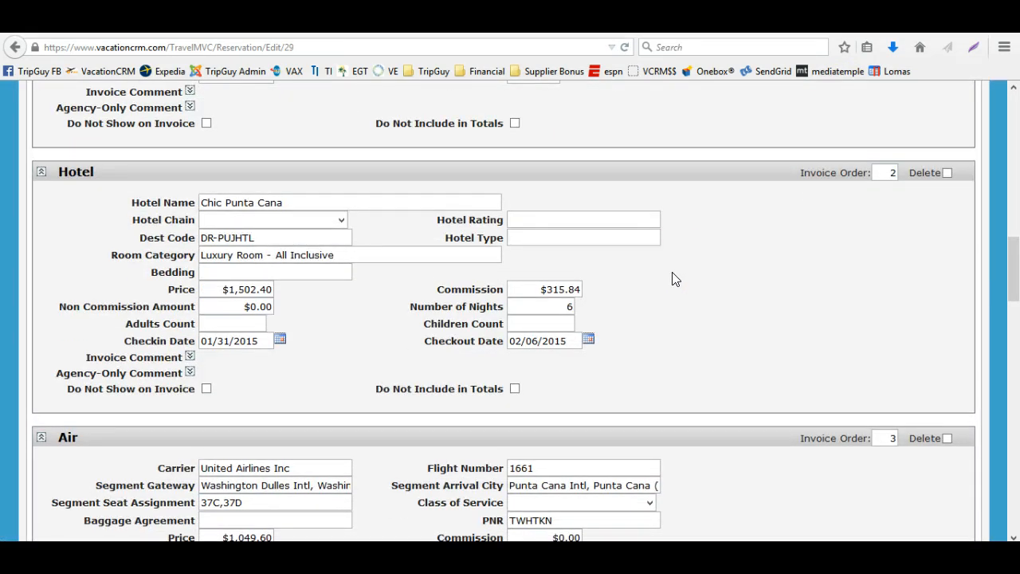
{"action": "left_click", "coordinate": [679, 257]}
{"action": "scroll", "coordinate": [680, 258], "scroll_direction": "down", "scroll_amount": 9}
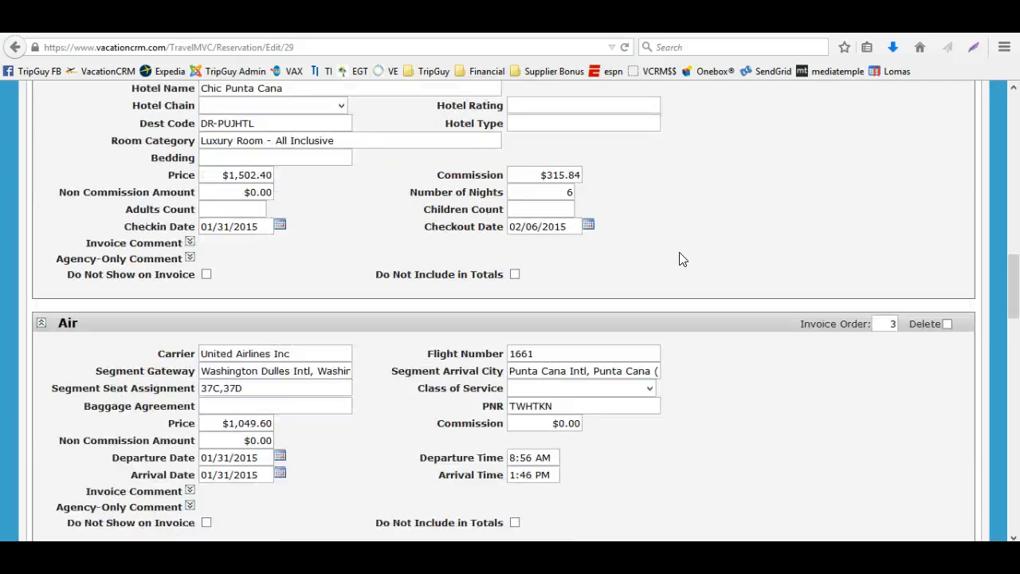
{"action": "scroll", "coordinate": [680, 258], "scroll_direction": "down", "scroll_amount": 5}
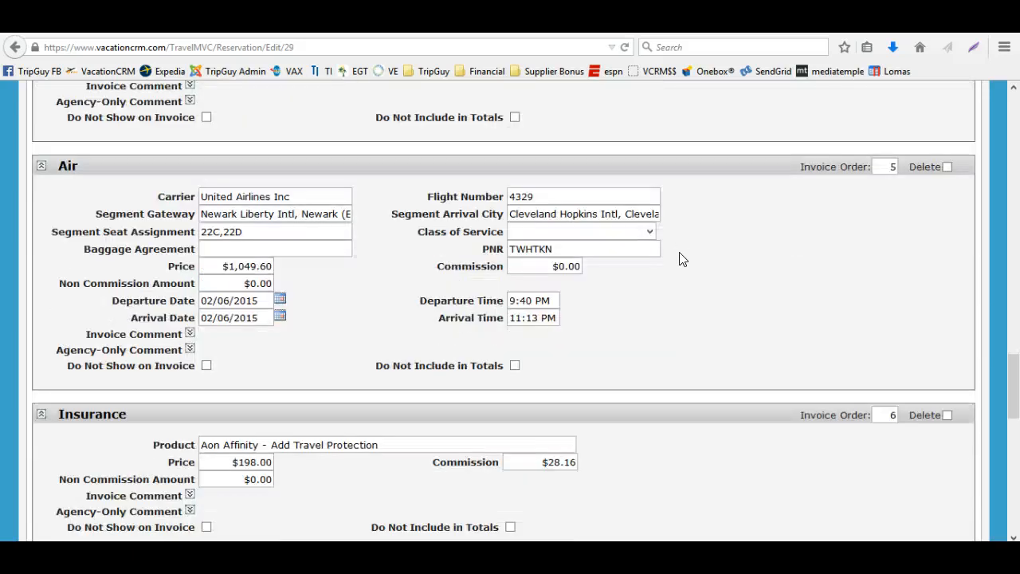
{"action": "scroll", "coordinate": [680, 258], "scroll_direction": "down", "scroll_amount": 3}
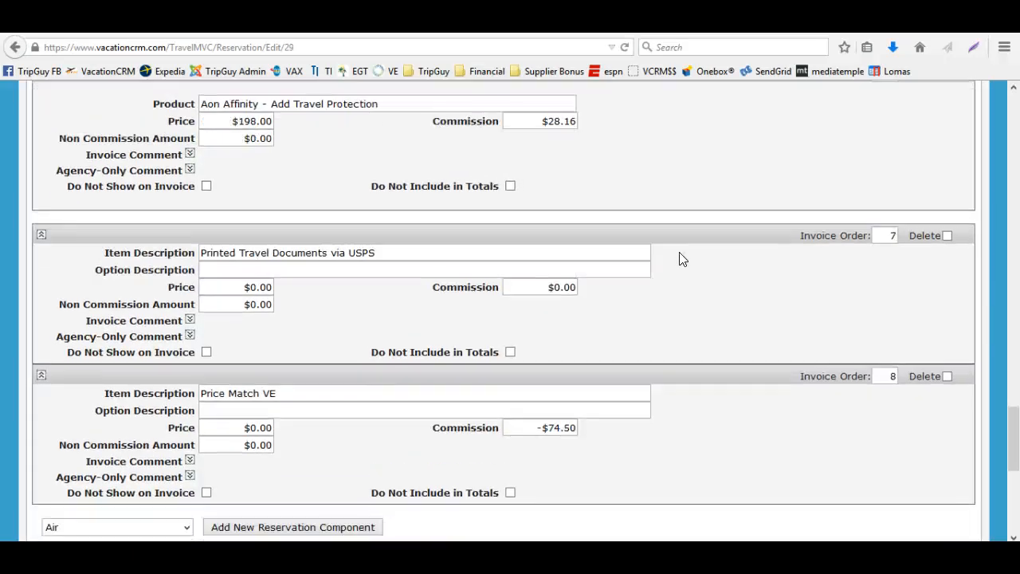
{"action": "left_click", "coordinate": [206, 492]}
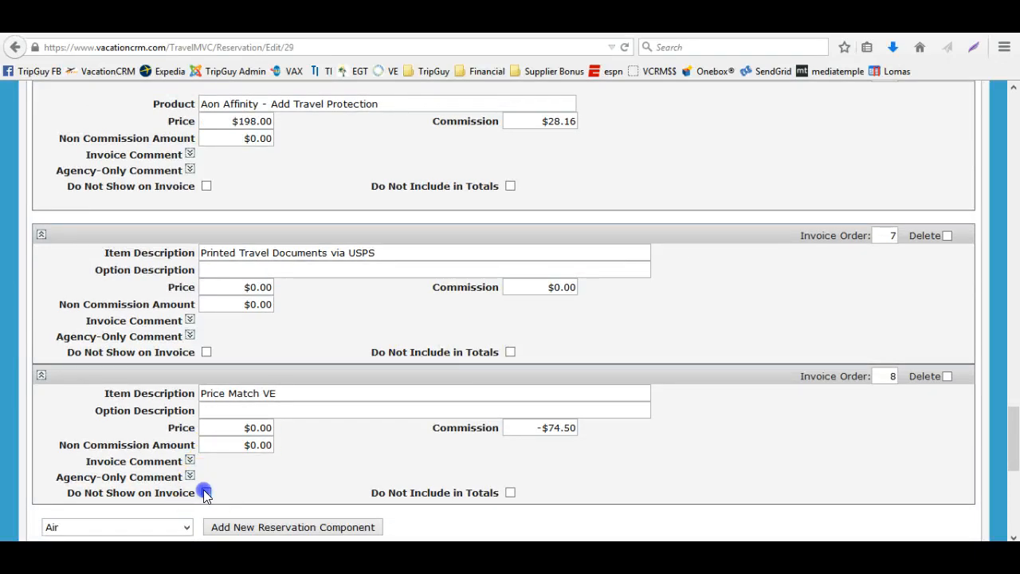
{"action": "left_click", "coordinate": [206, 351]}
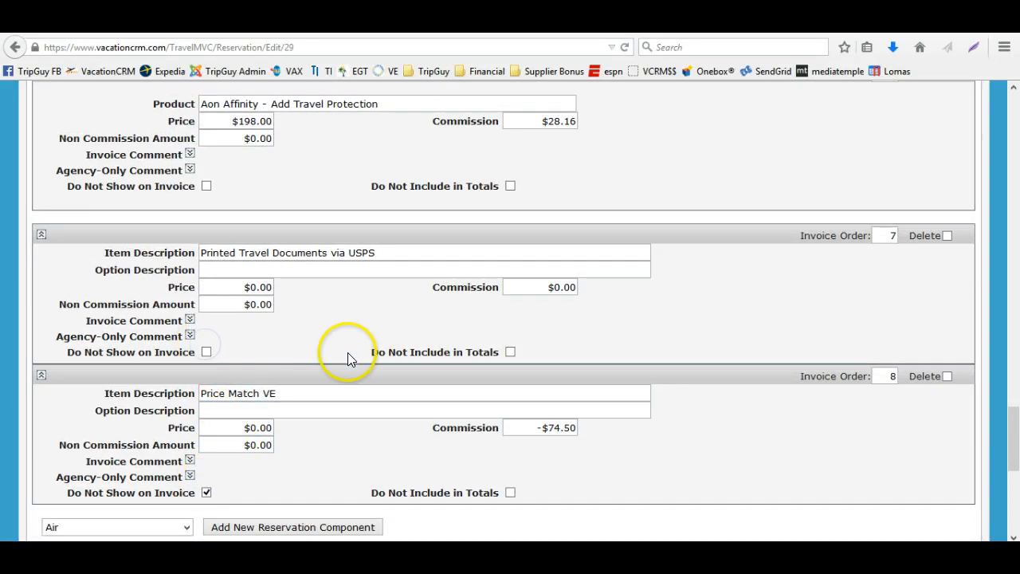
{"action": "left_click", "coordinate": [205, 351]}
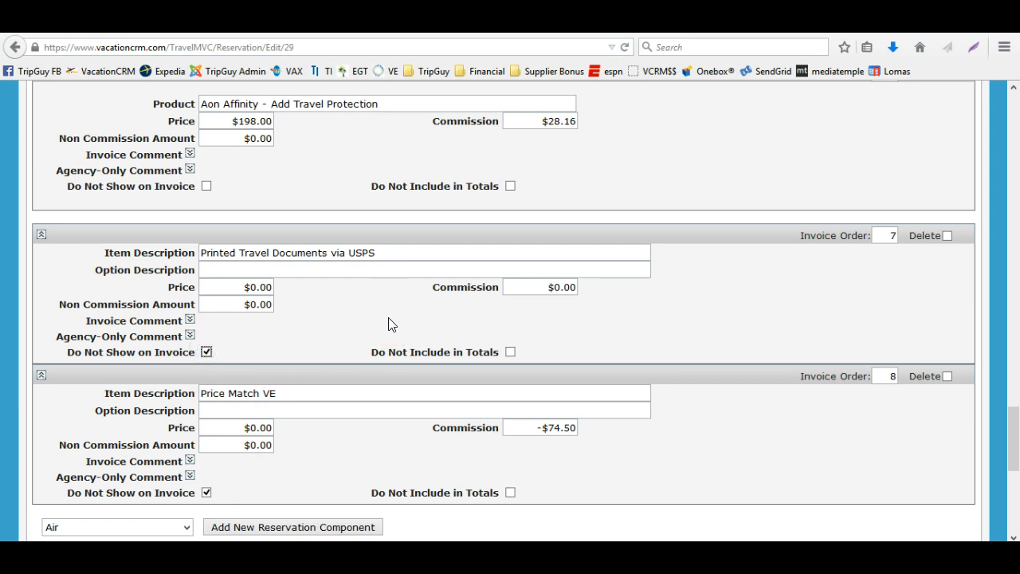
{"action": "left_click", "coordinate": [947, 235]}
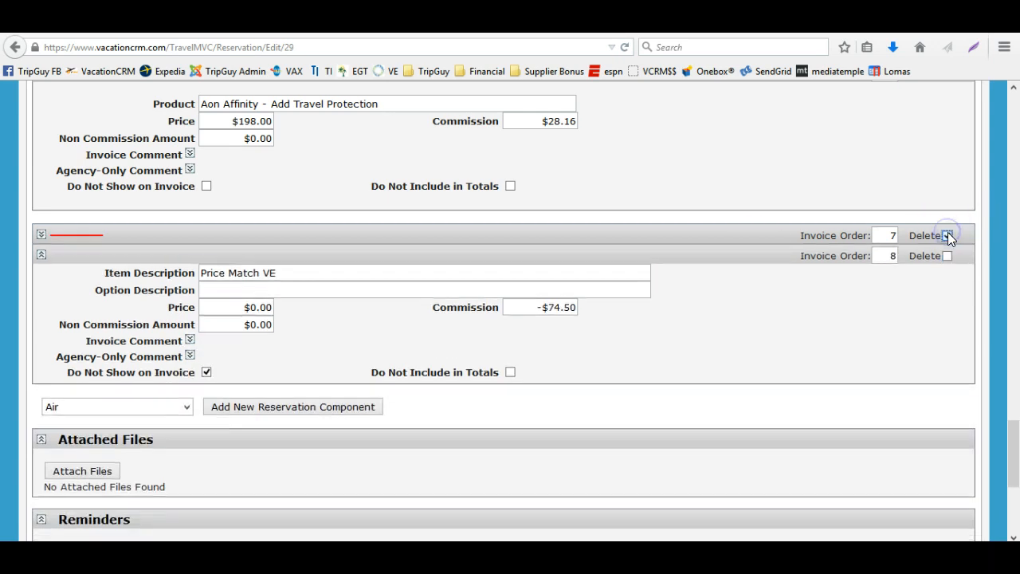
{"action": "left_click", "coordinate": [947, 235]}
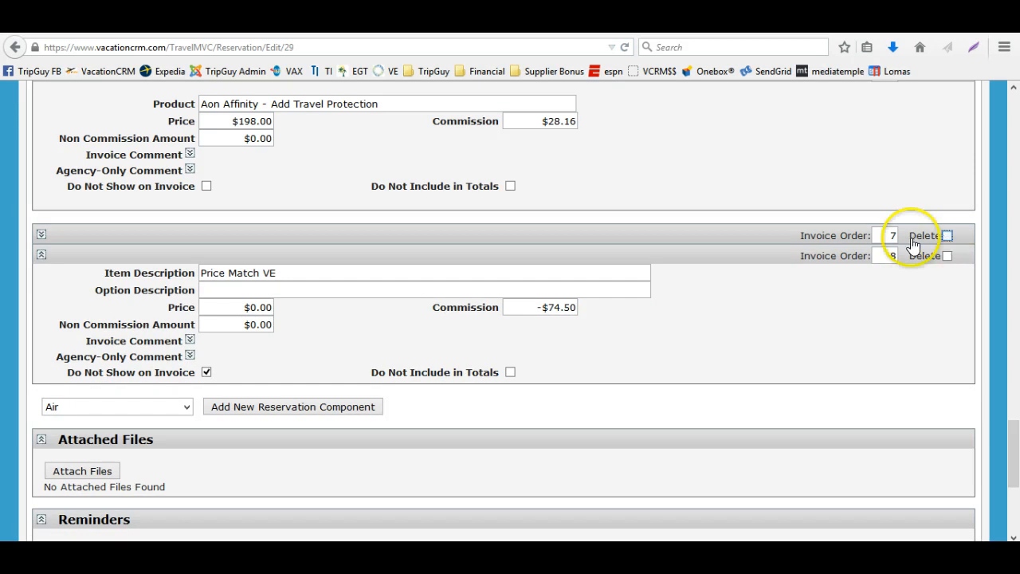
{"action": "left_click", "coordinate": [41, 233]}
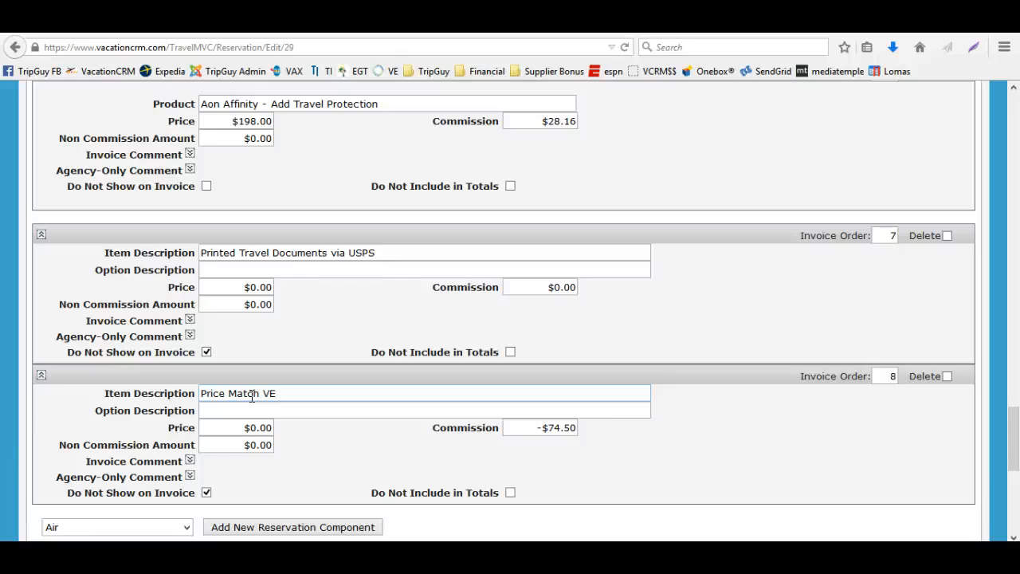
Add a new Transportation component to the reservation
{"action": "scroll", "coordinate": [262, 391], "scroll_direction": "up", "scroll_amount": 10}
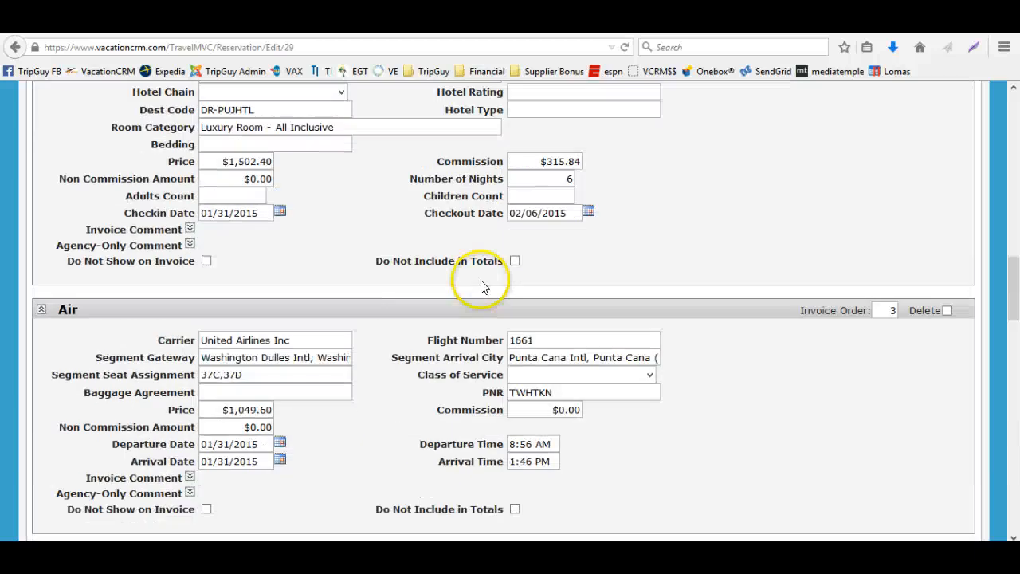
{"action": "scroll", "coordinate": [337, 357], "scroll_direction": "down", "scroll_amount": 15}
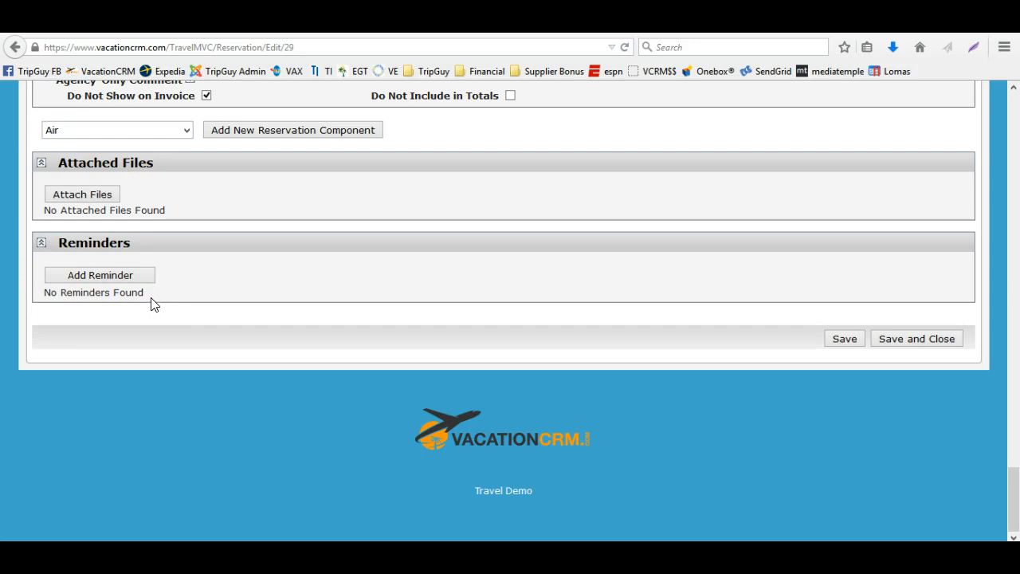
{"action": "scroll", "coordinate": [178, 307], "scroll_direction": "up", "scroll_amount": 5}
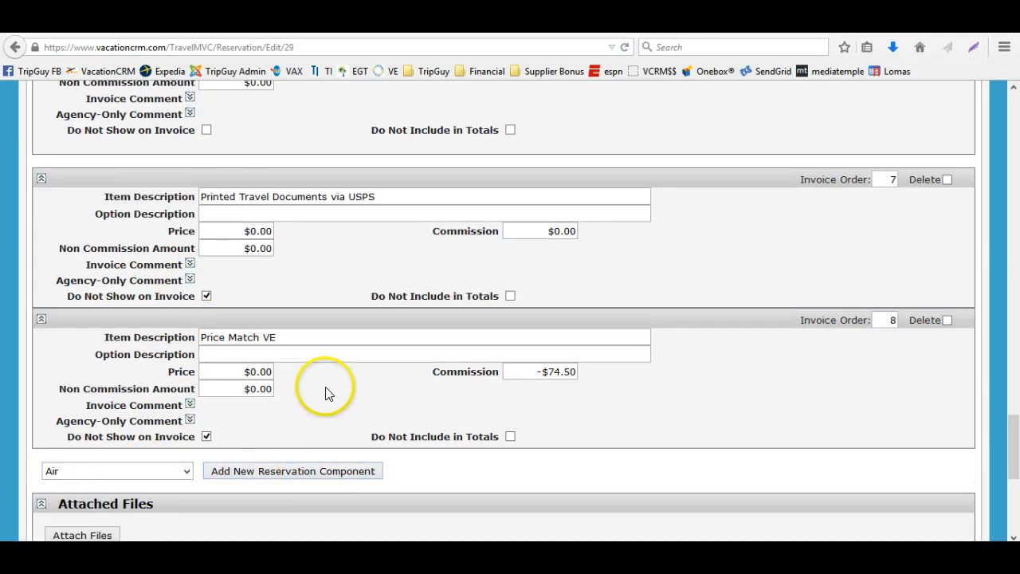
{"action": "left_click", "coordinate": [169, 470]}
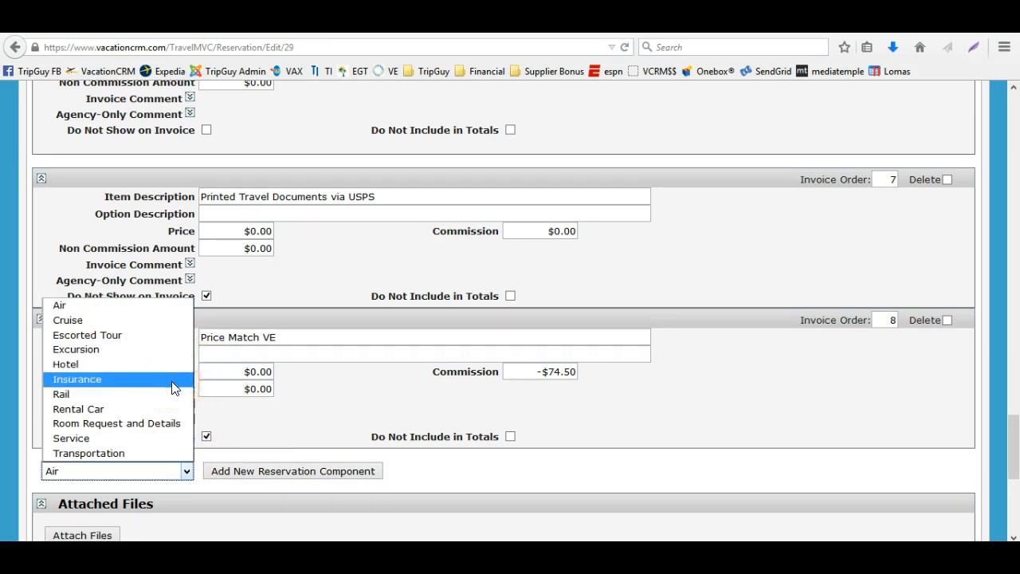
{"action": "left_click", "coordinate": [159, 452]}
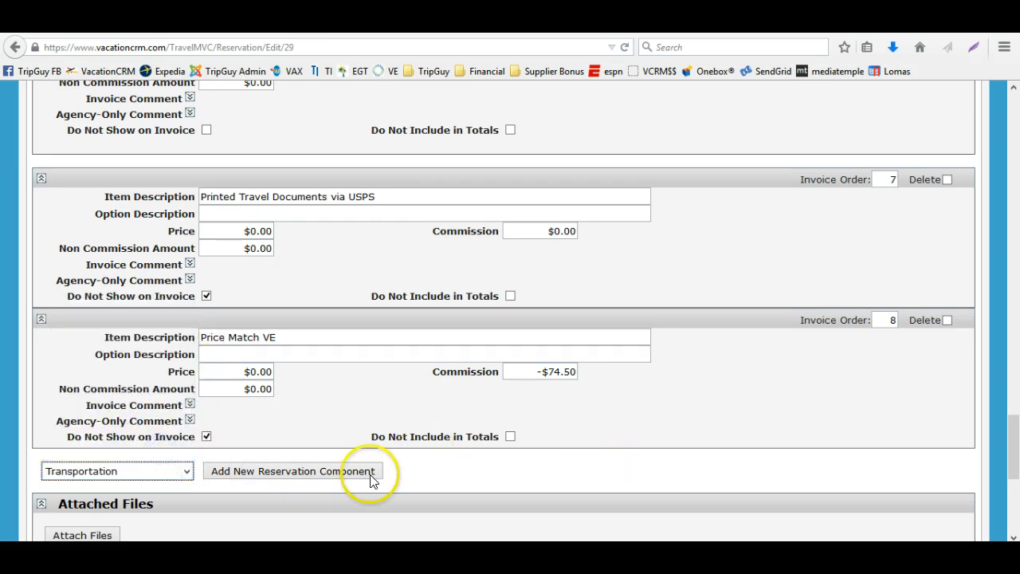
{"action": "left_click", "coordinate": [344, 477]}
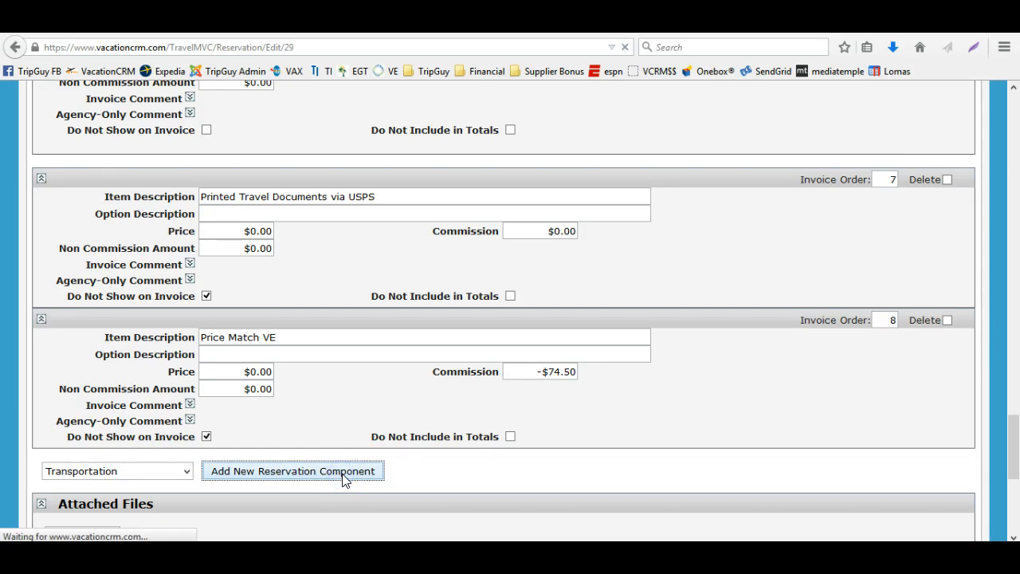
Enter the transfer description "Private Transfers" and transfer company "asdadfsasdfa"
{"action": "scroll", "coordinate": [360, 405], "scroll_direction": "down", "scroll_amount": 7}
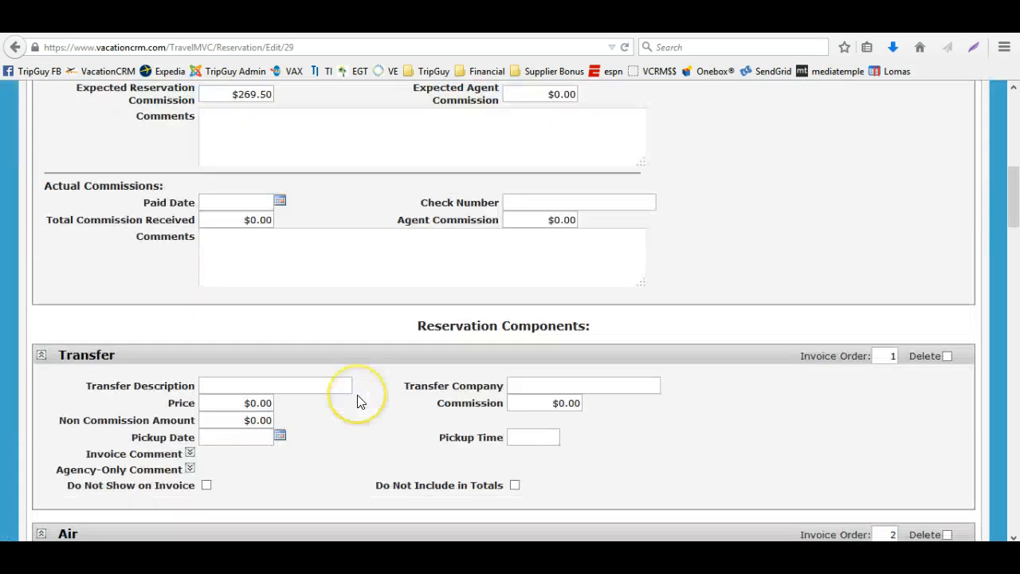
{"action": "scroll", "coordinate": [360, 402], "scroll_direction": "up", "scroll_amount": 2}
{"action": "scroll", "coordinate": [357, 400], "scroll_direction": "down", "scroll_amount": 3}
{"action": "left_click", "coordinate": [267, 376]}
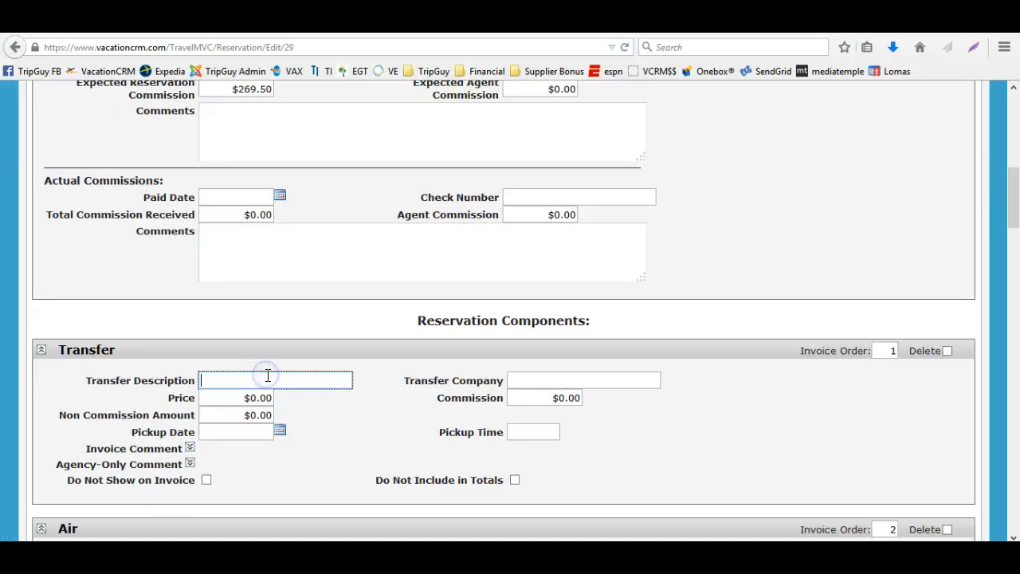
{"action": "type", "text": "Private Transfers"}
{"action": "key", "text": "Tab"}
{"action": "type", "text": "asdadfsasdfa"}
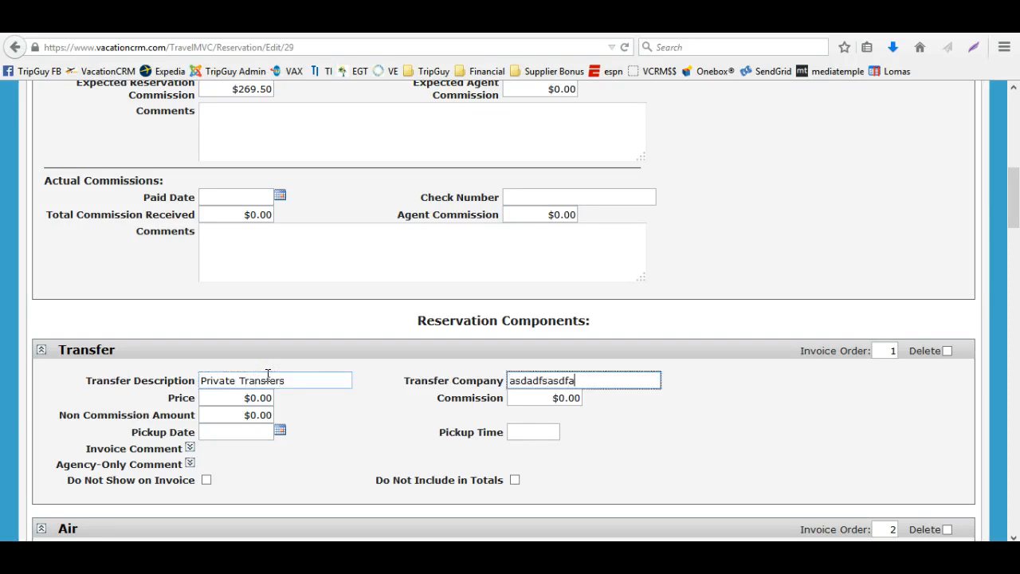
{"action": "key", "text": "Tab"}
Set the transfer price to $150.00 and the pickup date to 02/24/2015
{"action": "scroll", "coordinate": [268, 373], "scroll_direction": "down", "scroll_amount": 3}
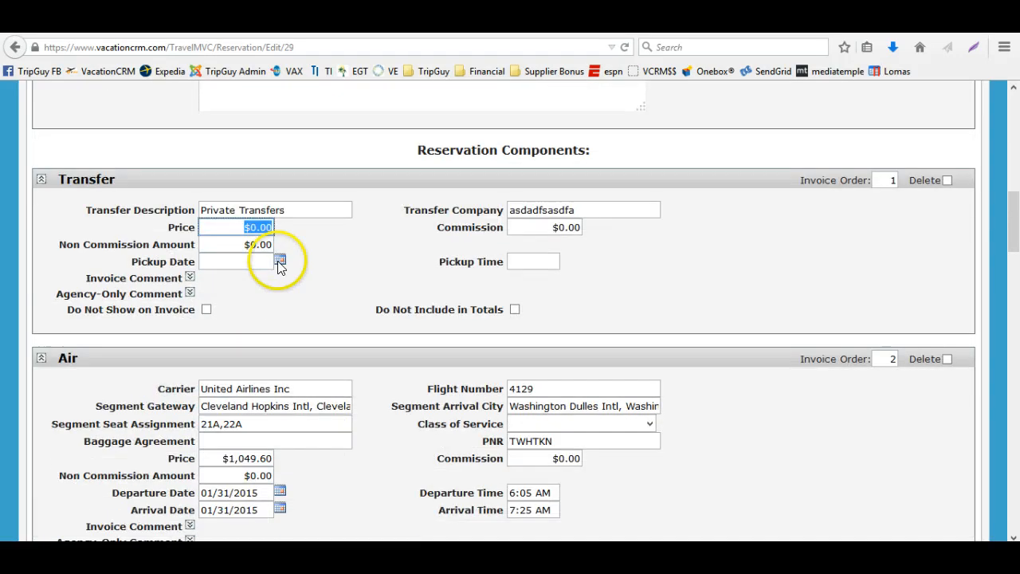
{"action": "key", "text": "BackSpace"}
{"action": "type", "text": "150"}
{"action": "key", "text": "Tab"}
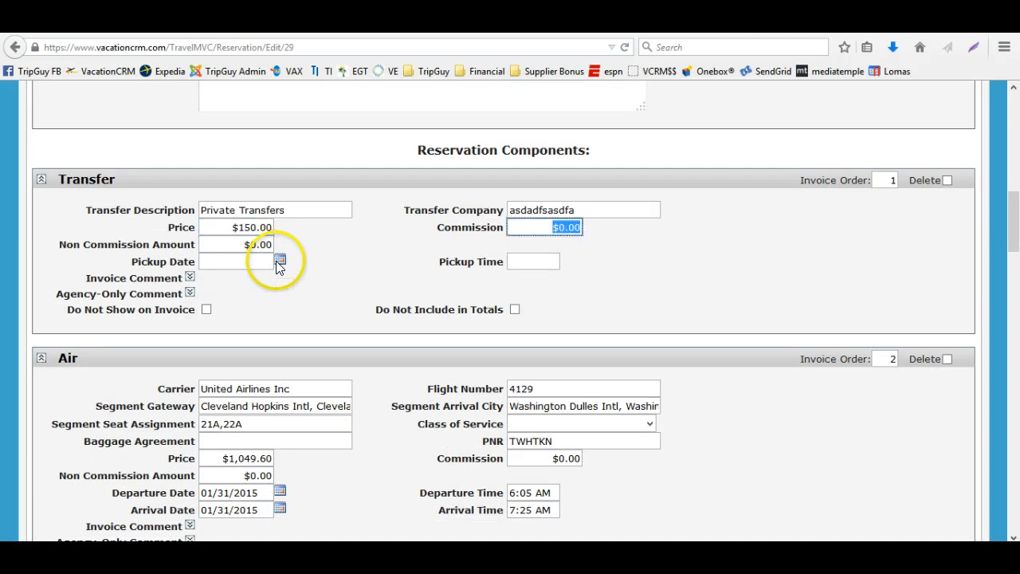
{"action": "left_click", "coordinate": [279, 263]}
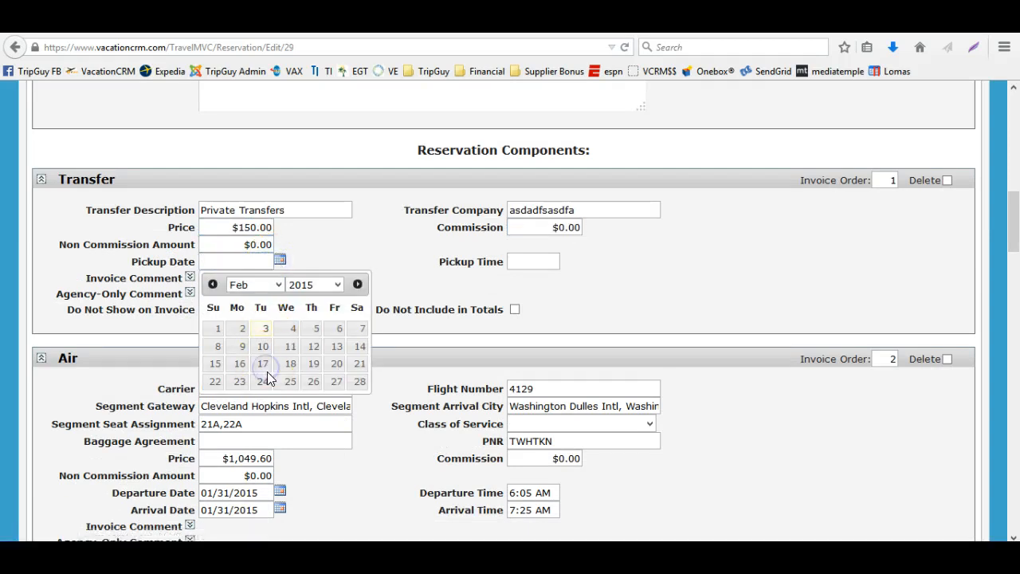
{"action": "left_click", "coordinate": [262, 379]}
Set the transfer's invoice order to 2 and save the reservation
{"action": "double_click", "coordinate": [892, 181]}
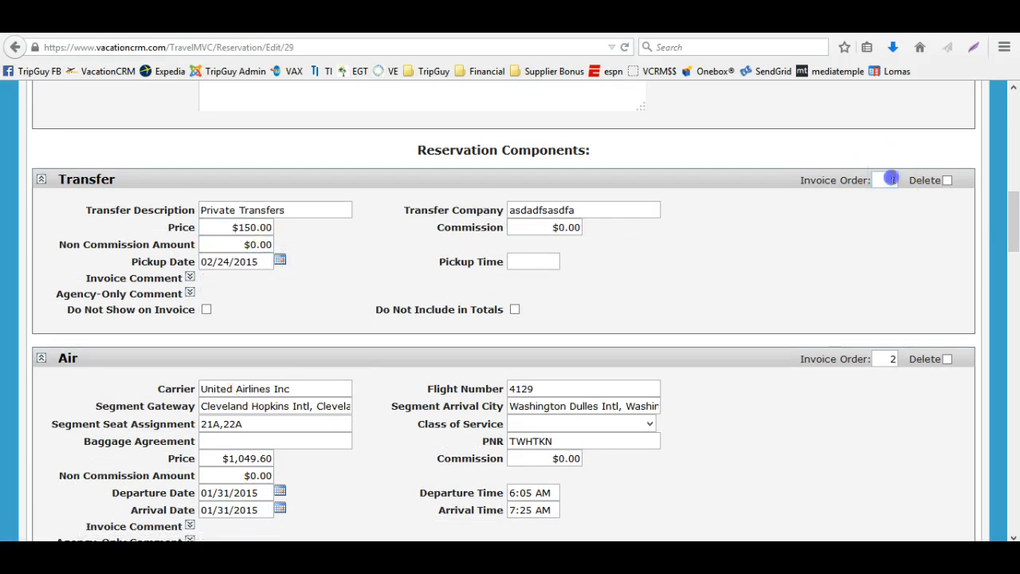
{"action": "type", "text": "2"}
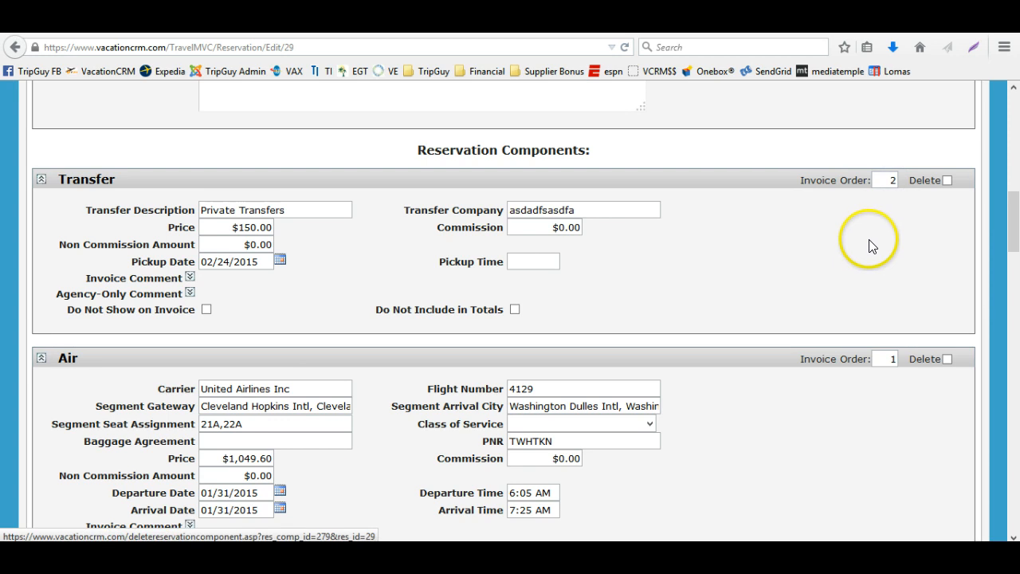
{"action": "scroll", "coordinate": [868, 252], "scroll_direction": "up", "scroll_amount": 4}
{"action": "scroll", "coordinate": [869, 252], "scroll_direction": "up", "scroll_amount": 5}
{"action": "left_click", "coordinate": [844, 260]}
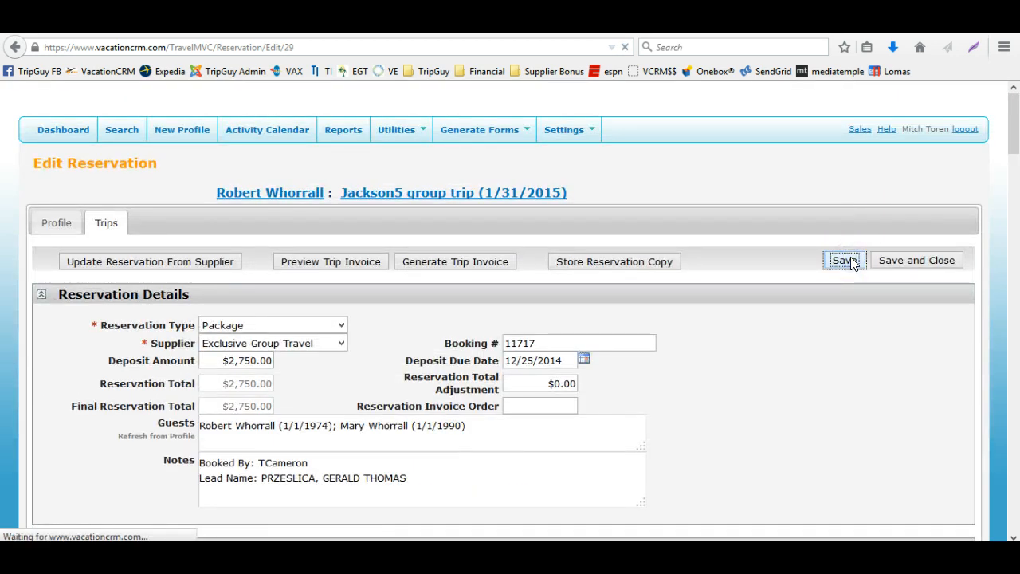
Review the order of the reservation's components down to the Price Match VE item
{"action": "scroll", "coordinate": [851, 263], "scroll_direction": "down", "scroll_amount": 10}
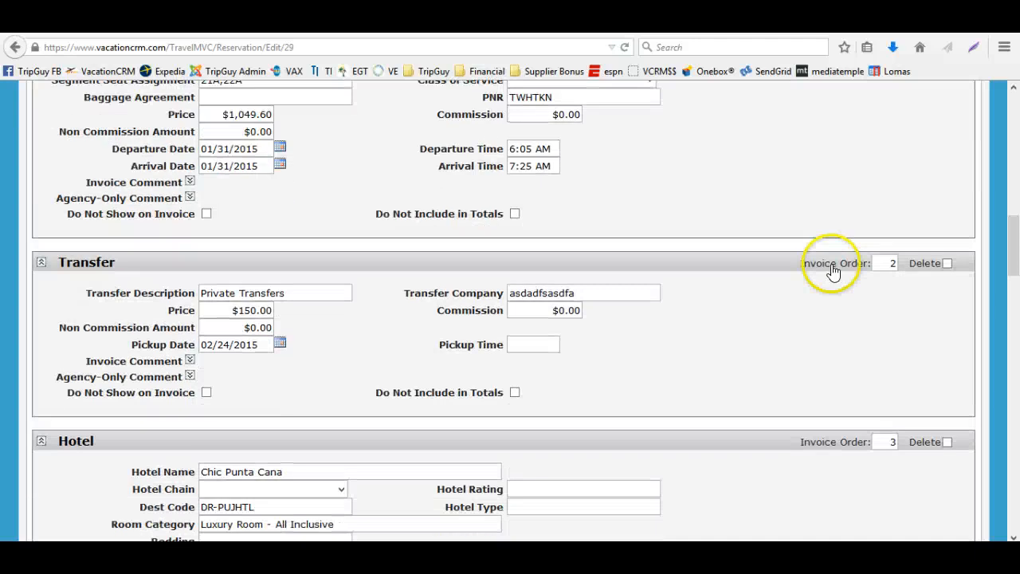
{"action": "scroll", "coordinate": [829, 271], "scroll_direction": "down", "scroll_amount": 10}
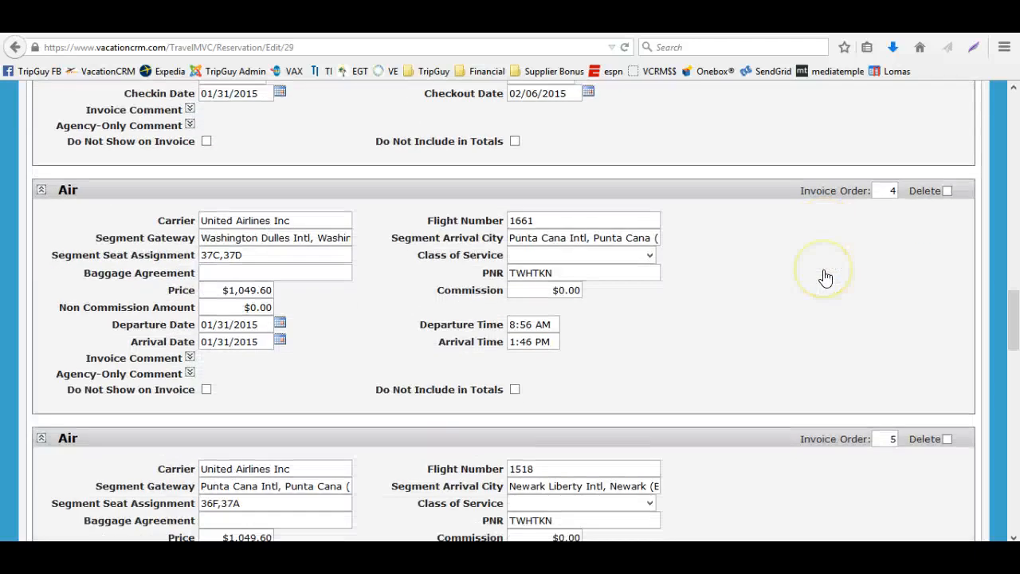
{"action": "scroll", "coordinate": [825, 277], "scroll_direction": "down", "scroll_amount": 2}
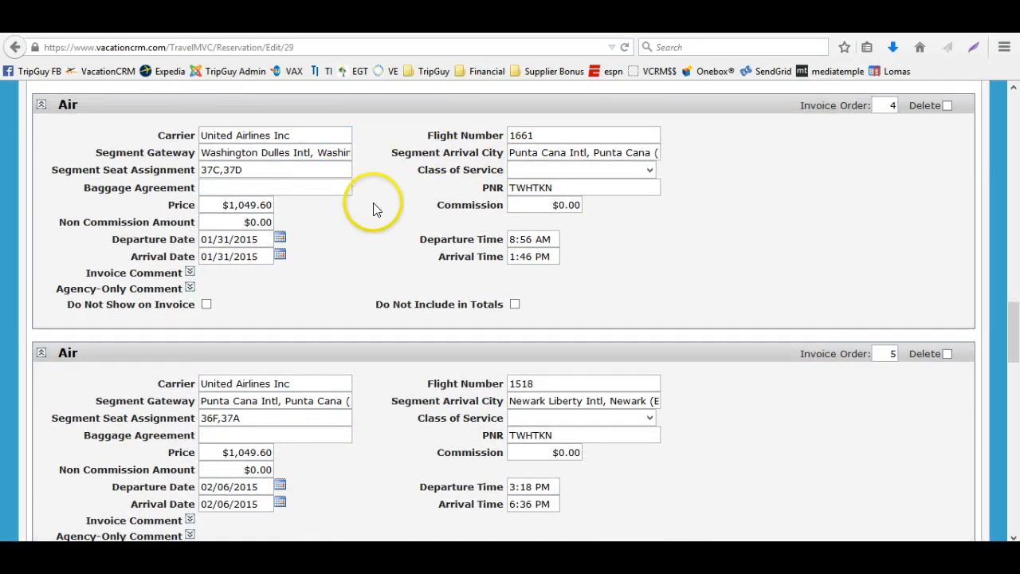
{"action": "scroll", "coordinate": [378, 205], "scroll_direction": "down", "scroll_amount": 3}
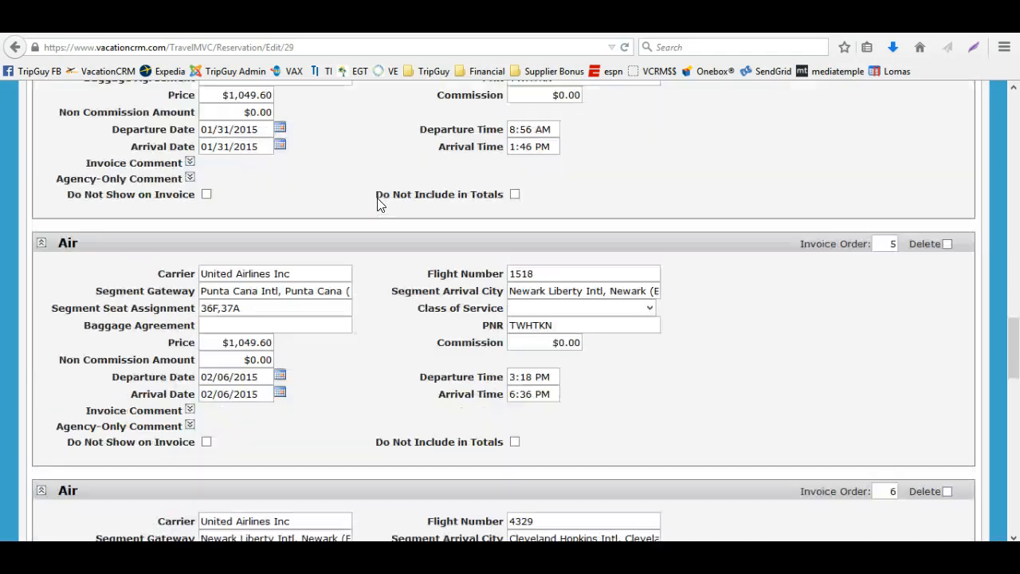
{"action": "scroll", "coordinate": [379, 205], "scroll_direction": "down", "scroll_amount": 15}
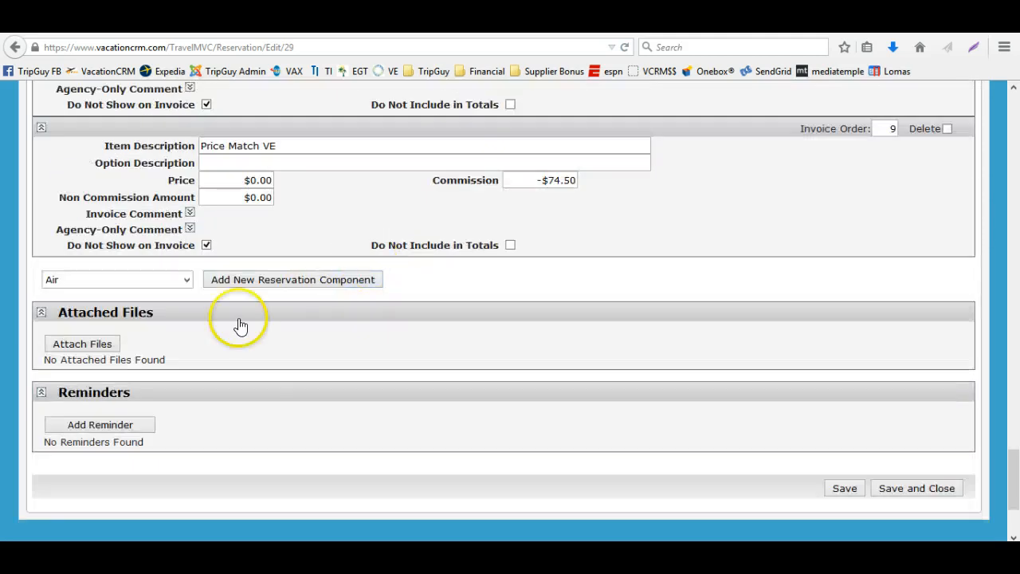
{"action": "left_click", "coordinate": [149, 280]}
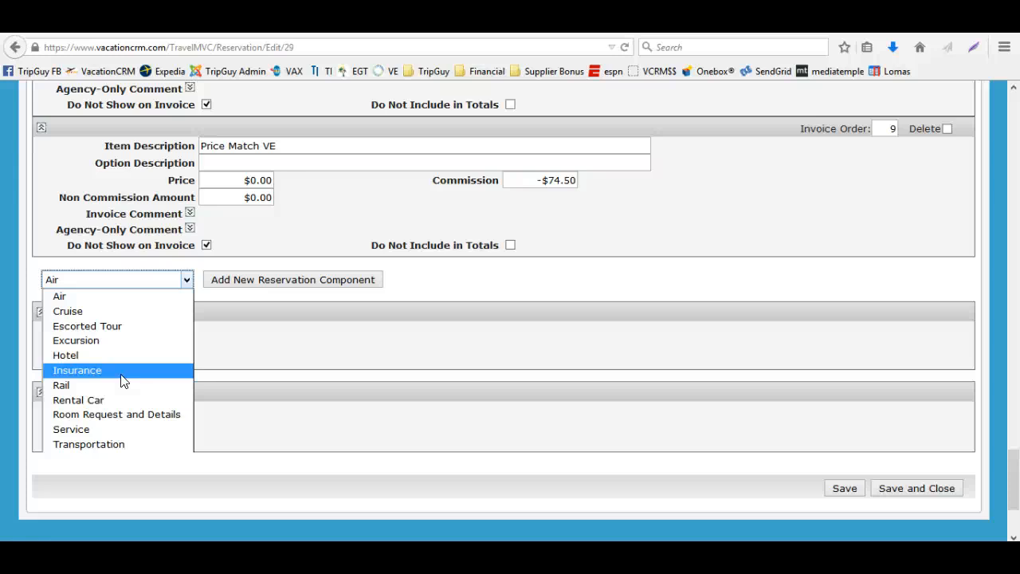
{"action": "left_click", "coordinate": [133, 444]}
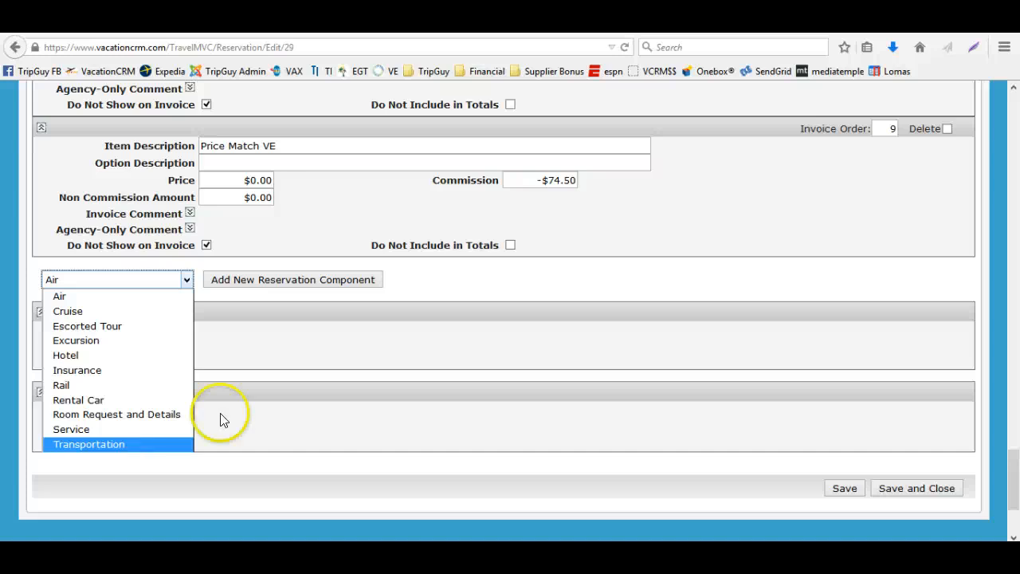
{"action": "left_click", "coordinate": [336, 407]}
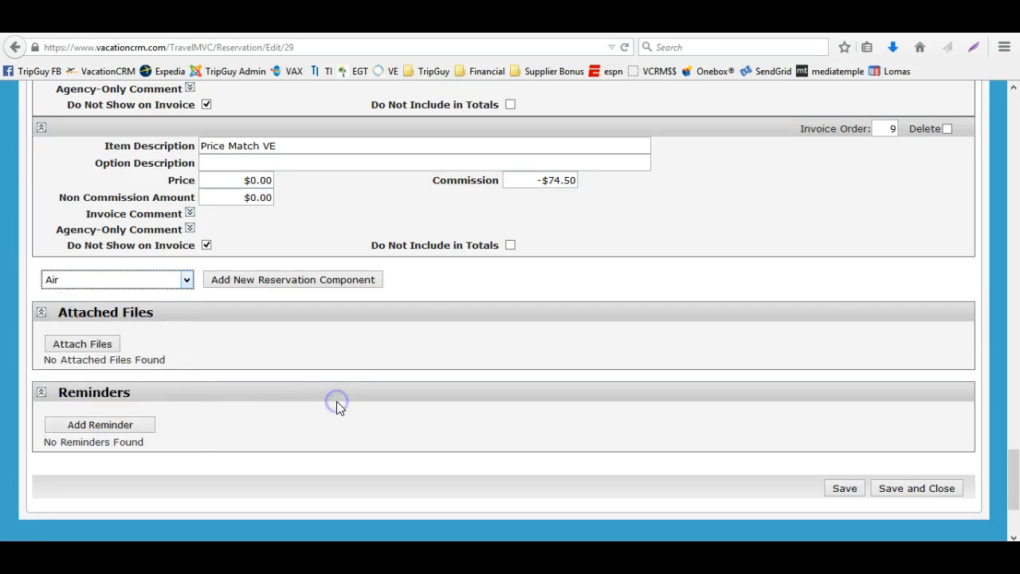
Save and close the reservation to return to the trip
{"action": "scroll", "coordinate": [399, 353], "scroll_direction": "up", "scroll_amount": 10}
{"action": "scroll", "coordinate": [465, 307], "scroll_direction": "up", "scroll_amount": 15}
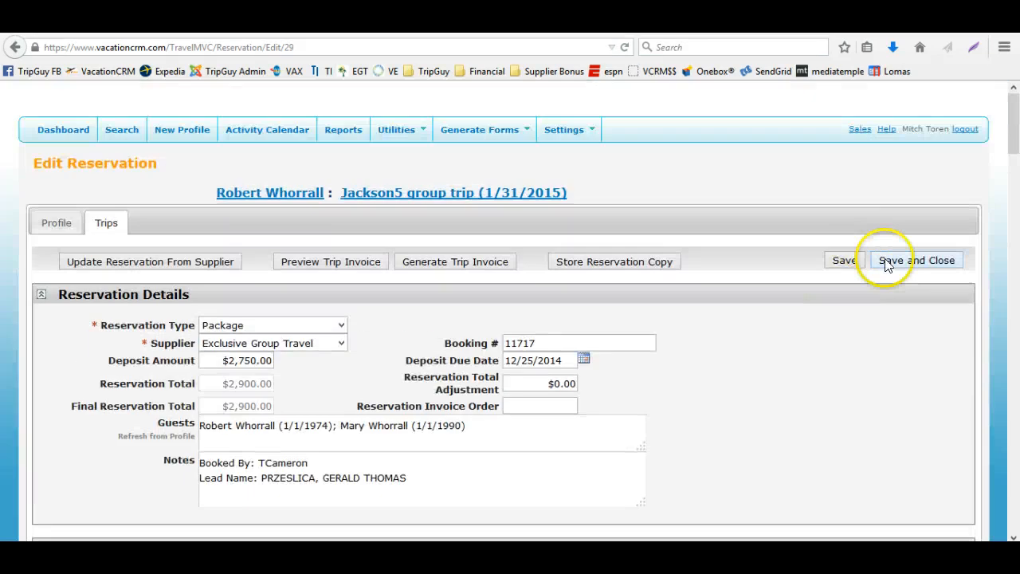
{"action": "left_click", "coordinate": [887, 264]}
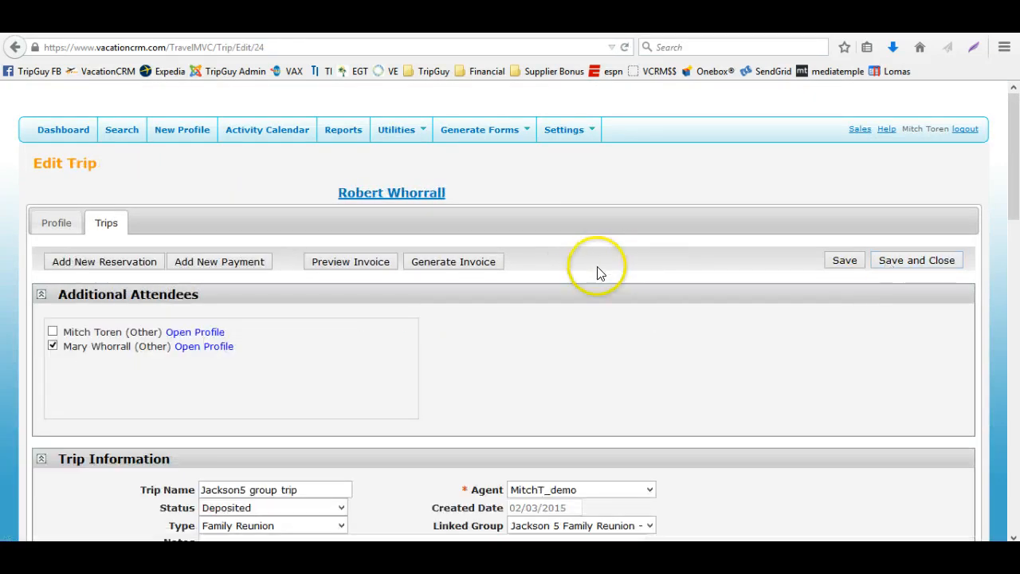
Preview the trip invoice, opening the PDF with Adobe Reader
{"action": "scroll", "coordinate": [590, 274], "scroll_direction": "down", "scroll_amount": 3}
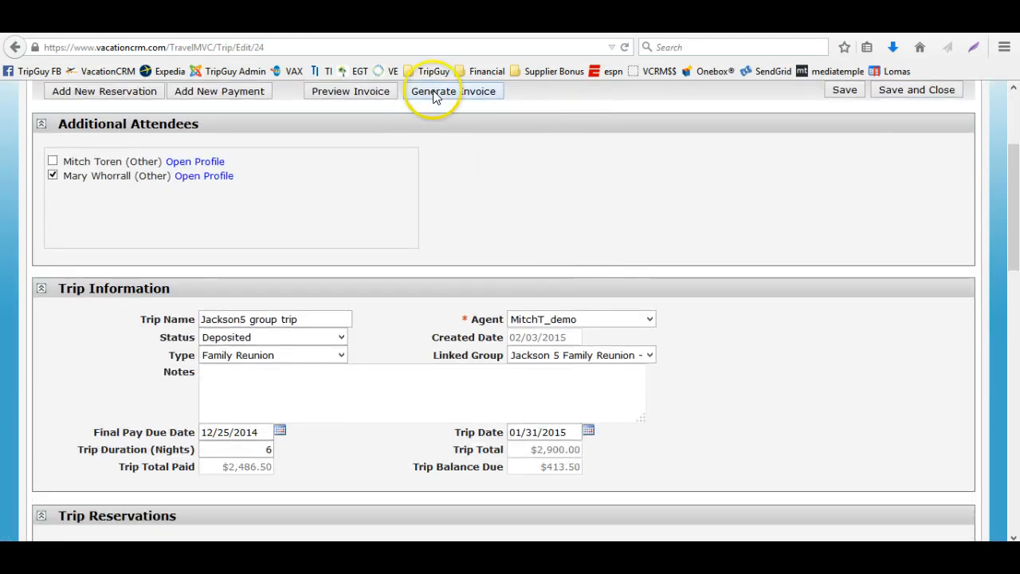
{"action": "left_click", "coordinate": [382, 94]}
{"action": "left_click", "coordinate": [421, 269]}
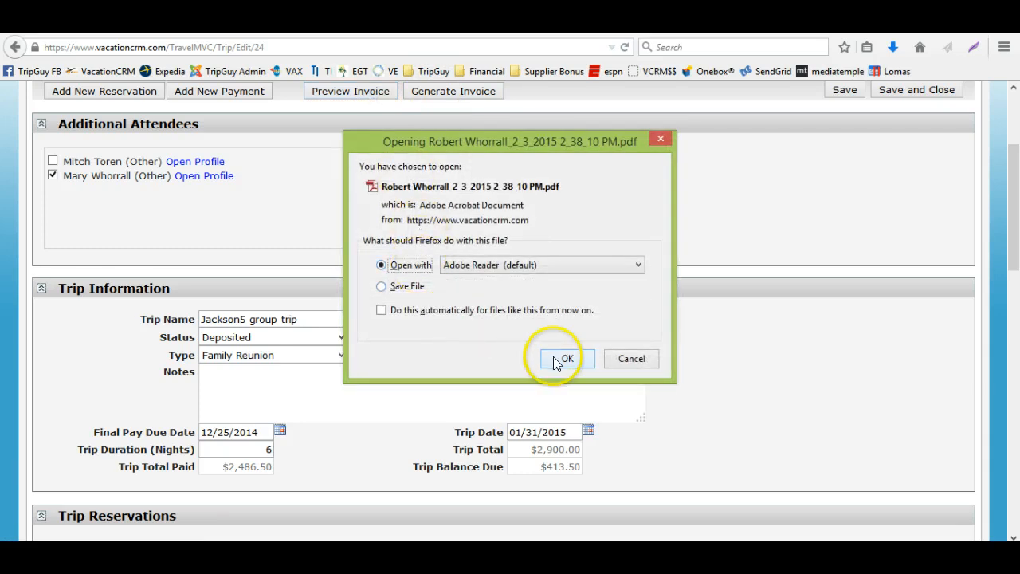
{"action": "left_click", "coordinate": [556, 357]}
Zoom in and read through the invoice's flight, transportation and hotel sections
{"action": "left_click", "coordinate": [444, 239]}
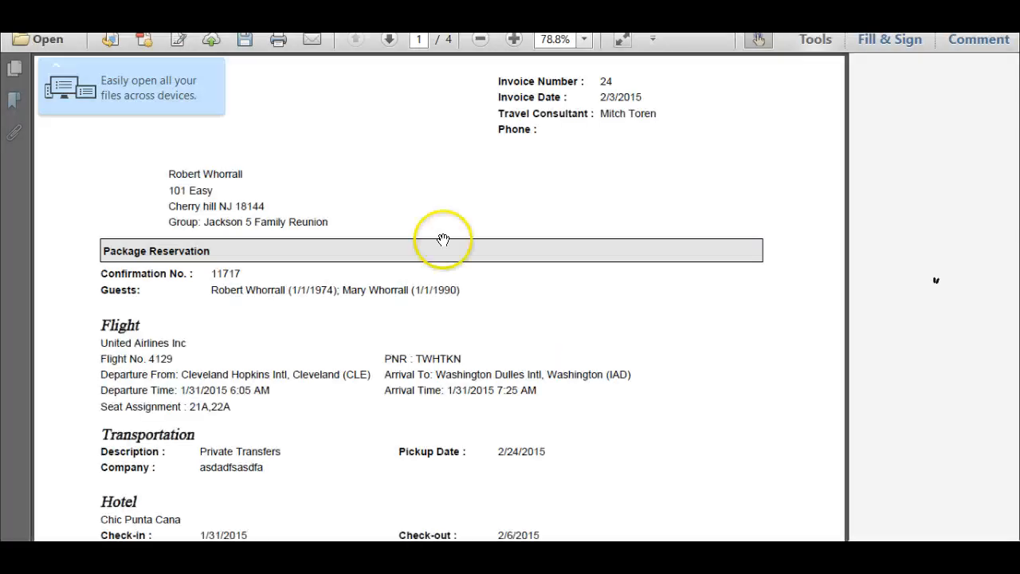
{"action": "left_click", "coordinate": [206, 209]}
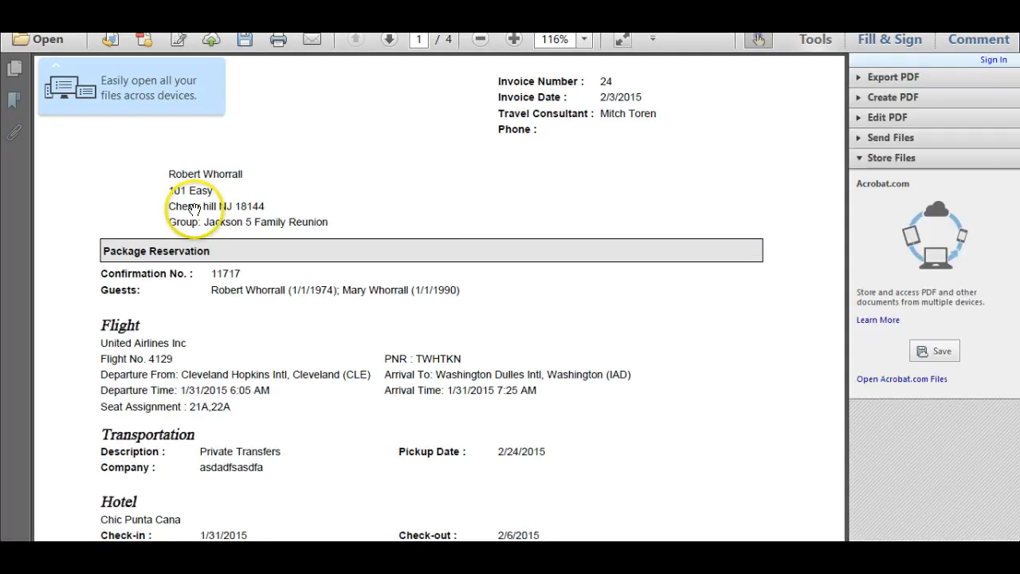
{"action": "scroll", "coordinate": [295, 243], "scroll_direction": "down", "scroll_amount": 1}
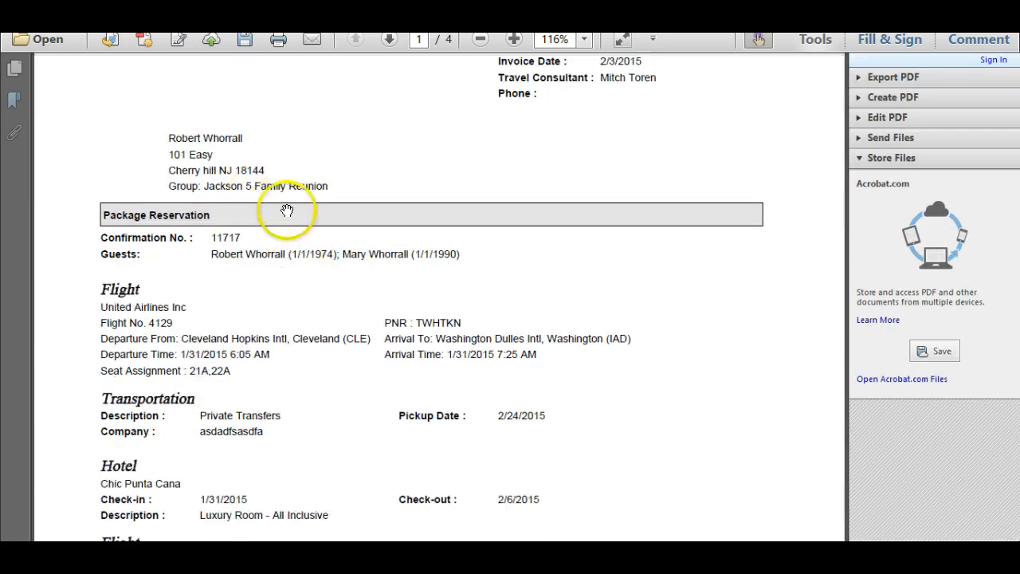
{"action": "scroll", "coordinate": [332, 235], "scroll_direction": "down", "scroll_amount": 5}
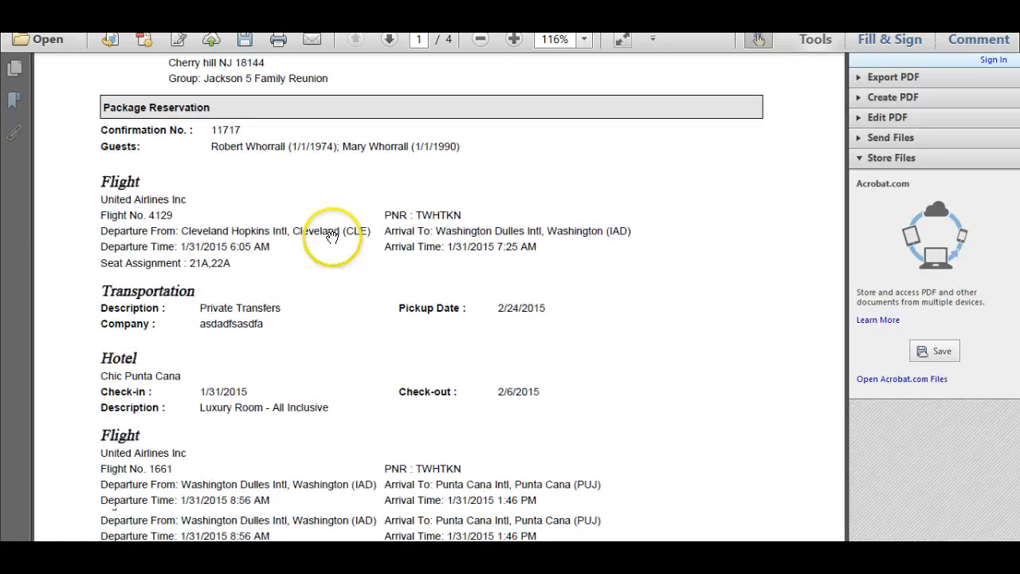
{"action": "scroll", "coordinate": [329, 271], "scroll_direction": "down", "scroll_amount": 3}
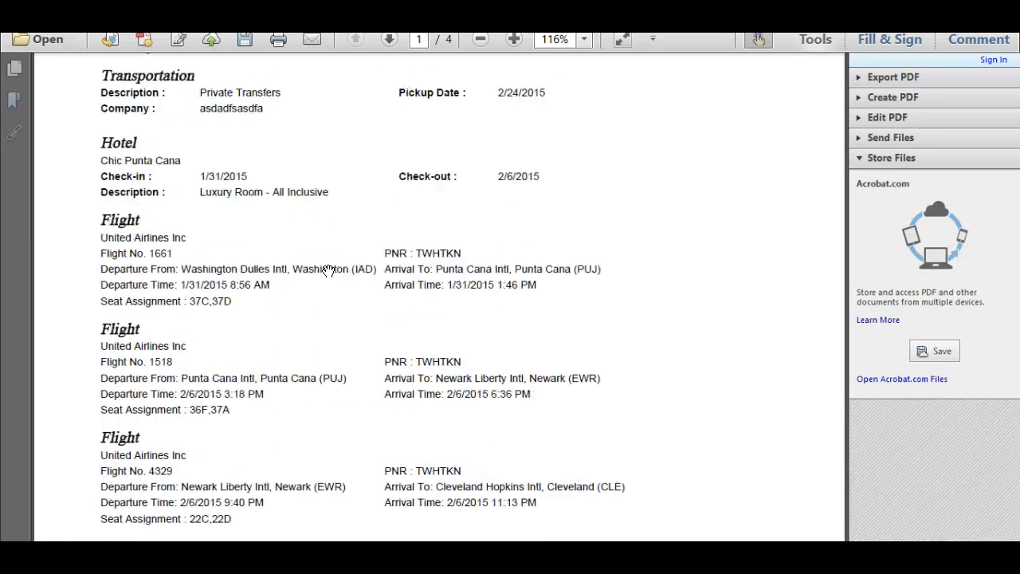
Read through the rest of the invoice down to the insurance and payment totals, then close the PDF without saving
{"action": "scroll", "coordinate": [328, 271], "scroll_direction": "down", "scroll_amount": 15}
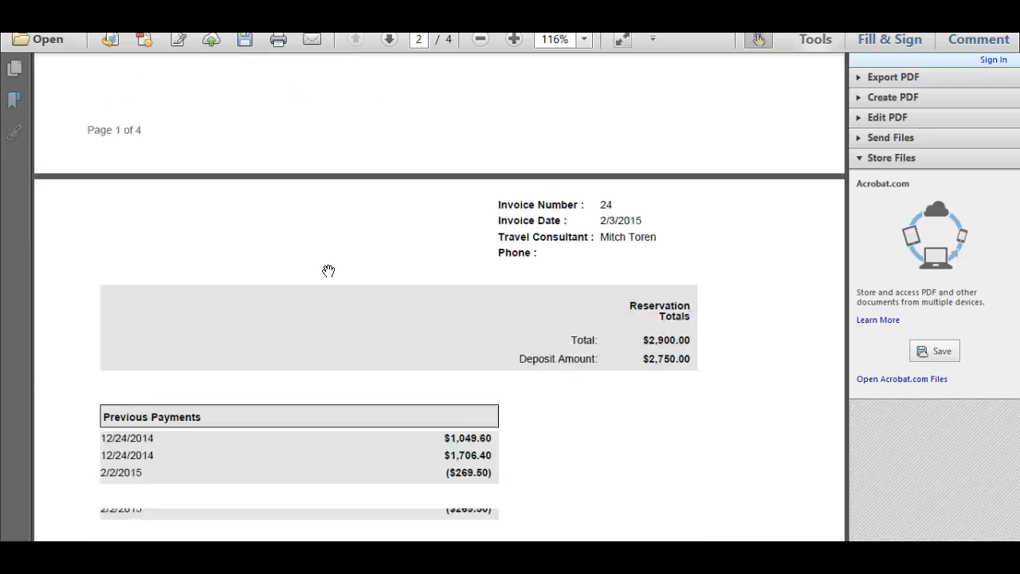
{"action": "scroll", "coordinate": [328, 271], "scroll_direction": "down", "scroll_amount": 3}
{"action": "scroll", "coordinate": [328, 271], "scroll_direction": "up", "scroll_amount": 7}
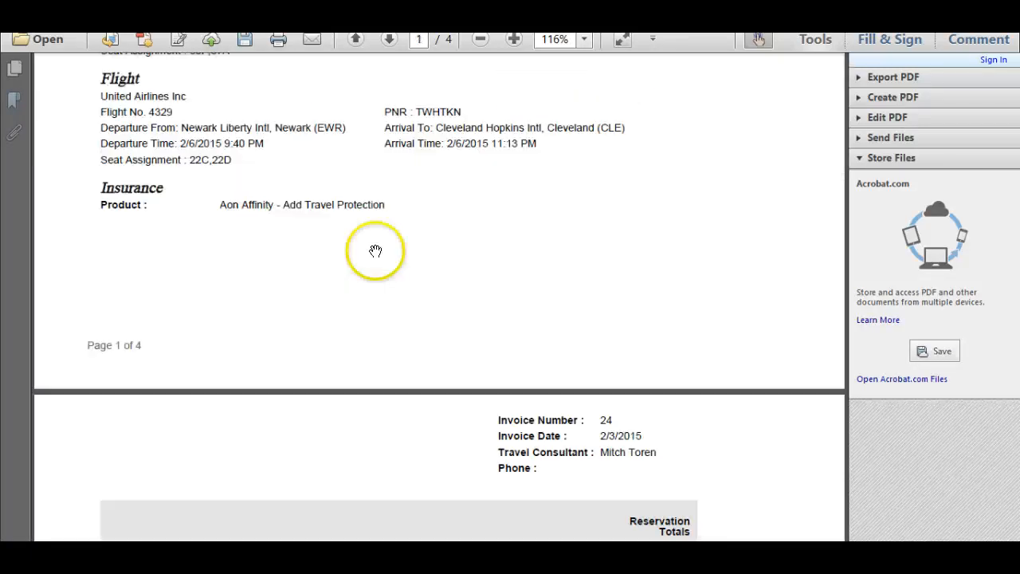
{"action": "scroll", "coordinate": [508, 228], "scroll_direction": "up", "scroll_amount": 13}
{"action": "scroll", "coordinate": [553, 207], "scroll_direction": "up", "scroll_amount": 5}
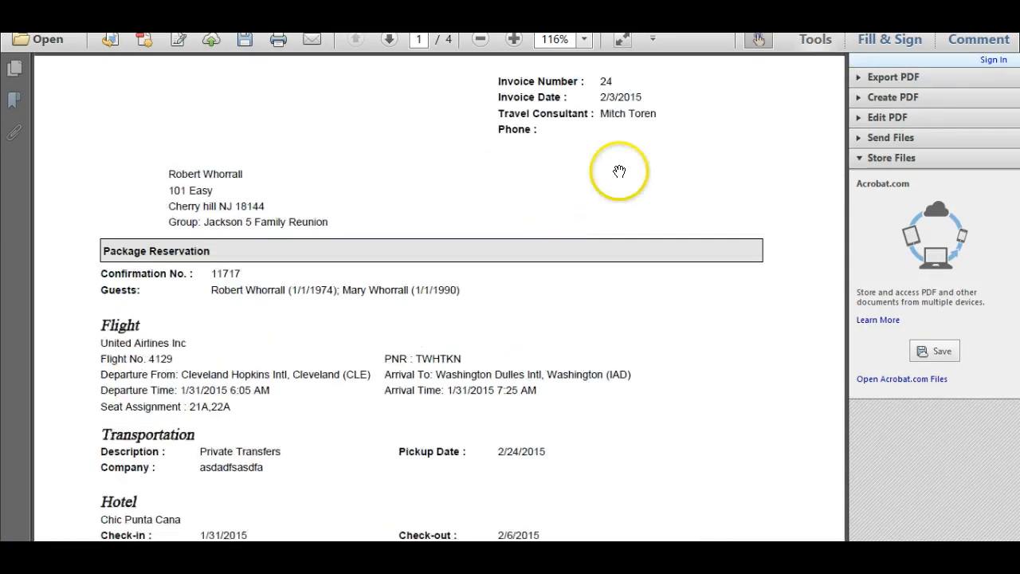
{"action": "key", "text": "ctrl+w"}
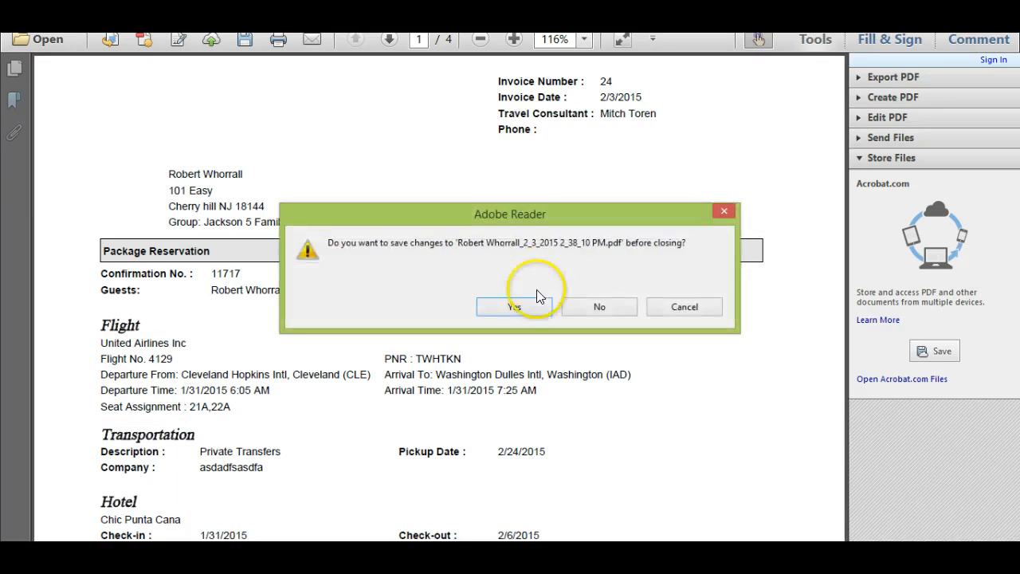
{"action": "left_click", "coordinate": [597, 305]}
Review the trip's information, reservations, payments, invoices and reminders sections
{"action": "scroll", "coordinate": [604, 311], "scroll_direction": "down", "scroll_amount": 3}
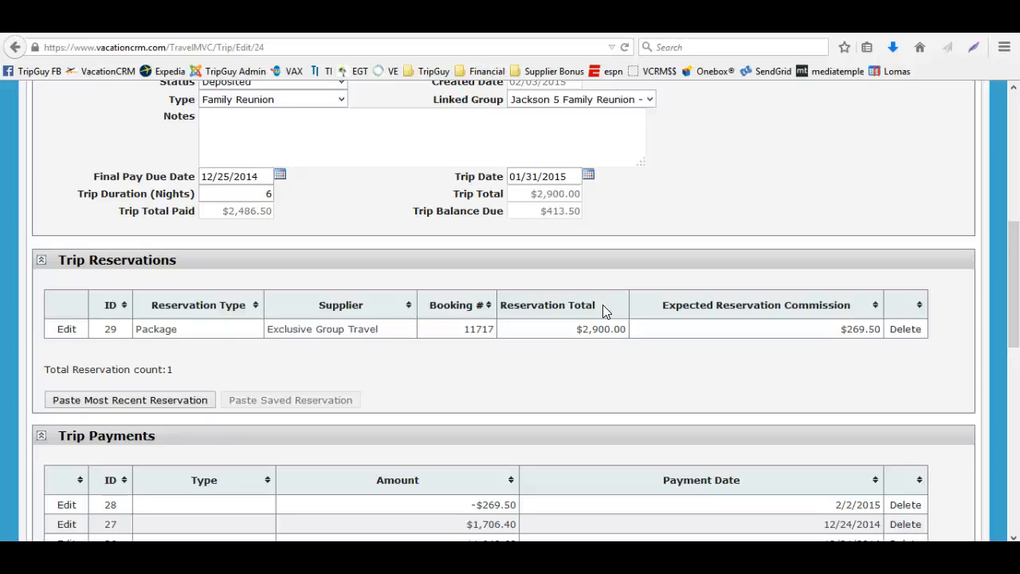
{"action": "scroll", "coordinate": [603, 305], "scroll_direction": "up", "scroll_amount": 2}
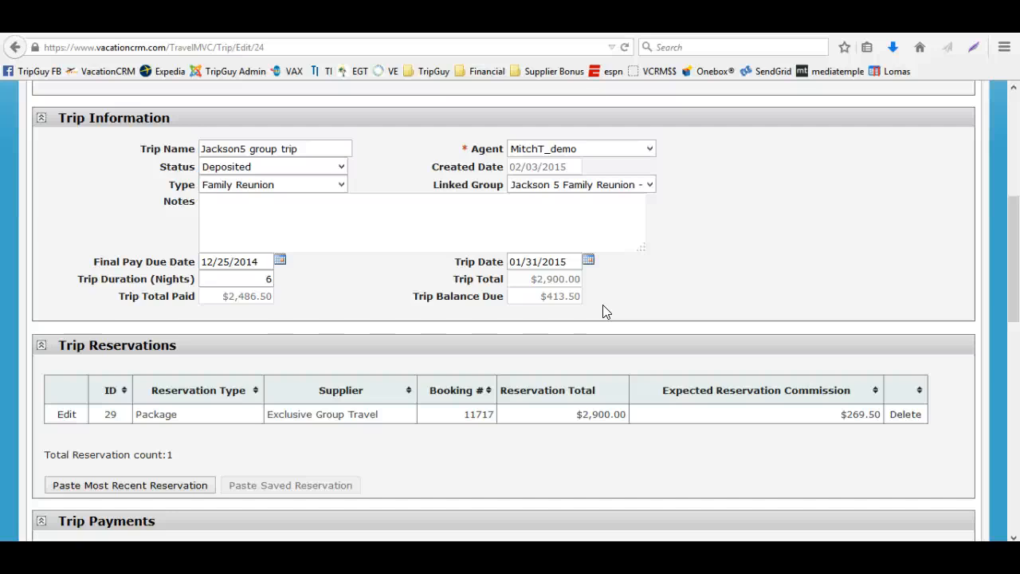
{"action": "scroll", "coordinate": [551, 385], "scroll_direction": "down", "scroll_amount": 4}
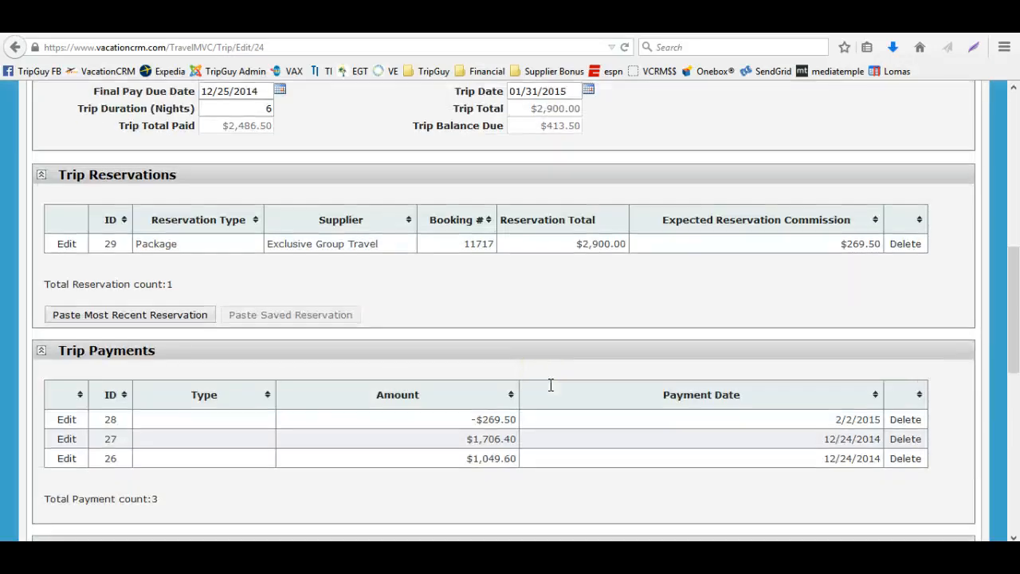
{"action": "scroll", "coordinate": [551, 385], "scroll_direction": "up", "scroll_amount": 6}
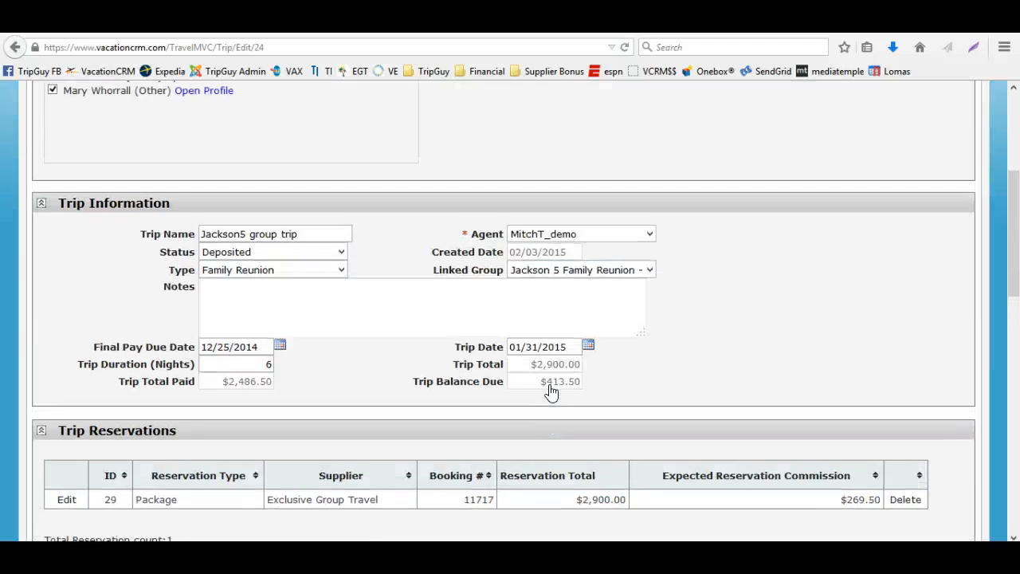
{"action": "scroll", "coordinate": [551, 391], "scroll_direction": "up", "scroll_amount": 6}
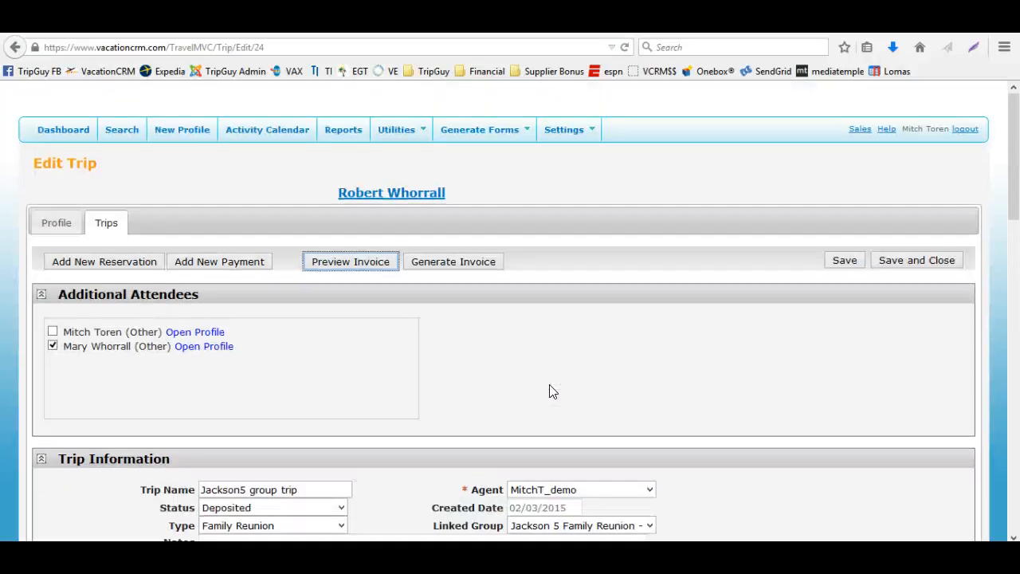
{"action": "scroll", "coordinate": [549, 392], "scroll_direction": "down", "scroll_amount": 15}
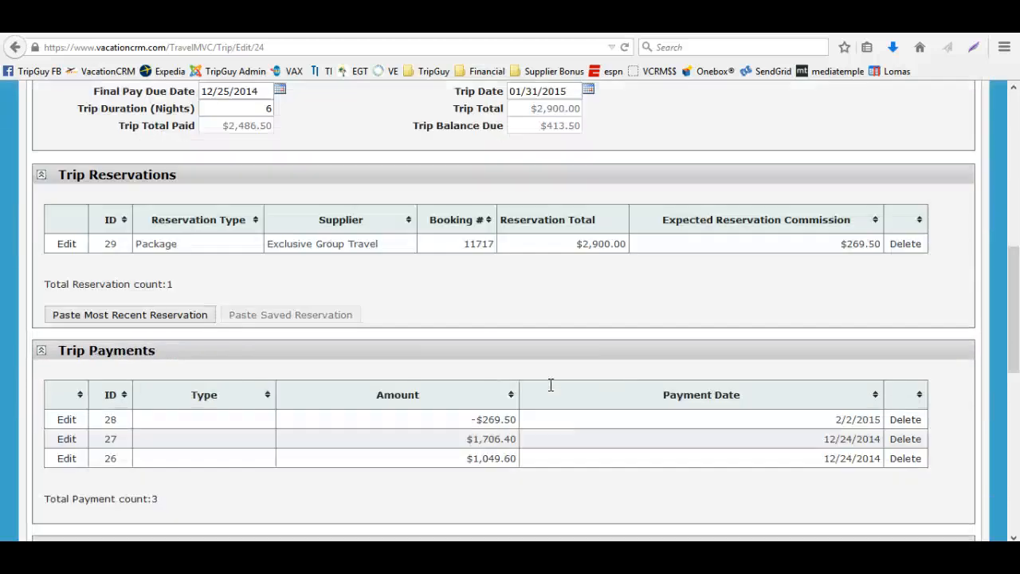
{"action": "scroll", "coordinate": [510, 387], "scroll_direction": "up", "scroll_amount": 11}
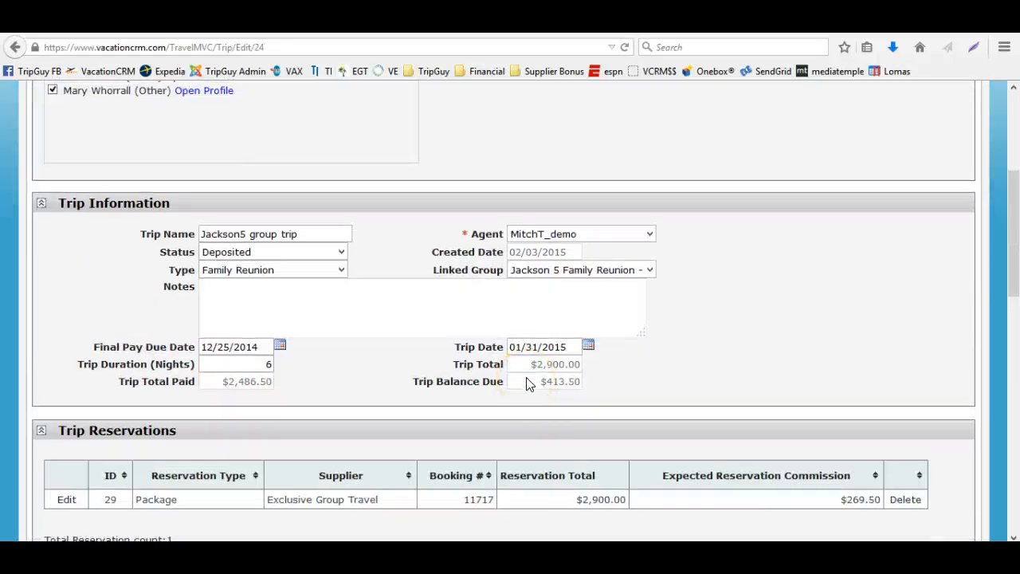
{"action": "scroll", "coordinate": [526, 384], "scroll_direction": "up", "scroll_amount": 4}
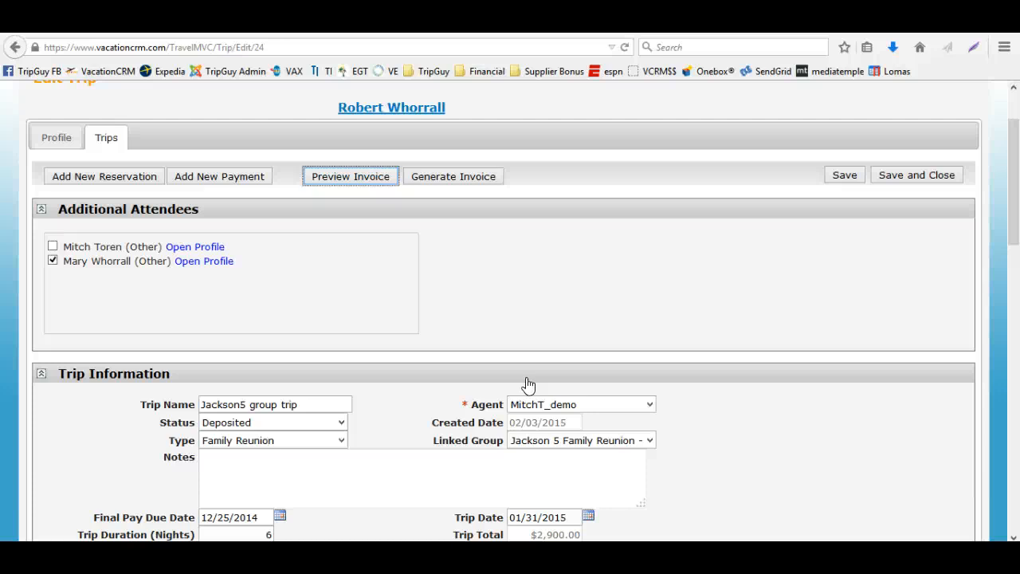
{"action": "scroll", "coordinate": [526, 378], "scroll_direction": "down", "scroll_amount": 20}
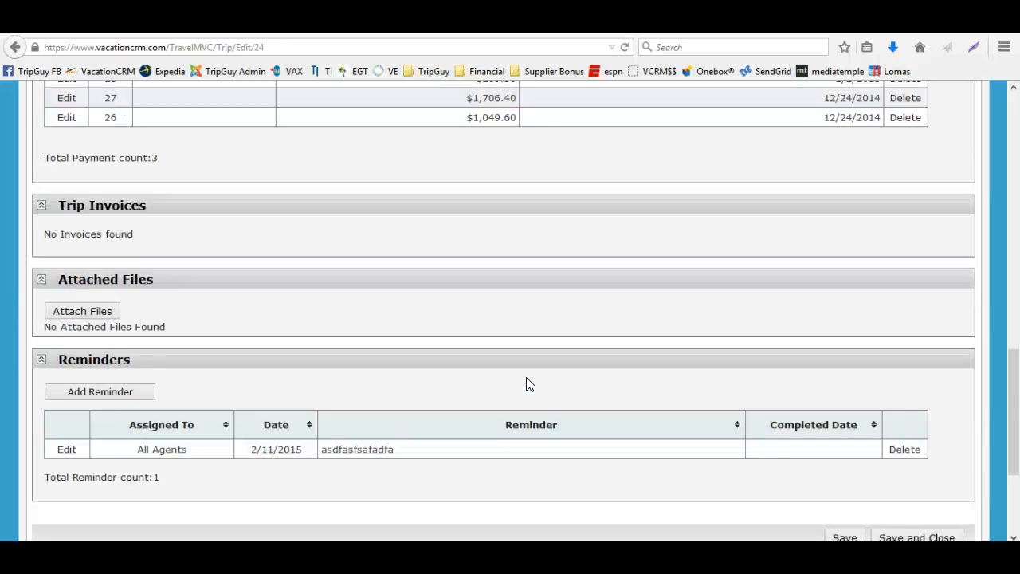
{"action": "scroll", "coordinate": [526, 384], "scroll_direction": "down", "scroll_amount": 3}
{"action": "scroll", "coordinate": [526, 384], "scroll_direction": "up", "scroll_amount": 15}
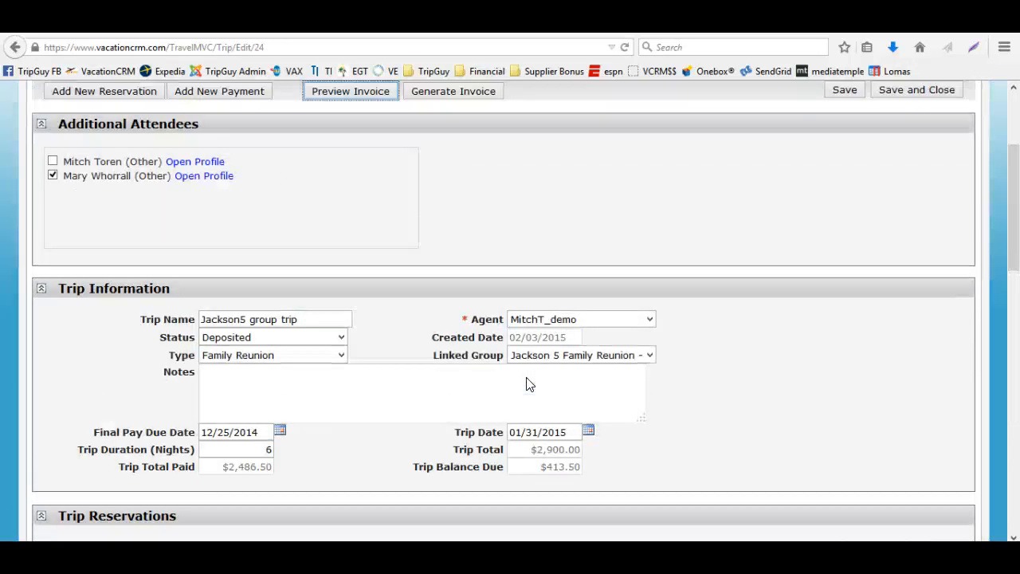
{"action": "scroll", "coordinate": [526, 384], "scroll_direction": "up", "scroll_amount": 4}
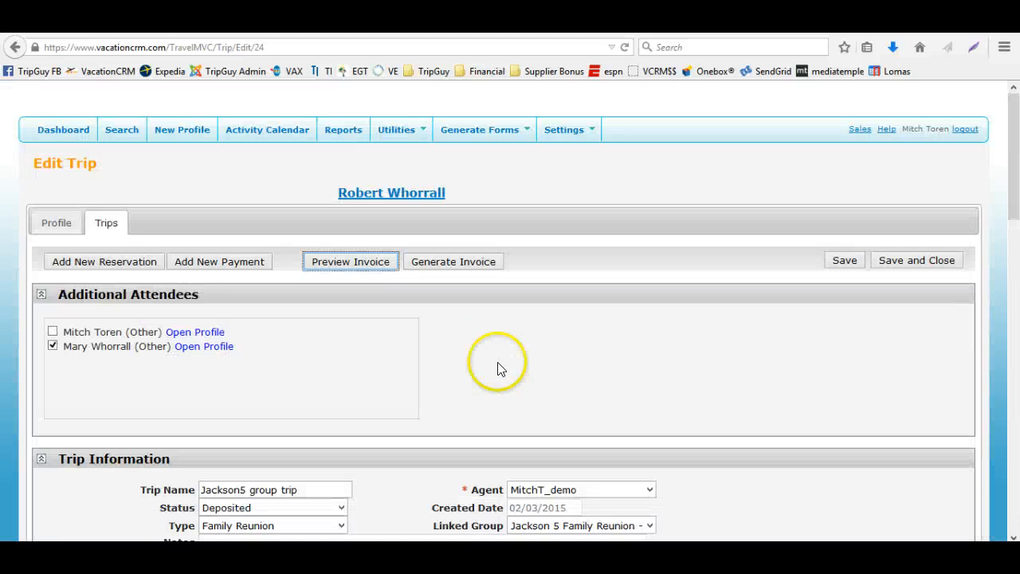
Preview the trip invoice again, check the order of its flight, transportation and hotel sections, and close it without saving
{"action": "left_click", "coordinate": [360, 267]}
{"action": "left_click", "coordinate": [403, 266]}
{"action": "left_click", "coordinate": [561, 360]}
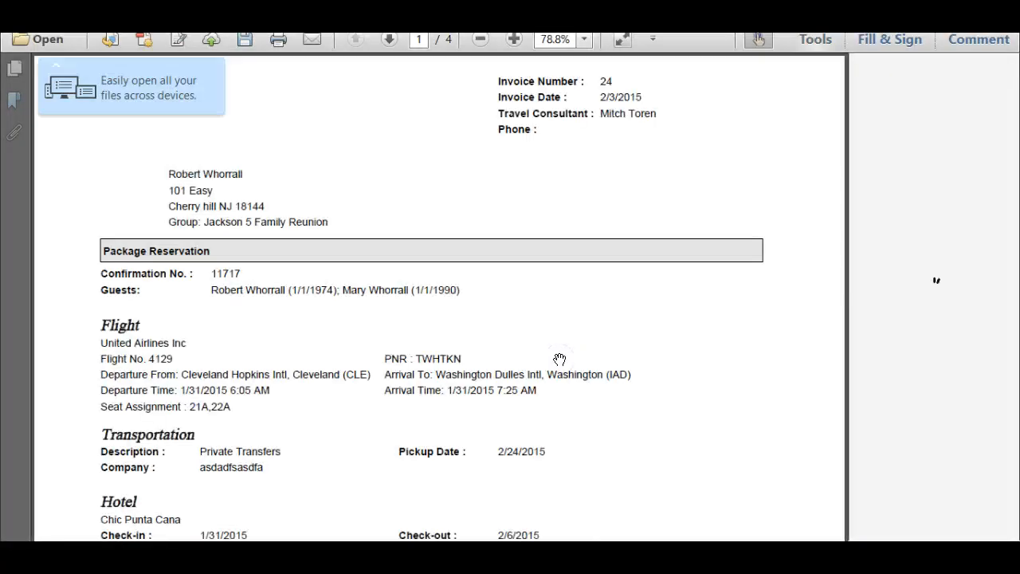
{"action": "scroll", "coordinate": [559, 358], "scroll_direction": "down", "scroll_amount": 3}
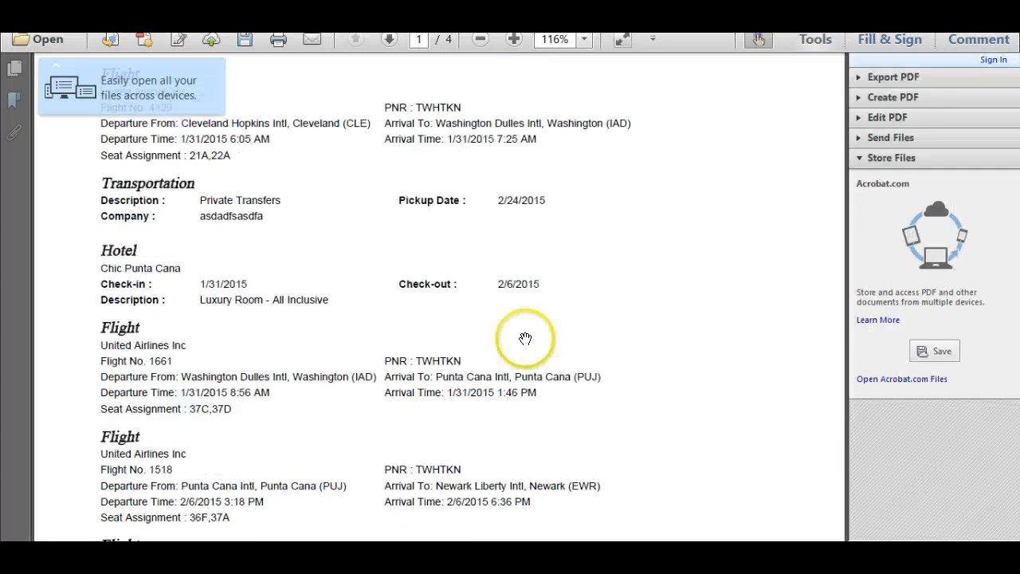
{"action": "scroll", "coordinate": [374, 402], "scroll_direction": "down", "scroll_amount": 1}
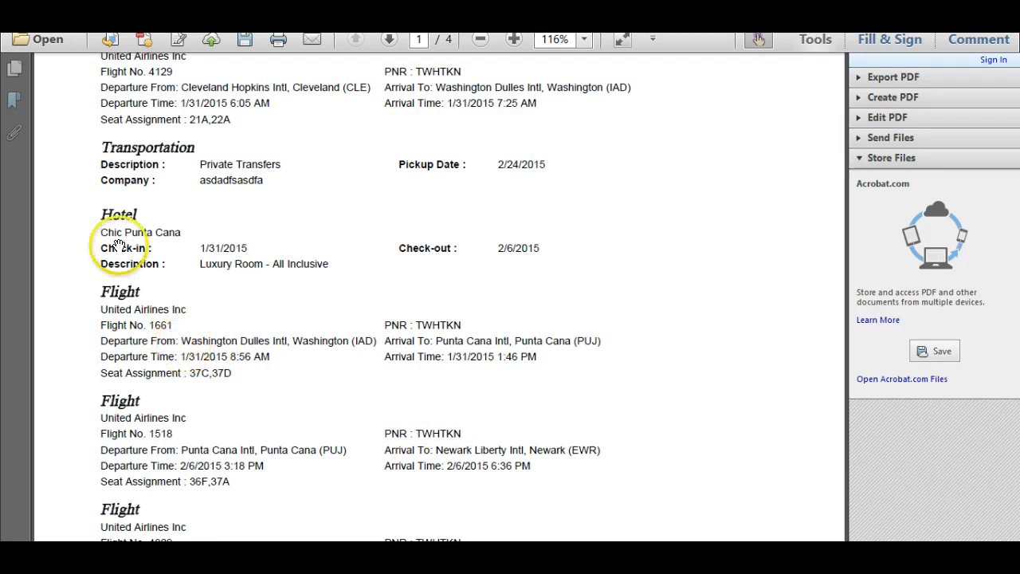
{"action": "scroll", "coordinate": [160, 231], "scroll_direction": "down", "scroll_amount": 3}
{"action": "scroll", "coordinate": [549, 396], "scroll_direction": "up", "scroll_amount": 8}
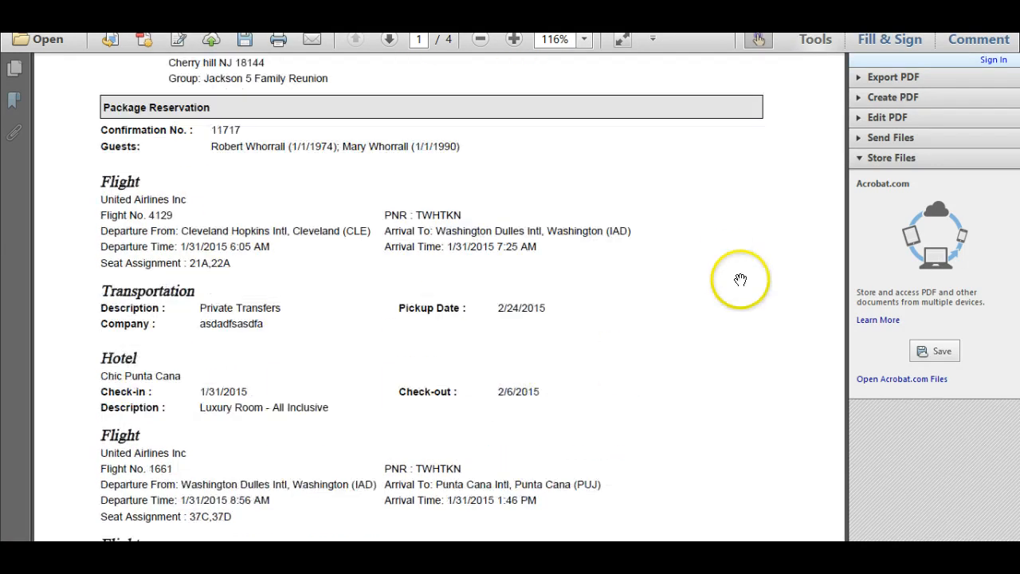
{"action": "key", "text": "ctrl+w"}
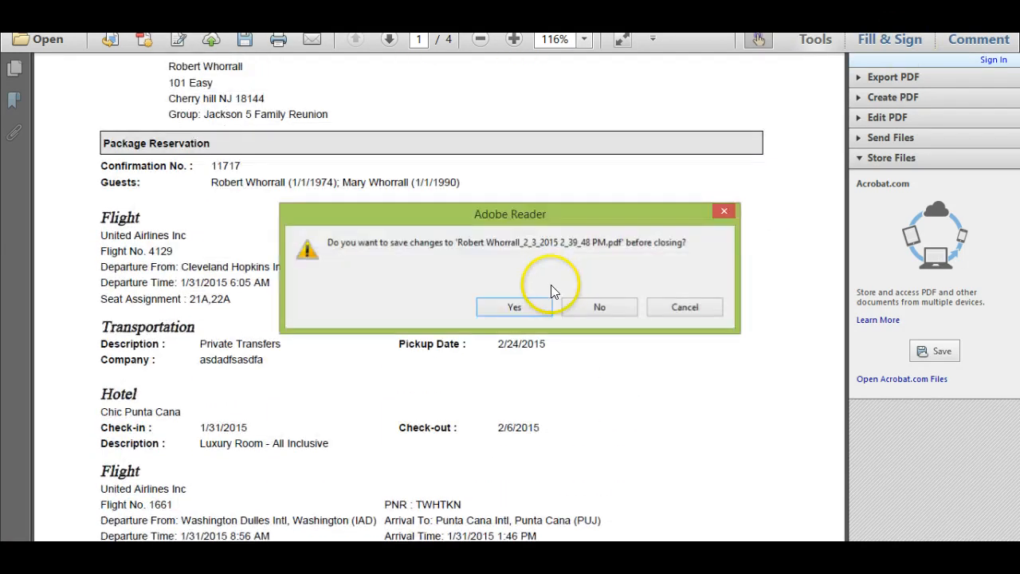
{"action": "left_click", "coordinate": [596, 305]}
Open the package reservation, set the Washington Dulles to Punta Cana flight's invoice order to 2, and save it
{"action": "scroll", "coordinate": [462, 371], "scroll_direction": "down", "scroll_amount": 5}
{"action": "scroll", "coordinate": [200, 308], "scroll_direction": "down", "scroll_amount": 4}
{"action": "scroll", "coordinate": [85, 228], "scroll_direction": "up", "scroll_amount": 3}
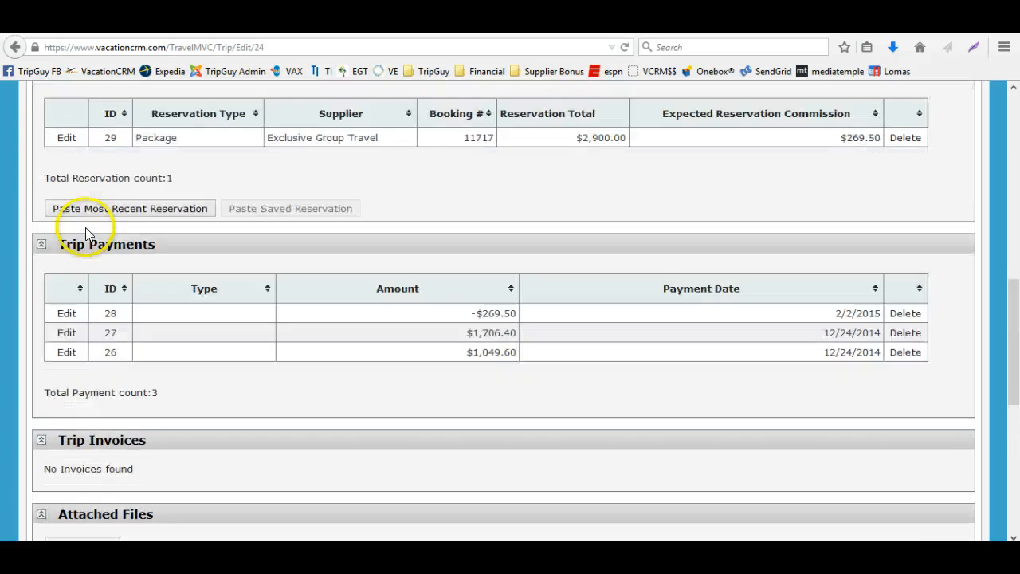
{"action": "left_click", "coordinate": [63, 241]}
{"action": "left_click", "coordinate": [118, 273]}
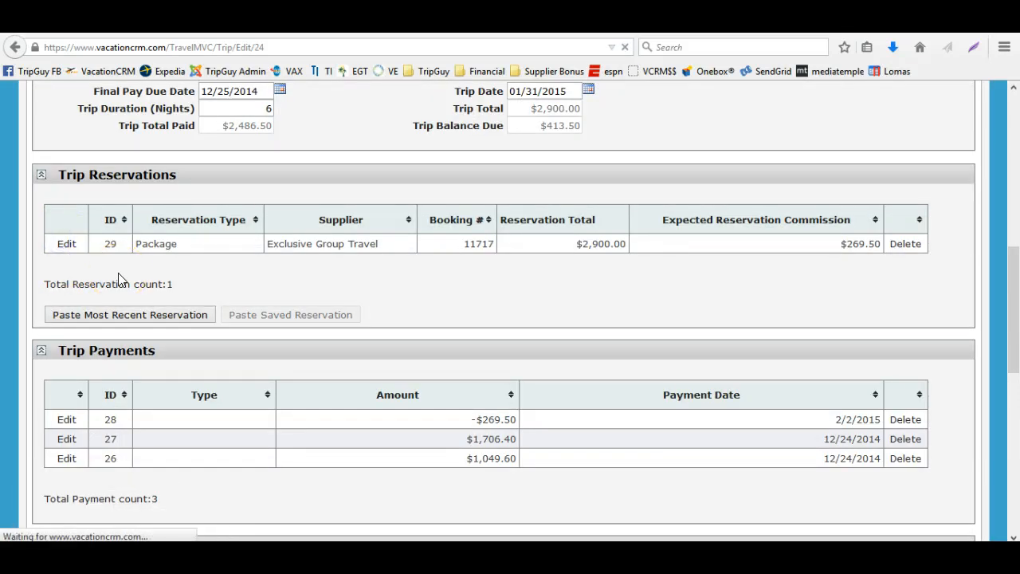
{"action": "scroll", "coordinate": [139, 410], "scroll_direction": "down", "scroll_amount": 5}
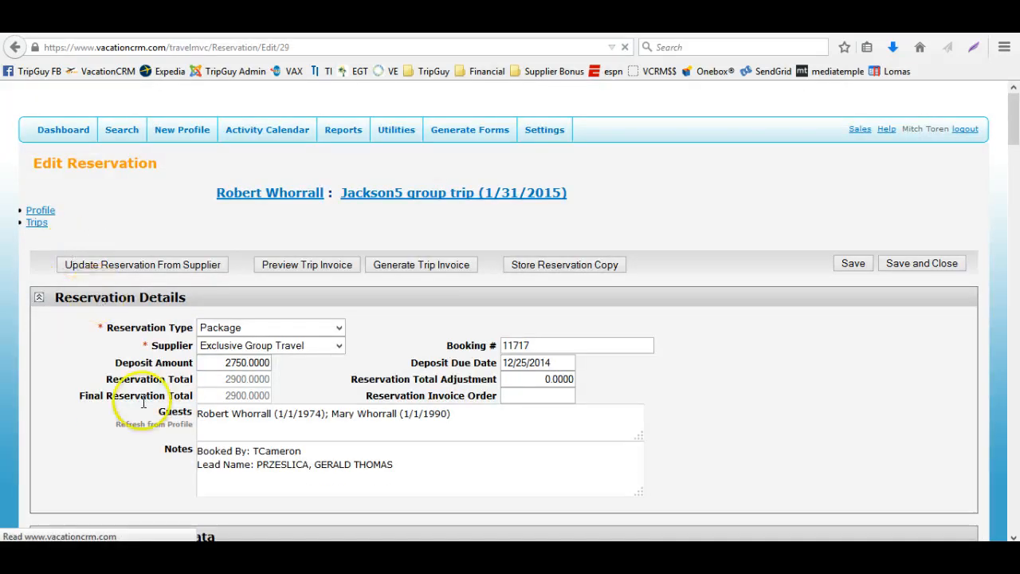
{"action": "scroll", "coordinate": [469, 416], "scroll_direction": "down", "scroll_amount": 15}
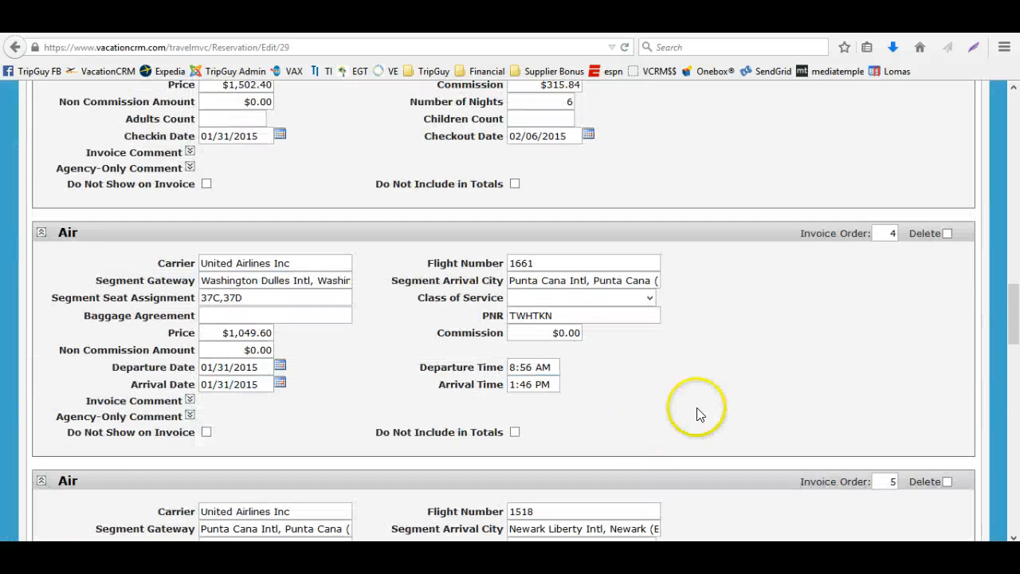
{"action": "left_click_drag", "start_coordinate": [878, 233], "coordinate": [894, 233]}
{"action": "type", "text": "2"}
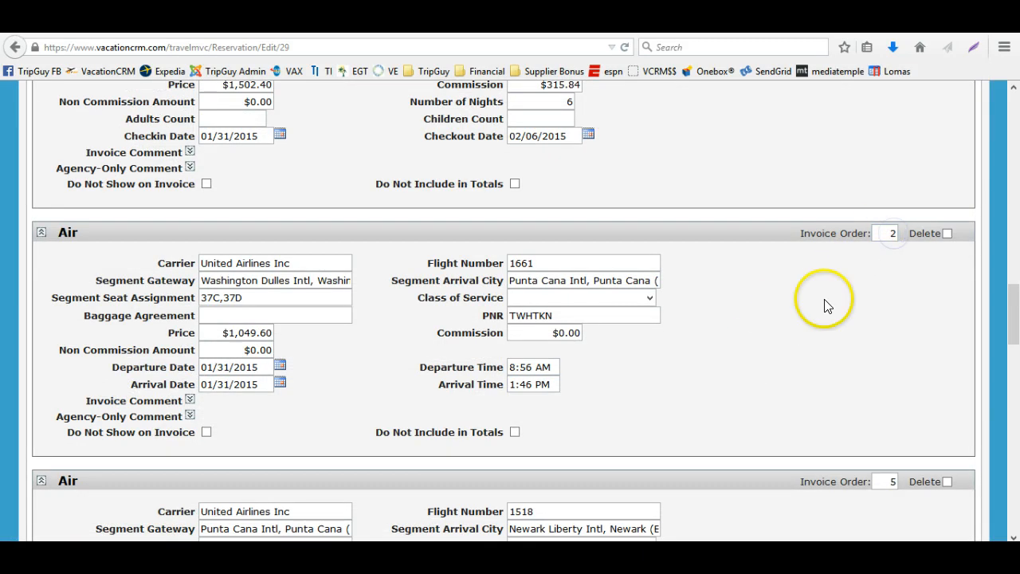
{"action": "scroll", "coordinate": [825, 305], "scroll_direction": "up", "scroll_amount": 5}
{"action": "scroll", "coordinate": [821, 315], "scroll_direction": "up", "scroll_amount": 15}
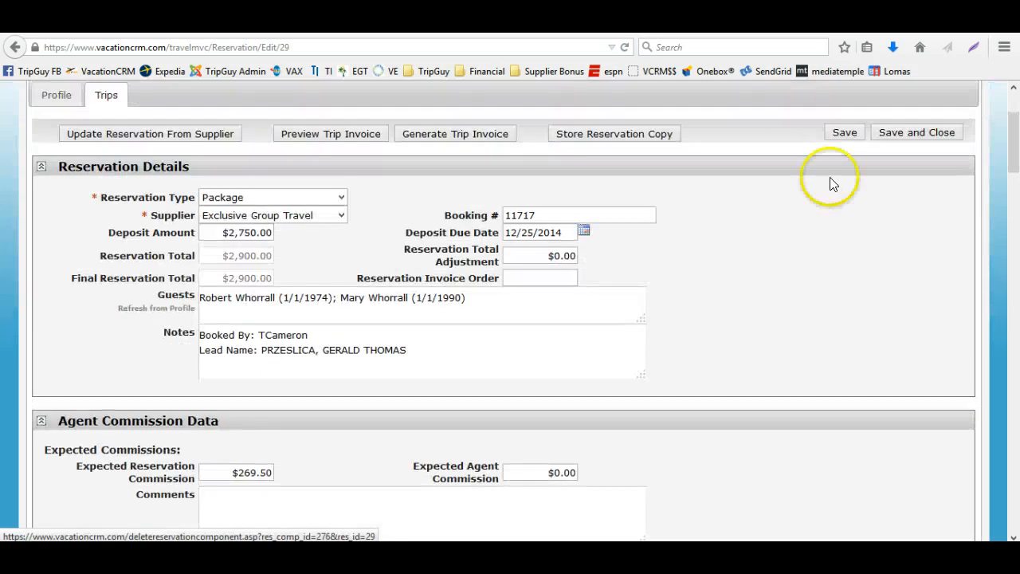
{"action": "left_click", "coordinate": [845, 137]}
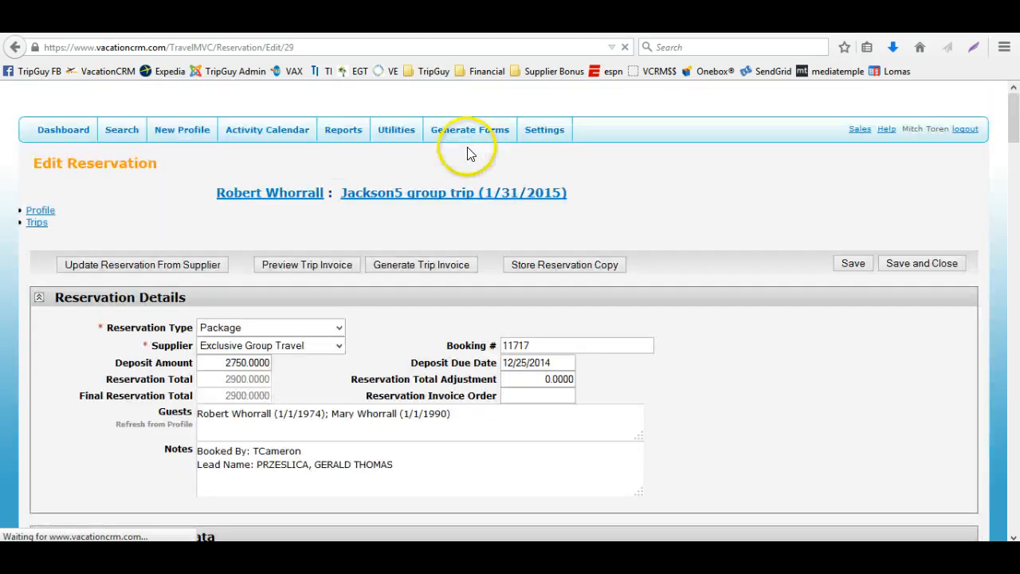
Generate the trip invoice, opening the PDF with Adobe Reader, then close it without saving
{"action": "left_click", "coordinate": [448, 260]}
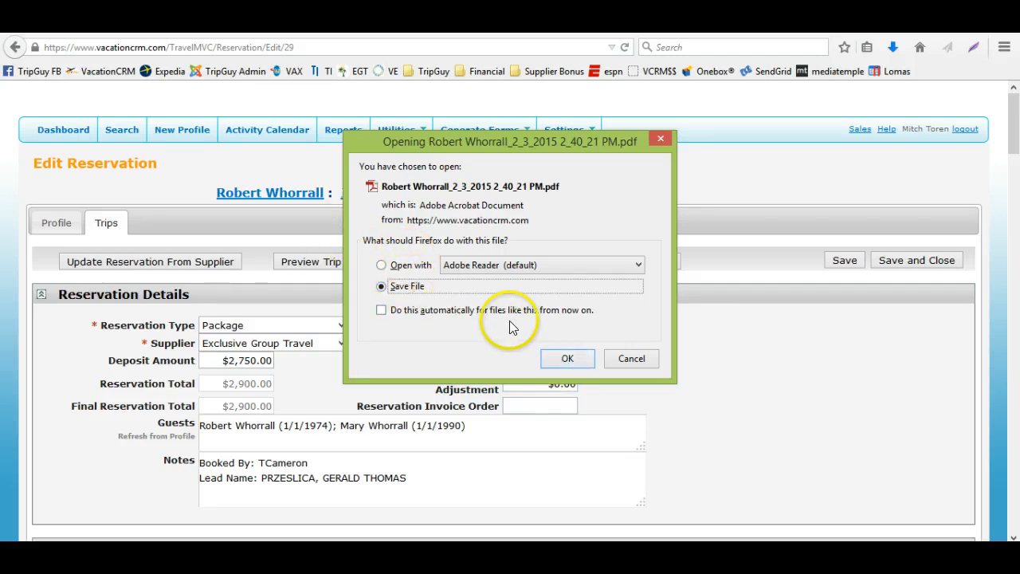
{"action": "left_click", "coordinate": [429, 267]}
{"action": "left_click", "coordinate": [546, 359]}
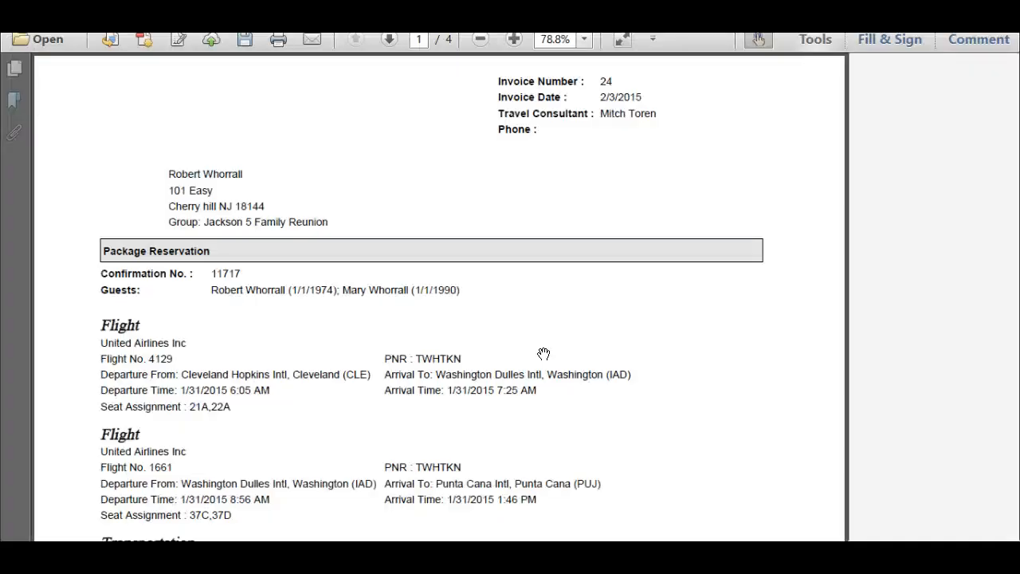
{"action": "key", "text": "alt+F4"}
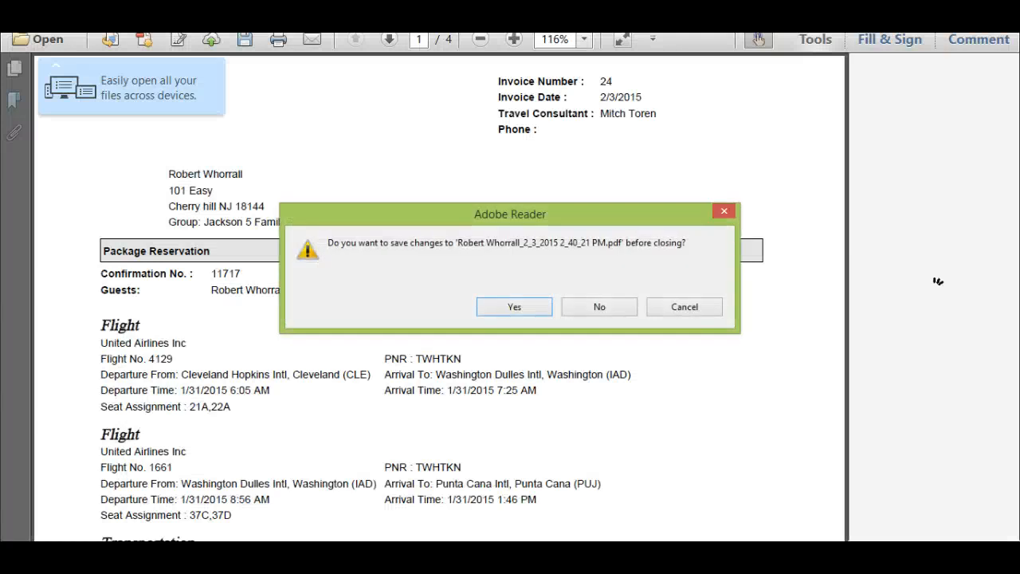
{"action": "left_click", "coordinate": [601, 299]}
Save and close the reservation to return to the trip
{"action": "scroll", "coordinate": [603, 304], "scroll_direction": "down", "scroll_amount": 20}
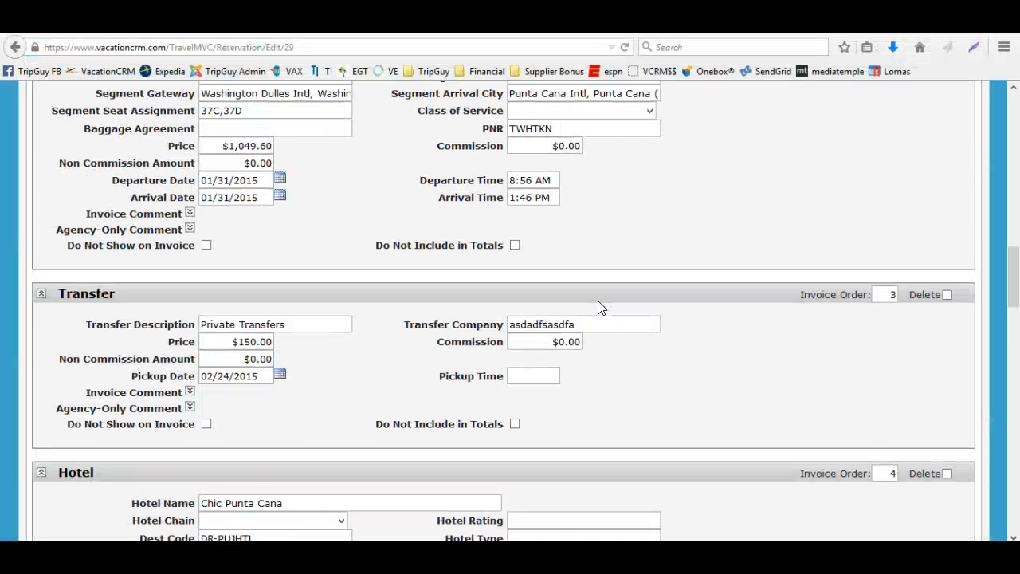
{"action": "scroll", "coordinate": [603, 307], "scroll_direction": "down", "scroll_amount": 5}
{"action": "scroll", "coordinate": [713, 227], "scroll_direction": "up", "scroll_amount": 20}
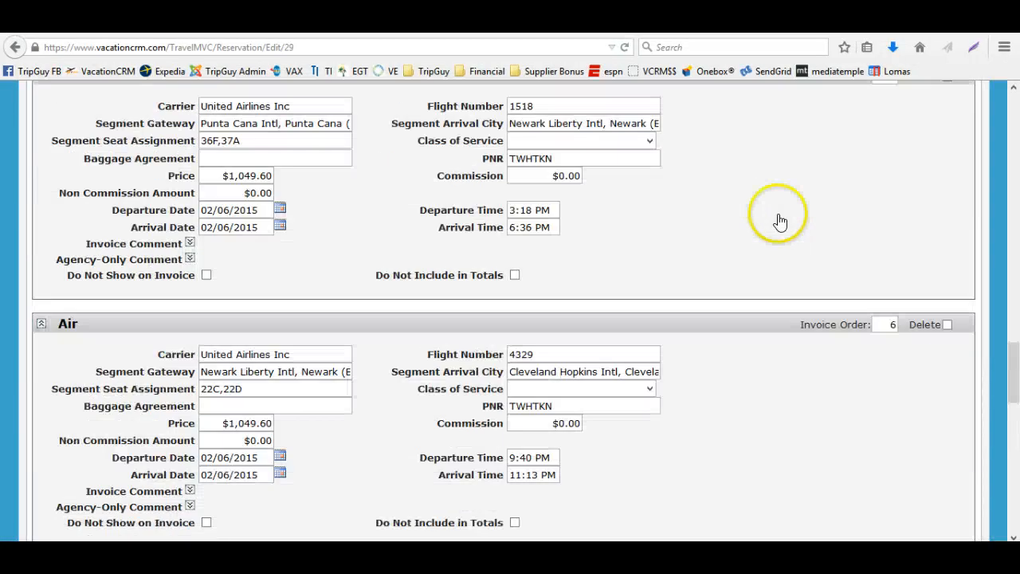
{"action": "scroll", "coordinate": [902, 169], "scroll_direction": "up", "scroll_amount": 10}
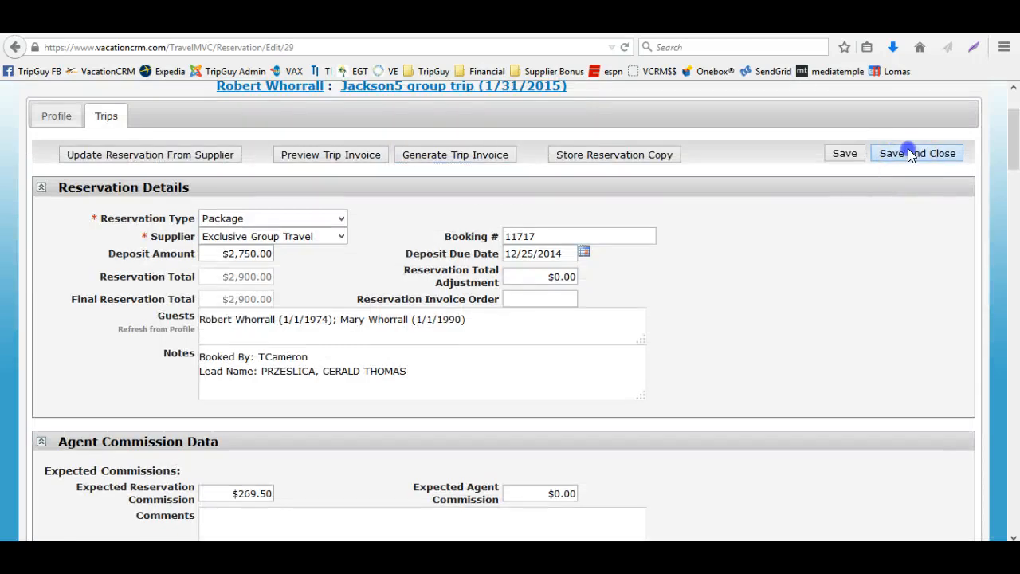
{"action": "left_click", "coordinate": [909, 151]}
Examine the trip's invoices section for the generated invoice
{"action": "scroll", "coordinate": [526, 275], "scroll_direction": "down", "scroll_amount": 10}
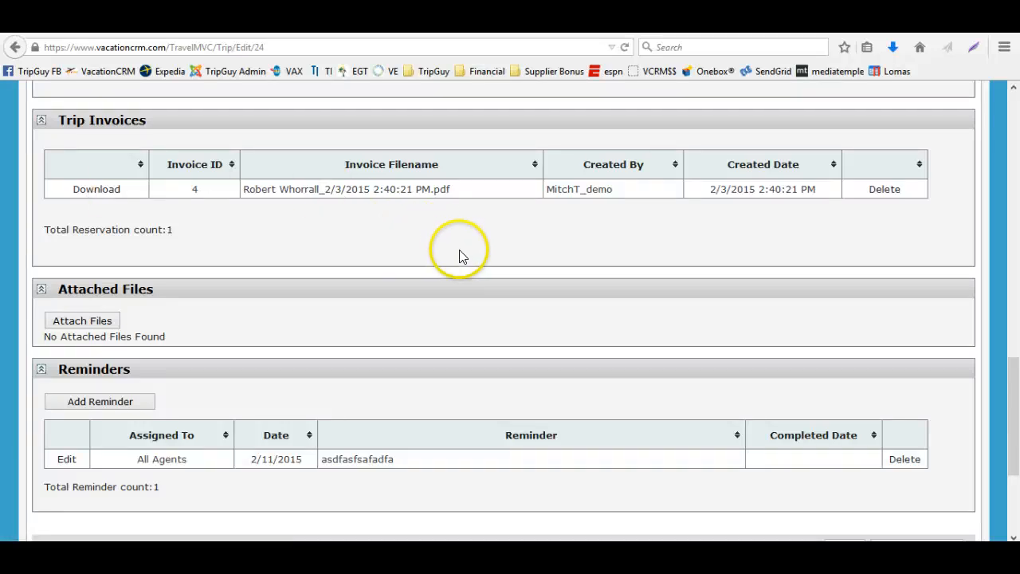
{"action": "scroll", "coordinate": [459, 255], "scroll_direction": "up", "scroll_amount": 5}
{"action": "scroll", "coordinate": [459, 255], "scroll_direction": "down", "scroll_amount": 4}
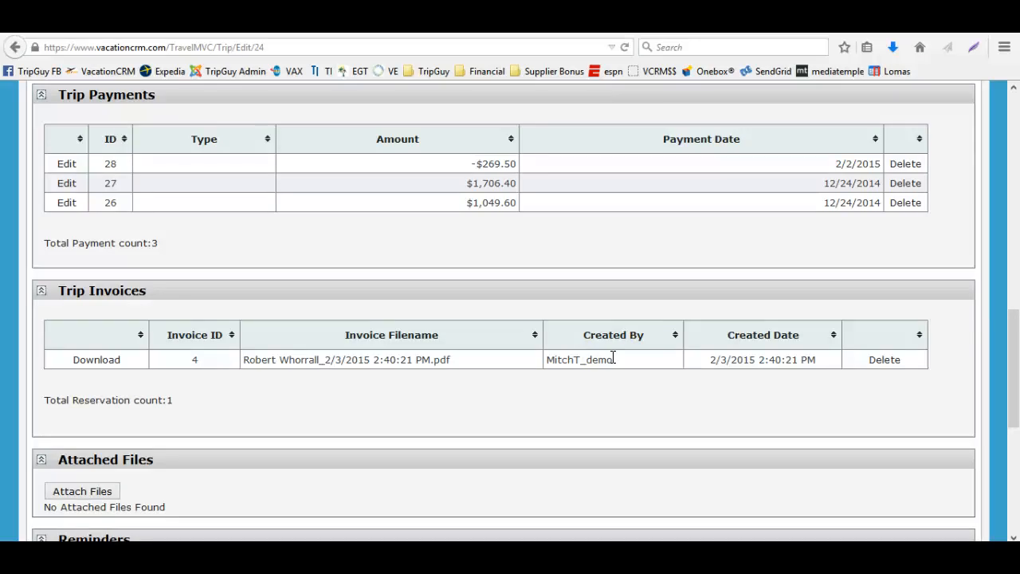
Start a new reservation on the trip with reservation type Travel Insurance
{"action": "scroll", "coordinate": [613, 357], "scroll_direction": "up", "scroll_amount": 6}
{"action": "scroll", "coordinate": [613, 357], "scroll_direction": "up", "scroll_amount": 4}
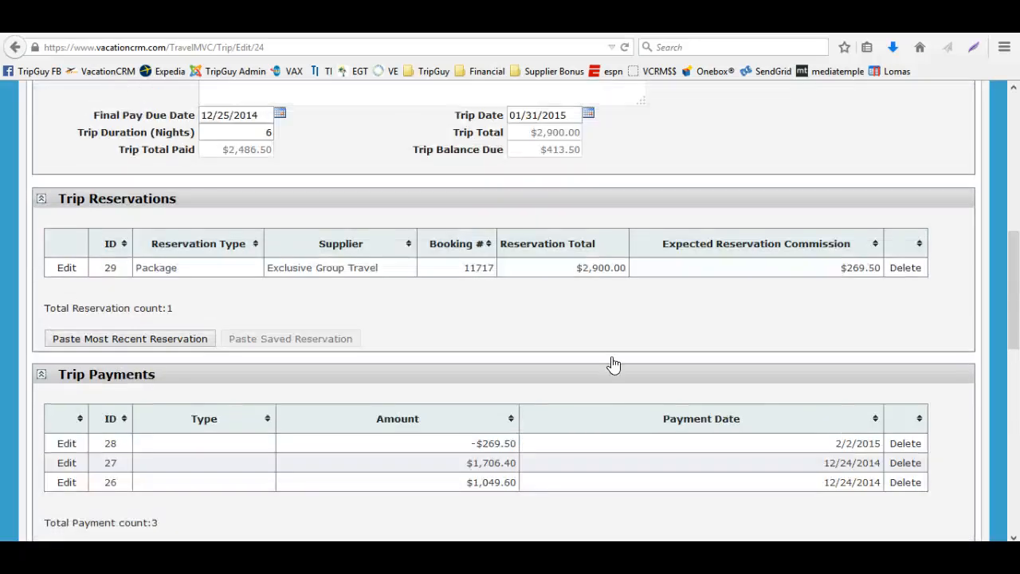
{"action": "scroll", "coordinate": [613, 362], "scroll_direction": "up", "scroll_amount": 3}
{"action": "scroll", "coordinate": [614, 363], "scroll_direction": "up", "scroll_amount": 3}
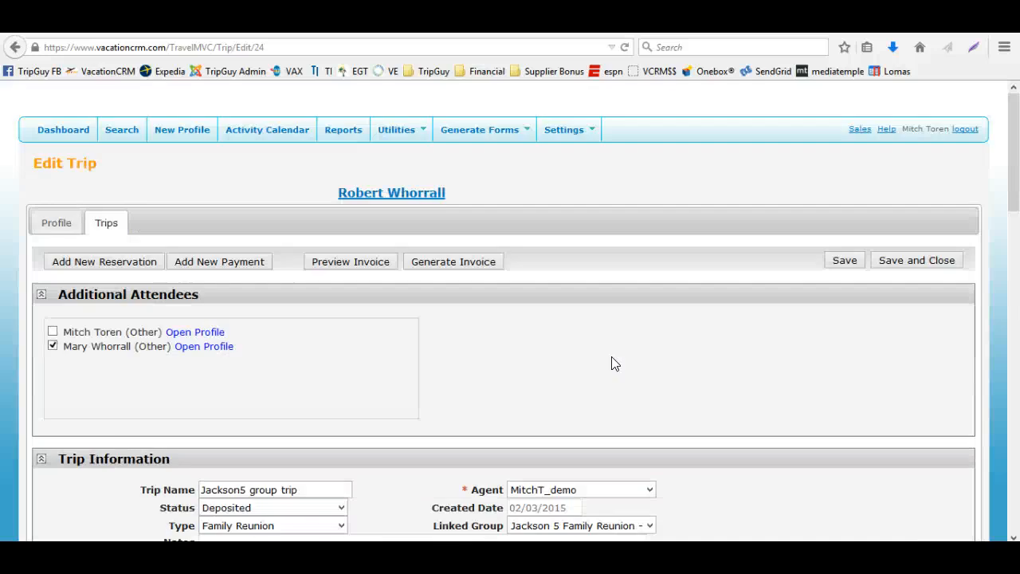
{"action": "left_click", "coordinate": [96, 263]}
{"action": "left_click", "coordinate": [237, 326]}
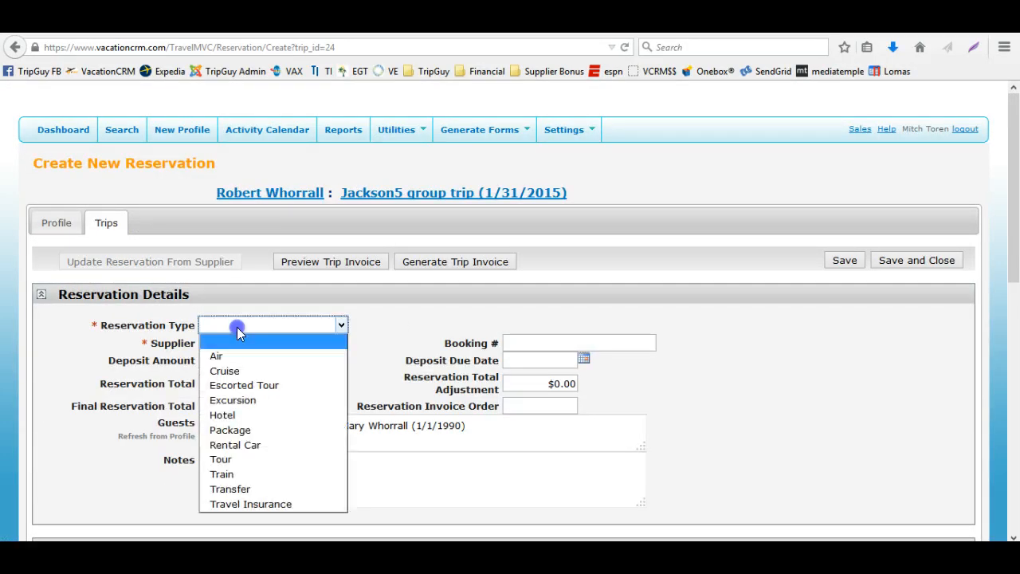
{"action": "left_click", "coordinate": [241, 503]}
Choose Travelguard as the supplier and enter Qwerqwerq as the booking number
{"action": "left_click", "coordinate": [257, 343]}
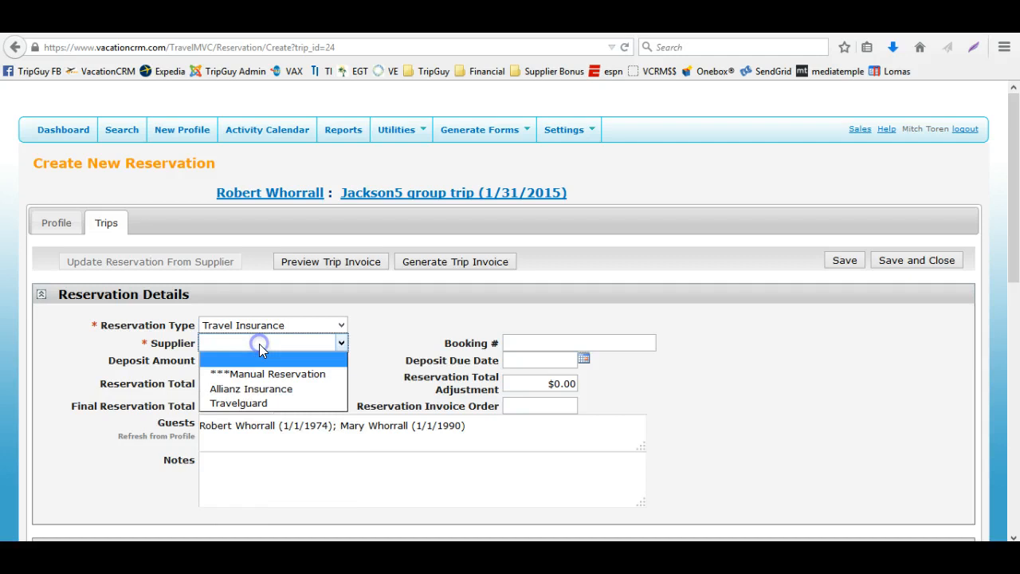
{"action": "left_click", "coordinate": [266, 404]}
{"action": "left_click", "coordinate": [519, 343]}
{"action": "type", "text": "qwerqwerq"}
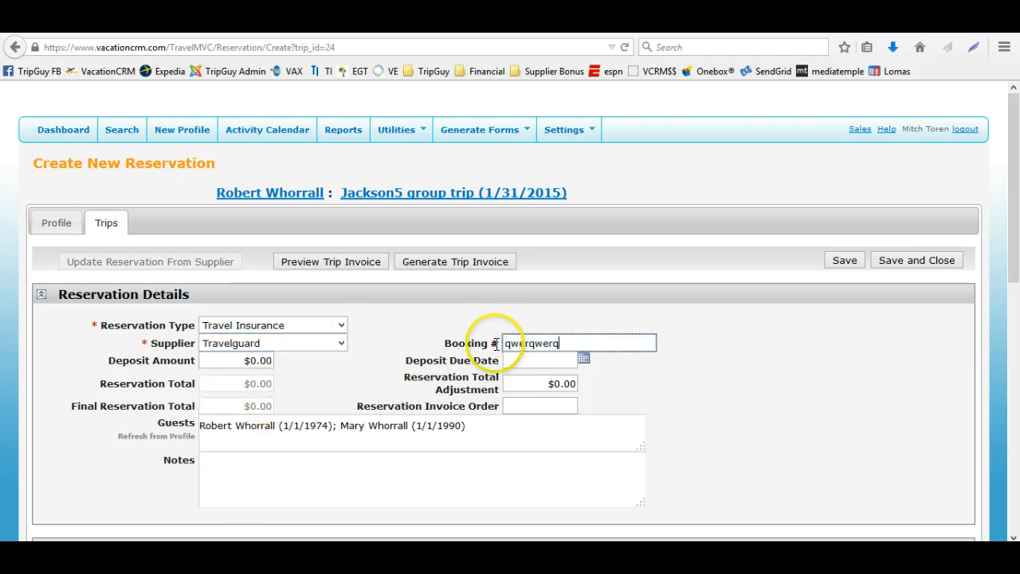
{"action": "key", "text": "Tab"}
Set the deposit due date to 02/16/2015, then save and close the new reservation
{"action": "left_click", "coordinate": [583, 358]}
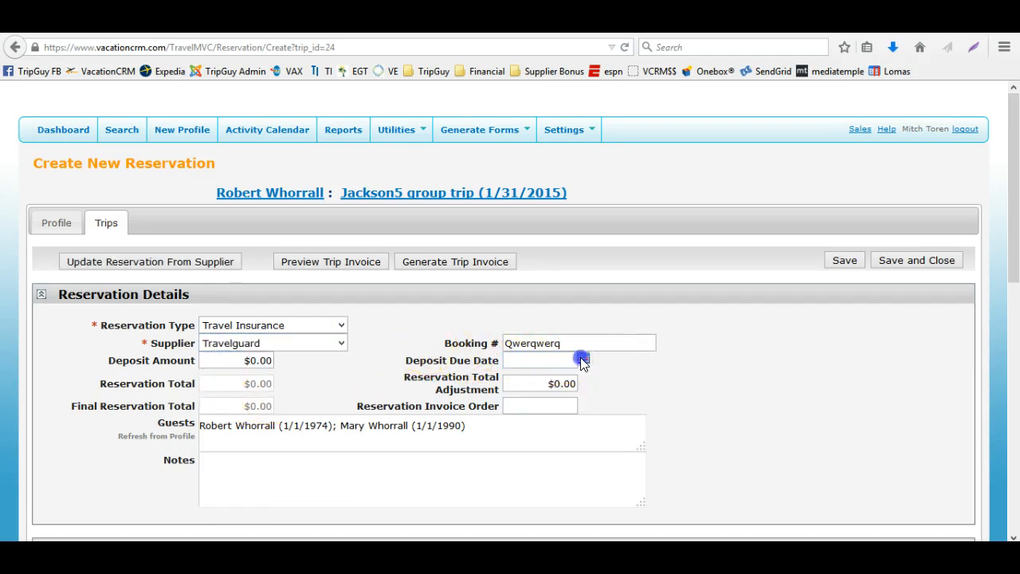
{"action": "left_click", "coordinate": [543, 462]}
{"action": "scroll", "coordinate": [369, 403], "scroll_direction": "down", "scroll_amount": 5}
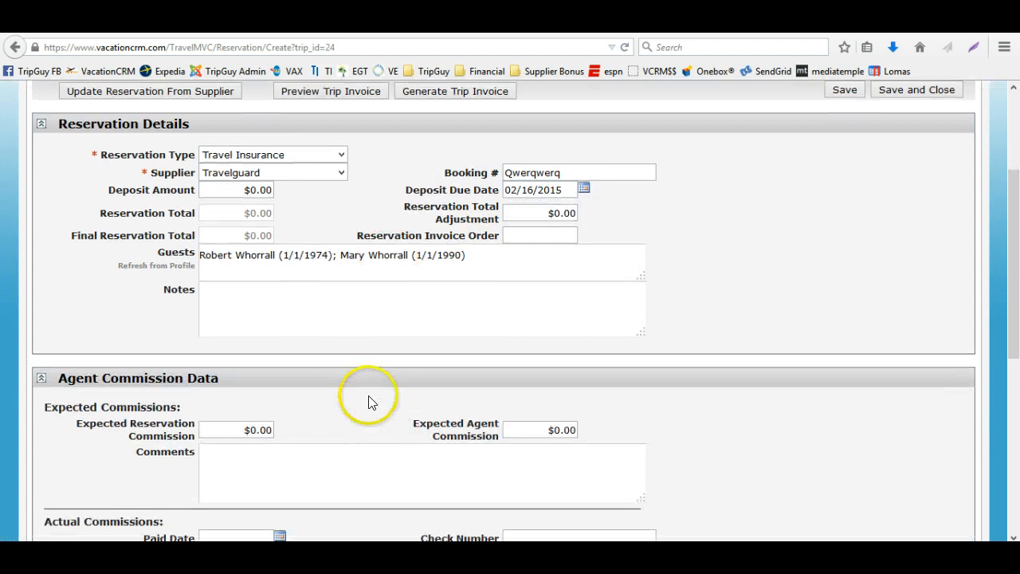
{"action": "scroll", "coordinate": [359, 420], "scroll_direction": "down", "scroll_amount": 5}
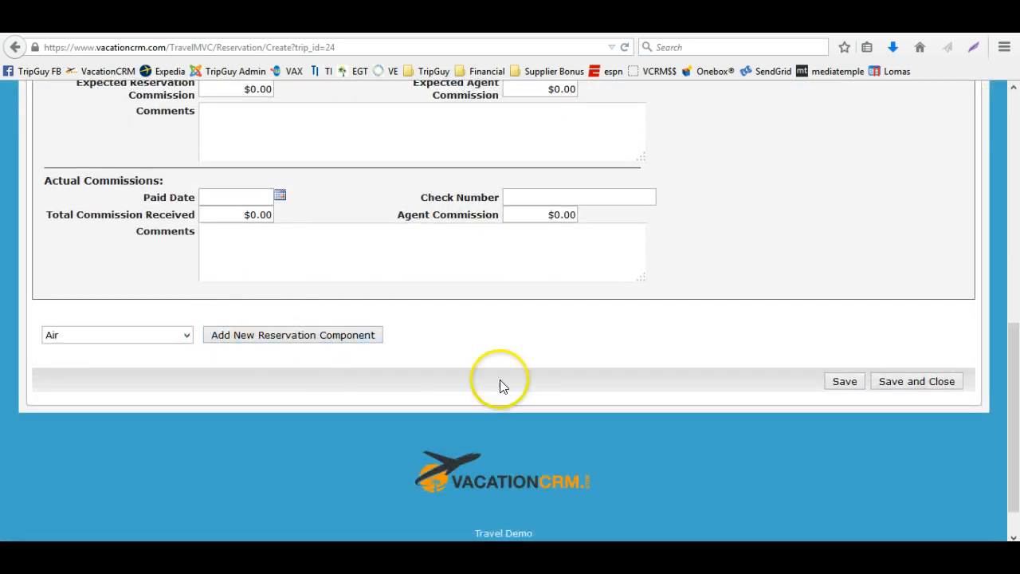
{"action": "scroll", "coordinate": [829, 255], "scroll_direction": "up", "scroll_amount": 8}
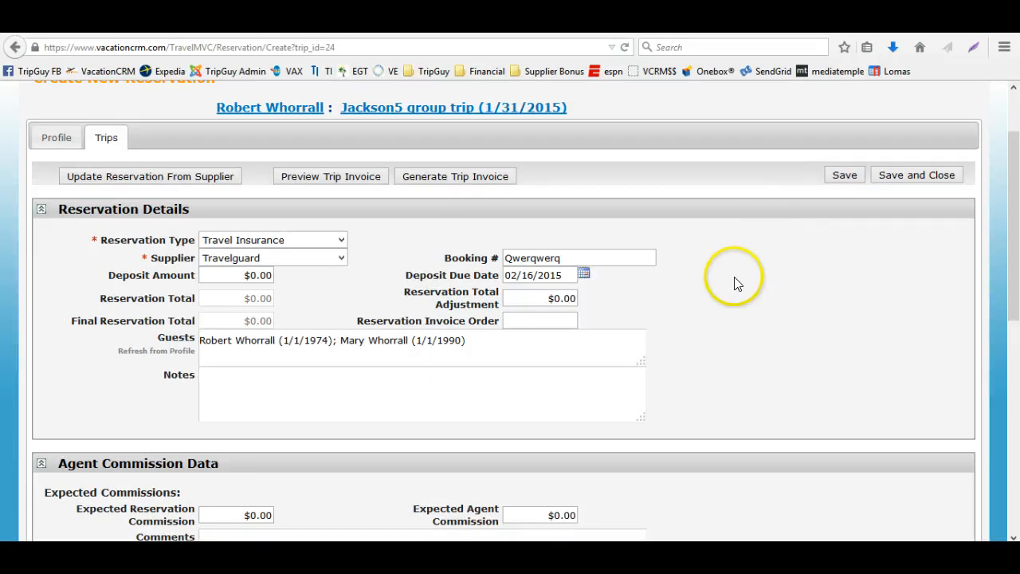
{"action": "scroll", "coordinate": [731, 294], "scroll_direction": "down", "scroll_amount": 3}
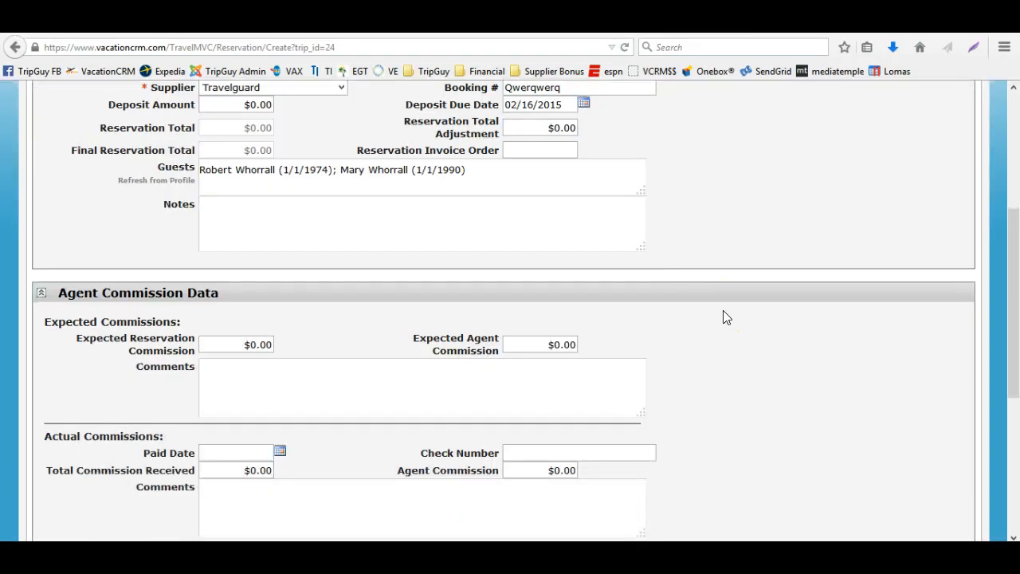
{"action": "scroll", "coordinate": [723, 317], "scroll_direction": "up", "scroll_amount": 5}
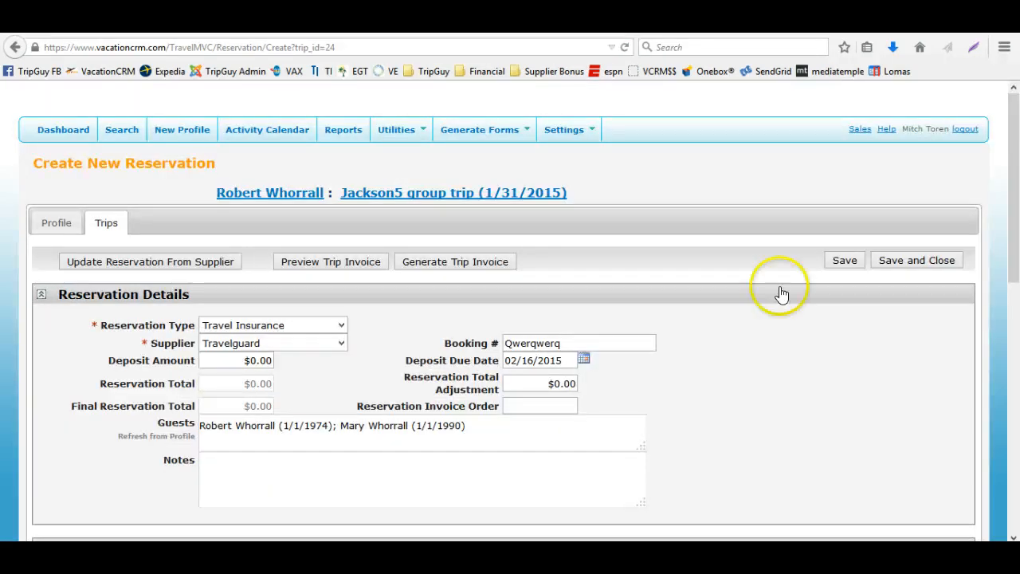
{"action": "left_click", "coordinate": [918, 261]}
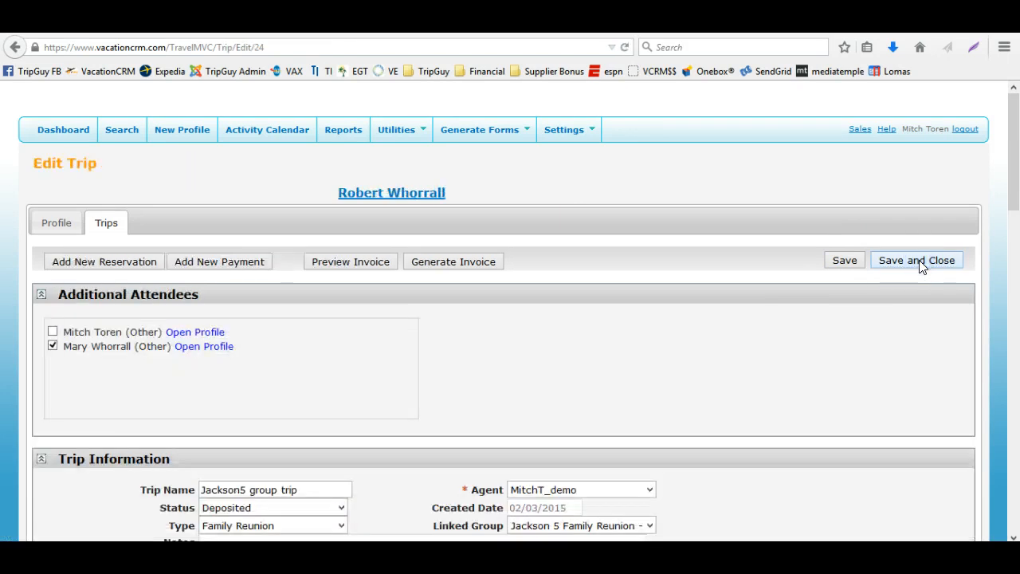
Generate the trip invoice and open the PDF with Adobe Reader
{"action": "left_click", "coordinate": [467, 263]}
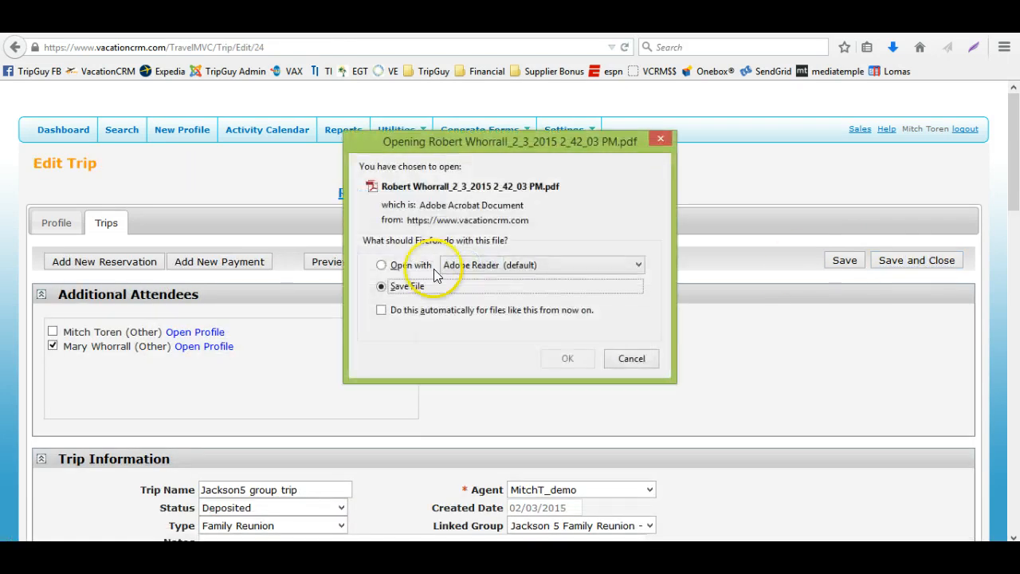
{"action": "left_click", "coordinate": [411, 265]}
{"action": "left_click", "coordinate": [568, 358]}
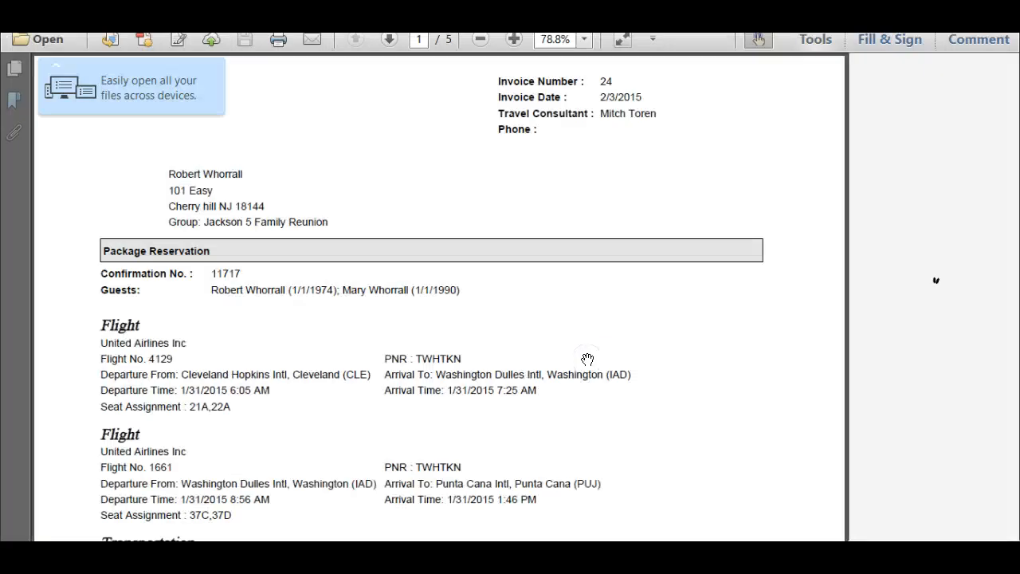
Scroll through the invoice PDF to examine the order of its reservations
{"action": "scroll", "coordinate": [462, 372], "scroll_direction": "down", "scroll_amount": 3}
{"action": "scroll", "coordinate": [313, 296], "scroll_direction": "up", "scroll_amount": 2}
{"action": "scroll", "coordinate": [171, 154], "scroll_direction": "up", "scroll_amount": 1}
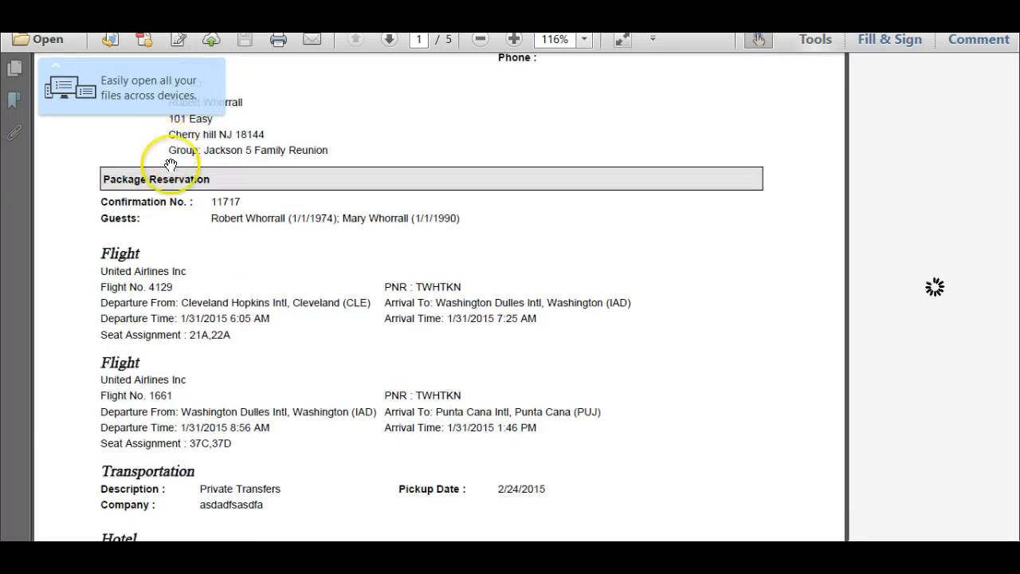
{"action": "scroll", "coordinate": [213, 266], "scroll_direction": "down", "scroll_amount": 15}
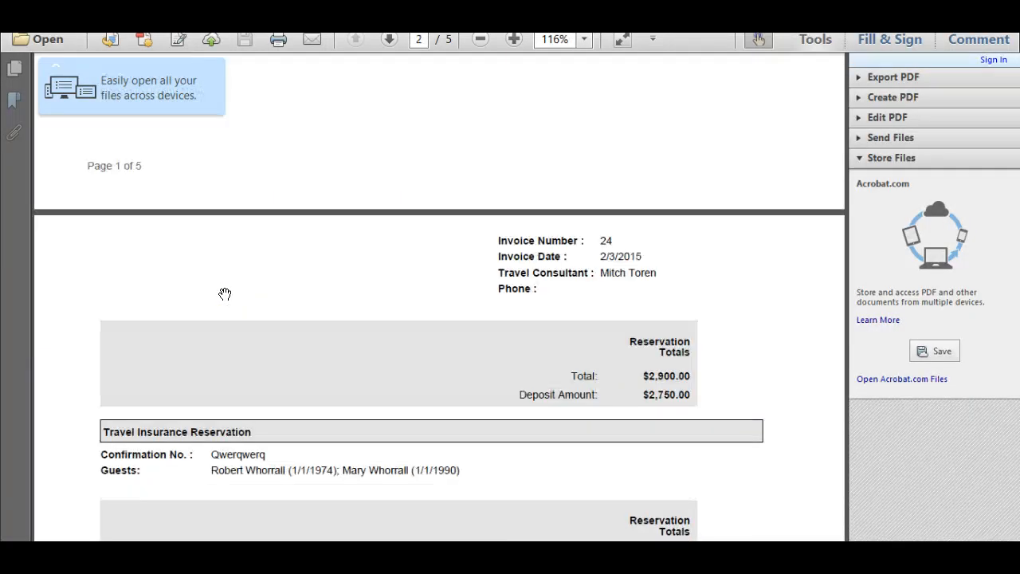
{"action": "scroll", "coordinate": [224, 320], "scroll_direction": "down", "scroll_amount": 2}
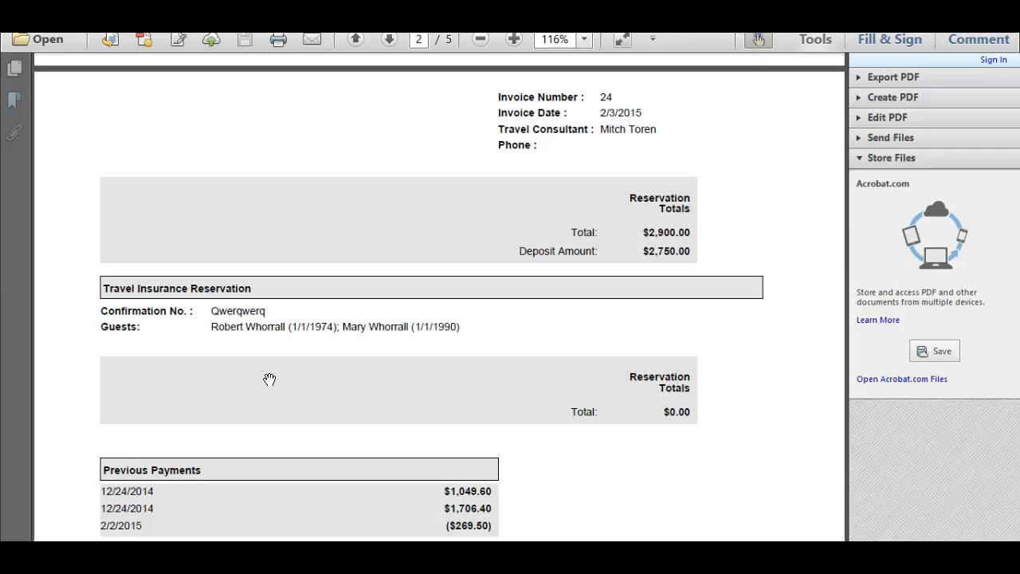
{"action": "scroll", "coordinate": [543, 392], "scroll_direction": "up", "scroll_amount": 8}
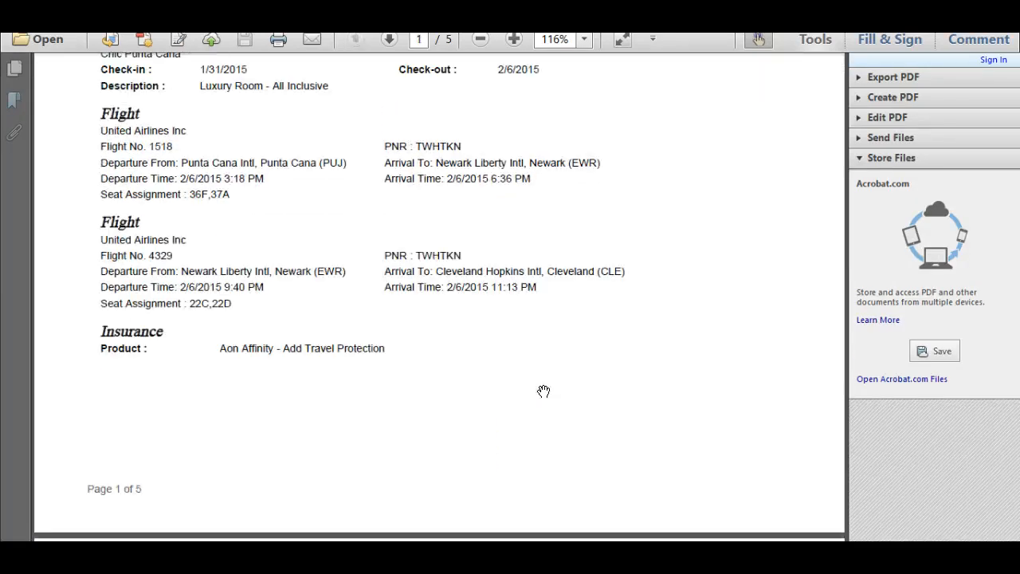
{"action": "scroll", "coordinate": [544, 392], "scroll_direction": "up", "scroll_amount": 8}
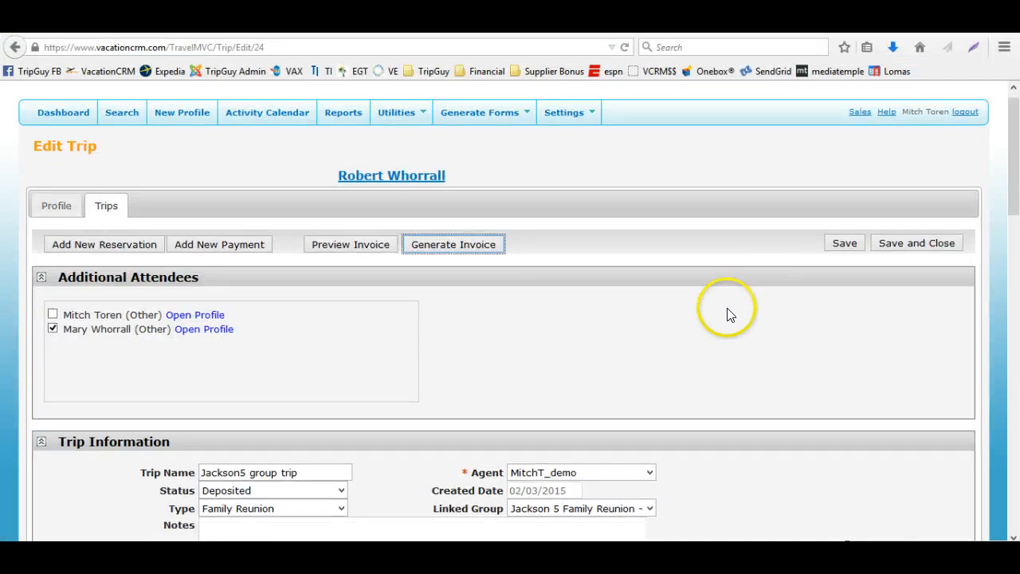
{"action": "scroll", "coordinate": [725, 307], "scroll_direction": "down", "scroll_amount": 3}
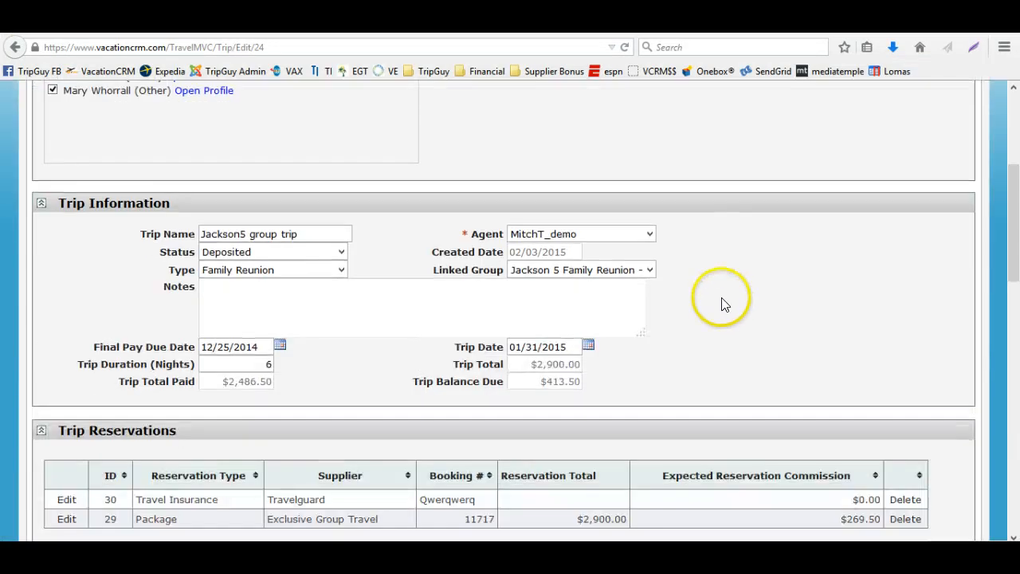
Open the travel insurance reservation, set its reservation invoice order to 1, and save it
{"action": "scroll", "coordinate": [239, 443], "scroll_direction": "down", "scroll_amount": 2}
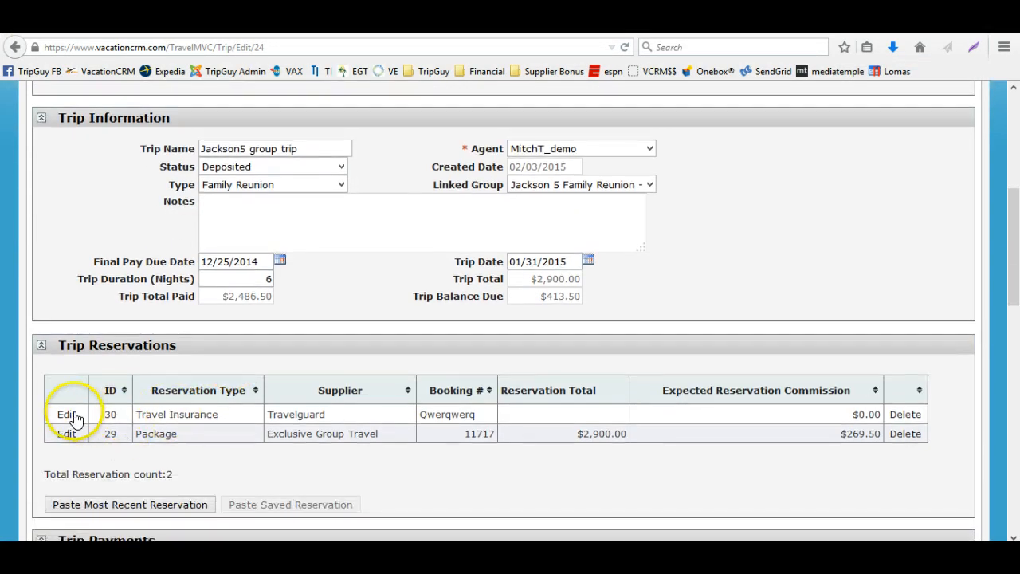
{"action": "left_click", "coordinate": [69, 415]}
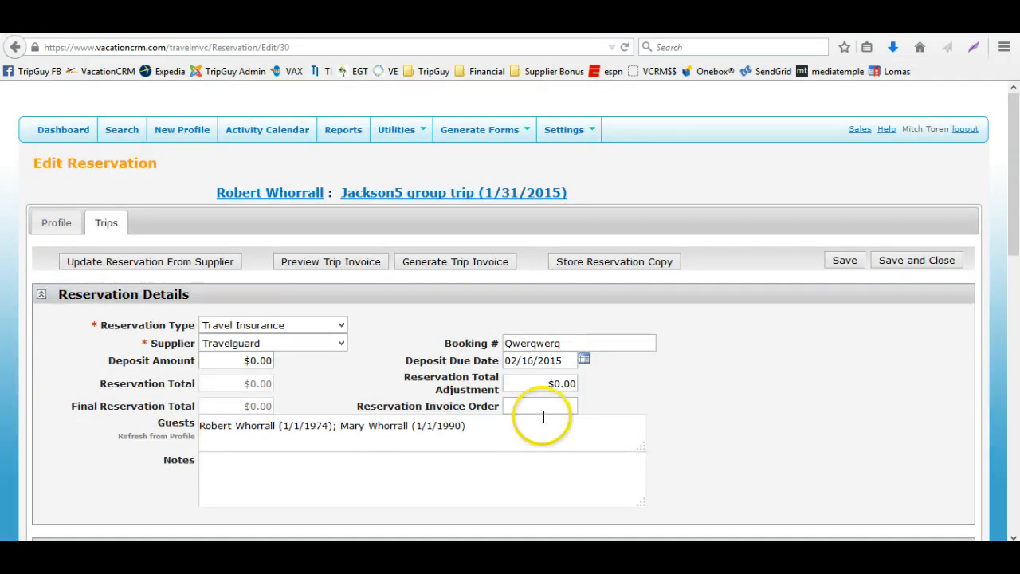
{"action": "left_click", "coordinate": [557, 403]}
{"action": "type", "text": "1"}
{"action": "key", "text": "Tab"}
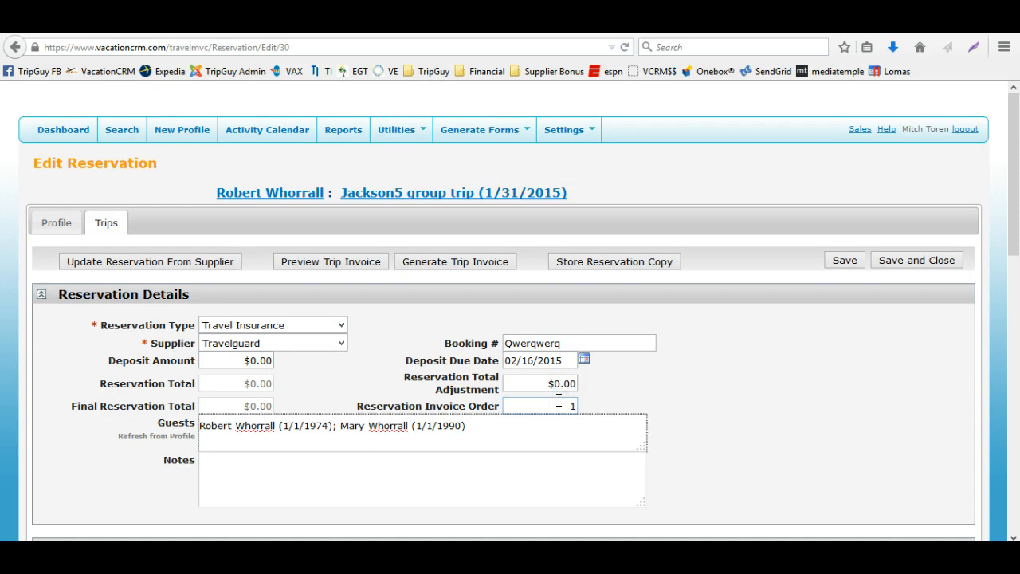
{"action": "left_click", "coordinate": [574, 408]}
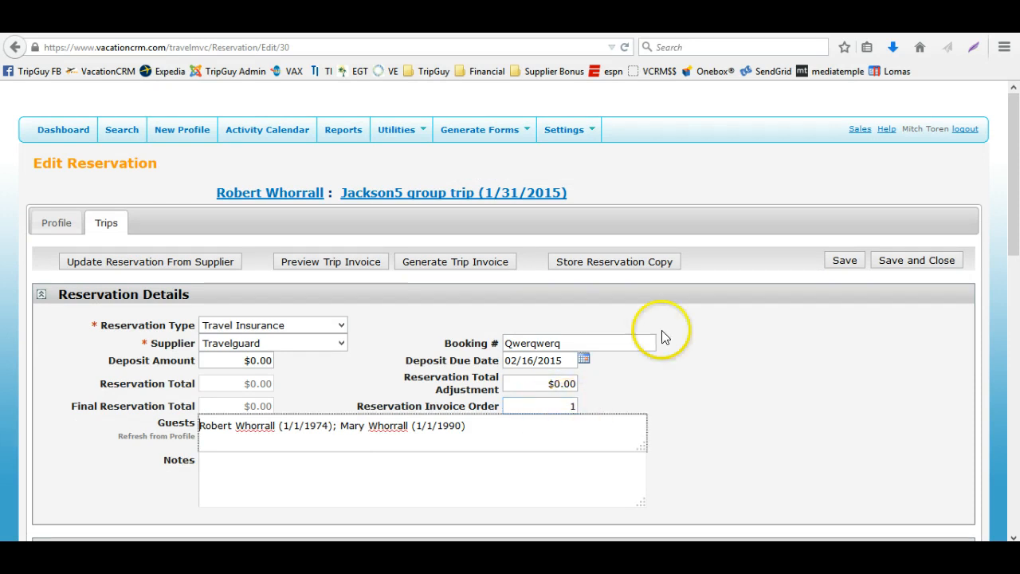
{"action": "left_click", "coordinate": [835, 267]}
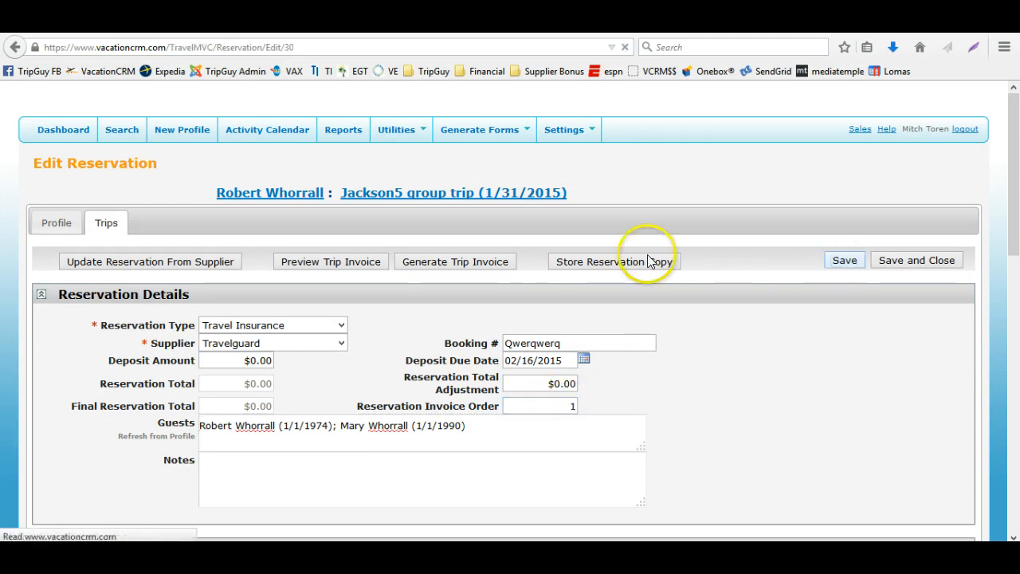
Try to generate the trip invoice from the reservation, then save and close it
{"action": "left_click", "coordinate": [446, 259]}
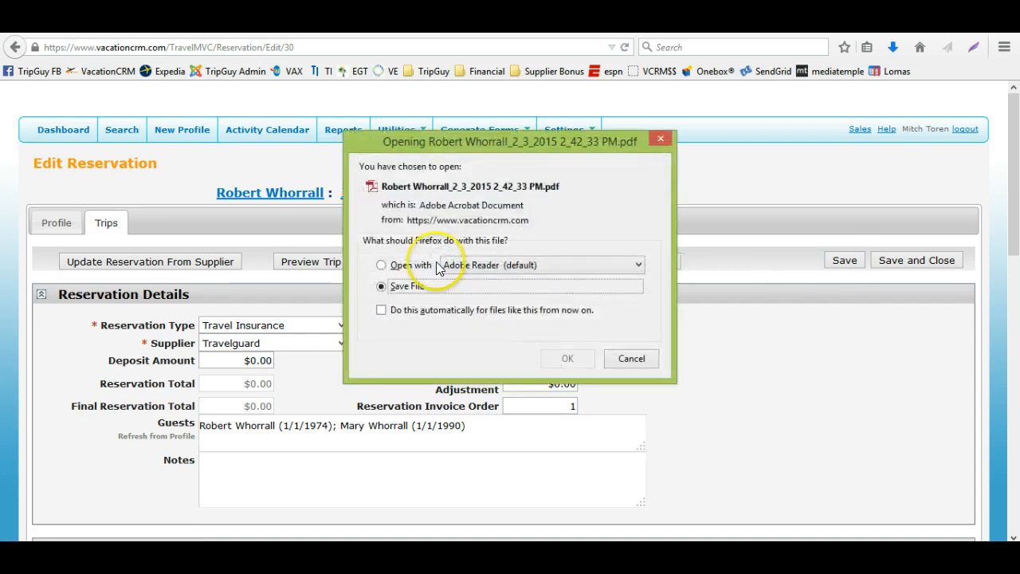
{"action": "left_click", "coordinate": [567, 358]}
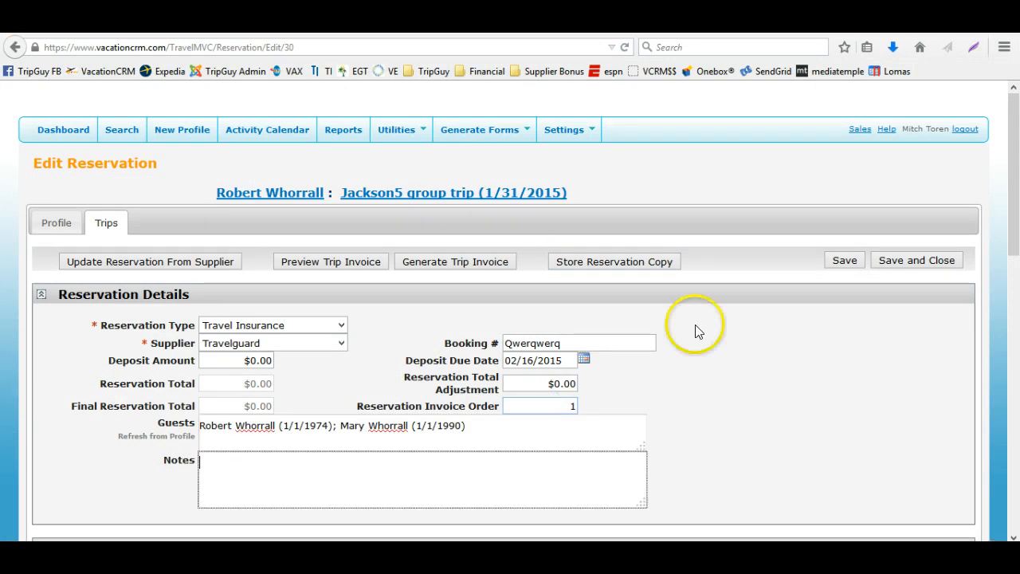
{"action": "left_click", "coordinate": [923, 259]}
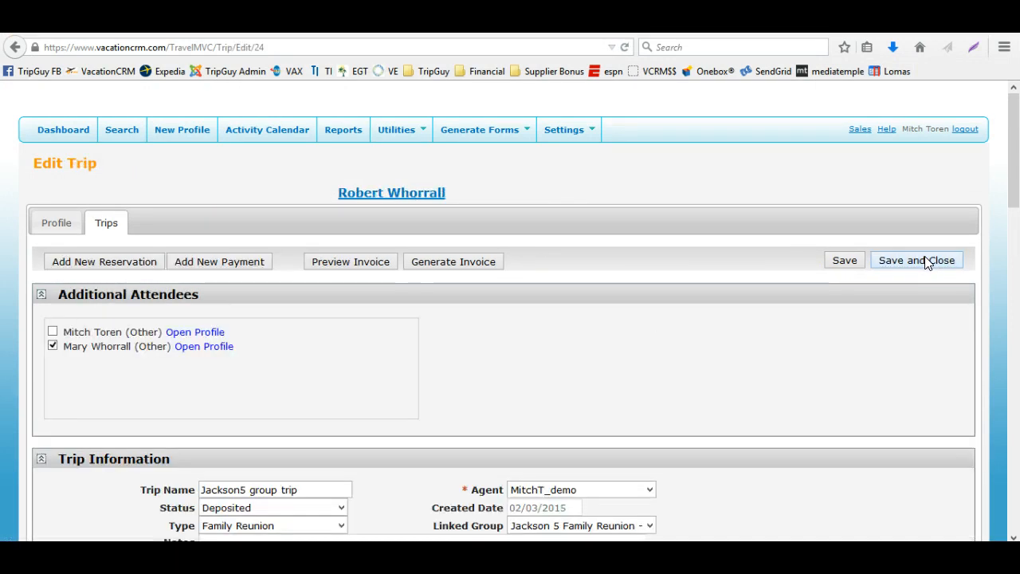
Generate the trip invoice again and open the PDF with Adobe Reader
{"action": "scroll", "coordinate": [716, 374], "scroll_direction": "down", "scroll_amount": 4}
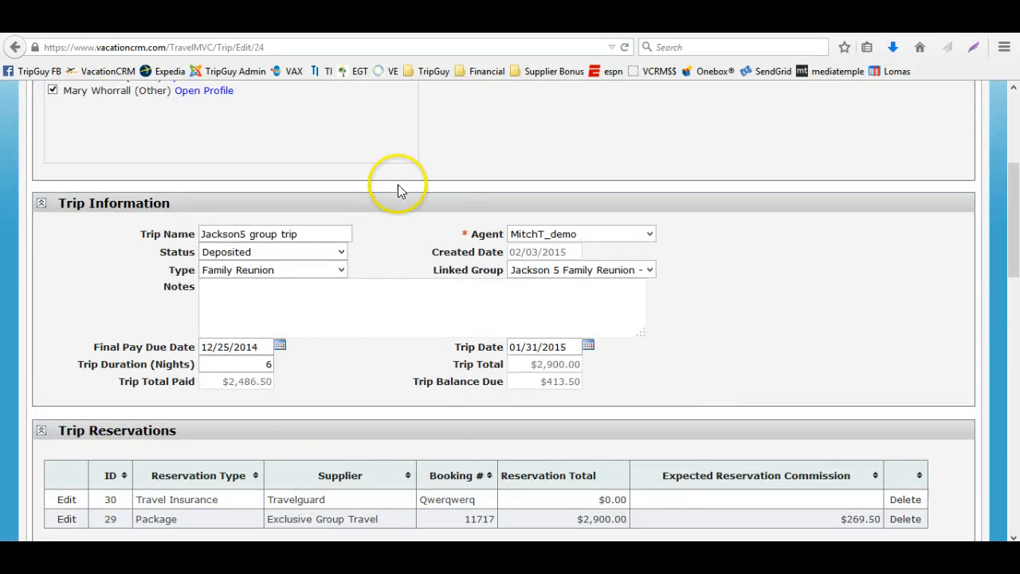
{"action": "scroll", "coordinate": [414, 215], "scroll_direction": "up", "scroll_amount": 4}
{"action": "left_click", "coordinate": [446, 261]}
{"action": "left_click", "coordinate": [404, 264]}
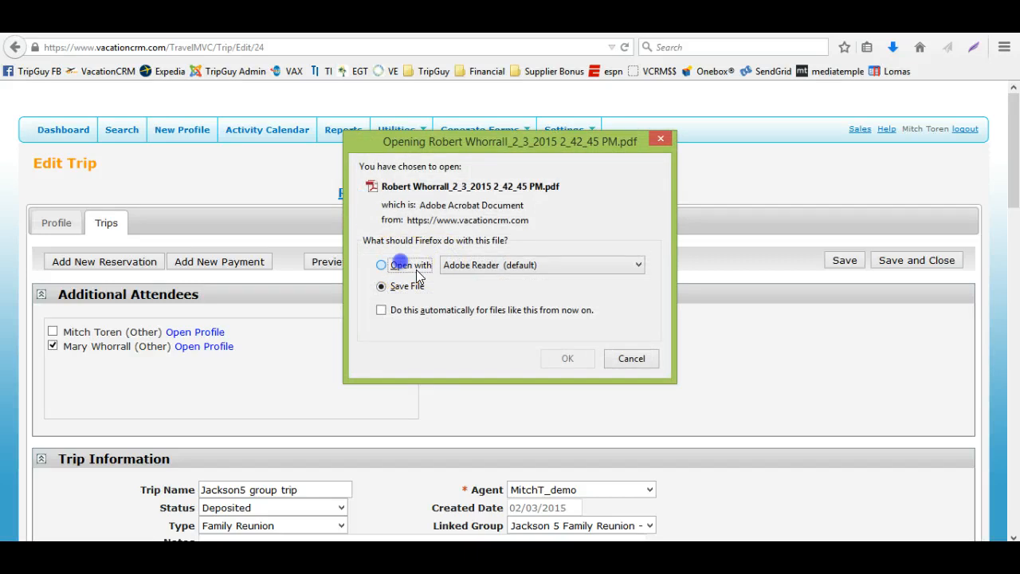
{"action": "left_click", "coordinate": [569, 352]}
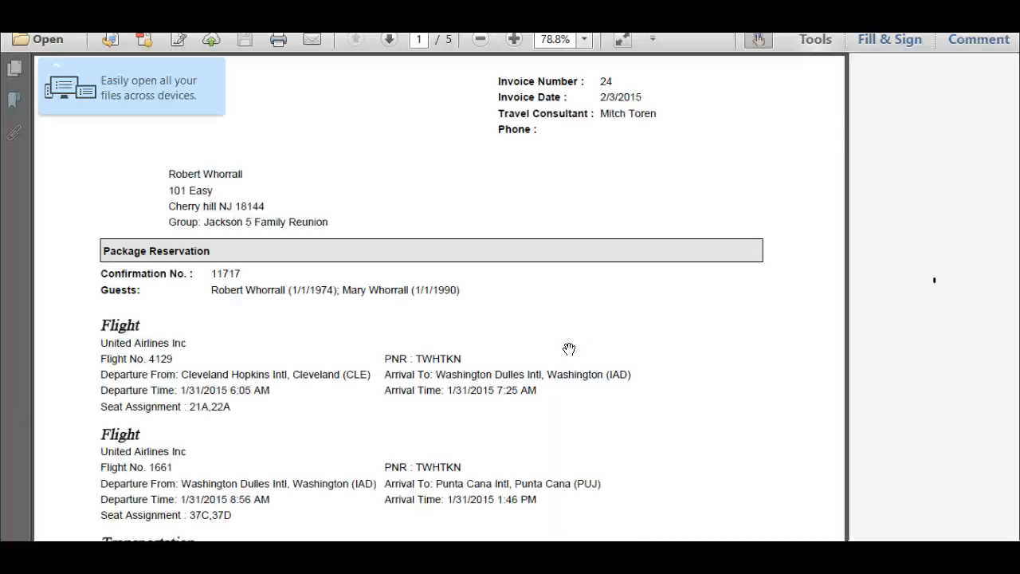
Open the package reservation for editing from the trip's reservations list
{"action": "scroll", "coordinate": [569, 349], "scroll_direction": "down", "scroll_amount": 5}
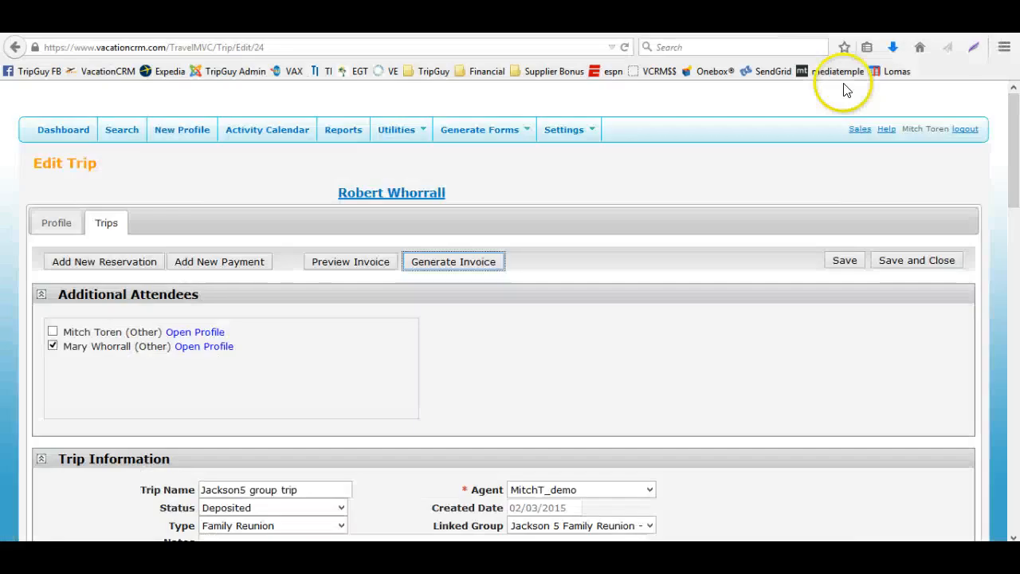
{"action": "scroll", "coordinate": [109, 414], "scroll_direction": "down", "scroll_amount": 5}
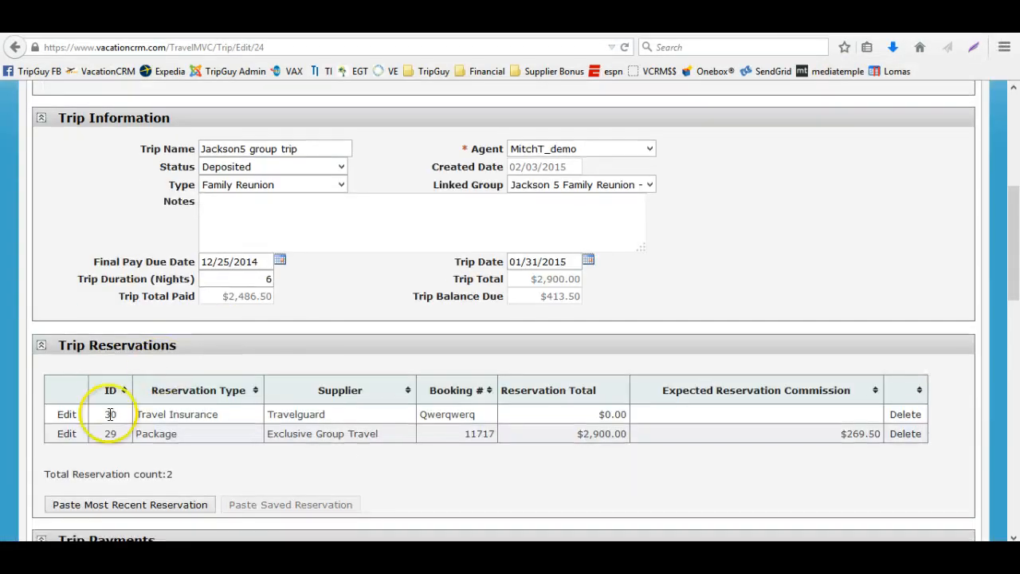
{"action": "left_click", "coordinate": [66, 434]}
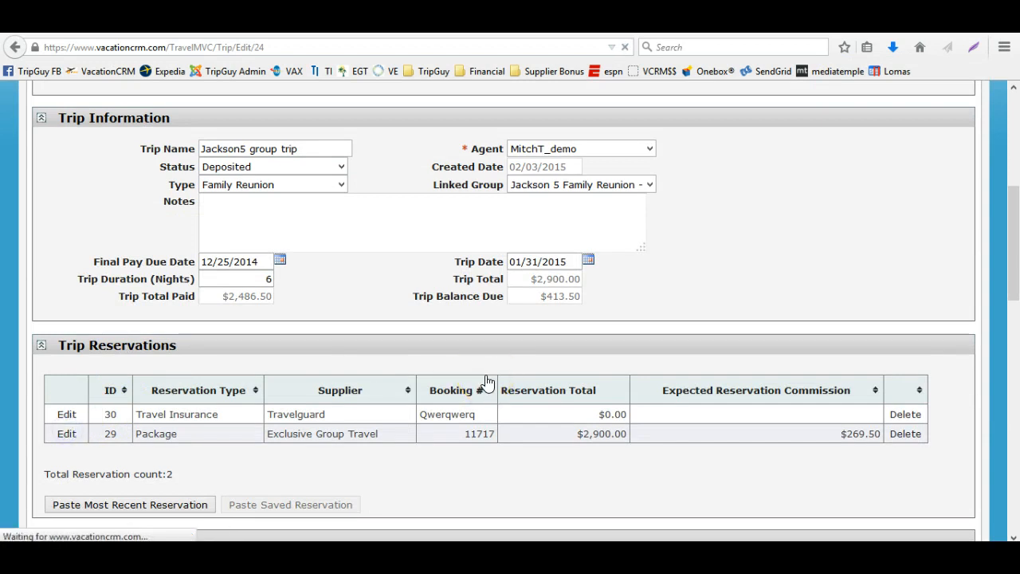
{"action": "scroll", "coordinate": [547, 438], "scroll_direction": "down", "scroll_amount": 3}
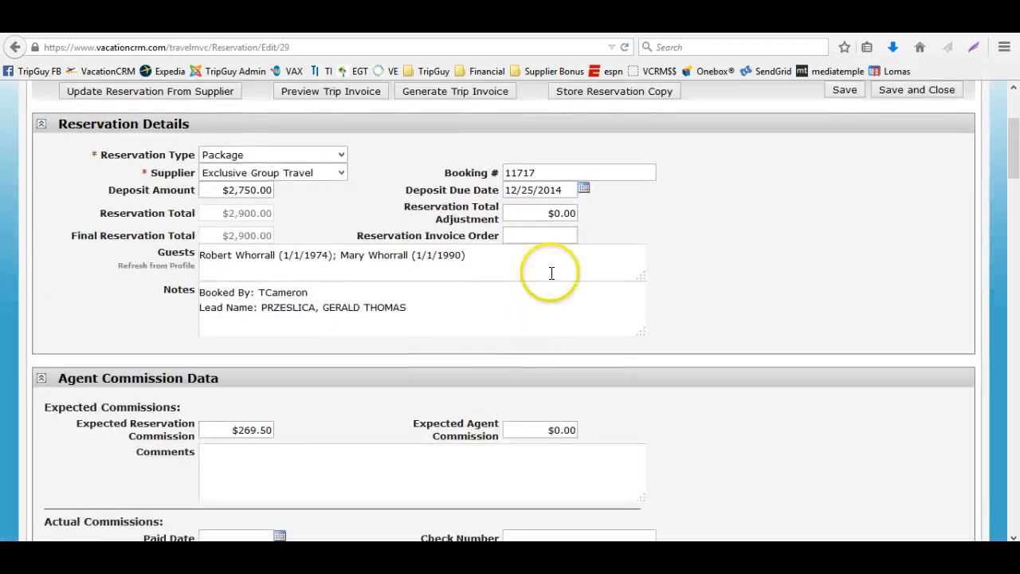
Set the package reservation's invoice order to 2, then save and close the reservation
{"action": "left_click", "coordinate": [561, 237]}
{"action": "type", "text": "1"}
{"action": "key", "text": "Tab"}
{"action": "left_click_drag", "start_coordinate": [565, 237], "coordinate": [584, 237]}
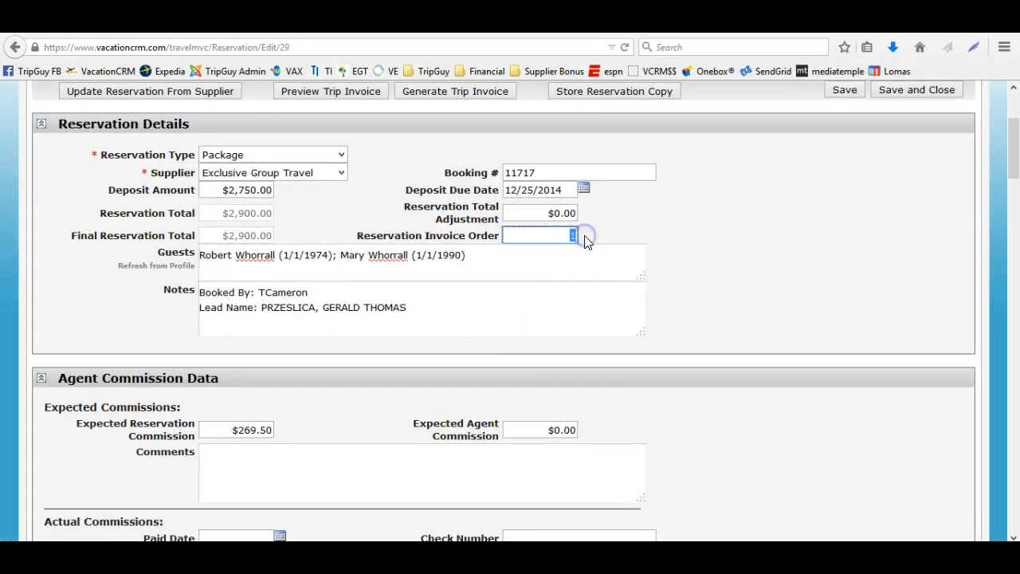
{"action": "type", "text": "2"}
{"action": "key", "text": "Tab"}
{"action": "scroll", "coordinate": [870, 209], "scroll_direction": "up", "scroll_amount": 3}
{"action": "left_click", "coordinate": [896, 263]}
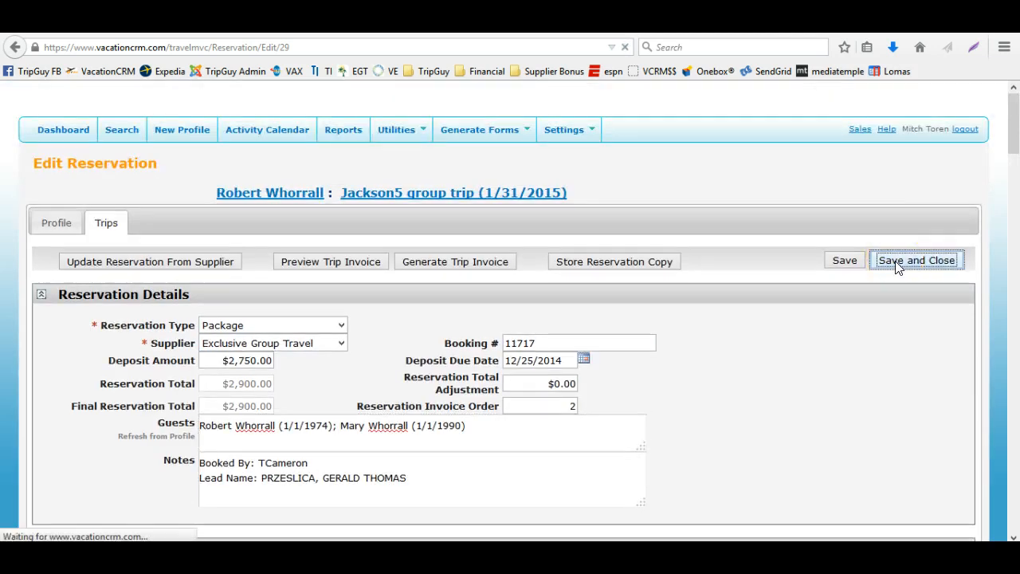
Generate the trip invoice, open the PDF in Adobe Reader, review it and close it without saving
{"action": "left_click", "coordinate": [422, 263]}
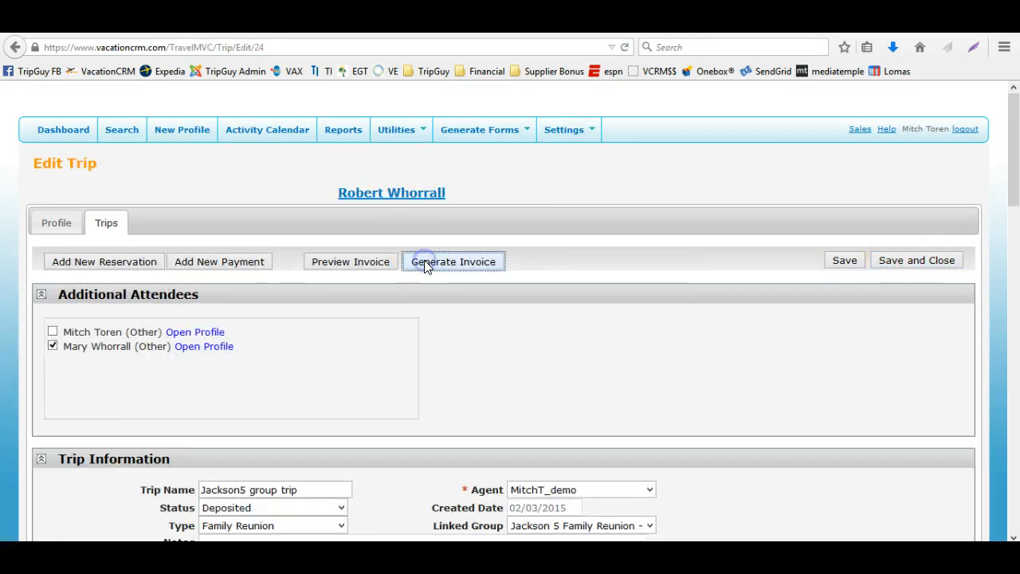
{"action": "left_click", "coordinate": [426, 268]}
{"action": "left_click", "coordinate": [567, 358]}
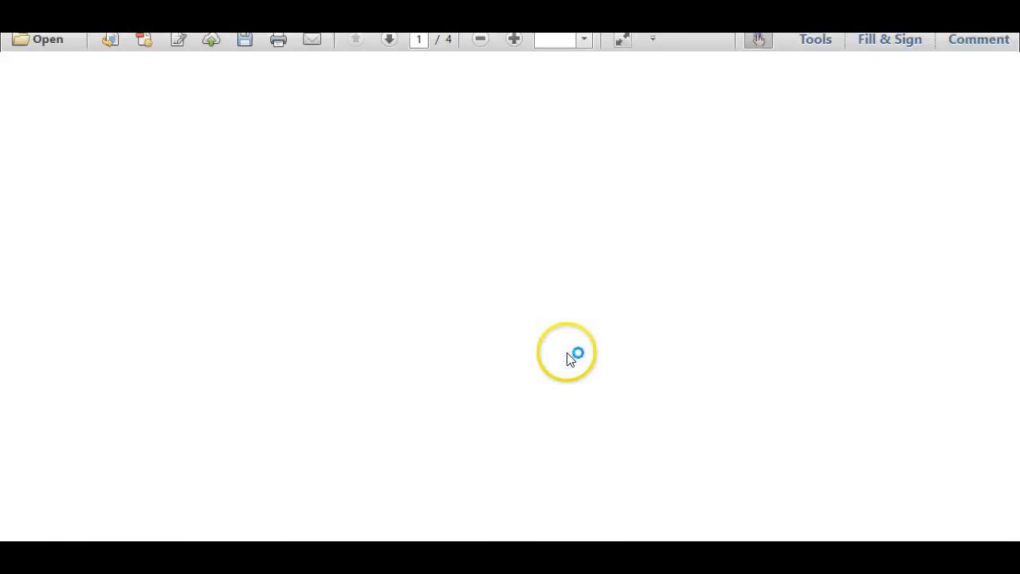
{"action": "scroll", "coordinate": [566, 353], "scroll_direction": "down", "scroll_amount": 1}
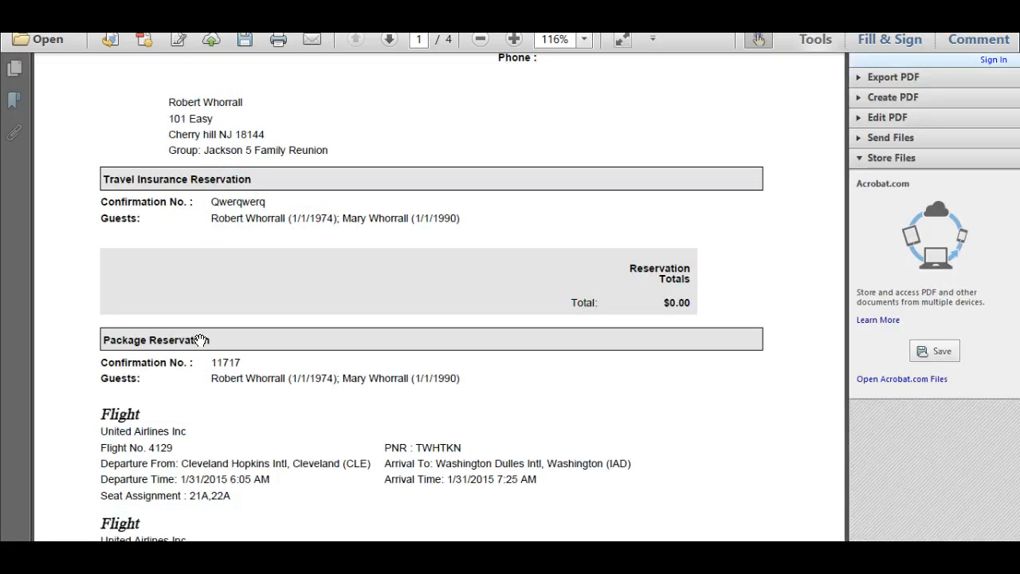
{"action": "scroll", "coordinate": [765, 132], "scroll_direction": "up", "scroll_amount": 1}
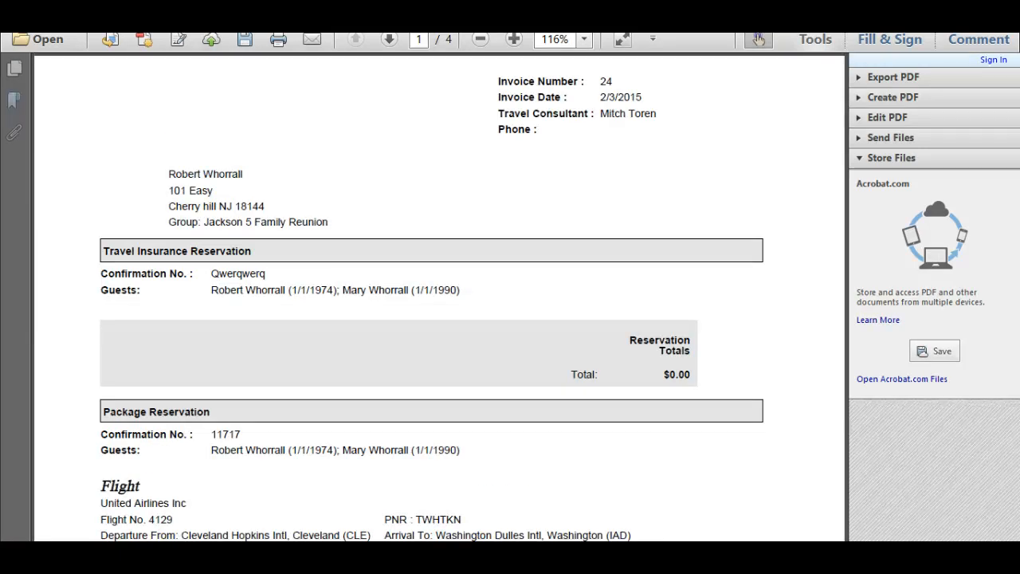
{"action": "key", "text": "ctrl+w"}
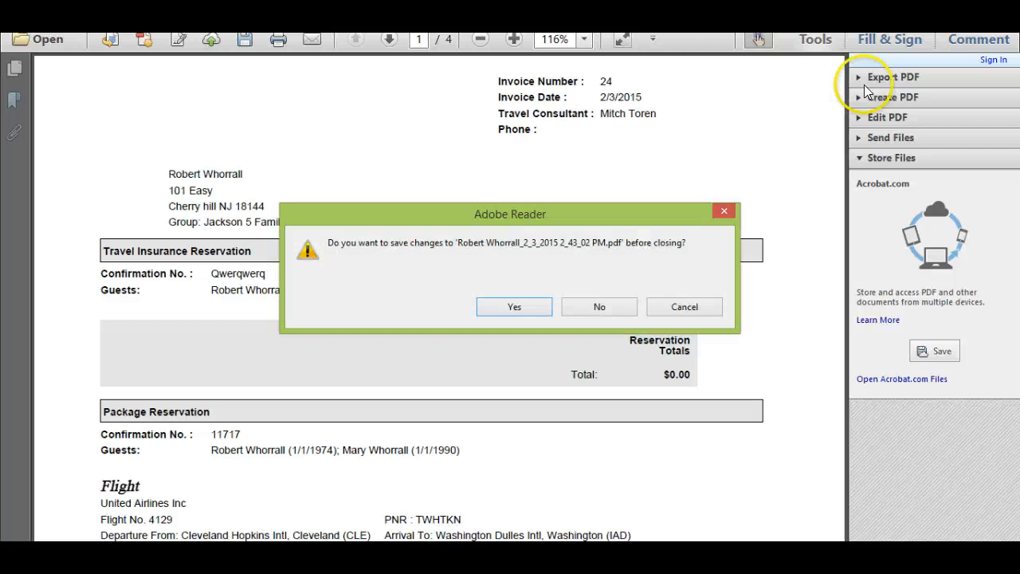
{"action": "left_click", "coordinate": [611, 303]}
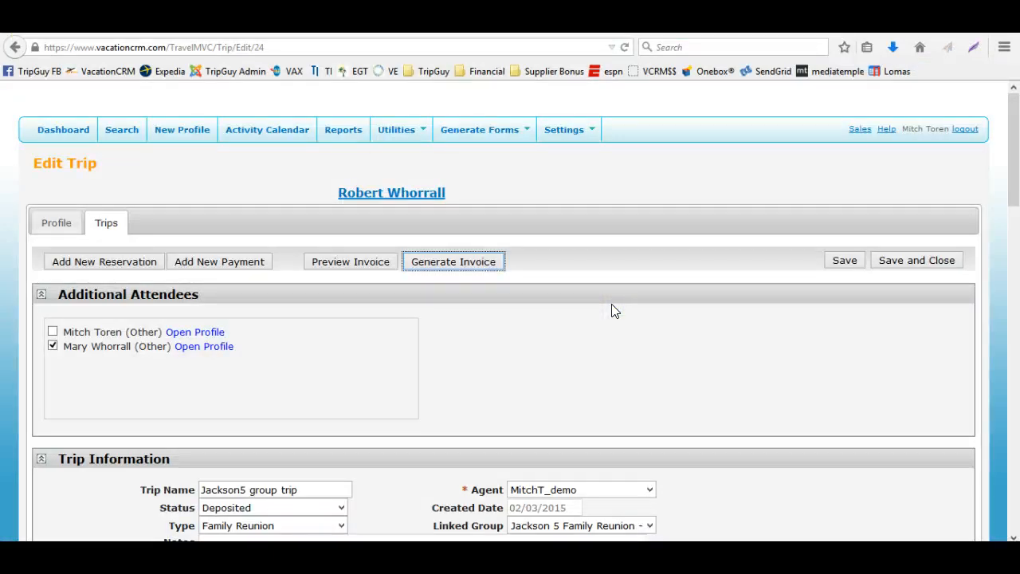
Check the trip's reservations list, then generate the trip invoice again and open the PDF in Adobe Reader
{"action": "scroll", "coordinate": [611, 310], "scroll_direction": "down", "scroll_amount": 4}
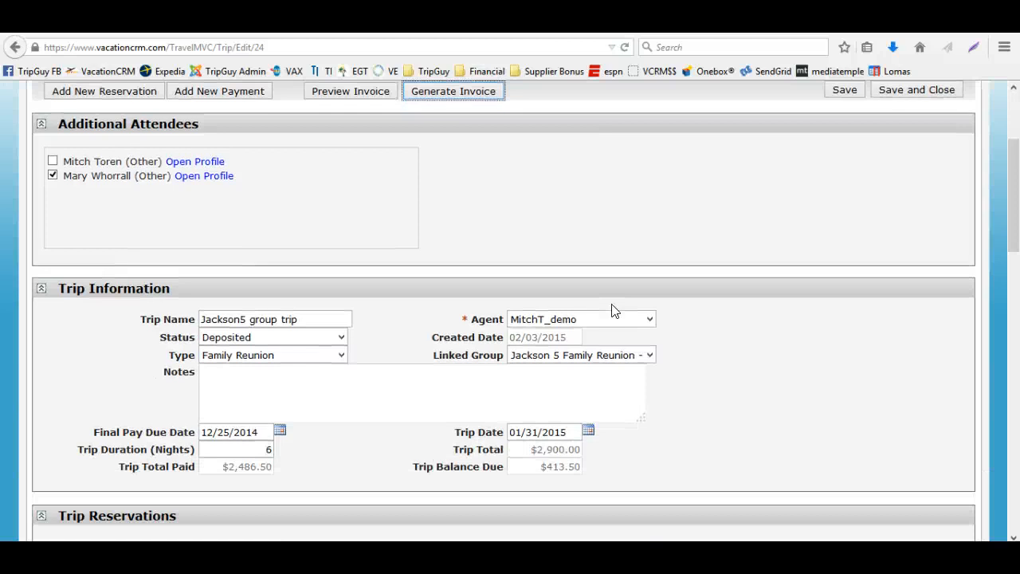
{"action": "scroll", "coordinate": [614, 310], "scroll_direction": "down", "scroll_amount": 4}
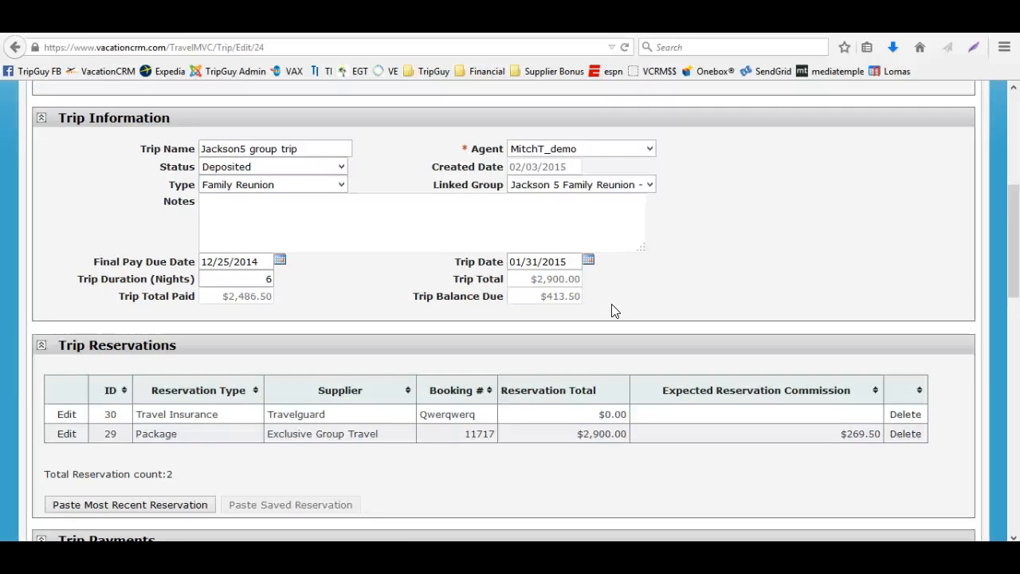
{"action": "scroll", "coordinate": [447, 406], "scroll_direction": "up", "scroll_amount": 8}
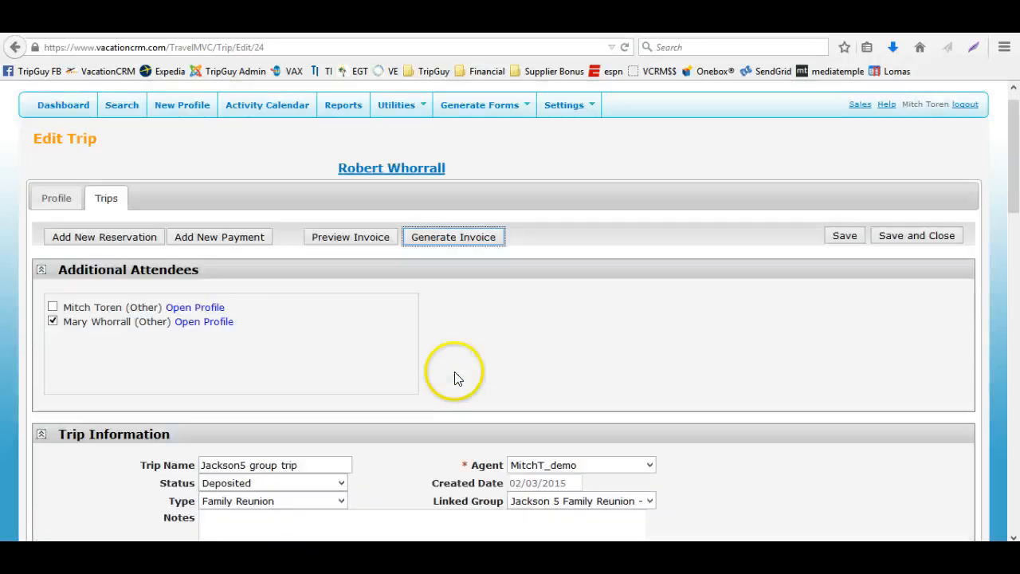
{"action": "left_click", "coordinate": [448, 266]}
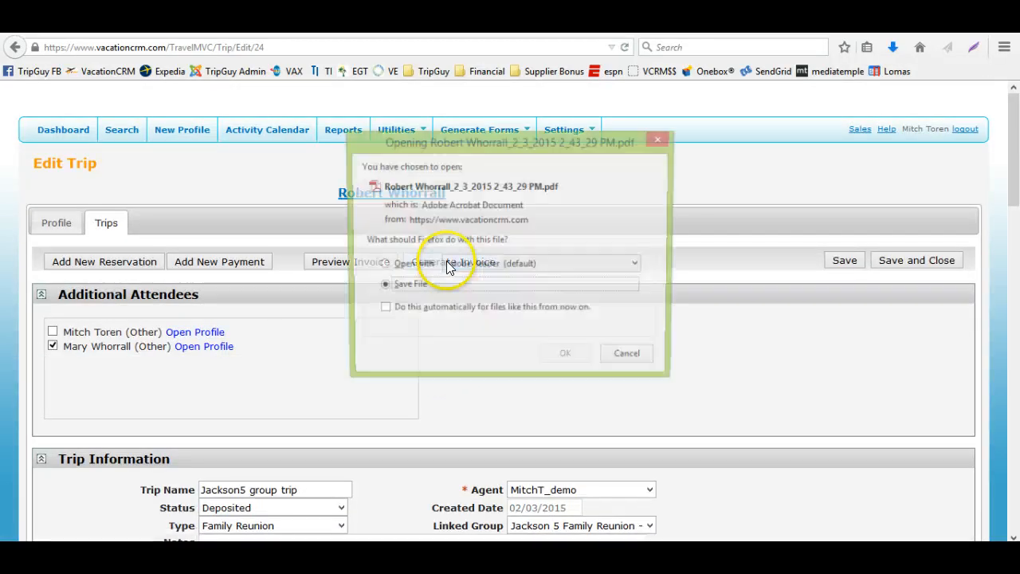
{"action": "left_click", "coordinate": [404, 268]}
{"action": "left_click", "coordinate": [552, 357]}
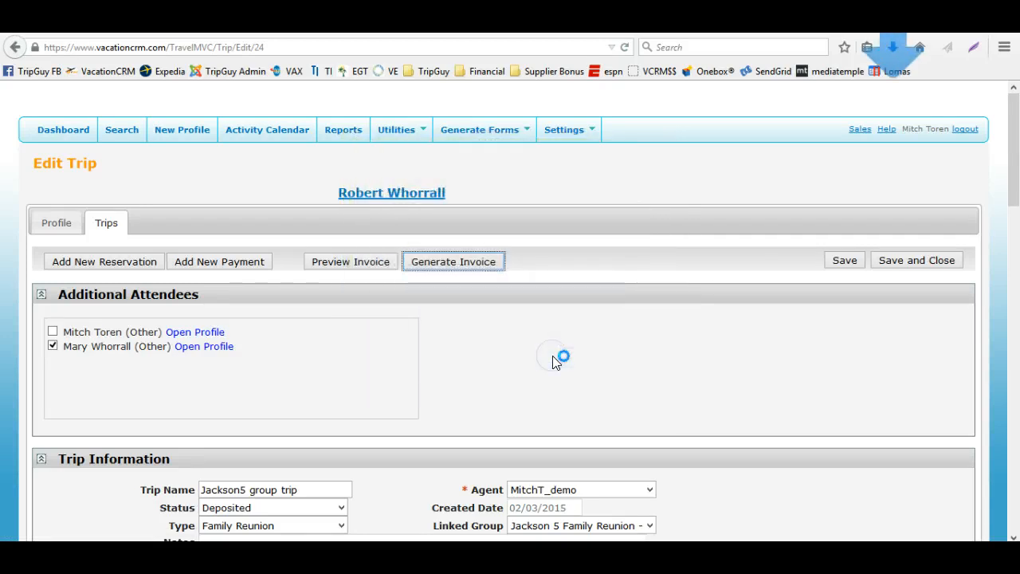
Review the invoice's reservation sections and trip totals, then close the PDF without saving
{"action": "scroll", "coordinate": [600, 339], "scroll_direction": "down", "scroll_amount": 1}
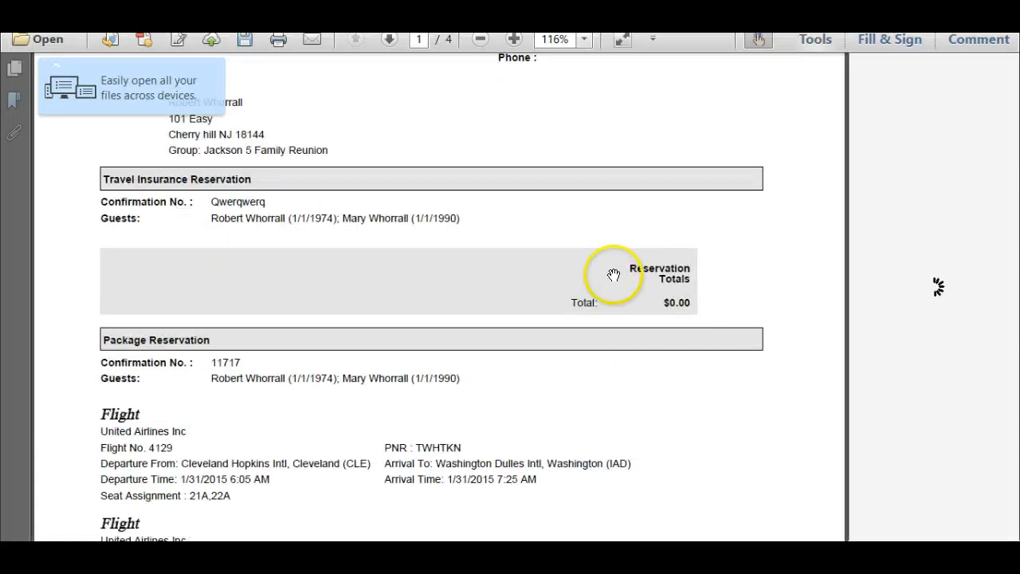
{"action": "scroll", "coordinate": [688, 307], "scroll_direction": "down", "scroll_amount": 6}
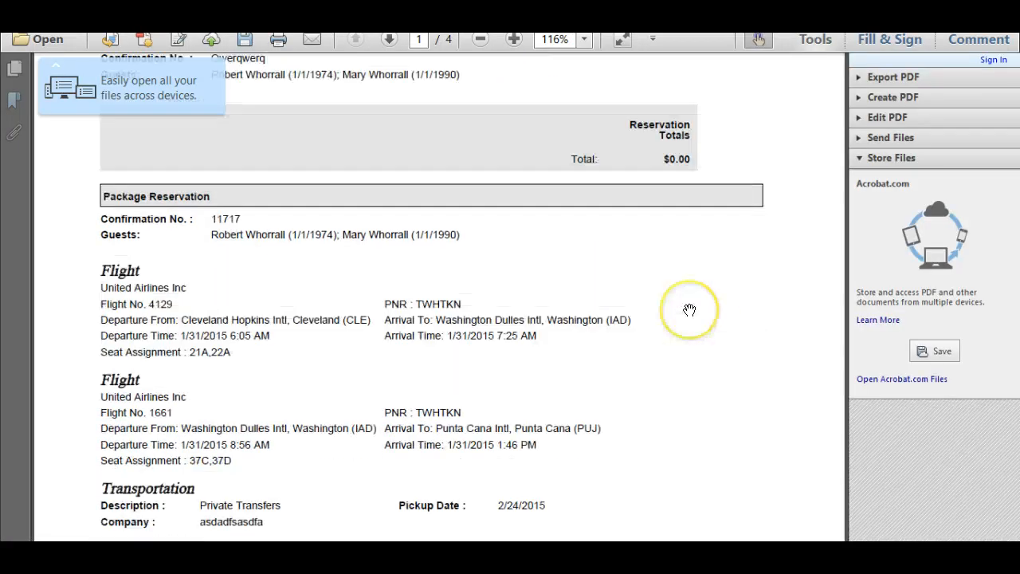
{"action": "scroll", "coordinate": [484, 289], "scroll_direction": "down", "scroll_amount": 8}
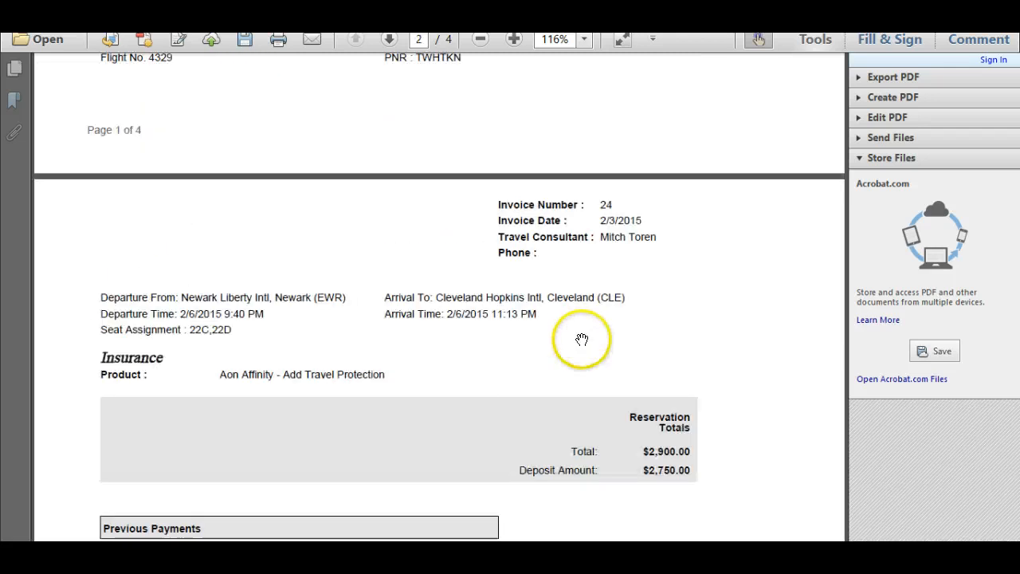
{"action": "scroll", "coordinate": [626, 358], "scroll_direction": "down", "scroll_amount": 2}
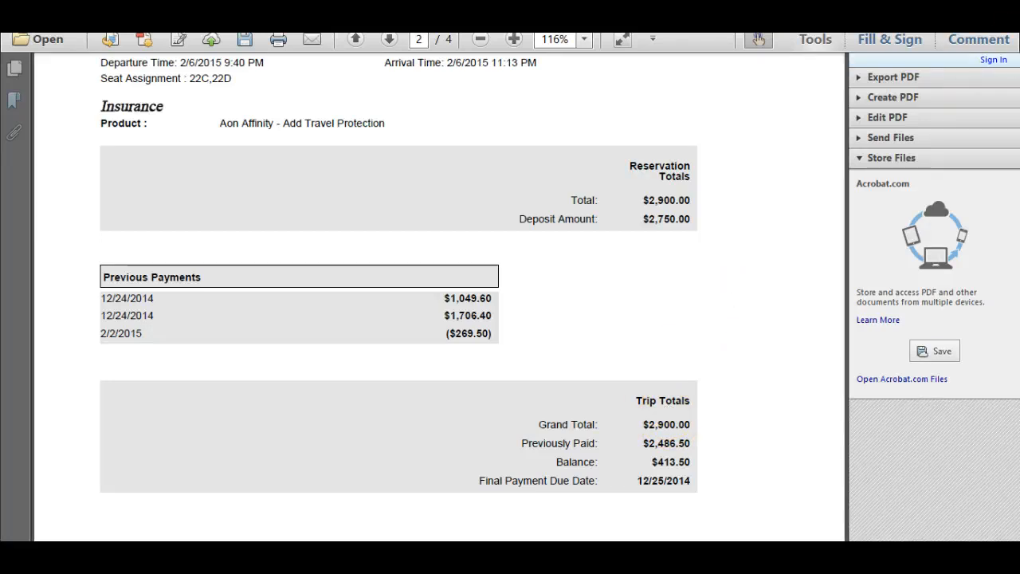
{"action": "scroll", "coordinate": [674, 402], "scroll_direction": "up", "scroll_amount": 10}
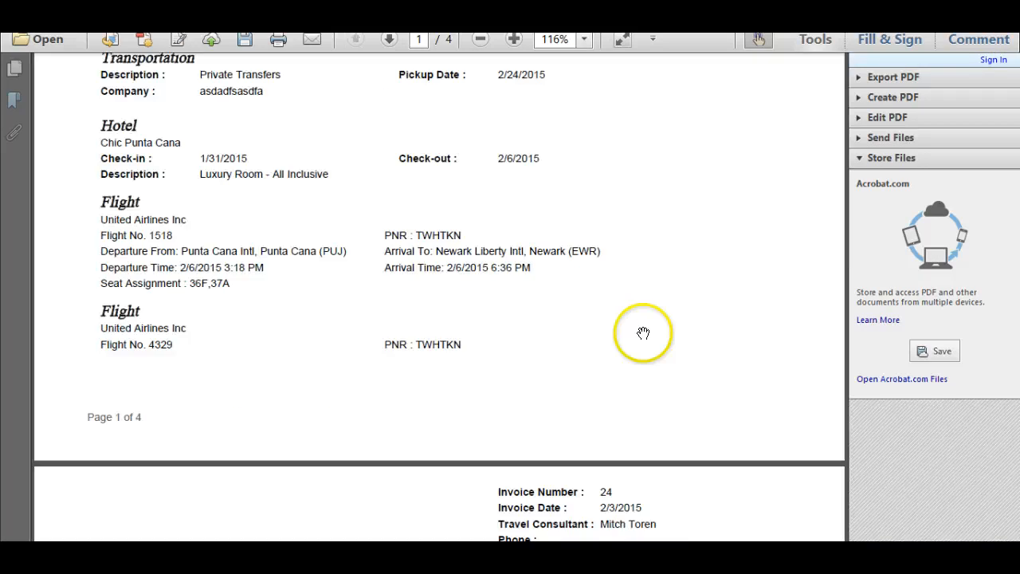
{"action": "scroll", "coordinate": [643, 332], "scroll_direction": "up", "scroll_amount": 6}
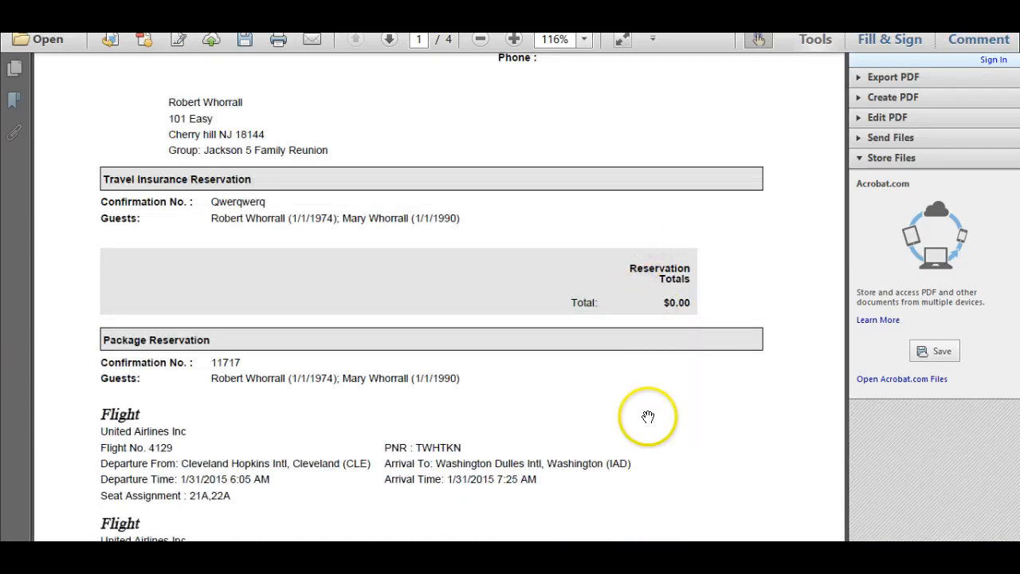
{"action": "scroll", "coordinate": [648, 416], "scroll_direction": "down", "scroll_amount": 15}
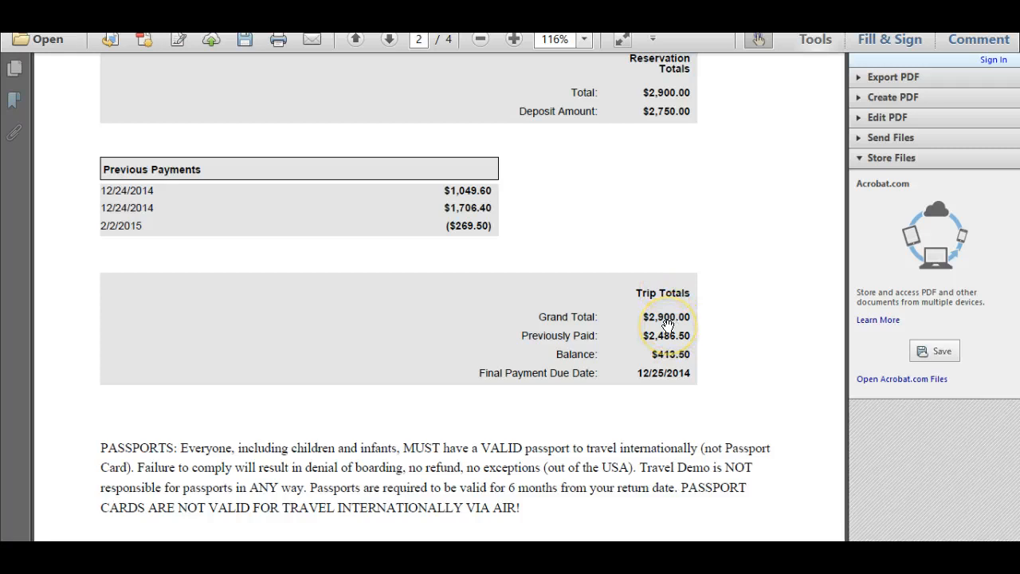
{"action": "left_click", "coordinate": [679, 311]}
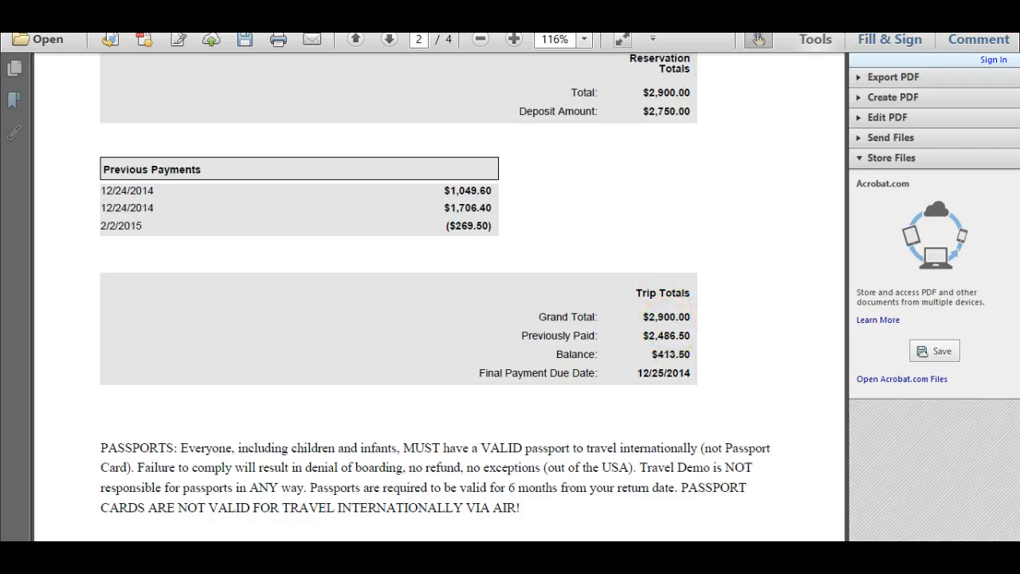
{"action": "left_click", "coordinate": [933, 24]}
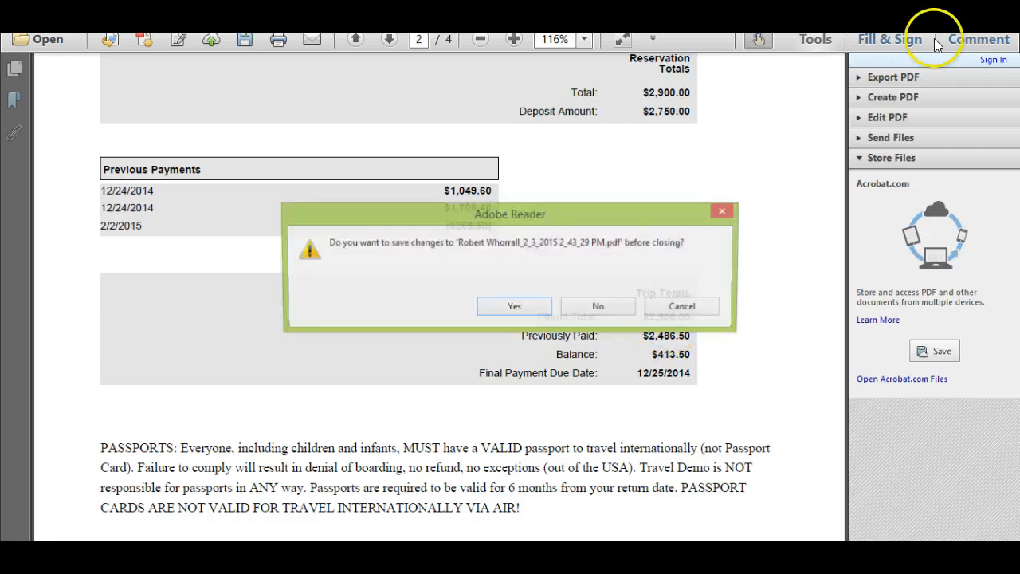
{"action": "left_click", "coordinate": [599, 304]}
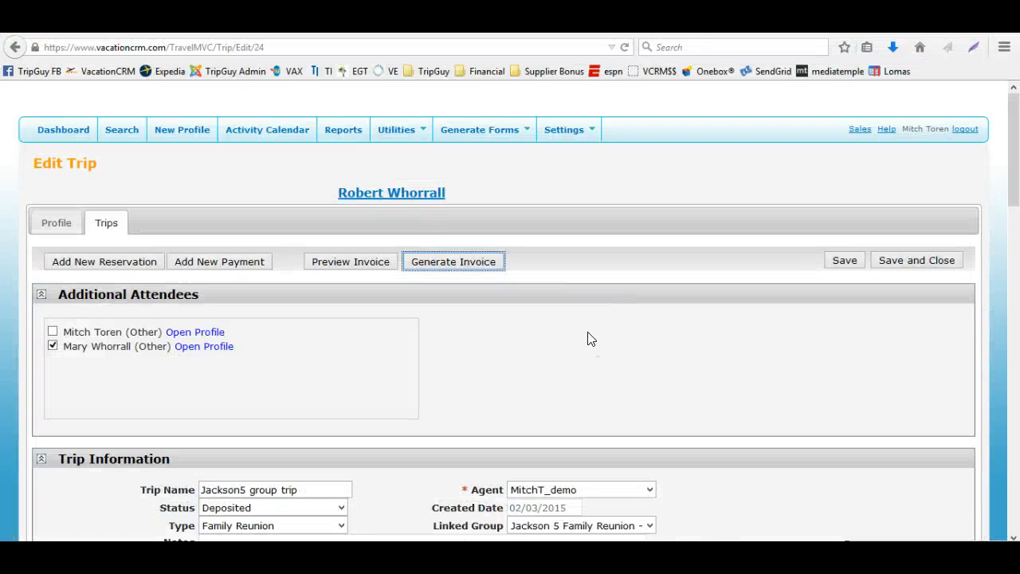
Add a new reservation to the trip with reservation type Package and supplier Disney
{"action": "scroll", "coordinate": [590, 339], "scroll_direction": "down", "scroll_amount": 2}
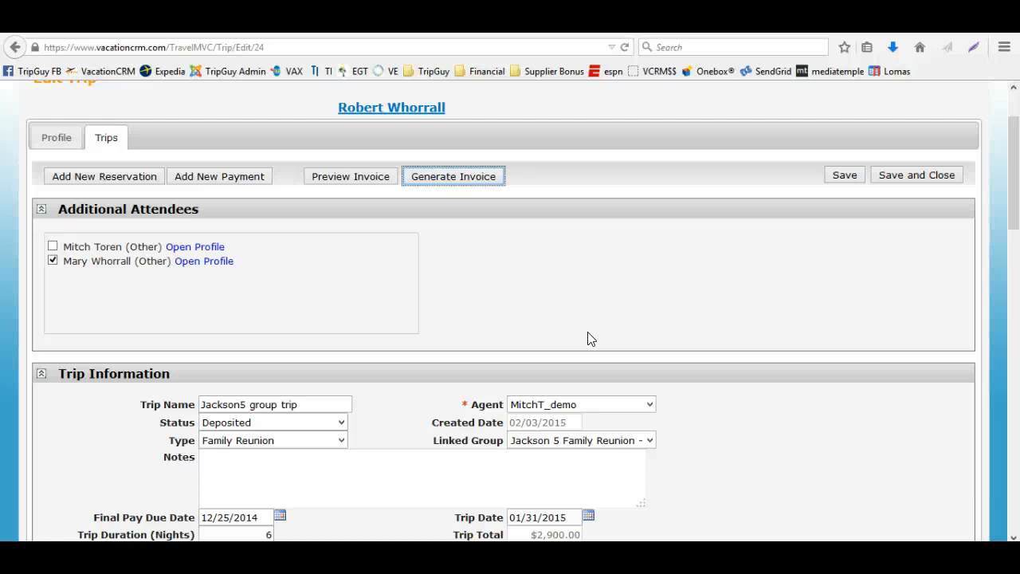
{"action": "scroll", "coordinate": [591, 339], "scroll_direction": "up", "scroll_amount": 2}
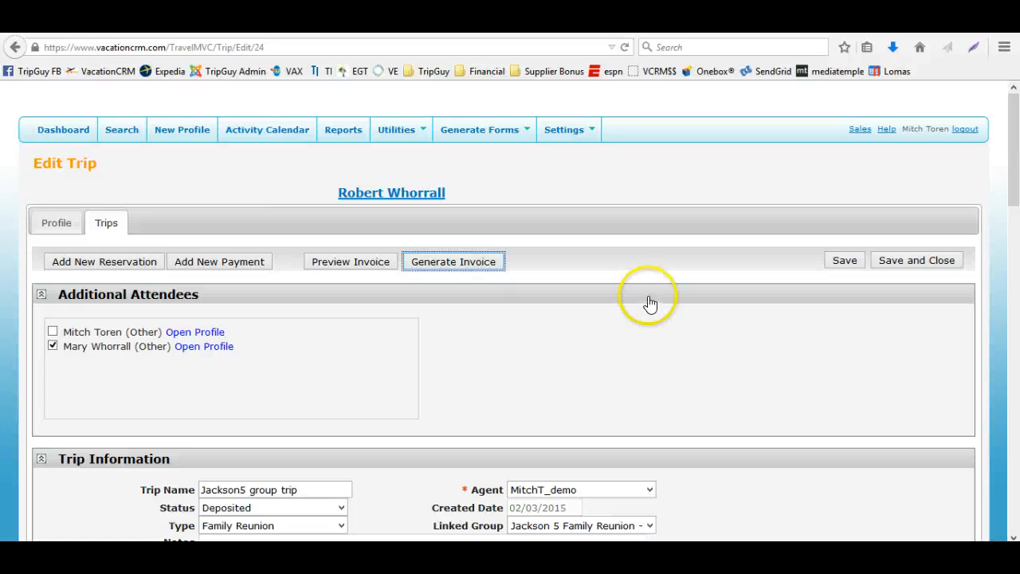
{"action": "left_click", "coordinate": [121, 261]}
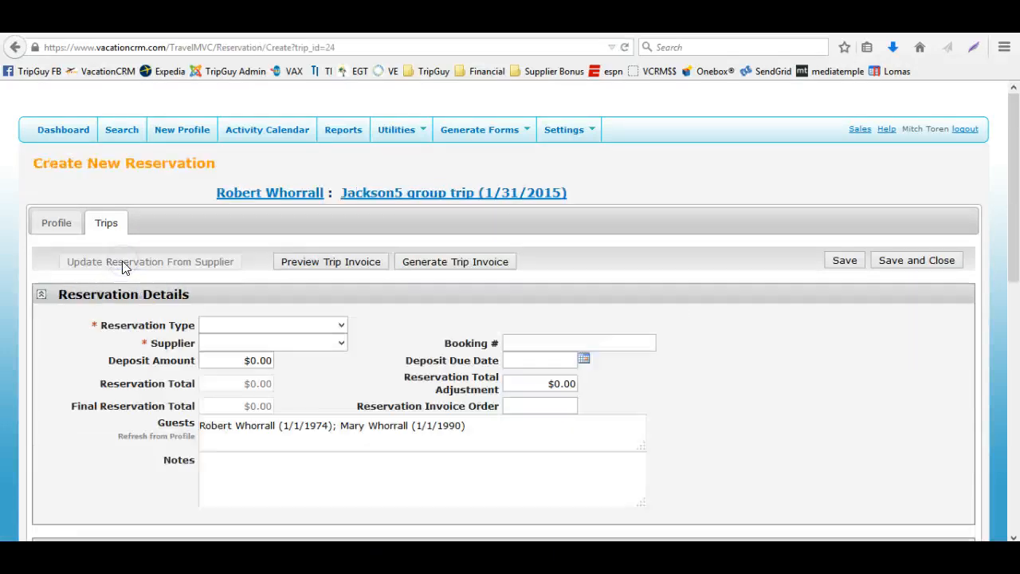
{"action": "left_click", "coordinate": [245, 325]}
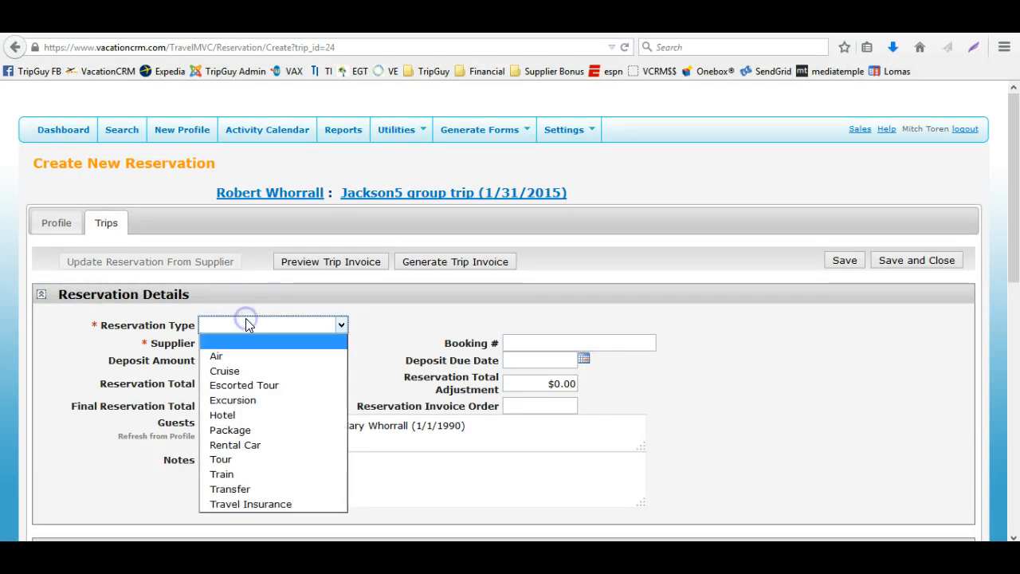
{"action": "left_click", "coordinate": [274, 429]}
{"action": "left_click", "coordinate": [290, 349]}
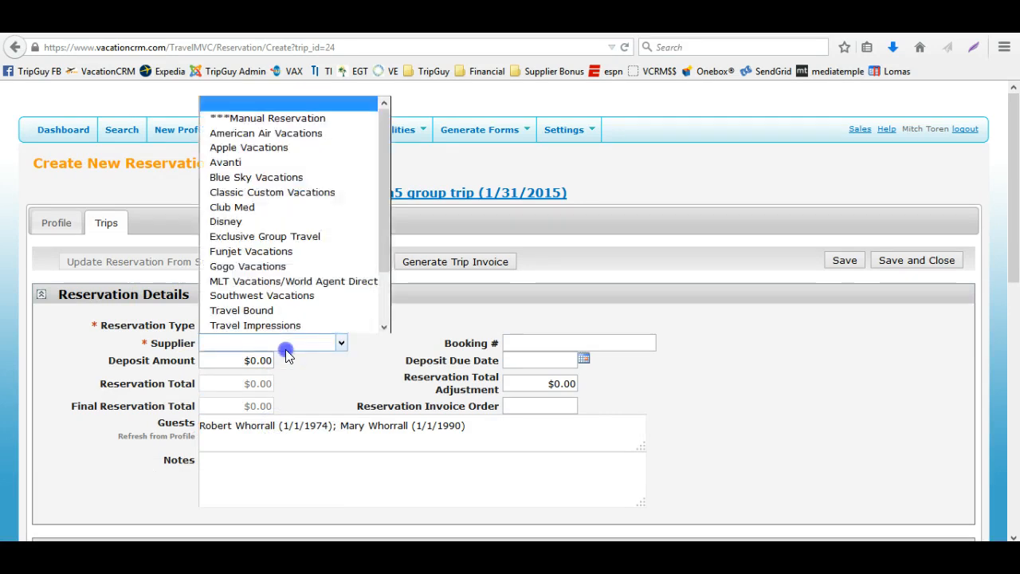
{"action": "left_click", "coordinate": [292, 344]}
{"action": "left_click", "coordinate": [285, 224]}
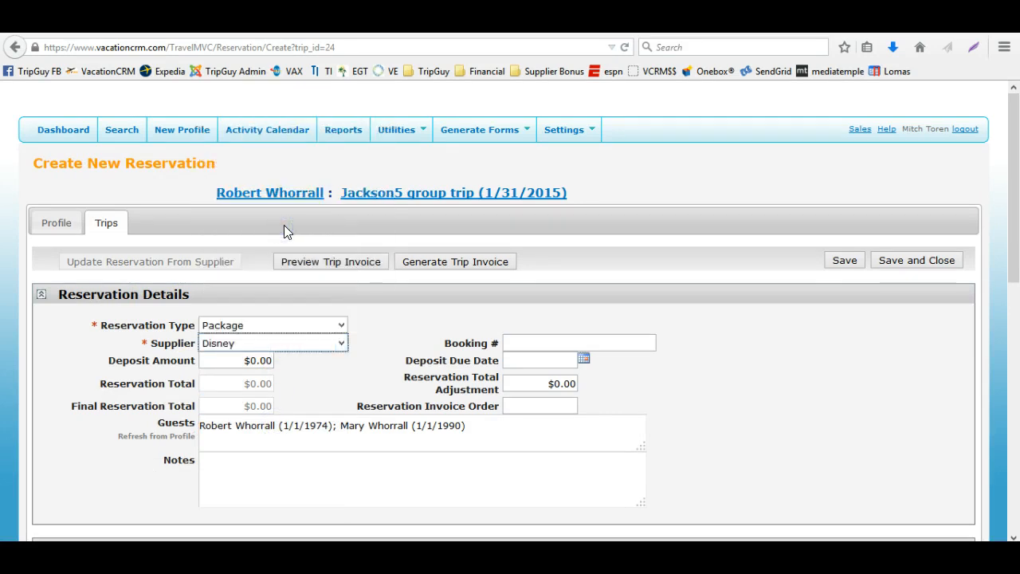
Enter a booking number for the new package reservation and save it
{"action": "left_click", "coordinate": [505, 343]}
{"action": "type", "text": "wqerqwer"}
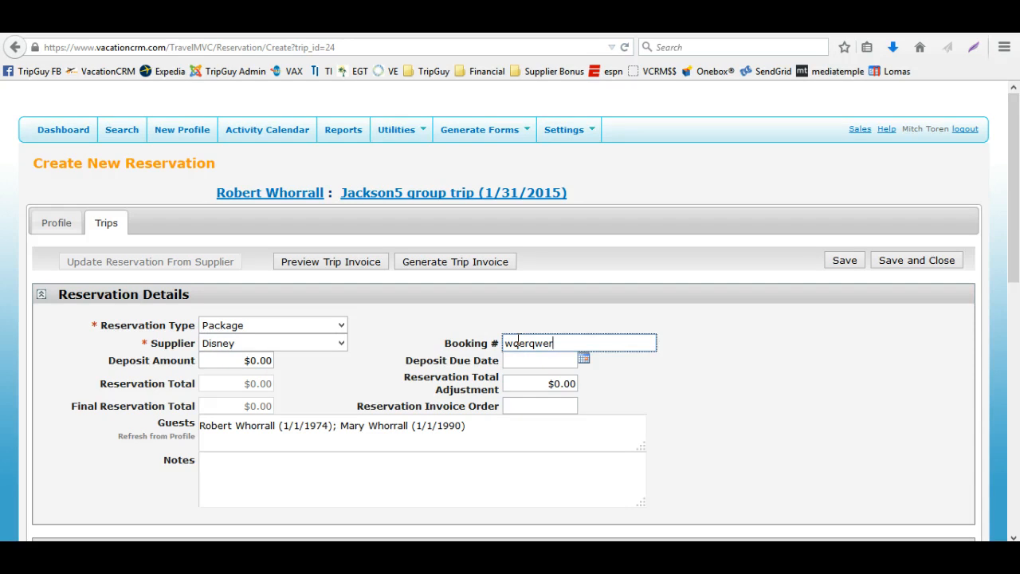
{"action": "key", "text": "Tab"}
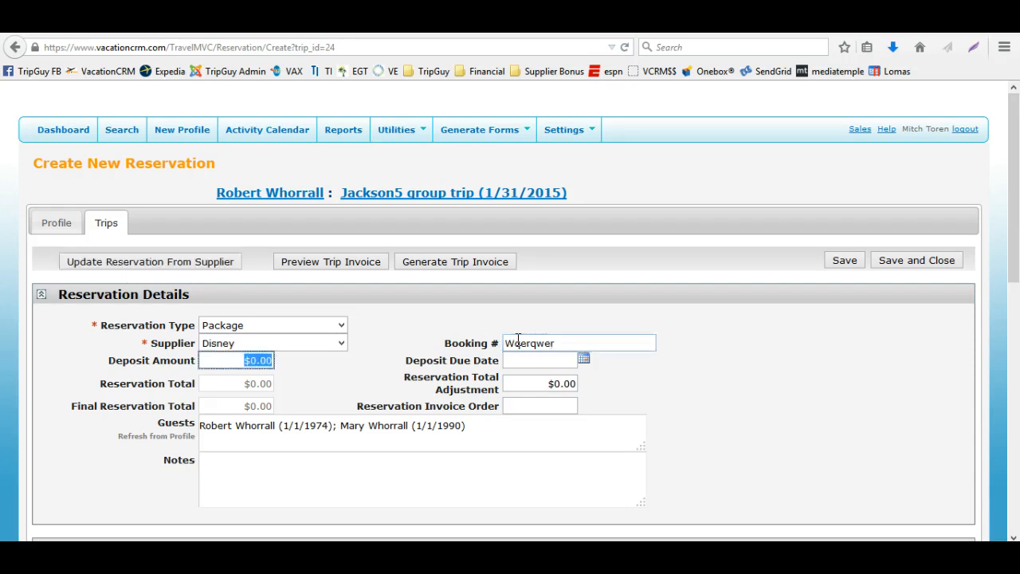
{"action": "scroll", "coordinate": [307, 223], "scroll_direction": "down", "scroll_amount": 4}
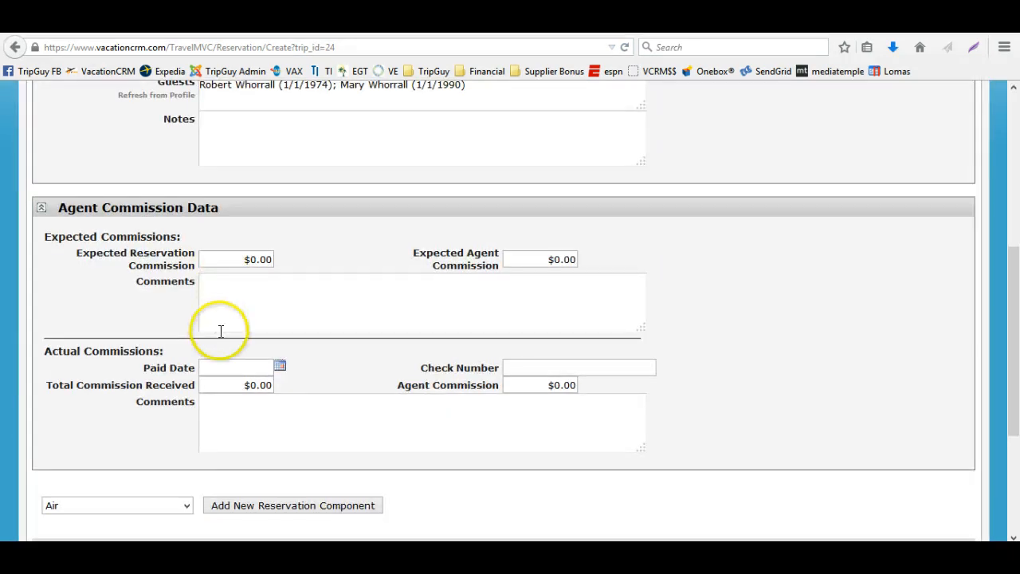
{"action": "scroll", "coordinate": [221, 330], "scroll_direction": "down", "scroll_amount": 3}
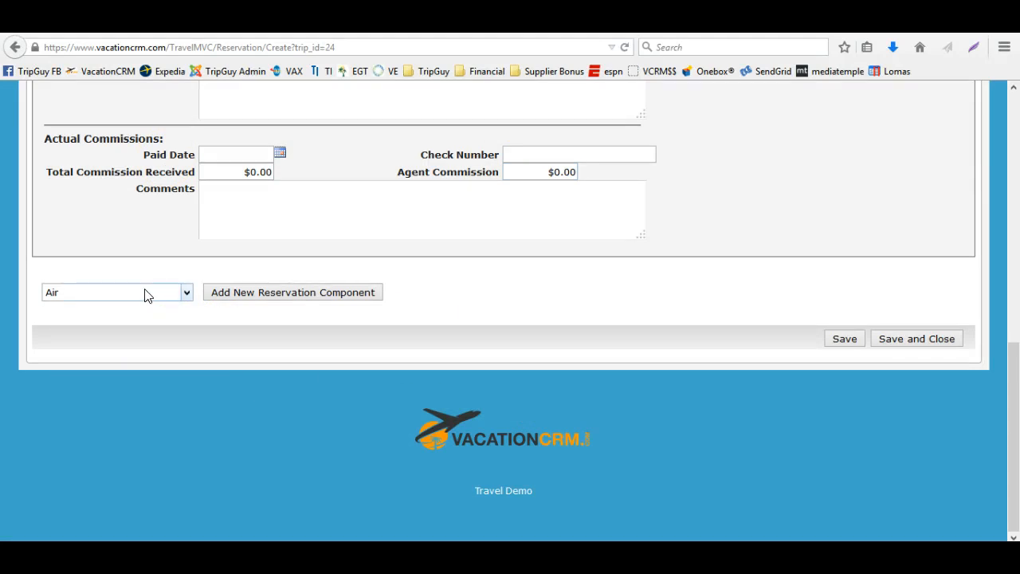
{"action": "scroll", "coordinate": [519, 340], "scroll_direction": "up", "scroll_amount": 6}
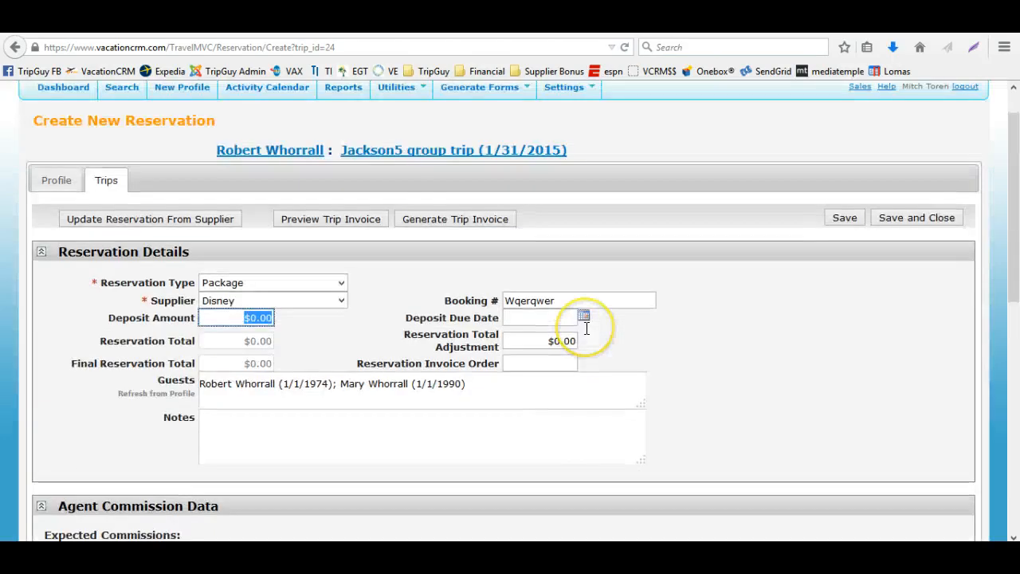
{"action": "left_click", "coordinate": [421, 297]}
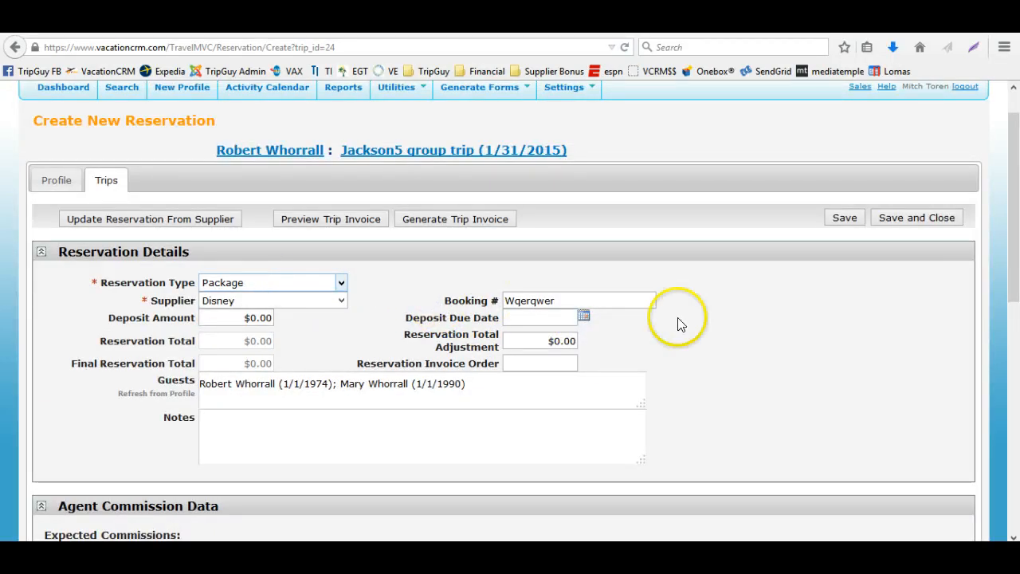
{"action": "left_click", "coordinate": [839, 218]}
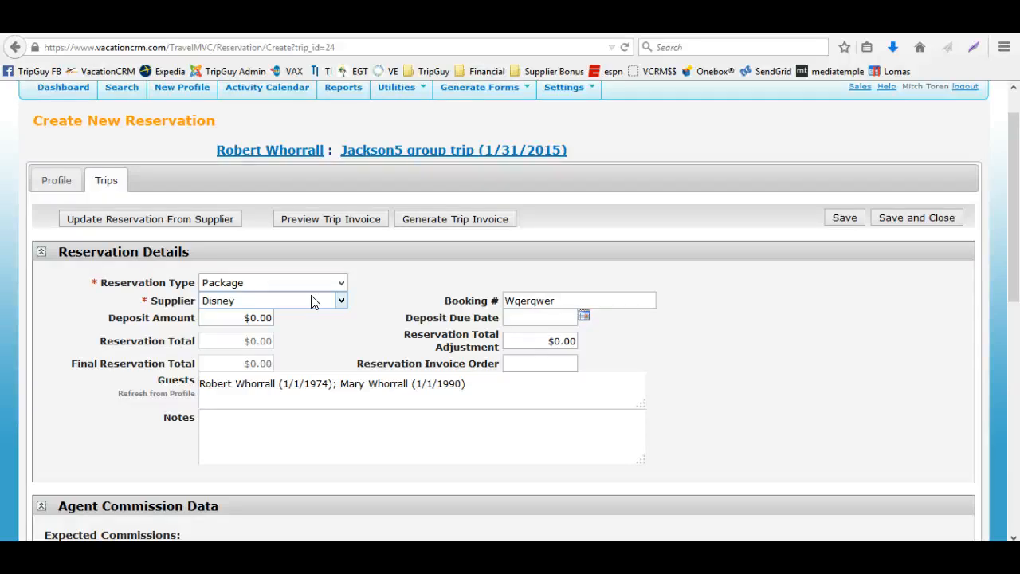
Save the Disney package reservation and mark its Insurance component for deletion
{"action": "left_click", "coordinate": [856, 226]}
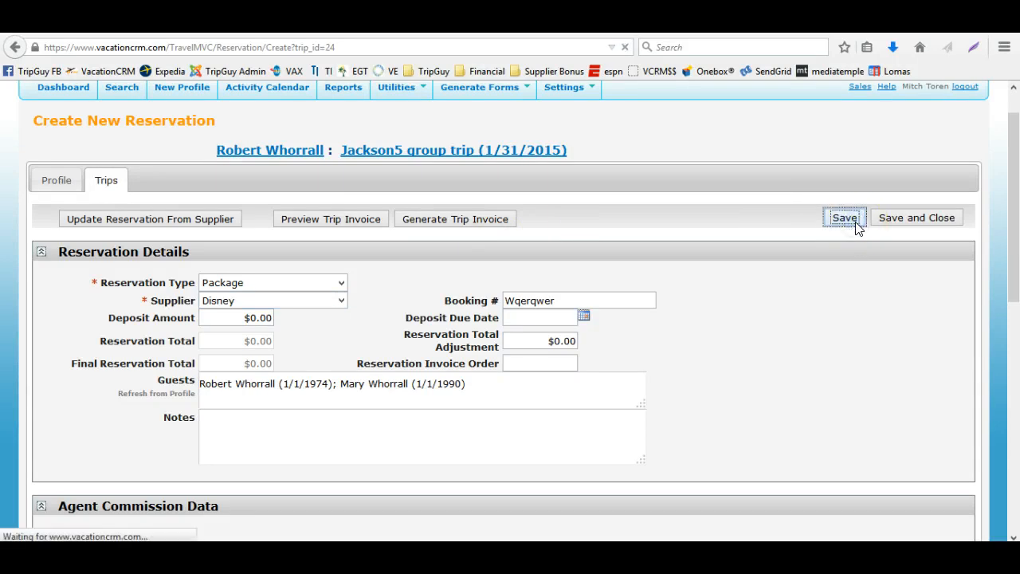
{"action": "scroll", "coordinate": [754, 337], "scroll_direction": "down", "scroll_amount": 4}
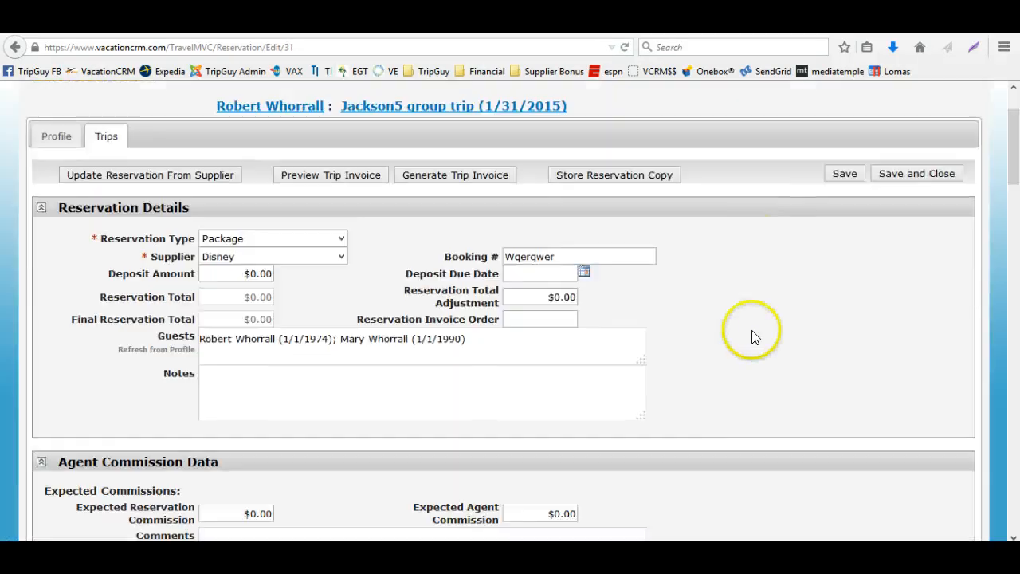
{"action": "scroll", "coordinate": [754, 337], "scroll_direction": "down", "scroll_amount": 4}
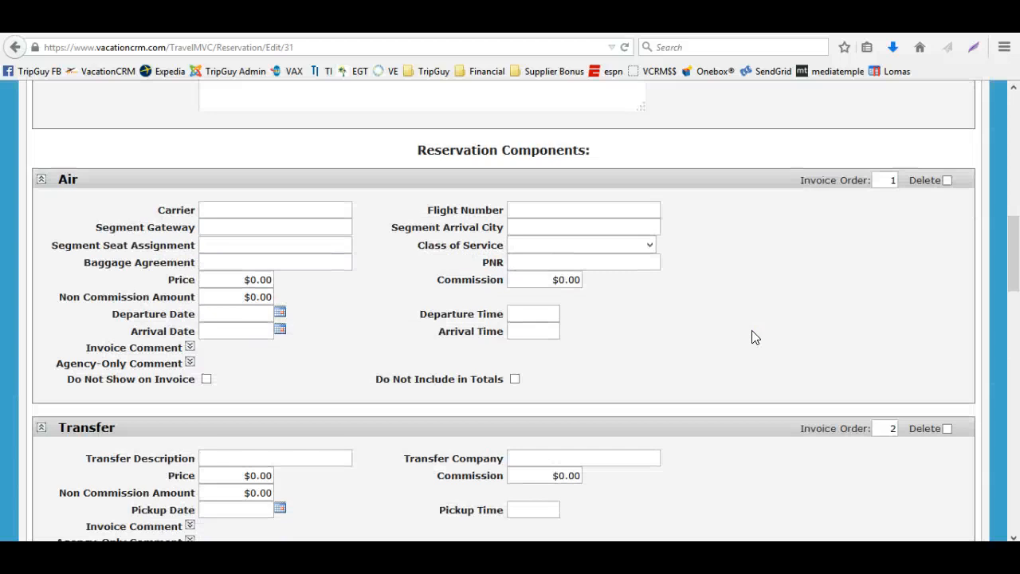
{"action": "scroll", "coordinate": [329, 297], "scroll_direction": "down", "scroll_amount": 3}
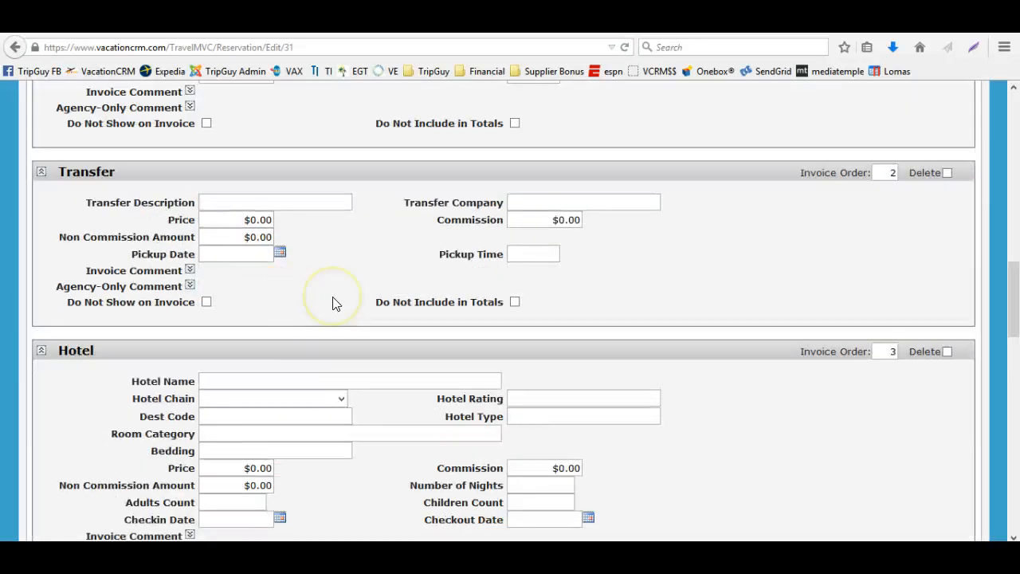
{"action": "scroll", "coordinate": [333, 298], "scroll_direction": "down", "scroll_amount": 2}
{"action": "scroll", "coordinate": [333, 298], "scroll_direction": "down", "scroll_amount": 5}
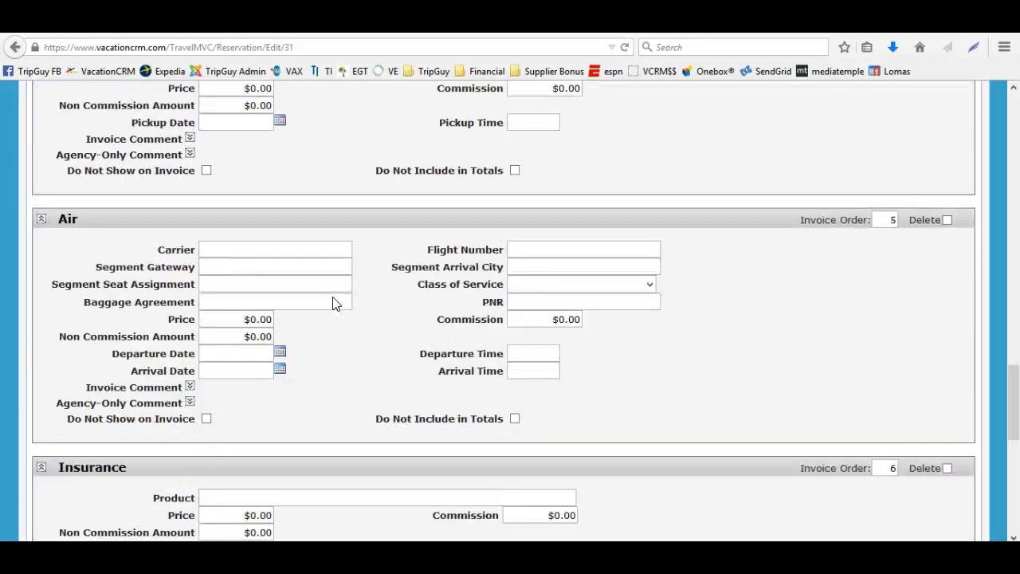
{"action": "scroll", "coordinate": [335, 303], "scroll_direction": "down", "scroll_amount": 3}
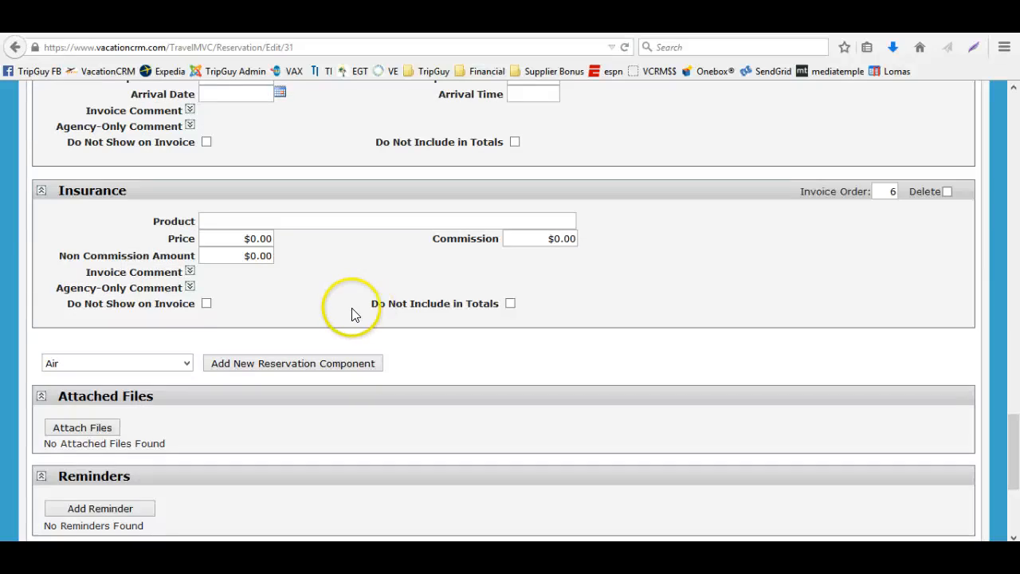
{"action": "left_click", "coordinate": [206, 302]}
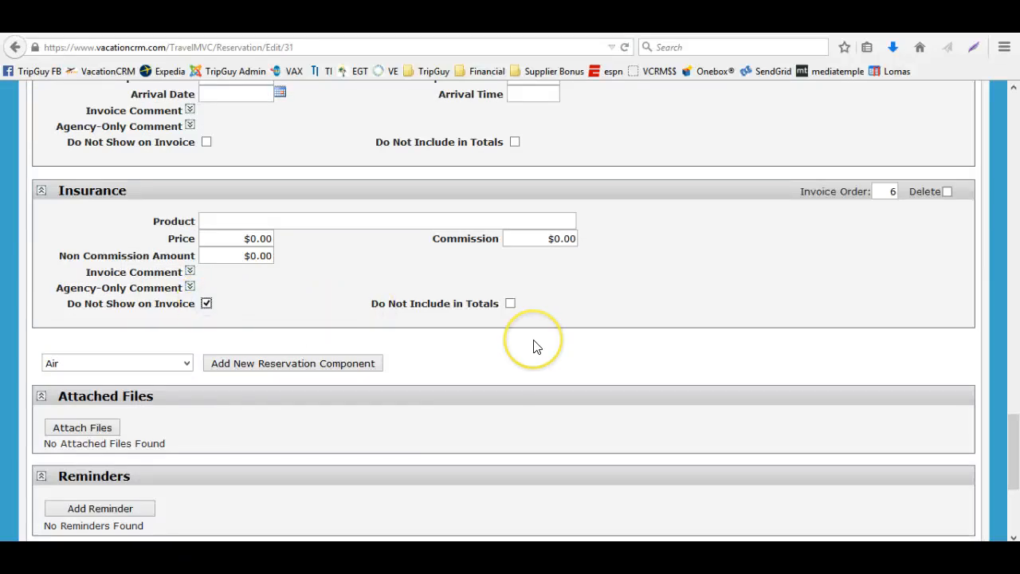
{"action": "left_click", "coordinate": [948, 191]}
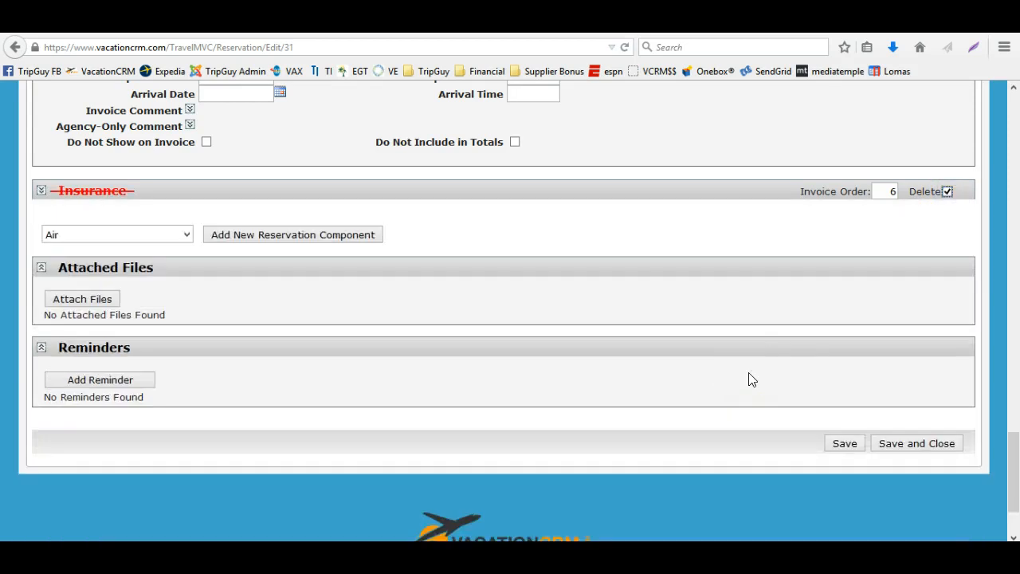
Mark both Air components of the package reservation for deletion and save the reservation
{"action": "scroll", "coordinate": [749, 374], "scroll_direction": "up", "scroll_amount": 7}
{"action": "scroll", "coordinate": [749, 376], "scroll_direction": "down", "scroll_amount": 4}
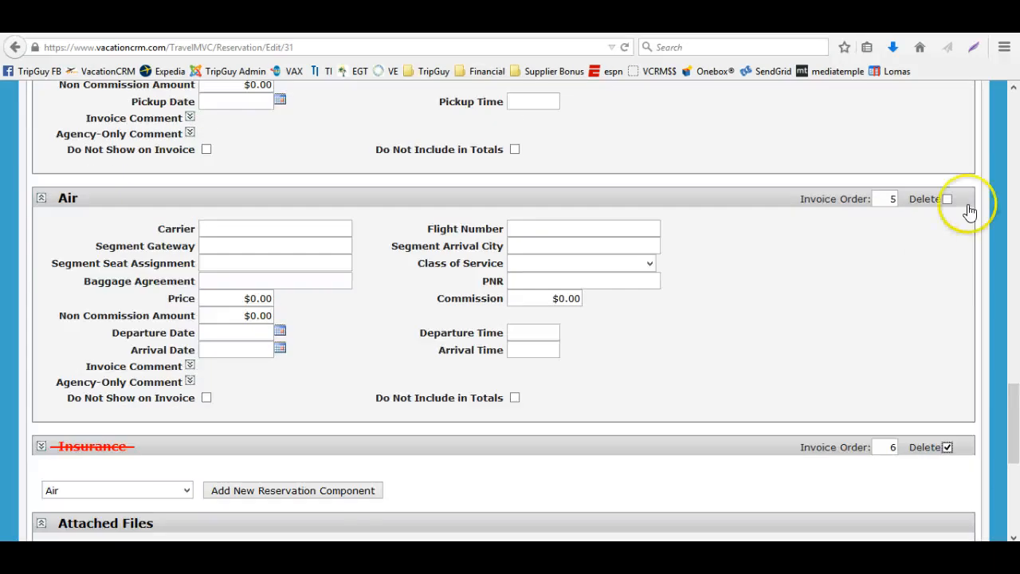
{"action": "left_click", "coordinate": [948, 198]}
{"action": "scroll", "coordinate": [776, 311], "scroll_direction": "up", "scroll_amount": 7}
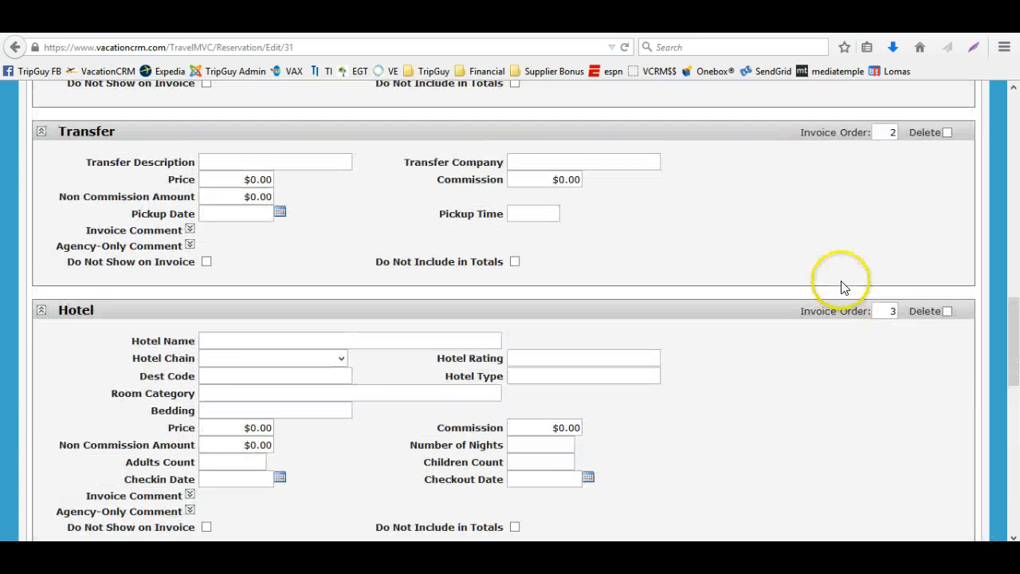
{"action": "scroll", "coordinate": [861, 279], "scroll_direction": "up", "scroll_amount": 5}
{"action": "left_click", "coordinate": [942, 263]}
{"action": "scroll", "coordinate": [932, 269], "scroll_direction": "up", "scroll_amount": 4}
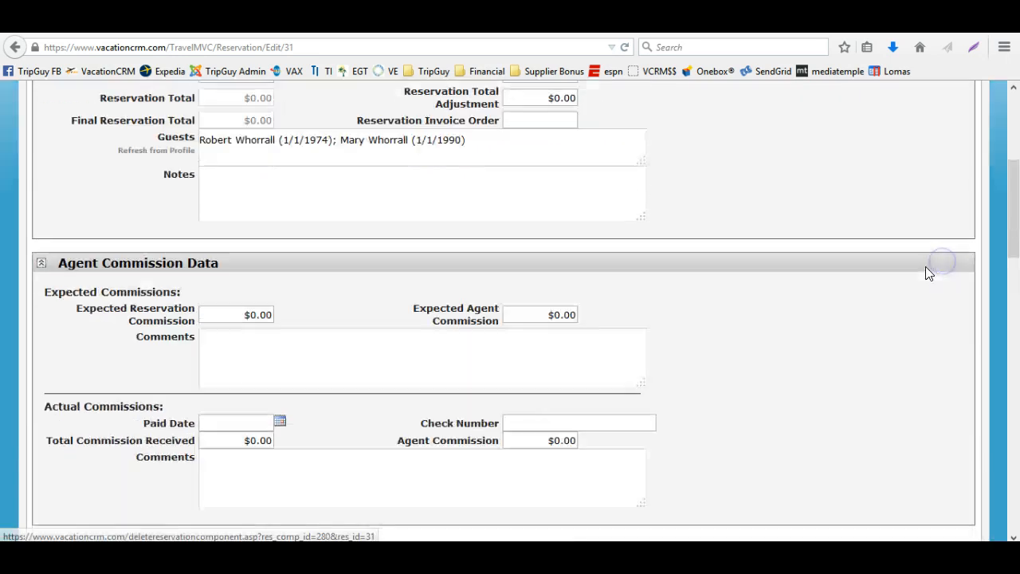
{"action": "scroll", "coordinate": [893, 223], "scroll_direction": "up", "scroll_amount": 4}
{"action": "left_click", "coordinate": [843, 260]}
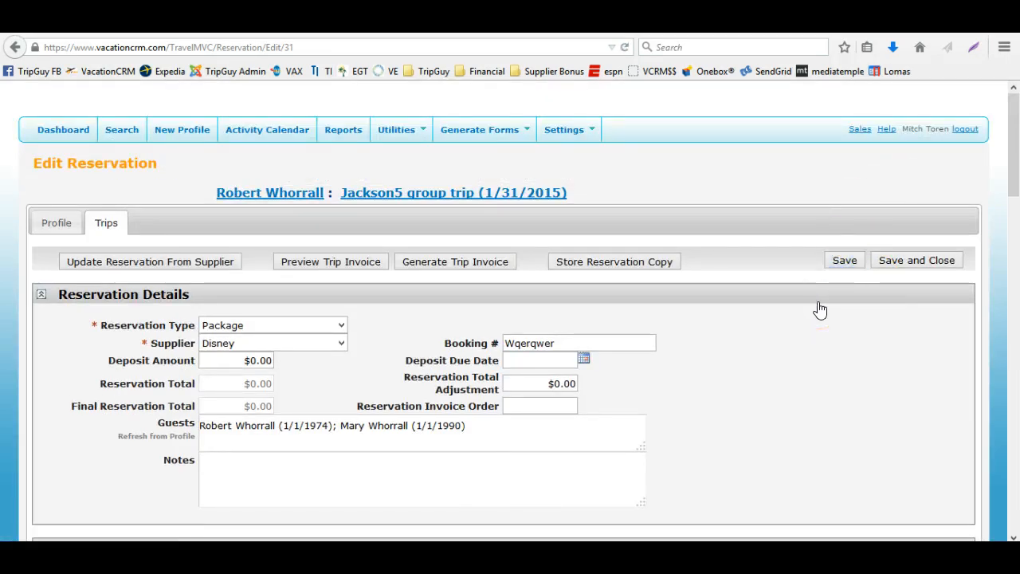
Review the package reservation's remaining components, then save and close the reservation
{"action": "scroll", "coordinate": [820, 309], "scroll_direction": "down", "scroll_amount": 11}
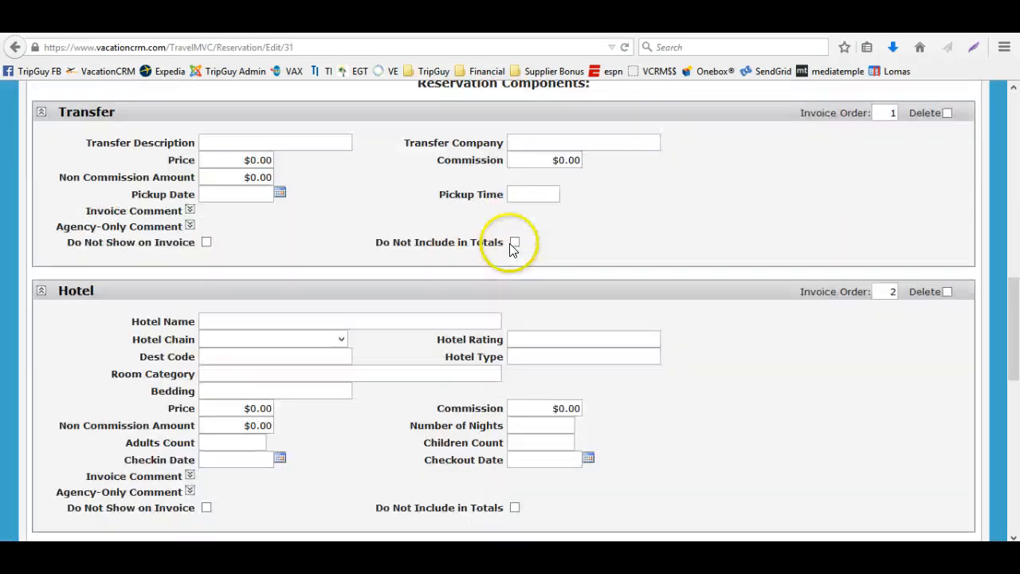
{"action": "scroll", "coordinate": [489, 300], "scroll_direction": "down", "scroll_amount": 5}
{"action": "scroll", "coordinate": [494, 350], "scroll_direction": "up", "scroll_amount": 3}
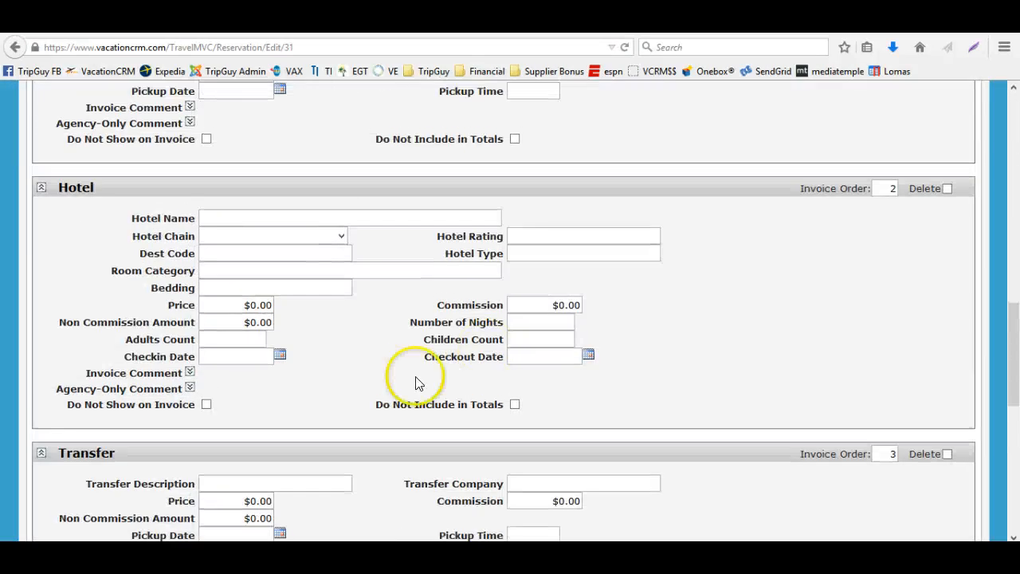
{"action": "scroll", "coordinate": [416, 382], "scroll_direction": "down", "scroll_amount": 3}
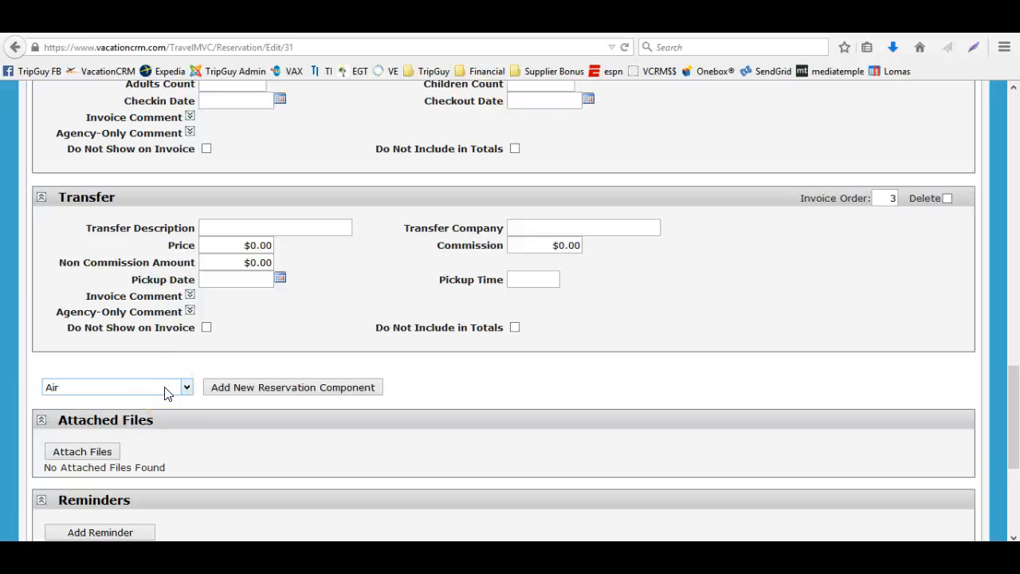
{"action": "scroll", "coordinate": [342, 358], "scroll_direction": "up", "scroll_amount": 10}
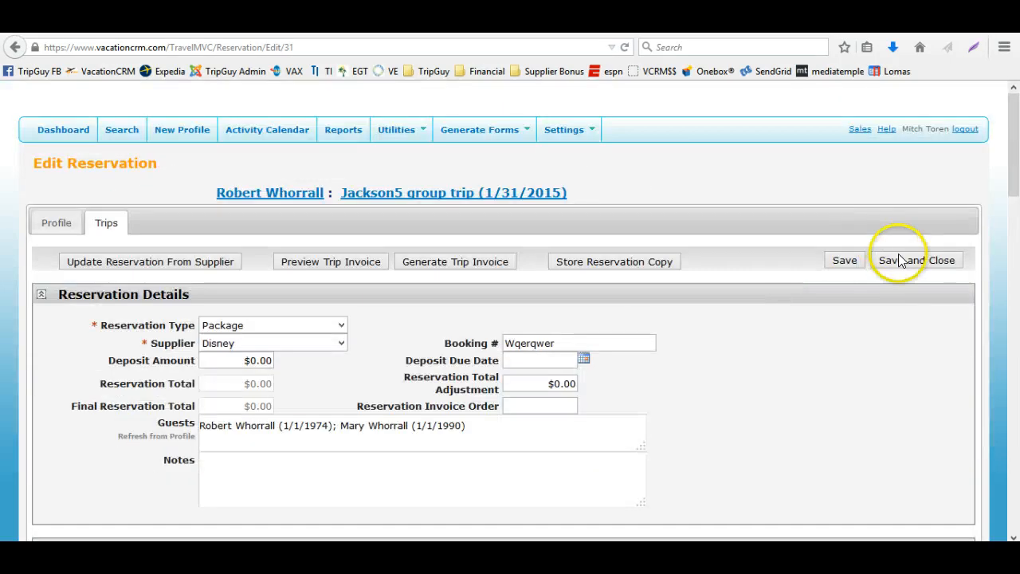
{"action": "left_click", "coordinate": [899, 261]}
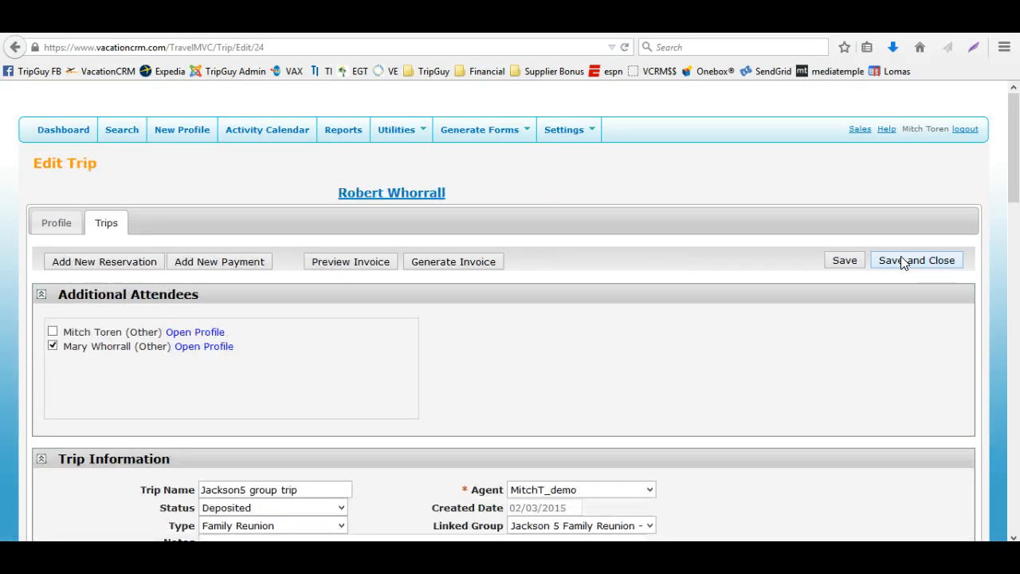
Delete the Disney package reservation from the trip's reservations list
{"action": "scroll", "coordinate": [605, 314], "scroll_direction": "down", "scroll_amount": 3}
{"action": "scroll", "coordinate": [604, 314], "scroll_direction": "down", "scroll_amount": 5}
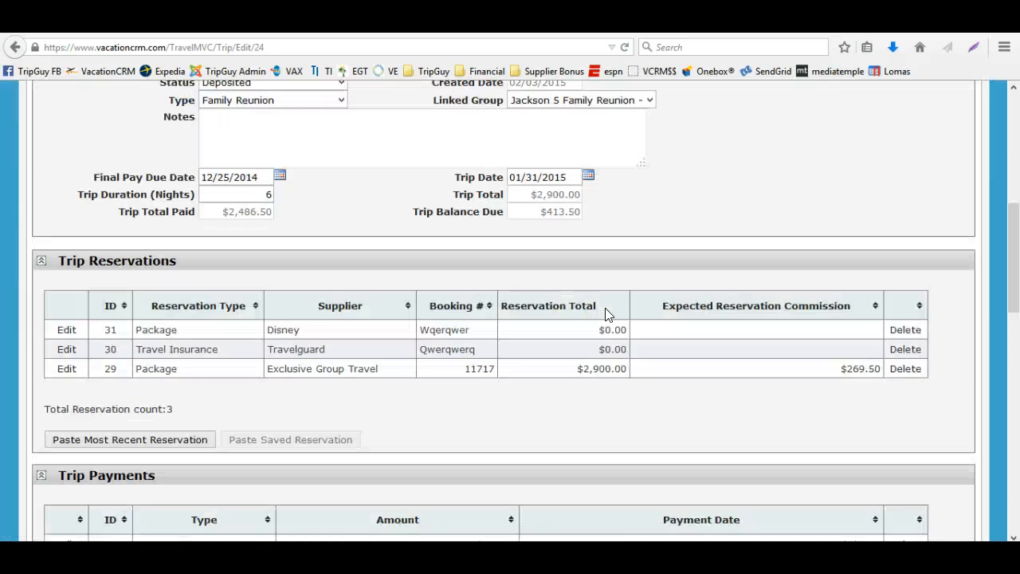
{"action": "left_click", "coordinate": [903, 329]}
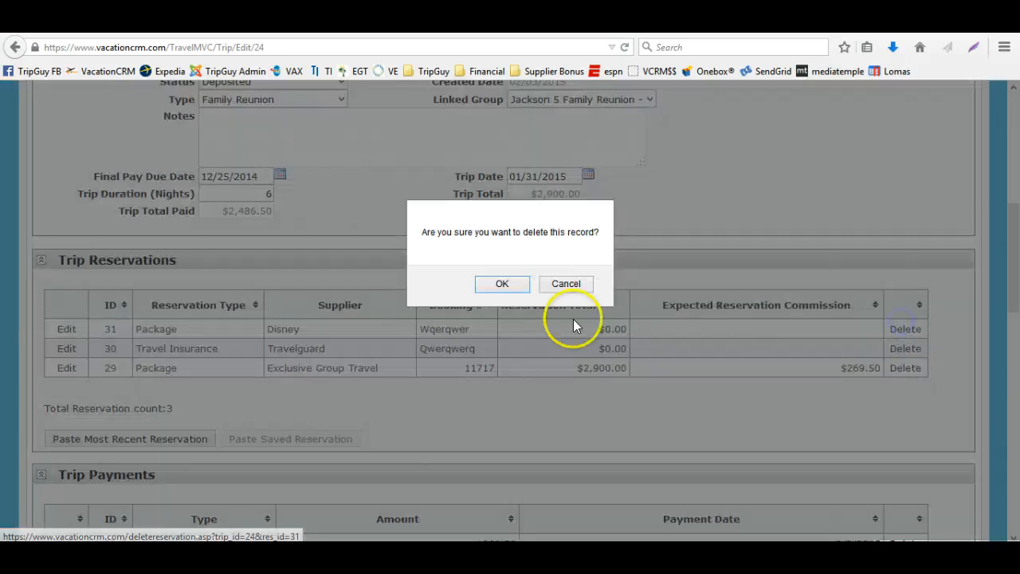
{"action": "left_click", "coordinate": [499, 284]}
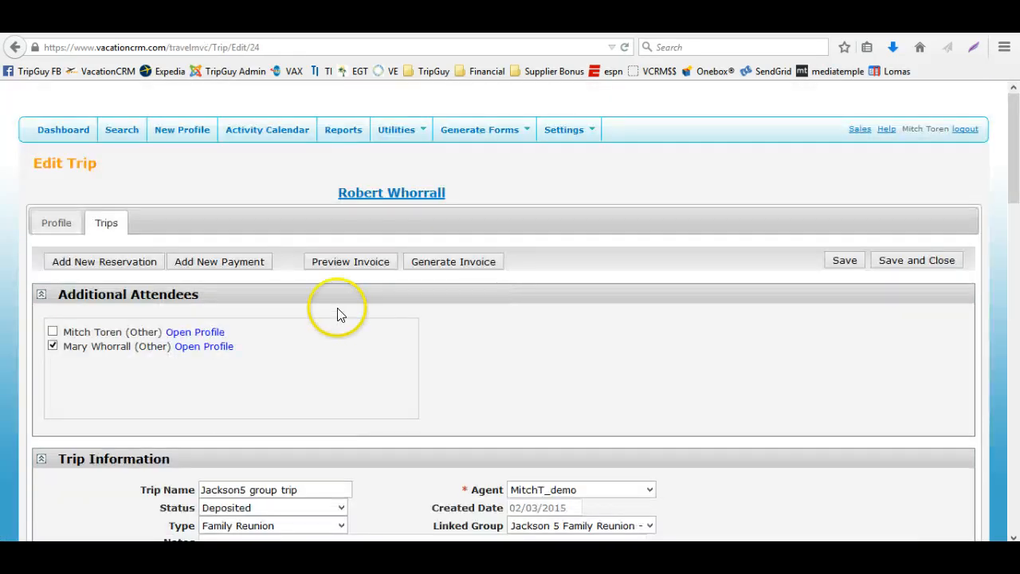
Add a new reservation to the trip with reservation type Cruise and supplier Carnival Cruises
{"action": "left_click", "coordinate": [123, 263]}
{"action": "left_click", "coordinate": [229, 322]}
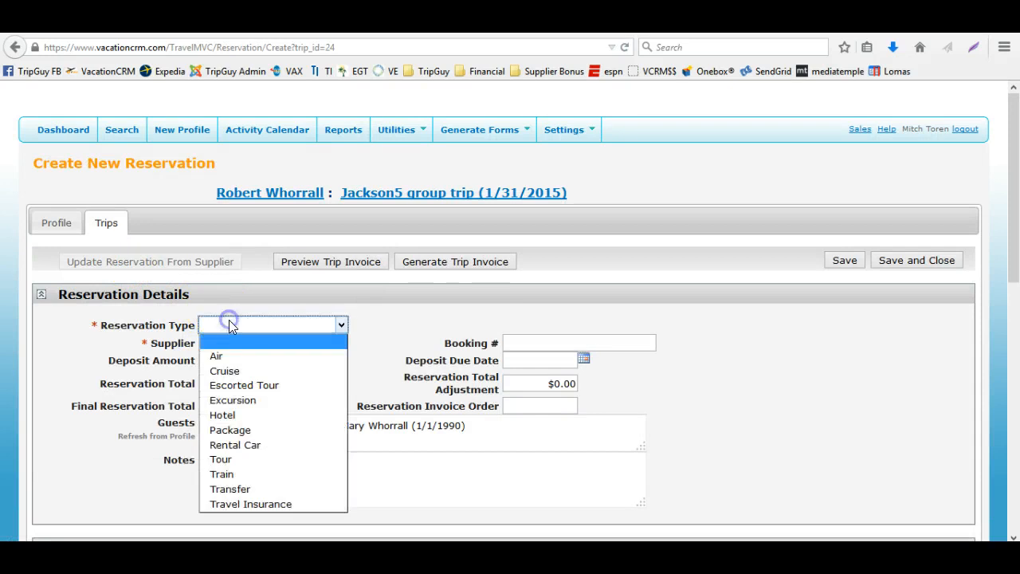
{"action": "key", "text": "c"}
{"action": "key", "text": "Return"}
{"action": "left_click", "coordinate": [237, 339]}
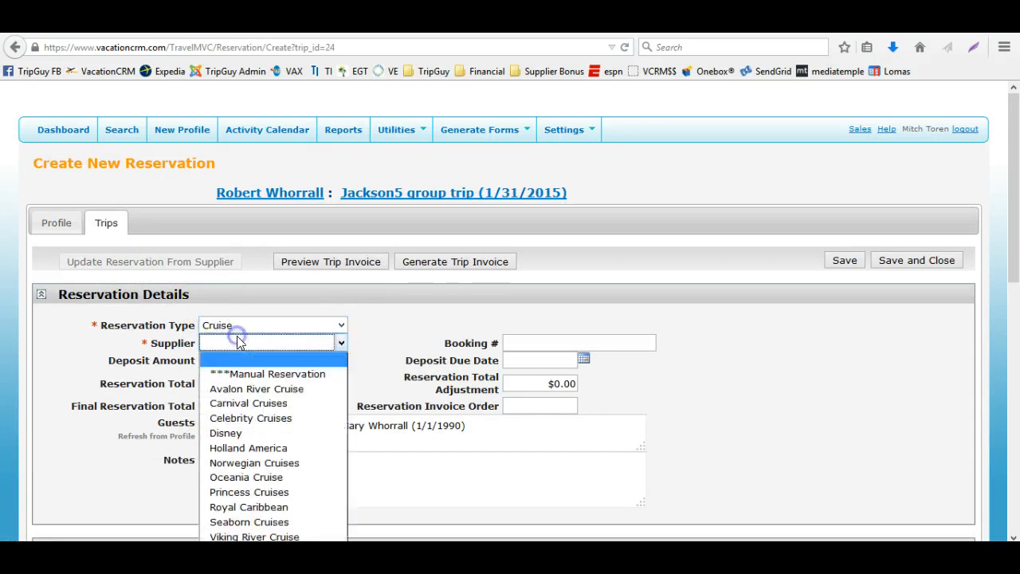
{"action": "left_click", "coordinate": [248, 402]}
Enter booking number 234324 for the cruise reservation and save it
{"action": "left_click", "coordinate": [589, 342]}
{"action": "type", "text": "234324"}
{"action": "key", "text": "Tab"}
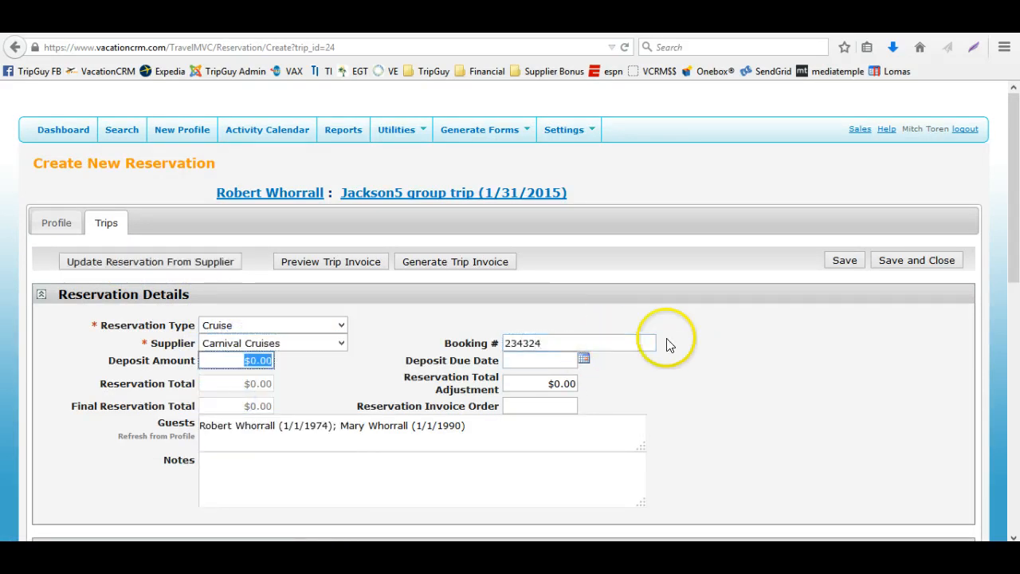
{"action": "scroll", "coordinate": [715, 348], "scroll_direction": "down", "scroll_amount": 10}
{"action": "scroll", "coordinate": [714, 349], "scroll_direction": "up", "scroll_amount": 10}
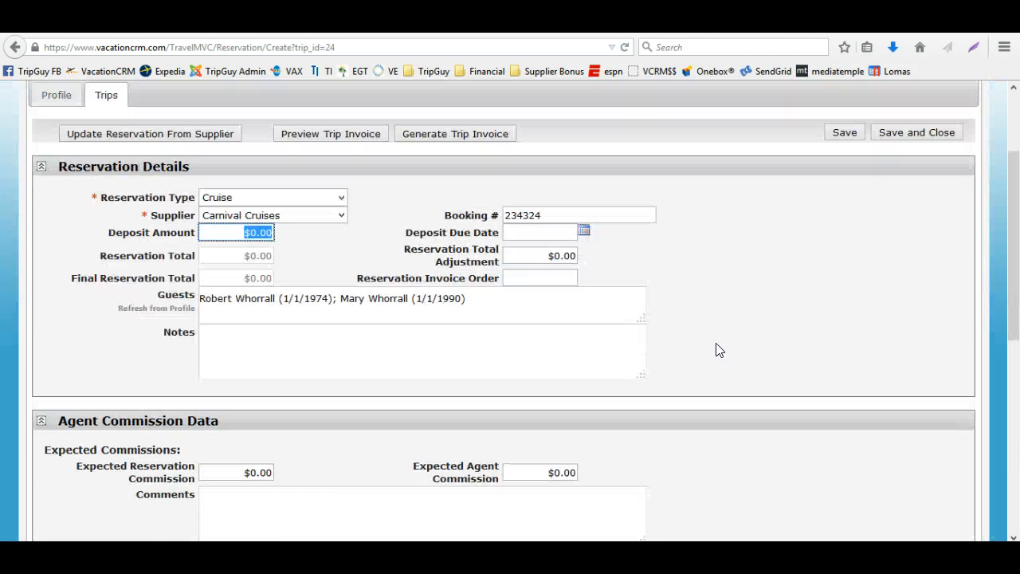
{"action": "left_click", "coordinate": [844, 260]}
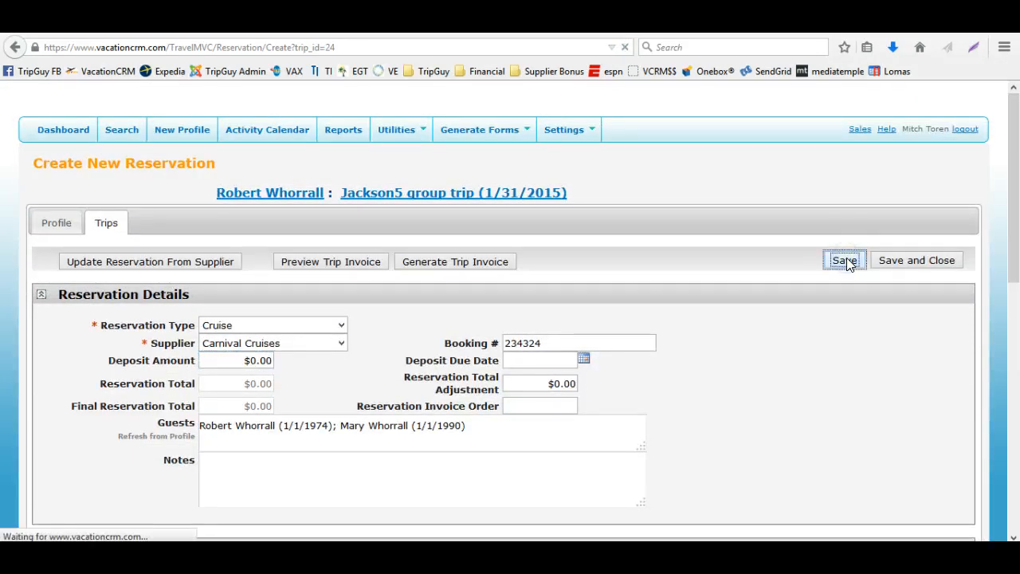
Mark the cruise reservation's Air components for deletion and save the reservation
{"action": "scroll", "coordinate": [843, 269], "scroll_direction": "down", "scroll_amount": 8}
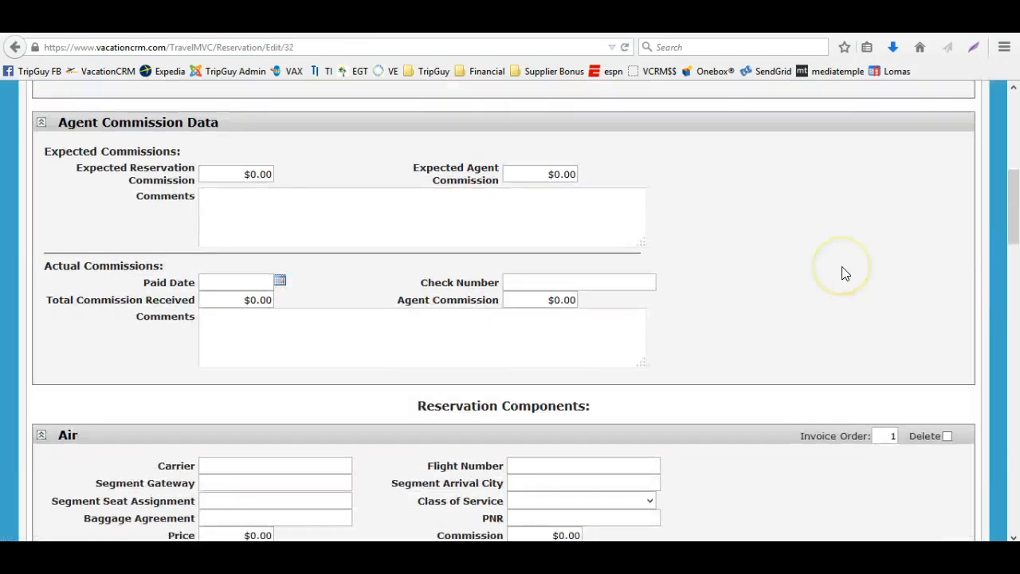
{"action": "scroll", "coordinate": [698, 278], "scroll_direction": "down", "scroll_amount": 10}
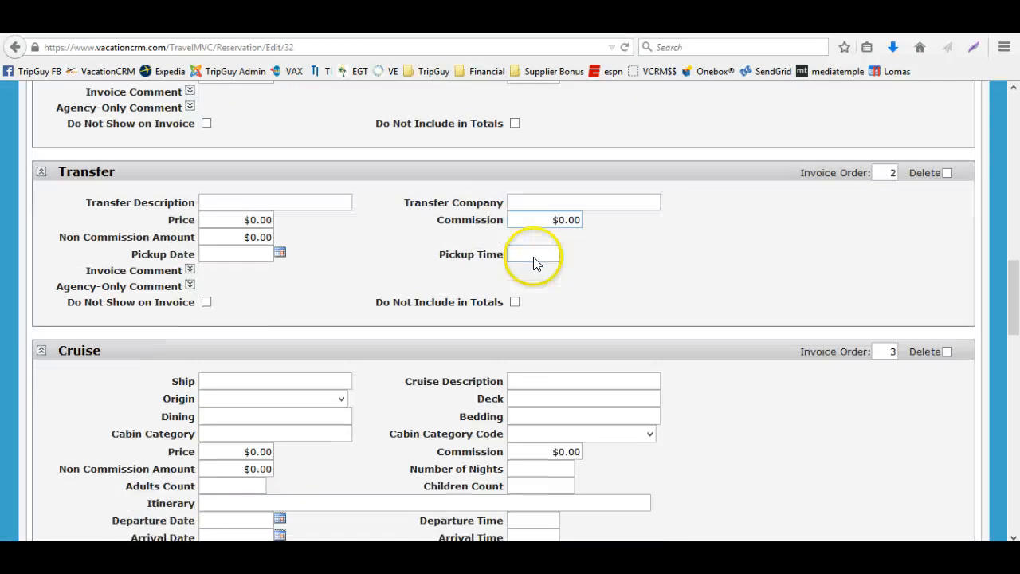
{"action": "scroll", "coordinate": [521, 290], "scroll_direction": "down", "scroll_amount": 10}
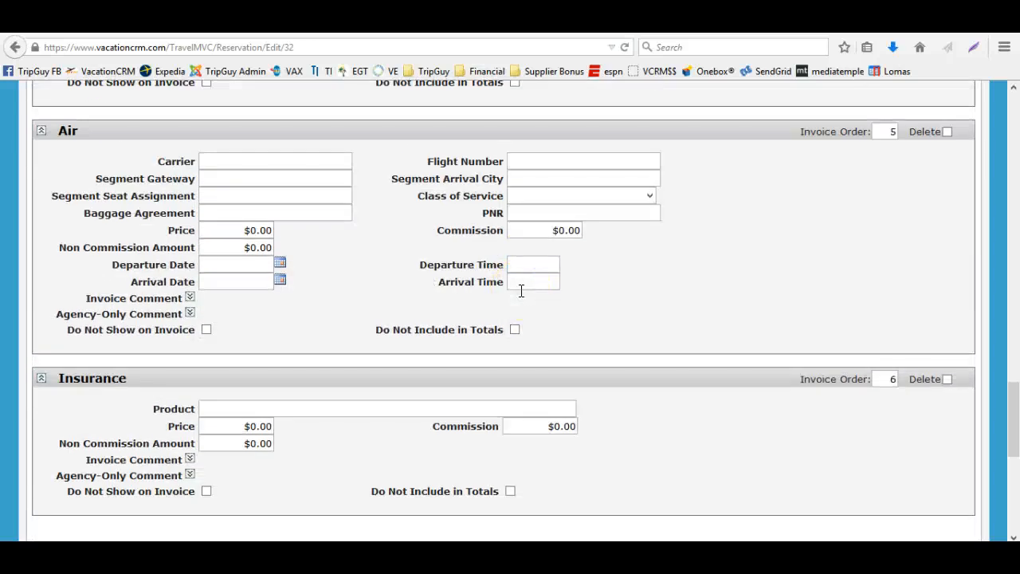
{"action": "scroll", "coordinate": [561, 312], "scroll_direction": "up", "scroll_amount": 10}
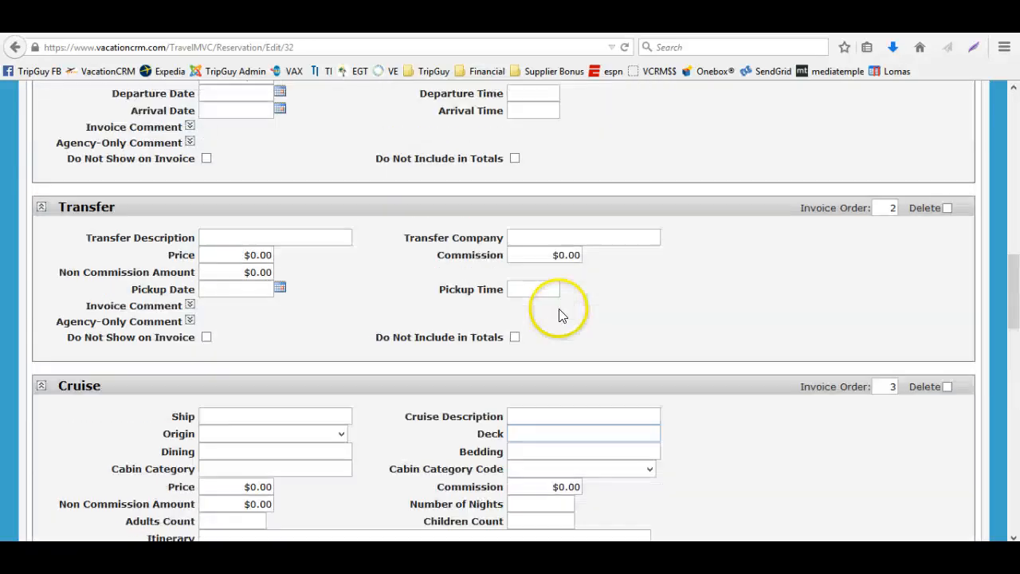
{"action": "scroll", "coordinate": [561, 312], "scroll_direction": "up", "scroll_amount": 3}
{"action": "left_click", "coordinate": [941, 437]}
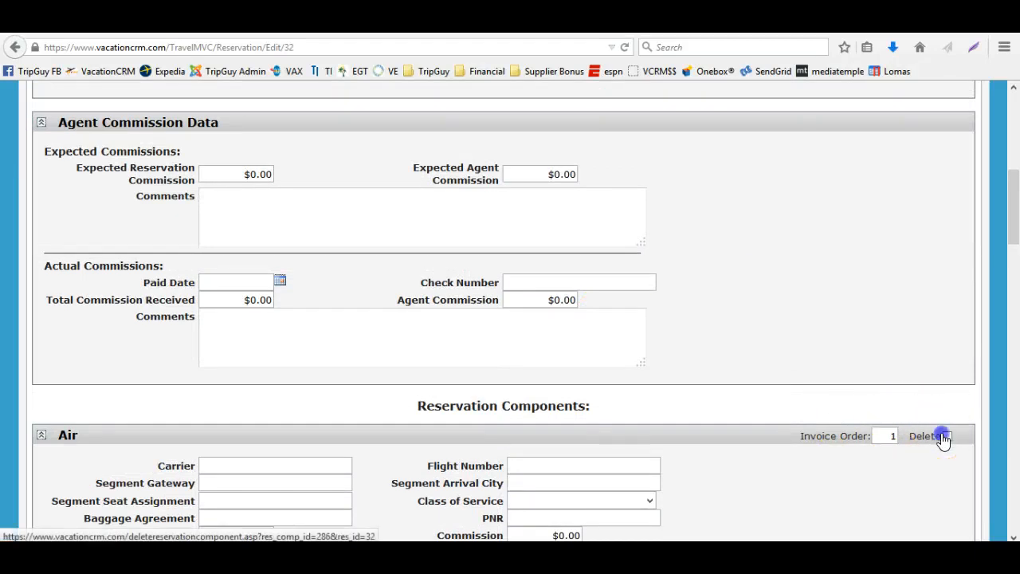
{"action": "left_click", "coordinate": [947, 436]}
{"action": "scroll", "coordinate": [889, 414], "scroll_direction": "down", "scroll_amount": 10}
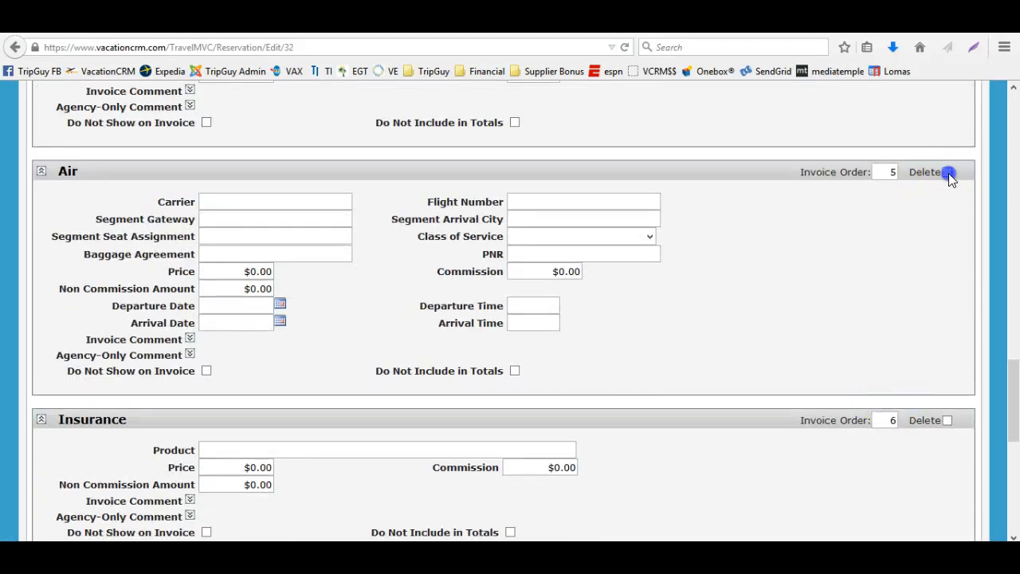
{"action": "left_click", "coordinate": [948, 170]}
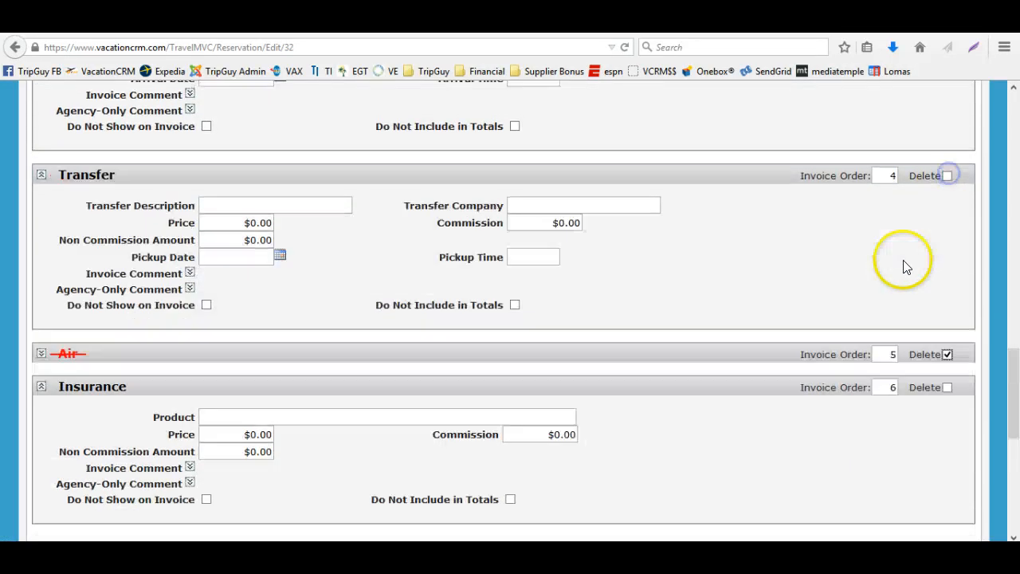
{"action": "scroll", "coordinate": [904, 266], "scroll_direction": "up", "scroll_amount": 3}
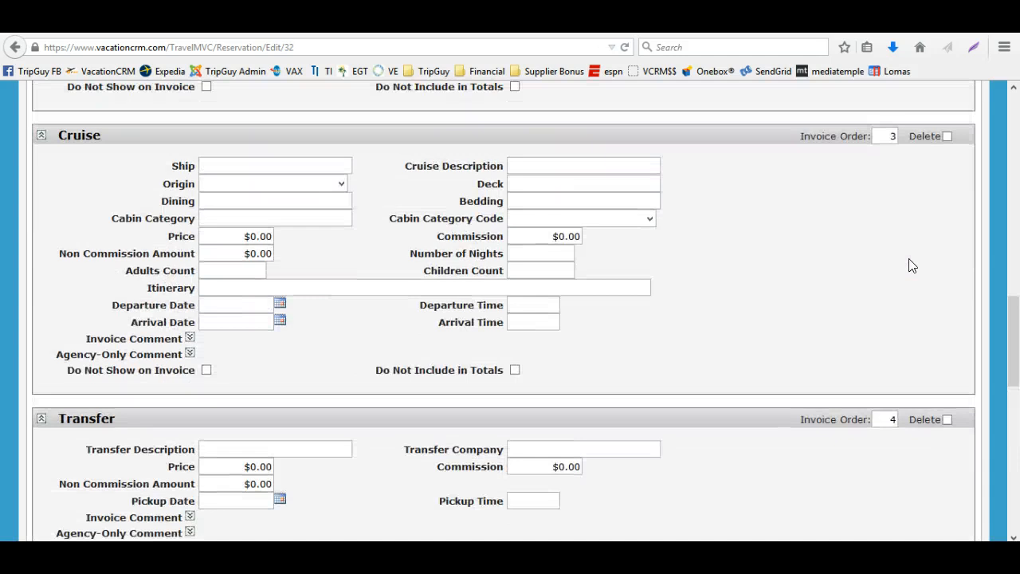
{"action": "scroll", "coordinate": [912, 266], "scroll_direction": "up", "scroll_amount": 15}
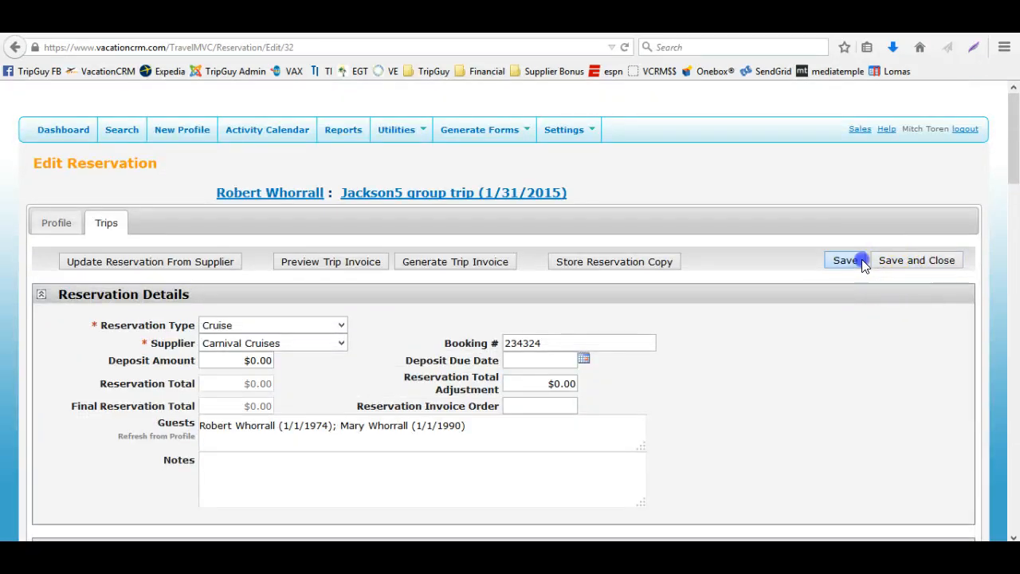
{"action": "left_click", "coordinate": [852, 261]}
Review the cruise reservation's remaining components and their invoice order, and save and close the reservation
{"action": "scroll", "coordinate": [824, 294], "scroll_direction": "down", "scroll_amount": 5}
{"action": "scroll", "coordinate": [825, 294], "scroll_direction": "down", "scroll_amount": 6}
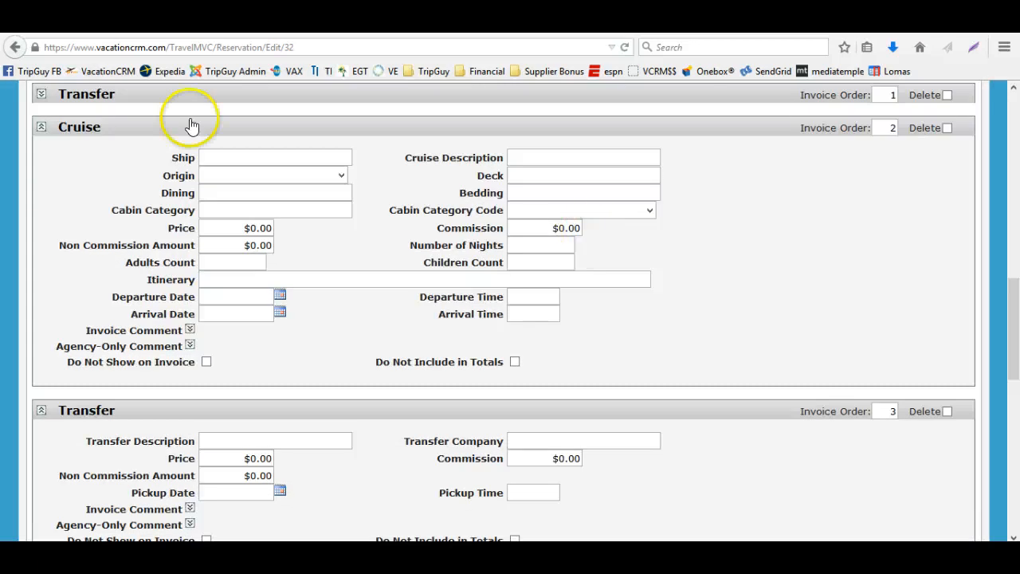
{"action": "left_click", "coordinate": [43, 94]}
{"action": "scroll", "coordinate": [388, 269], "scroll_direction": "down", "scroll_amount": 2}
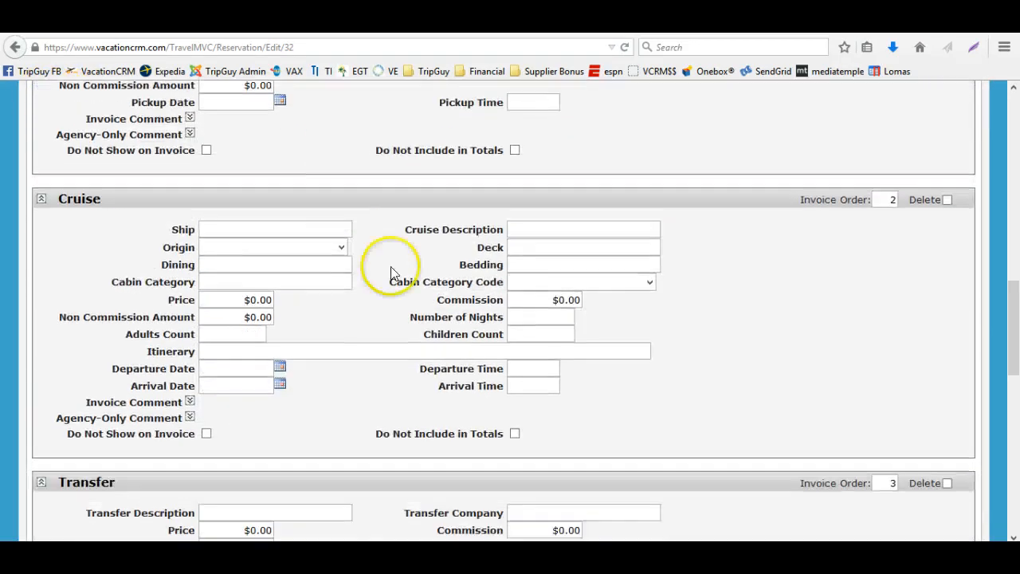
{"action": "scroll", "coordinate": [401, 367], "scroll_direction": "down", "scroll_amount": 2}
{"action": "scroll", "coordinate": [402, 370], "scroll_direction": "down", "scroll_amount": 3}
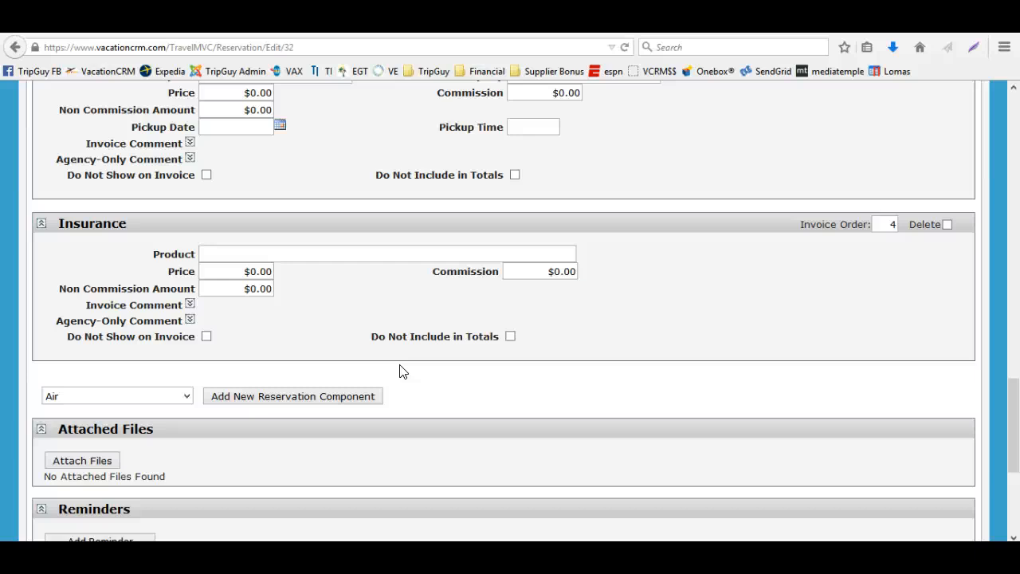
{"action": "scroll", "coordinate": [402, 372], "scroll_direction": "up", "scroll_amount": 10}
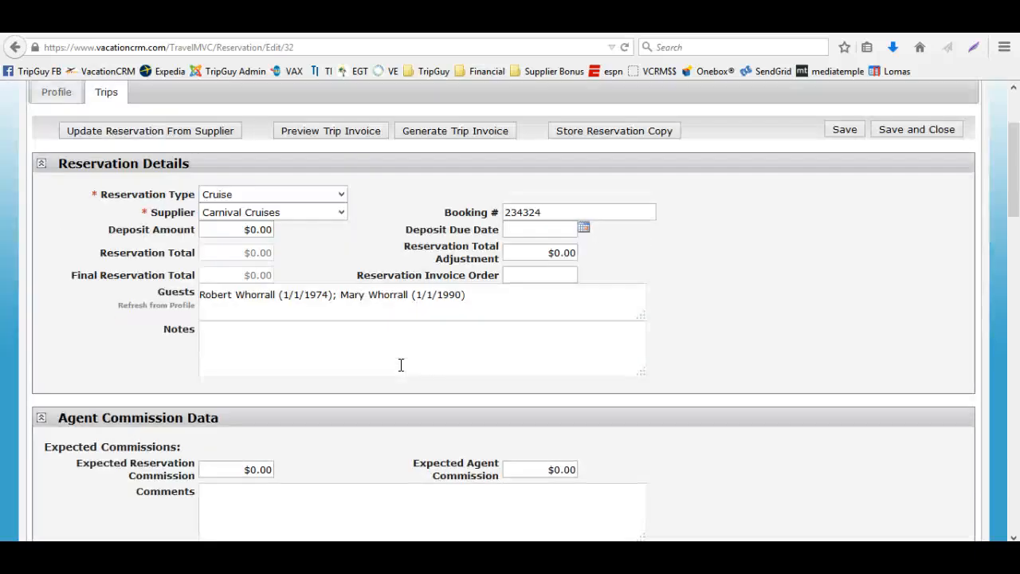
{"action": "scroll", "coordinate": [401, 364], "scroll_direction": "up", "scroll_amount": 3}
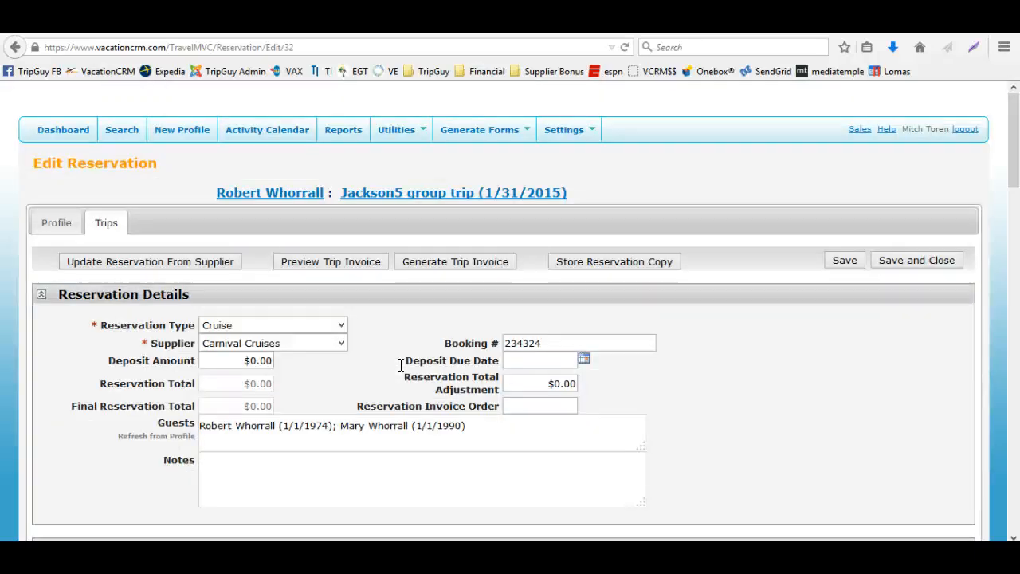
{"action": "left_click", "coordinate": [880, 267]}
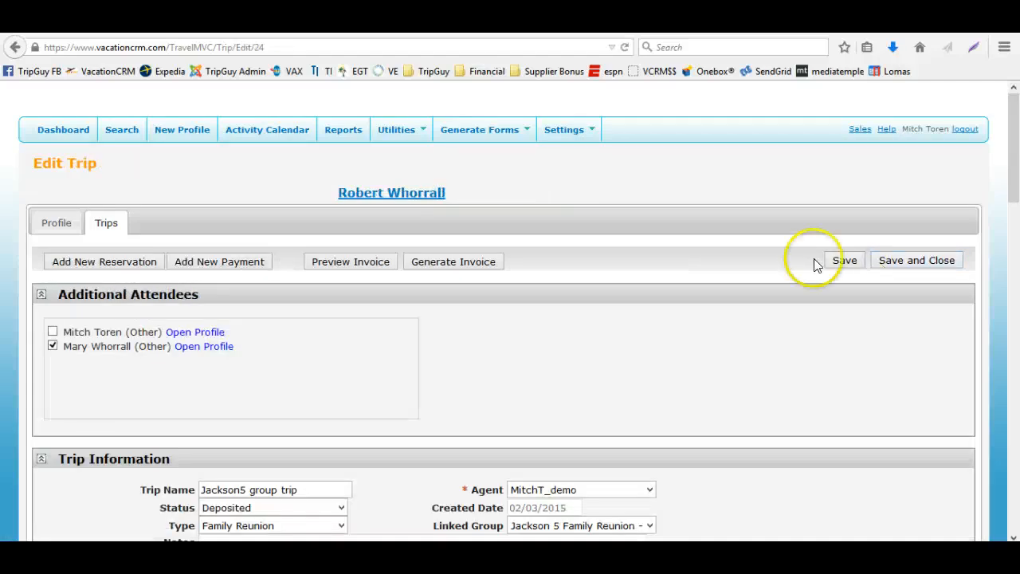
Open Reports, choose the Group Status (Agent) report, and set the date range from 01/01/2014 through 2/3/2017
{"action": "left_click", "coordinate": [344, 131]}
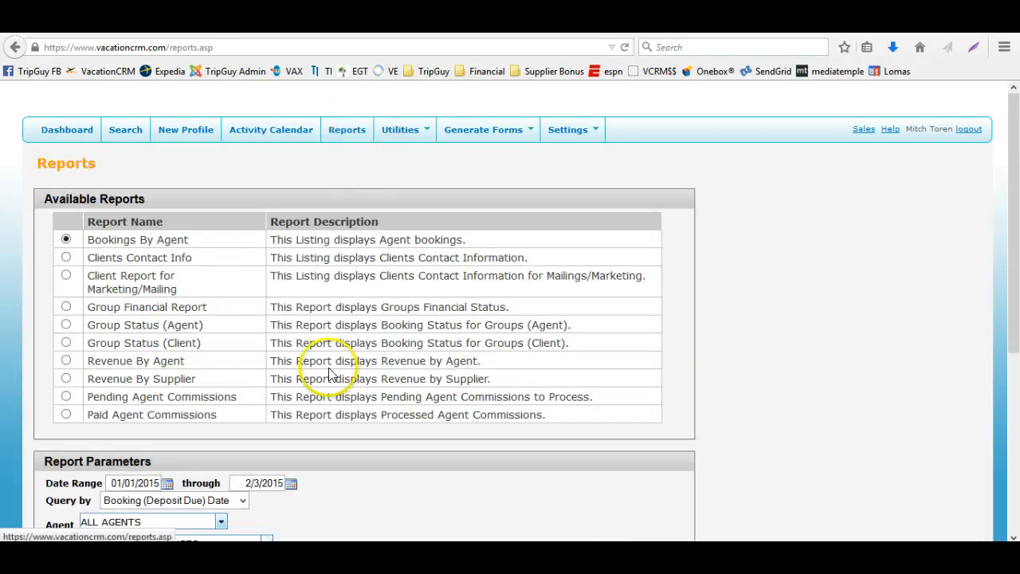
{"action": "scroll", "coordinate": [326, 369], "scroll_direction": "down", "scroll_amount": 2}
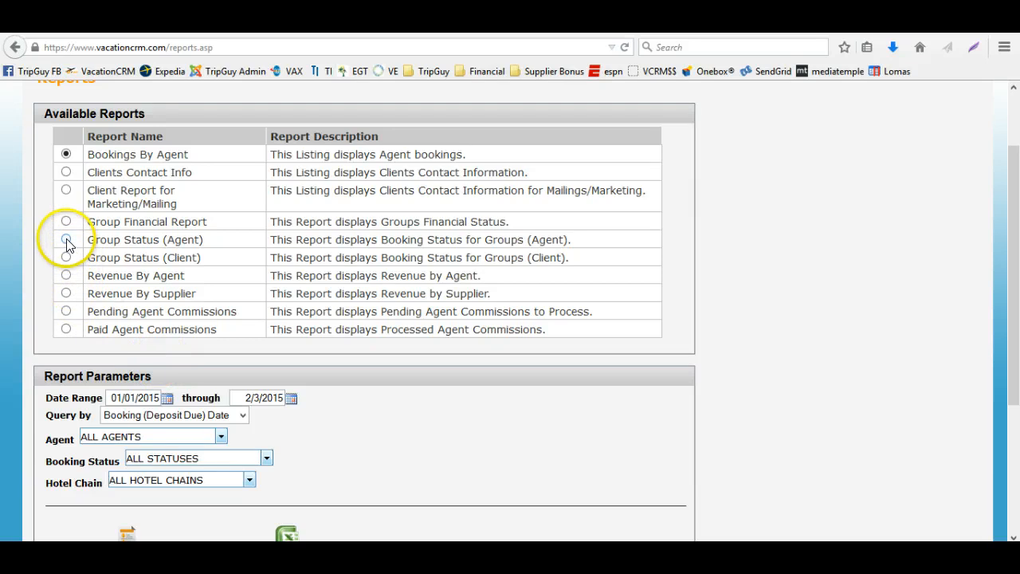
{"action": "left_click", "coordinate": [67, 240]}
{"action": "left_click", "coordinate": [283, 398]}
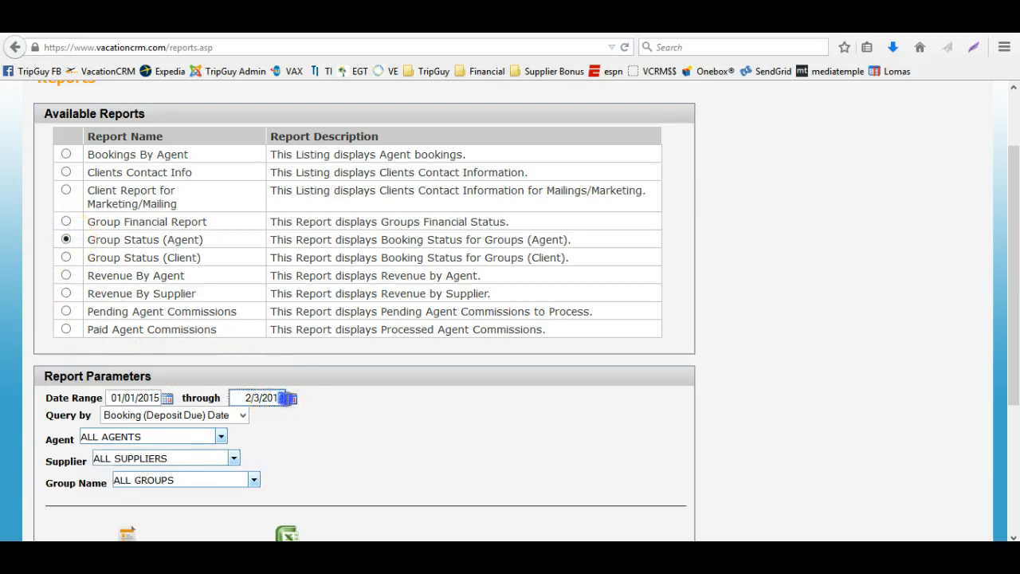
{"action": "left_click", "coordinate": [161, 398]}
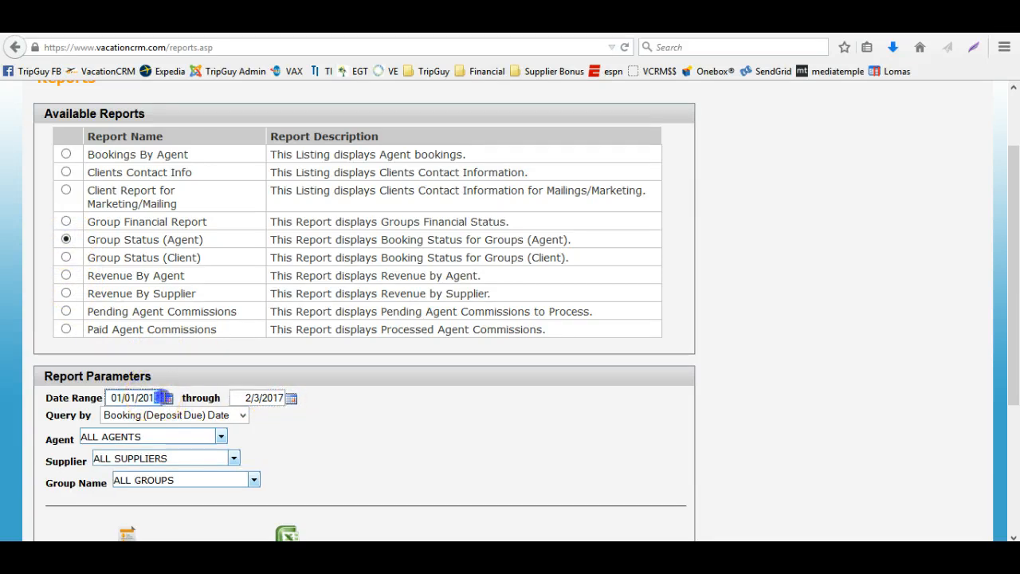
{"action": "key", "text": "BackSpace"}
{"action": "type", "text": "4"}
Query by Travel Date for all groups, show the Group Status (Agent) report on screen, and scroll through it
{"action": "left_click", "coordinate": [164, 415]}
{"action": "left_click", "coordinate": [165, 444]}
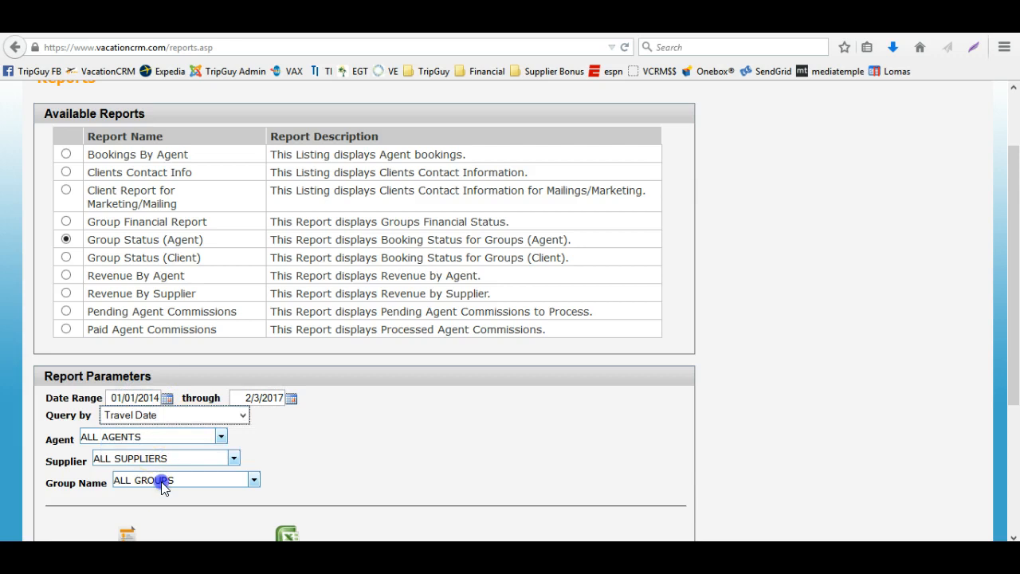
{"action": "left_click", "coordinate": [162, 488]}
{"action": "left_click", "coordinate": [121, 511]}
{"action": "scroll", "coordinate": [279, 431], "scroll_direction": "down", "scroll_amount": 3}
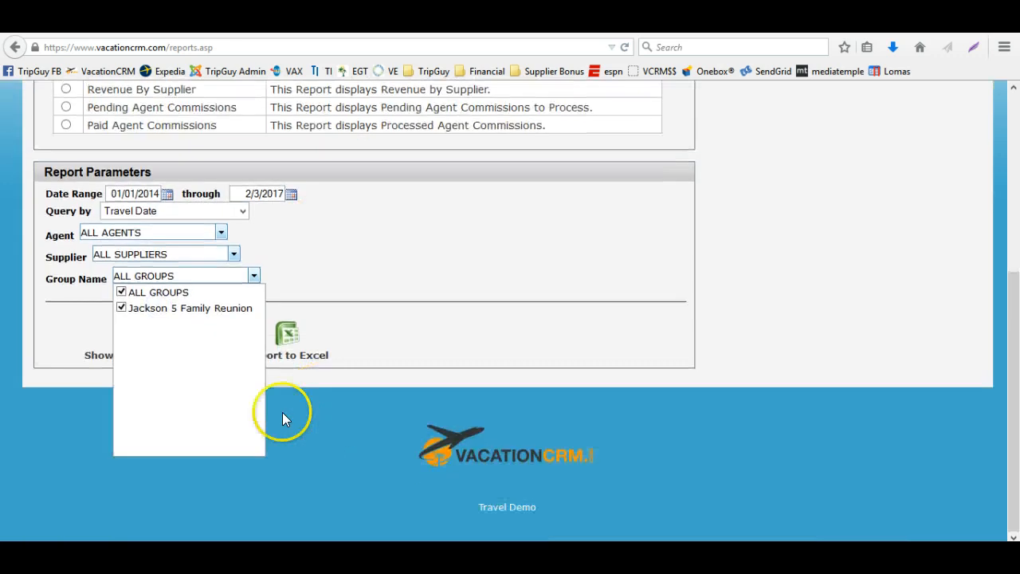
{"action": "left_click", "coordinate": [88, 375]}
{"action": "left_click", "coordinate": [127, 341]}
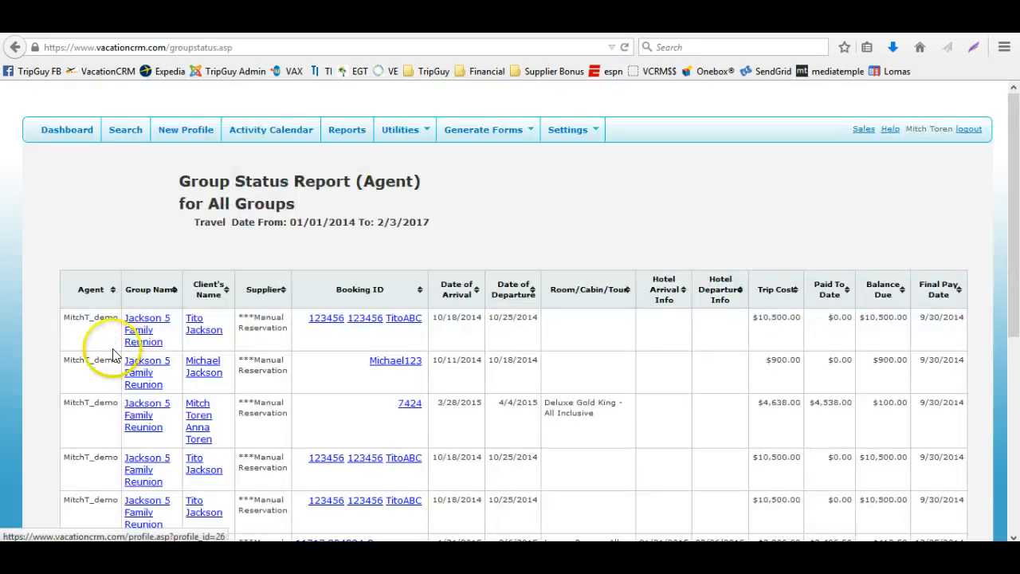
{"action": "scroll", "coordinate": [112, 354], "scroll_direction": "down", "scroll_amount": 2}
{"action": "scroll", "coordinate": [109, 355], "scroll_direction": "down", "scroll_amount": 2}
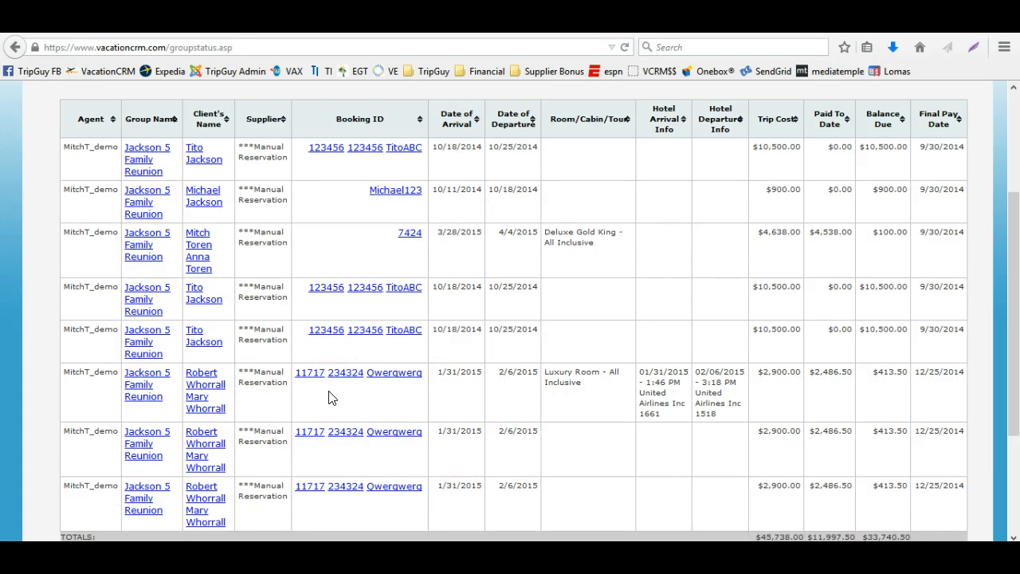
{"action": "scroll", "coordinate": [332, 399], "scroll_direction": "down", "scroll_amount": 2}
{"action": "scroll", "coordinate": [332, 399], "scroll_direction": "up", "scroll_amount": 6}
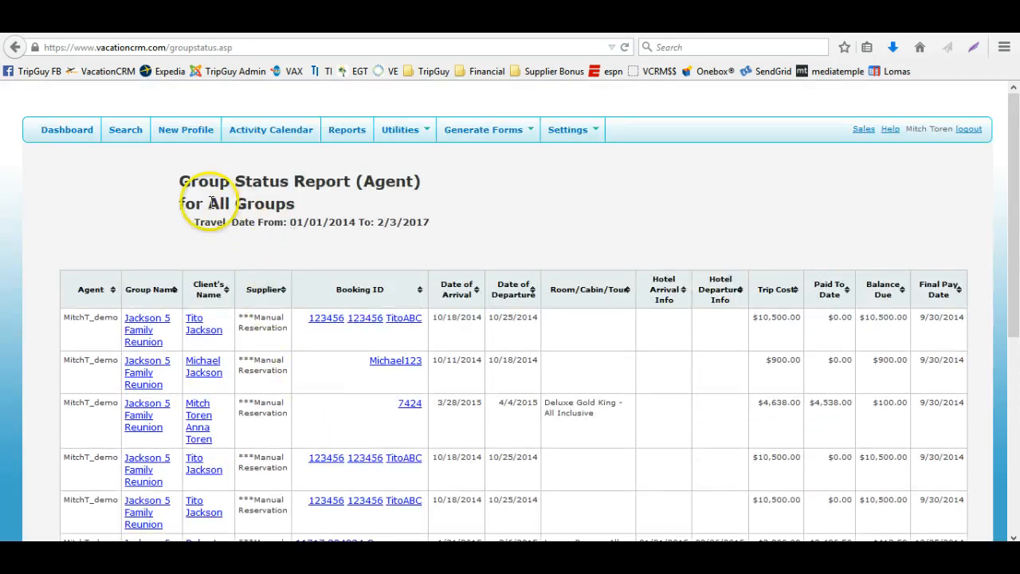
Open Reports, choose the Group Financial Report, and select the Jackson 5 Family Reunion group
{"action": "left_click", "coordinate": [345, 129]}
{"action": "left_click", "coordinate": [65, 306]}
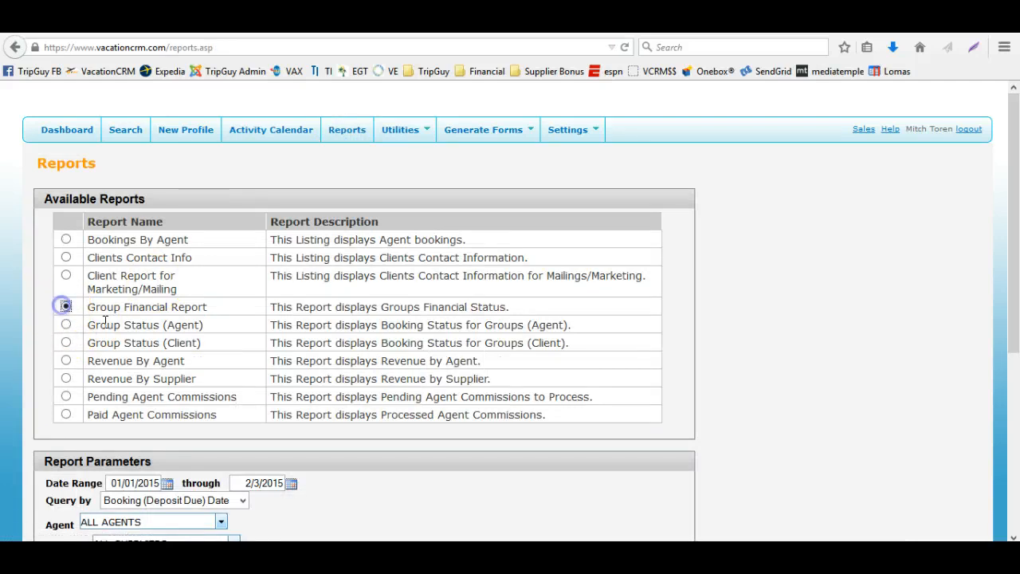
{"action": "scroll", "coordinate": [239, 376], "scroll_direction": "down", "scroll_amount": 4}
{"action": "left_click", "coordinate": [200, 396]}
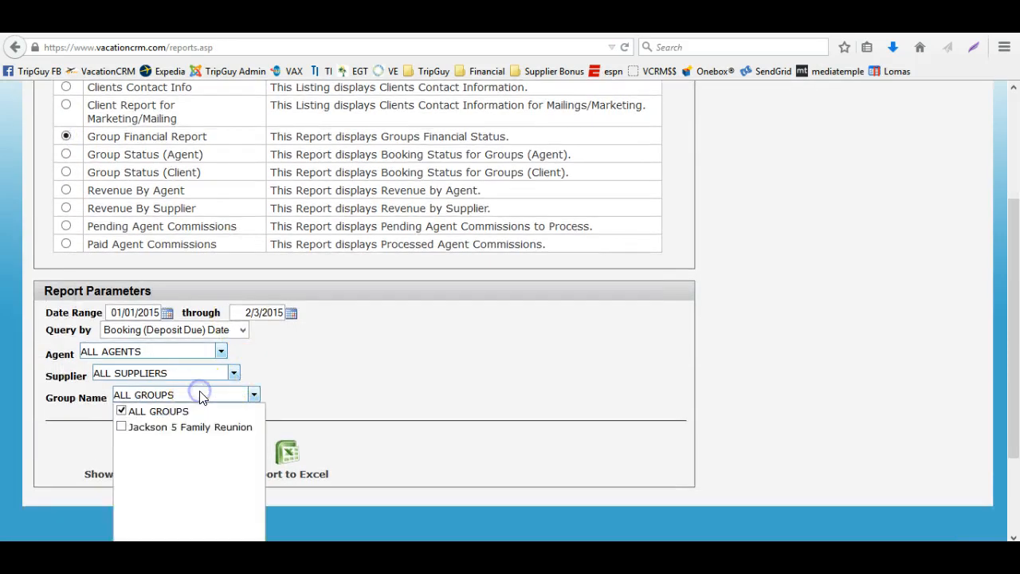
{"action": "left_click", "coordinate": [168, 426]}
Query by Travel Date from 01/01/2013 through 2/3/2017 and show the Group Financial Report on screen
{"action": "left_click", "coordinate": [178, 329]}
{"action": "left_click", "coordinate": [144, 359]}
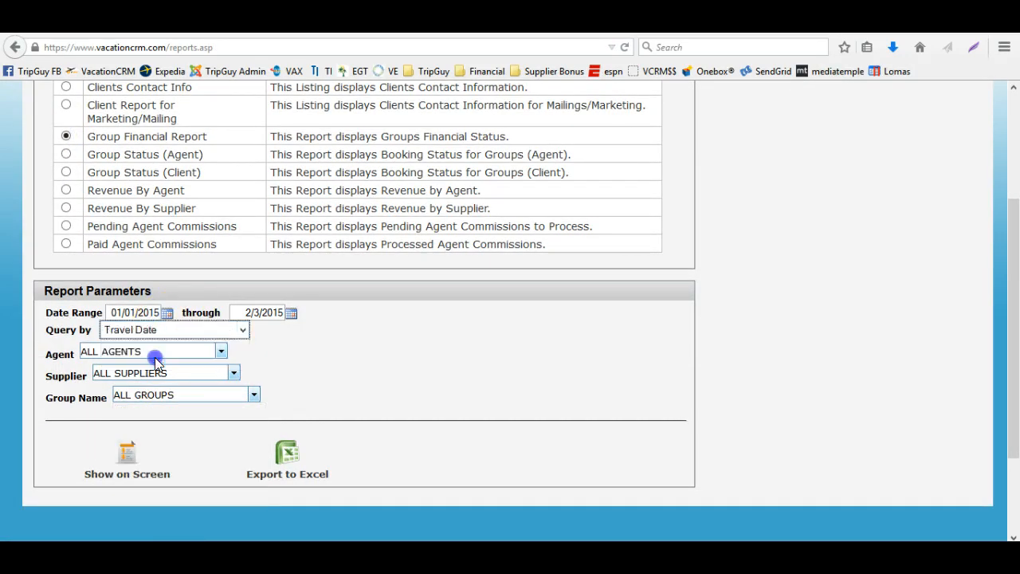
{"action": "left_click", "coordinate": [159, 311]}
{"action": "left_click", "coordinate": [282, 312]}
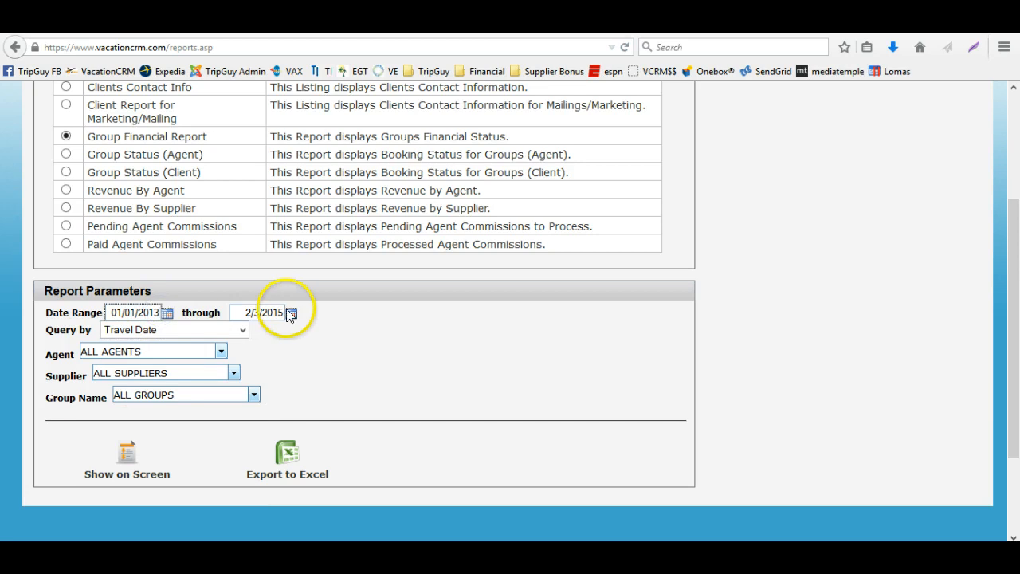
{"action": "left_click", "coordinate": [126, 454]}
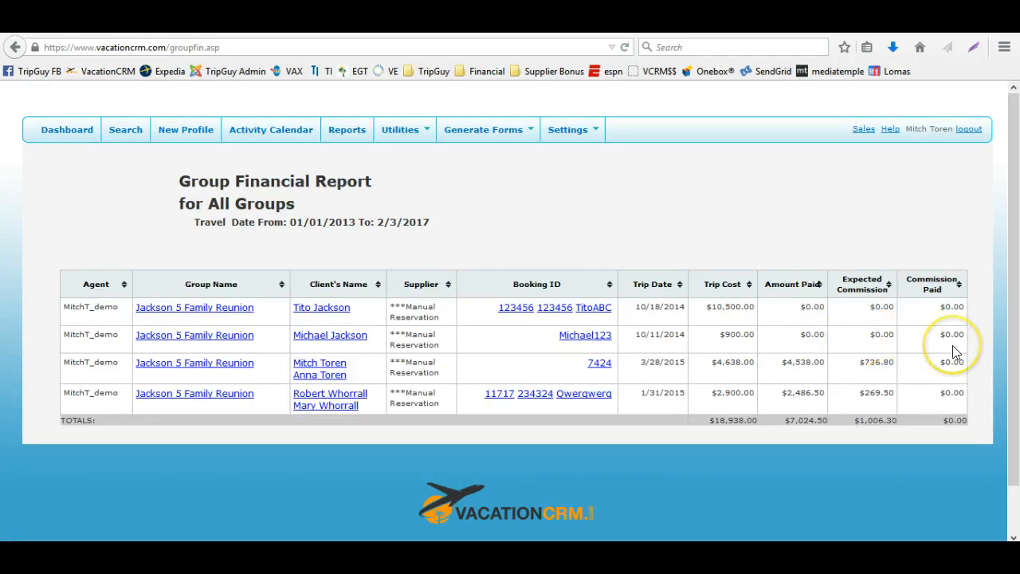
Open Reports, choose the Group Status (Agent) report, and set the date range from 01/01/2013 through 2/3/2017
{"action": "left_click", "coordinate": [349, 129]}
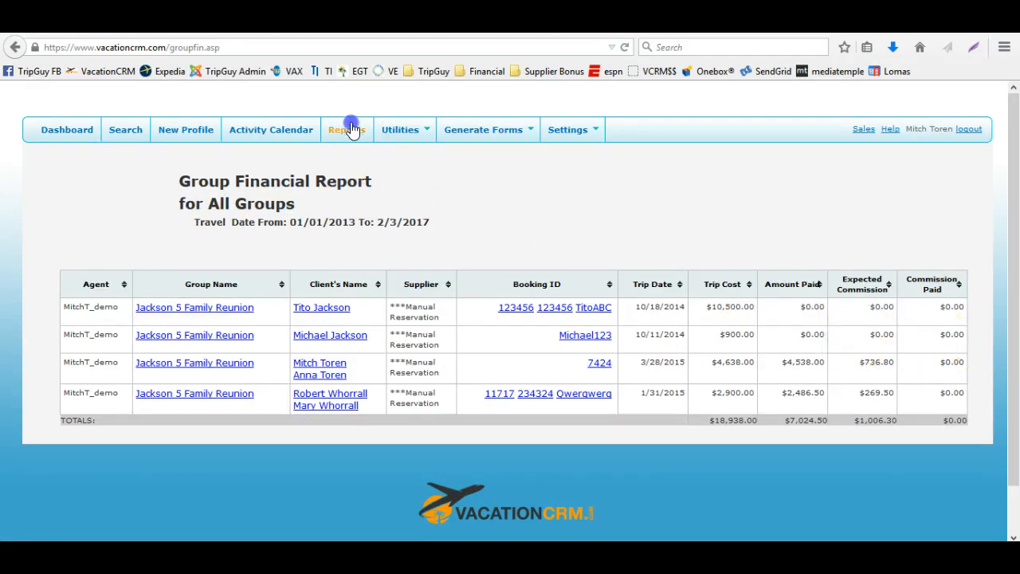
{"action": "left_click", "coordinate": [65, 325]}
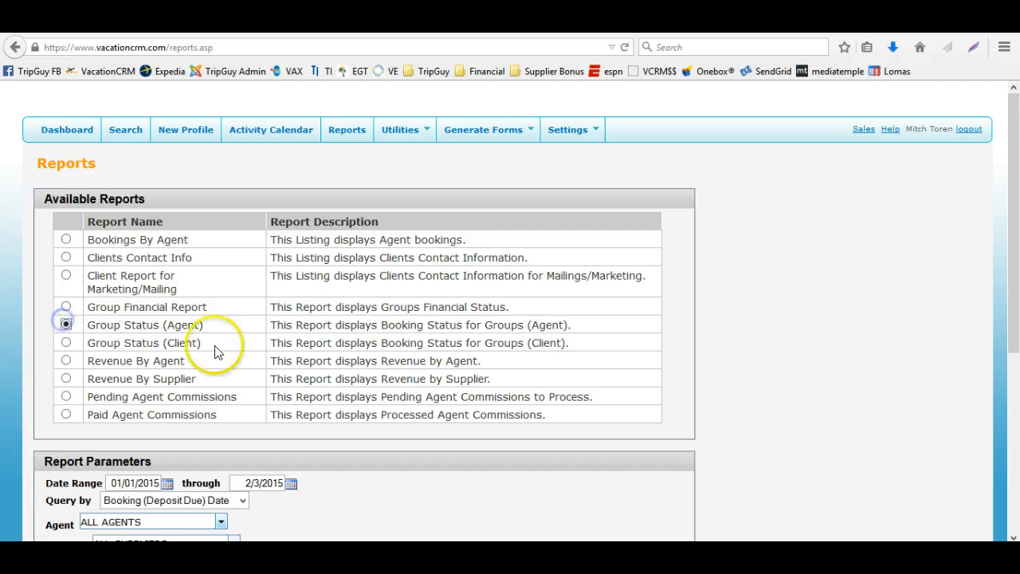
{"action": "scroll", "coordinate": [280, 356], "scroll_direction": "down", "scroll_amount": 2}
{"action": "scroll", "coordinate": [280, 356], "scroll_direction": "down", "scroll_amount": 1}
{"action": "left_click", "coordinate": [276, 227]}
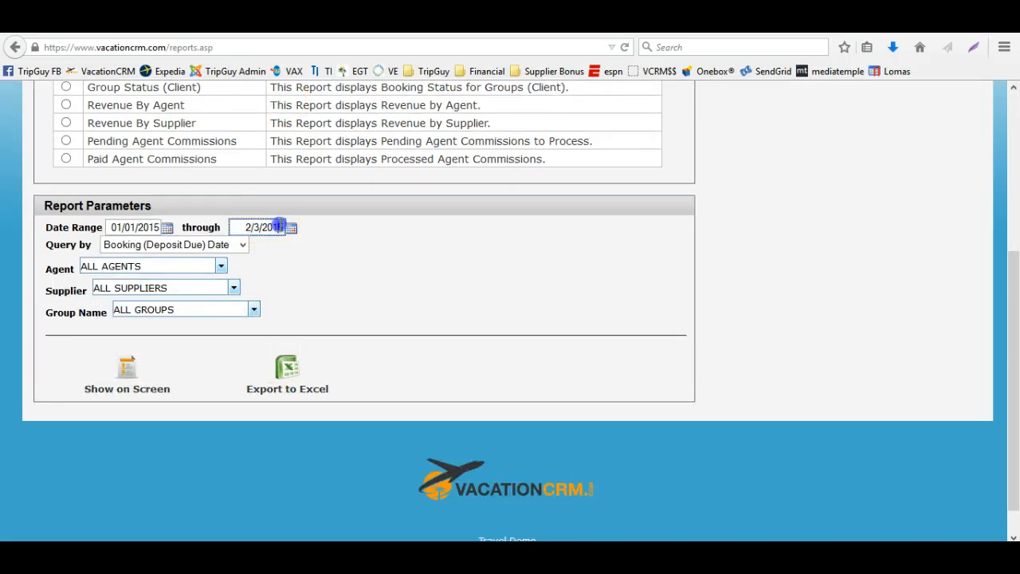
{"action": "key", "text": "BackSpace"}
{"action": "type", "text": "7"}
{"action": "left_click", "coordinate": [156, 227]}
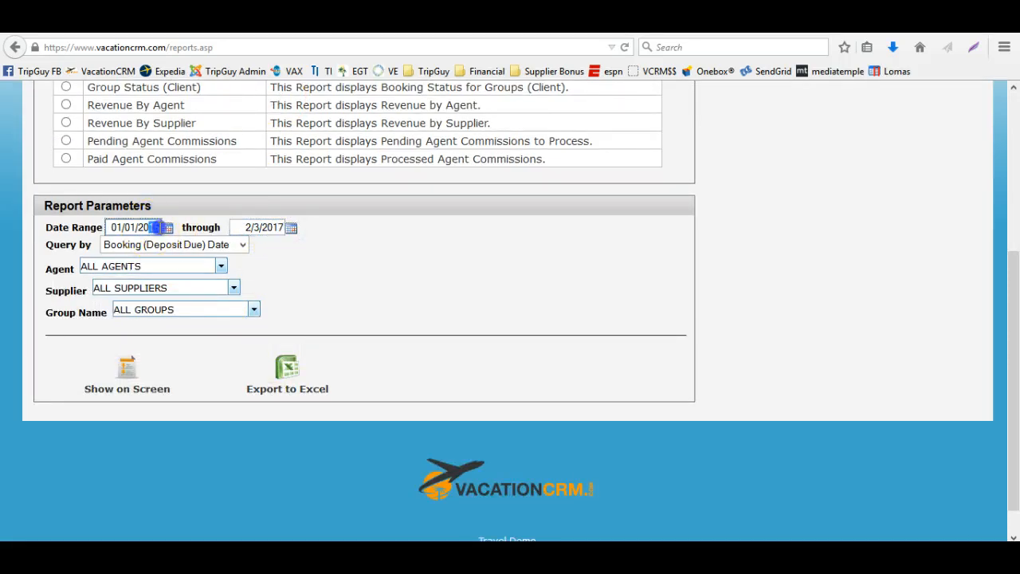
{"action": "type", "text": "13"}
{"action": "key", "text": "Tab"}
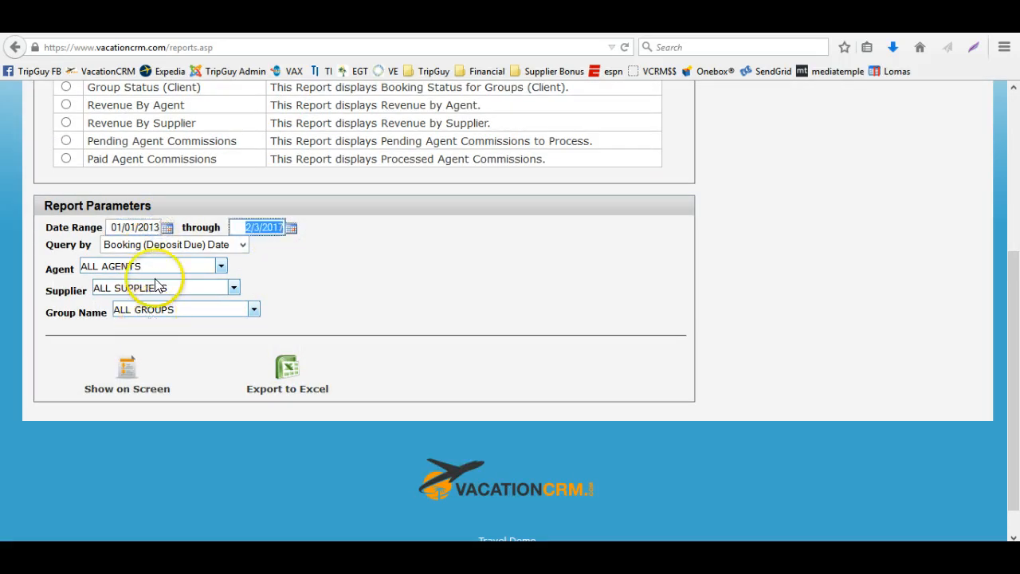
Query by Travel Date and show the Group Status (Agent) report on screen
{"action": "left_click", "coordinate": [171, 244]}
{"action": "left_click", "coordinate": [192, 278]}
{"action": "left_click", "coordinate": [126, 368]}
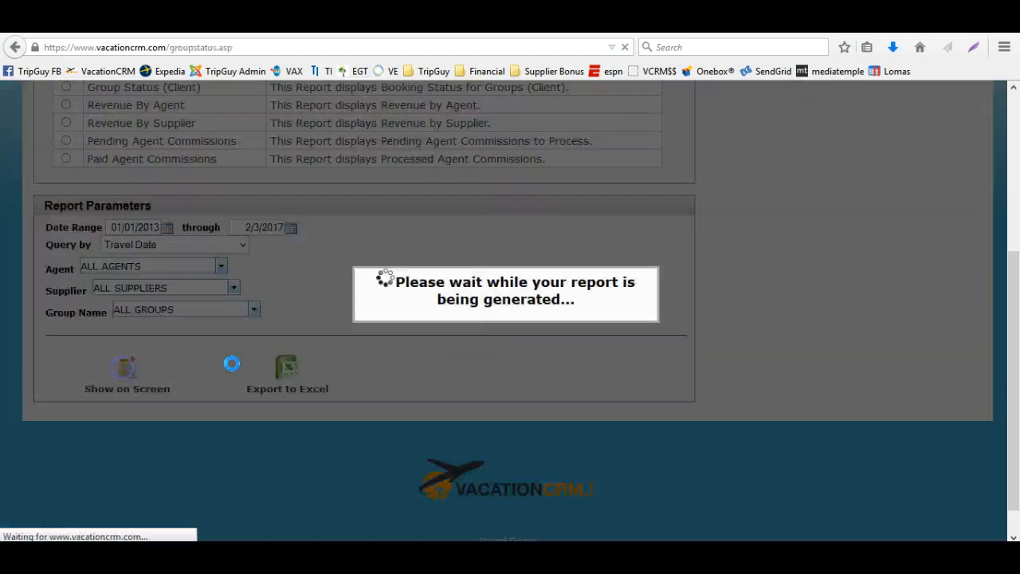
{"action": "scroll", "coordinate": [267, 360], "scroll_direction": "down", "scroll_amount": 2}
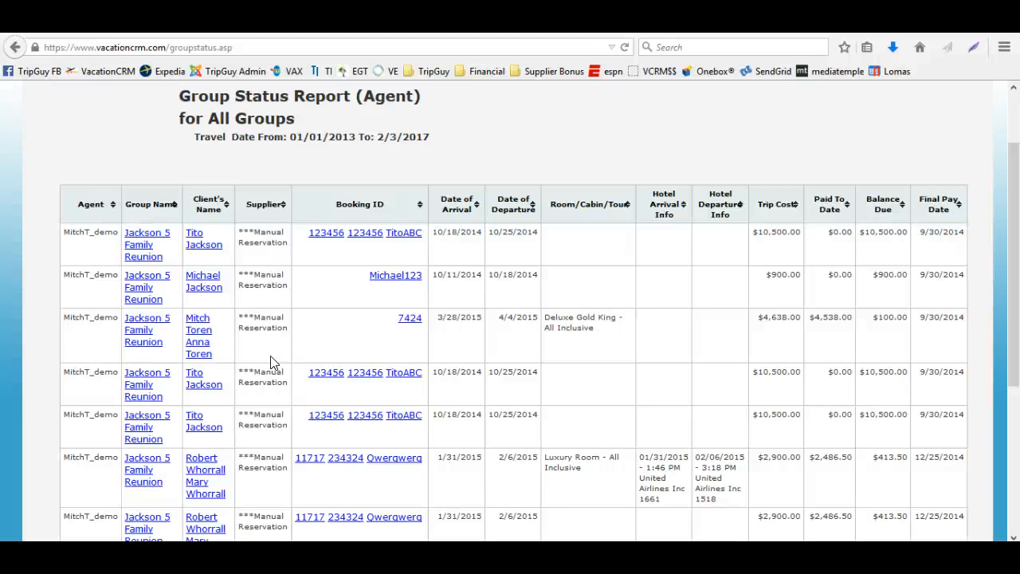
{"action": "scroll", "coordinate": [271, 363], "scroll_direction": "up", "scroll_amount": 2}
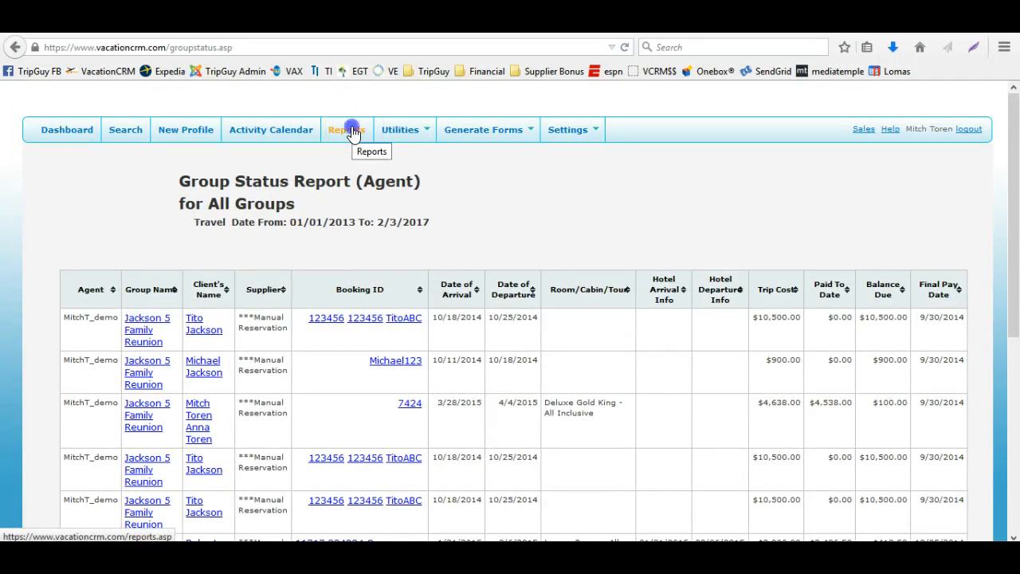
Open Reports, choose the Group Status (Client) report, and select the Jackson 5 Family Reunion group
{"action": "left_click", "coordinate": [351, 130]}
{"action": "left_click", "coordinate": [67, 343]}
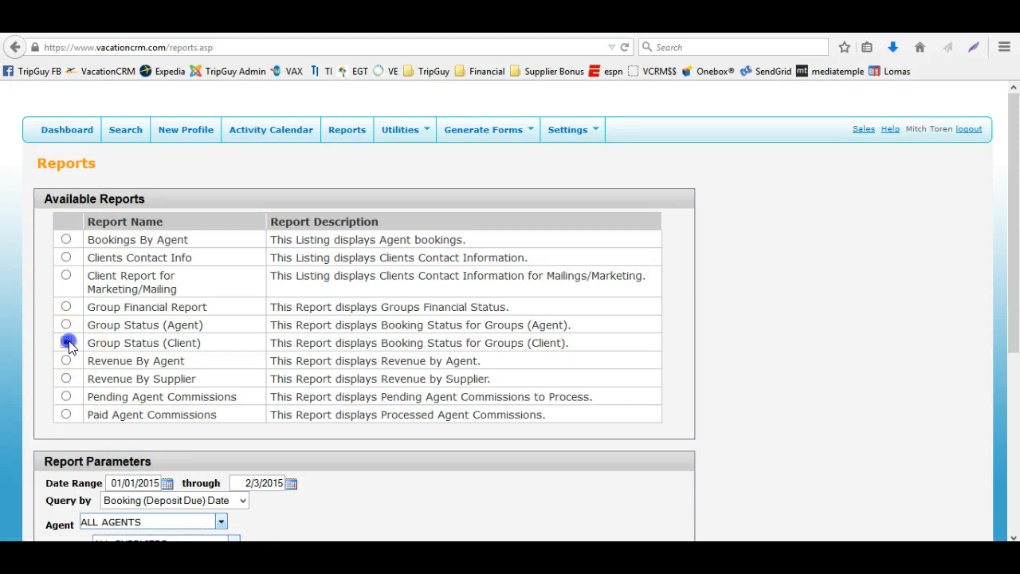
{"action": "scroll", "coordinate": [228, 369], "scroll_direction": "down", "scroll_amount": 4}
{"action": "left_click", "coordinate": [174, 394]}
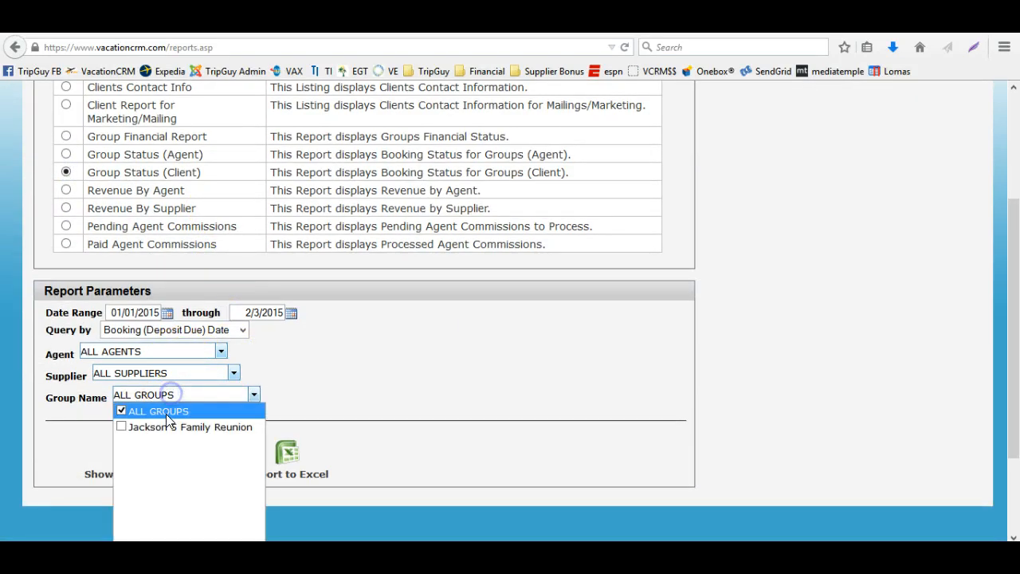
{"action": "left_click", "coordinate": [166, 425]}
Set the date range from 01/01/2013 through 2/3/2017 and show the Group Status (Client) report on screen
{"action": "left_click", "coordinate": [160, 312]}
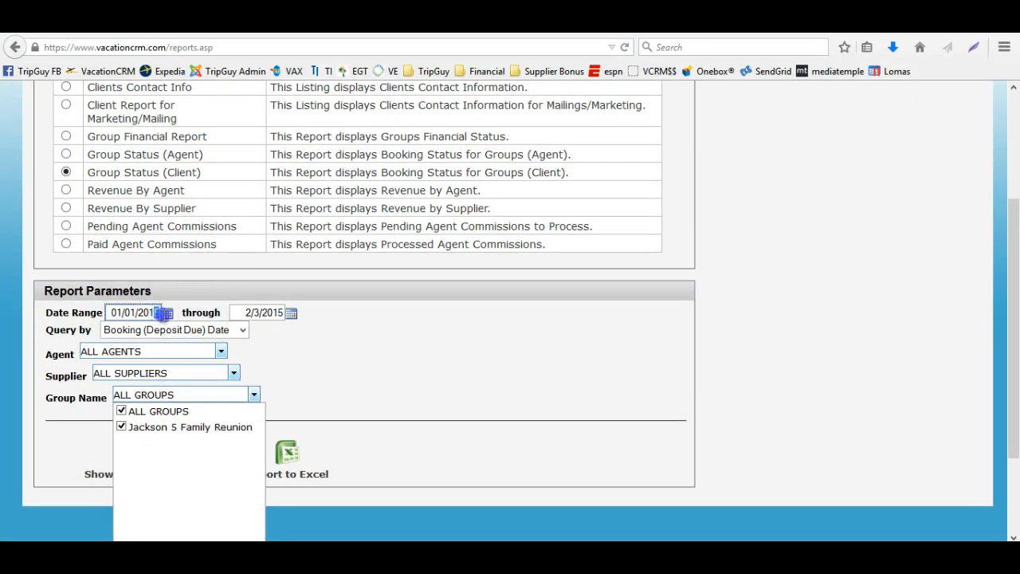
{"action": "left_click", "coordinate": [284, 312]}
{"action": "key", "text": "BackSpace"}
{"action": "type", "text": "7"}
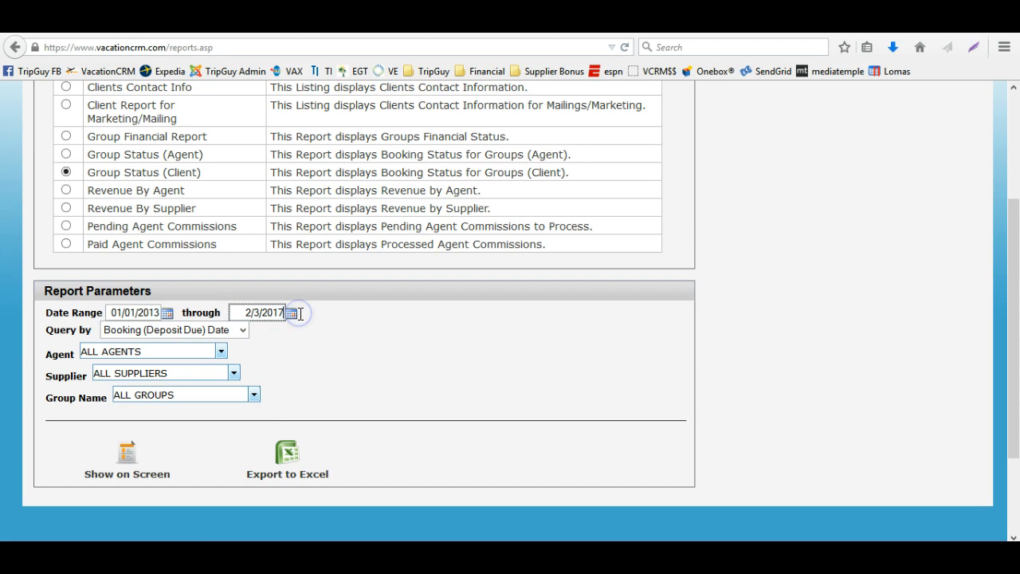
{"action": "left_click", "coordinate": [132, 454]}
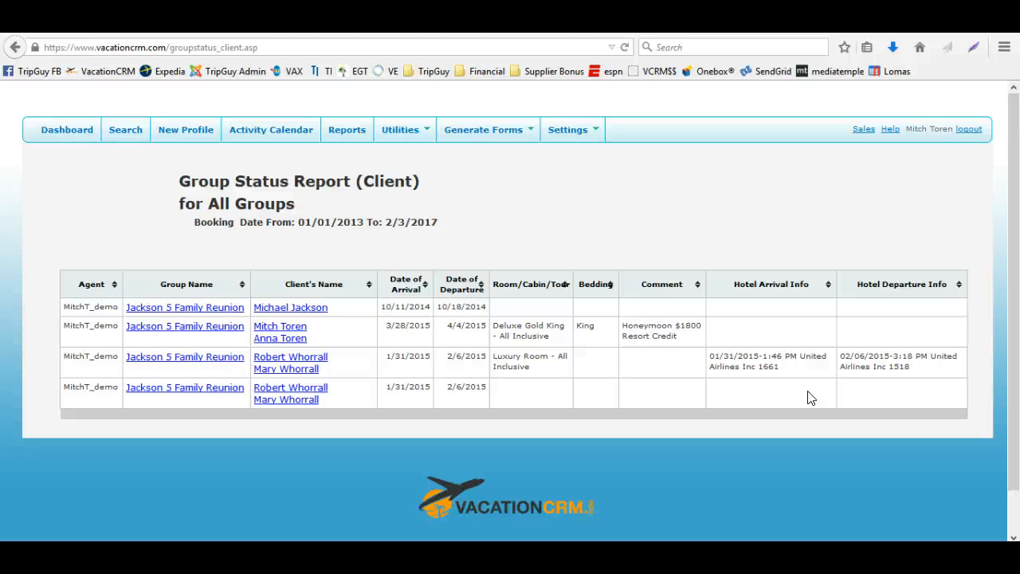
Open Reports and review the list of available reports and the report parameters
{"action": "left_click", "coordinate": [366, 129]}
{"action": "scroll", "coordinate": [467, 255], "scroll_direction": "down", "scroll_amount": 2}
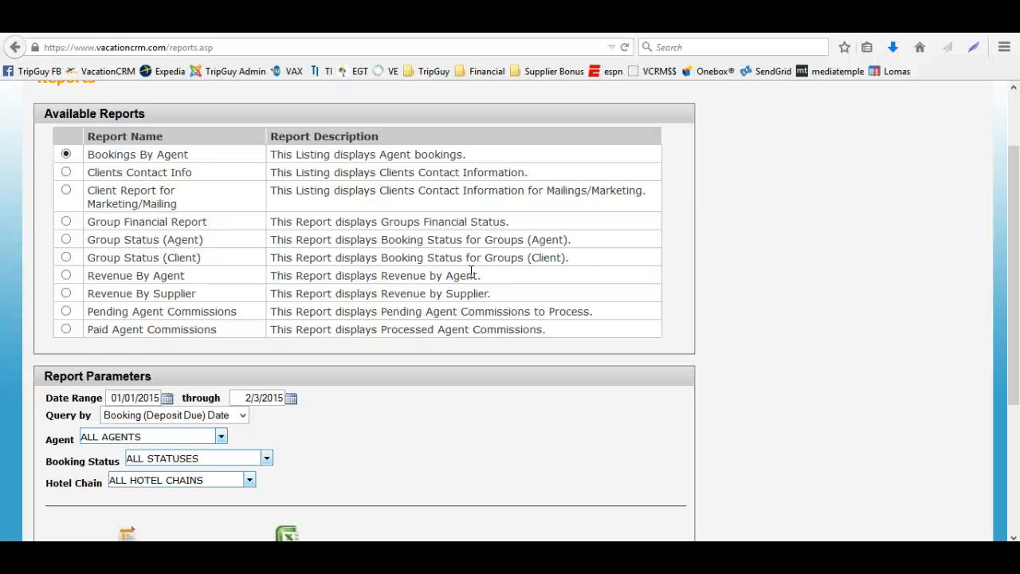
{"action": "scroll", "coordinate": [540, 440], "scroll_direction": "down", "scroll_amount": 5}
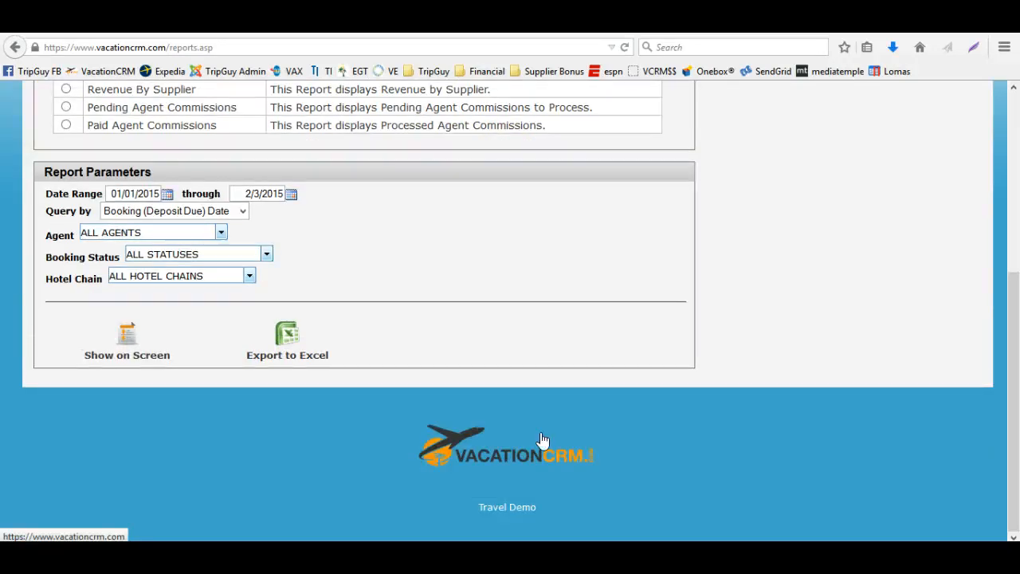
{"action": "left_click", "coordinate": [536, 339]}
{"action": "scroll", "coordinate": [537, 339], "scroll_direction": "up", "scroll_amount": 7}
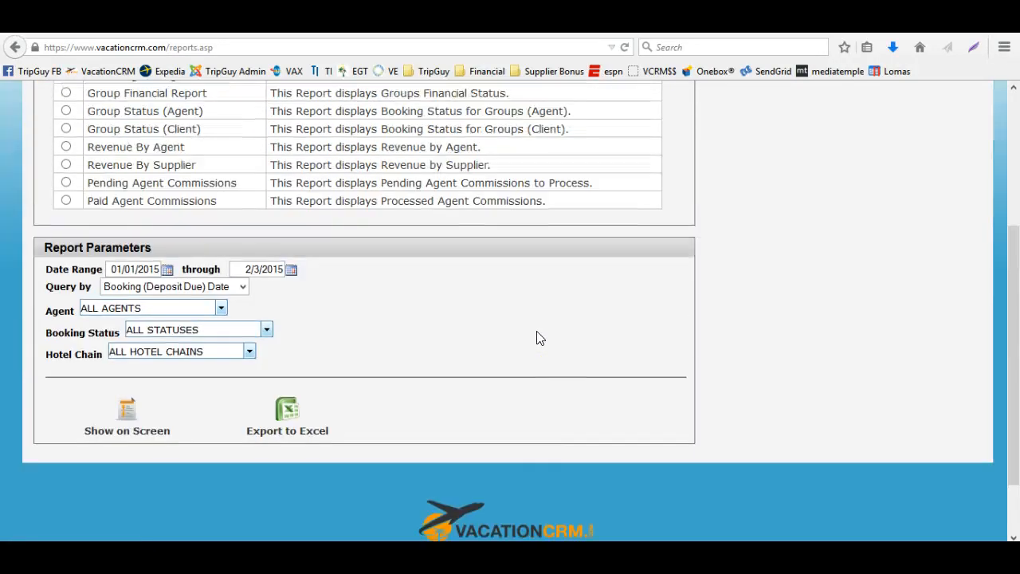
{"action": "scroll", "coordinate": [536, 339], "scroll_direction": "down", "scroll_amount": 4}
{"action": "scroll", "coordinate": [536, 339], "scroll_direction": "down", "scroll_amount": 1}
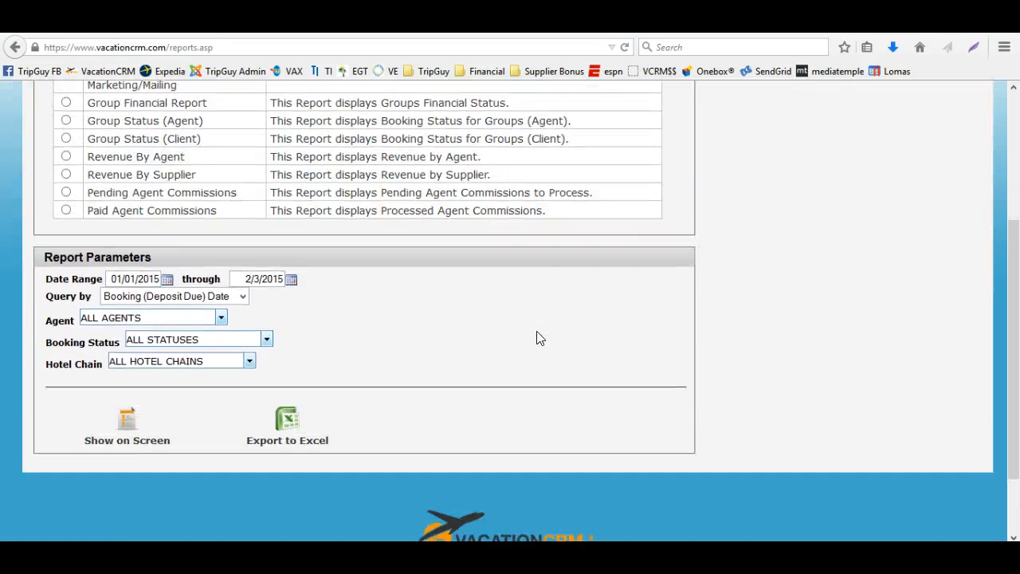
{"action": "scroll", "coordinate": [536, 338], "scroll_direction": "up", "scroll_amount": 2}
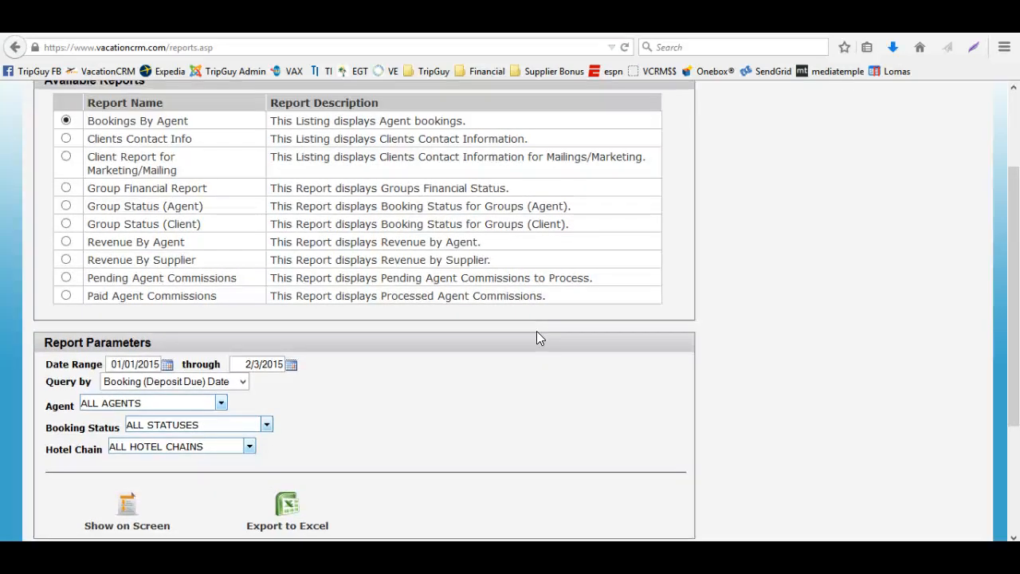
{"action": "scroll", "coordinate": [536, 339], "scroll_direction": "up", "scroll_amount": 3}
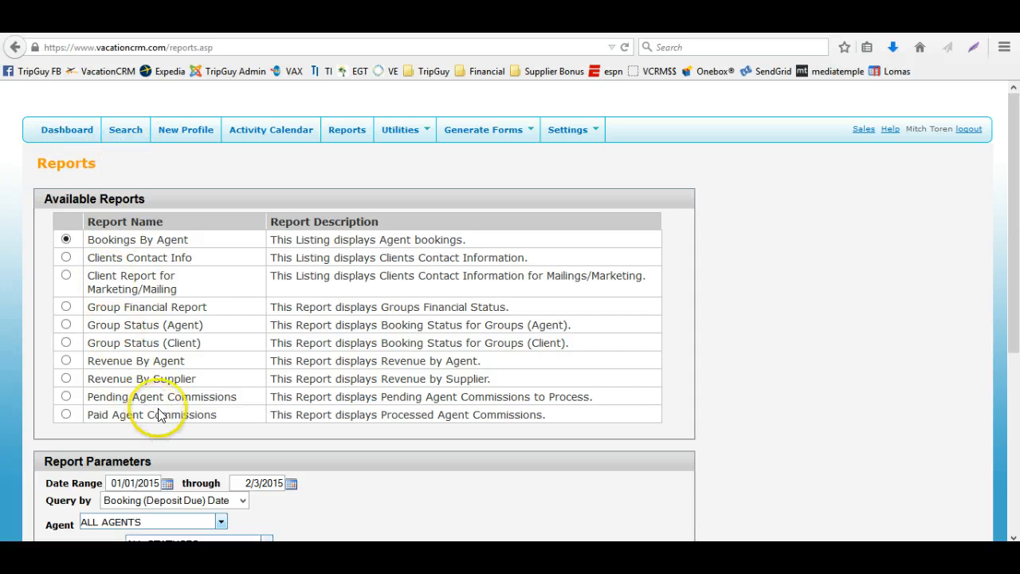
{"action": "scroll", "coordinate": [176, 398], "scroll_direction": "down", "scroll_amount": 2}
{"action": "scroll", "coordinate": [165, 358], "scroll_direction": "up", "scroll_amount": 1}
{"action": "scroll", "coordinate": [131, 296], "scroll_direction": "up", "scroll_amount": 2}
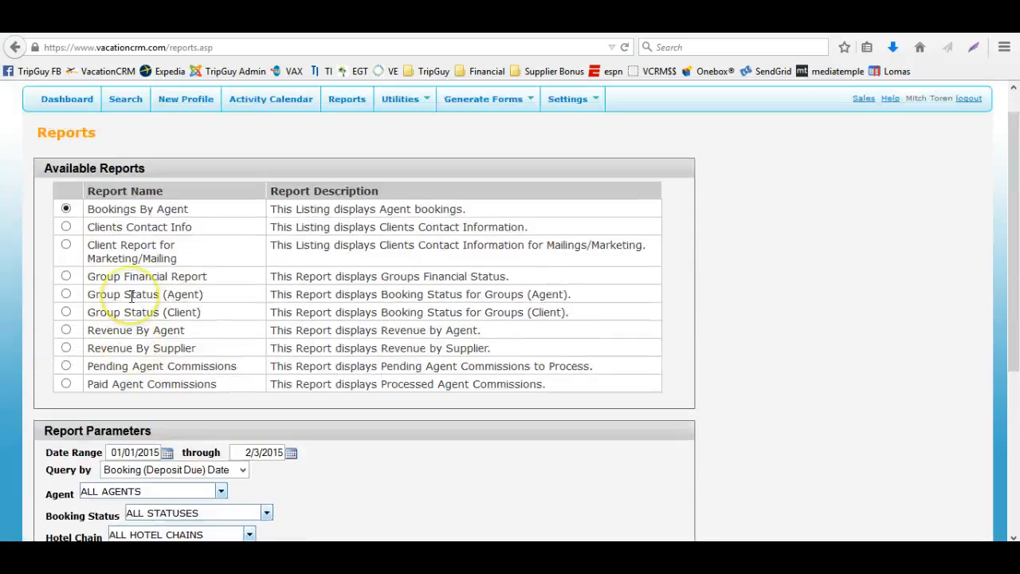
Open a new group profile form and examine its group detail fields
{"action": "left_click", "coordinate": [172, 134]}
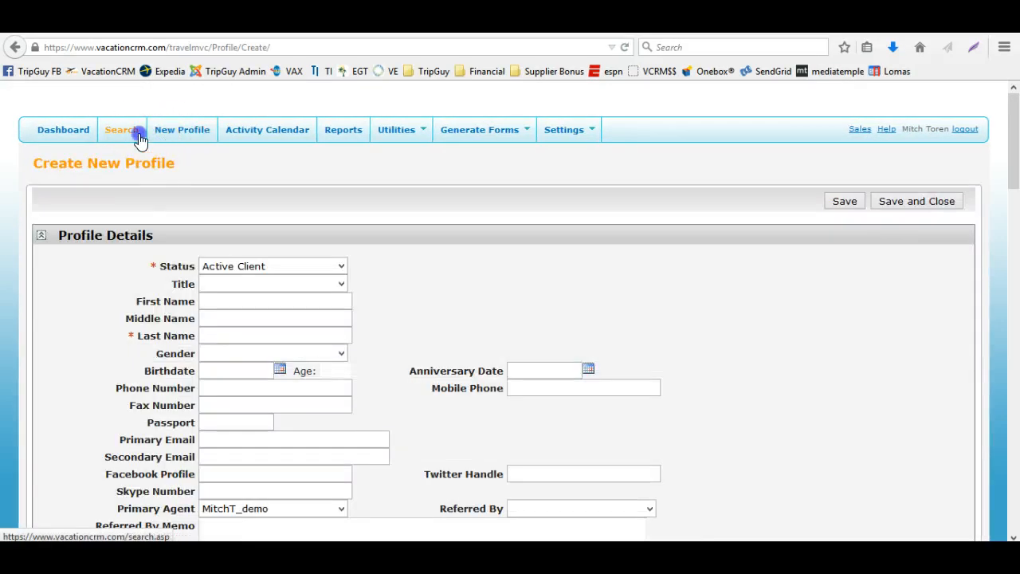
{"action": "left_click", "coordinate": [137, 132]}
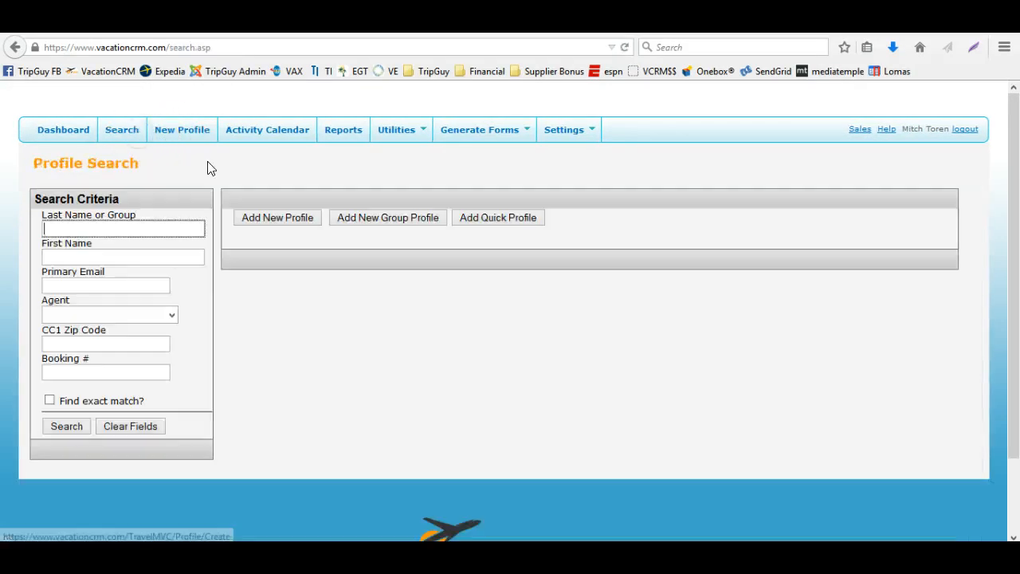
{"action": "left_click", "coordinate": [380, 215]}
{"action": "left_click", "coordinate": [321, 264]}
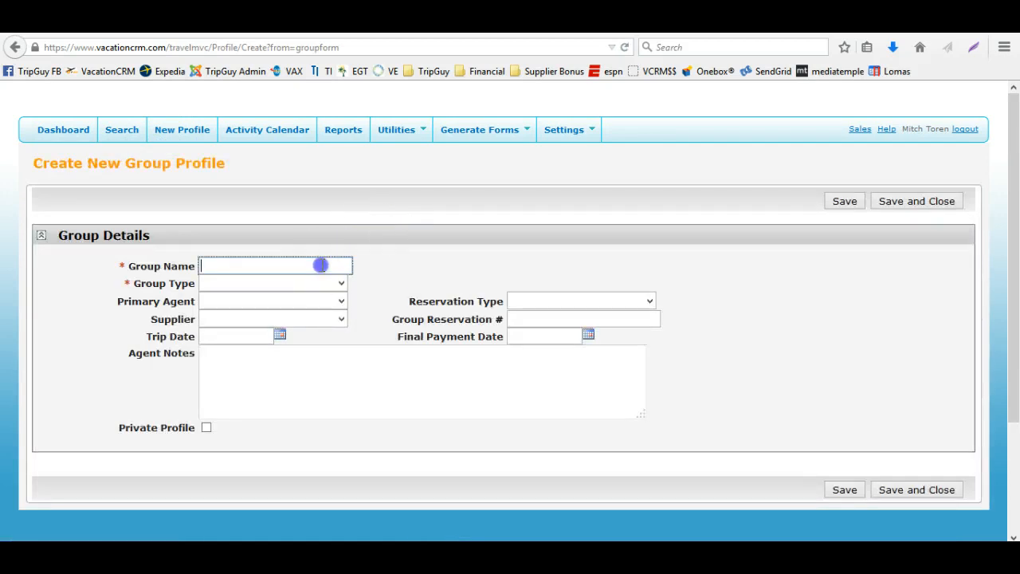
{"action": "left_click", "coordinate": [314, 285]}
{"action": "left_click", "coordinate": [417, 268]}
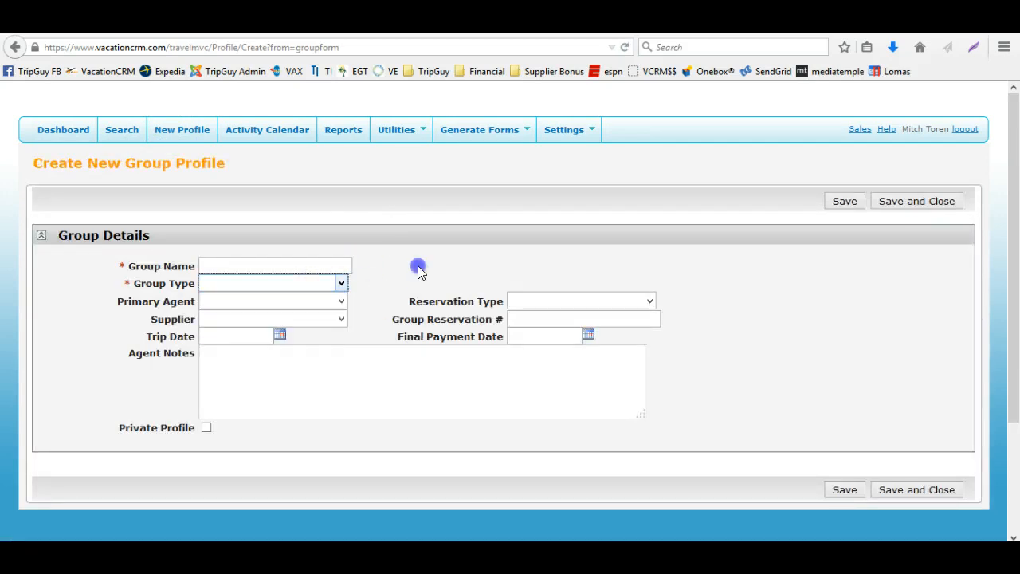
{"action": "left_click", "coordinate": [558, 301]}
{"action": "left_click", "coordinate": [461, 286]}
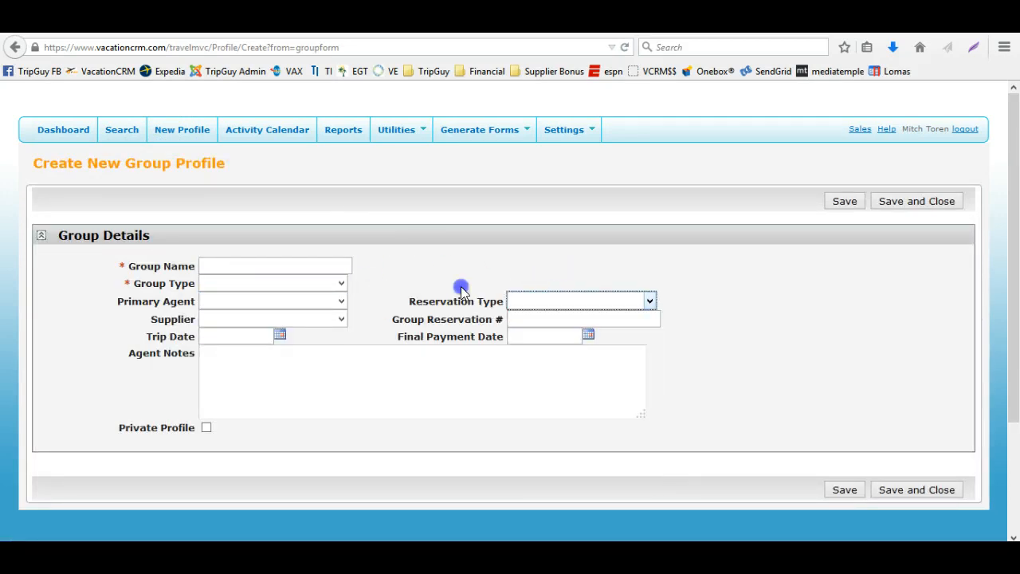
{"action": "left_click", "coordinate": [312, 304]}
{"action": "left_click", "coordinate": [407, 244]}
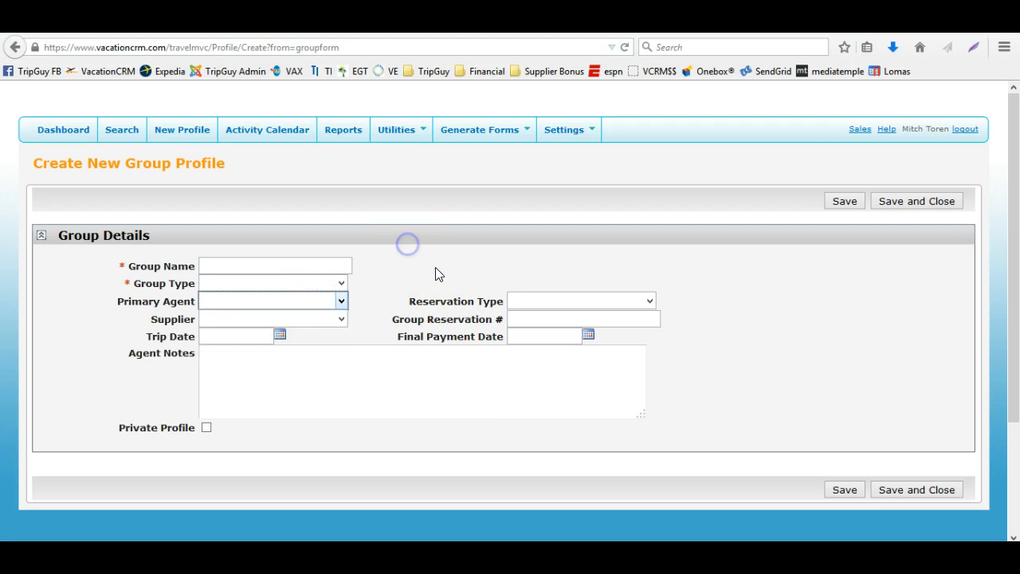
{"action": "left_click", "coordinate": [543, 315]}
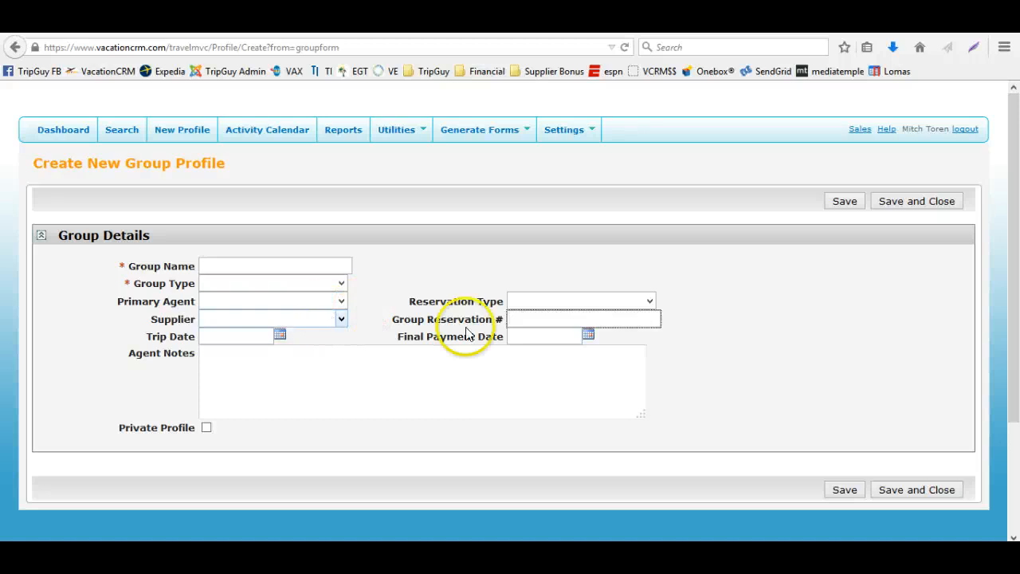
{"action": "left_click", "coordinate": [536, 334]}
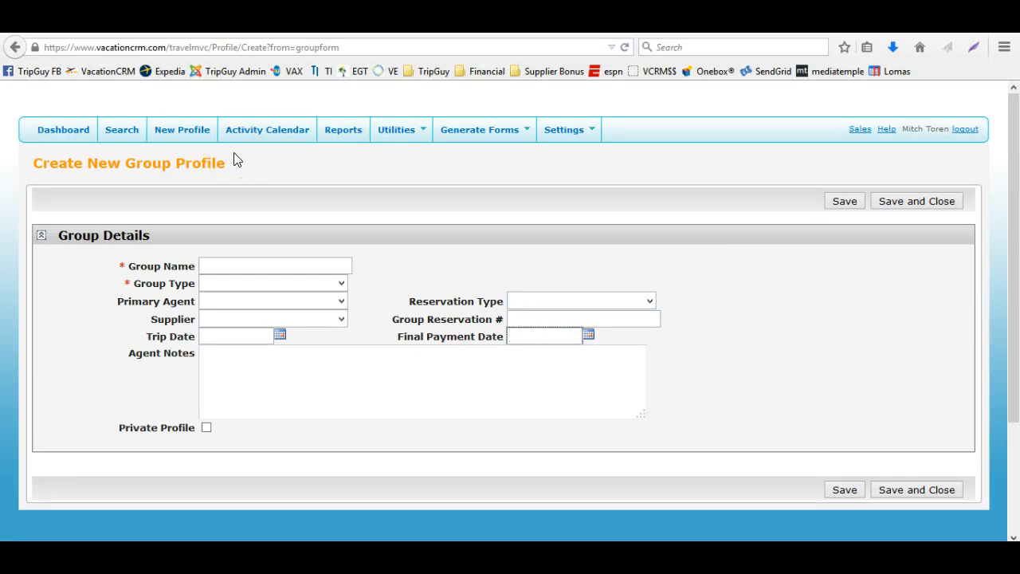
Open the Dashboard and browse its reminder, payment and reservation panels
{"action": "left_click", "coordinate": [80, 132]}
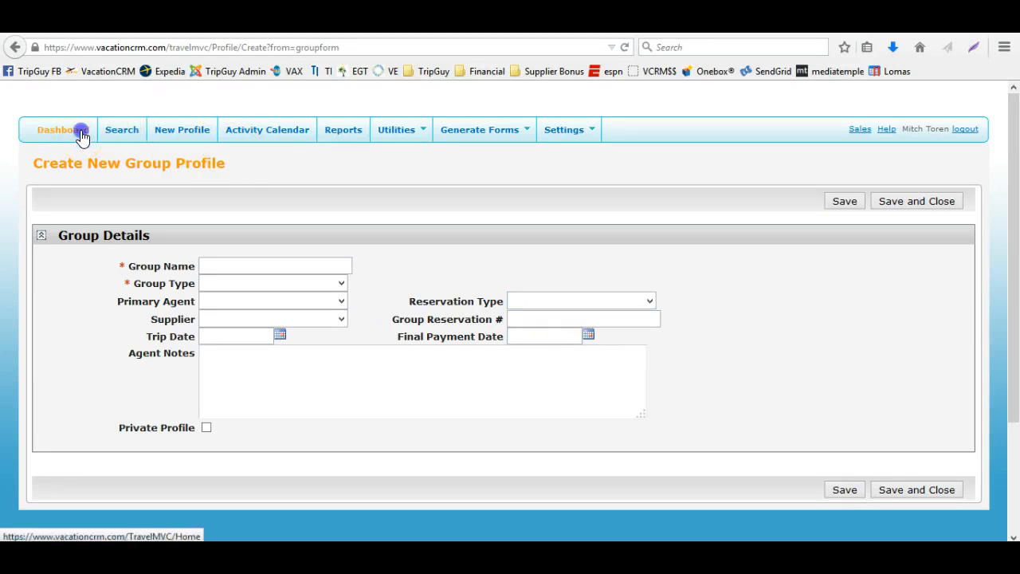
{"action": "scroll", "coordinate": [219, 318], "scroll_direction": "down", "scroll_amount": 3}
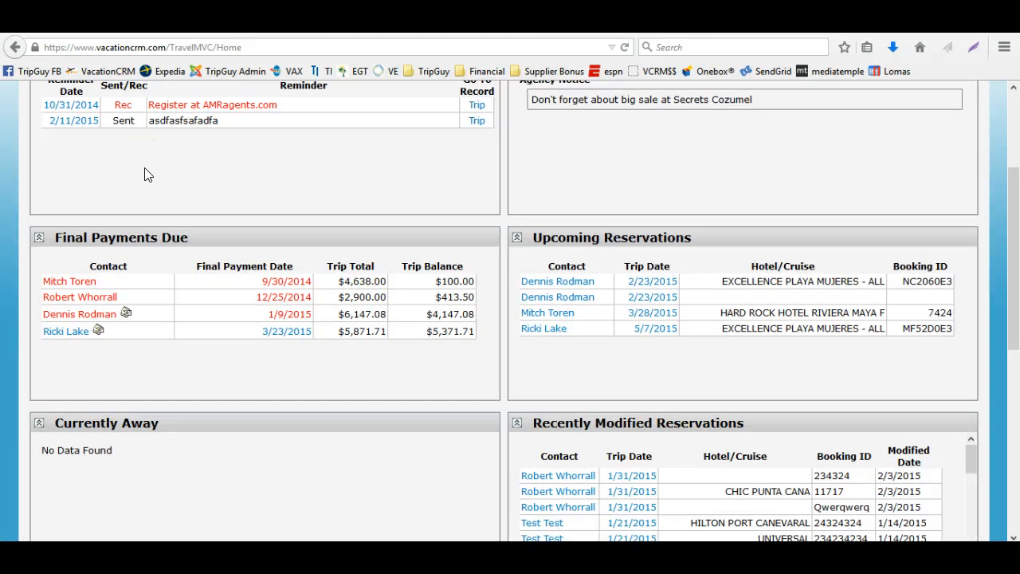
{"action": "scroll", "coordinate": [145, 174], "scroll_direction": "up", "scroll_amount": 2}
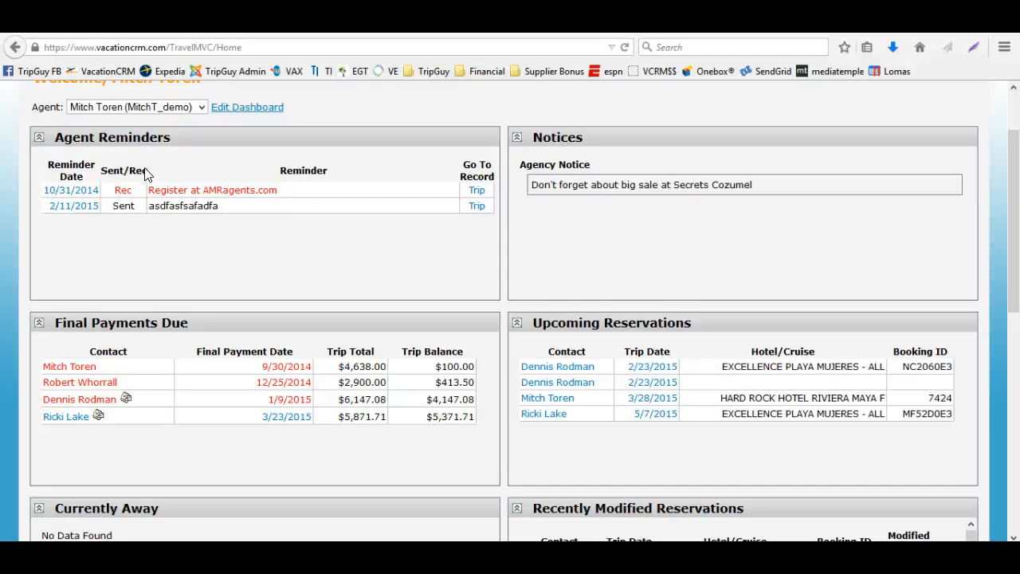
{"action": "scroll", "coordinate": [142, 187], "scroll_direction": "up", "scroll_amount": 2}
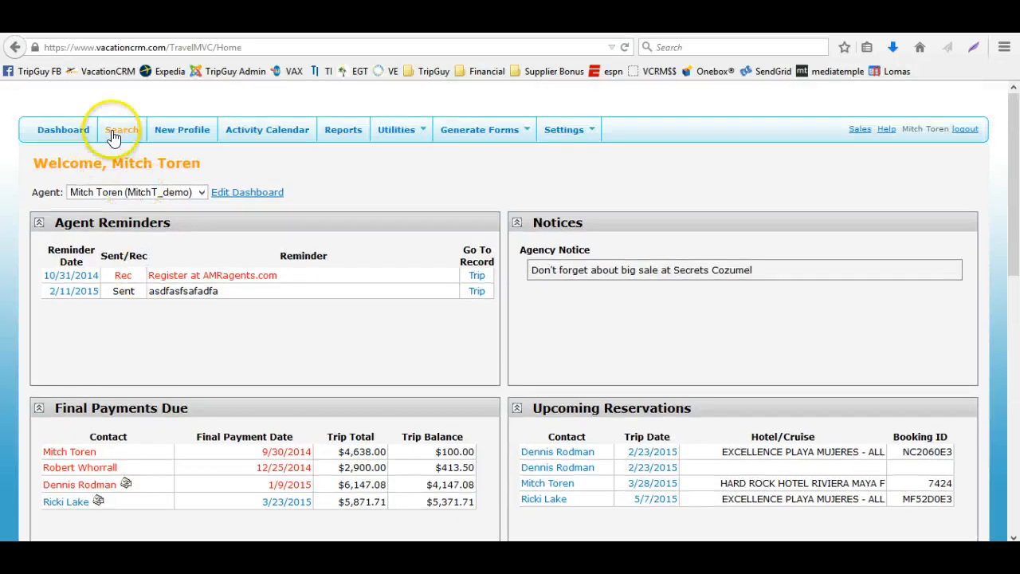
Start a new group profile from Search and begin entering the group name
{"action": "left_click", "coordinate": [113, 136]}
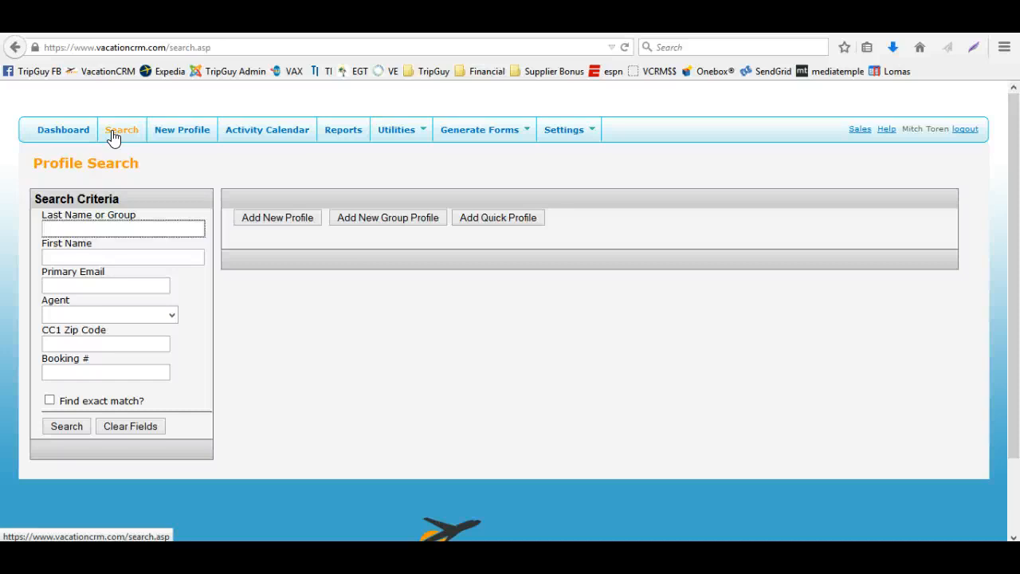
{"action": "left_click", "coordinate": [367, 218]}
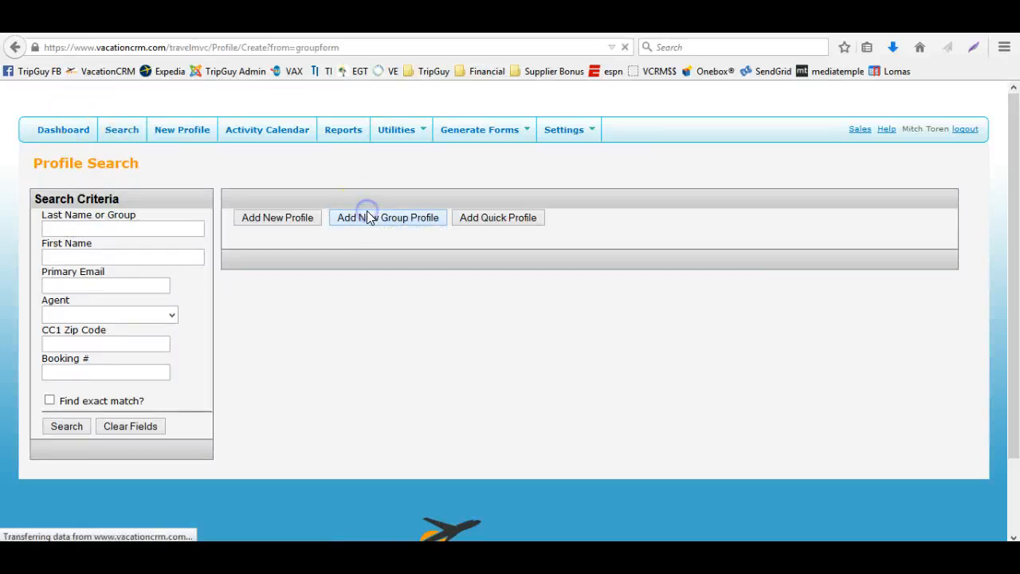
{"action": "left_click", "coordinate": [268, 264]}
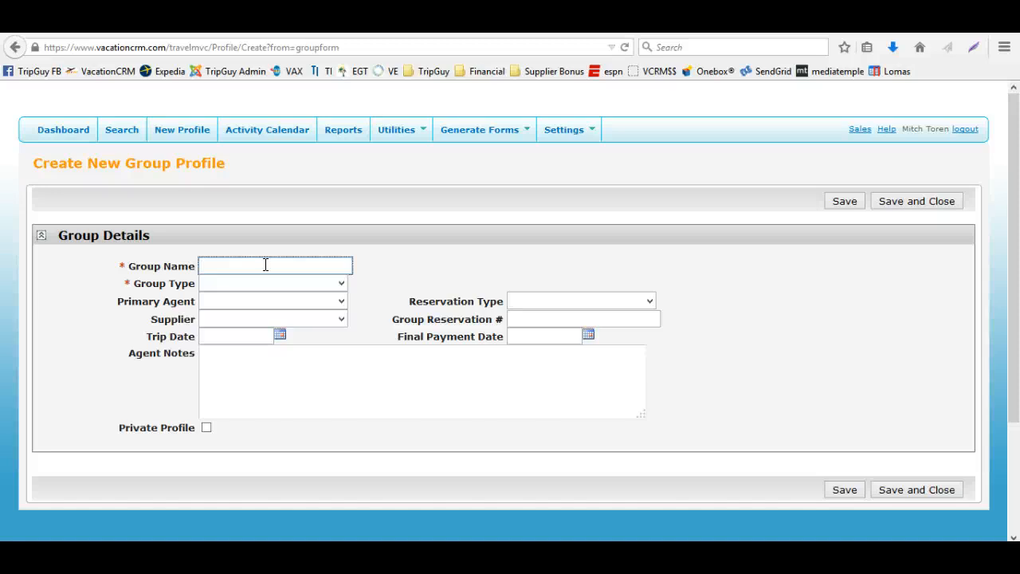
Search client profiles for "wh" and open the first matching client's profile
{"action": "left_click", "coordinate": [136, 129]}
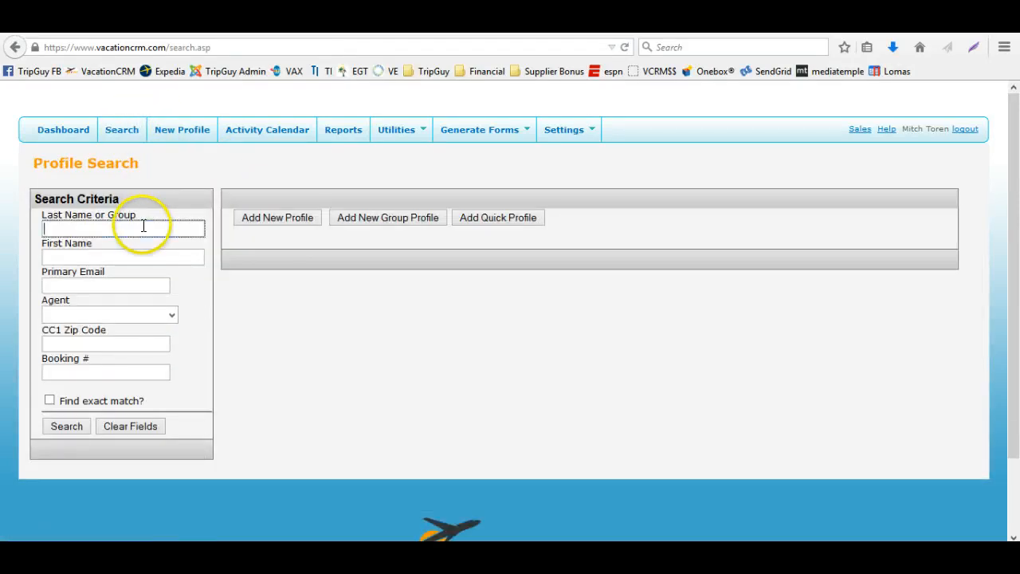
{"action": "type", "text": "w"}
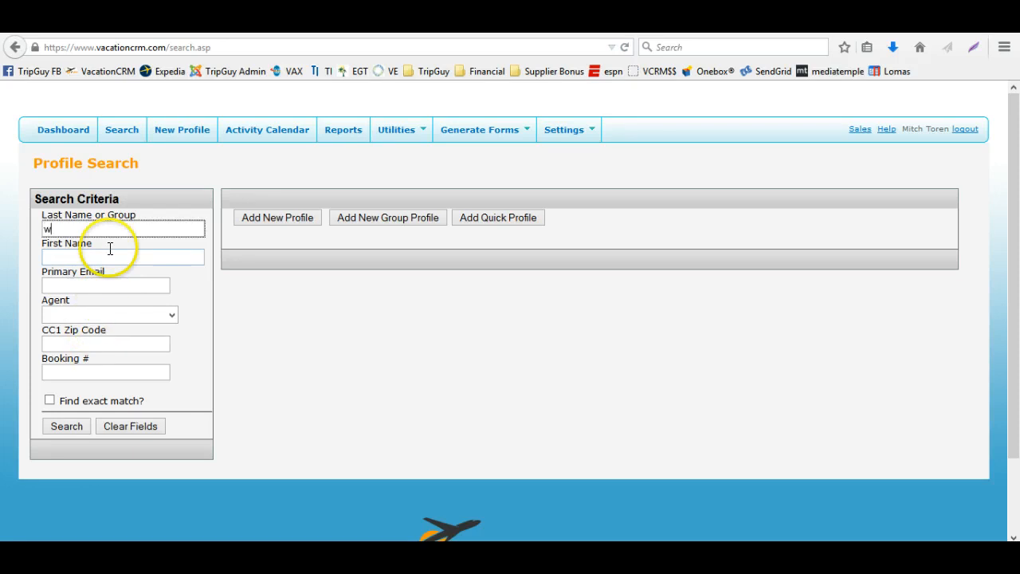
{"action": "type", "text": "h"}
{"action": "key", "text": "Return"}
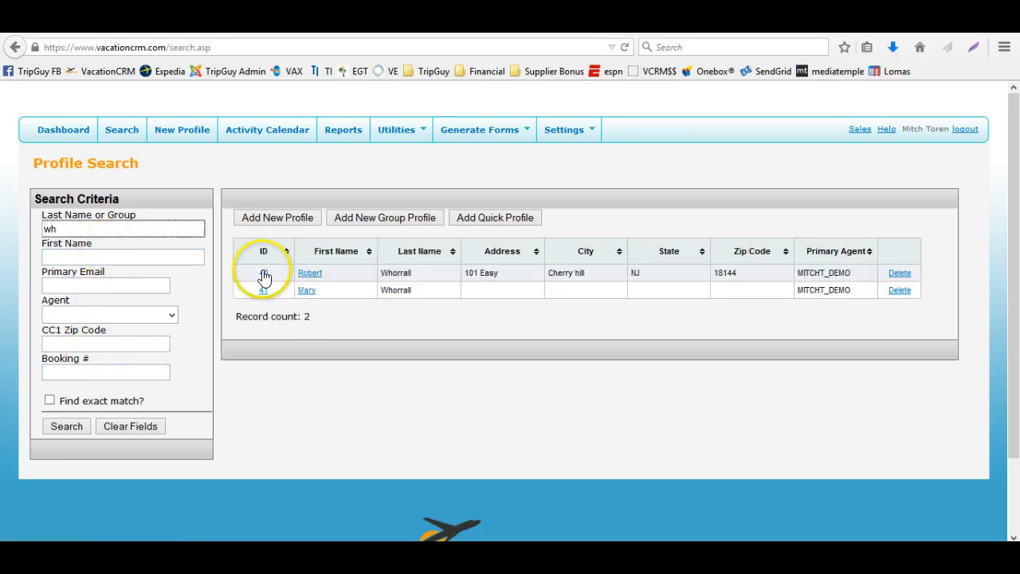
{"action": "left_click", "coordinate": [264, 274]}
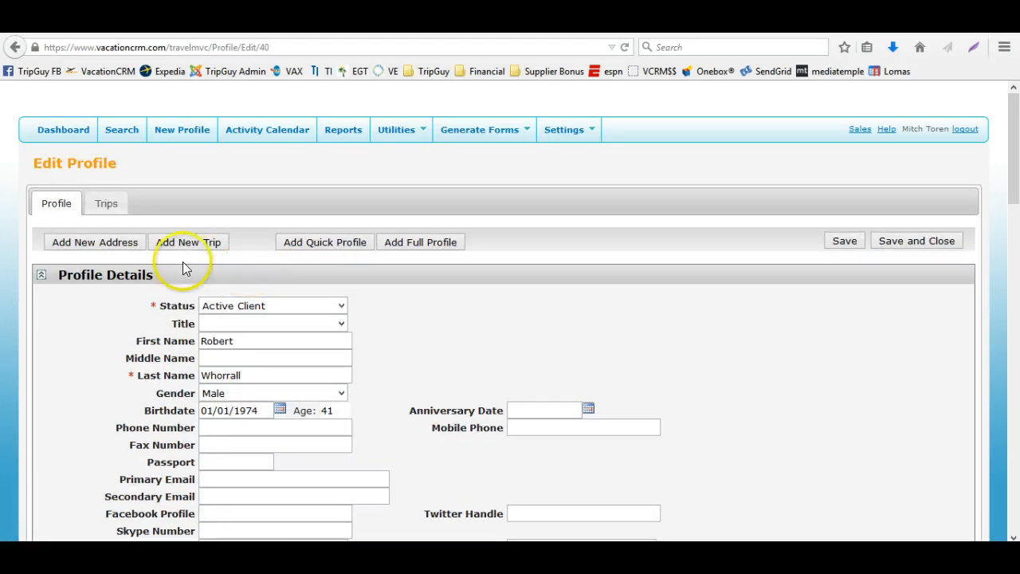
Open the client's Jackson5 group trip from the profile's trips list
{"action": "left_click", "coordinate": [106, 204]}
{"action": "left_click", "coordinate": [62, 340]}
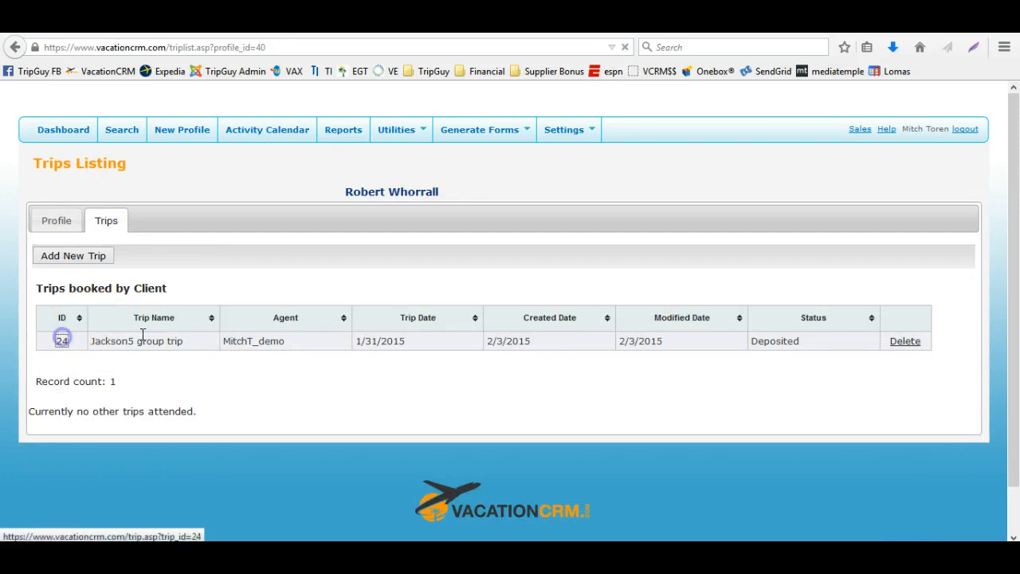
{"action": "scroll", "coordinate": [387, 332], "scroll_direction": "down", "scroll_amount": 2}
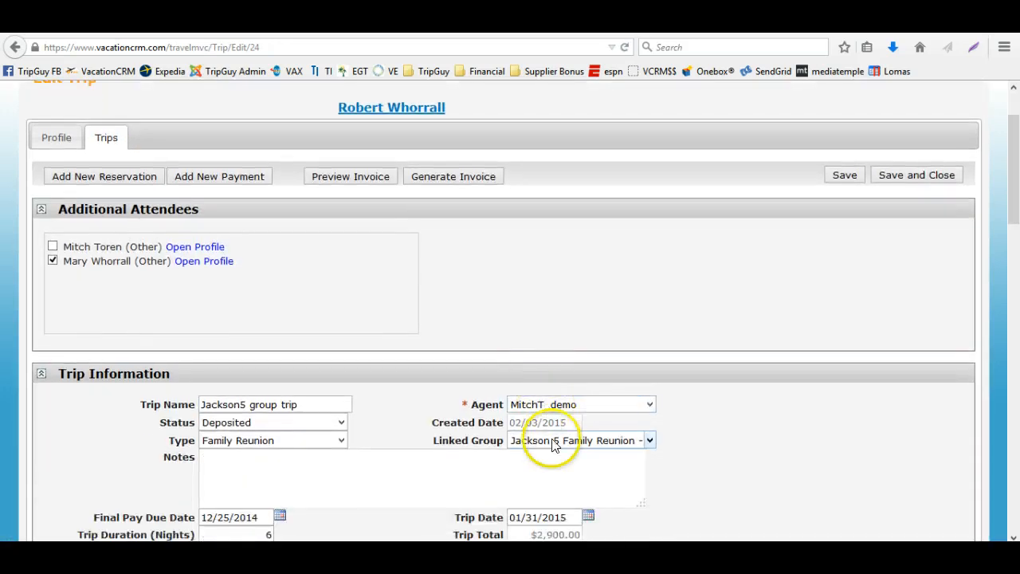
Set the trip's Linked Group to Jackson 5 Family Reunion - 10/18/2014
{"action": "left_click", "coordinate": [555, 444]}
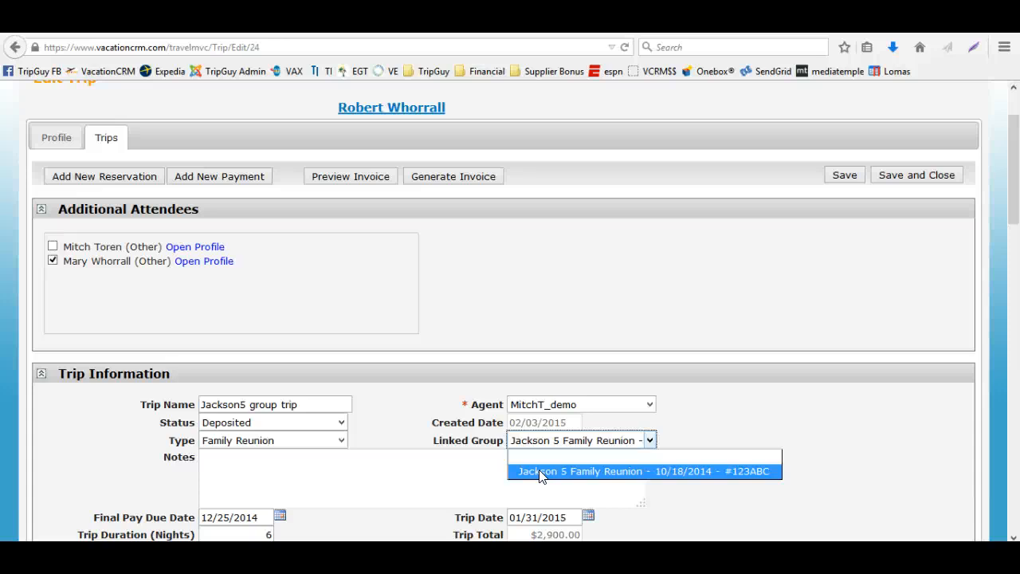
{"action": "left_click", "coordinate": [540, 471]}
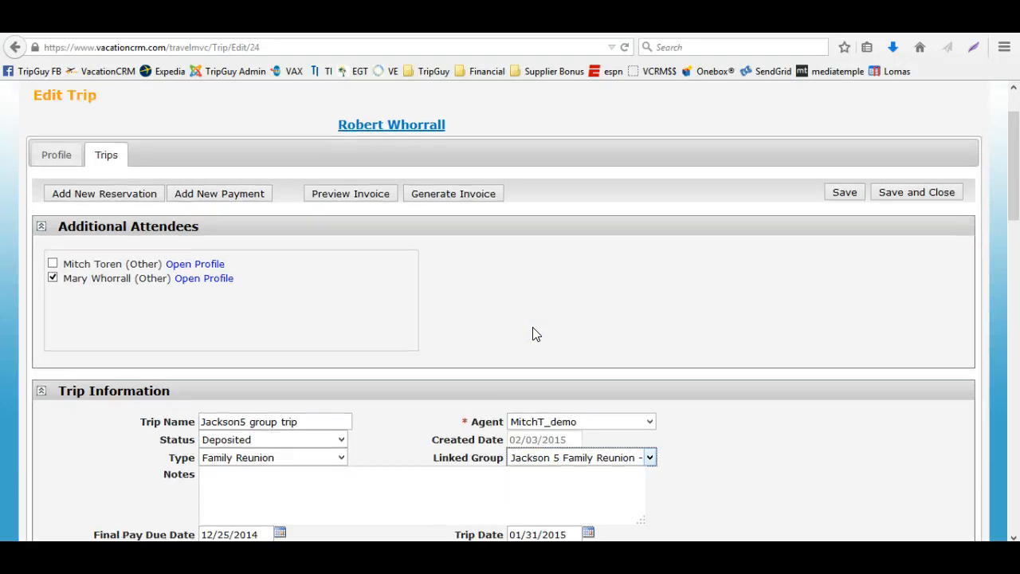
{"action": "scroll", "coordinate": [533, 335], "scroll_direction": "up", "scroll_amount": 2}
Return to the trip and review its trip information and existing reservations
{"action": "left_click", "coordinate": [124, 129]}
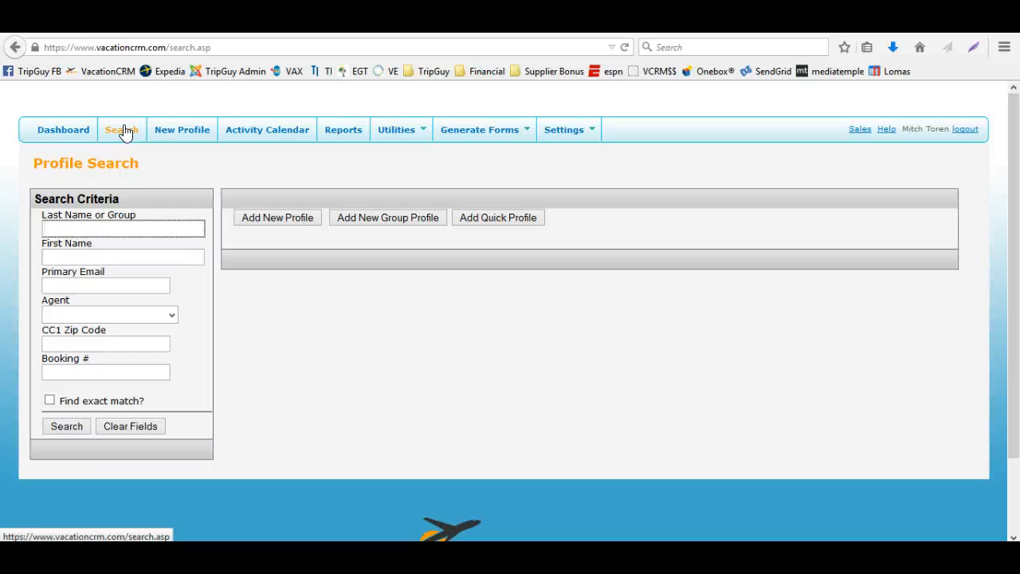
{"action": "left_click", "coordinate": [18, 48]}
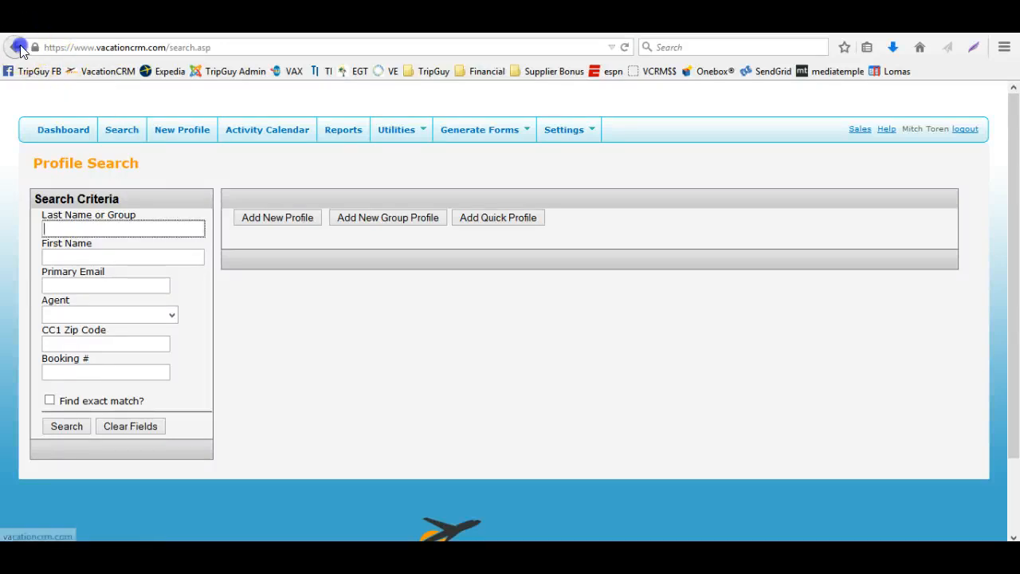
{"action": "scroll", "coordinate": [351, 371], "scroll_direction": "down", "scroll_amount": 3}
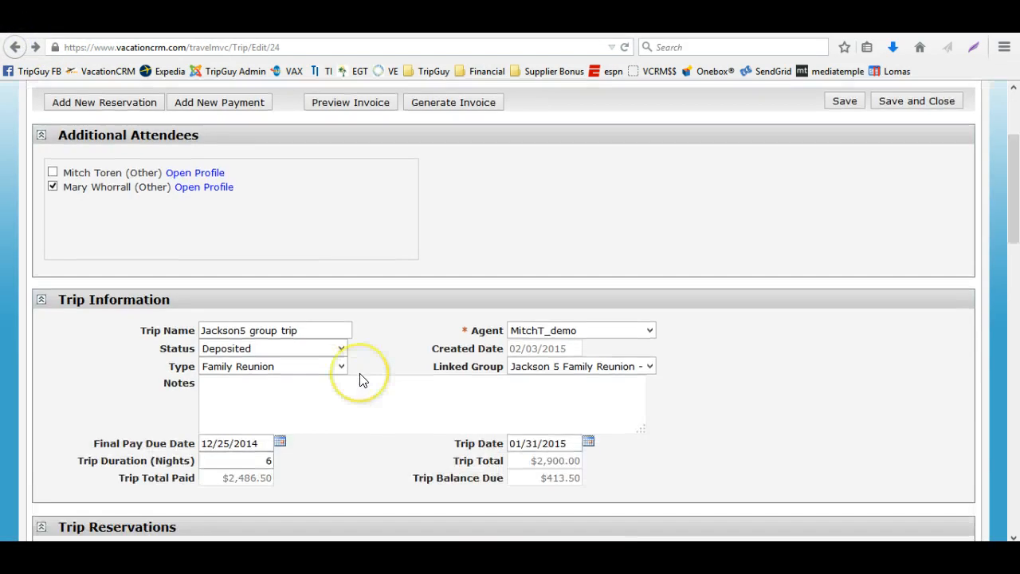
{"action": "scroll", "coordinate": [358, 380], "scroll_direction": "down", "scroll_amount": 4}
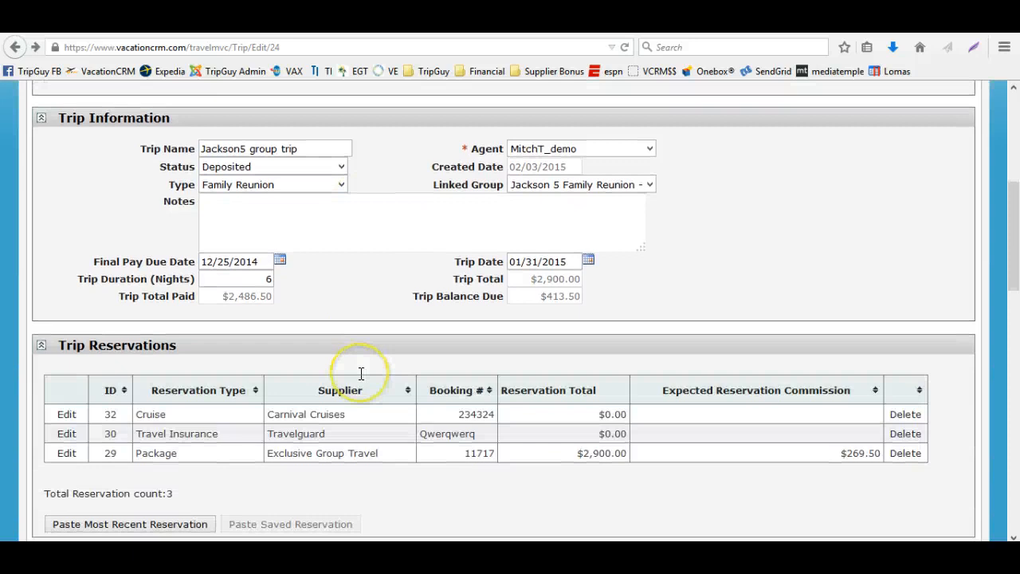
{"action": "scroll", "coordinate": [393, 406], "scroll_direction": "up", "scroll_amount": 8}
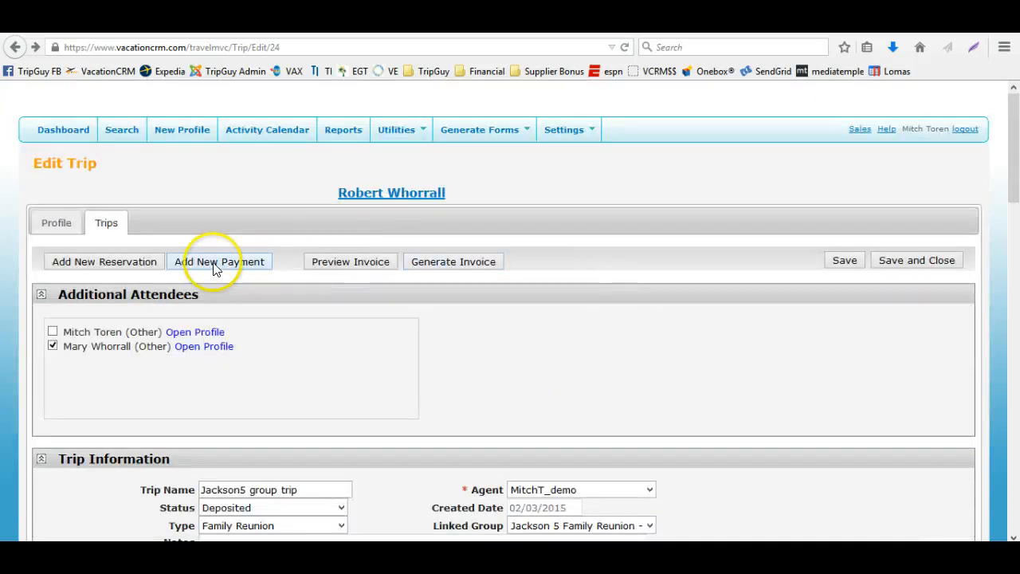
Add a new reservation to the trip with type Package and supplier Classic Custom Vacations
{"action": "left_click", "coordinate": [143, 263]}
{"action": "left_click", "coordinate": [249, 323]}
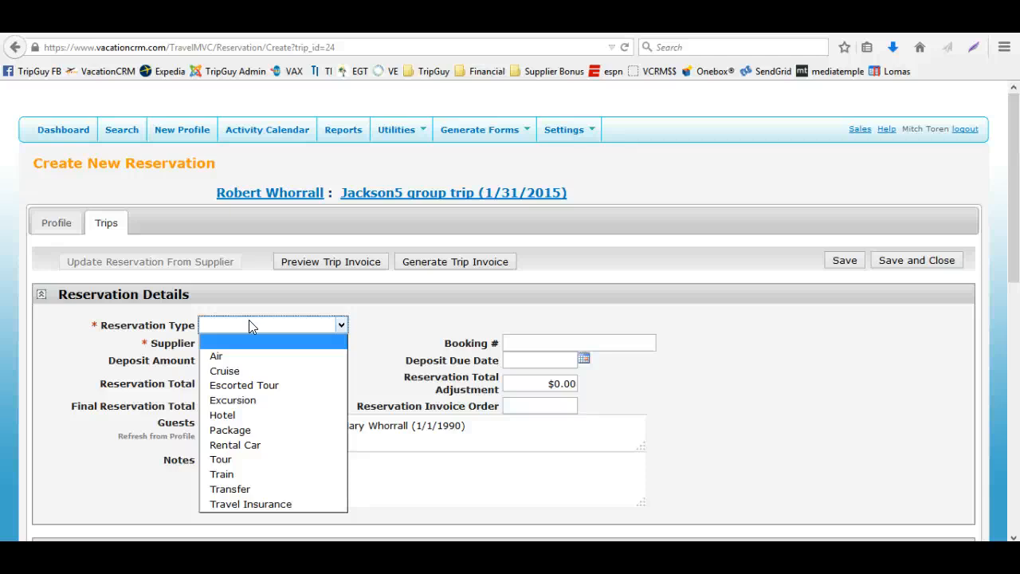
{"action": "left_click", "coordinate": [257, 428]}
{"action": "left_click", "coordinate": [252, 349]}
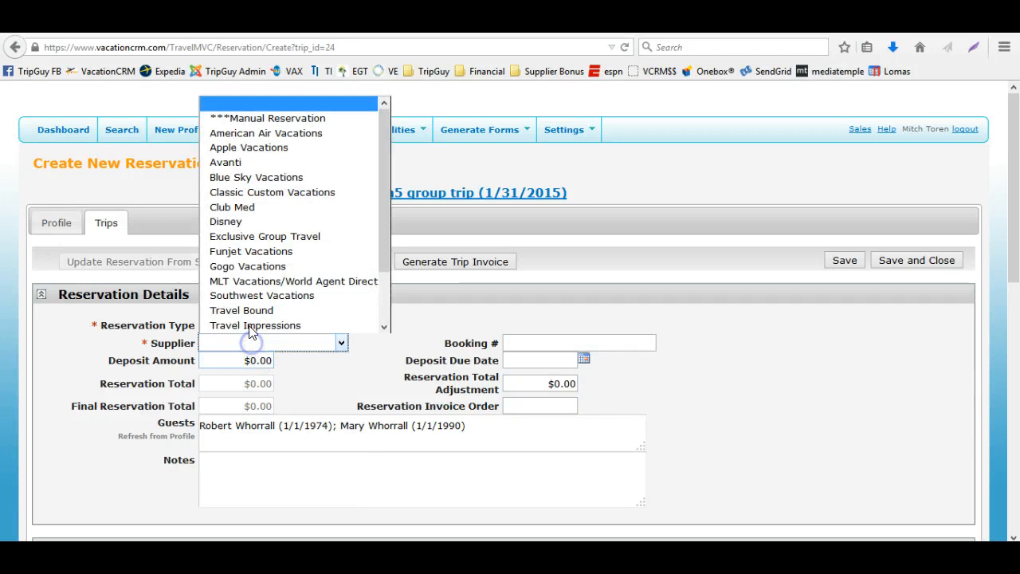
{"action": "left_click", "coordinate": [244, 197]}
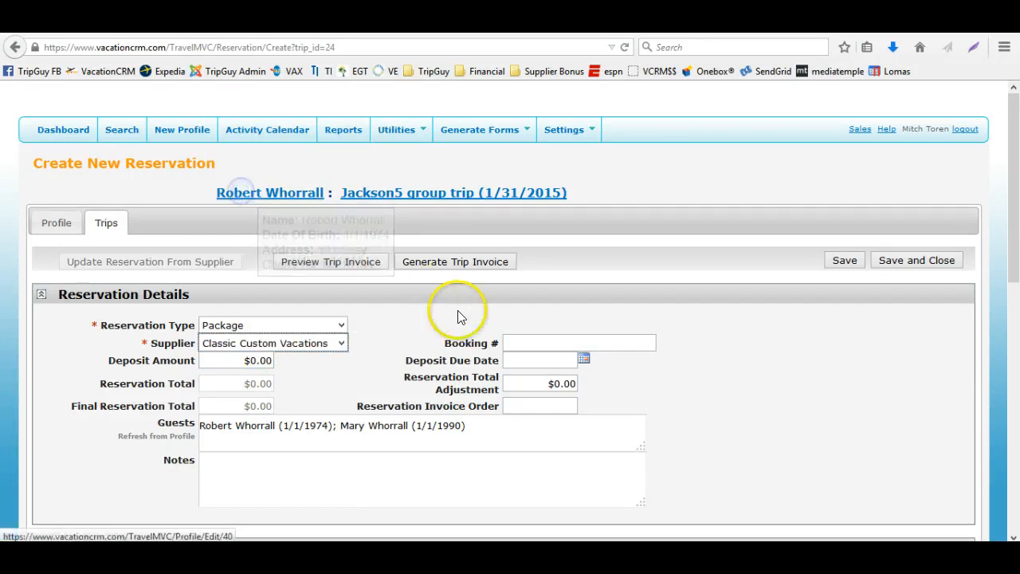
Enter the reservation's booking number and a deposit amount of 1500
{"action": "left_click", "coordinate": [513, 341]}
{"action": "type", "text": "warqweawre"}
{"action": "key", "text": "Tab"}
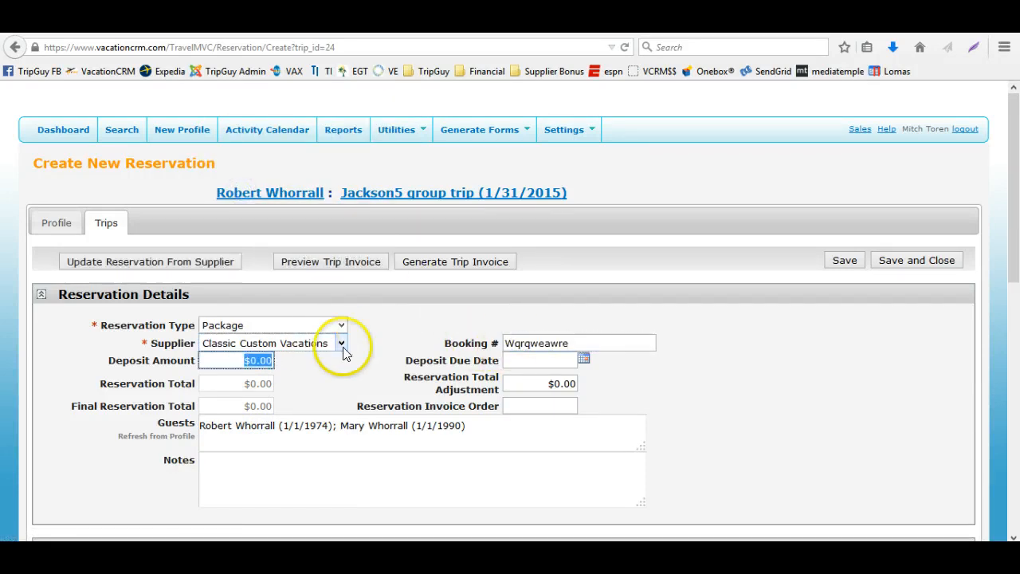
{"action": "type", "text": "1500"}
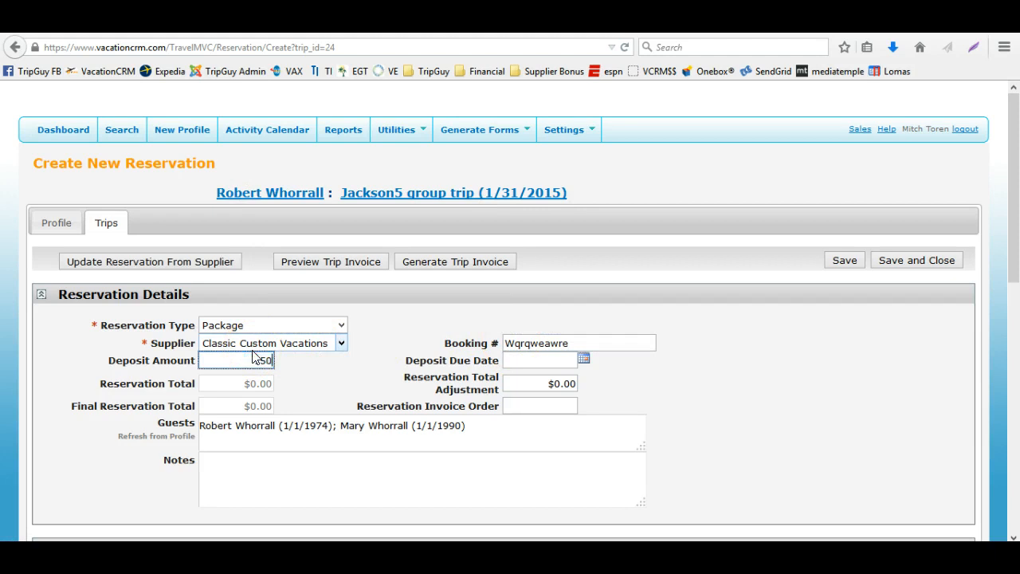
{"action": "key", "text": "Tab"}
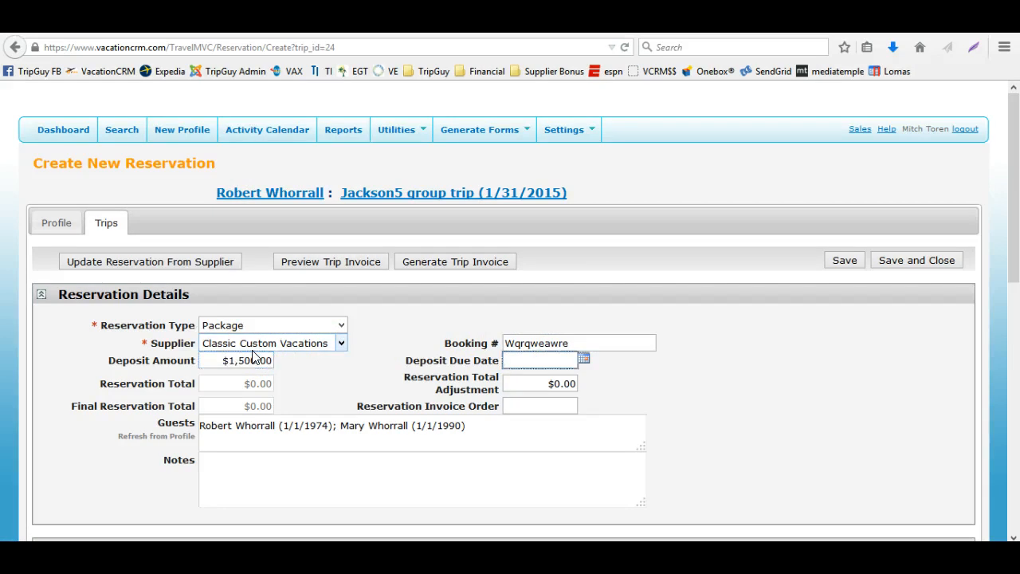
Set the deposit due date to 02/27/2015 and save the reservation
{"action": "left_click", "coordinate": [562, 358]}
{"action": "left_click", "coordinate": [583, 360]}
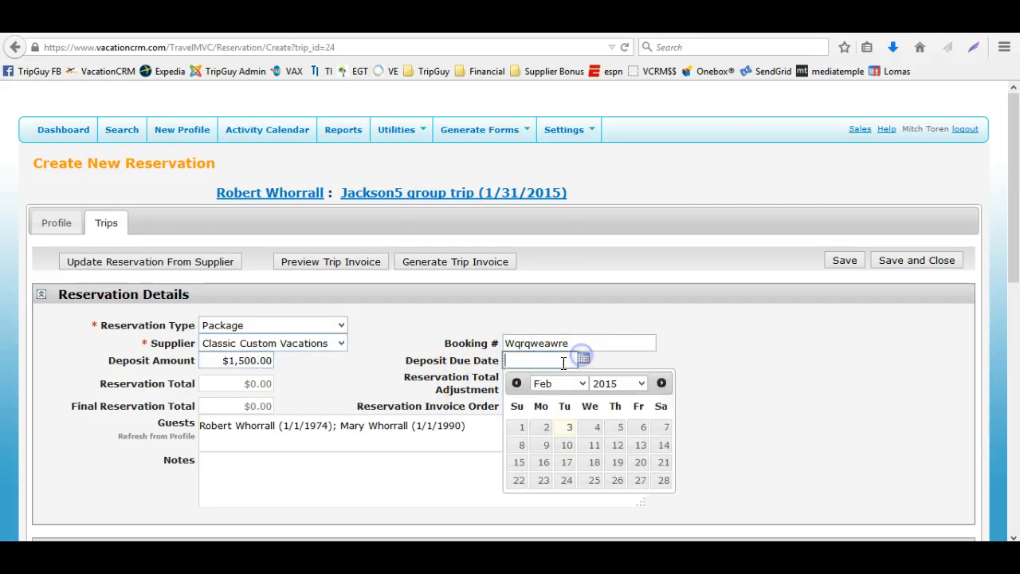
{"action": "left_click", "coordinate": [640, 479]}
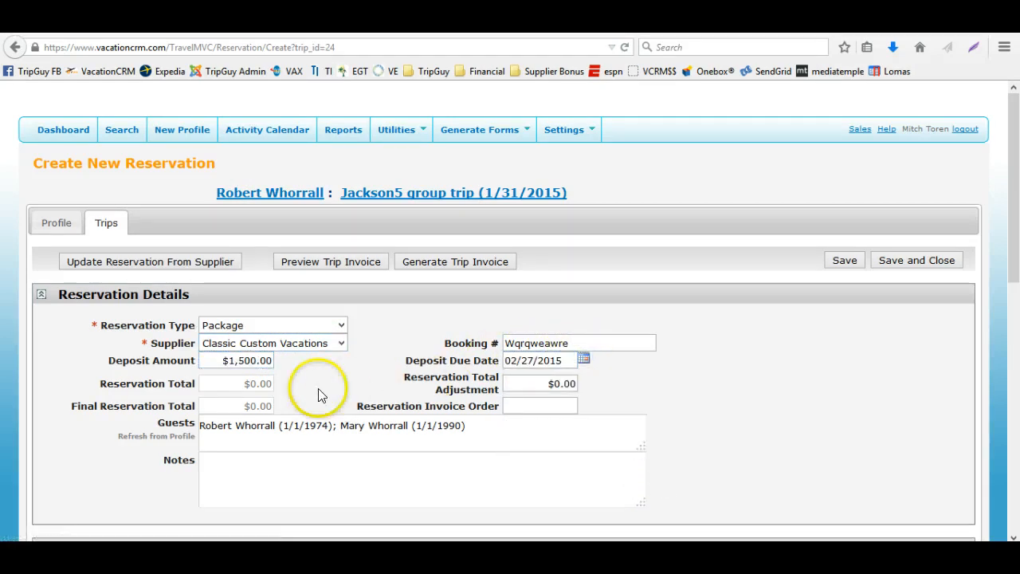
{"action": "scroll", "coordinate": [701, 185], "scroll_direction": "down", "scroll_amount": 3}
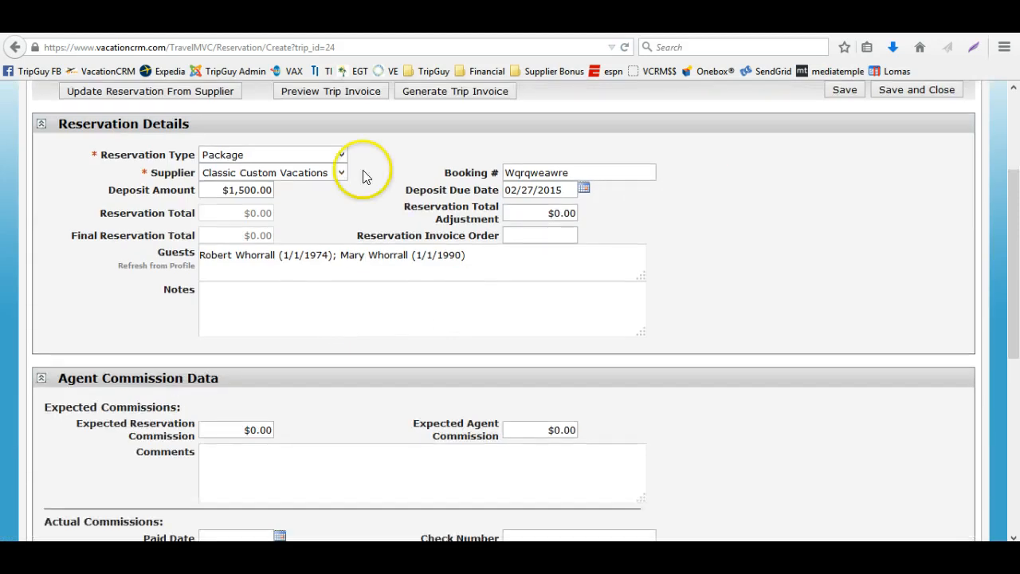
{"action": "scroll", "coordinate": [649, 263], "scroll_direction": "down", "scroll_amount": 5}
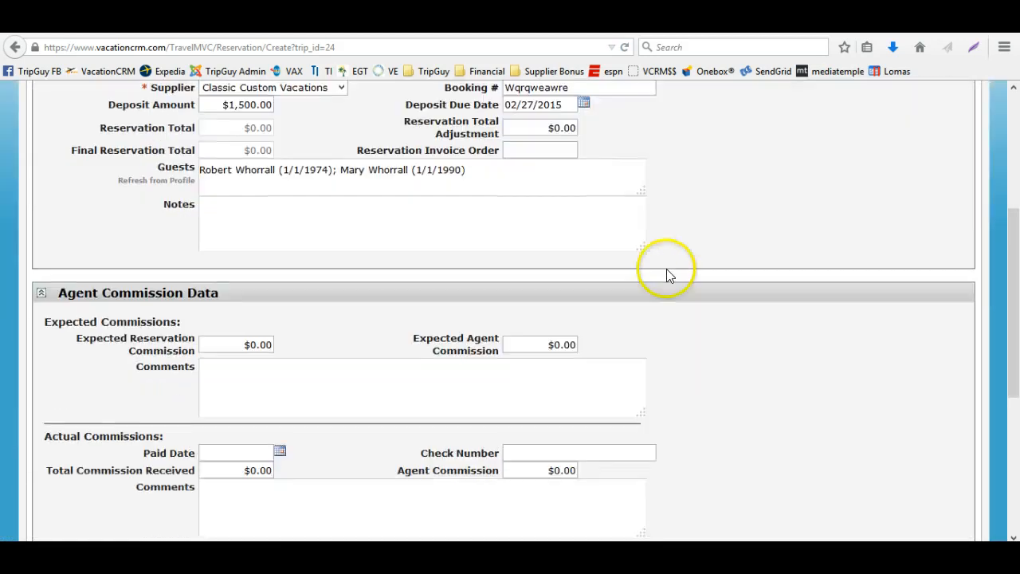
{"action": "scroll", "coordinate": [667, 273], "scroll_direction": "up", "scroll_amount": 8}
{"action": "left_click", "coordinate": [838, 261]}
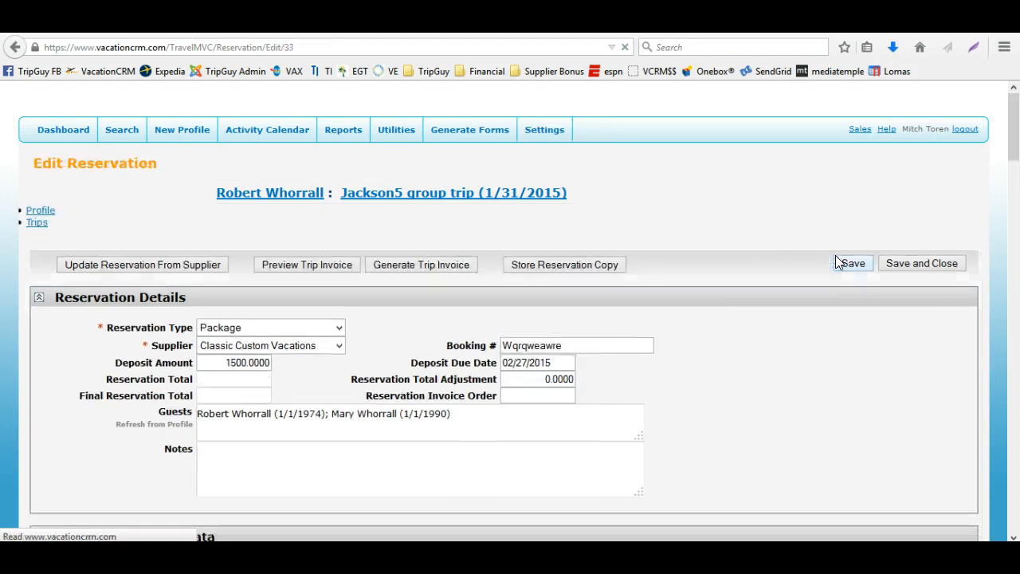
Set the Expected Reservation Commission to 250 and save the reservation
{"action": "scroll", "coordinate": [688, 310], "scroll_direction": "down", "scroll_amount": 4}
{"action": "scroll", "coordinate": [688, 310], "scroll_direction": "down", "scroll_amount": 3}
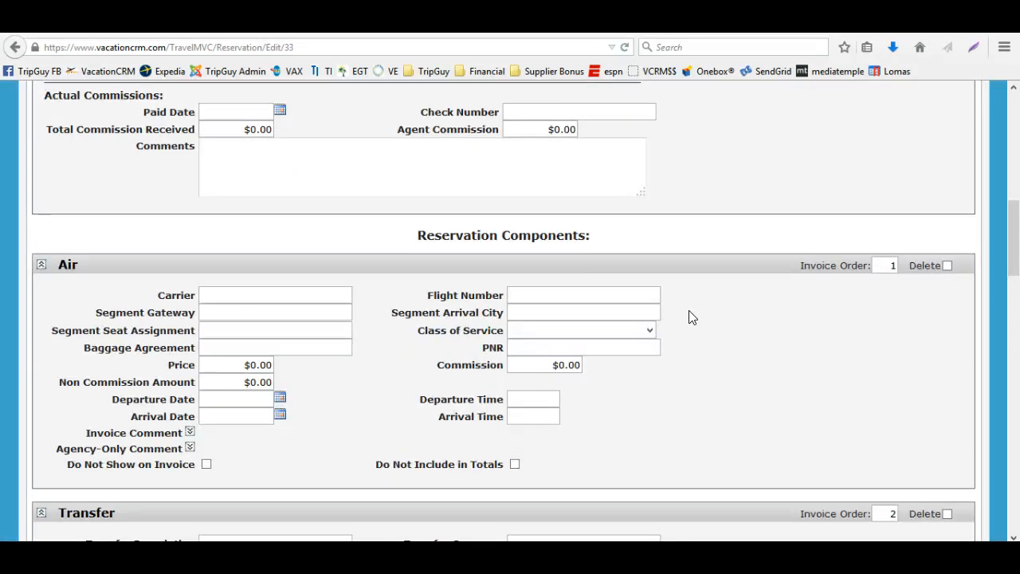
{"action": "scroll", "coordinate": [689, 316], "scroll_direction": "up", "scroll_amount": 3}
{"action": "left_click", "coordinate": [228, 259]}
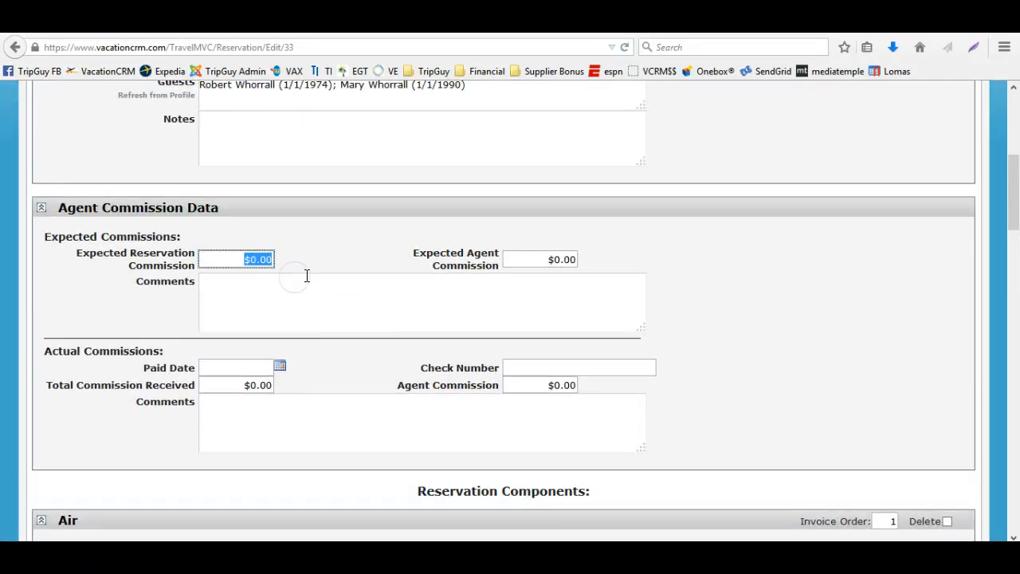
{"action": "type", "text": "250"}
{"action": "key", "text": "Tab"}
{"action": "scroll", "coordinate": [690, 319], "scroll_direction": "up", "scroll_amount": 4}
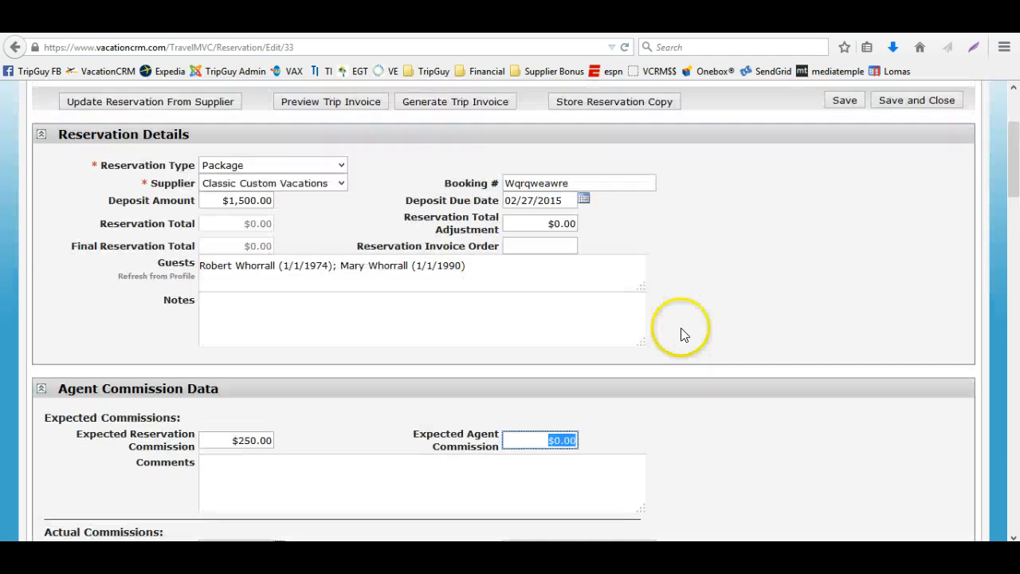
{"action": "left_click", "coordinate": [838, 175]}
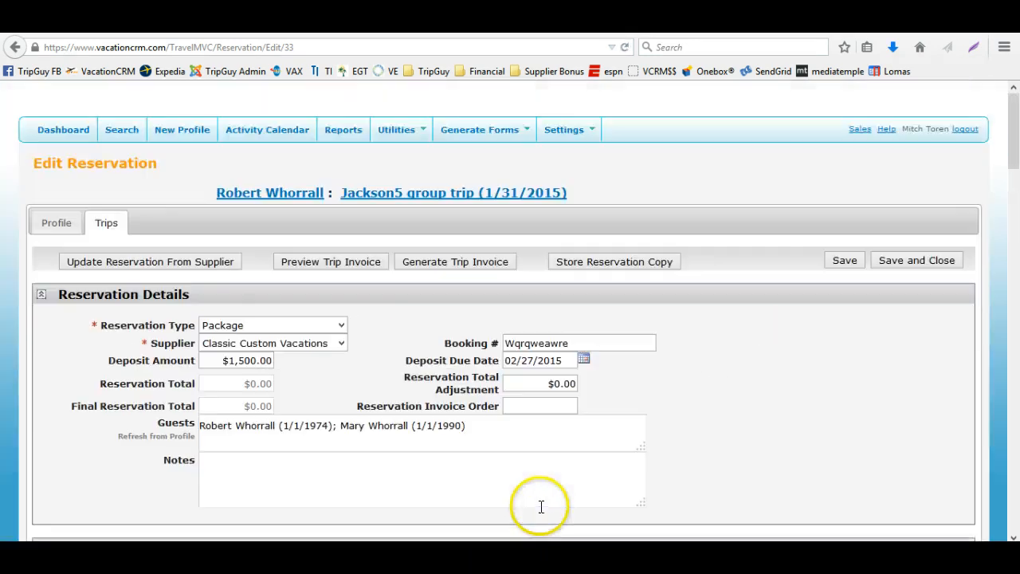
Examine the expected agent commission field and the Air reservation component fields
{"action": "scroll", "coordinate": [544, 452], "scroll_direction": "down", "scroll_amount": 3}
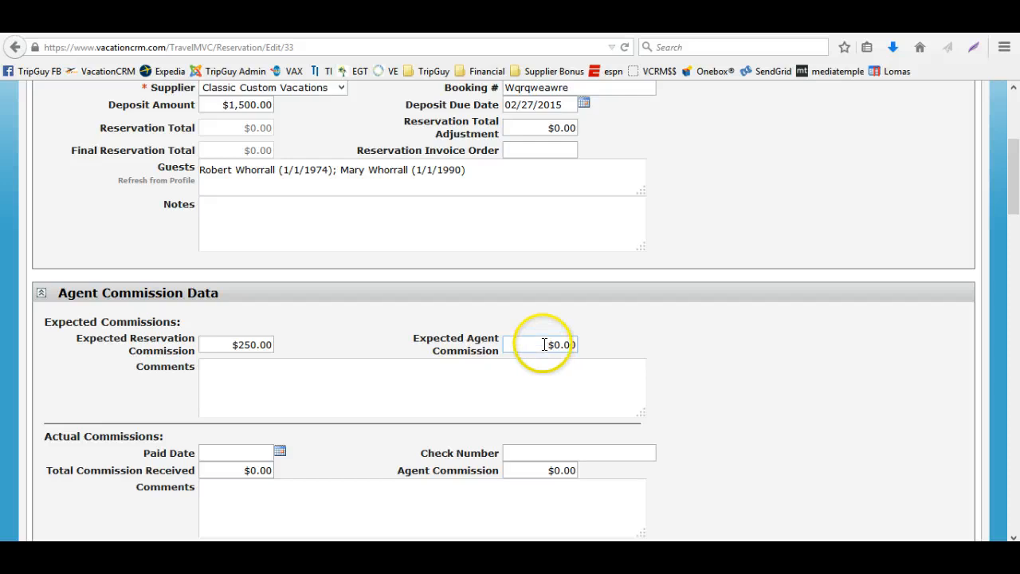
{"action": "left_click_drag", "start_coordinate": [539, 346], "coordinate": [589, 351]}
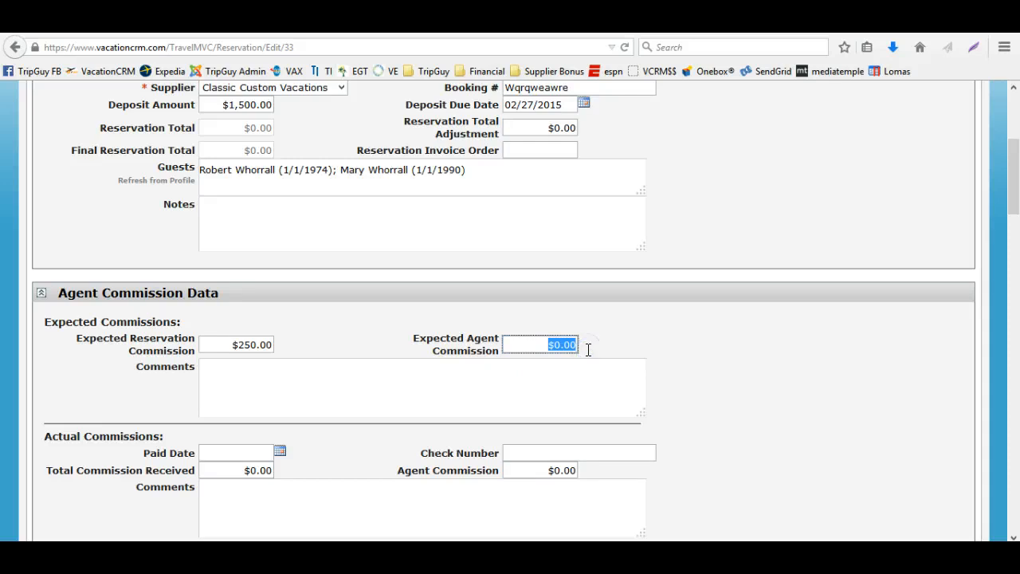
{"action": "scroll", "coordinate": [587, 356], "scroll_direction": "up", "scroll_amount": 4}
{"action": "scroll", "coordinate": [587, 356], "scroll_direction": "down", "scroll_amount": 5}
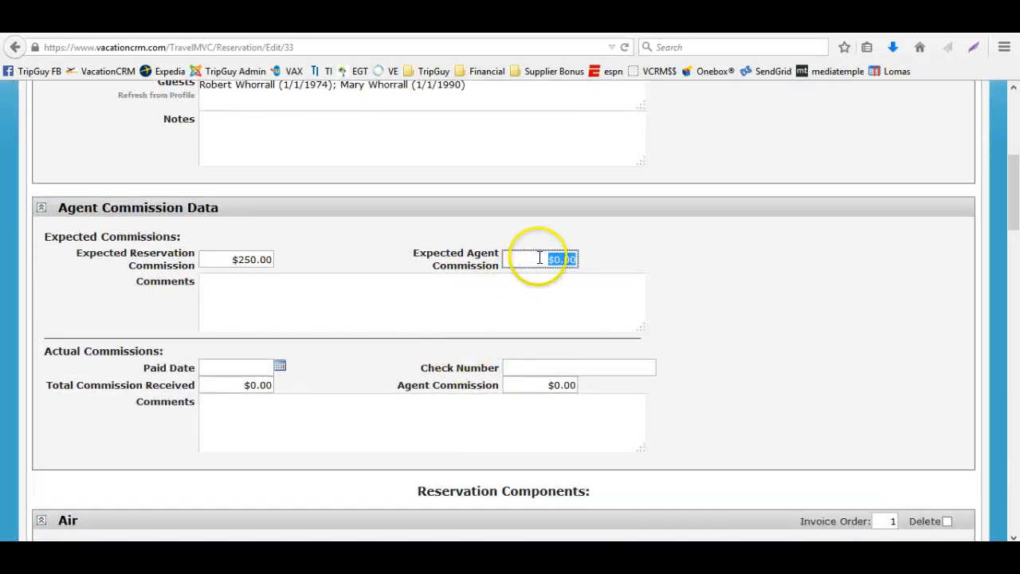
{"action": "left_click_drag", "start_coordinate": [540, 258], "coordinate": [588, 269]}
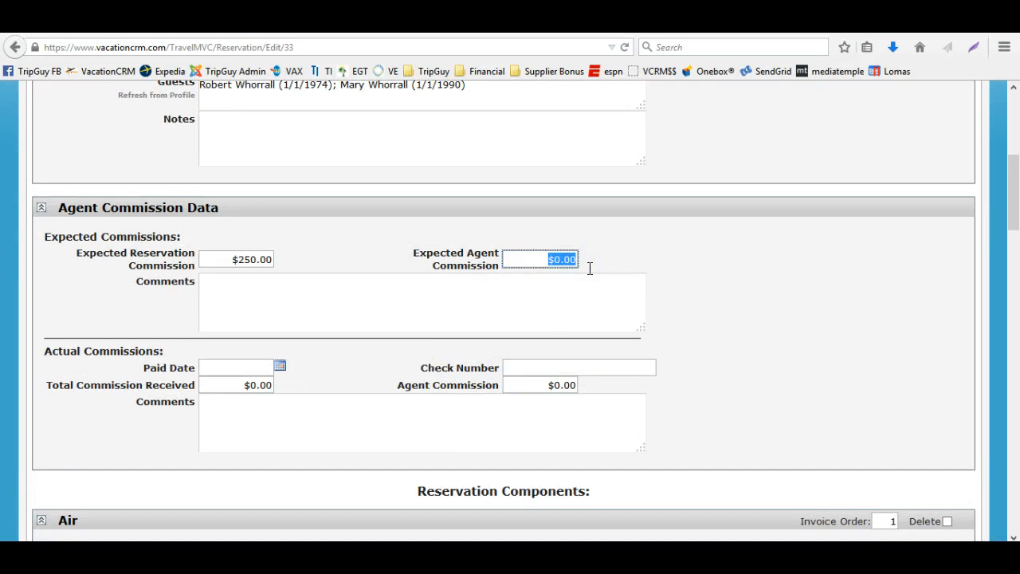
{"action": "scroll", "coordinate": [348, 346], "scroll_direction": "down", "scroll_amount": 5}
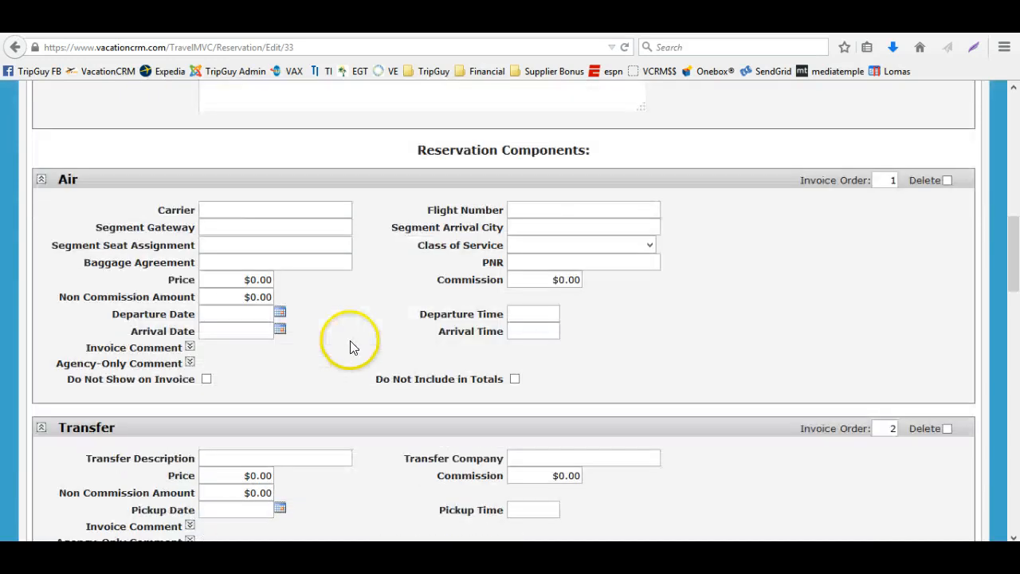
{"action": "left_click", "coordinate": [213, 210]}
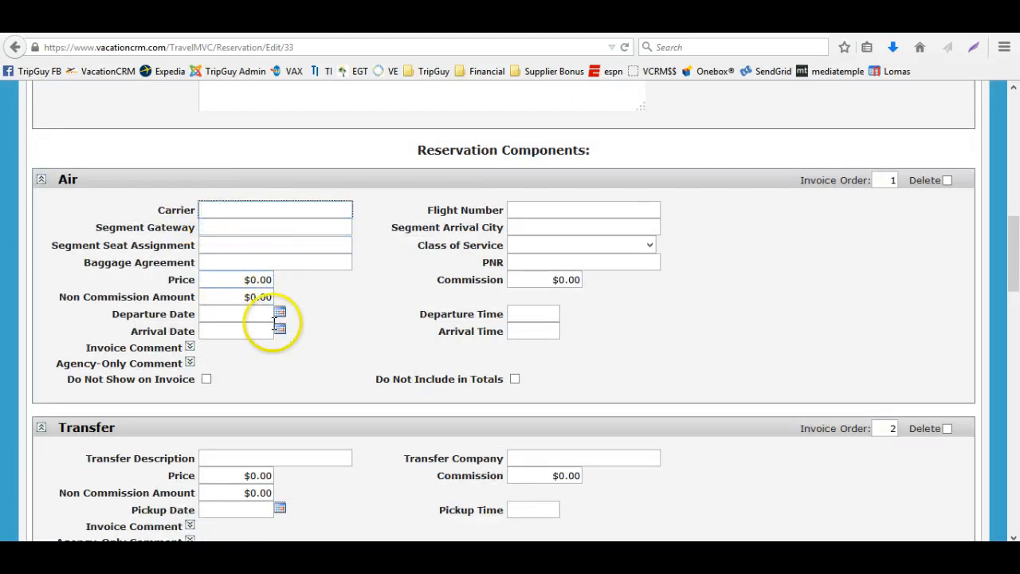
{"action": "scroll", "coordinate": [275, 327], "scroll_direction": "down", "scroll_amount": 2}
{"action": "scroll", "coordinate": [470, 303], "scroll_direction": "up", "scroll_amount": 2}
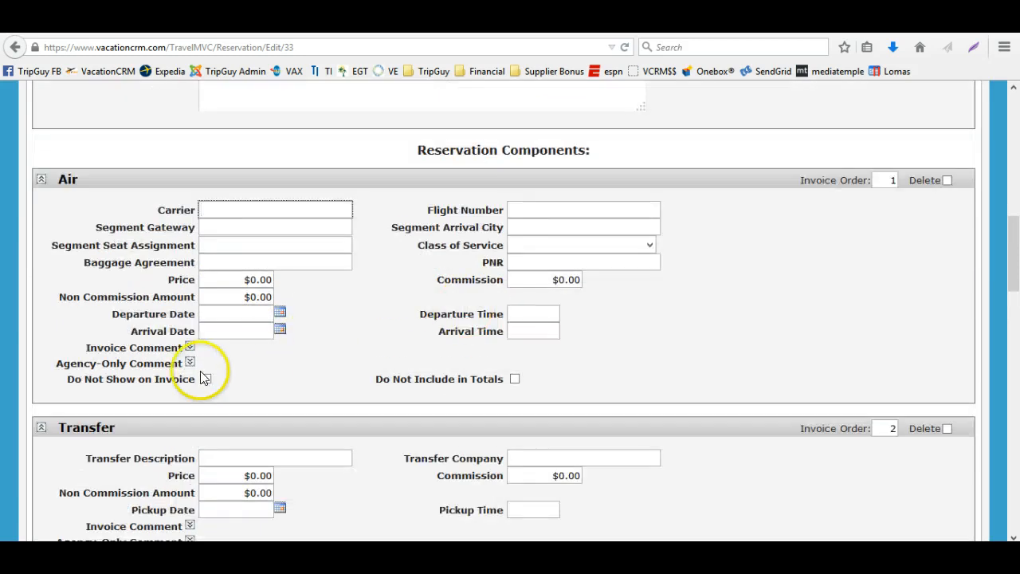
Set the Air component's price to 1000
{"action": "left_click", "coordinate": [205, 380]}
{"action": "left_click", "coordinate": [205, 379]}
{"action": "left_click", "coordinate": [230, 208]}
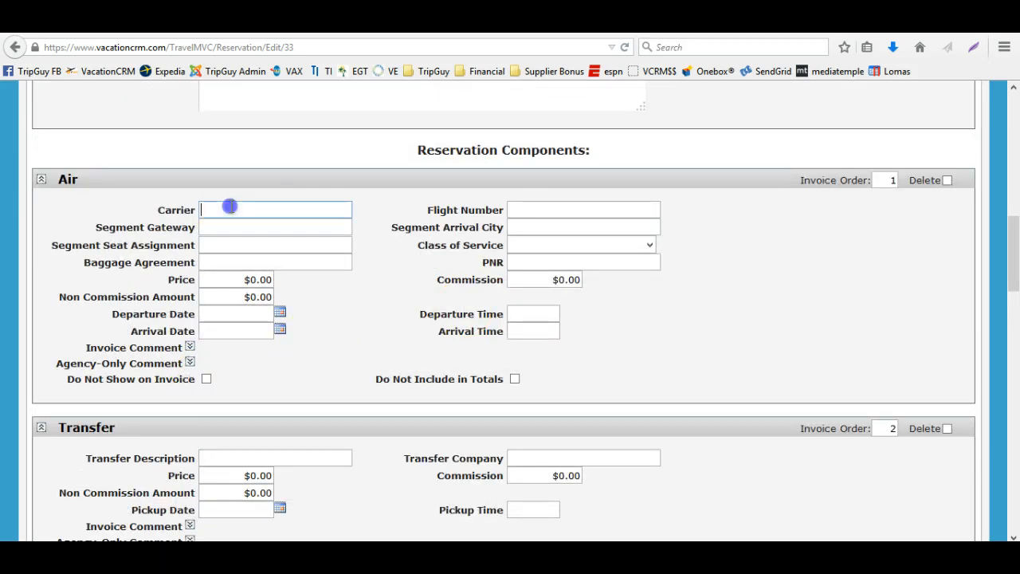
{"action": "left_click", "coordinate": [226, 280]}
{"action": "type", "text": "1000"}
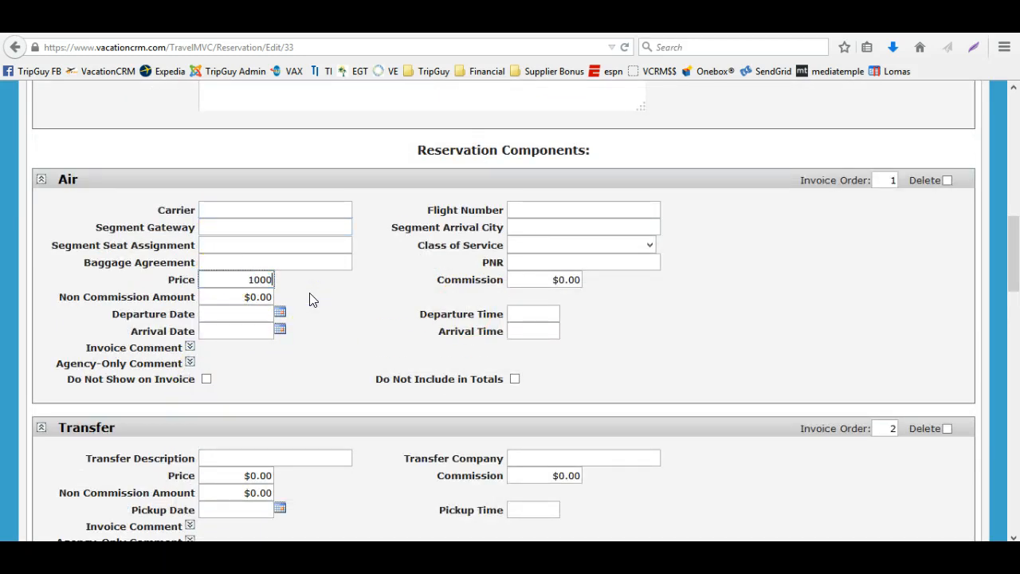
{"action": "key", "text": "Tab"}
Set the Transfer component's price to 100
{"action": "scroll", "coordinate": [309, 293], "scroll_direction": "down", "scroll_amount": 2}
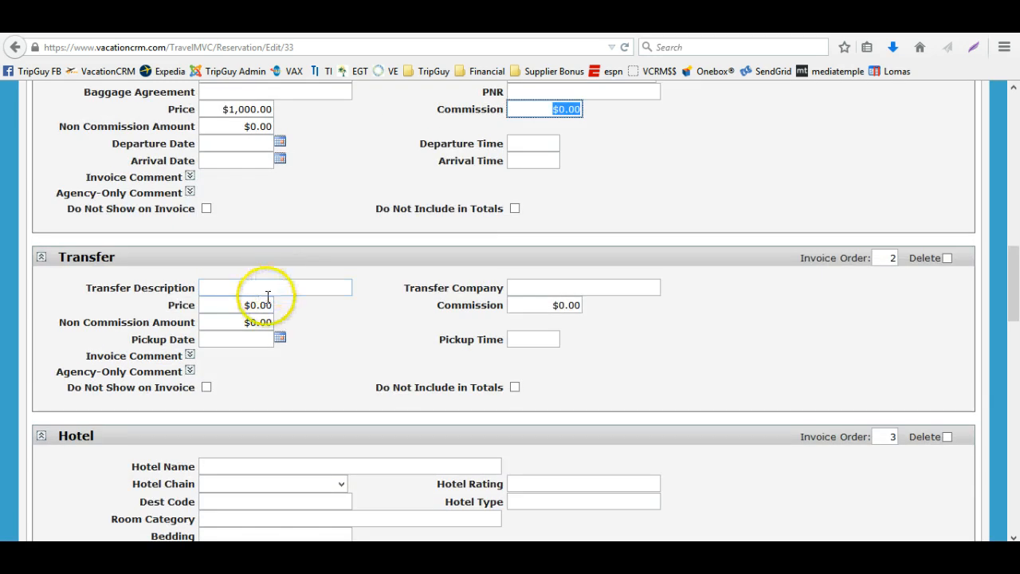
{"action": "left_click", "coordinate": [286, 306]}
{"action": "type", "text": "1"}
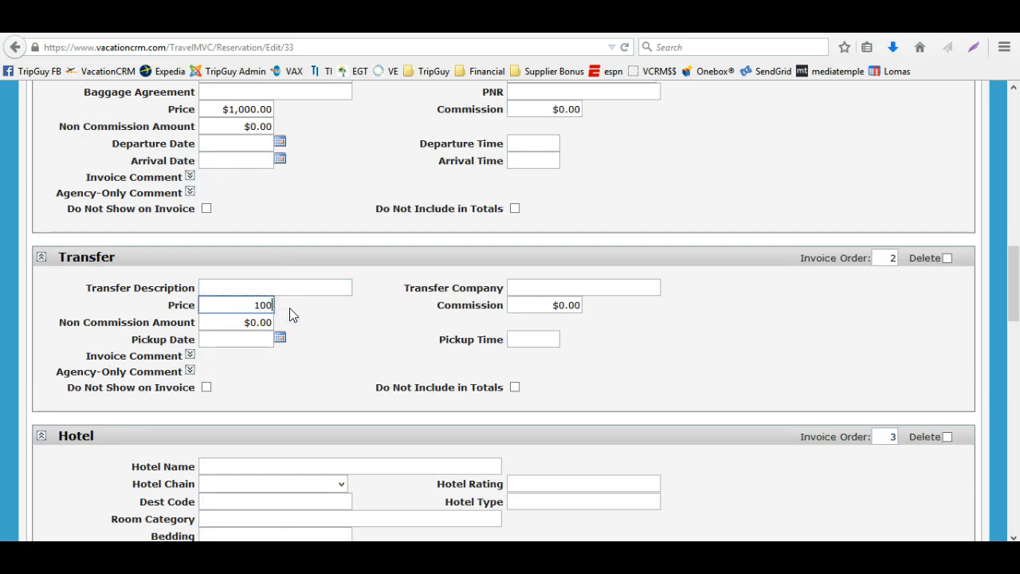
{"action": "type", "text": "00"}
{"action": "key", "text": "Tab"}
Enter El Dorado as the Hotel component's hotel name and choose Karisma as the hotel chain
{"action": "scroll", "coordinate": [286, 303], "scroll_direction": "down", "scroll_amount": 2}
{"action": "left_click", "coordinate": [279, 292]}
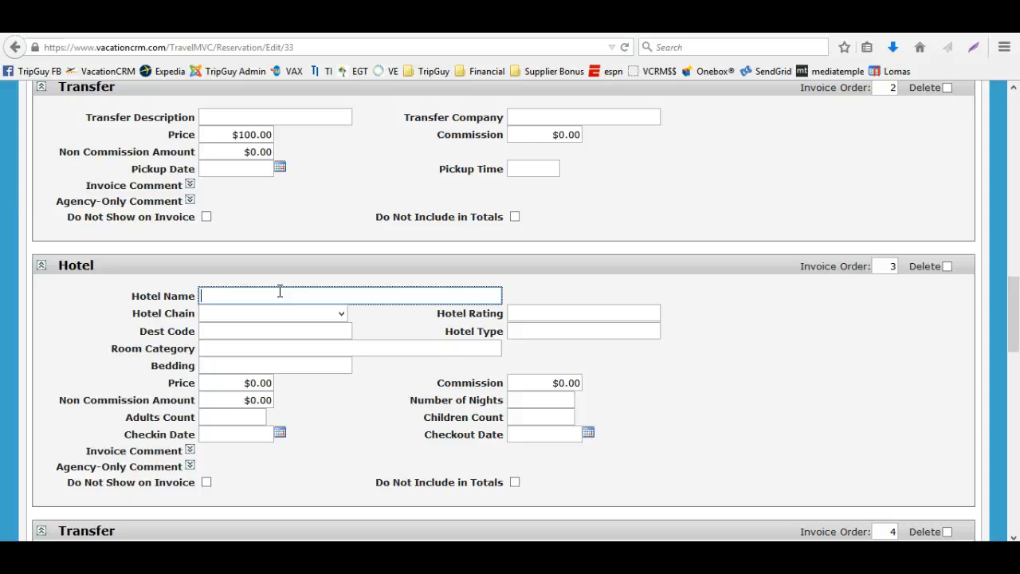
{"action": "type", "text": "El Dorado"}
{"action": "key", "text": "Tab"}
{"action": "type", "text": "k"}
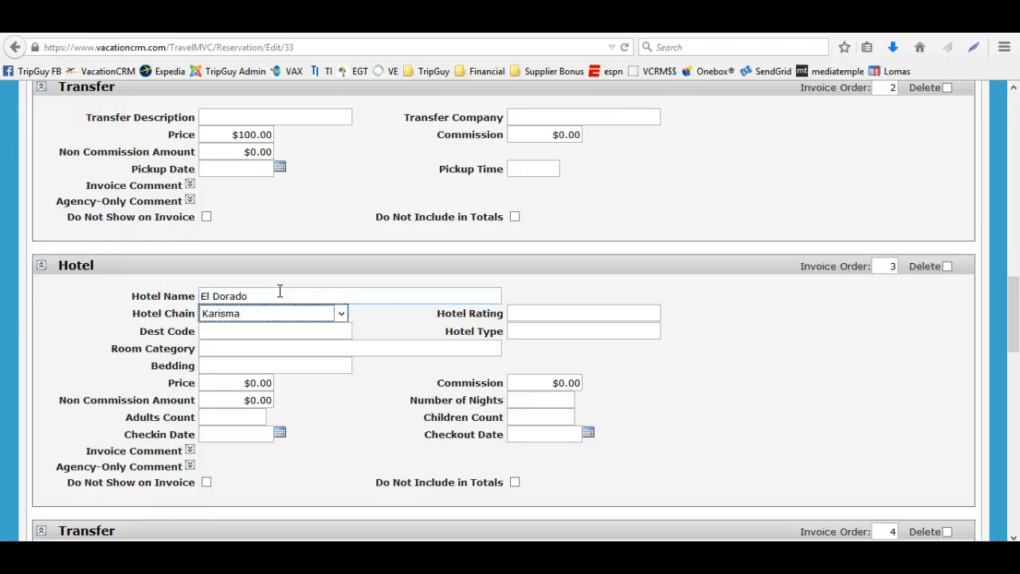
Set the Hotel component's price to 500
{"action": "key", "text": "Tab"}
{"action": "key", "text": "Tab"}
{"action": "left_click", "coordinate": [243, 380]}
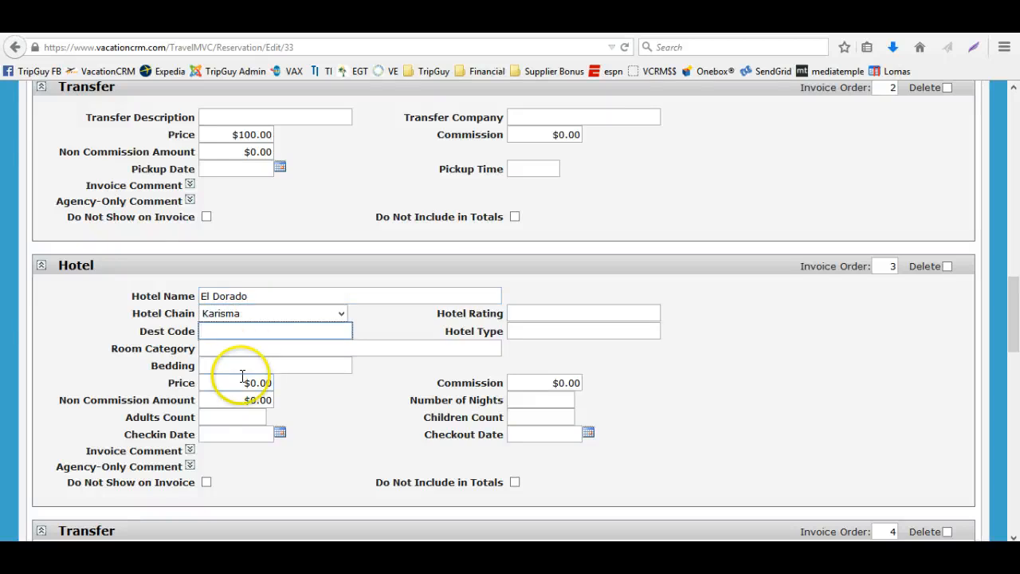
{"action": "type", "text": "500"}
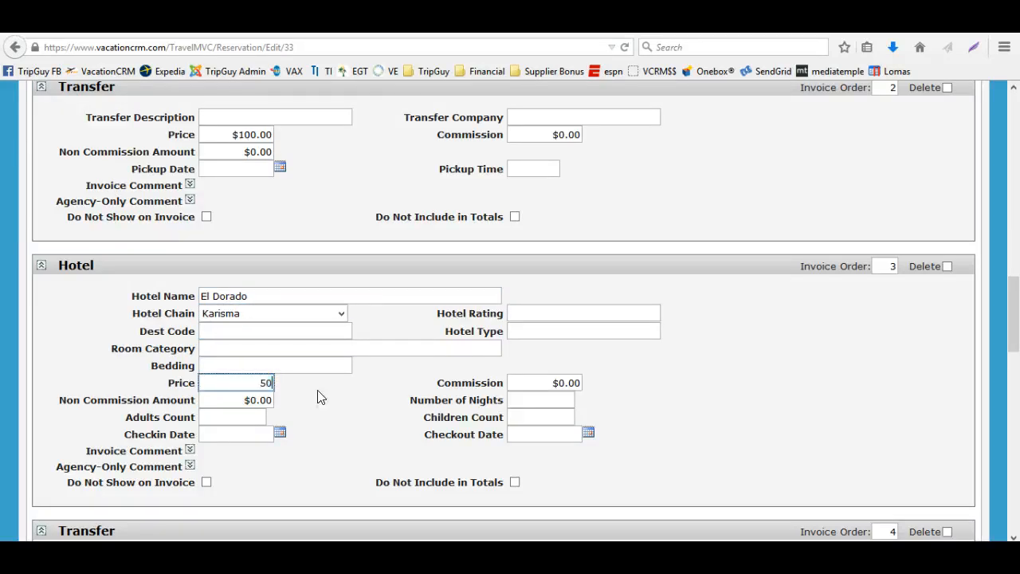
{"action": "key", "text": "Tab"}
Save the reservation with the new component entries
{"action": "scroll", "coordinate": [484, 308], "scroll_direction": "down", "scroll_amount": 3}
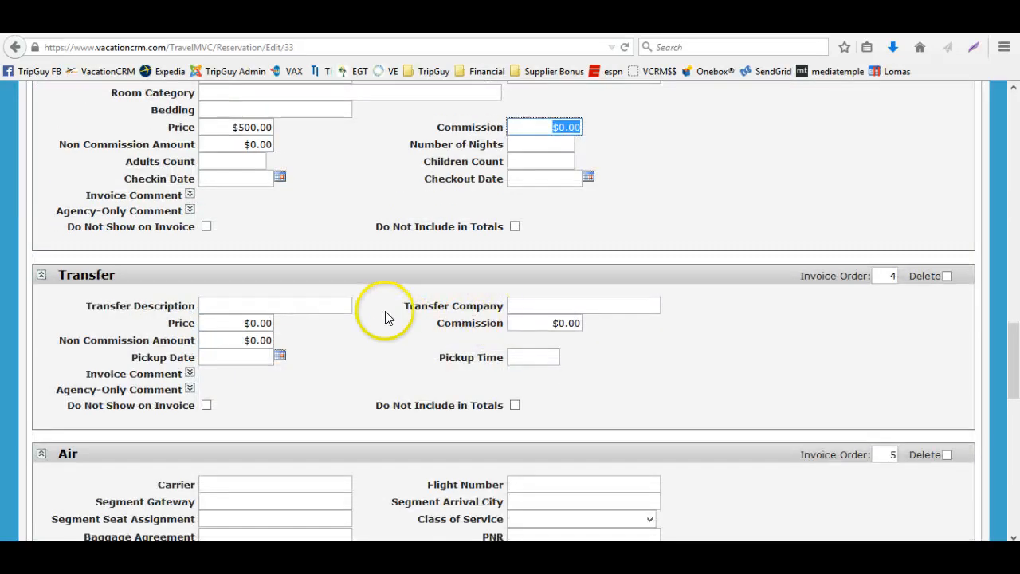
{"action": "scroll", "coordinate": [592, 330], "scroll_direction": "up", "scroll_amount": 10}
{"action": "scroll", "coordinate": [718, 295], "scroll_direction": "up", "scroll_amount": 6}
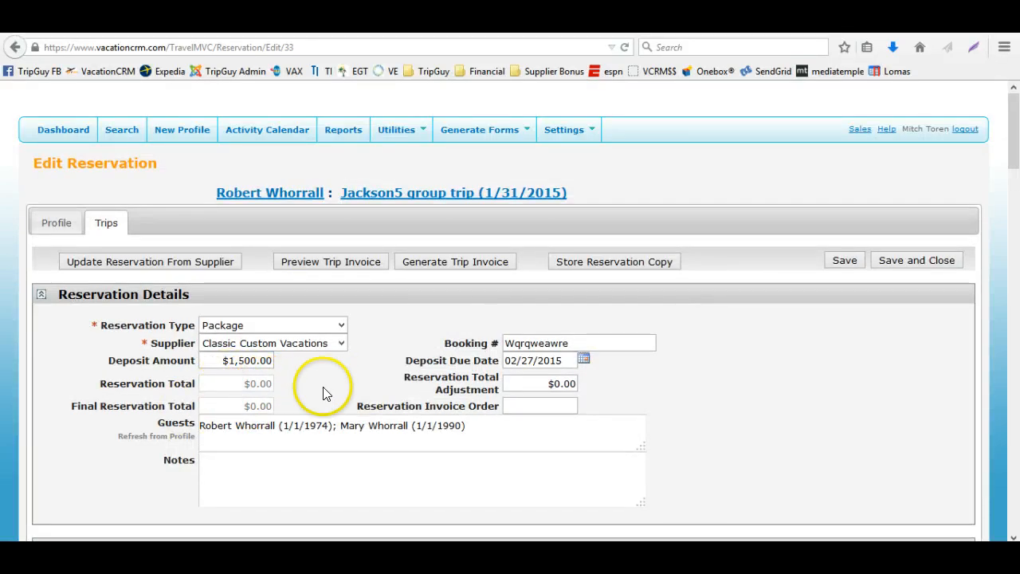
{"action": "left_click", "coordinate": [845, 263]}
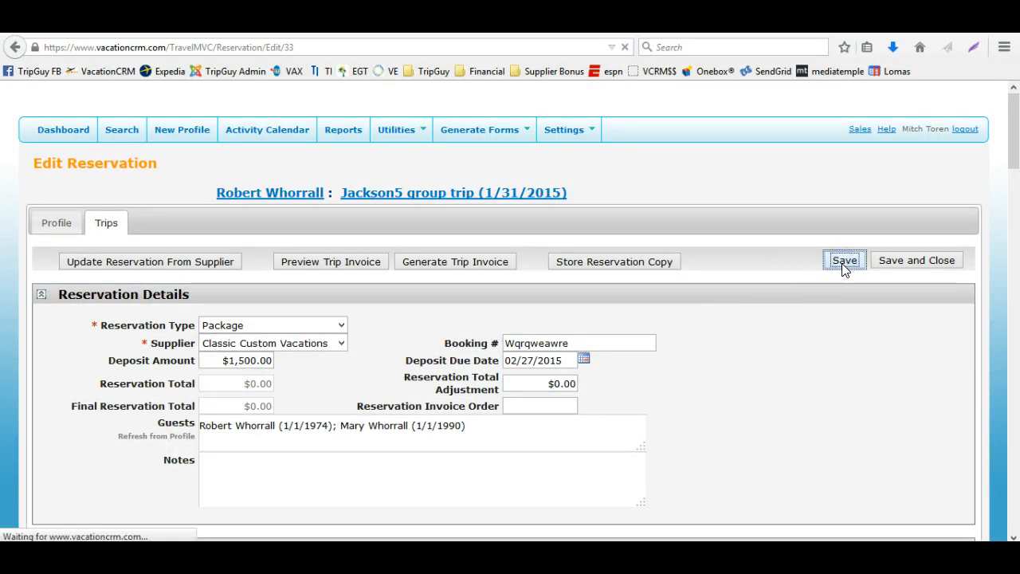
Review the reservation totals and the component prices across the reservation form
{"action": "scroll", "coordinate": [694, 399], "scroll_direction": "down", "scroll_amount": 5}
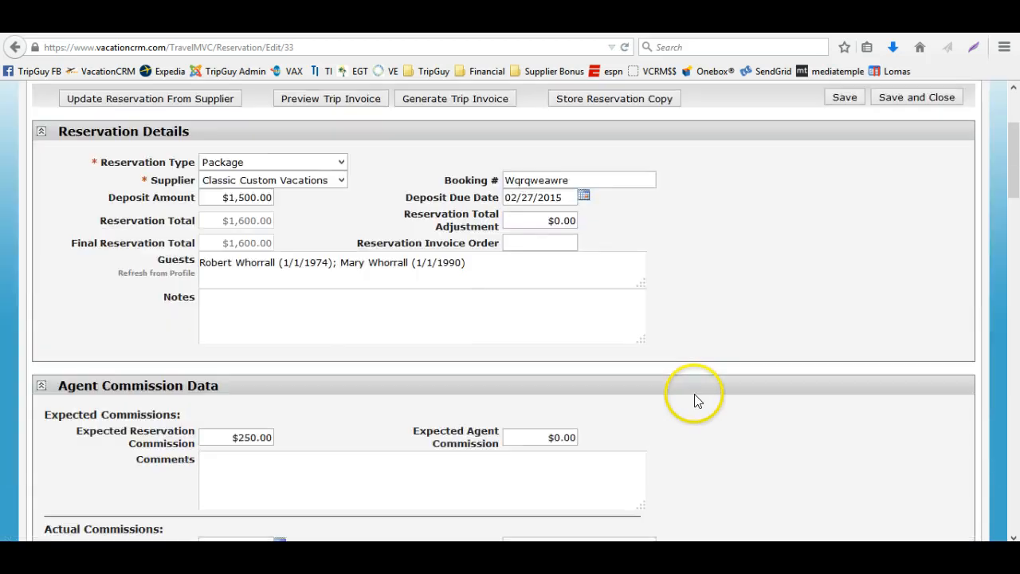
{"action": "scroll", "coordinate": [694, 401], "scroll_direction": "down", "scroll_amount": 5}
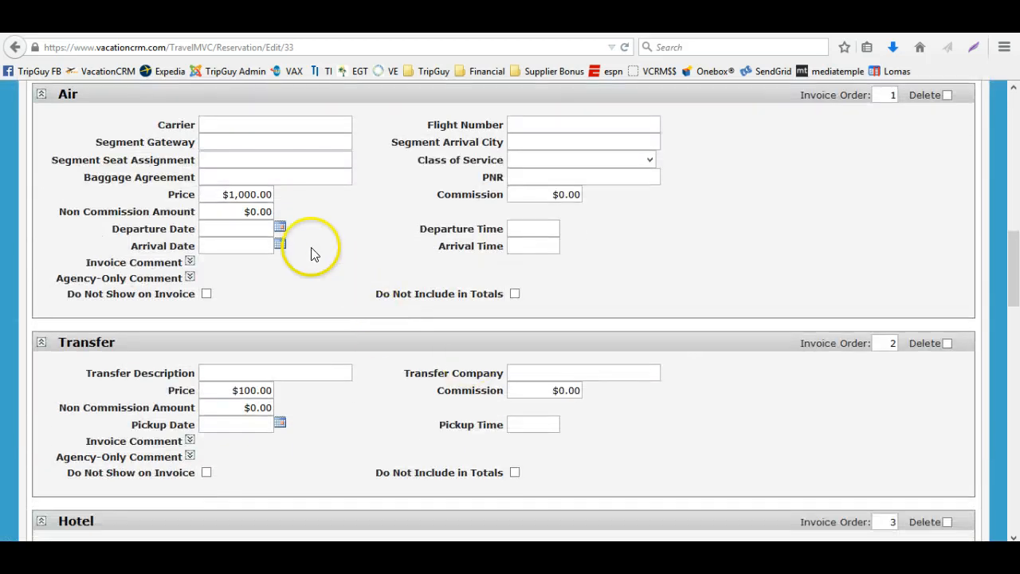
{"action": "scroll", "coordinate": [317, 299], "scroll_direction": "down", "scroll_amount": 5}
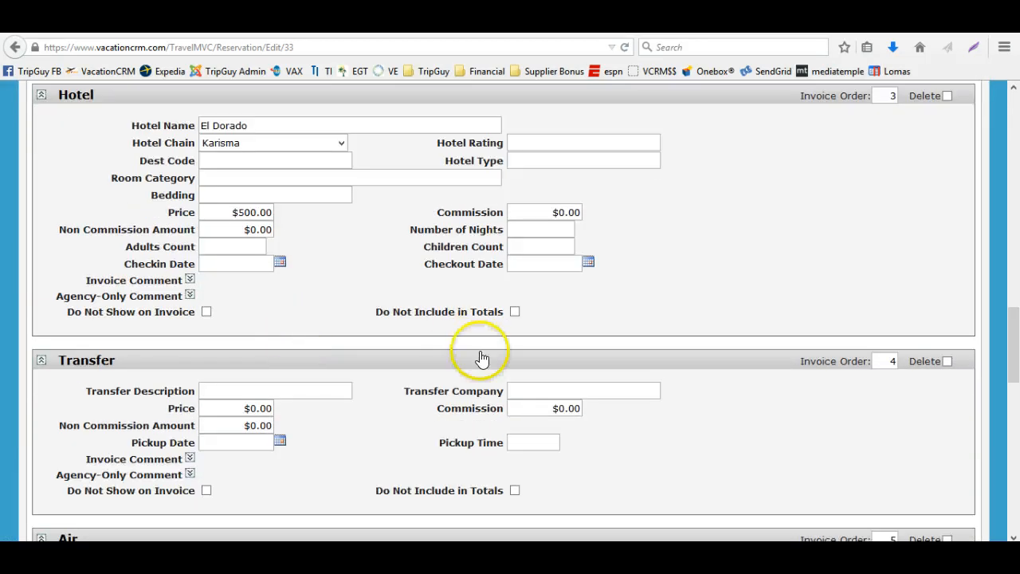
{"action": "scroll", "coordinate": [478, 358], "scroll_direction": "up", "scroll_amount": 8}
{"action": "scroll", "coordinate": [449, 352], "scroll_direction": "up", "scroll_amount": 10}
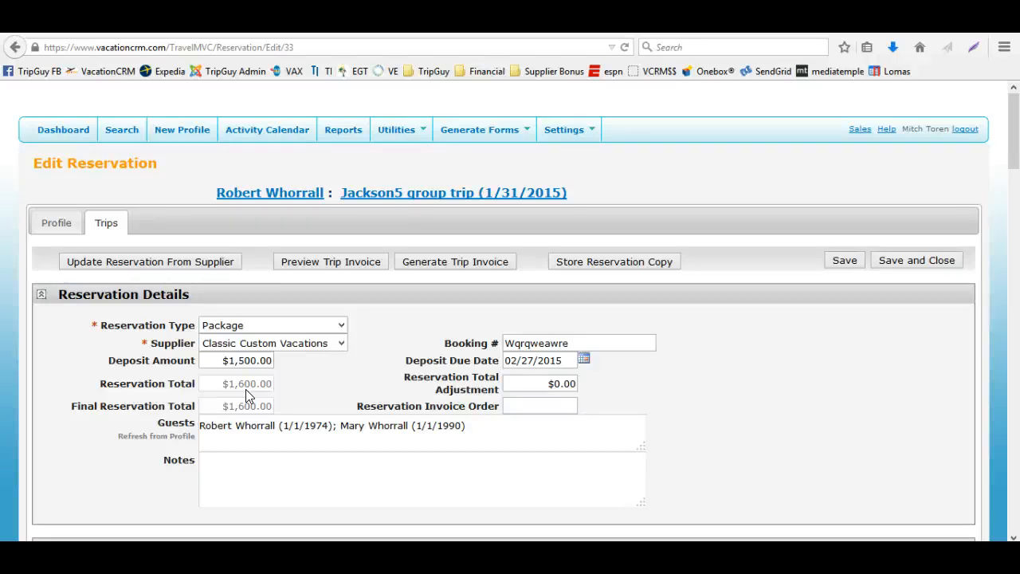
{"action": "scroll", "coordinate": [245, 389], "scroll_direction": "down", "scroll_amount": 1}
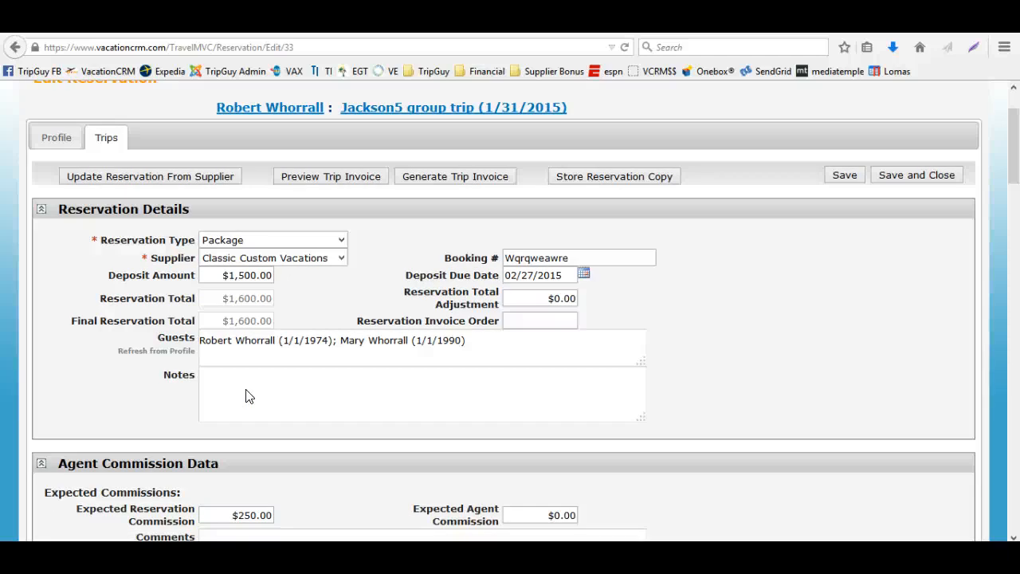
{"action": "scroll", "coordinate": [246, 396], "scroll_direction": "down", "scroll_amount": 3}
{"action": "scroll", "coordinate": [247, 391], "scroll_direction": "down", "scroll_amount": 4}
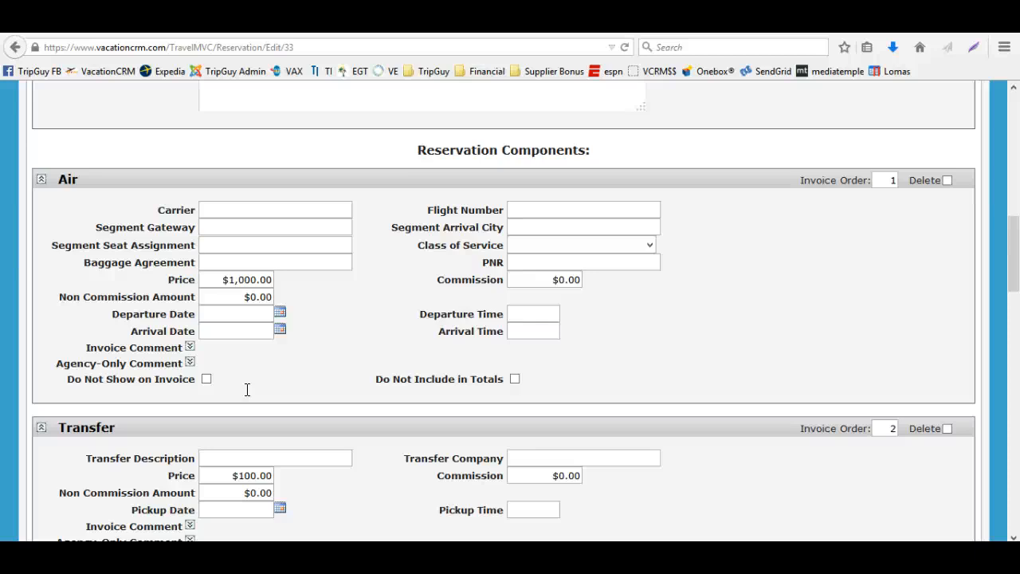
{"action": "scroll", "coordinate": [387, 380], "scroll_direction": "up", "scroll_amount": 5}
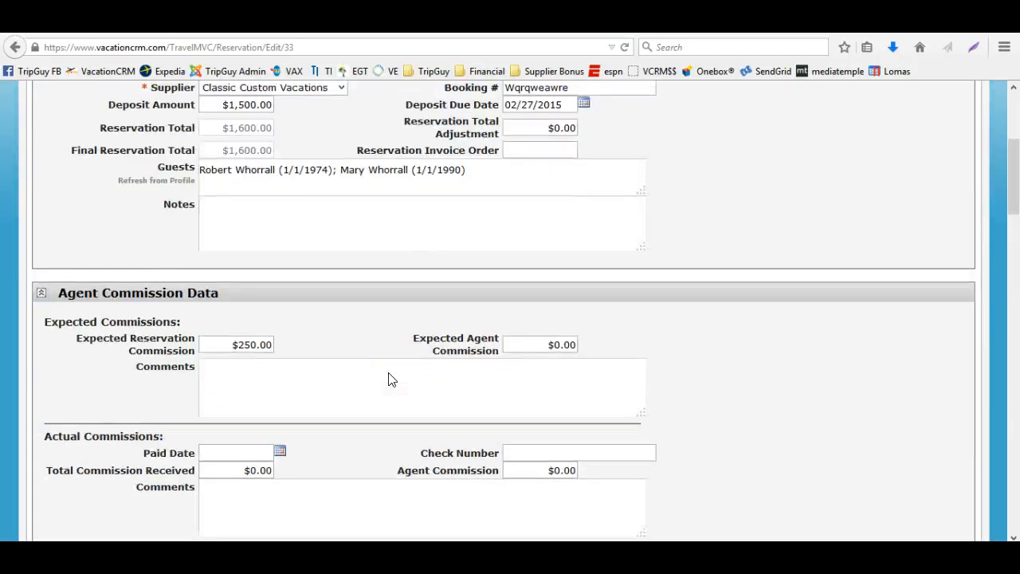
{"action": "scroll", "coordinate": [390, 373], "scroll_direction": "down", "scroll_amount": 4}
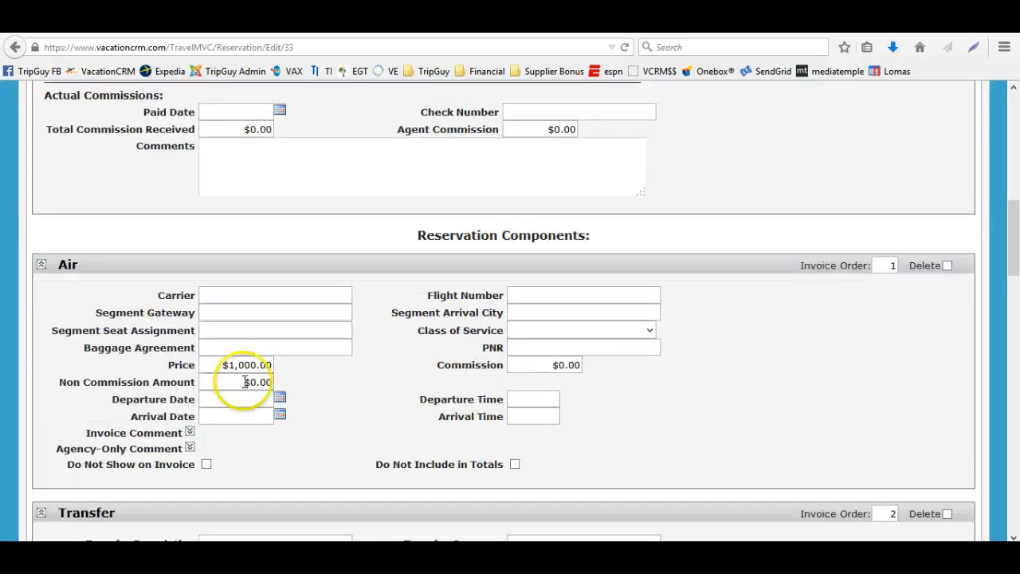
Clear the Air component's price
{"action": "left_click_drag", "start_coordinate": [223, 366], "coordinate": [304, 369]}
{"action": "key", "text": "BackSpace"}
{"action": "key", "text": "Tab"}
Set the Hotel component's price to 1,600 and save the reservation
{"action": "scroll", "coordinate": [306, 376], "scroll_direction": "down", "scroll_amount": 3}
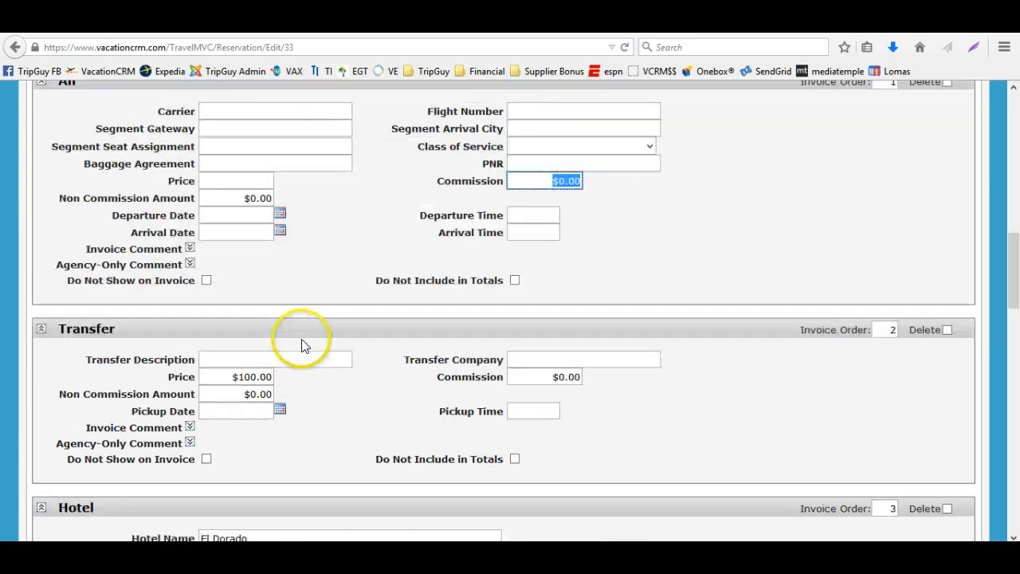
{"action": "left_click_drag", "start_coordinate": [227, 306], "coordinate": [282, 305]}
{"action": "key", "text": "Tab"}
{"action": "scroll", "coordinate": [285, 307], "scroll_direction": "down", "scroll_amount": 5}
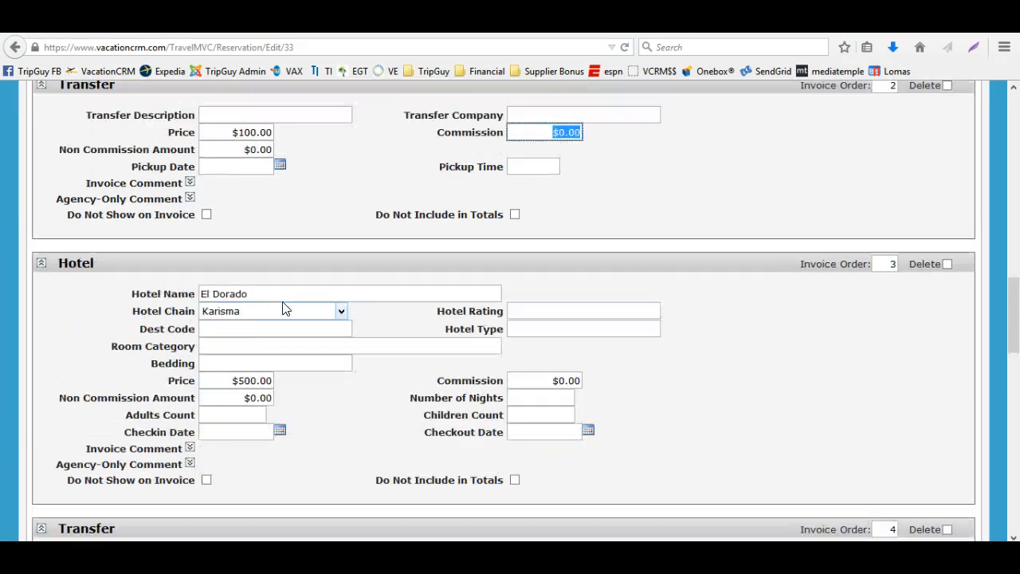
{"action": "left_click_drag", "start_coordinate": [218, 209], "coordinate": [282, 225]}
{"action": "key", "text": "Tab"}
{"action": "scroll", "coordinate": [479, 284], "scroll_direction": "up", "scroll_amount": 4}
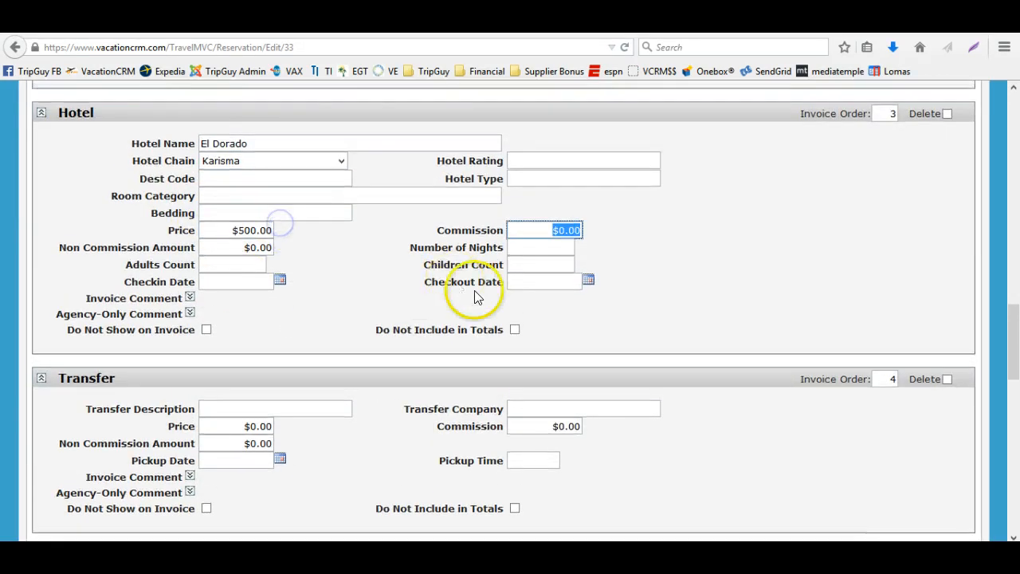
{"action": "scroll", "coordinate": [229, 391], "scroll_direction": "down", "scroll_amount": 3}
{"action": "left_click_drag", "start_coordinate": [231, 297], "coordinate": [294, 303]}
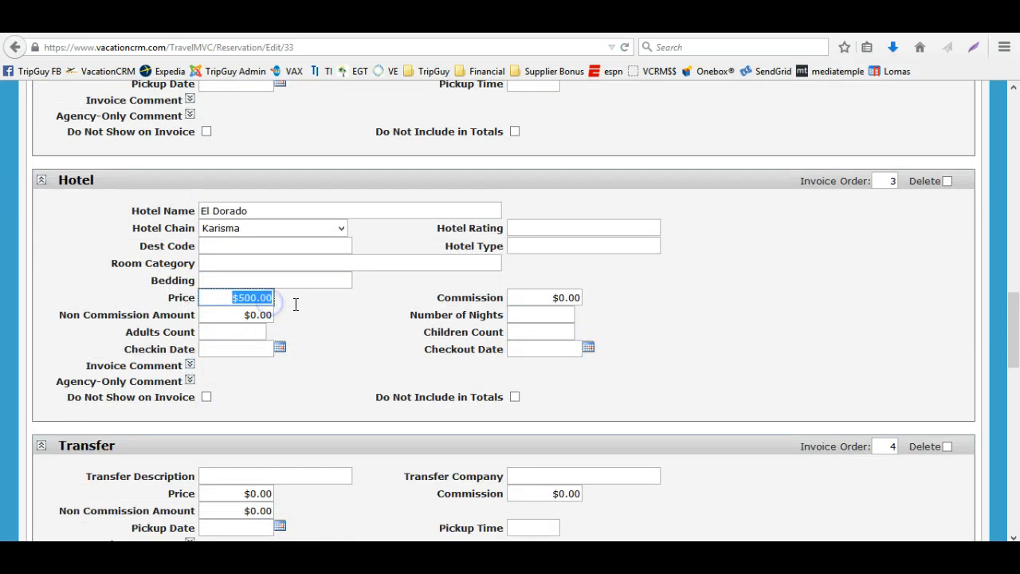
{"action": "key", "text": "BackSpace"}
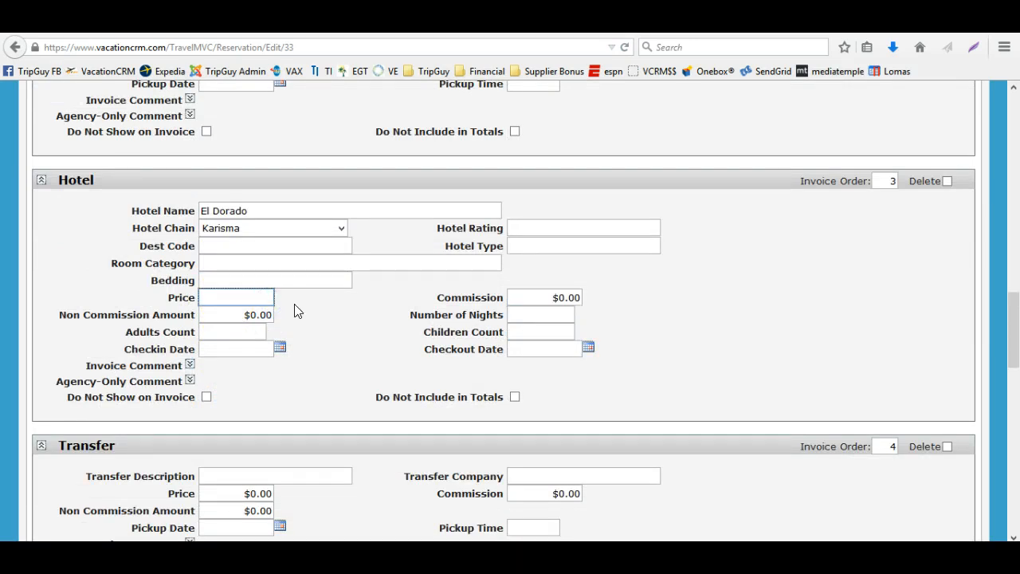
{"action": "type", "text": "1,600"}
{"action": "key", "text": "Tab"}
{"action": "scroll", "coordinate": [701, 319], "scroll_direction": "up", "scroll_amount": 10}
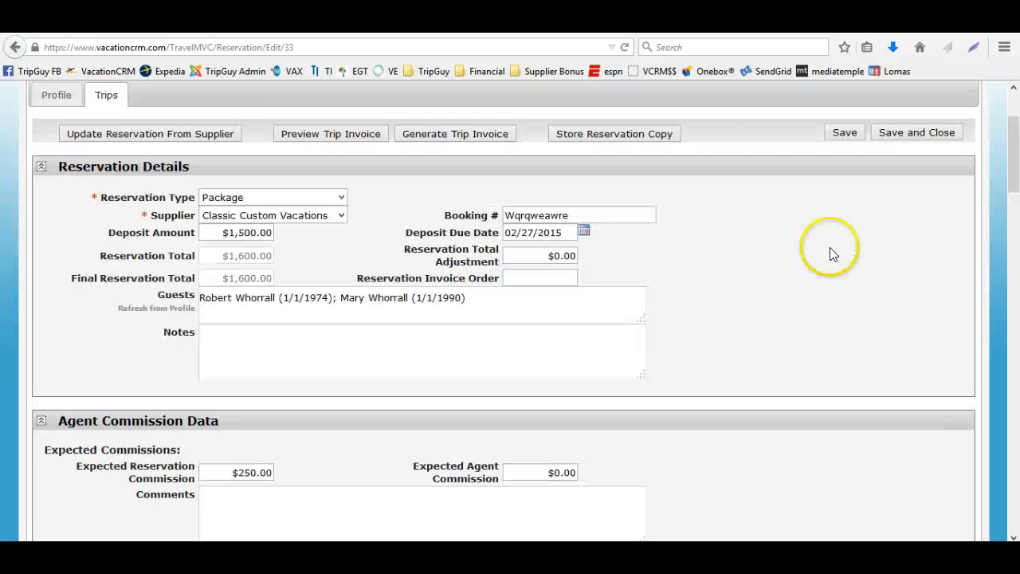
{"action": "left_click", "coordinate": [843, 135]}
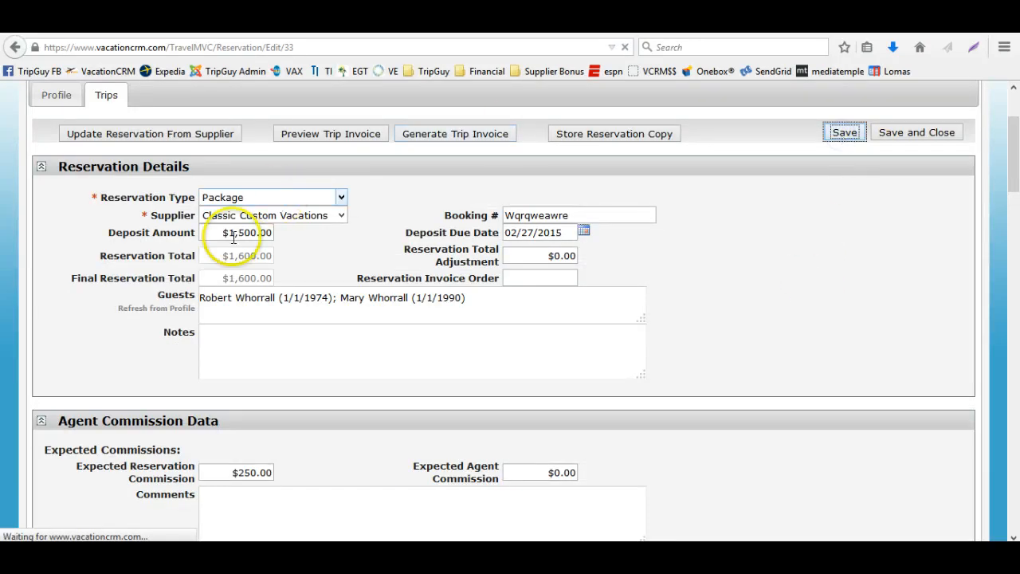
Clear the Transfer component's price and save the reservation
{"action": "scroll", "coordinate": [322, 390], "scroll_direction": "down", "scroll_amount": 4}
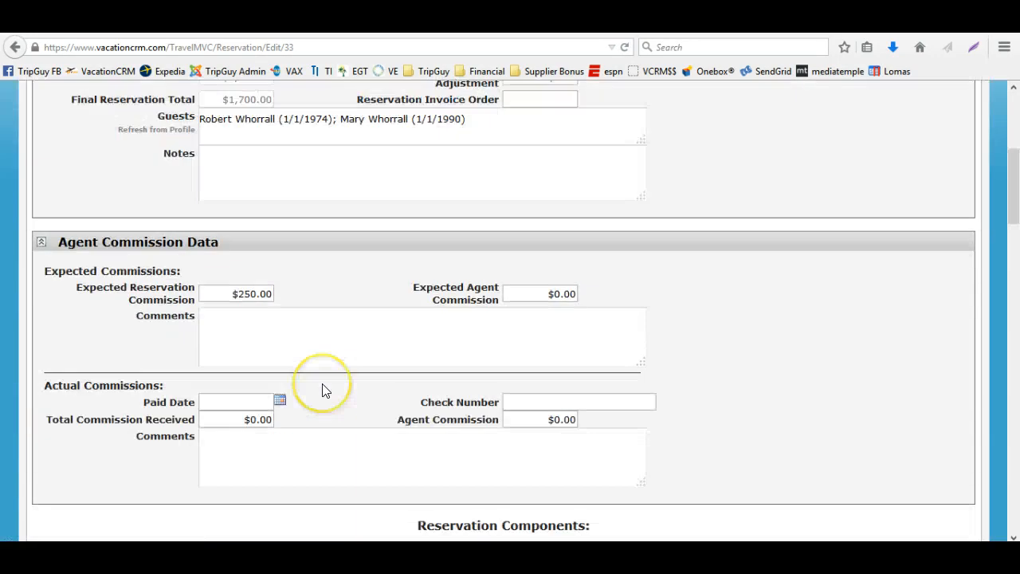
{"action": "scroll", "coordinate": [323, 390], "scroll_direction": "down", "scroll_amount": 10}
{"action": "left_click", "coordinate": [239, 305]}
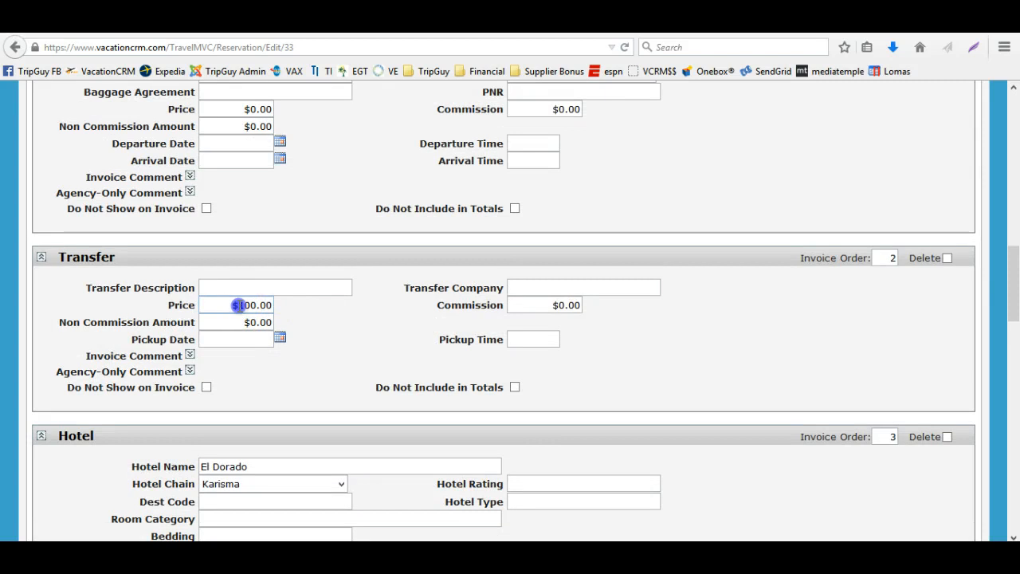
{"action": "left_click_drag", "start_coordinate": [239, 305], "coordinate": [278, 300]}
{"action": "key", "text": "BackSpace"}
{"action": "key", "text": "Tab"}
{"action": "scroll", "coordinate": [662, 337], "scroll_direction": "up", "scroll_amount": 10}
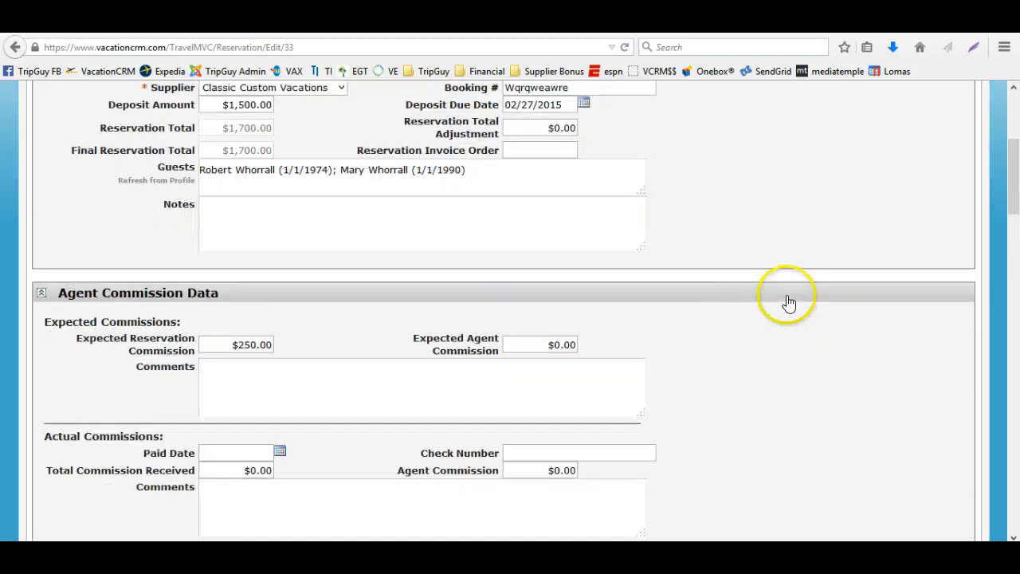
{"action": "scroll", "coordinate": [789, 303], "scroll_direction": "up", "scroll_amount": 3}
{"action": "left_click", "coordinate": [834, 263]}
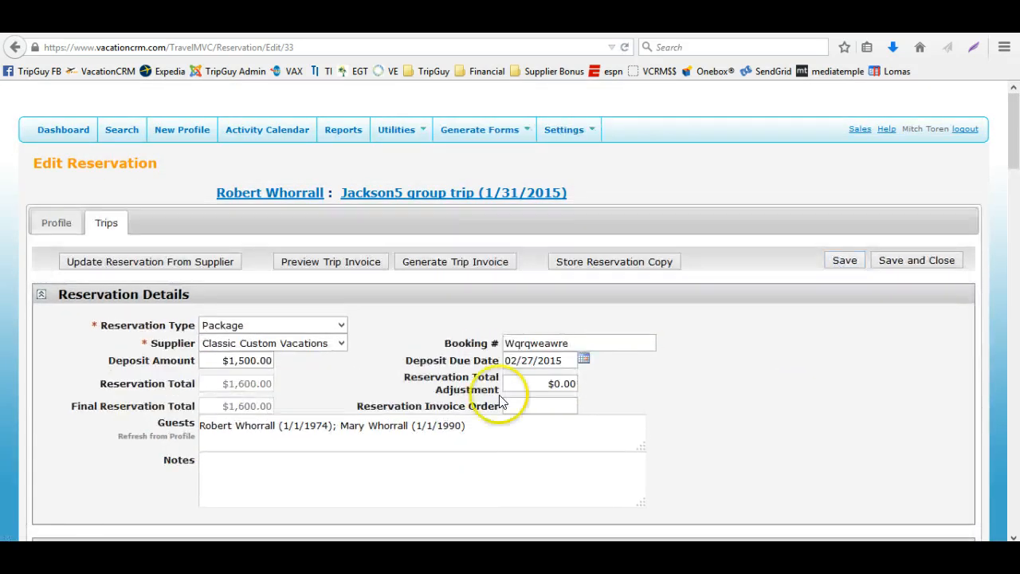
Clear the Hotel component's price
{"action": "scroll", "coordinate": [404, 431], "scroll_direction": "down", "scroll_amount": 10}
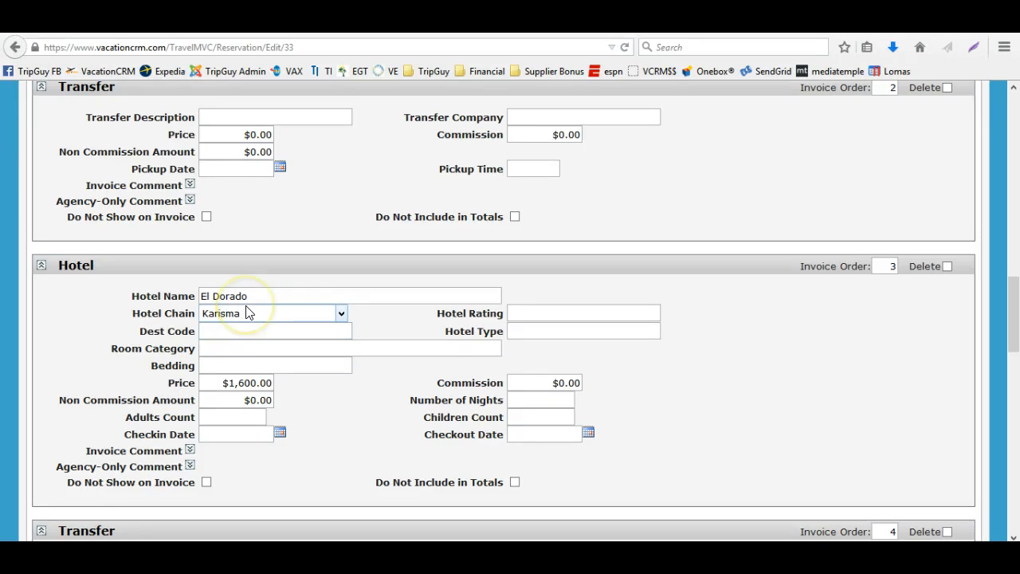
{"action": "left_click_drag", "start_coordinate": [228, 381], "coordinate": [278, 385]}
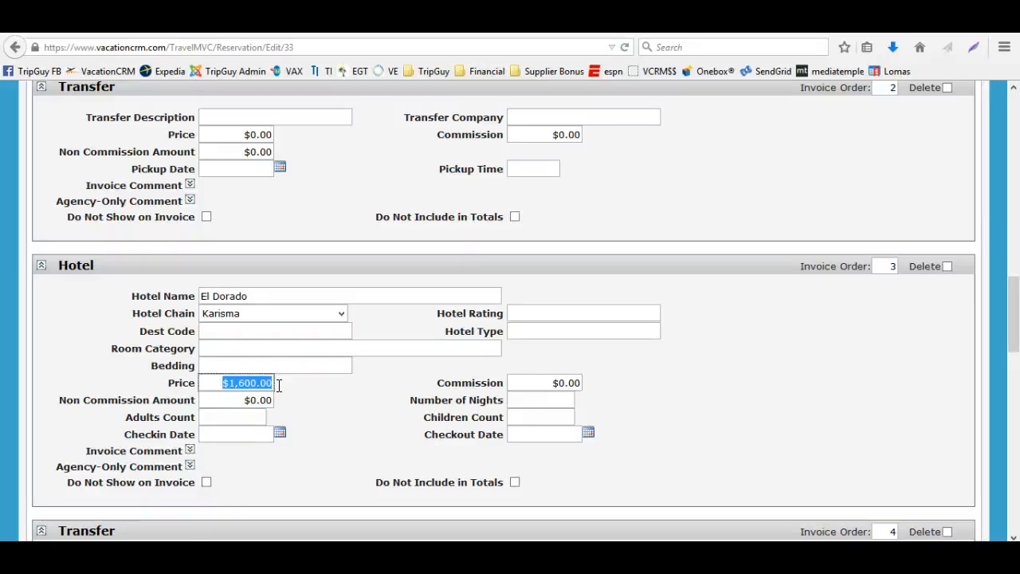
{"action": "key", "text": "BackSpace"}
{"action": "key", "text": "Tab"}
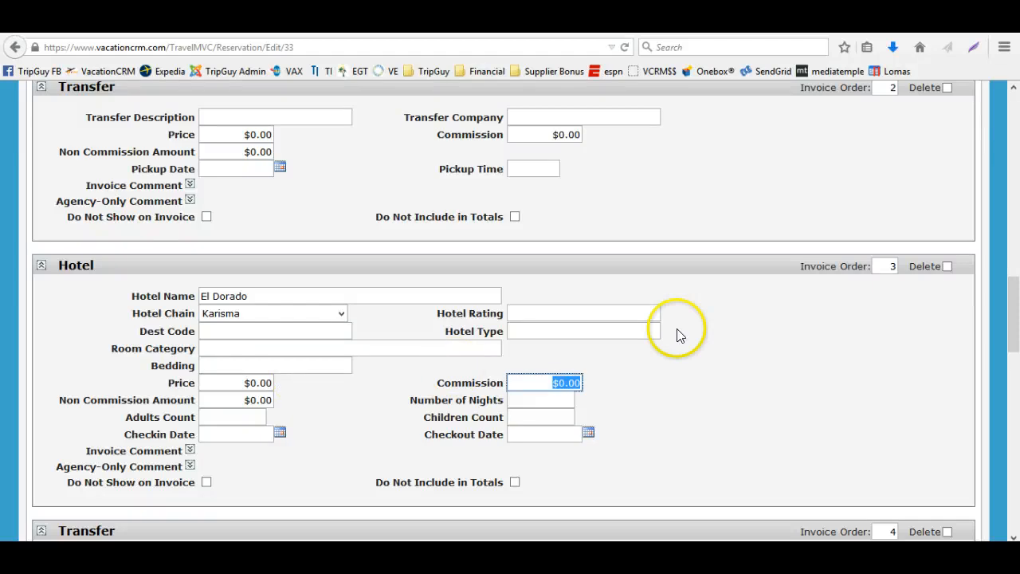
Set the Reservation Total Adjustment to 1,600
{"action": "scroll", "coordinate": [709, 329], "scroll_direction": "up", "scroll_amount": 3}
{"action": "scroll", "coordinate": [709, 329], "scroll_direction": "up", "scroll_amount": 10}
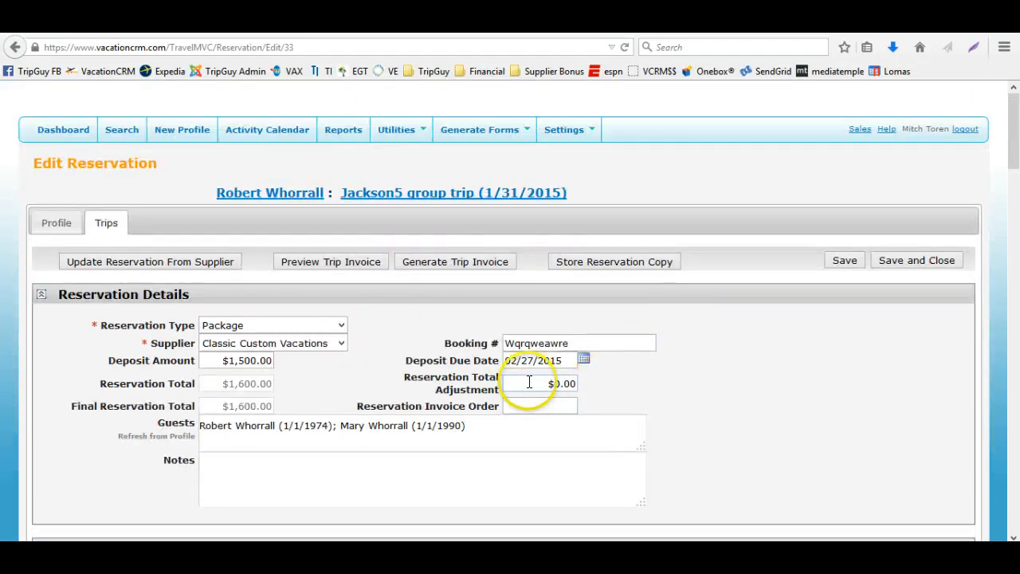
{"action": "left_click_drag", "start_coordinate": [528, 383], "coordinate": [594, 383]}
{"action": "type", "text": "1,600"}
{"action": "key", "text": "Tab"}
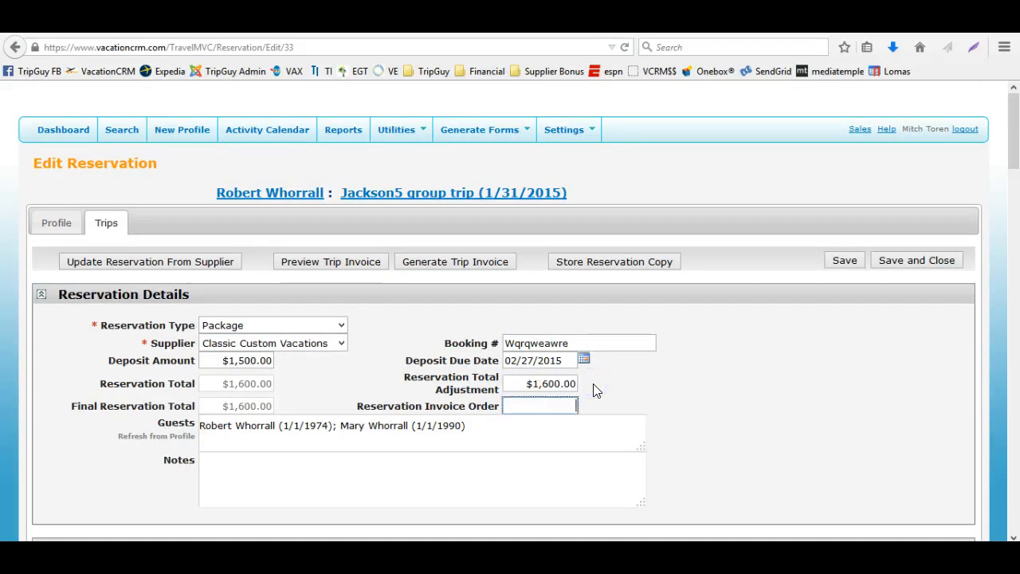
Save the reservation and review its deposit, totals, adjustment and component price fields
{"action": "left_click", "coordinate": [851, 260]}
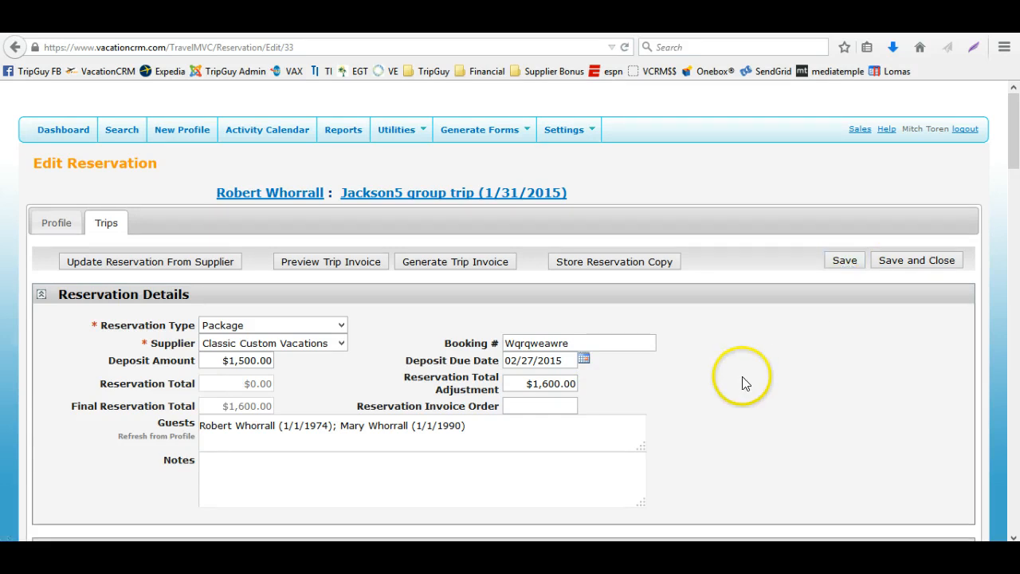
{"action": "left_click", "coordinate": [259, 384]}
{"action": "left_click_drag", "start_coordinate": [259, 379], "coordinate": [267, 407]}
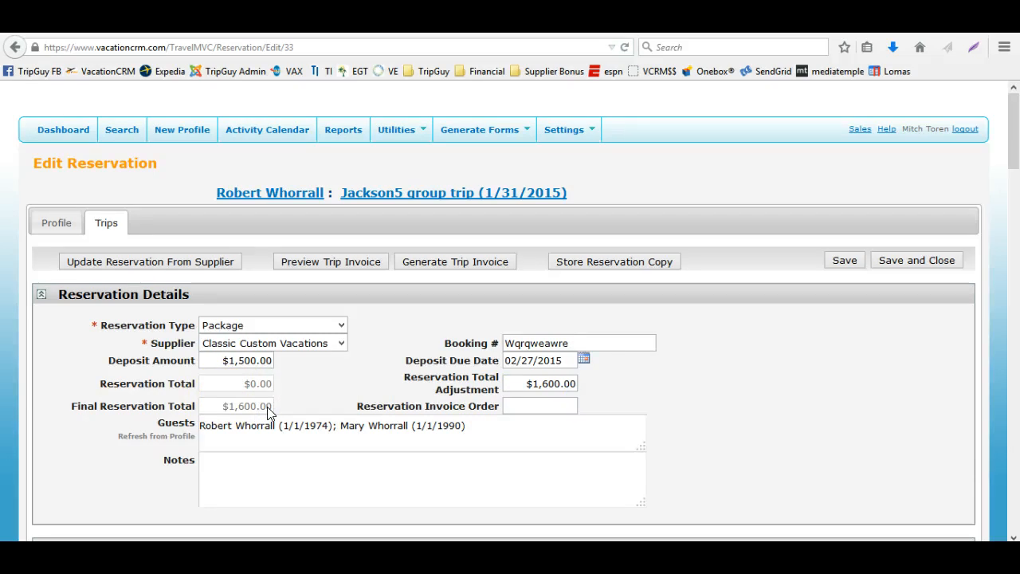
{"action": "scroll", "coordinate": [267, 407], "scroll_direction": "down", "scroll_amount": 12}
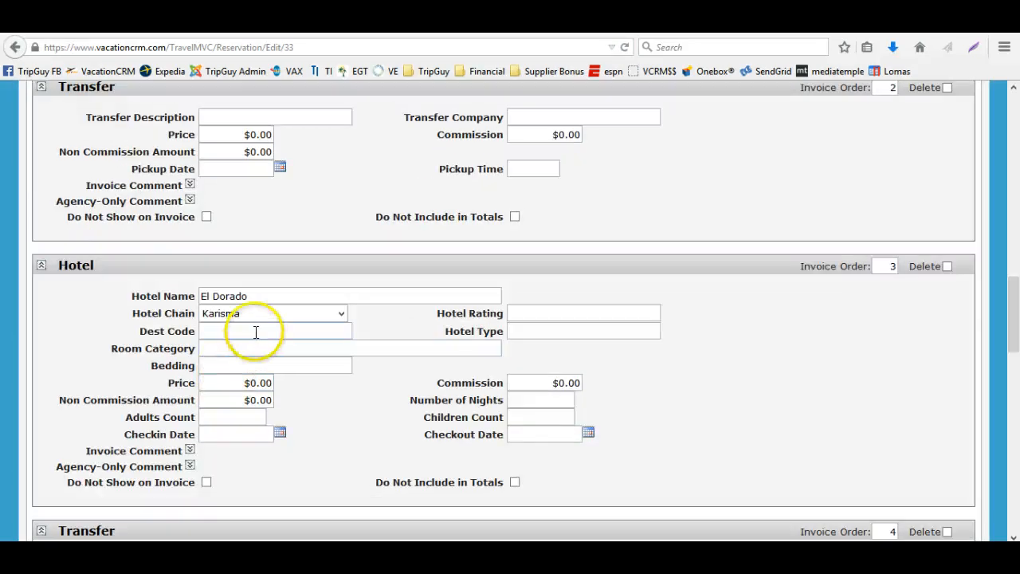
{"action": "left_click", "coordinate": [284, 355]}
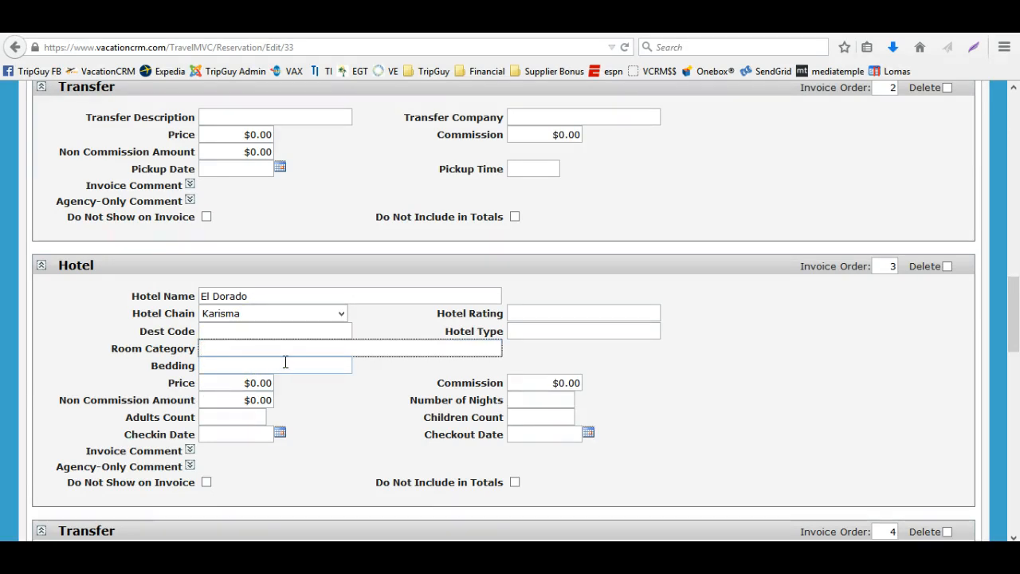
{"action": "scroll", "coordinate": [285, 362], "scroll_direction": "up", "scroll_amount": 15}
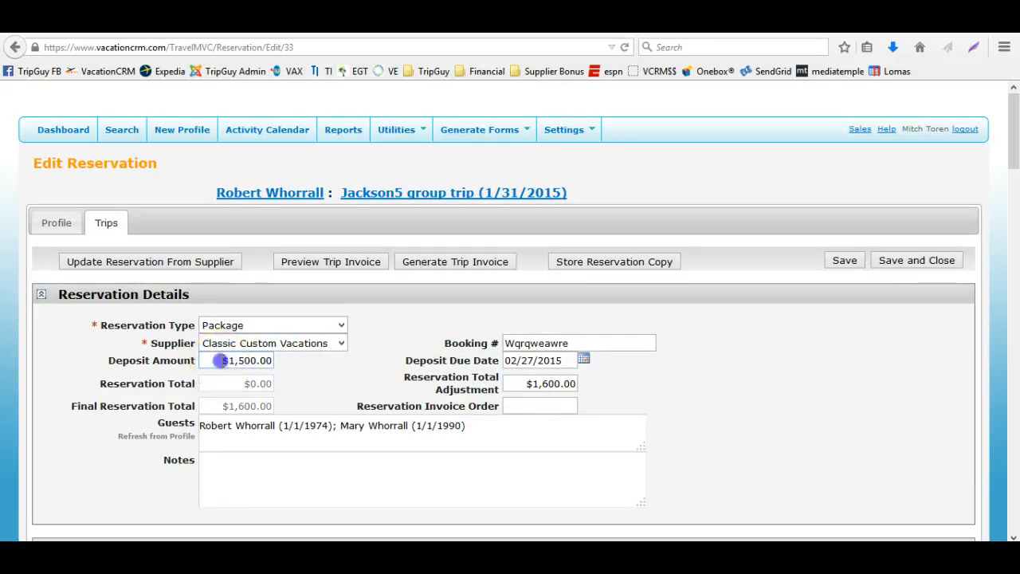
{"action": "left_click_drag", "start_coordinate": [221, 360], "coordinate": [266, 360]}
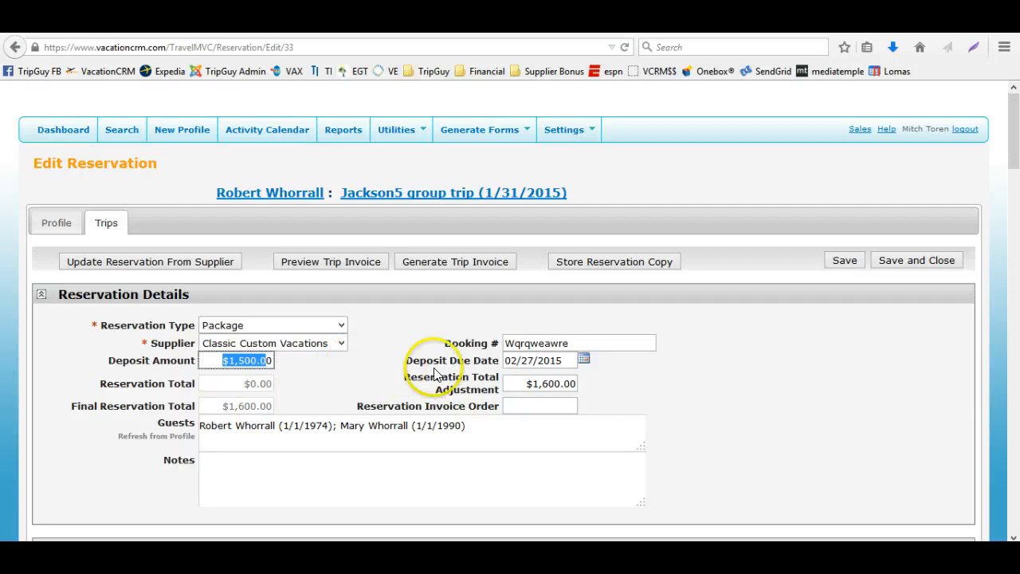
{"action": "left_click", "coordinate": [514, 383]}
{"action": "left_click_drag", "start_coordinate": [516, 383], "coordinate": [594, 392]}
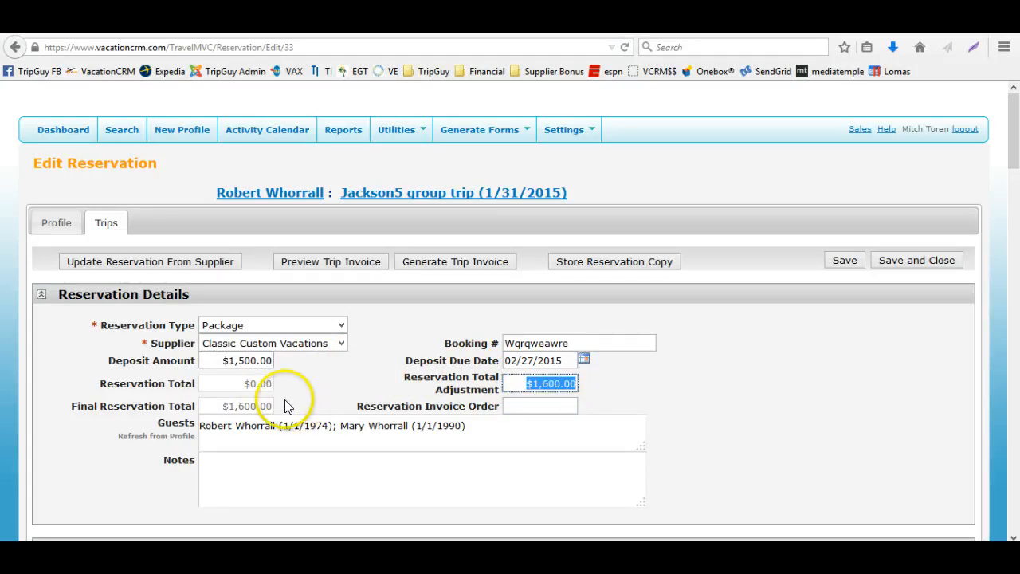
{"action": "scroll", "coordinate": [266, 335], "scroll_direction": "down", "scroll_amount": 10}
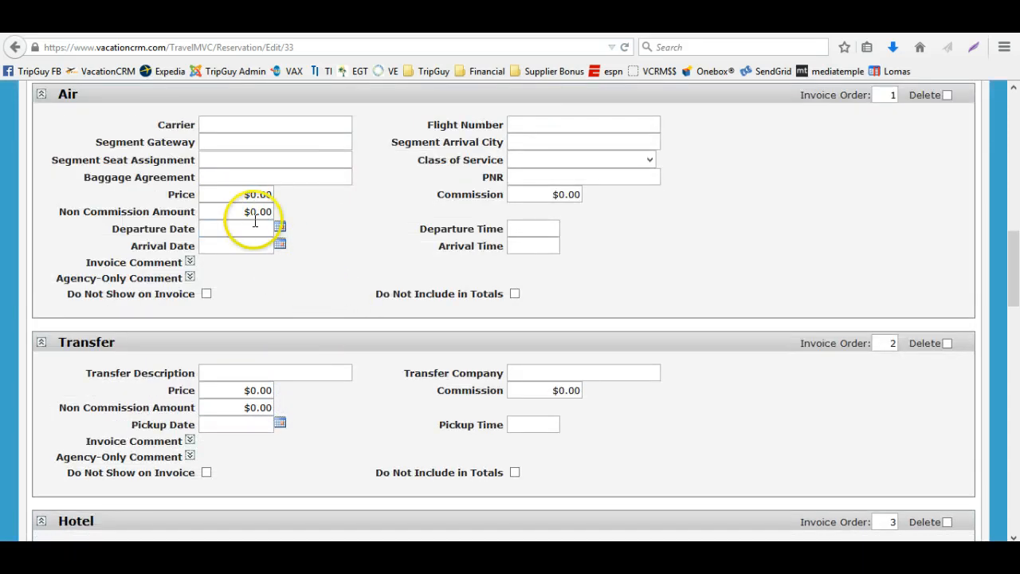
{"action": "scroll", "coordinate": [203, 215], "scroll_direction": "up", "scroll_amount": 2}
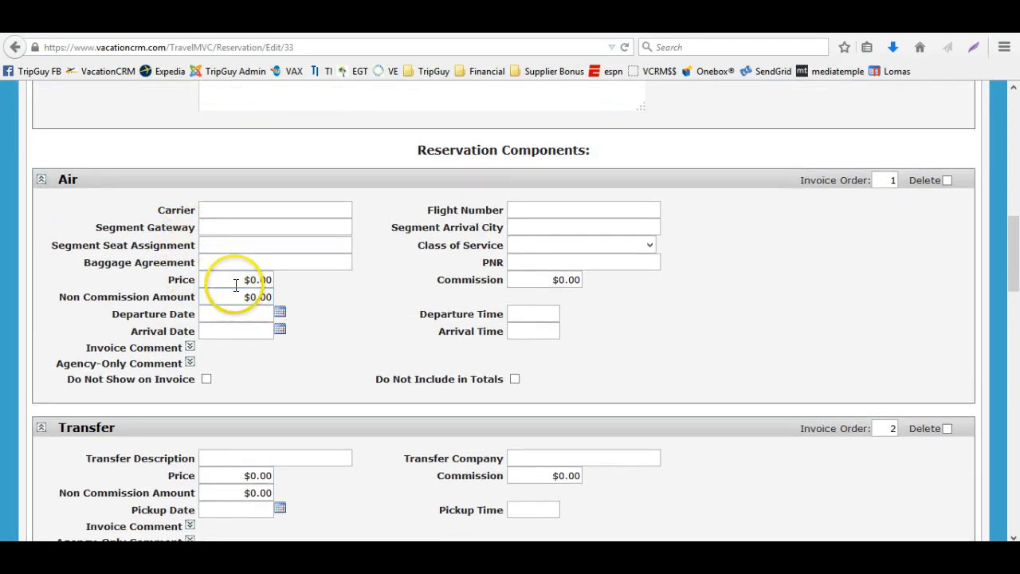
Set the Air component's price to 100
{"action": "left_click_drag", "start_coordinate": [230, 279], "coordinate": [297, 295]}
{"action": "type", "text": "100"}
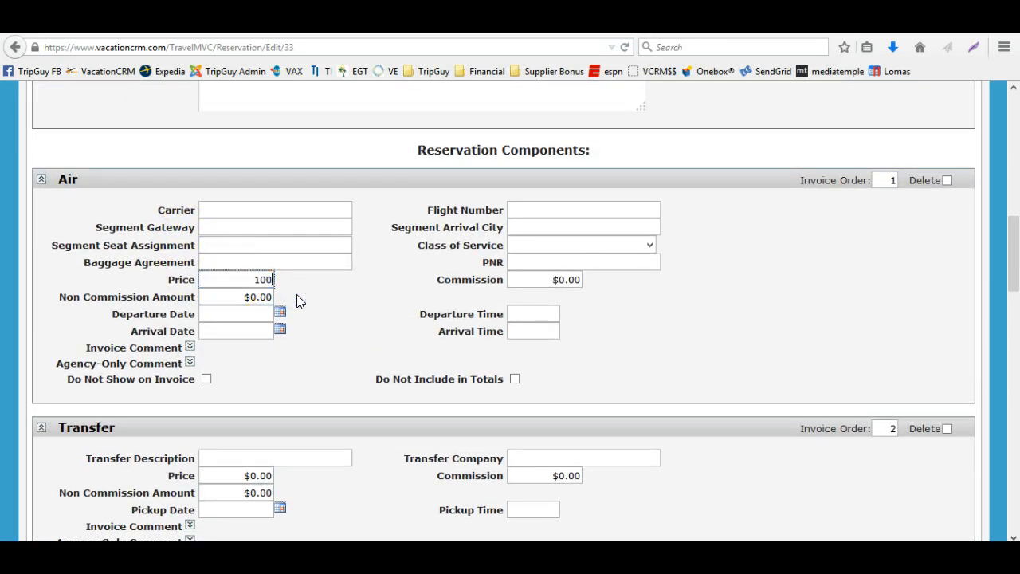
{"action": "key", "text": "Tab"}
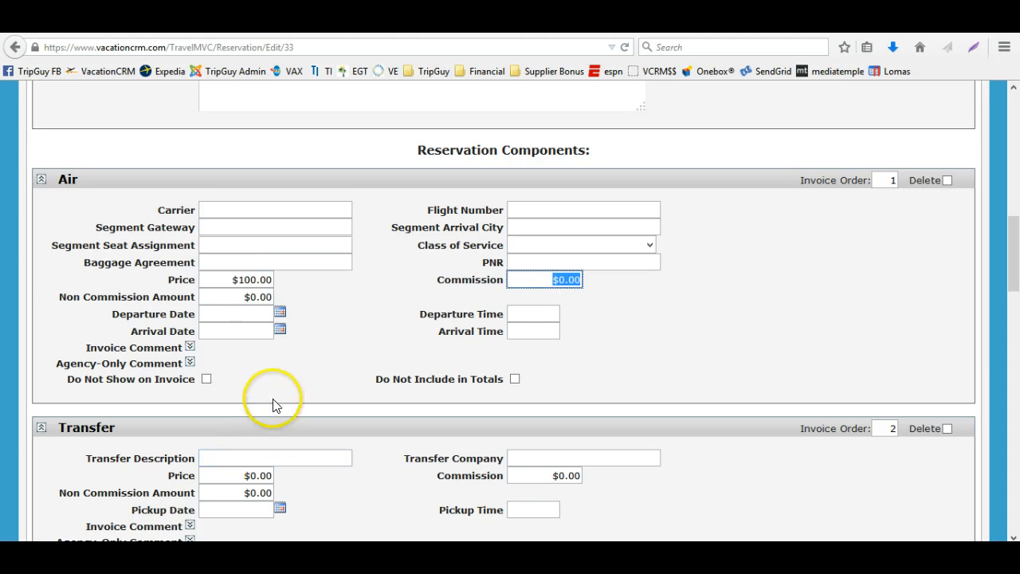
Set the Hotel component's price to 500 and save the reservation
{"action": "scroll", "coordinate": [274, 406], "scroll_direction": "down", "scroll_amount": 10}
{"action": "scroll", "coordinate": [235, 414], "scroll_direction": "down", "scroll_amount": 1}
{"action": "left_click_drag", "start_coordinate": [229, 296], "coordinate": [301, 319]}
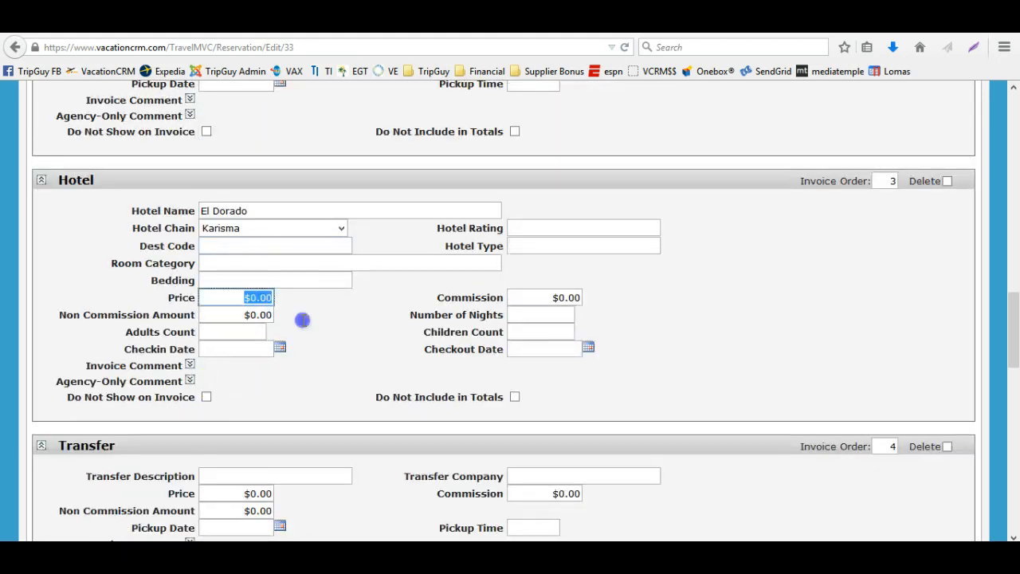
{"action": "type", "text": "500"}
{"action": "key", "text": "Tab"}
{"action": "scroll", "coordinate": [404, 330], "scroll_direction": "up", "scroll_amount": 20}
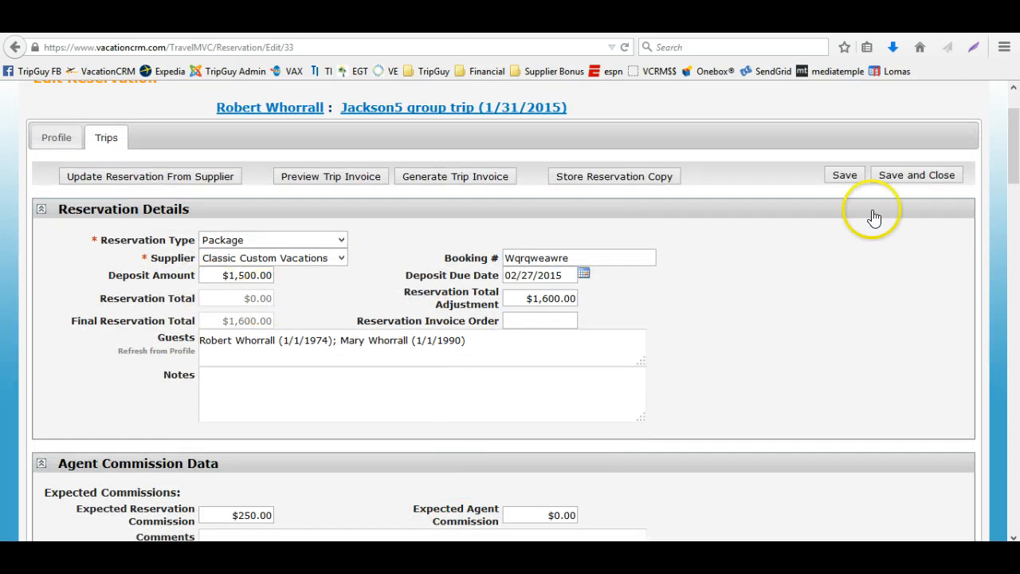
{"action": "left_click", "coordinate": [849, 176]}
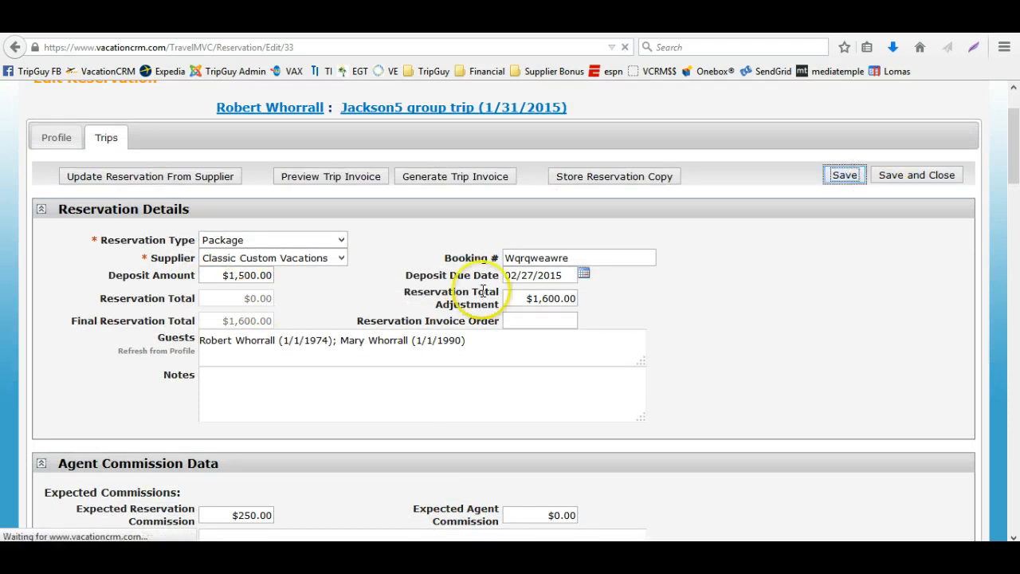
Set the Reservation Total Adjustment to 100 and save the reservation
{"action": "scroll", "coordinate": [330, 335], "scroll_direction": "down", "scroll_amount": 3}
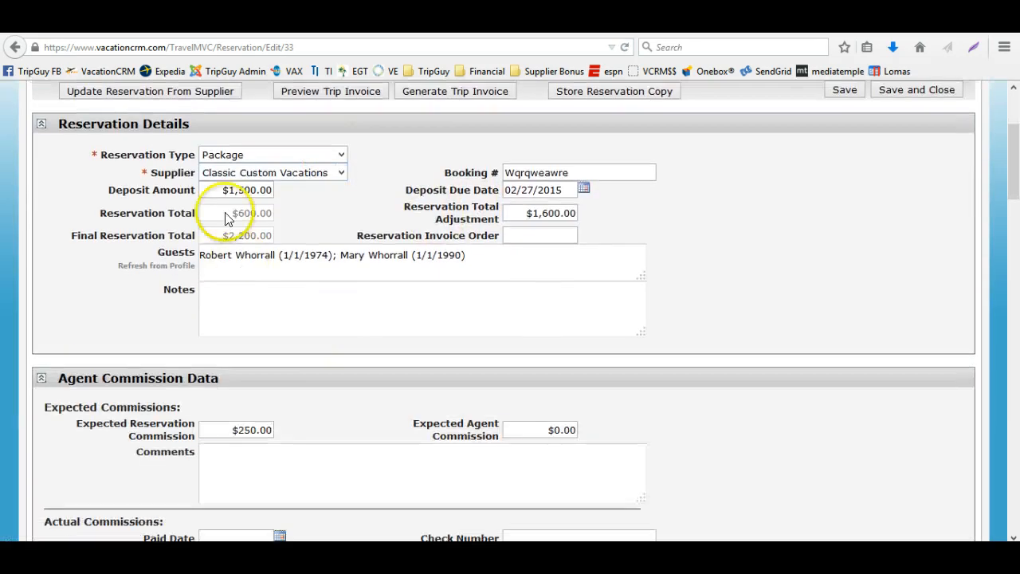
{"action": "left_click", "coordinate": [538, 214]}
{"action": "key", "text": "BackSpace"}
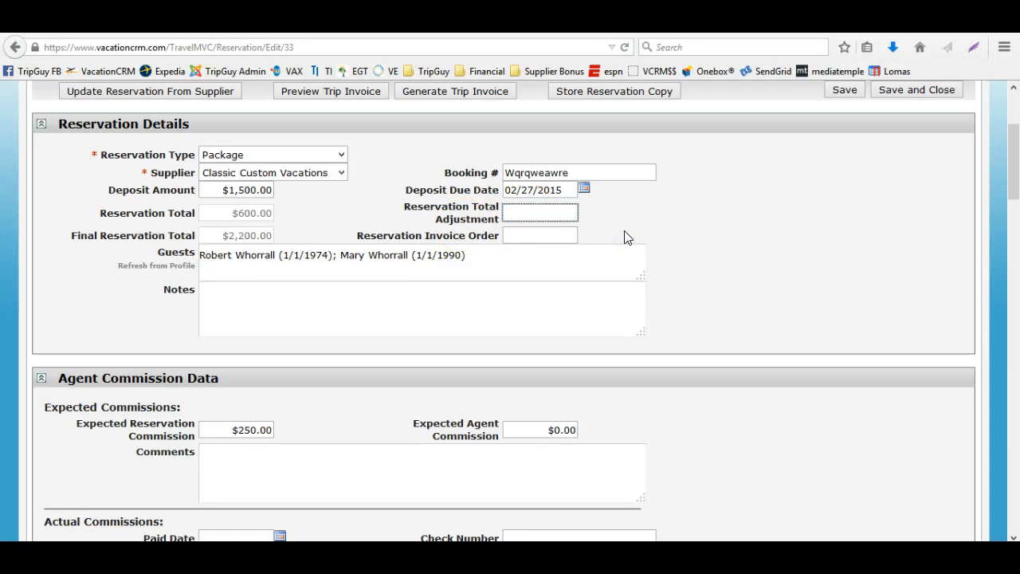
{"action": "type", "text": "100"}
{"action": "key", "text": "Tab"}
{"action": "left_click", "coordinate": [833, 90]}
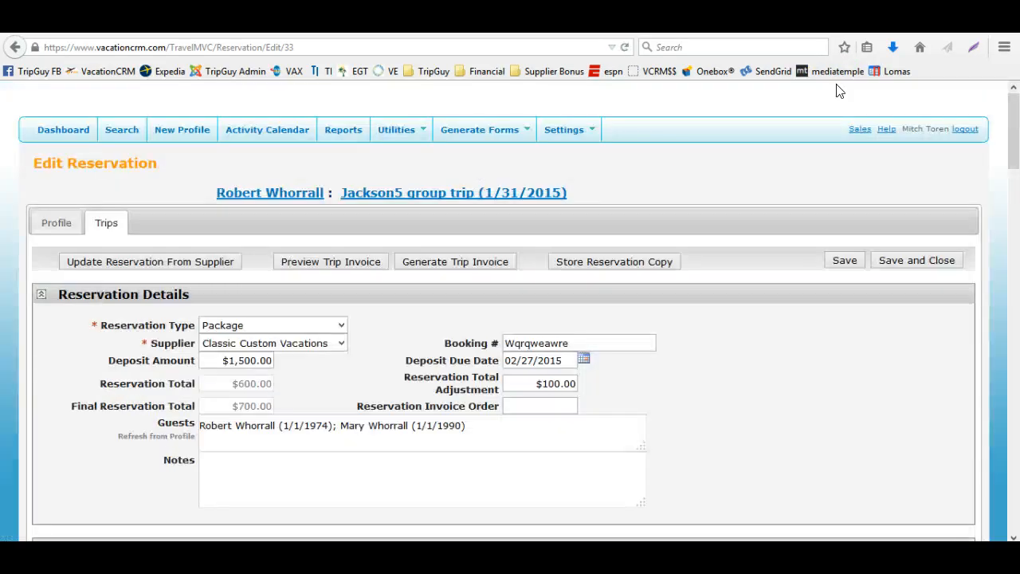
Generate the trip invoice and open it with Adobe Reader
{"action": "left_click", "coordinate": [417, 265]}
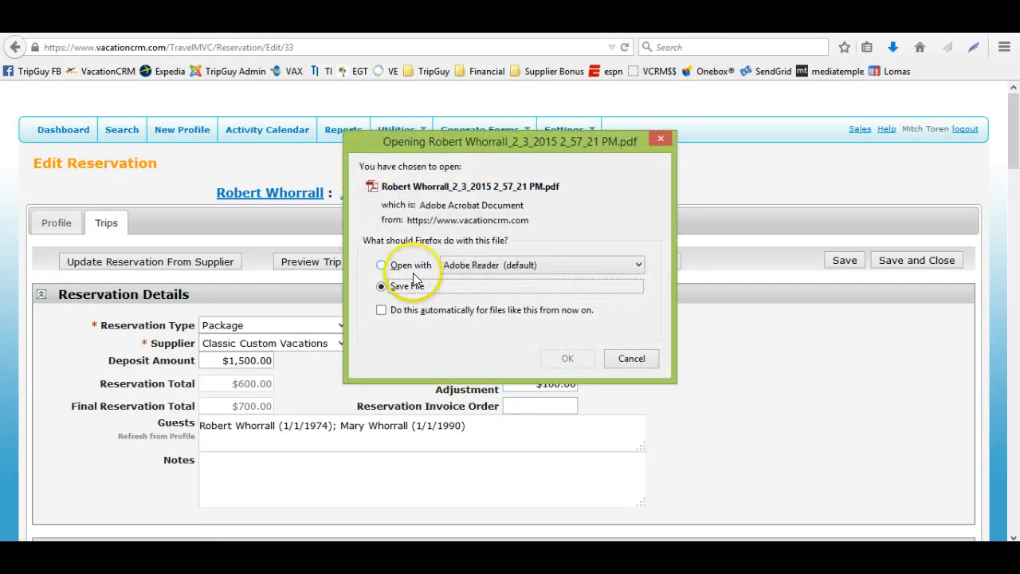
{"action": "left_click", "coordinate": [396, 265]}
{"action": "left_click", "coordinate": [574, 356]}
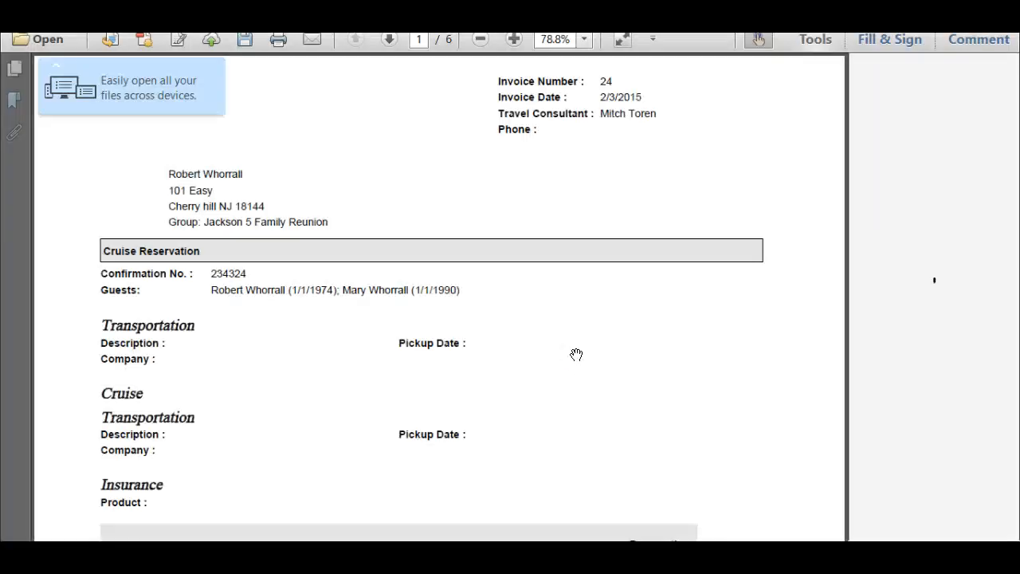
Review the package reservation totals and deposit in the invoice, then close it without saving changes
{"action": "scroll", "coordinate": [576, 353], "scroll_direction": "down", "scroll_amount": 10}
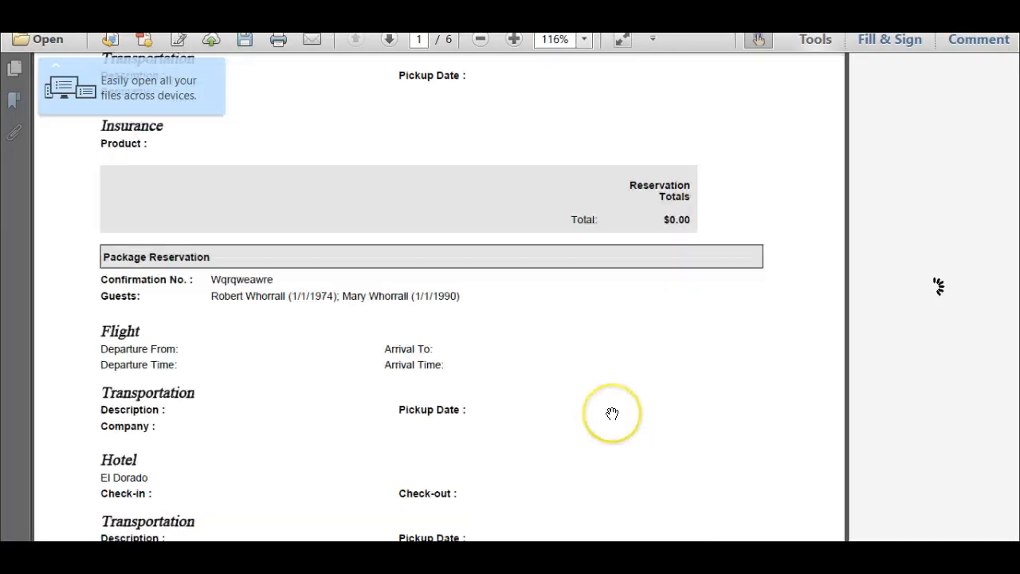
{"action": "scroll", "coordinate": [611, 413], "scroll_direction": "down", "scroll_amount": 6}
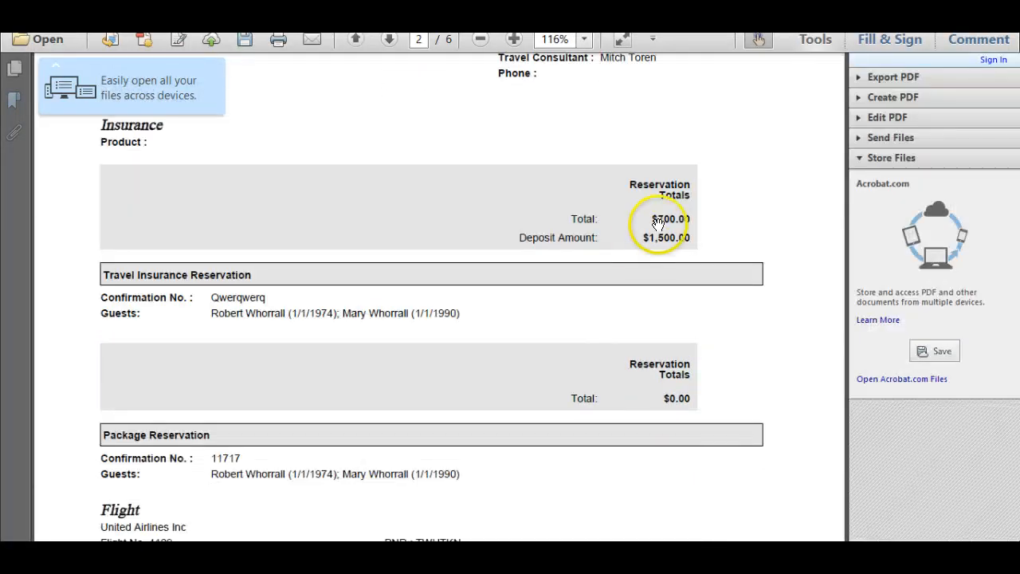
{"action": "left_click_drag", "start_coordinate": [657, 224], "coordinate": [673, 255]}
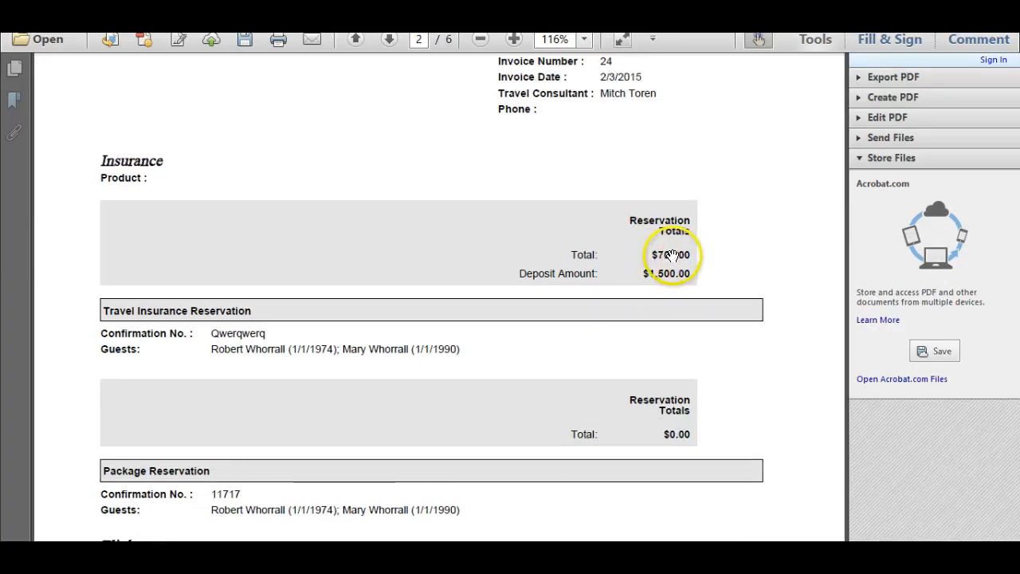
{"action": "left_click", "coordinate": [1008, 12]}
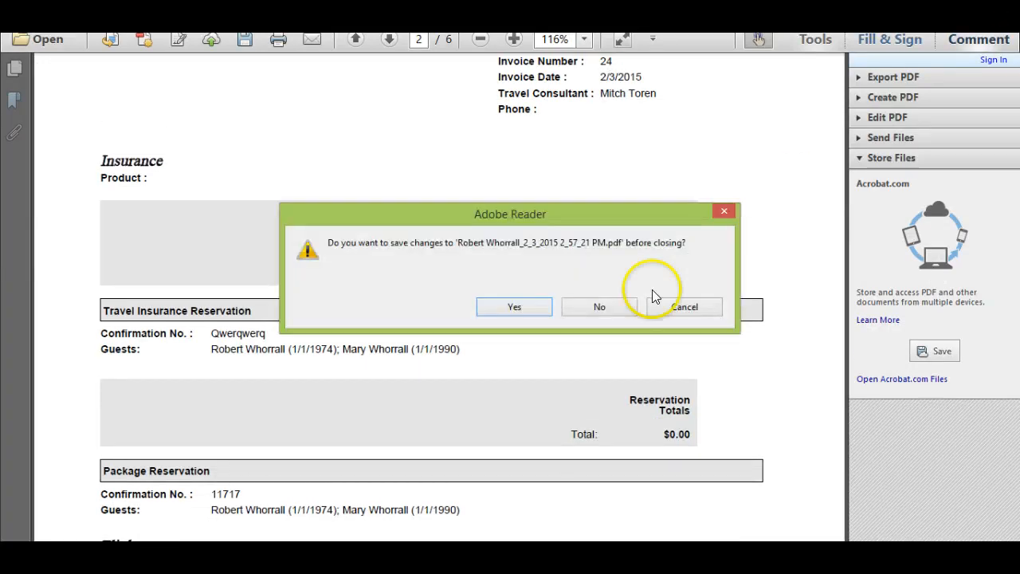
{"action": "left_click", "coordinate": [603, 310]}
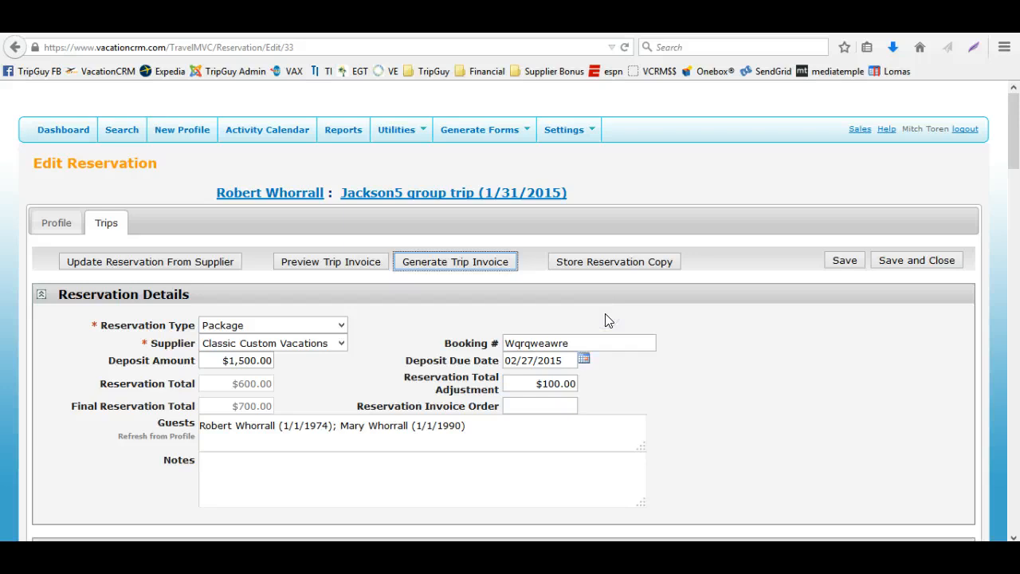
Clear the Reservation Total Adjustment and save the reservation
{"action": "left_click", "coordinate": [560, 383]}
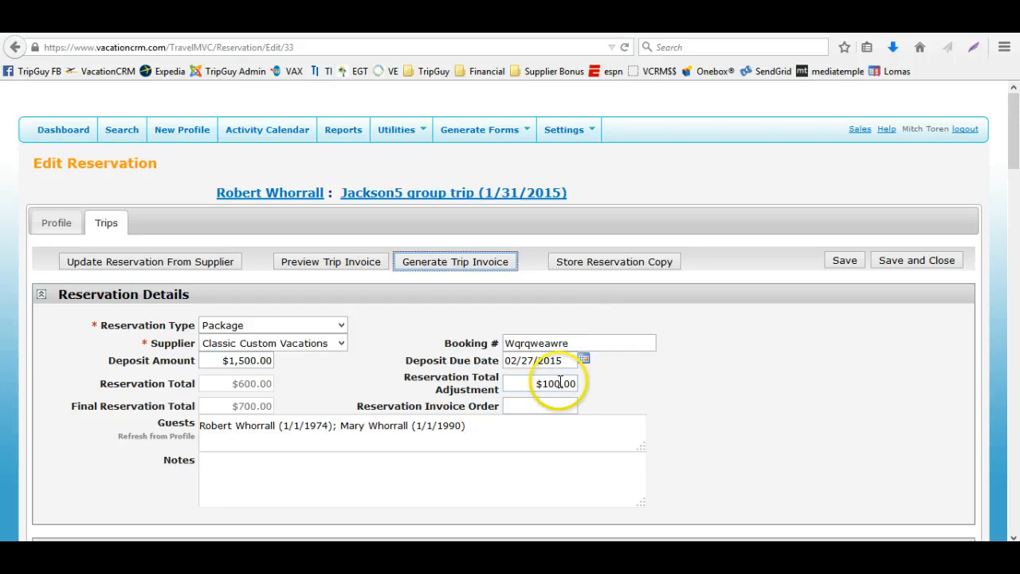
{"action": "left_click_drag", "start_coordinate": [509, 384], "coordinate": [601, 394]}
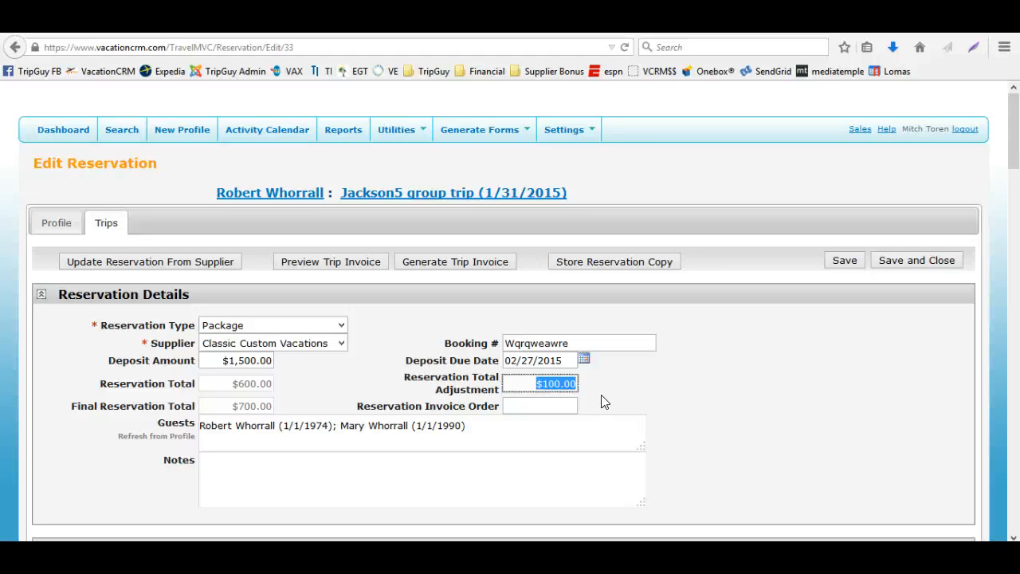
{"action": "key", "text": "BackSpace"}
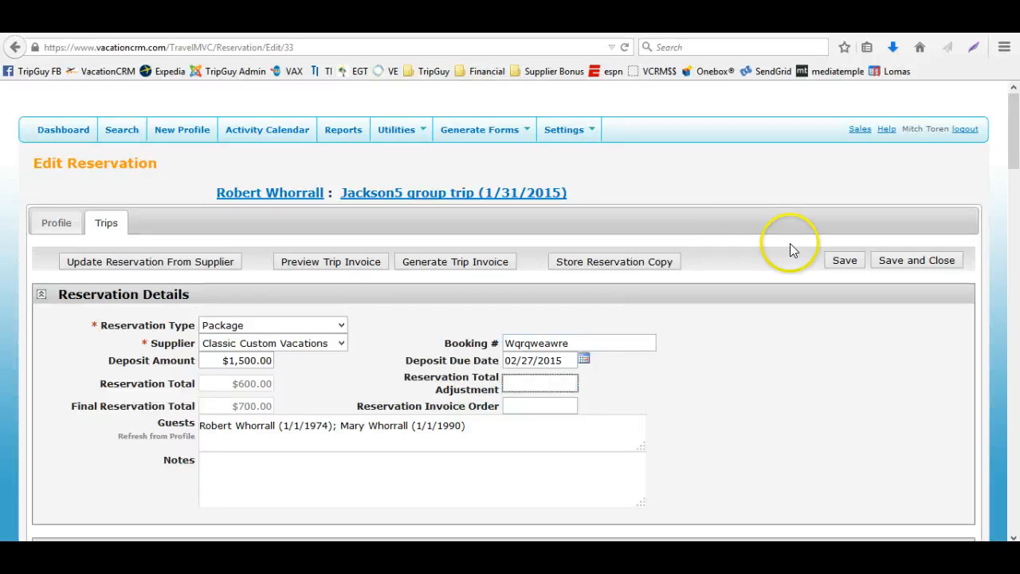
{"action": "left_click", "coordinate": [838, 258]}
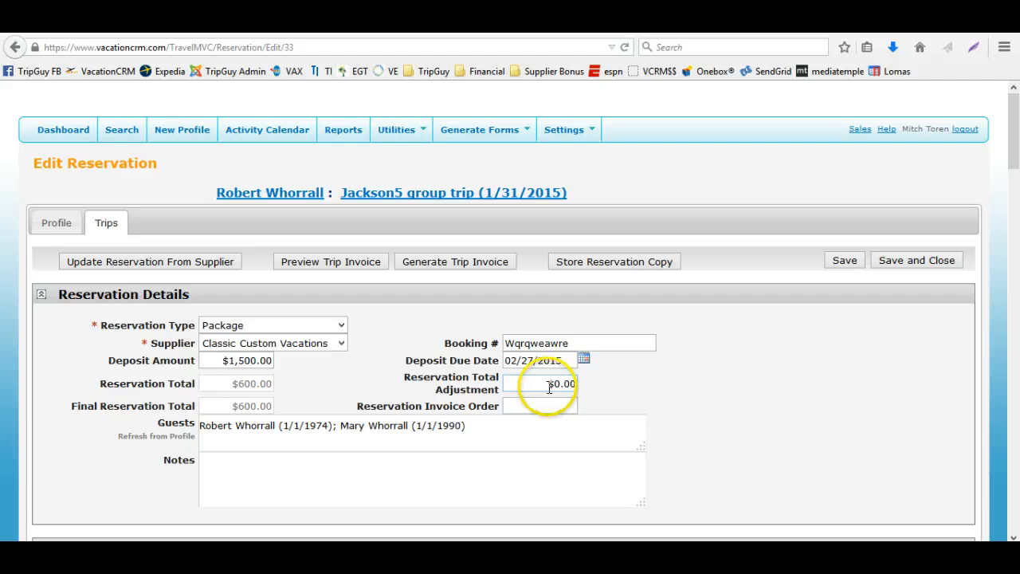
{"action": "left_click_drag", "start_coordinate": [549, 388], "coordinate": [581, 387]}
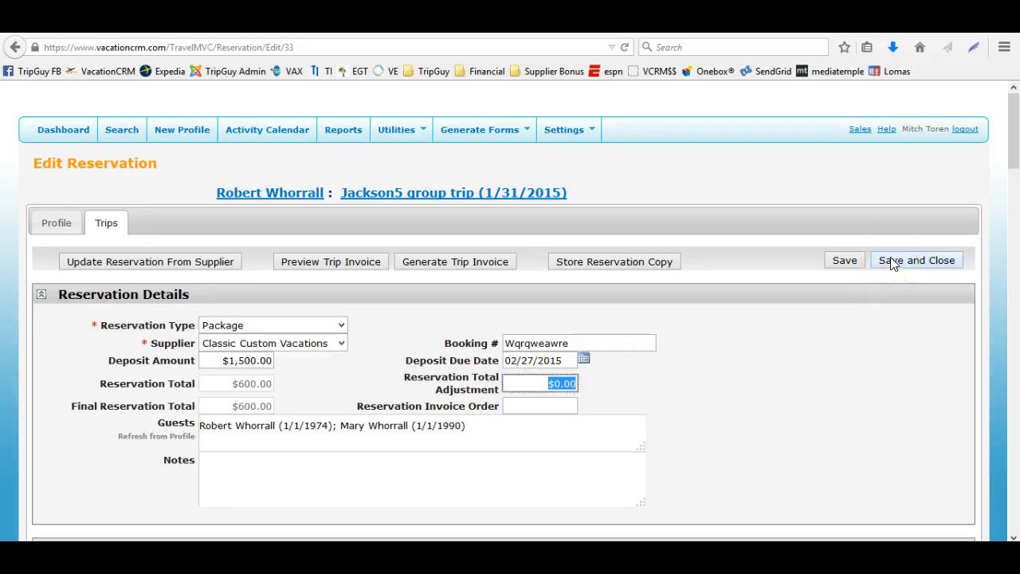
Add a new Service reservation component to the reservation
{"action": "scroll", "coordinate": [451, 471], "scroll_direction": "down", "scroll_amount": 5}
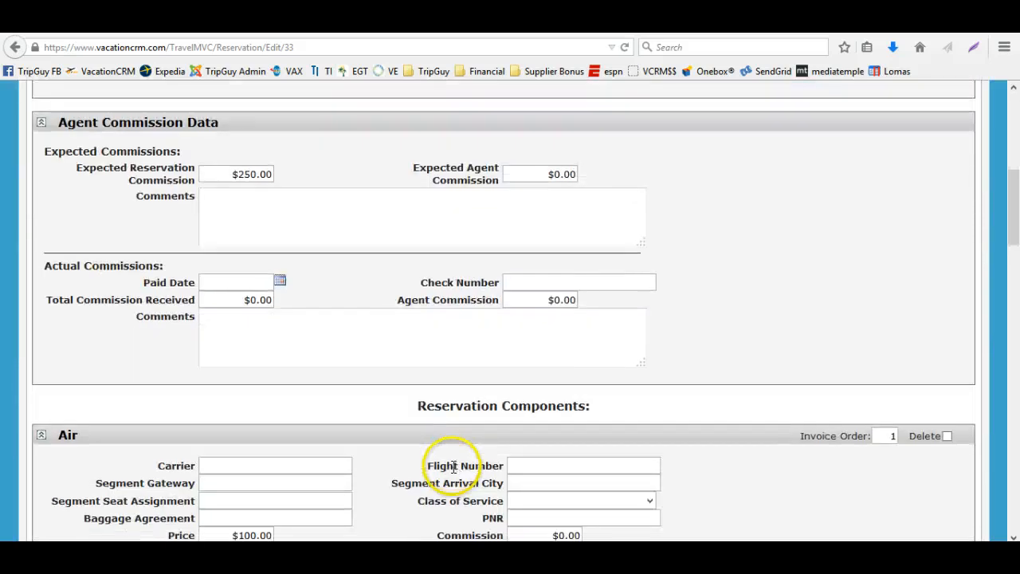
{"action": "scroll", "coordinate": [453, 467], "scroll_direction": "down", "scroll_amount": 15}
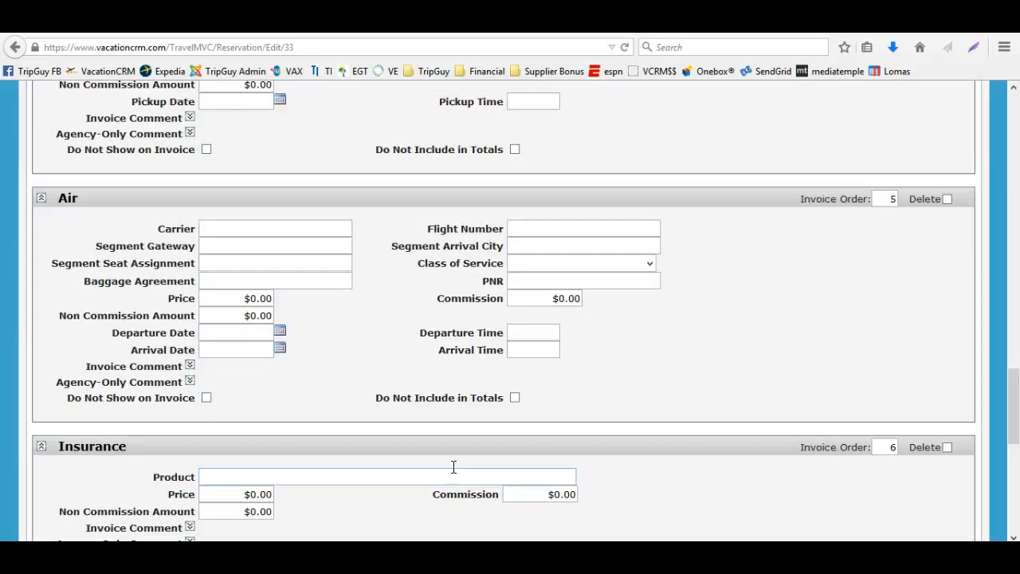
{"action": "scroll", "coordinate": [454, 470], "scroll_direction": "down", "scroll_amount": 5}
{"action": "left_click", "coordinate": [149, 277]}
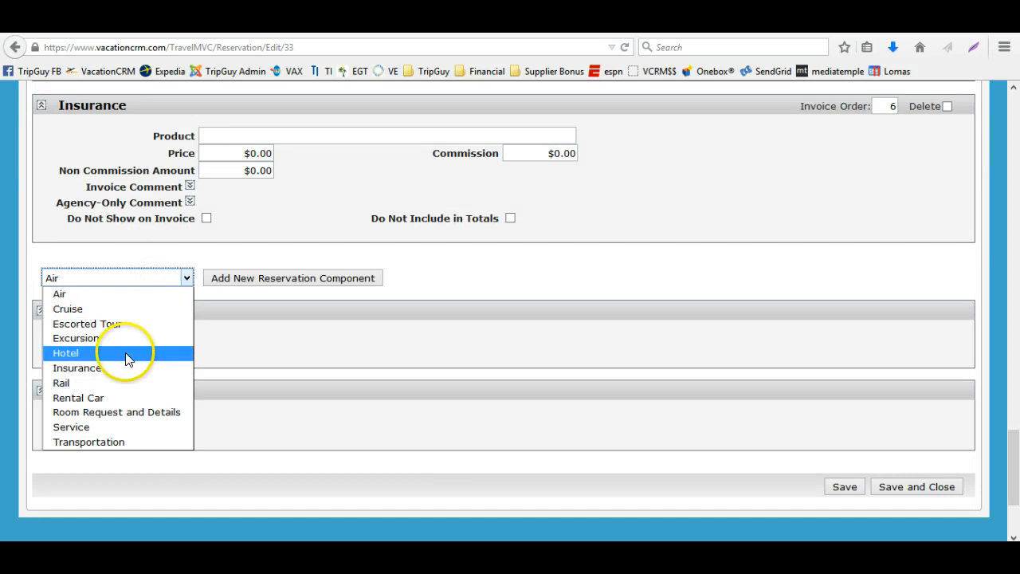
{"action": "left_click", "coordinate": [114, 426]}
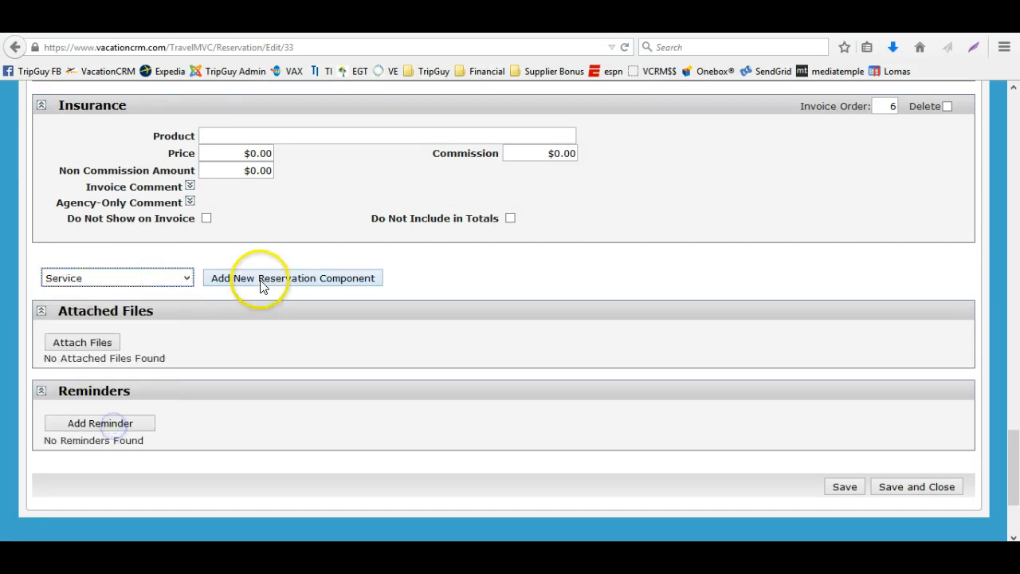
{"action": "left_click", "coordinate": [261, 285]}
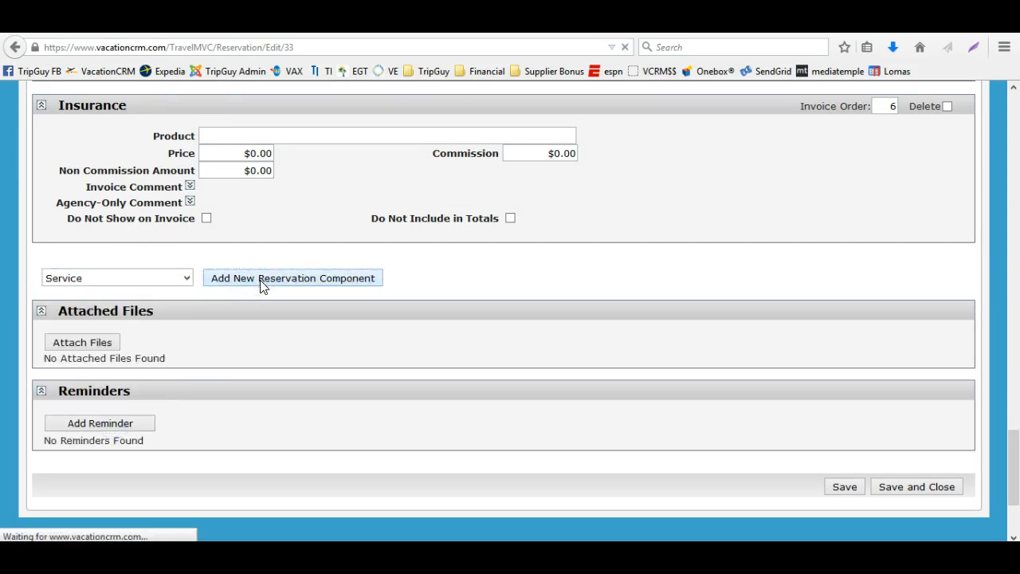
{"action": "scroll", "coordinate": [260, 303], "scroll_direction": "down", "scroll_amount": 15}
{"action": "scroll", "coordinate": [260, 334], "scroll_direction": "up", "scroll_amount": 10}
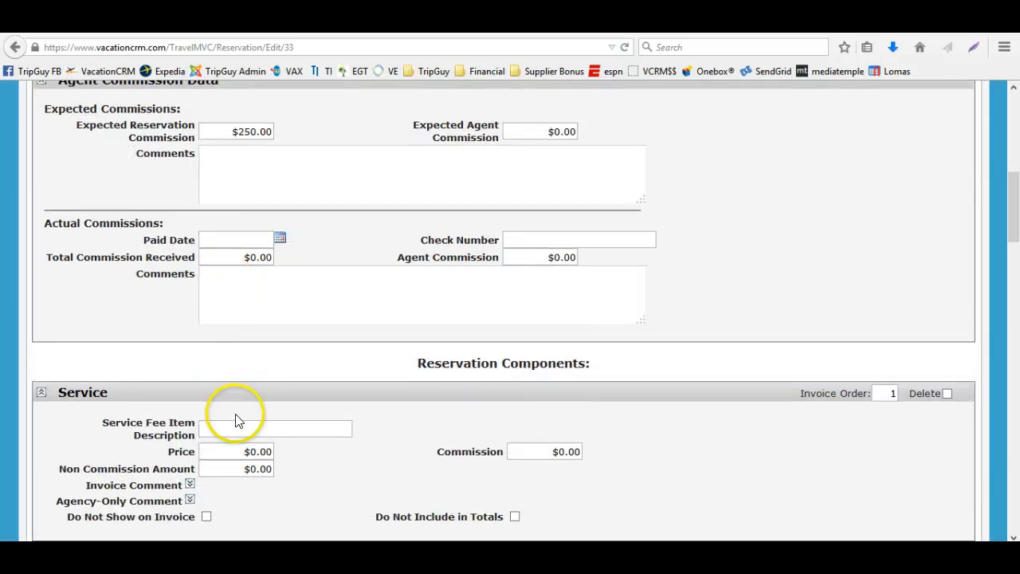
Fill in the Service component with description Service Fee and price 100, then save the reservation
{"action": "left_click", "coordinate": [230, 429]}
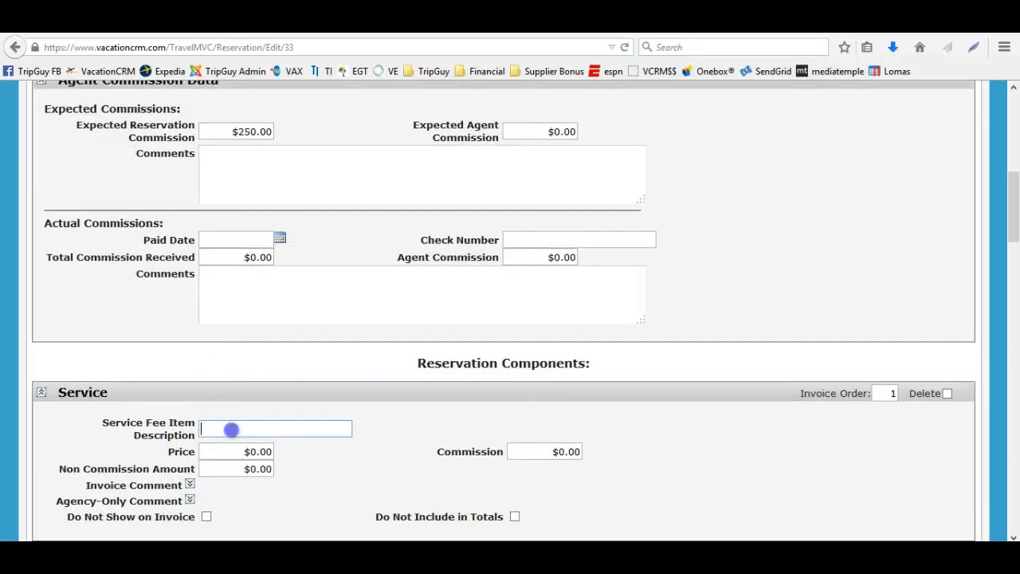
{"action": "type", "text": "Service Fee"}
{"action": "key", "text": "Tab"}
{"action": "type", "text": "100"}
{"action": "key", "text": "Tab"}
{"action": "scroll", "coordinate": [709, 301], "scroll_direction": "up", "scroll_amount": 5}
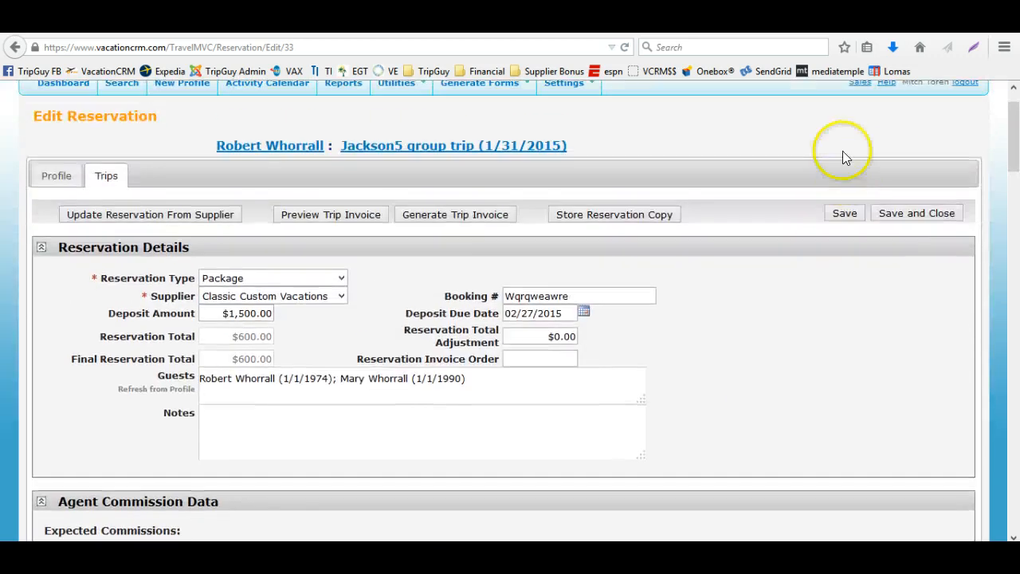
{"action": "left_click", "coordinate": [843, 220]}
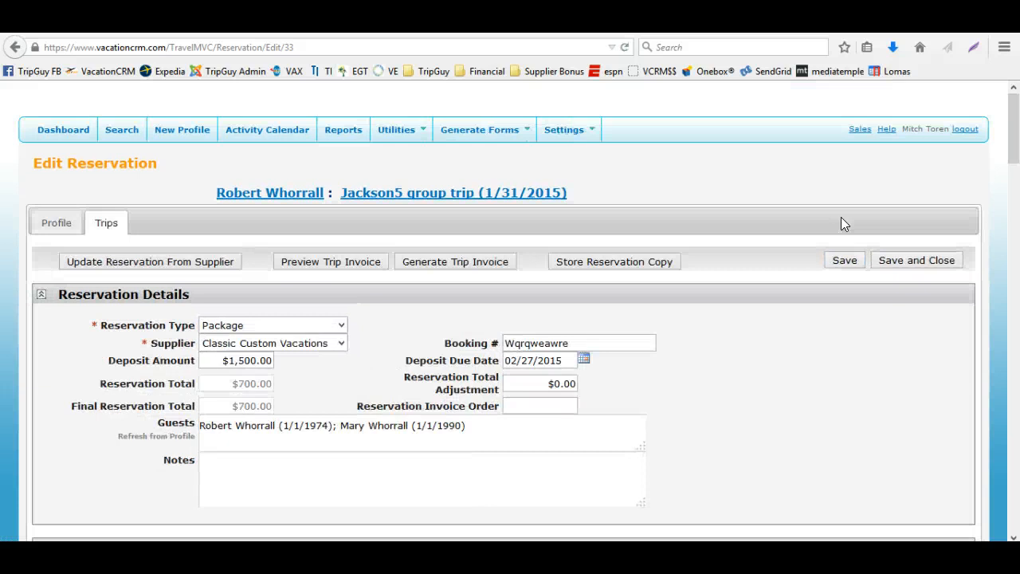
Review the reservation's component prices, then save and close the reservation
{"action": "left_click", "coordinate": [763, 339]}
{"action": "scroll", "coordinate": [765, 339], "scroll_direction": "down", "scroll_amount": 3}
{"action": "scroll", "coordinate": [764, 340], "scroll_direction": "down", "scroll_amount": 7}
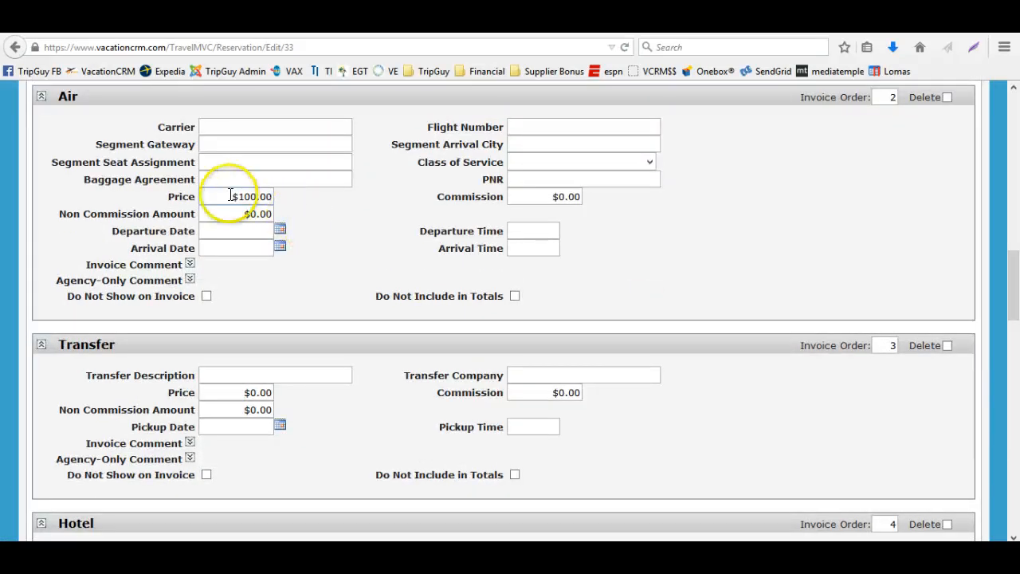
{"action": "left_click_drag", "start_coordinate": [230, 196], "coordinate": [285, 205]}
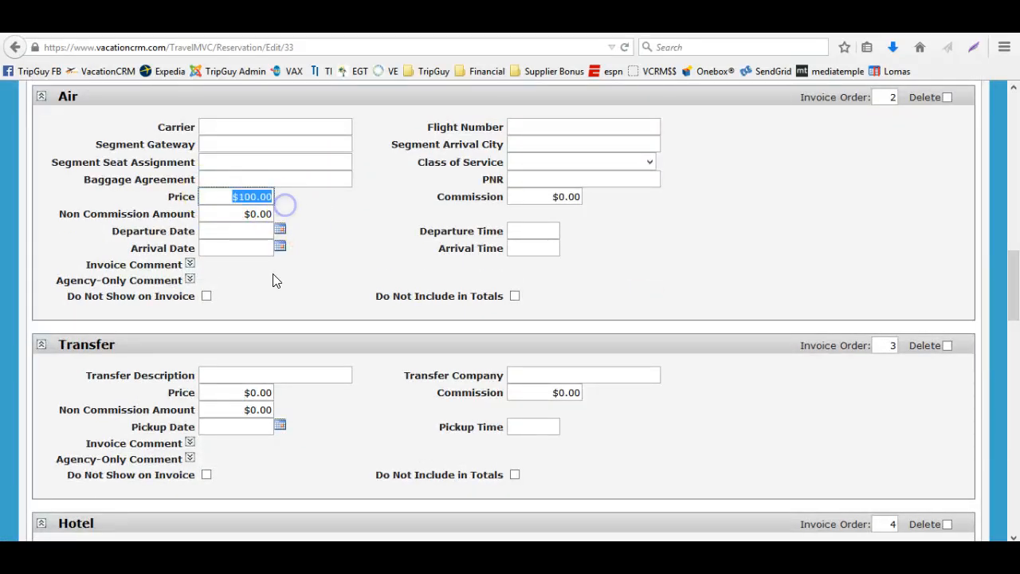
{"action": "scroll", "coordinate": [262, 288], "scroll_direction": "up", "scroll_amount": 2}
{"action": "scroll", "coordinate": [262, 292], "scroll_direction": "up", "scroll_amount": 2}
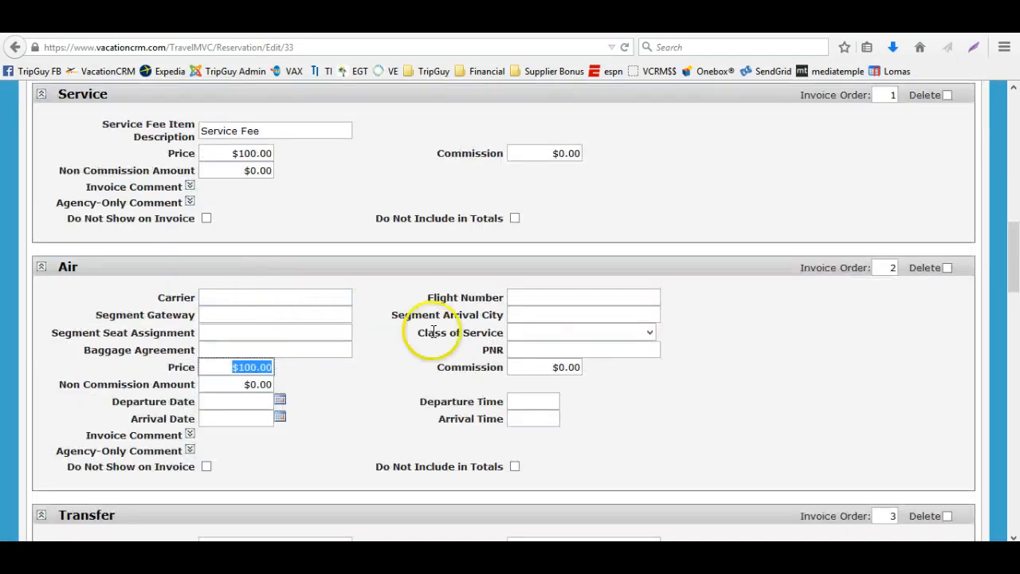
{"action": "scroll", "coordinate": [590, 353], "scroll_direction": "up", "scroll_amount": 5}
{"action": "scroll", "coordinate": [594, 353], "scroll_direction": "up", "scroll_amount": 6}
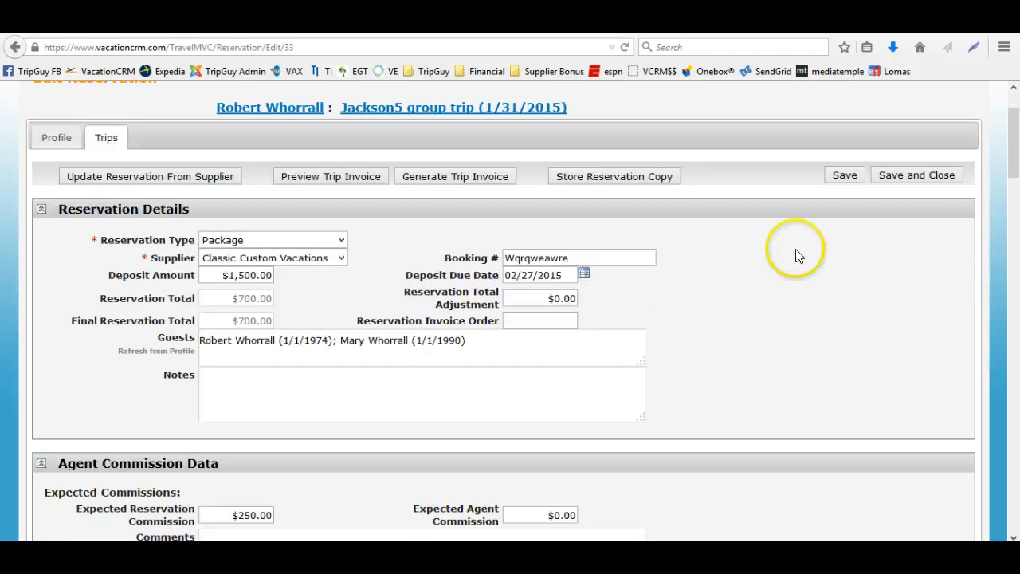
{"action": "left_click", "coordinate": [894, 183]}
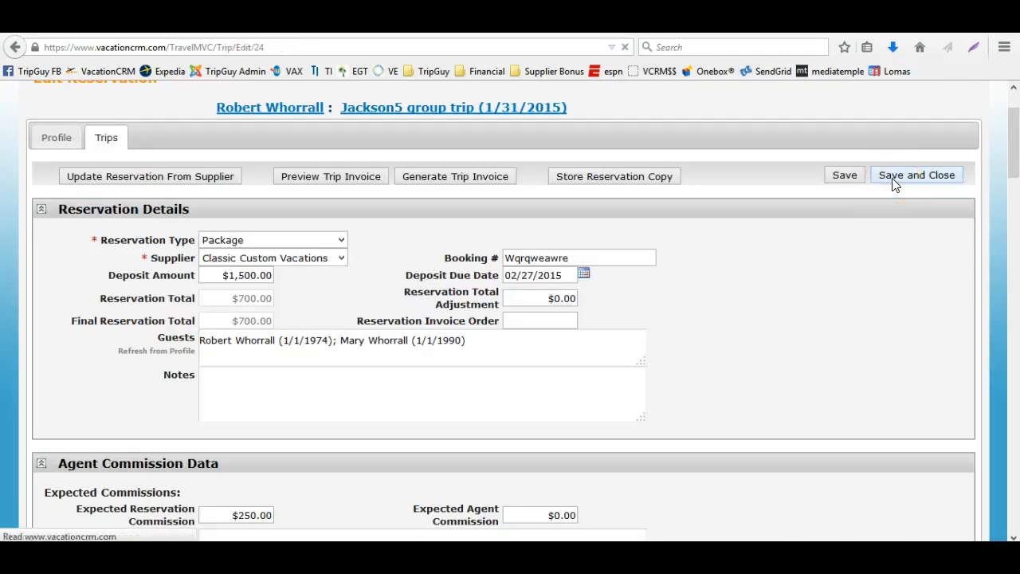
Delete the Classic Custom Vacations, Carnival Cruises and Travelguard reservations from the trip
{"action": "scroll", "coordinate": [529, 350], "scroll_direction": "down", "scroll_amount": 4}
{"action": "scroll", "coordinate": [529, 355], "scroll_direction": "down", "scroll_amount": 5}
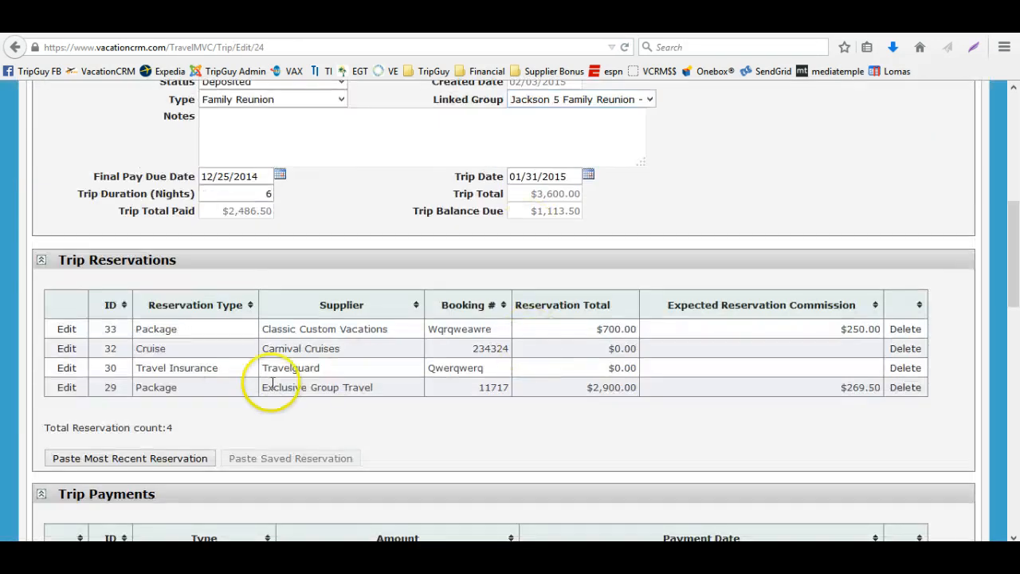
{"action": "left_click", "coordinate": [903, 332]}
{"action": "left_click", "coordinate": [498, 282]}
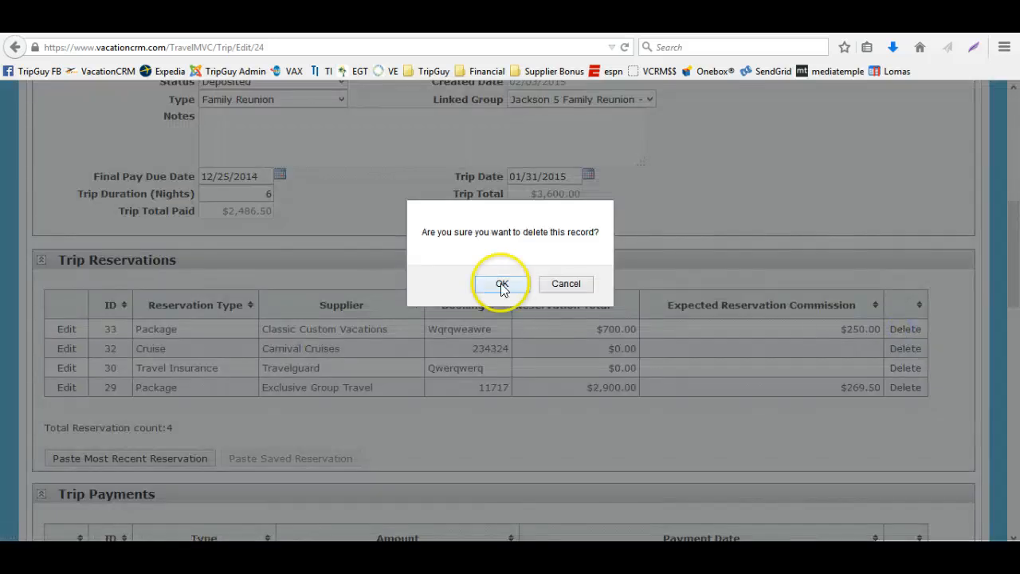
{"action": "scroll", "coordinate": [745, 375], "scroll_direction": "down", "scroll_amount": 8}
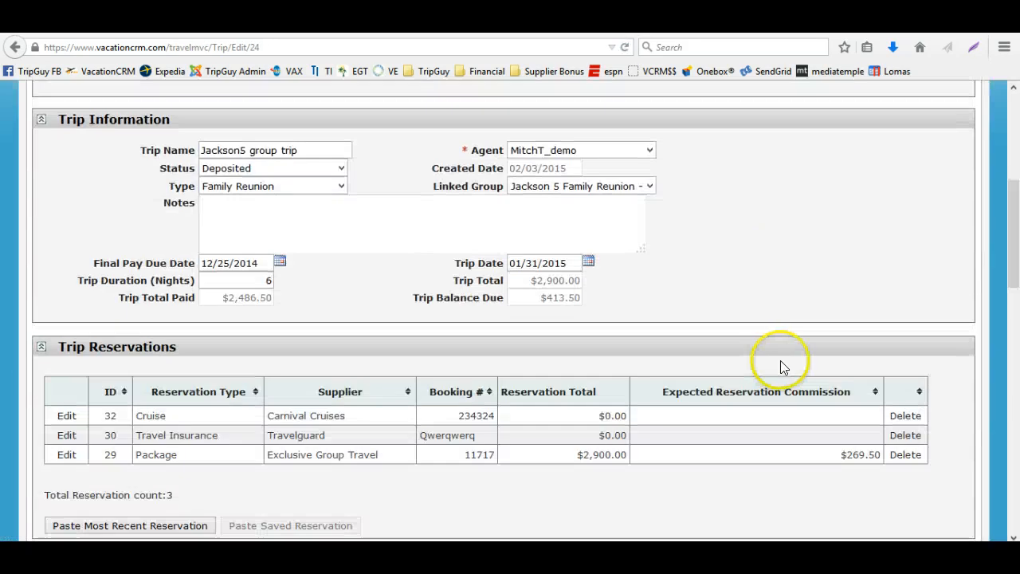
{"action": "left_click", "coordinate": [901, 416]}
{"action": "left_click", "coordinate": [498, 282]}
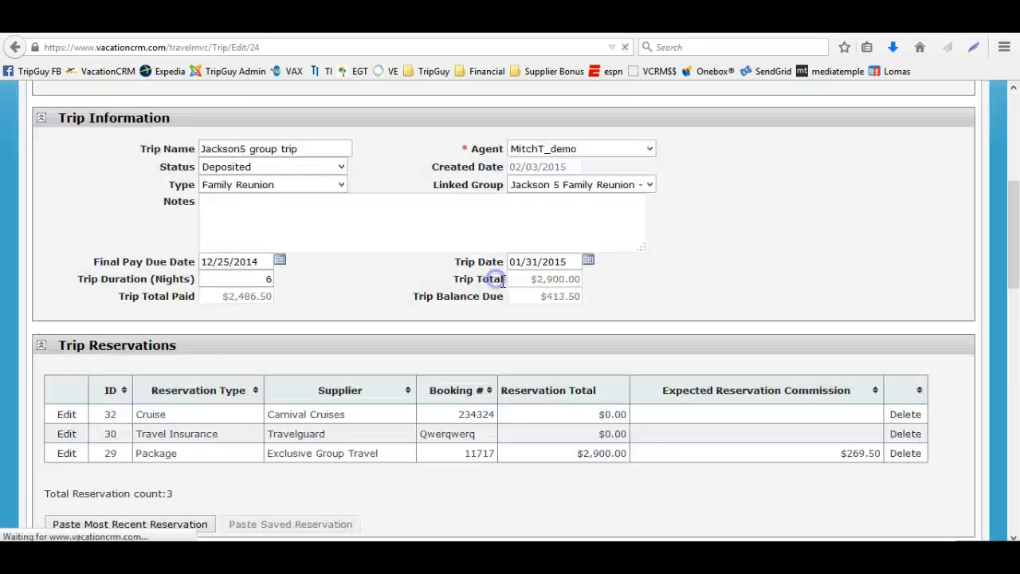
{"action": "scroll", "coordinate": [804, 380], "scroll_direction": "down", "scroll_amount": 5}
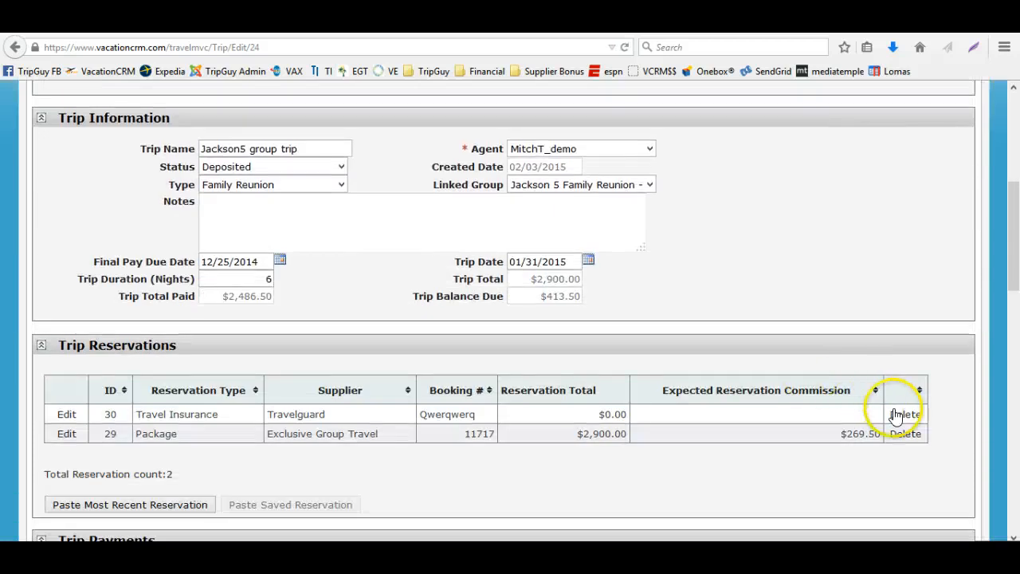
{"action": "left_click", "coordinate": [896, 413]}
{"action": "left_click", "coordinate": [519, 292]}
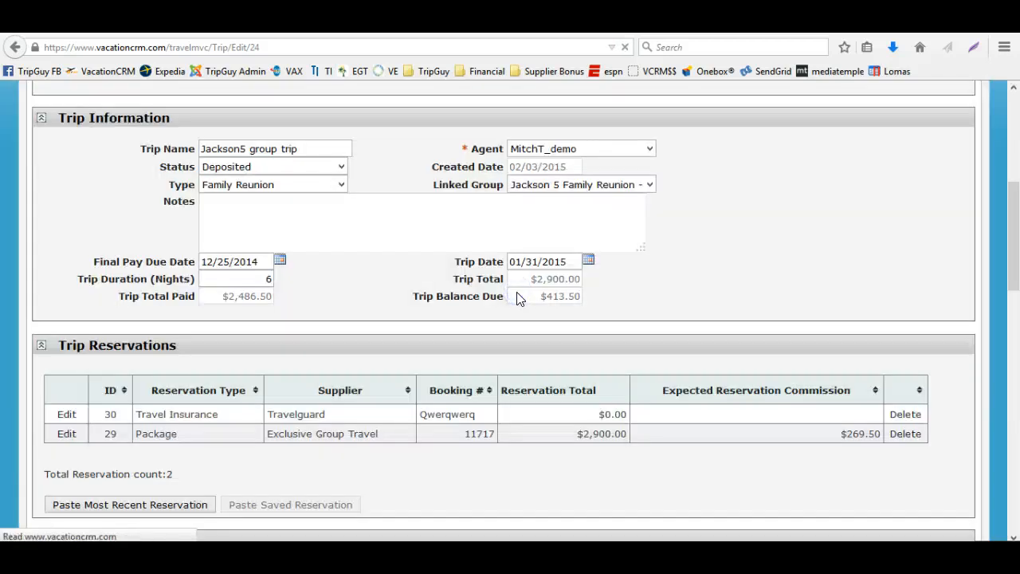
{"action": "scroll", "coordinate": [519, 297], "scroll_direction": "down", "scroll_amount": 5}
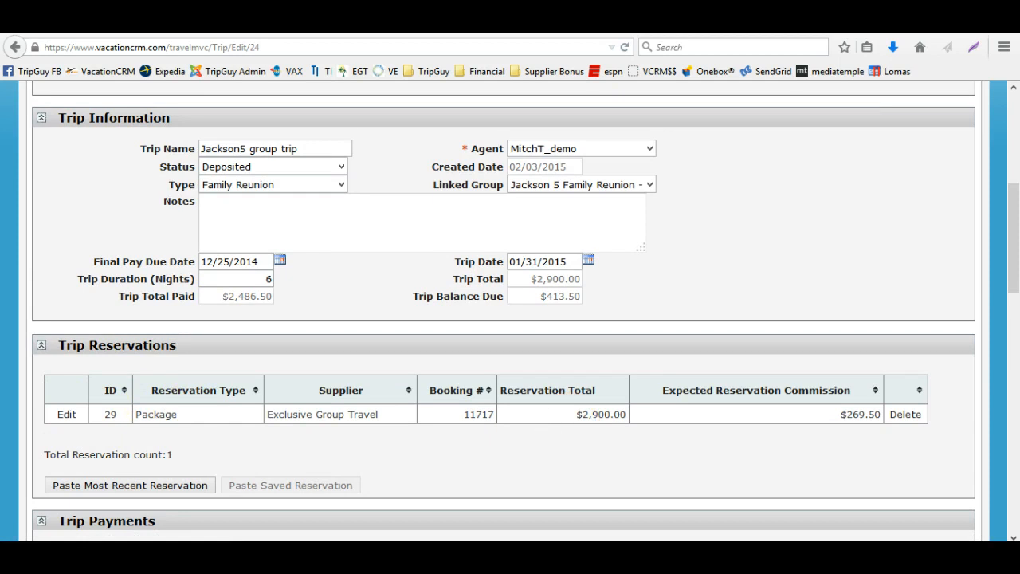
Open the Exclusive Group Travel package reservation and review its component prices
{"action": "left_click", "coordinate": [70, 419]}
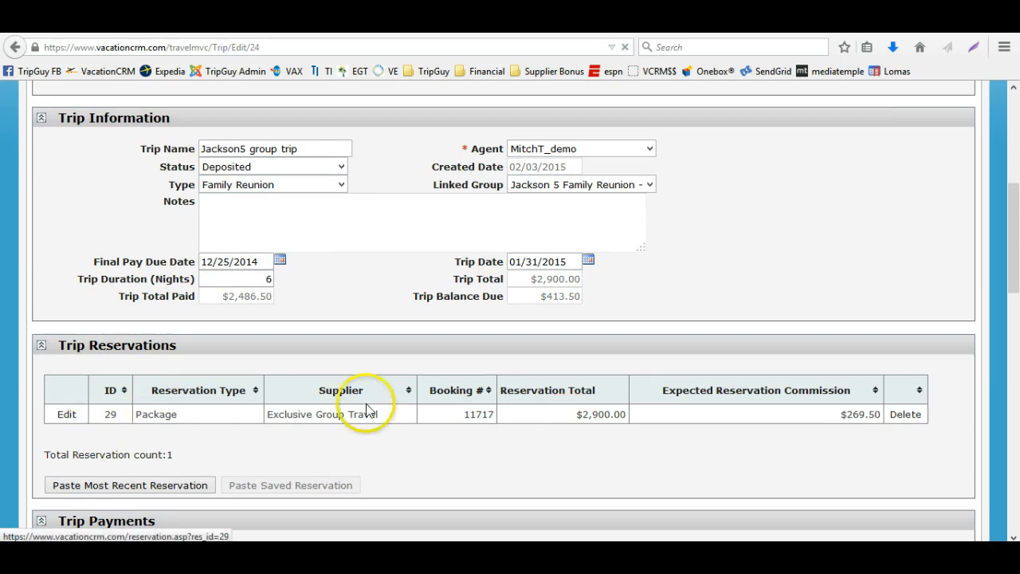
{"action": "scroll", "coordinate": [371, 402], "scroll_direction": "down", "scroll_amount": 5}
{"action": "scroll", "coordinate": [371, 411], "scroll_direction": "down", "scroll_amount": 5}
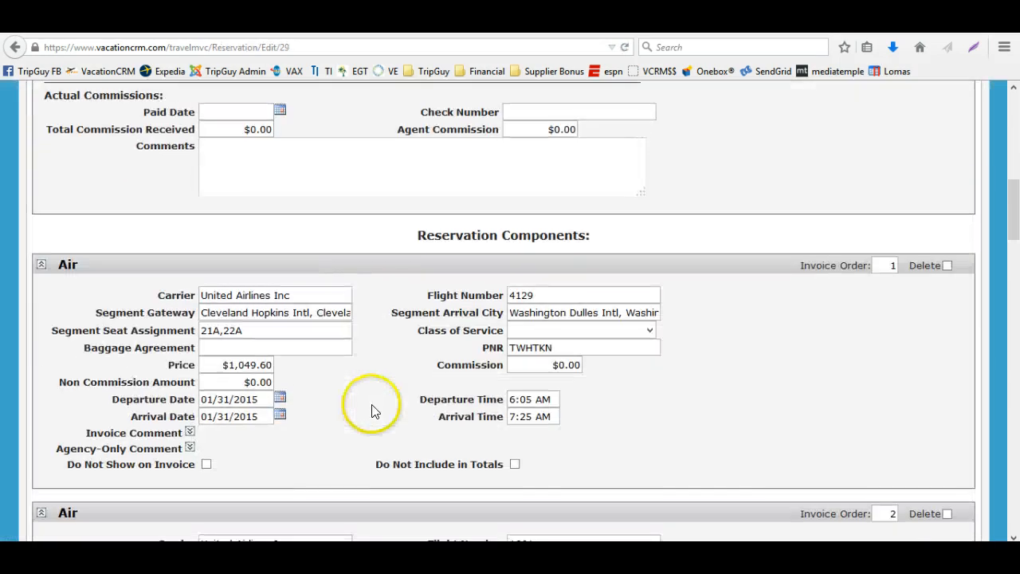
{"action": "left_click_drag", "start_coordinate": [210, 364], "coordinate": [353, 408]}
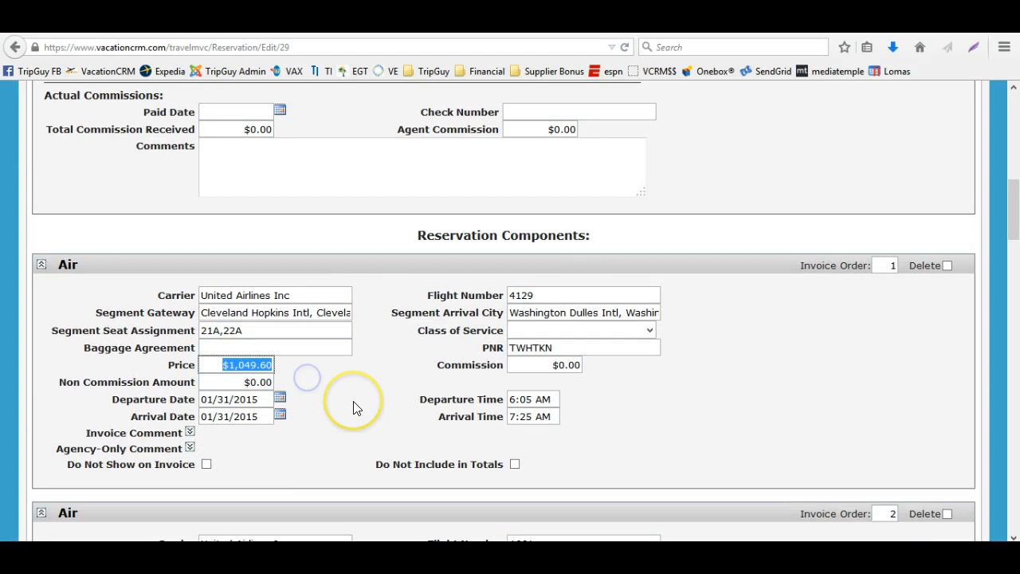
{"action": "scroll", "coordinate": [353, 406], "scroll_direction": "down", "scroll_amount": 4}
{"action": "scroll", "coordinate": [353, 406], "scroll_direction": "down", "scroll_amount": 5}
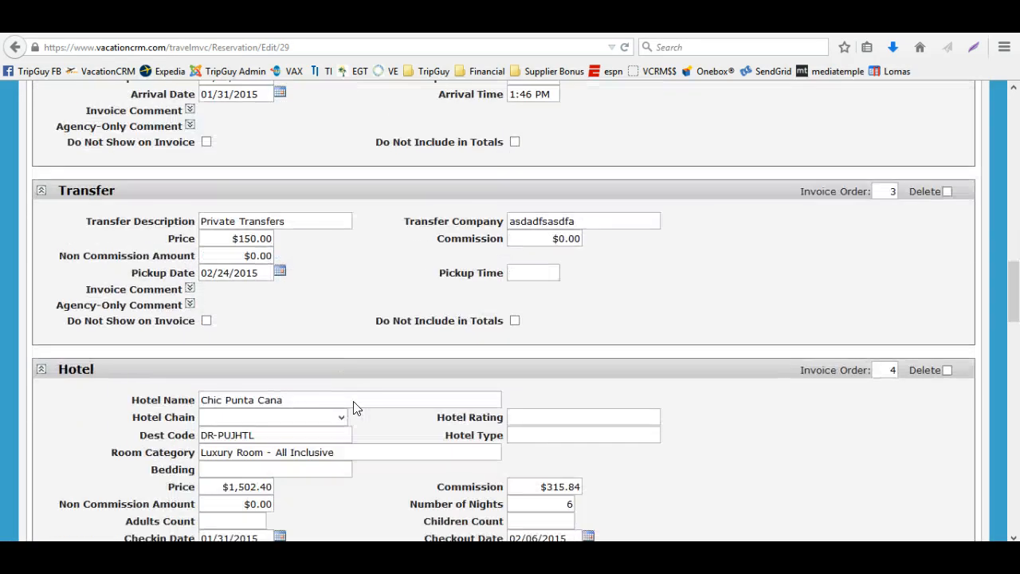
{"action": "left_click_drag", "start_coordinate": [211, 126], "coordinate": [311, 197]}
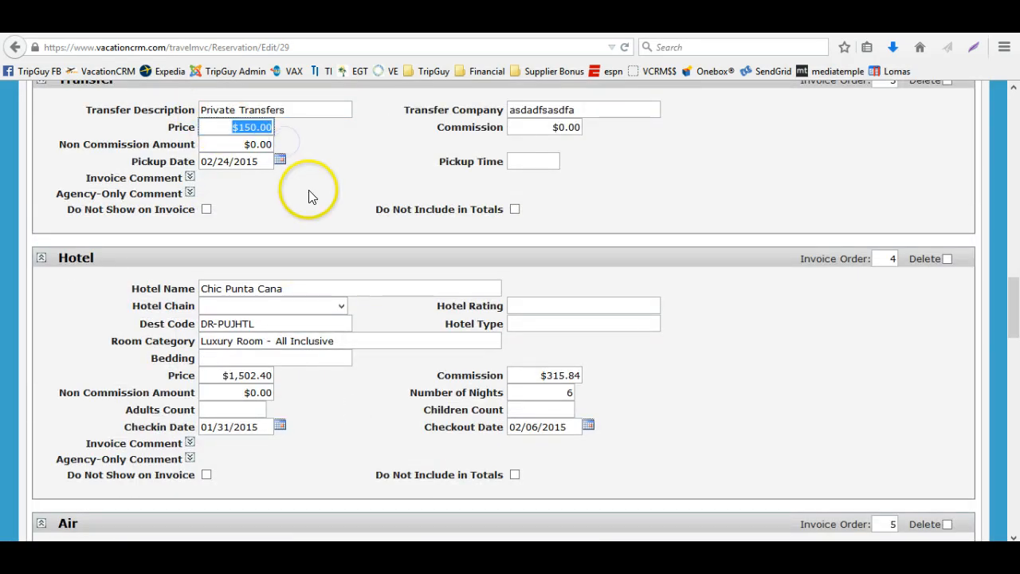
{"action": "left_click_drag", "start_coordinate": [217, 375], "coordinate": [335, 377]}
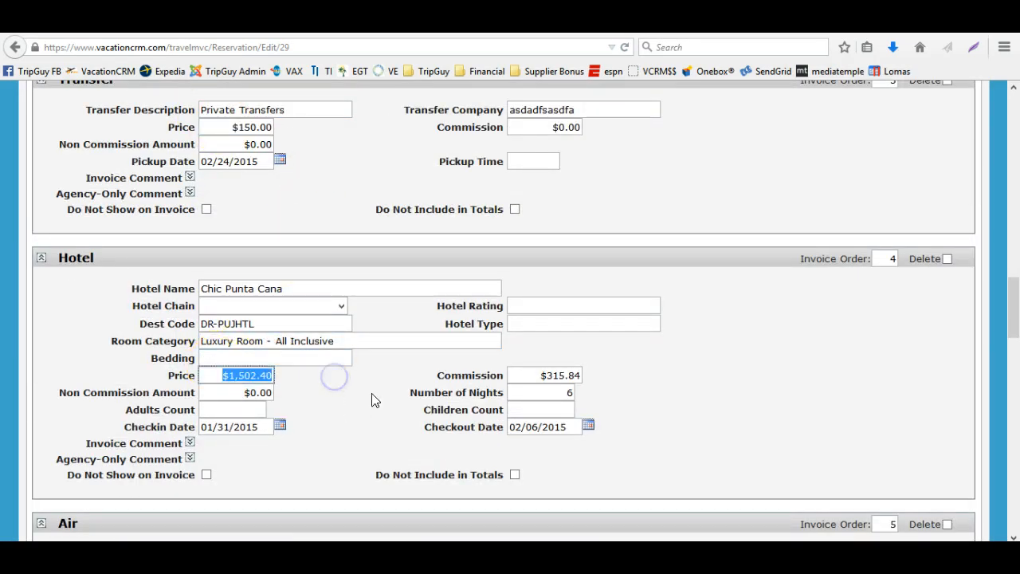
{"action": "scroll", "coordinate": [371, 399], "scroll_direction": "down", "scroll_amount": 3}
{"action": "scroll", "coordinate": [446, 337], "scroll_direction": "up", "scroll_amount": 15}
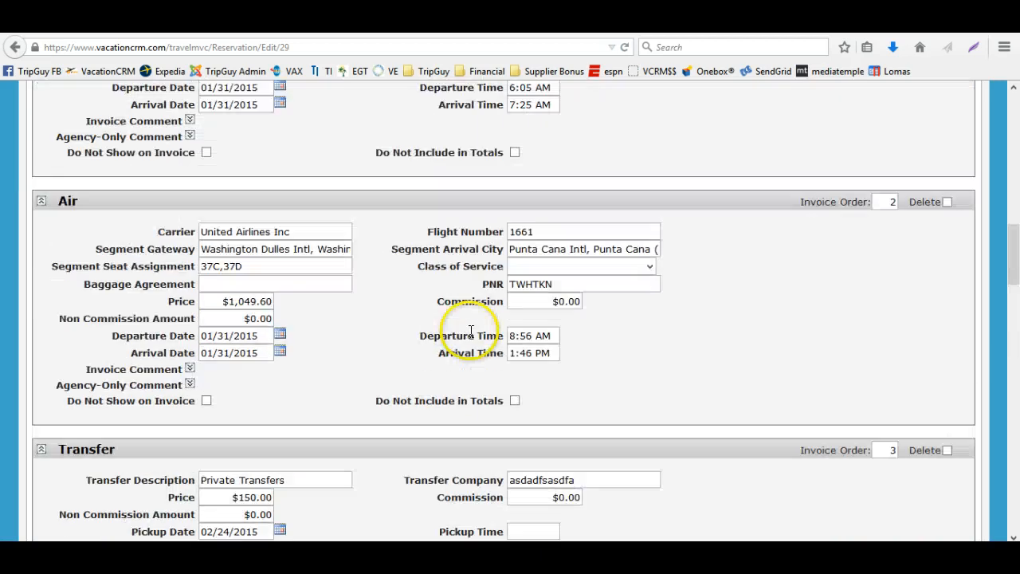
{"action": "scroll", "coordinate": [471, 332], "scroll_direction": "up", "scroll_amount": 1}
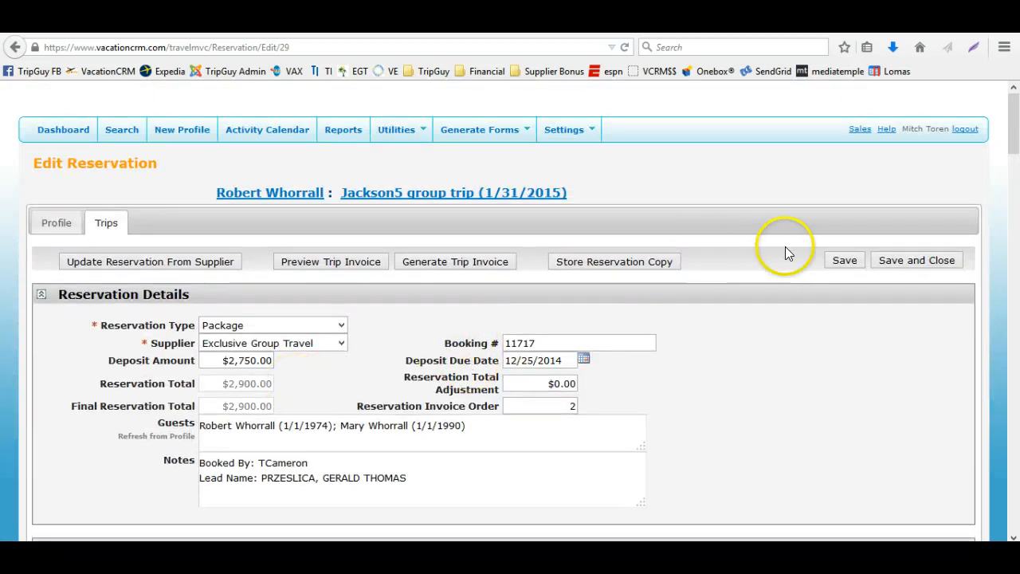
{"action": "left_click", "coordinate": [834, 261]}
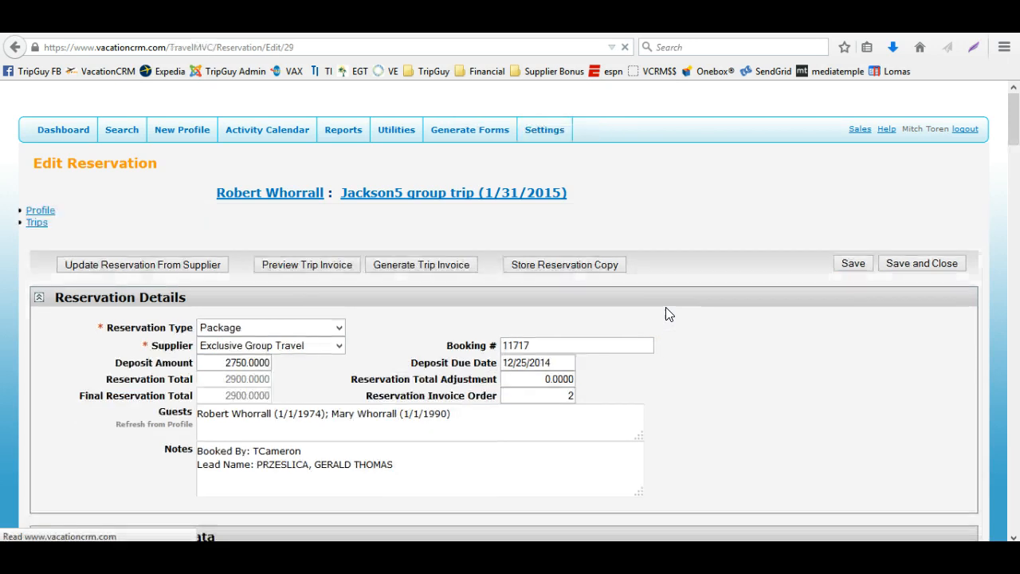
{"action": "scroll", "coordinate": [358, 423], "scroll_direction": "down", "scroll_amount": 3}
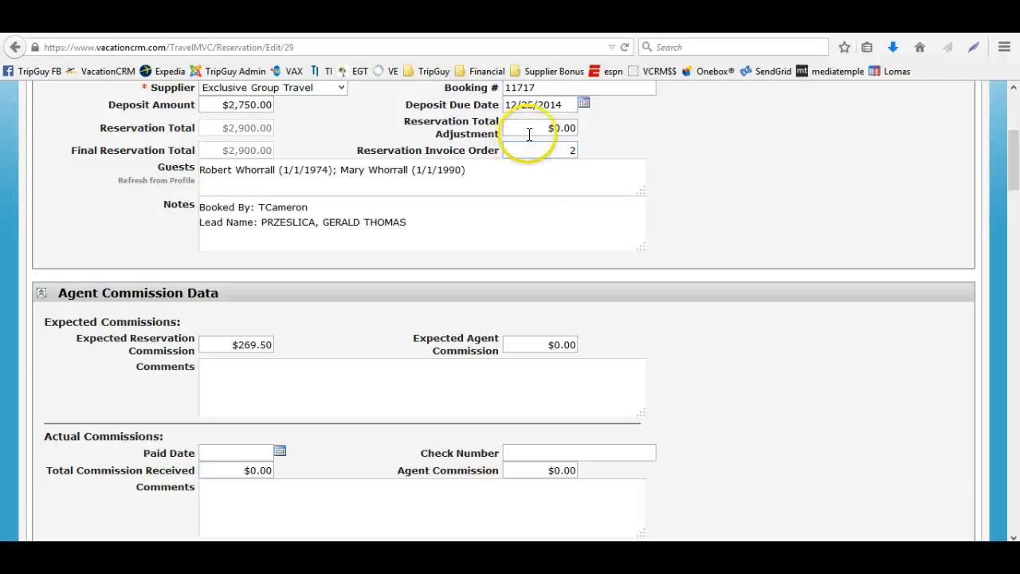
Set the Reservation Total Adjustment to 100 and save the reservation
{"action": "double_click", "coordinate": [569, 128]}
{"action": "scroll", "coordinate": [535, 320], "scroll_direction": "up", "scroll_amount": 2}
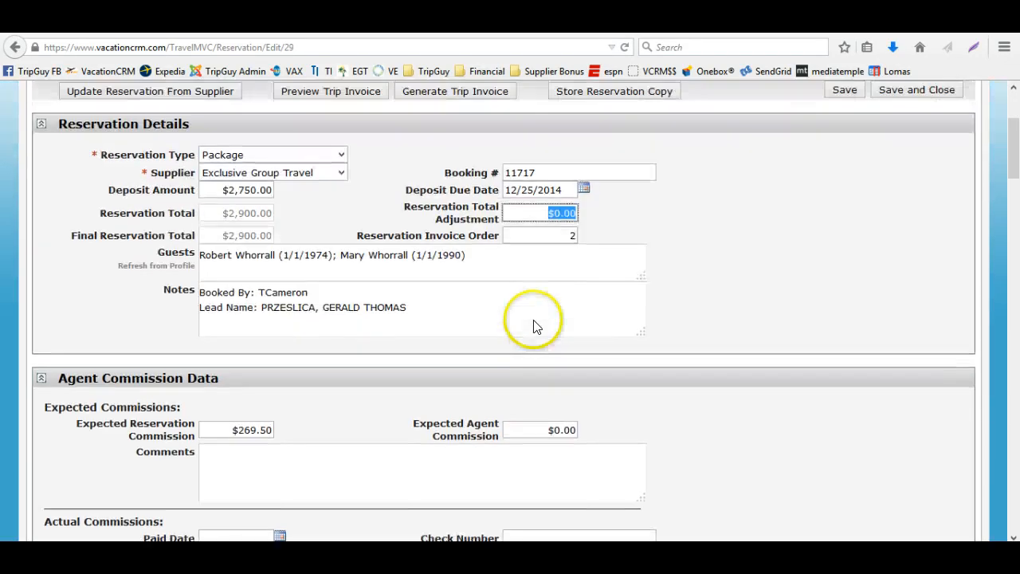
{"action": "type", "text": "100"}
{"action": "key", "text": "Tab"}
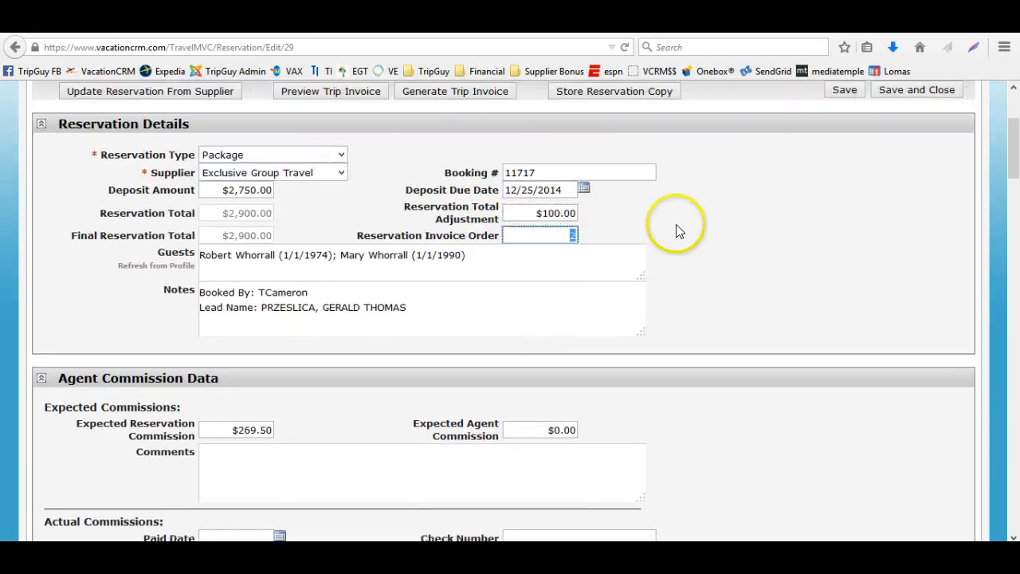
{"action": "left_click", "coordinate": [843, 94]}
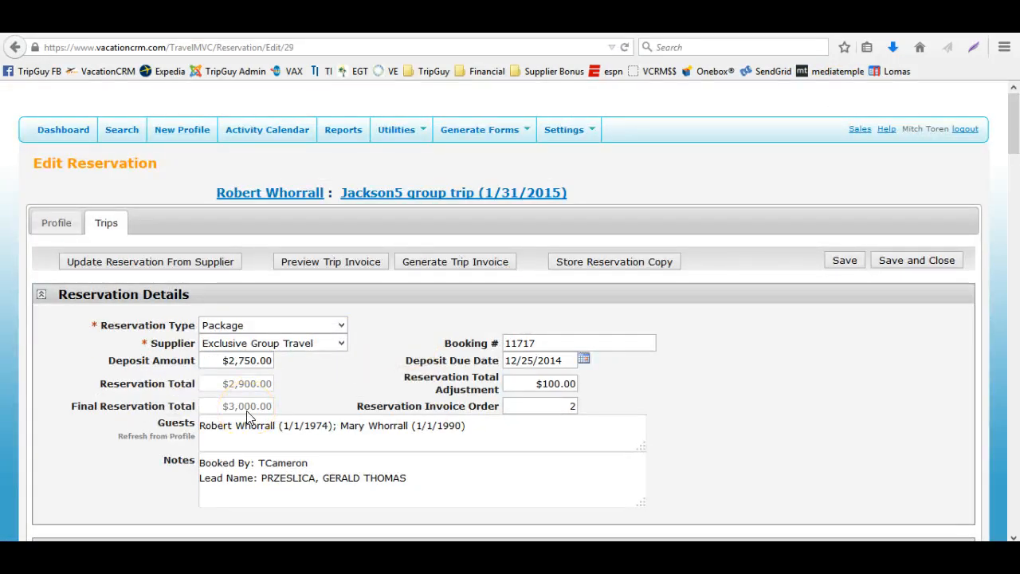
Generate the trip invoice and open it with Adobe Reader
{"action": "left_click", "coordinate": [440, 269]}
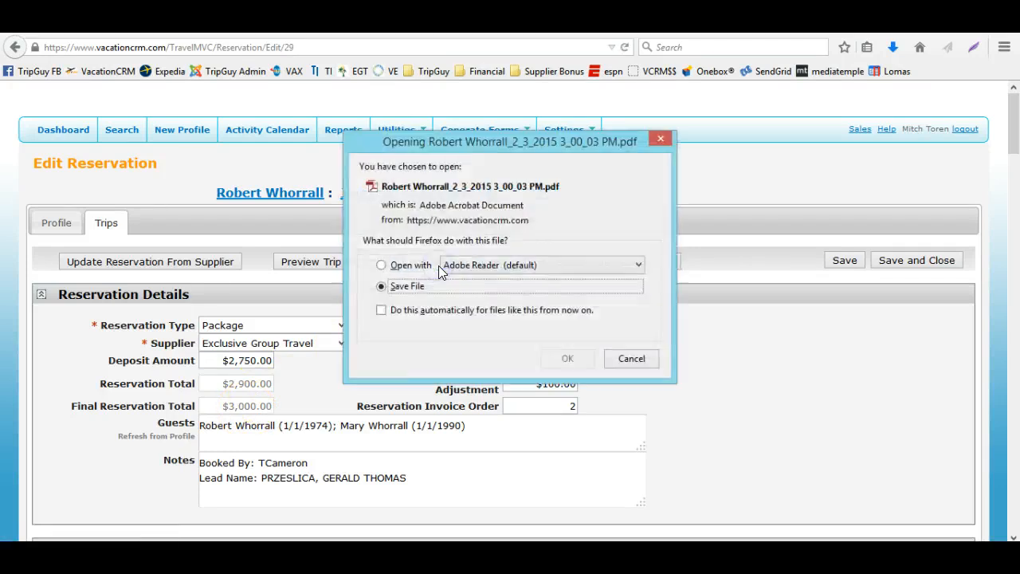
{"action": "left_click", "coordinate": [383, 263]}
{"action": "left_click", "coordinate": [564, 360]}
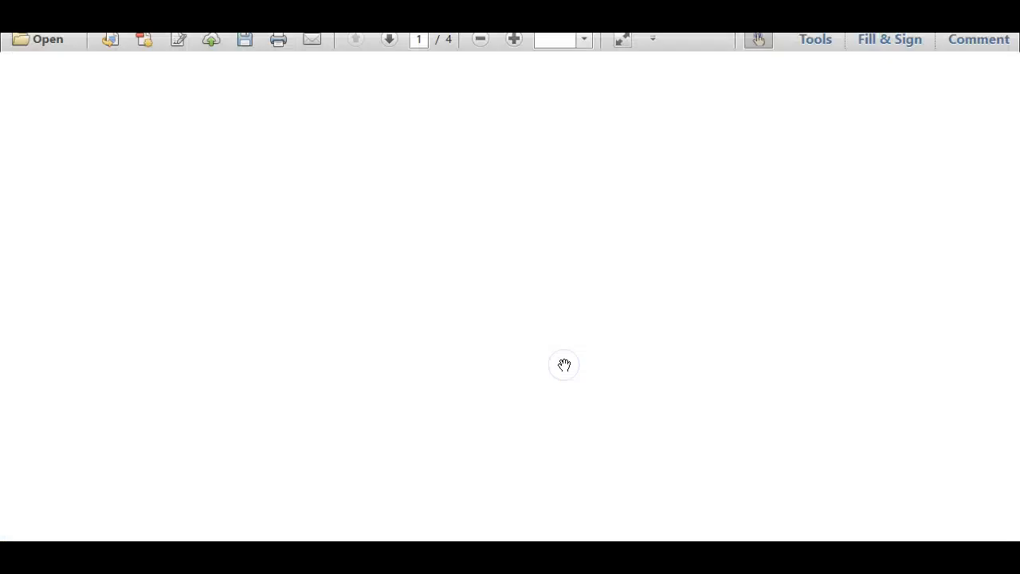
Review the reservation totals and trip components in the invoice, then close it without saving changes
{"action": "scroll", "coordinate": [566, 407], "scroll_direction": "down", "scroll_amount": 12}
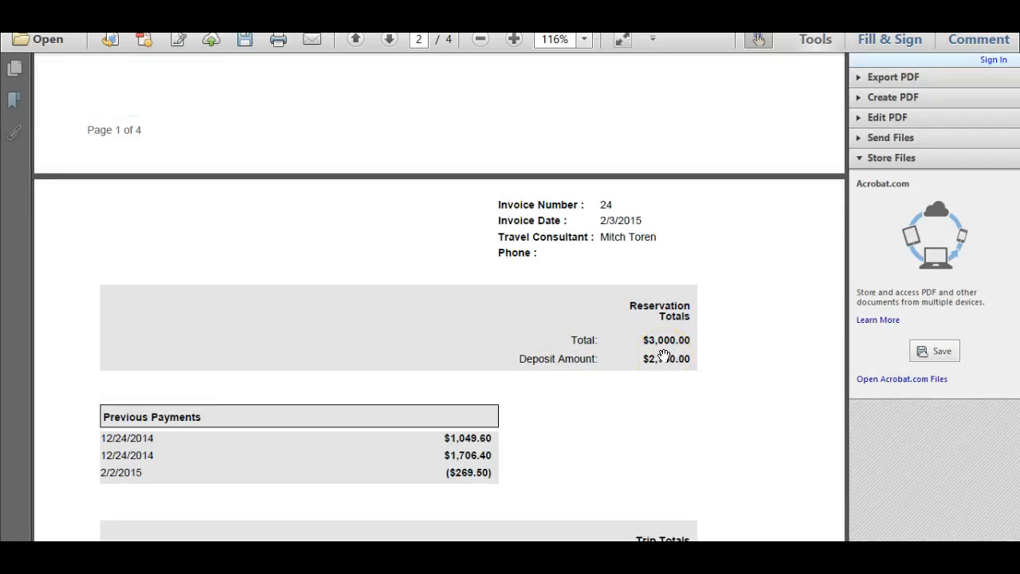
{"action": "left_click", "coordinate": [579, 374]}
{"action": "scroll", "coordinate": [578, 374], "scroll_direction": "up", "scroll_amount": 8}
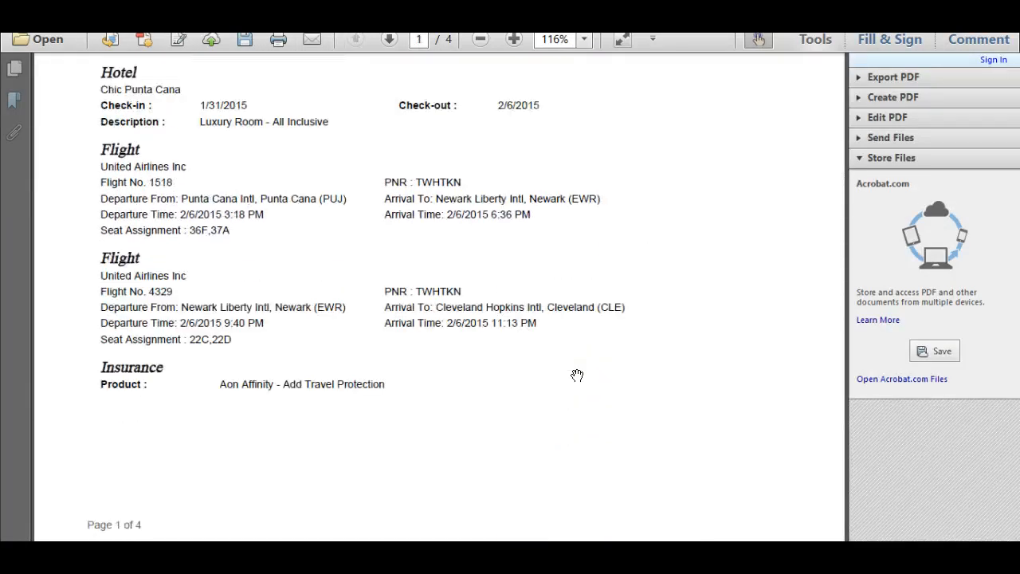
{"action": "left_click", "coordinate": [432, 222]}
{"action": "scroll", "coordinate": [275, 287], "scroll_direction": "up", "scroll_amount": 3}
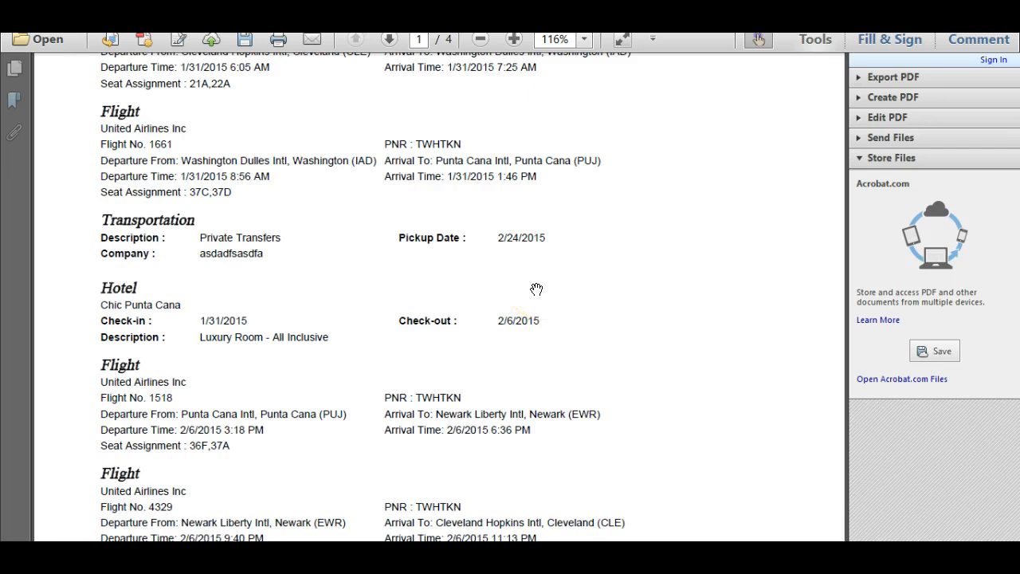
{"action": "scroll", "coordinate": [537, 290], "scroll_direction": "down", "scroll_amount": 10}
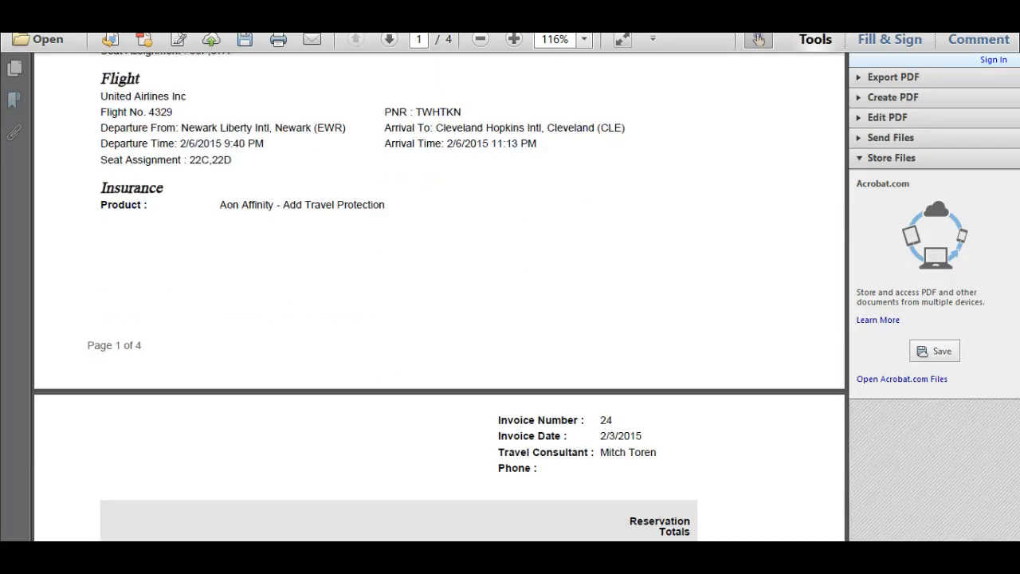
{"action": "left_click", "coordinate": [1002, 8]}
{"action": "left_click", "coordinate": [599, 306]}
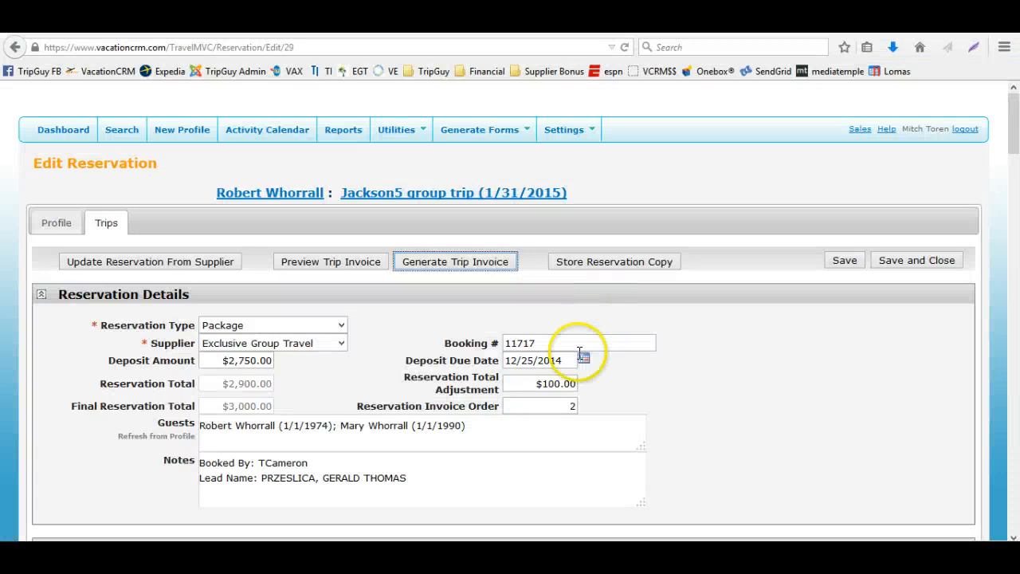
Replace the reservation notes with 'Added $100 service fee'
{"action": "scroll", "coordinate": [574, 362], "scroll_direction": "down", "scroll_amount": 3}
{"action": "scroll", "coordinate": [567, 370], "scroll_direction": "down", "scroll_amount": 1}
{"action": "scroll", "coordinate": [526, 335], "scroll_direction": "up", "scroll_amount": 3}
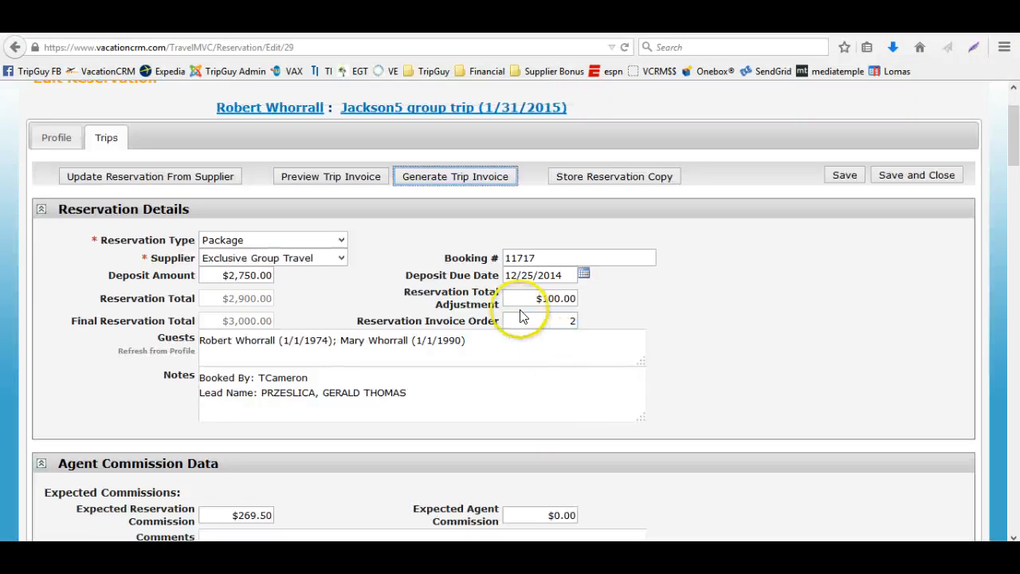
{"action": "left_click_drag", "start_coordinate": [534, 298], "coordinate": [599, 300]}
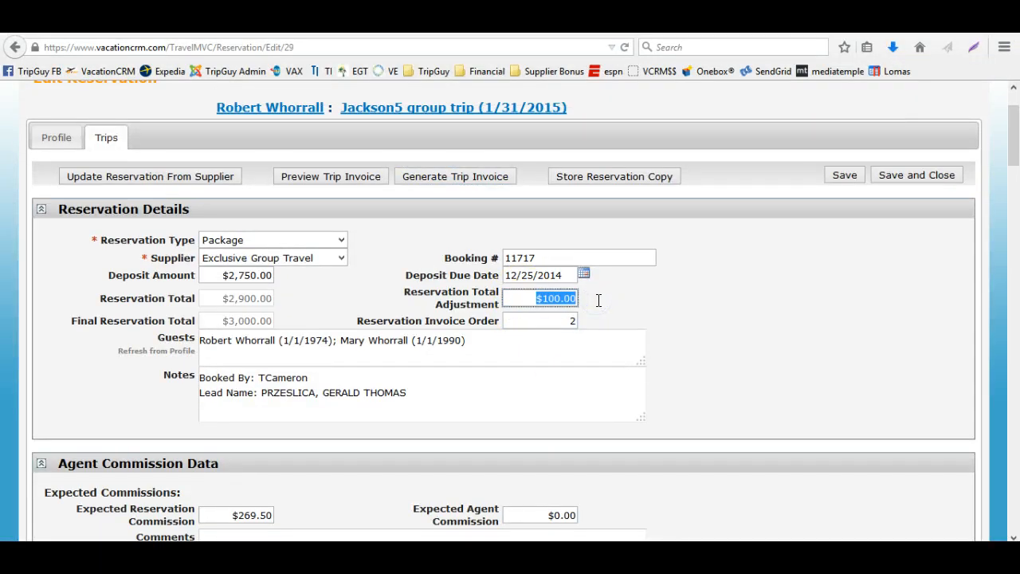
{"action": "left_click_drag", "start_coordinate": [439, 394], "coordinate": [194, 363]}
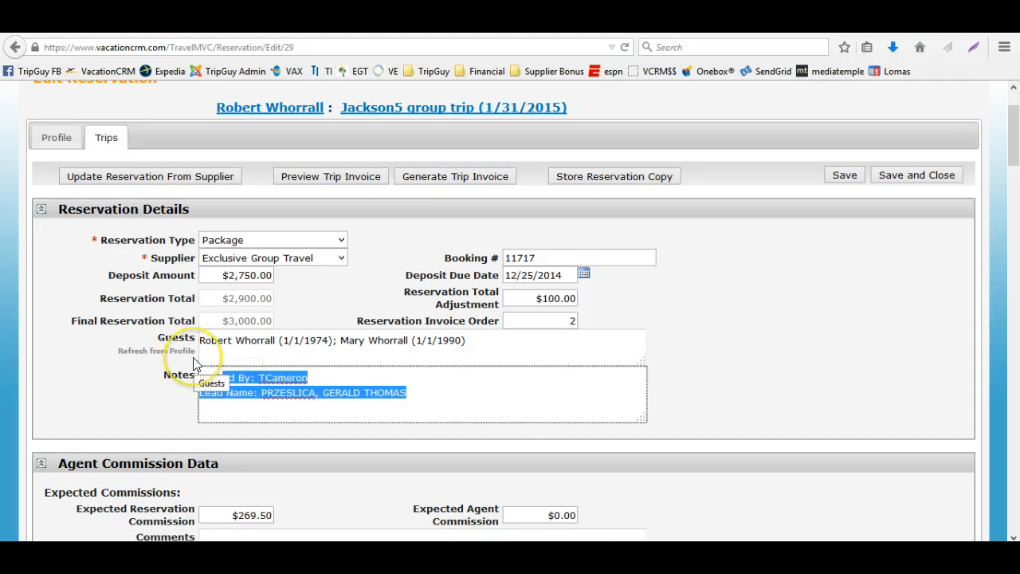
{"action": "left_click", "coordinate": [271, 389]}
{"action": "left_click", "coordinate": [399, 400]}
{"action": "key", "text": "ctrl+a"}
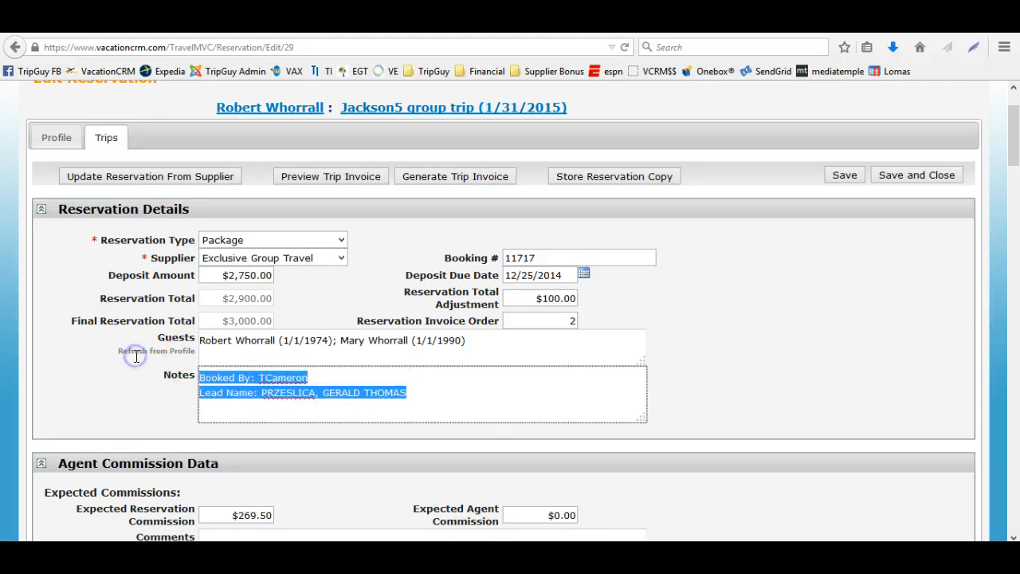
{"action": "type", "text": "Added $100 service fee"}
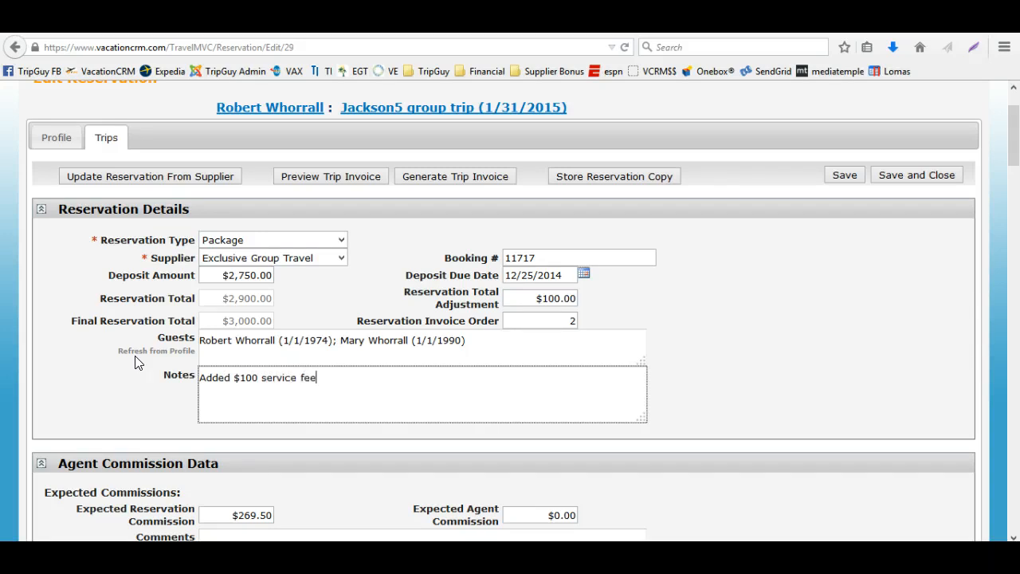
Set the Reservation Total Adjustment to -50
{"action": "left_click_drag", "start_coordinate": [537, 295], "coordinate": [592, 297]}
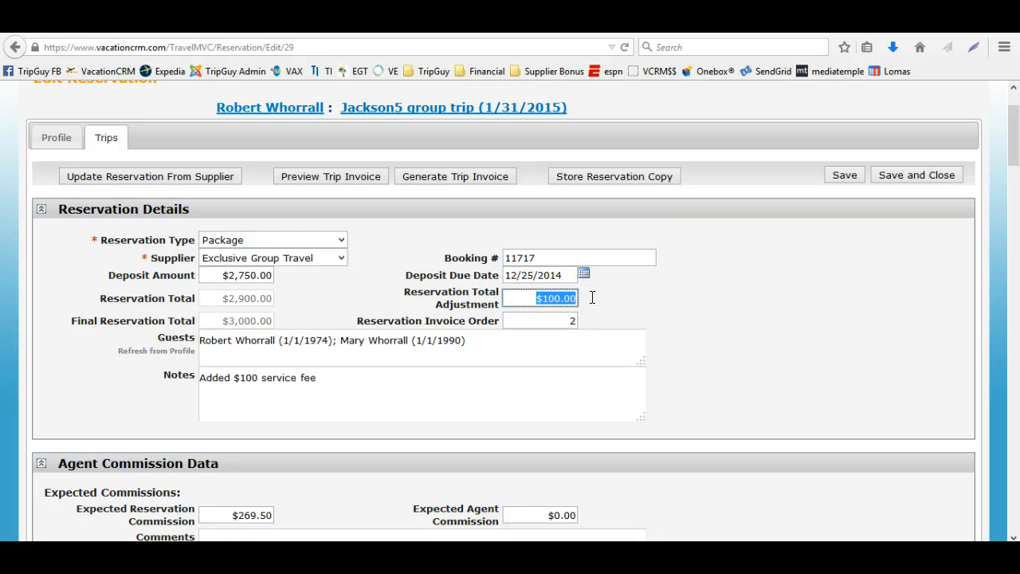
{"action": "left_click", "coordinate": [538, 298]}
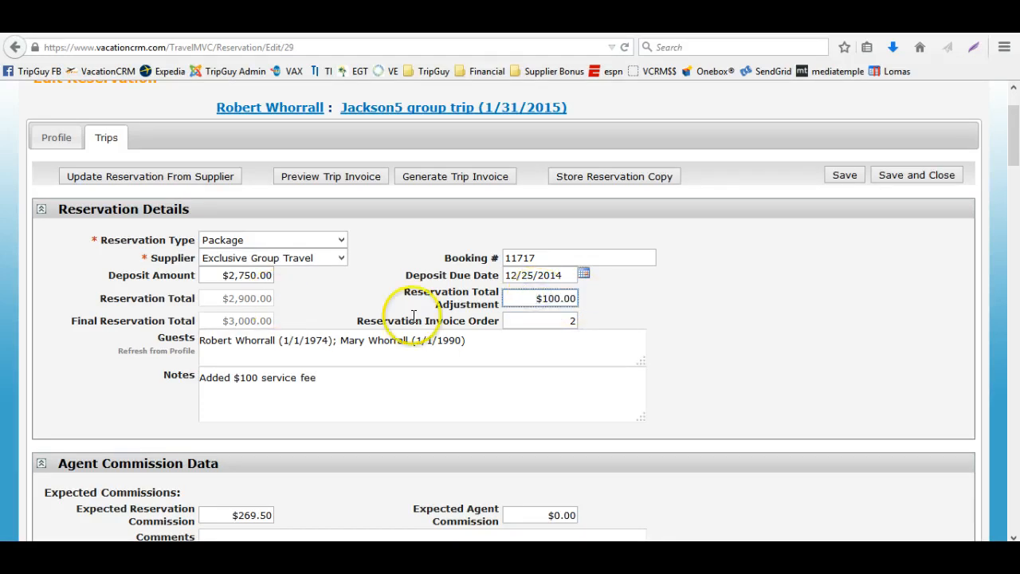
{"action": "left_click_drag", "start_coordinate": [535, 298], "coordinate": [592, 301]}
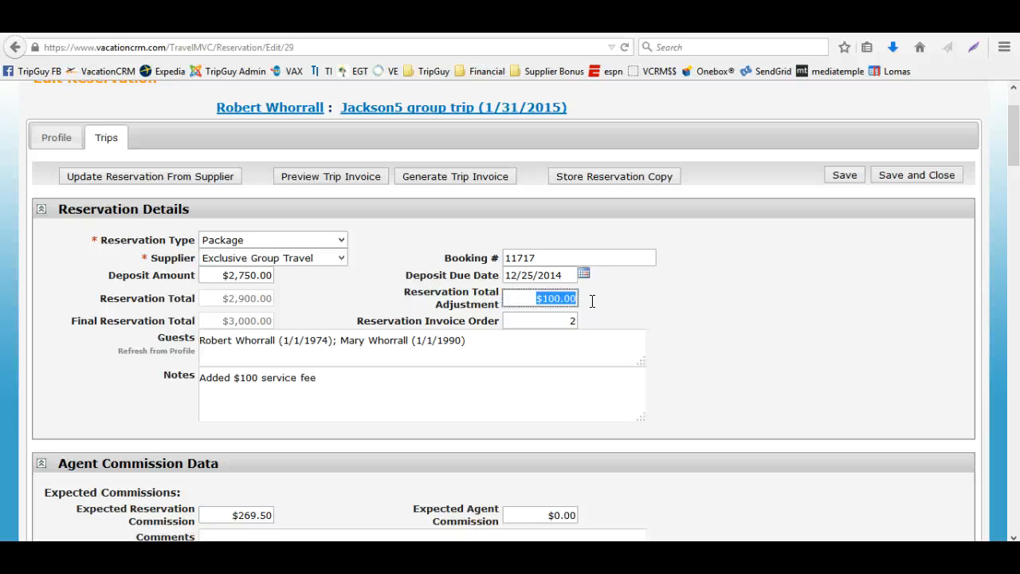
{"action": "type", "text": "-50"}
{"action": "key", "text": "Tab"}
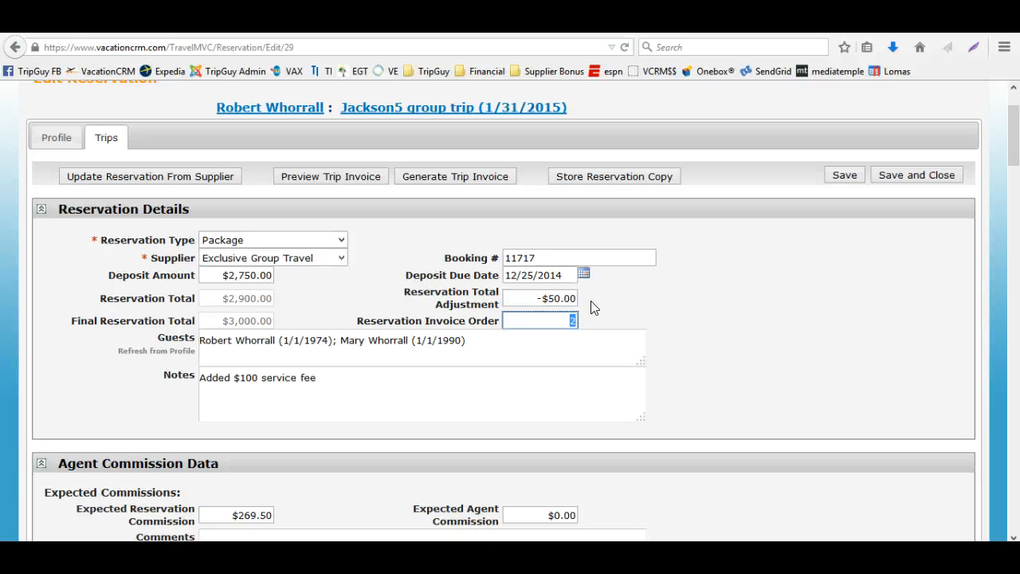
Replace the notes with 'Price match $50 vs Expedia' and save the reservation
{"action": "left_click_drag", "start_coordinate": [334, 378], "coordinate": [204, 377]}
{"action": "key", "text": "BackSpace"}
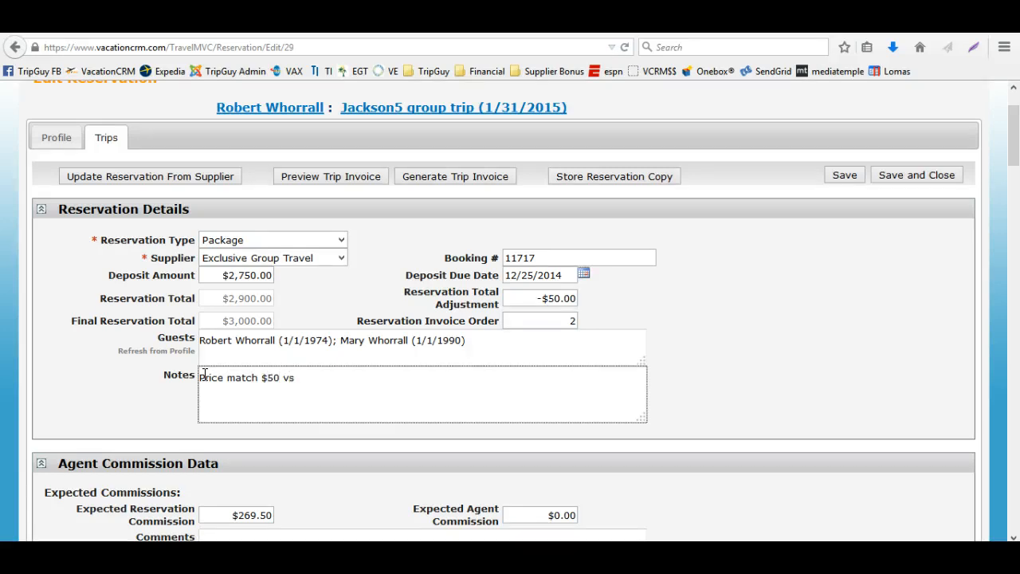
{"action": "left_click", "coordinate": [858, 177]}
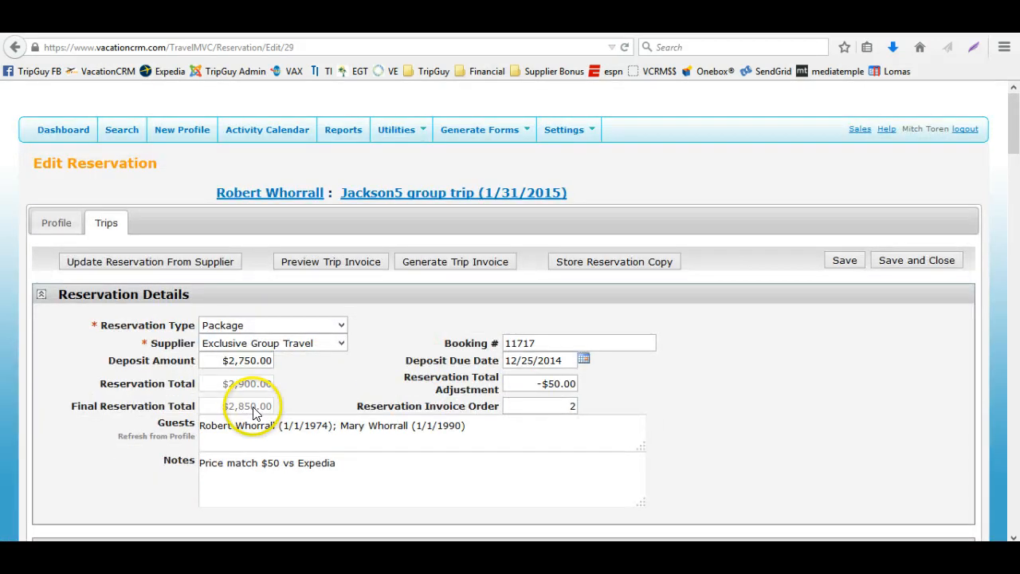
Generate the trip invoice, open it with Adobe Reader, and close it without saving changes
{"action": "left_click", "coordinate": [454, 261]}
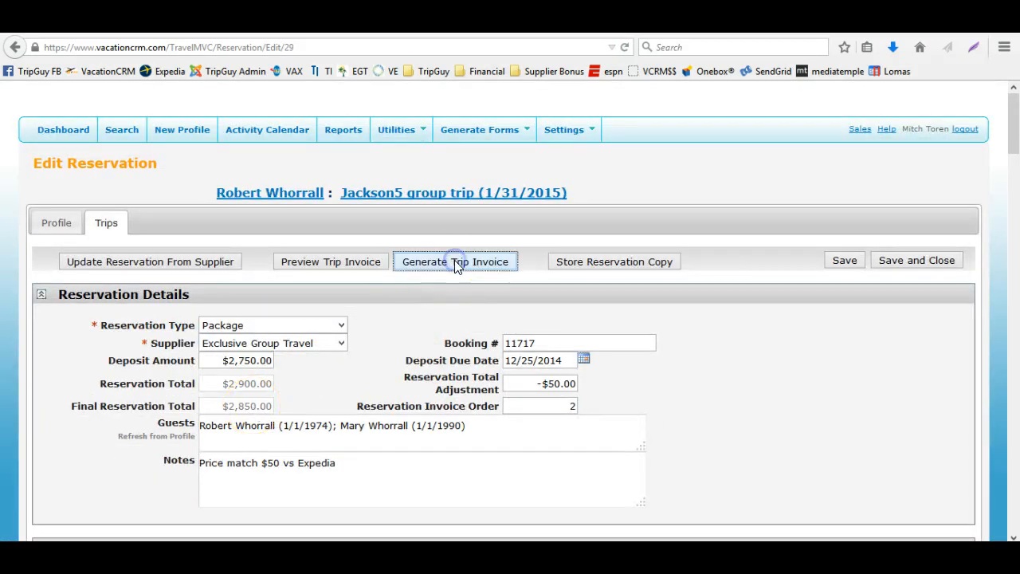
{"action": "left_click", "coordinate": [386, 266]}
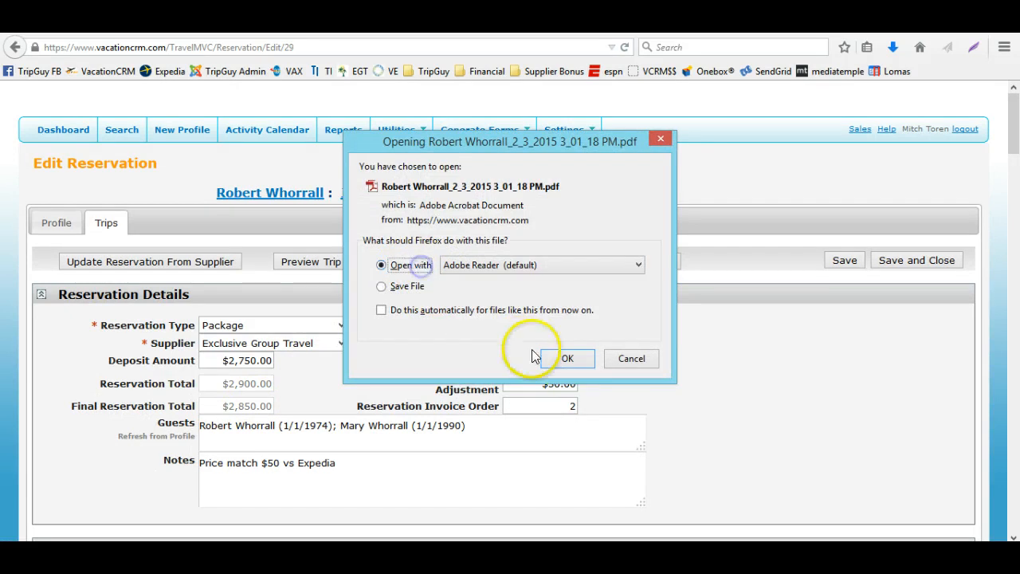
{"action": "left_click", "coordinate": [568, 359]}
{"action": "scroll", "coordinate": [570, 365], "scroll_direction": "down", "scroll_amount": 15}
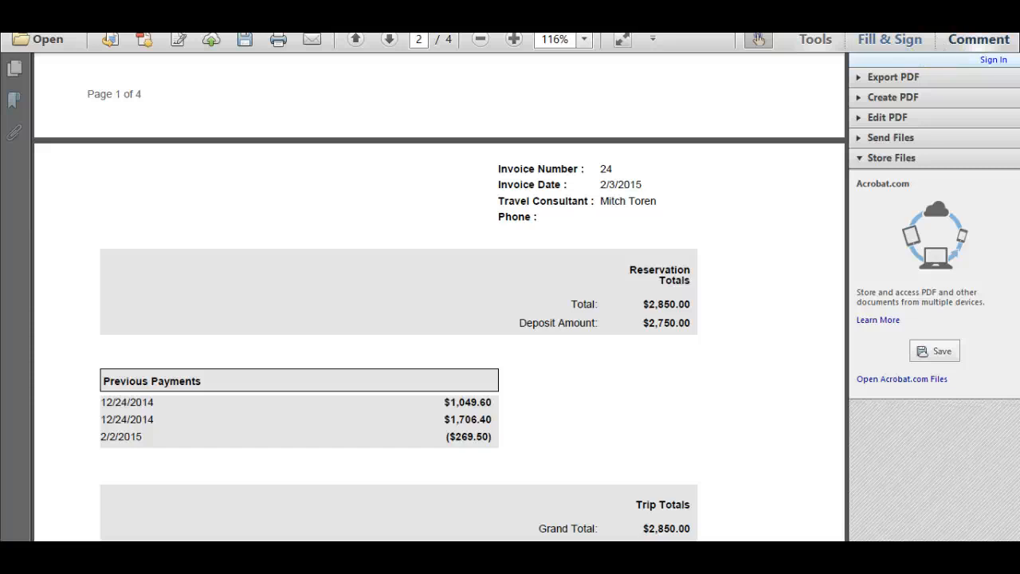
{"action": "key", "text": "ctrl+w"}
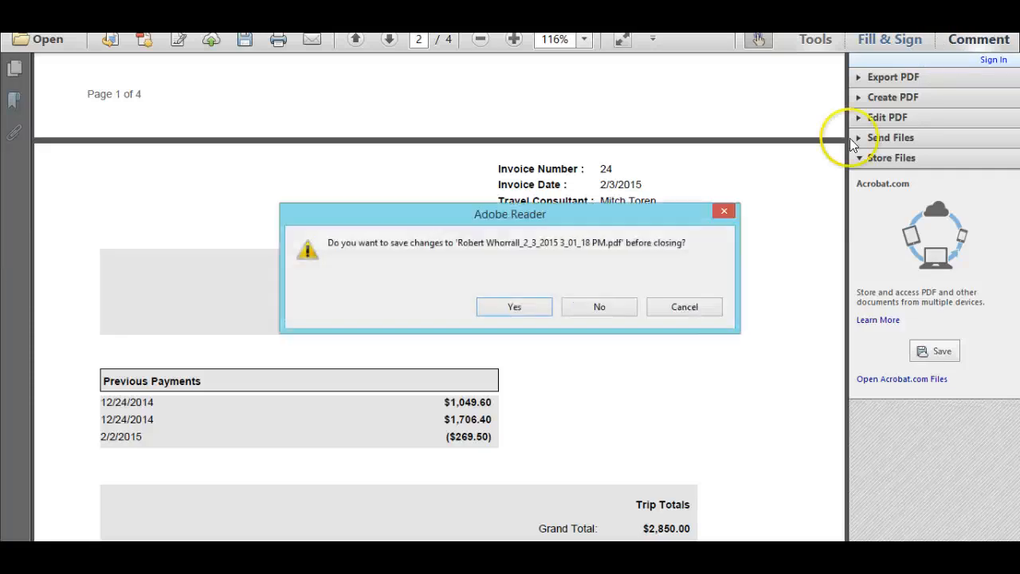
{"action": "left_click", "coordinate": [612, 302]}
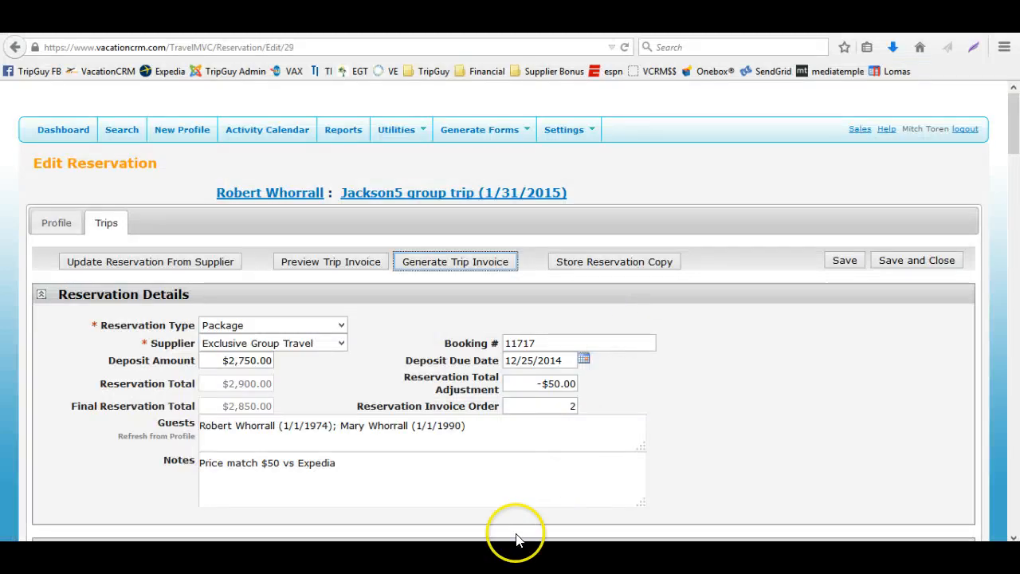
{"action": "left_click", "coordinate": [535, 370]}
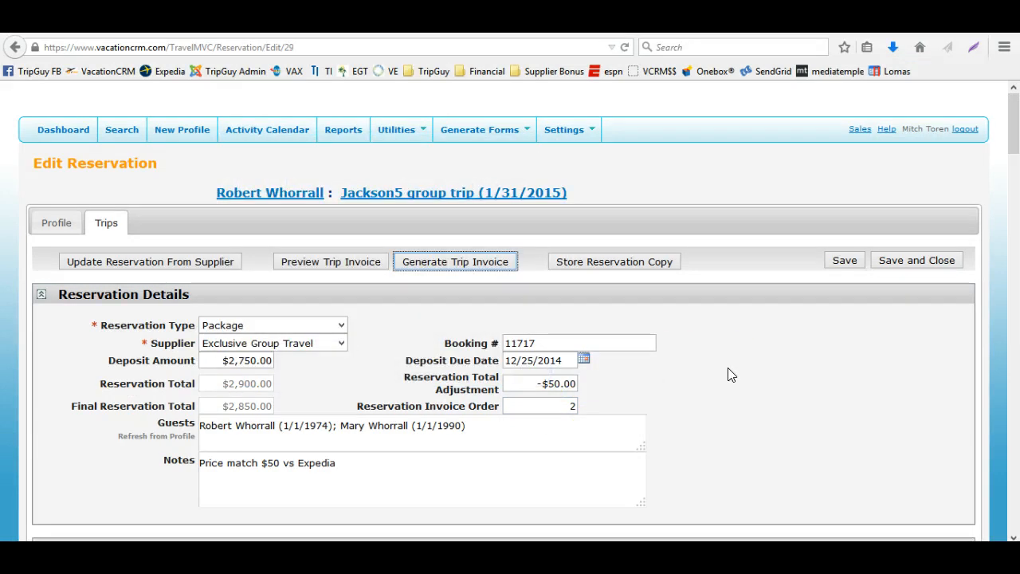
{"action": "scroll", "coordinate": [732, 374], "scroll_direction": "down", "scroll_amount": 4}
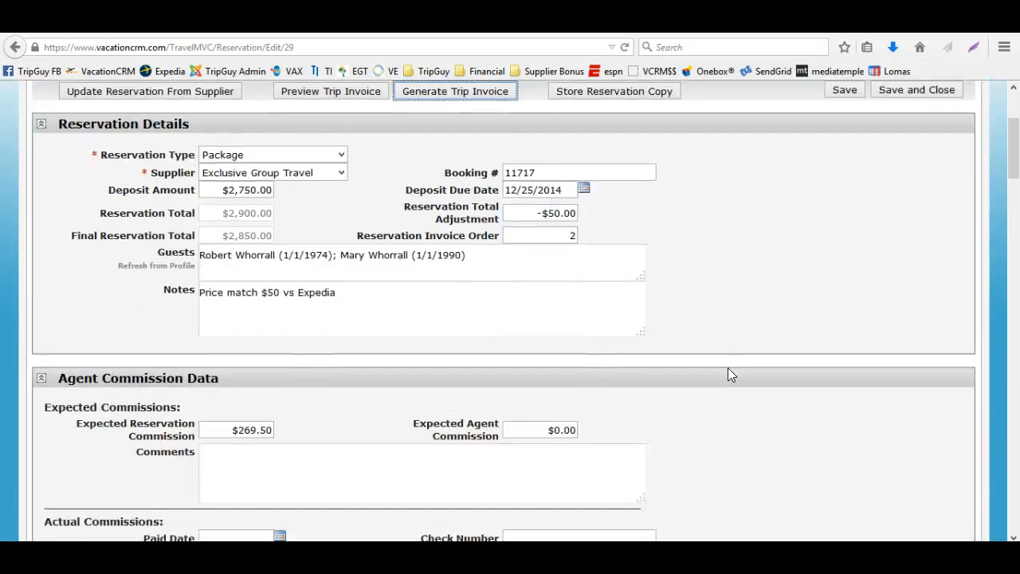
{"action": "scroll", "coordinate": [727, 368], "scroll_direction": "up", "scroll_amount": 4}
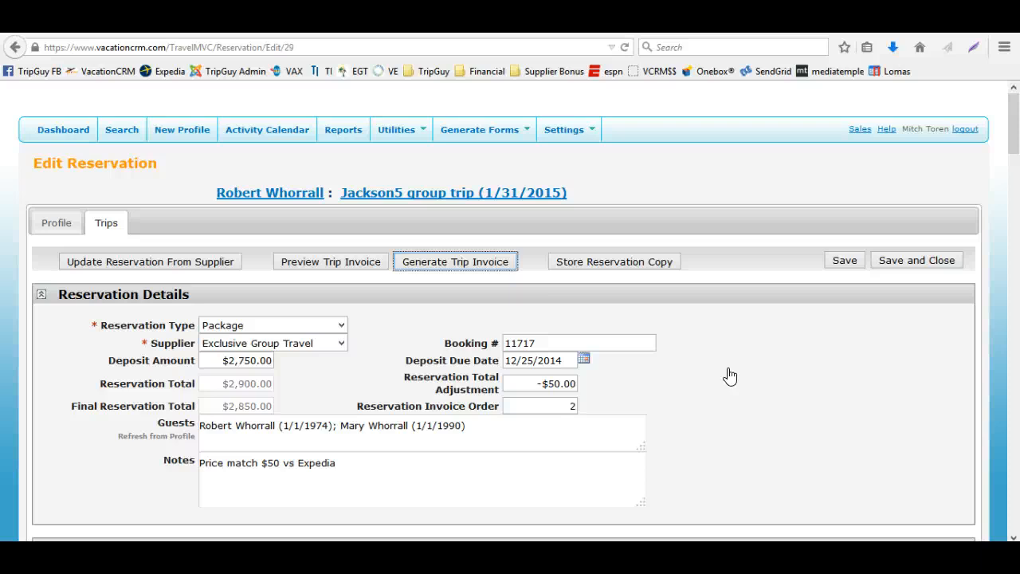
Store a copy of the reservation, then save and close it
{"action": "left_click", "coordinate": [626, 265]}
{"action": "left_click", "coordinate": [549, 282]}
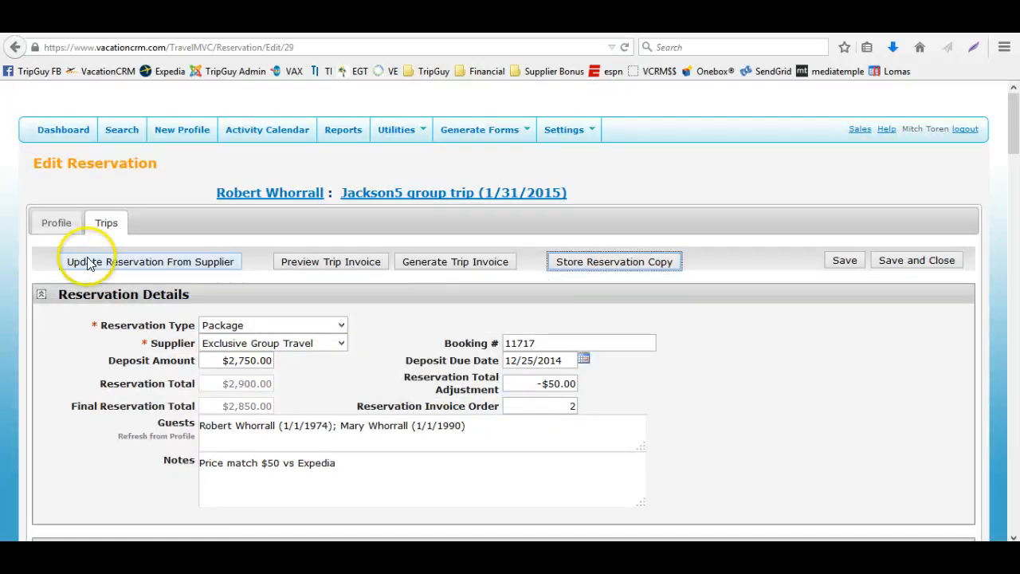
{"action": "left_click", "coordinate": [898, 263]}
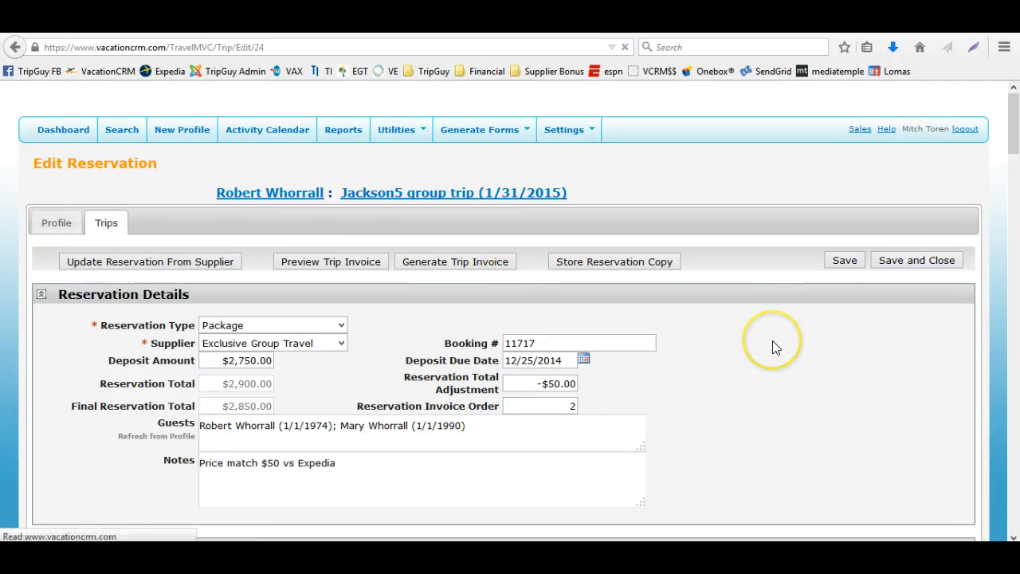
Review the paste reservation options in the trip's reservations section
{"action": "scroll", "coordinate": [771, 344], "scroll_direction": "down", "scroll_amount": 6}
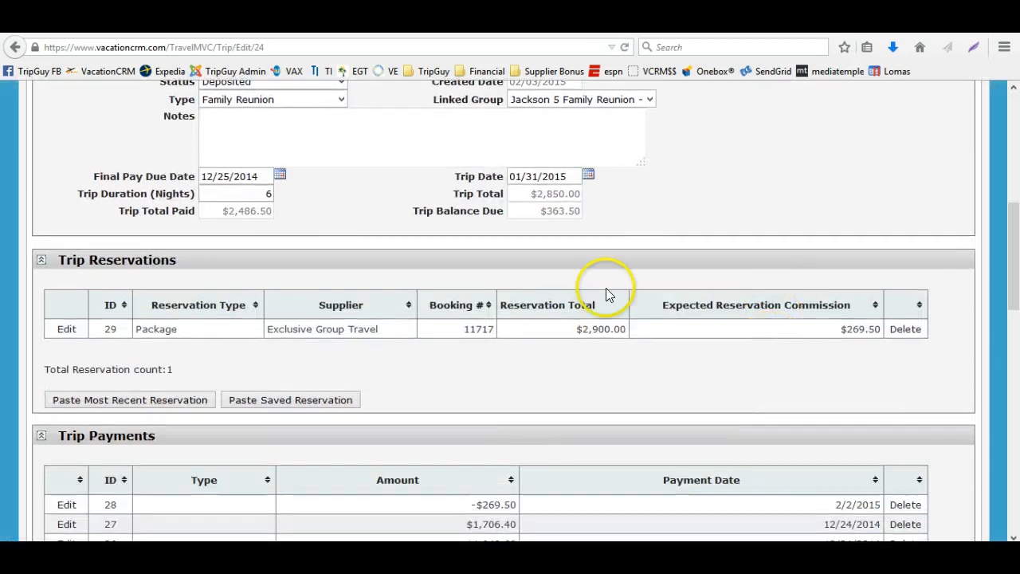
{"action": "left_click", "coordinate": [131, 402]}
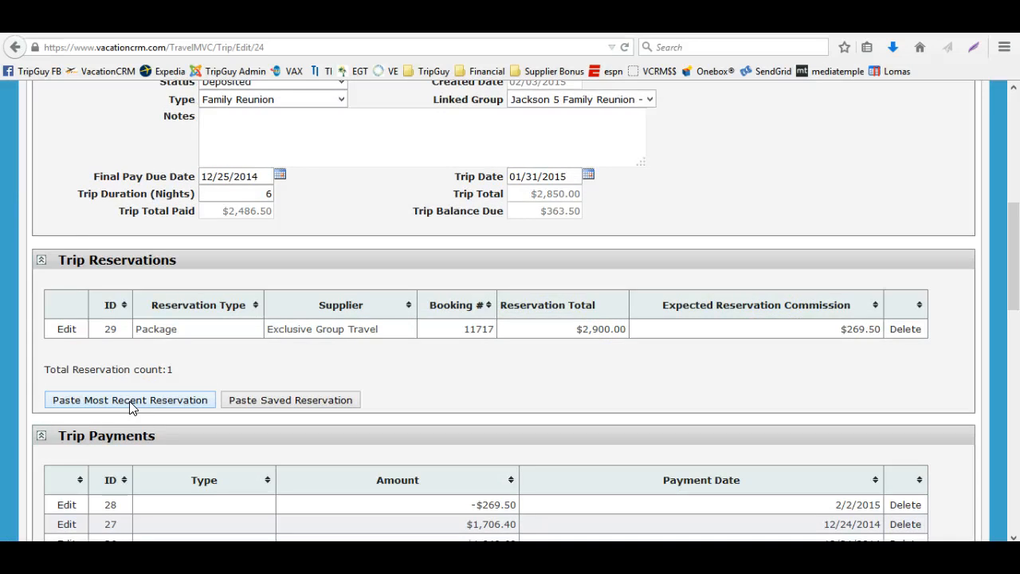
{"action": "left_click", "coordinate": [178, 400]}
{"action": "left_click", "coordinate": [259, 398]}
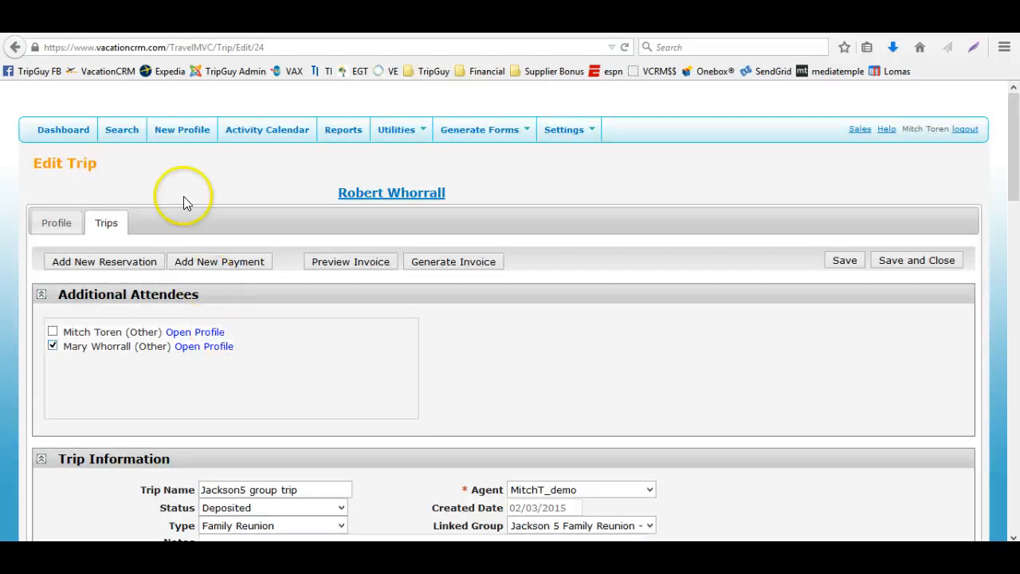
Search client profiles by last name and open the agent's own profile
{"action": "left_click", "coordinate": [134, 131]}
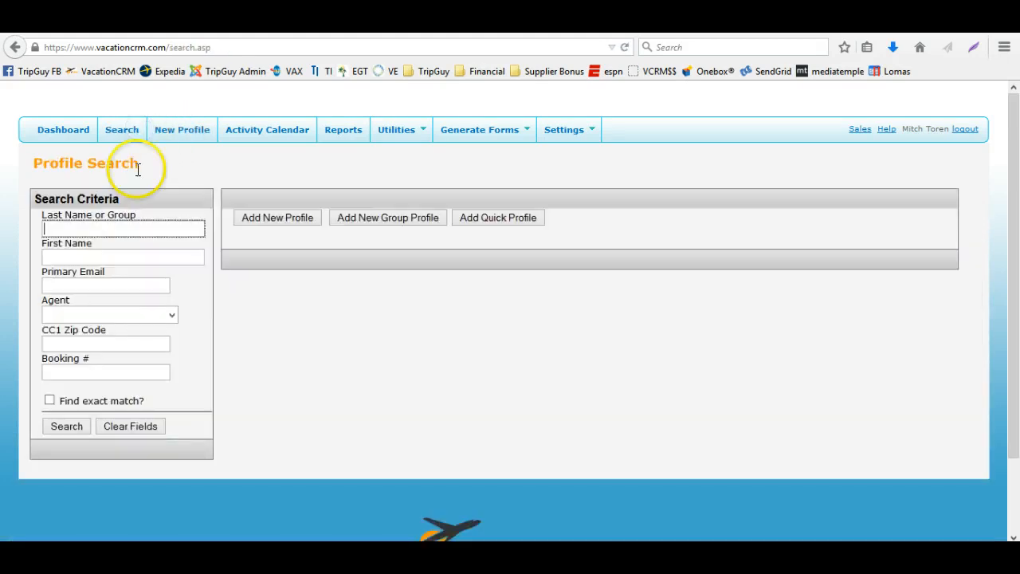
{"action": "key", "text": "Return"}
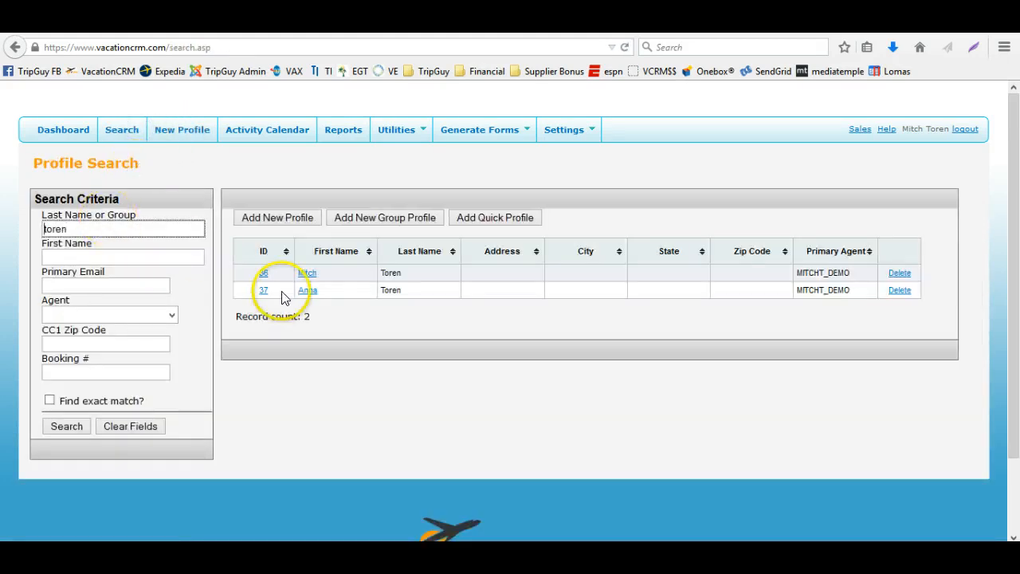
{"action": "left_click", "coordinate": [263, 273]}
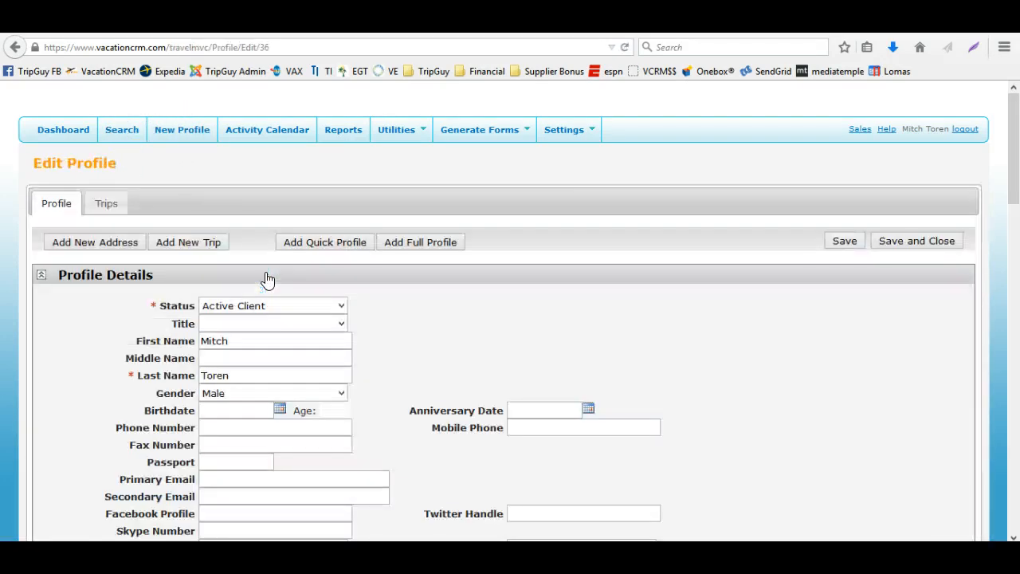
Add a new trip with the spouse as additional attendee, name it after the travel companion, and save it
{"action": "left_click", "coordinate": [107, 201]}
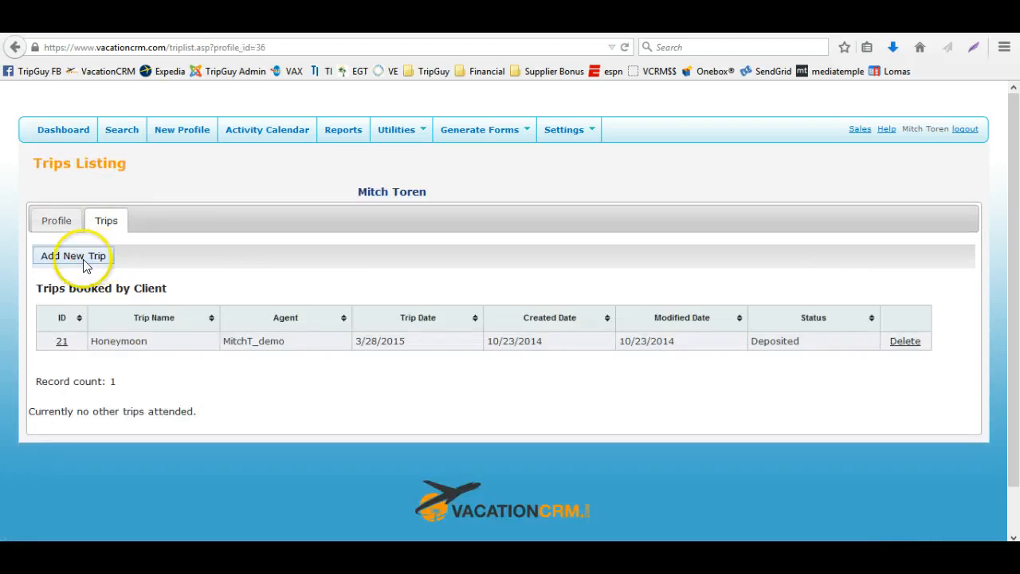
{"action": "left_click", "coordinate": [83, 259]}
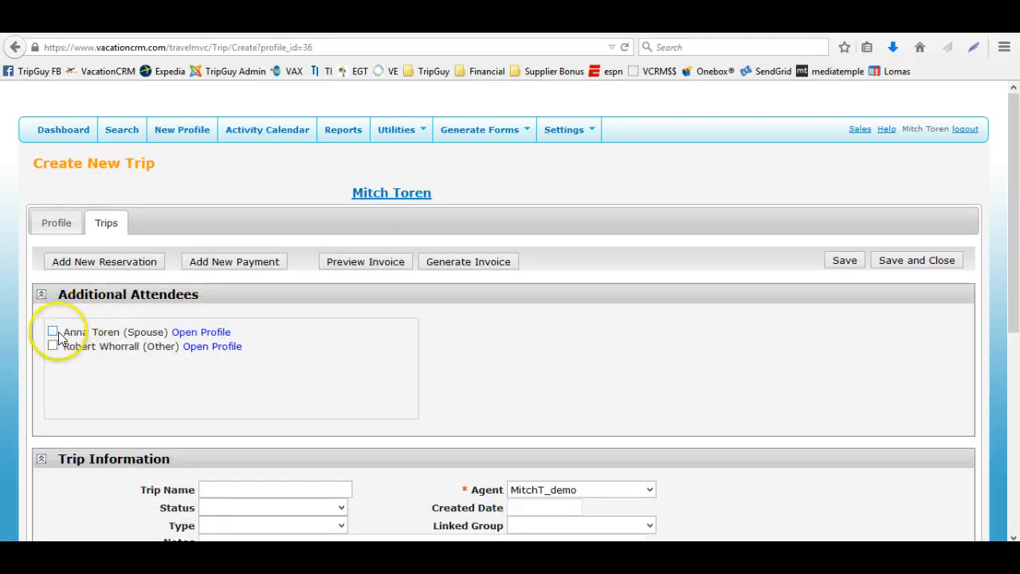
{"action": "left_click", "coordinate": [52, 331]}
{"action": "left_click", "coordinate": [210, 490]}
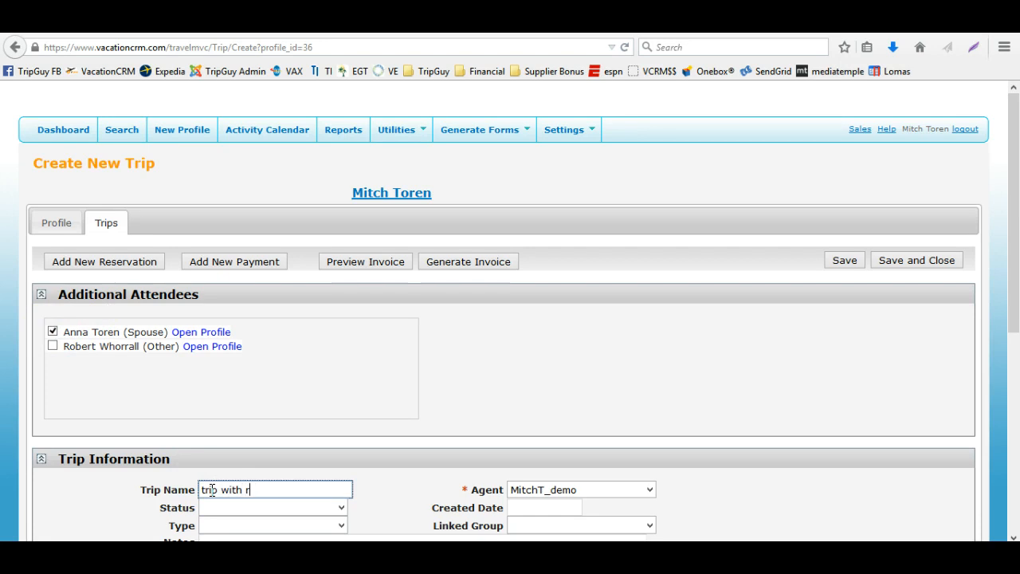
{"action": "type", "text": "trip with robert"}
{"action": "key", "text": "Tab"}
{"action": "left_click", "coordinate": [844, 260]}
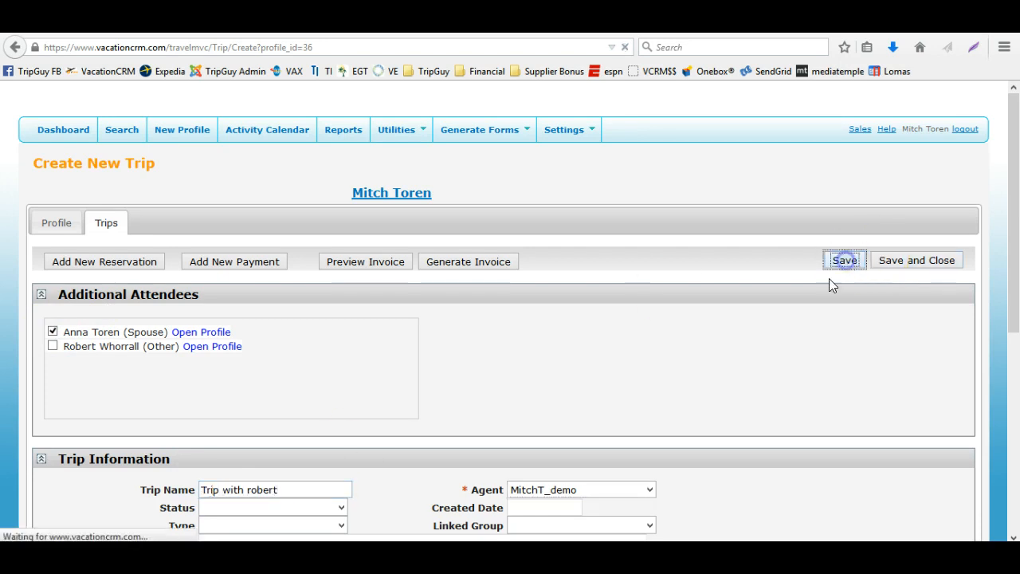
Paste the saved reservation copy into the new trip
{"action": "scroll", "coordinate": [769, 332], "scroll_direction": "down", "scroll_amount": 5}
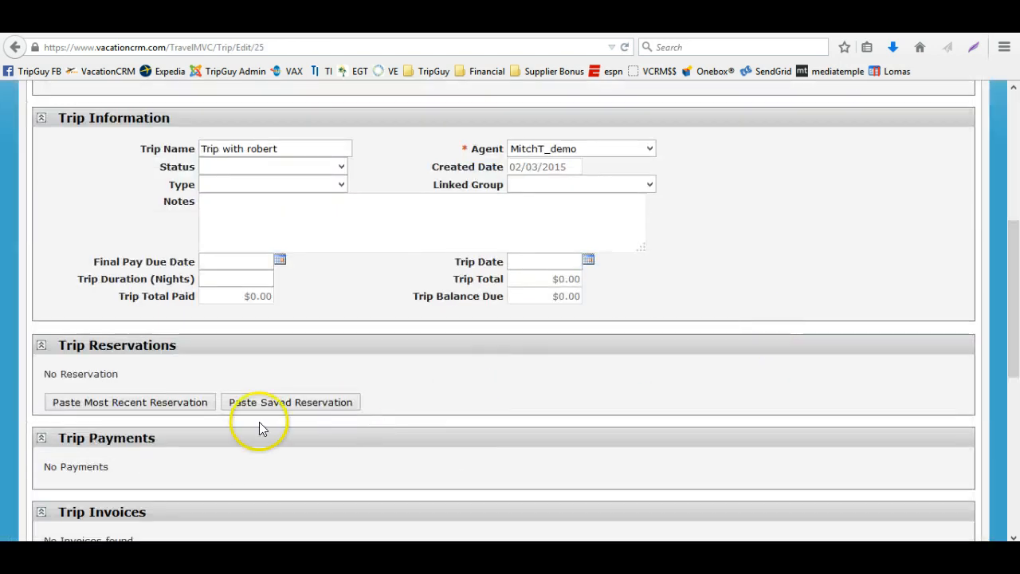
{"action": "left_click", "coordinate": [299, 410]}
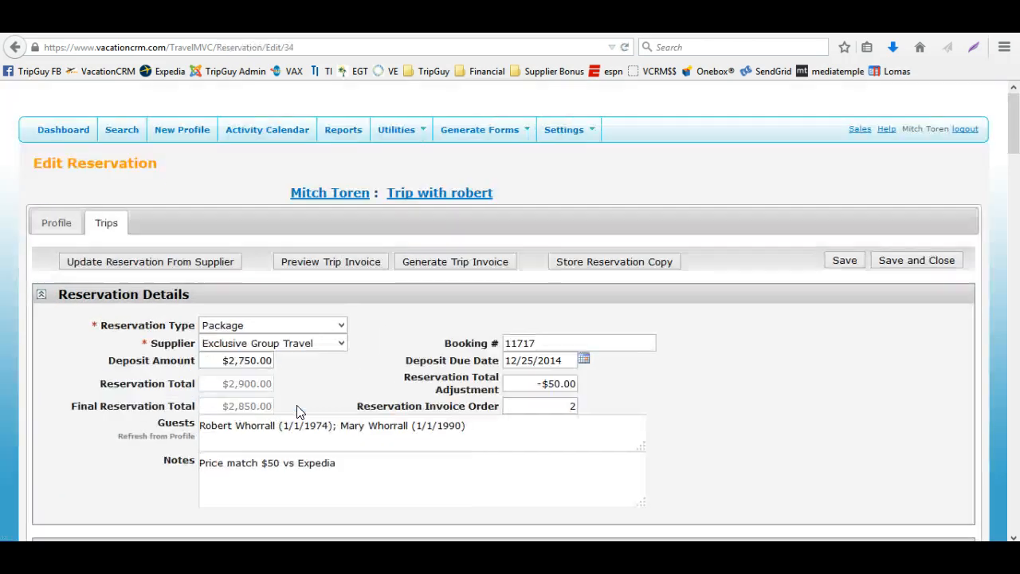
Refresh the reservation's guest list from the client profile
{"action": "scroll", "coordinate": [298, 406], "scroll_direction": "down", "scroll_amount": 4}
{"action": "scroll", "coordinate": [298, 405], "scroll_direction": "up", "scroll_amount": 3}
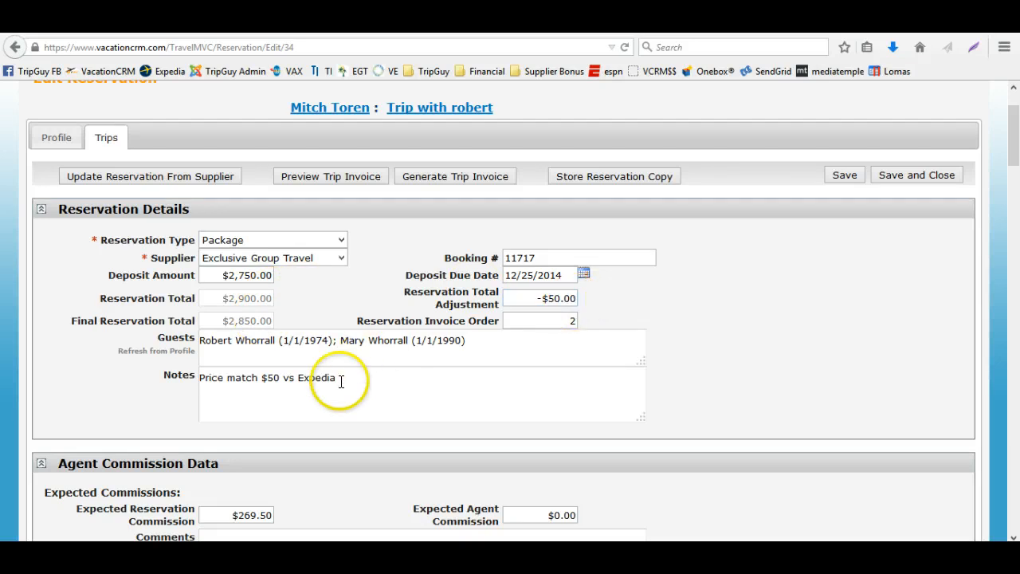
{"action": "left_click_drag", "start_coordinate": [503, 346], "coordinate": [123, 334]}
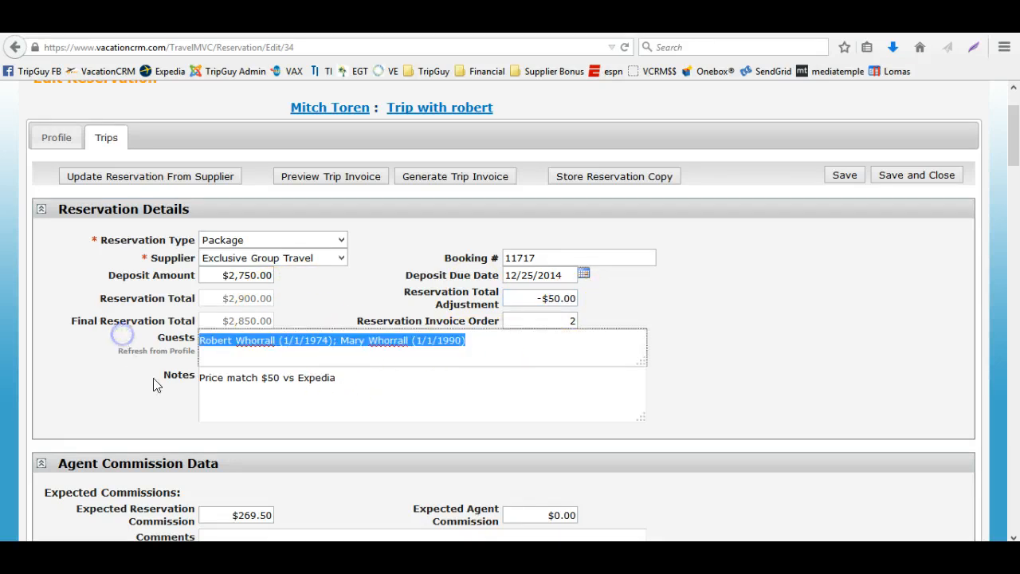
{"action": "left_click", "coordinate": [156, 350]}
{"action": "left_click", "coordinate": [570, 292]}
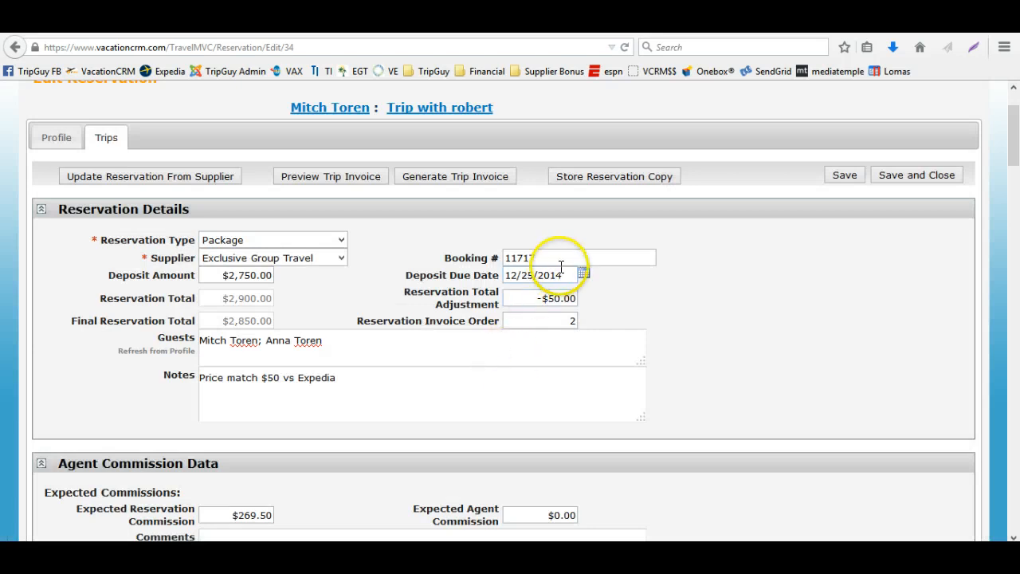
Set the reservation's booking number to 11718, then save and close the reservation
{"action": "left_click", "coordinate": [485, 257]}
{"action": "left_click_drag", "start_coordinate": [527, 258], "coordinate": [541, 259]}
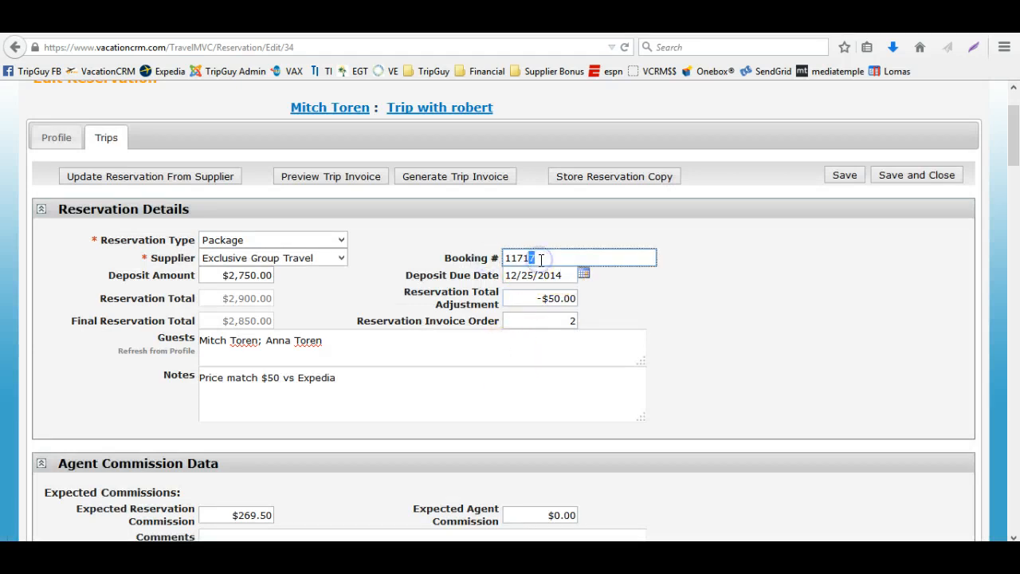
{"action": "type", "text": "8"}
{"action": "key", "text": "Tab"}
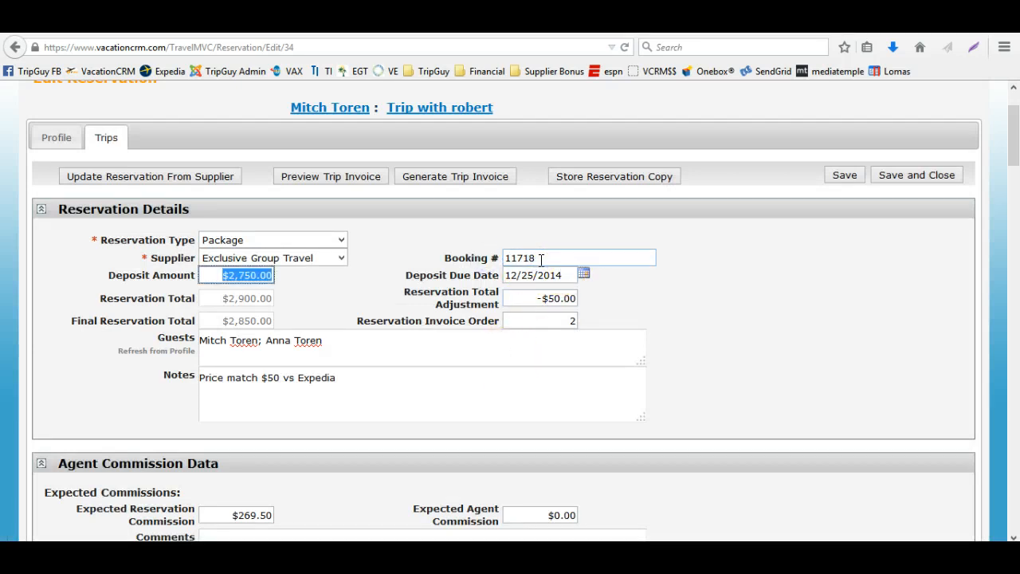
{"action": "scroll", "coordinate": [440, 372], "scroll_direction": "down", "scroll_amount": 4}
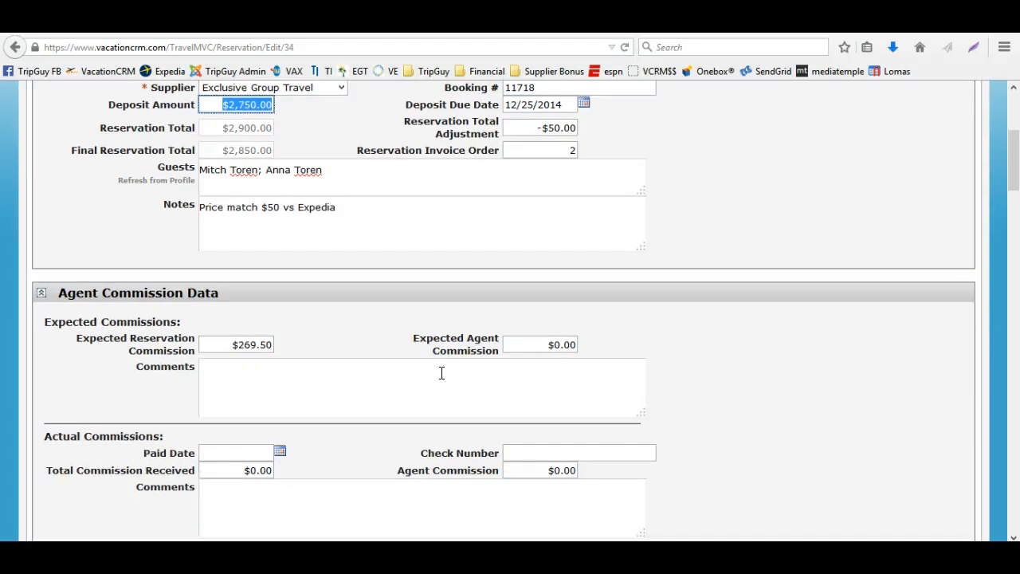
{"action": "scroll", "coordinate": [441, 373], "scroll_direction": "up", "scroll_amount": 4}
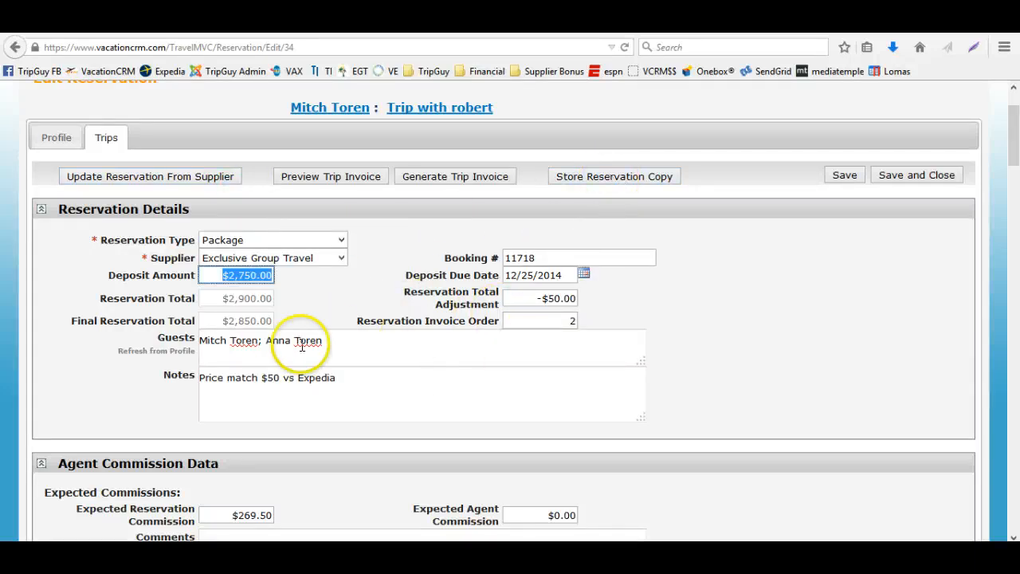
{"action": "scroll", "coordinate": [301, 440], "scroll_direction": "down", "scroll_amount": 10}
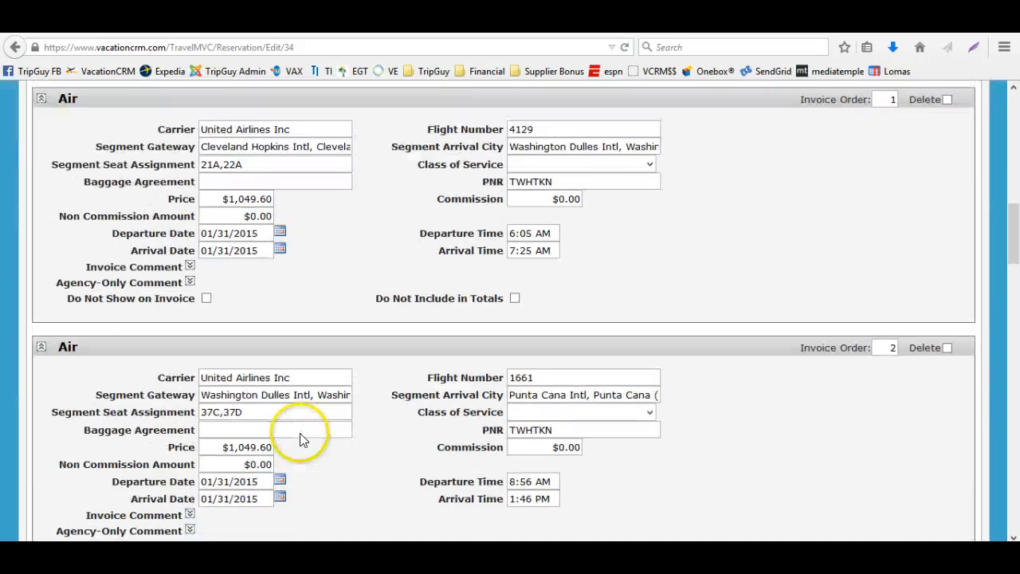
{"action": "scroll", "coordinate": [335, 470], "scroll_direction": "down", "scroll_amount": 3}
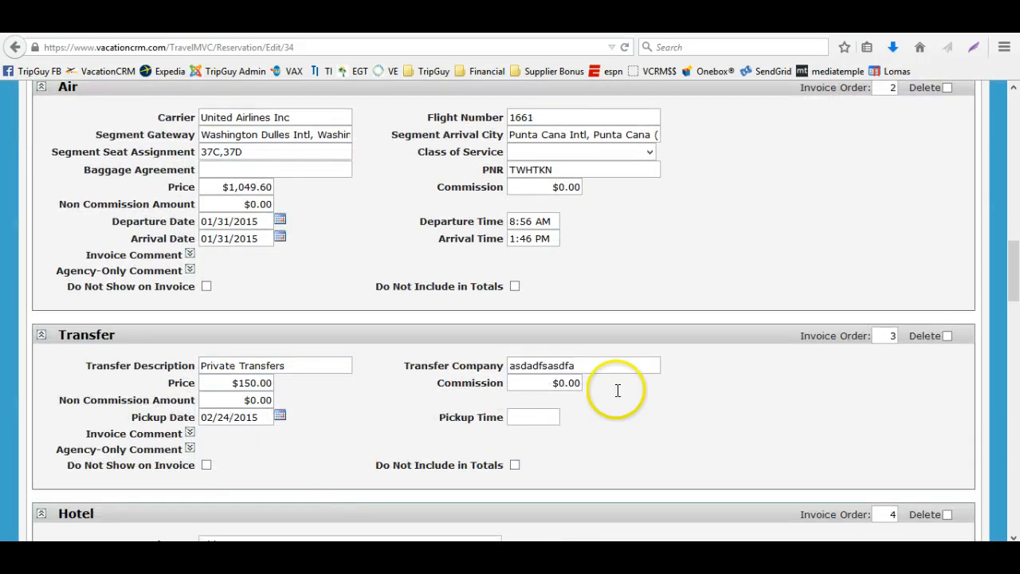
{"action": "scroll", "coordinate": [614, 389], "scroll_direction": "up", "scroll_amount": 13}
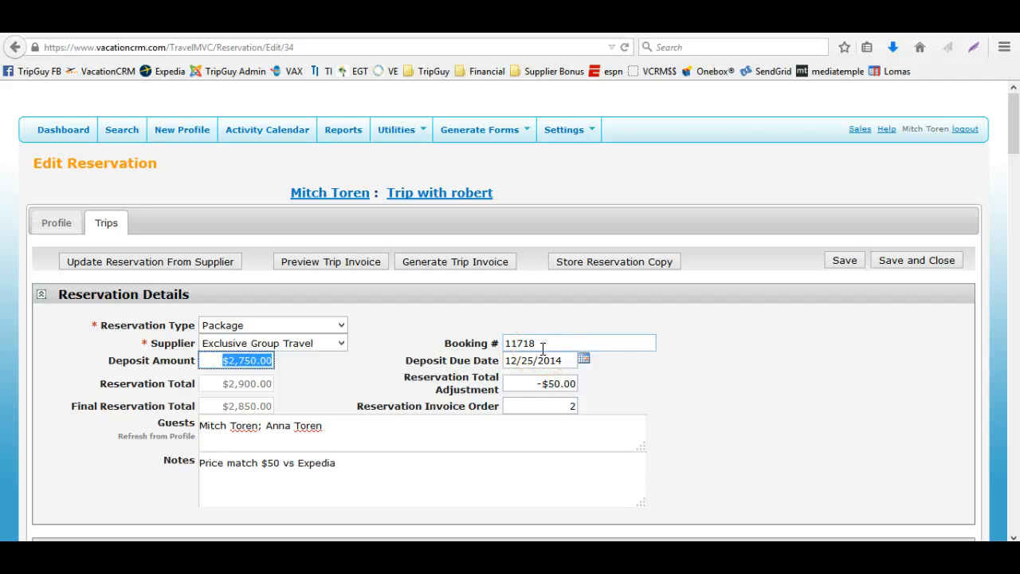
{"action": "left_click", "coordinate": [542, 348]}
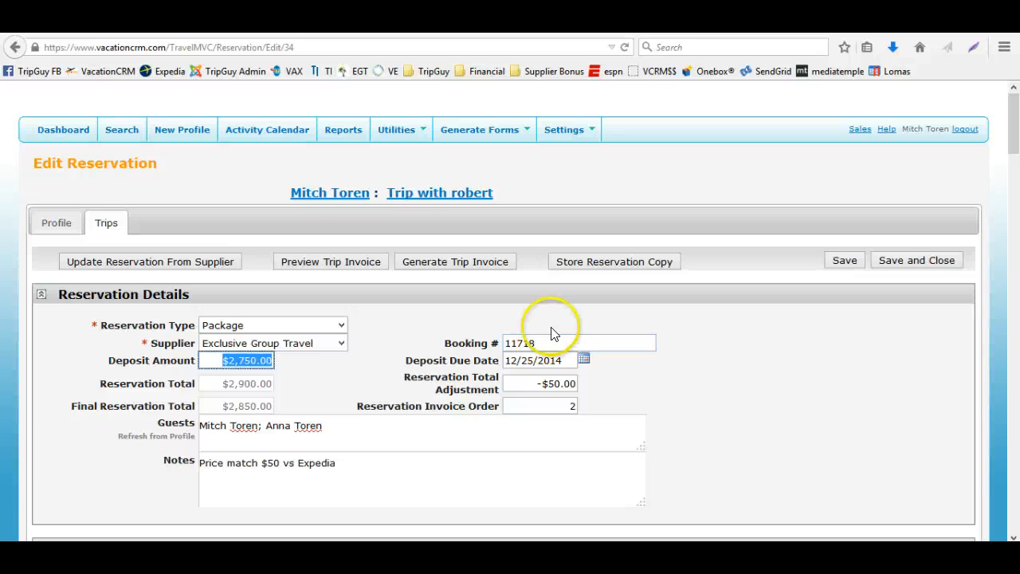
{"action": "left_click", "coordinate": [891, 265]}
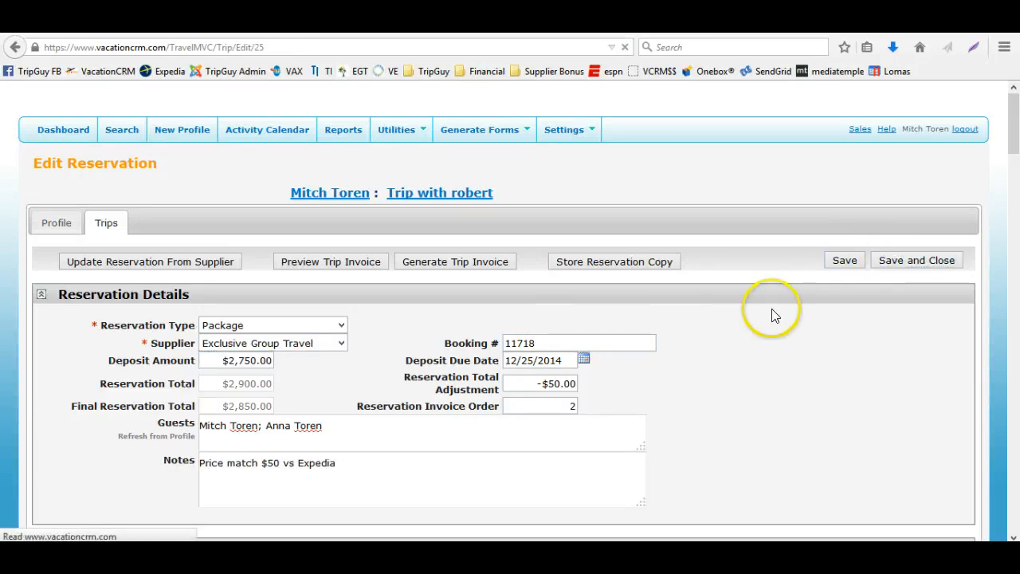
Link the trip to the Jackson 5 Family Reunion group, then save and close the trip
{"action": "scroll", "coordinate": [683, 394], "scroll_direction": "down", "scroll_amount": 4}
{"action": "left_click", "coordinate": [552, 364]}
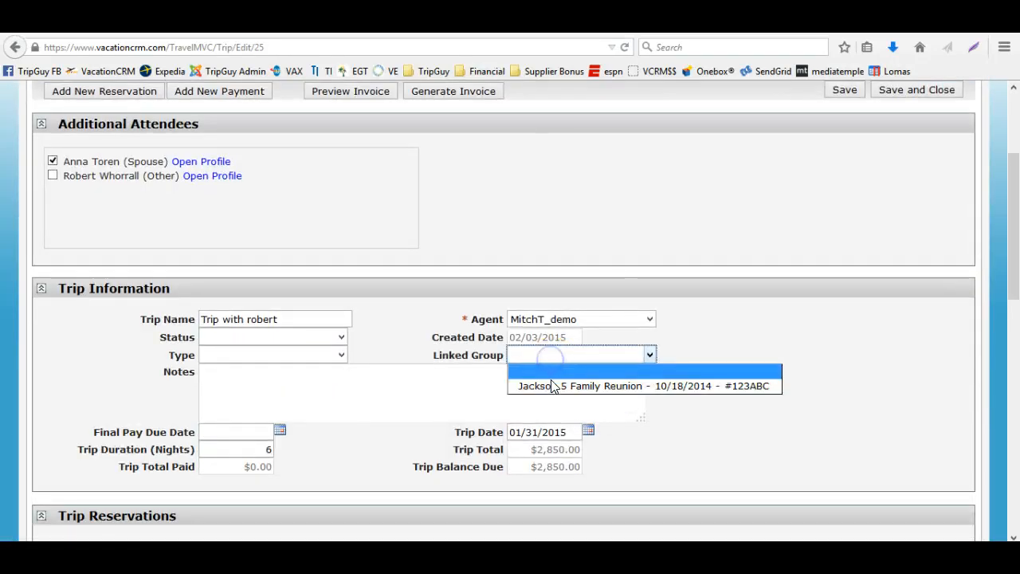
{"action": "left_click", "coordinate": [549, 384]}
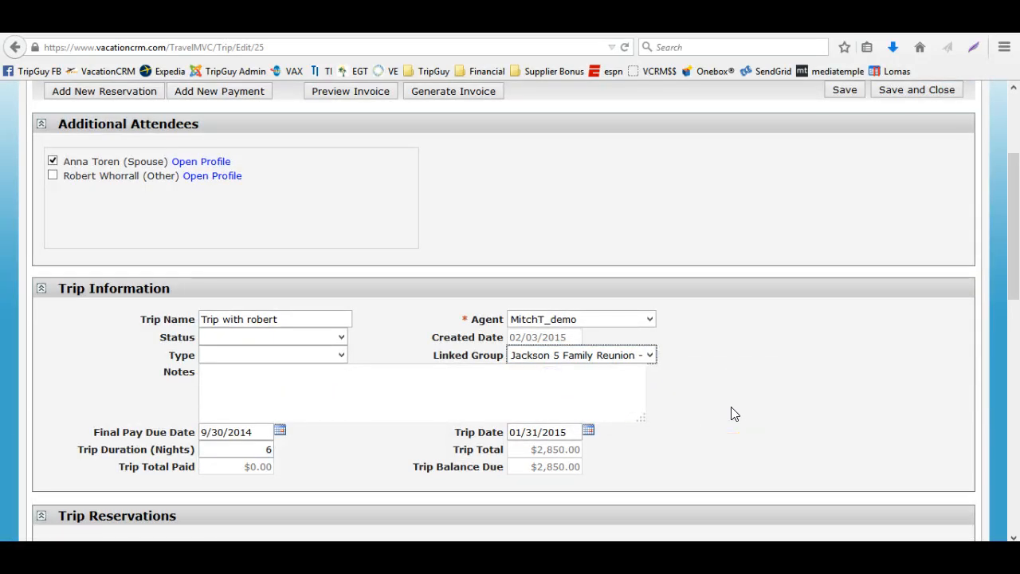
{"action": "scroll", "coordinate": [730, 414], "scroll_direction": "up", "scroll_amount": 3}
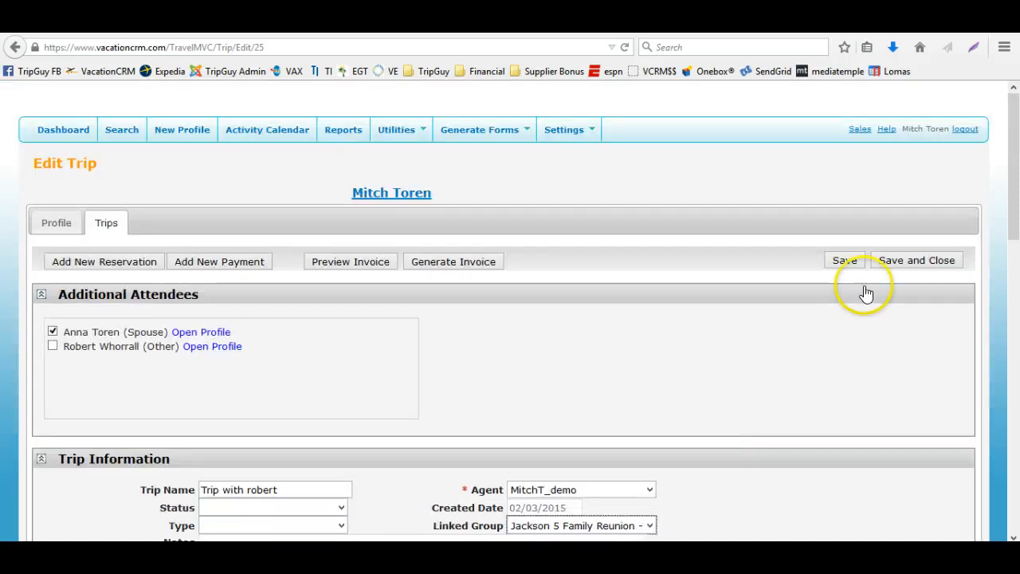
{"action": "left_click", "coordinate": [890, 264]}
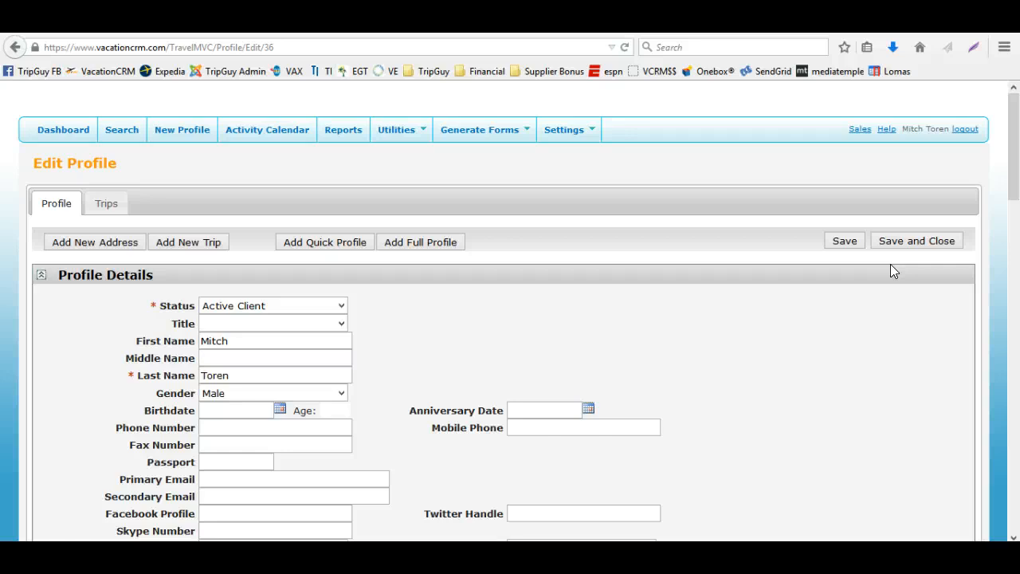
Open the new companion trip from the profile's trips list
{"action": "scroll", "coordinate": [614, 339], "scroll_direction": "down", "scroll_amount": 5}
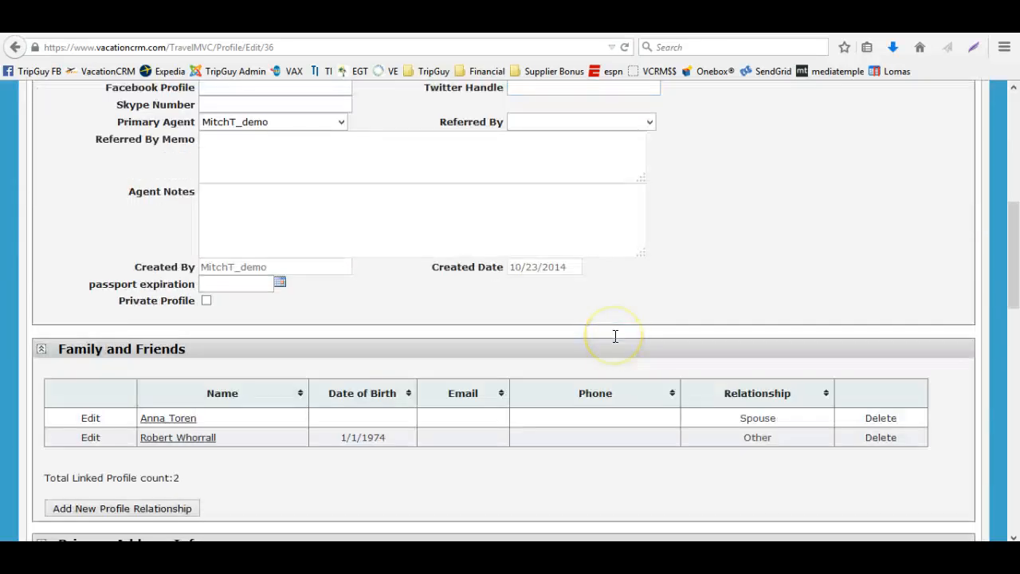
{"action": "scroll", "coordinate": [614, 341], "scroll_direction": "down", "scroll_amount": 3}
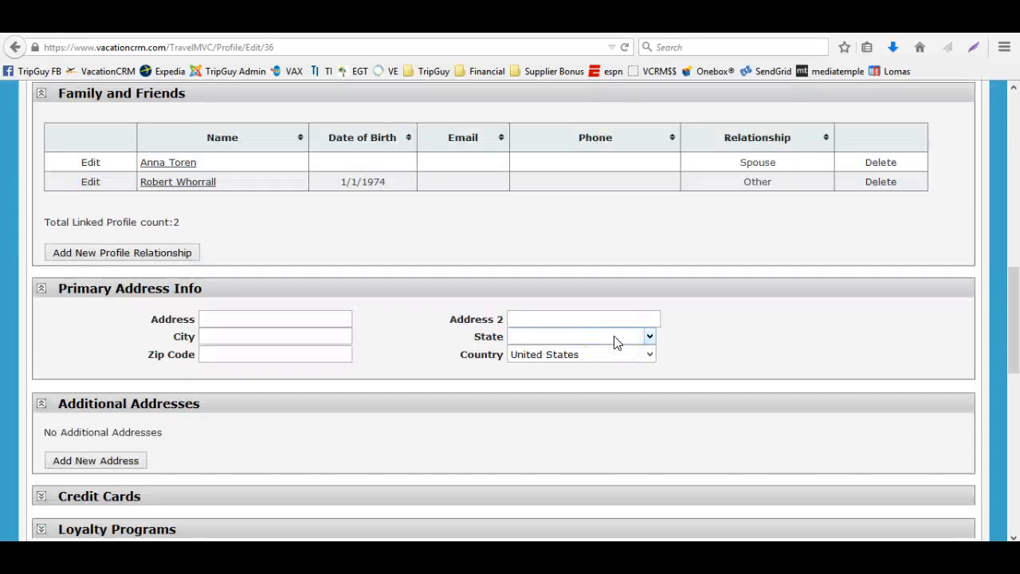
{"action": "scroll", "coordinate": [614, 341], "scroll_direction": "up", "scroll_amount": 8}
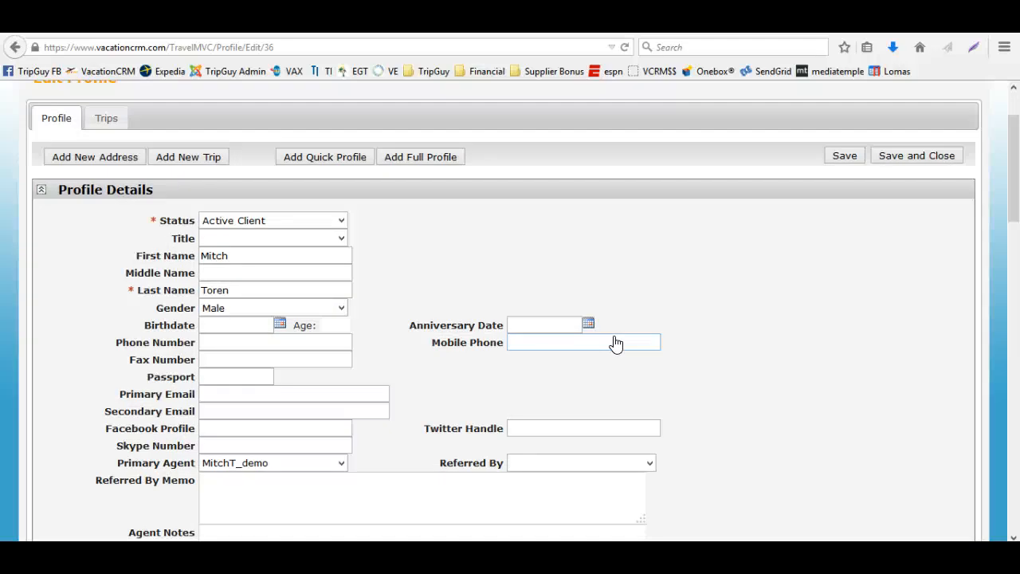
{"action": "left_click", "coordinate": [300, 261]}
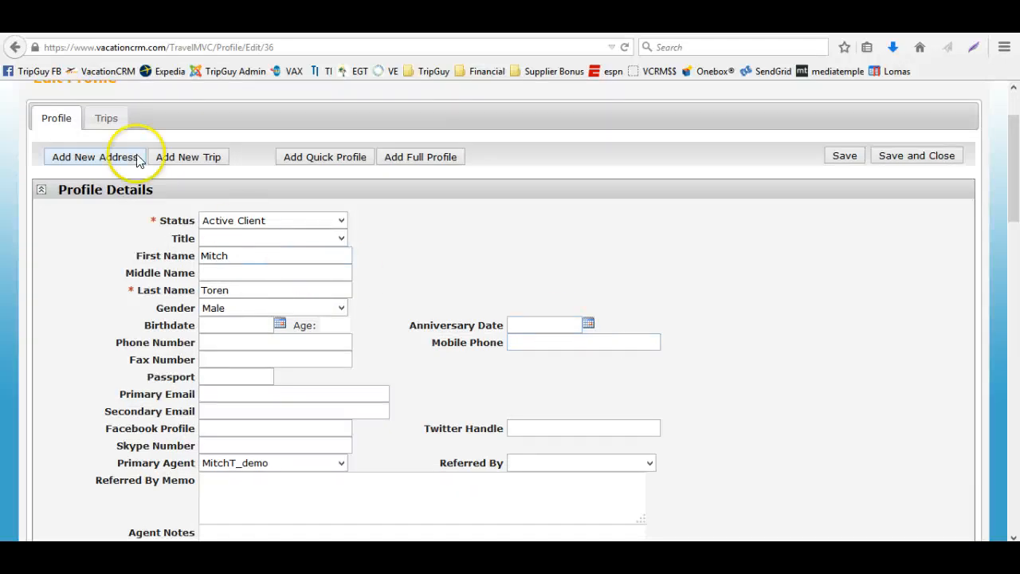
{"action": "left_click", "coordinate": [106, 118]}
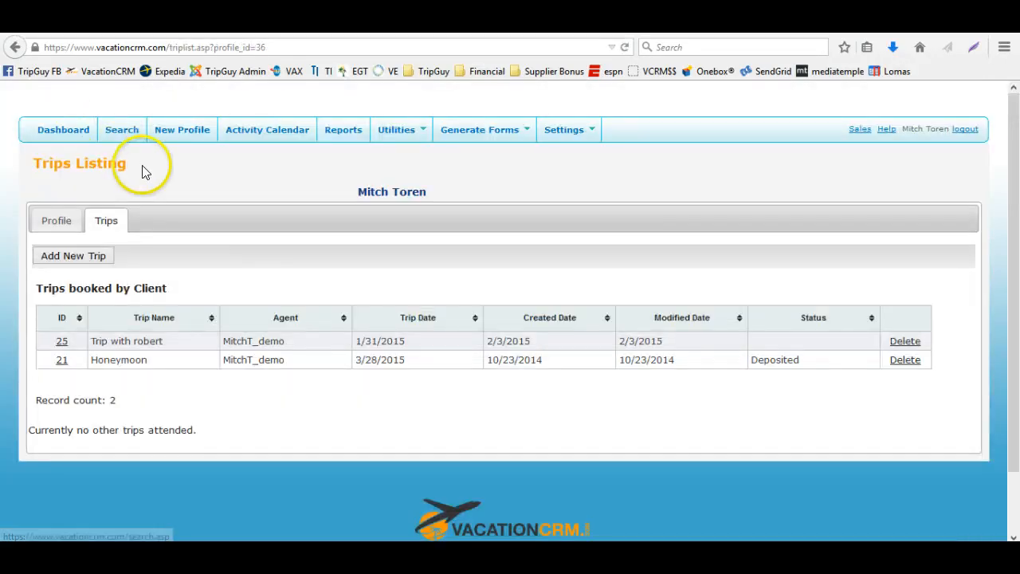
{"action": "left_click", "coordinate": [61, 341]}
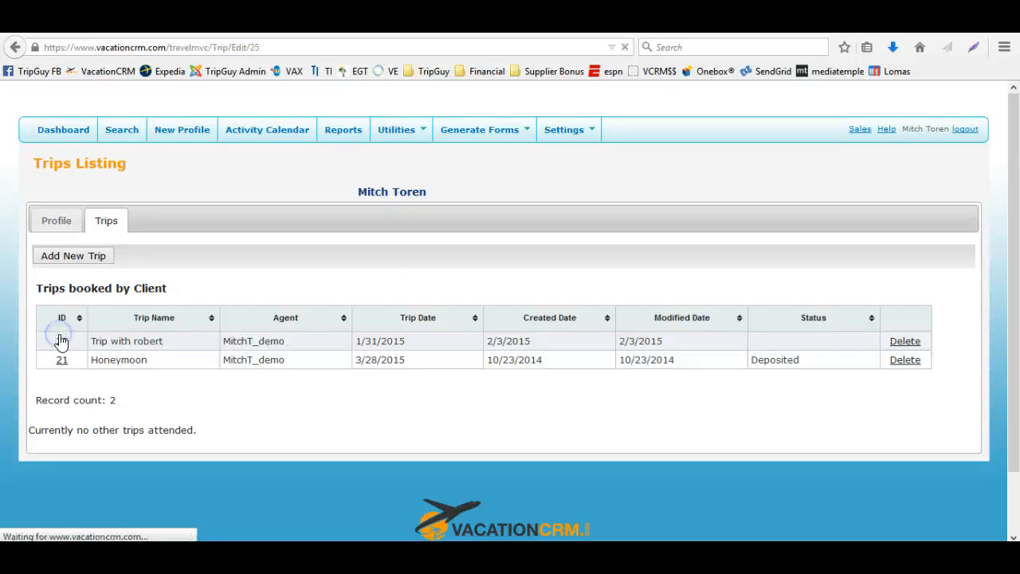
Review the trip's details and open its Package reservation for editing
{"action": "scroll", "coordinate": [443, 337], "scroll_direction": "down", "scroll_amount": 3}
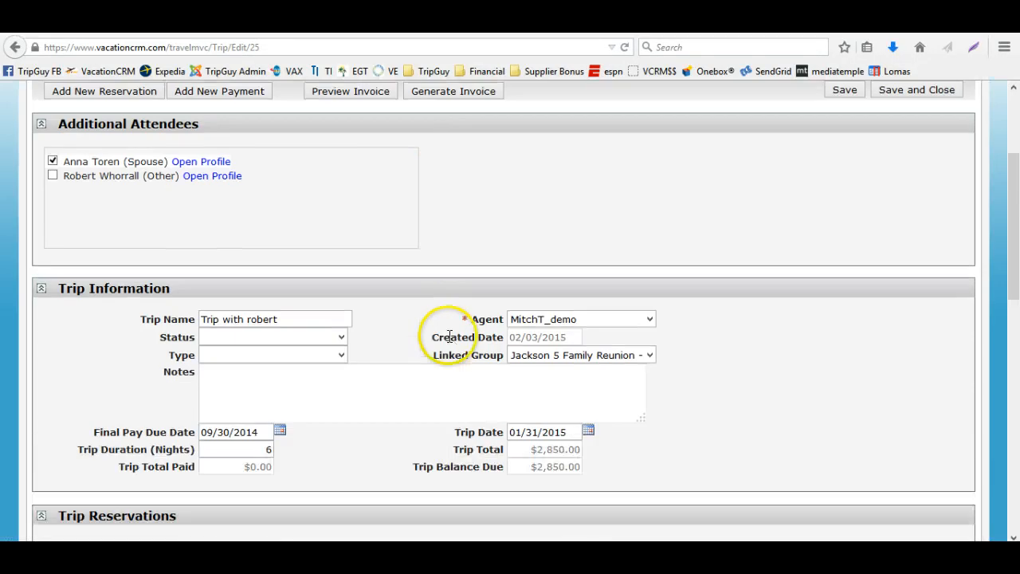
{"action": "scroll", "coordinate": [448, 336], "scroll_direction": "up", "scroll_amount": 3}
{"action": "scroll", "coordinate": [449, 337], "scroll_direction": "down", "scroll_amount": 5}
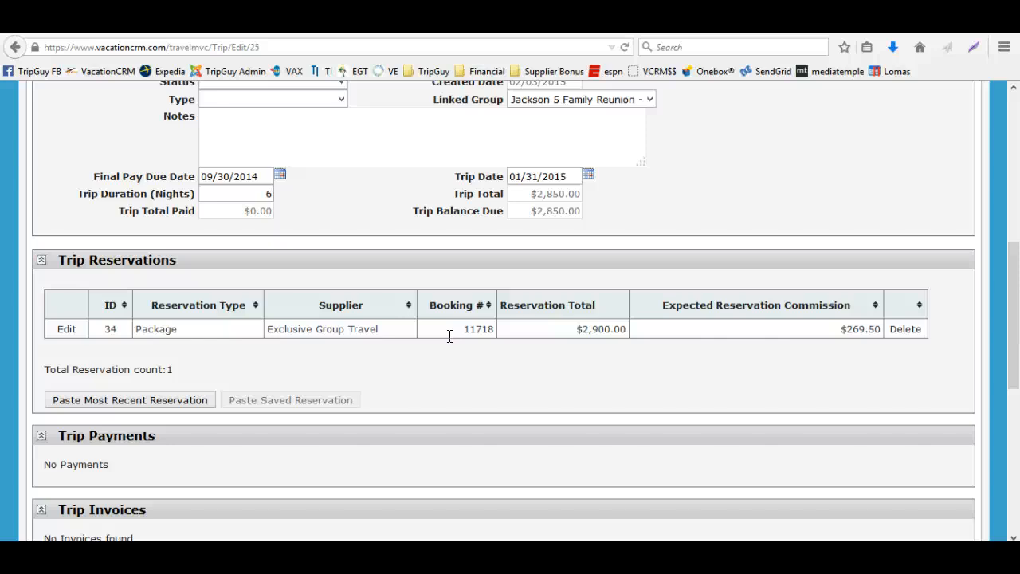
{"action": "scroll", "coordinate": [450, 336], "scroll_direction": "up", "scroll_amount": 4}
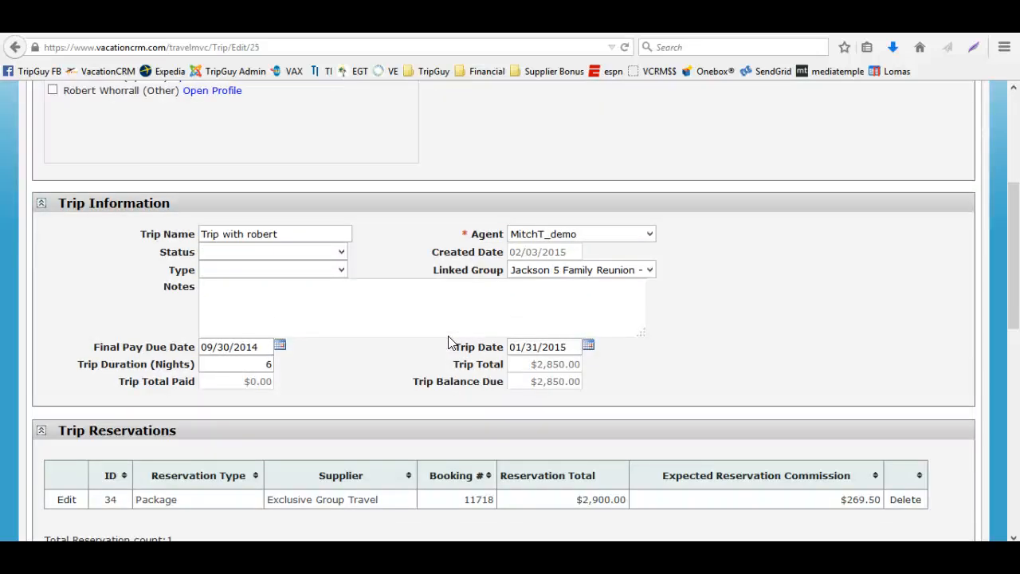
{"action": "scroll", "coordinate": [449, 338], "scroll_direction": "down", "scroll_amount": 4}
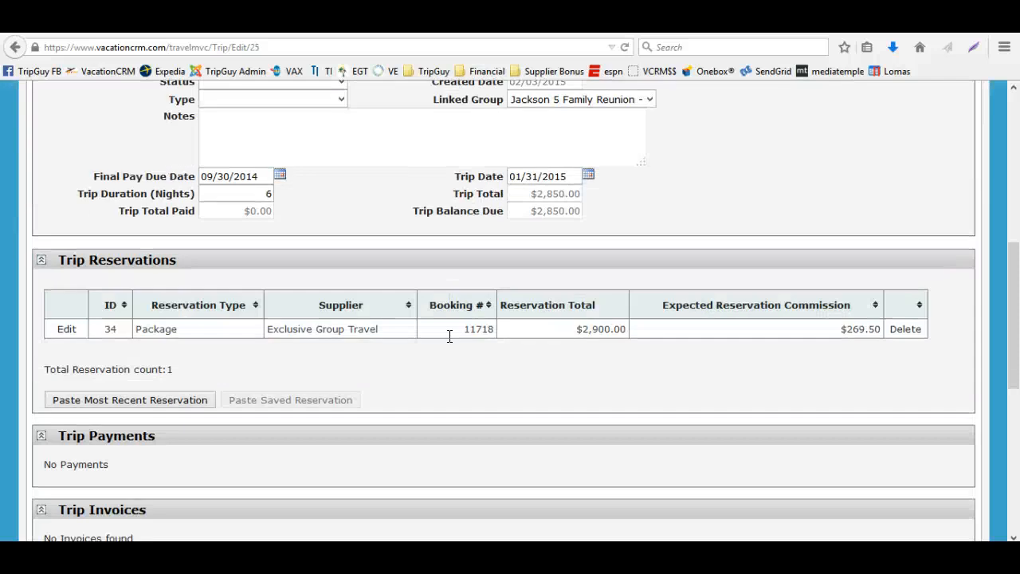
{"action": "scroll", "coordinate": [449, 343], "scroll_direction": "up", "scroll_amount": 4}
{"action": "scroll", "coordinate": [570, 239], "scroll_direction": "up", "scroll_amount": 6}
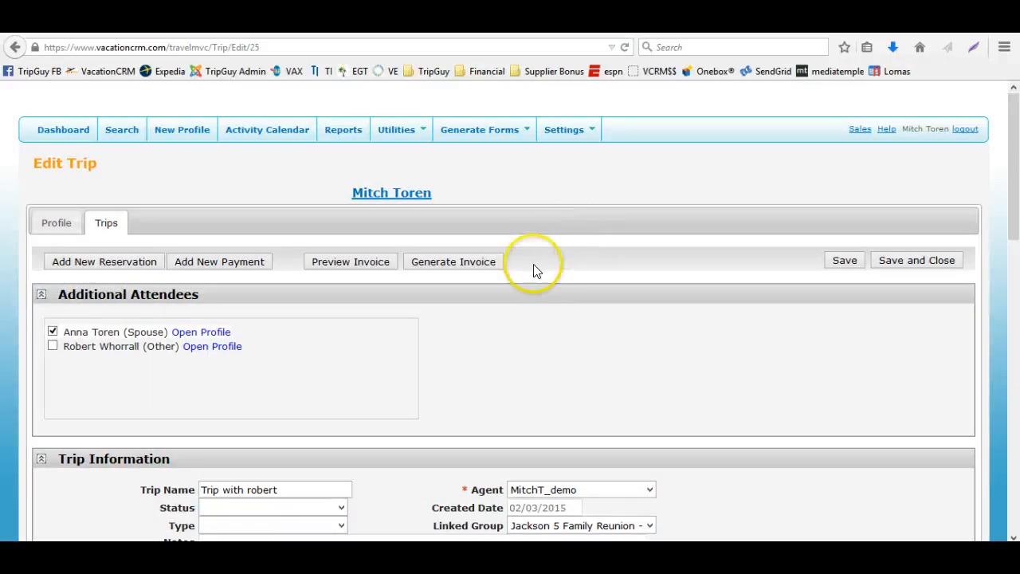
{"action": "scroll", "coordinate": [532, 287], "scroll_direction": "down", "scroll_amount": 4}
{"action": "scroll", "coordinate": [606, 291], "scroll_direction": "up", "scroll_amount": 3}
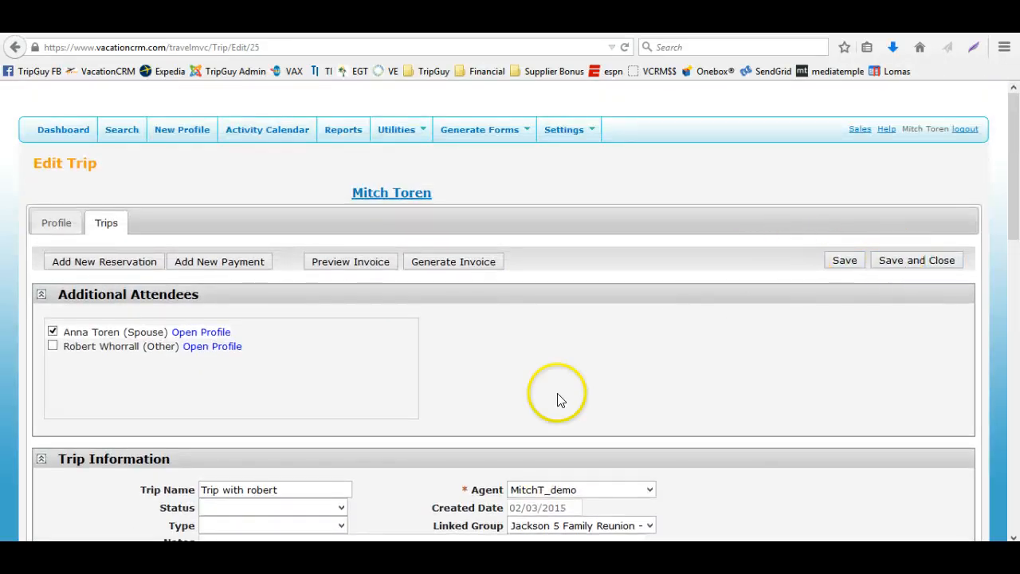
{"action": "scroll", "coordinate": [478, 407], "scroll_direction": "down", "scroll_amount": 10}
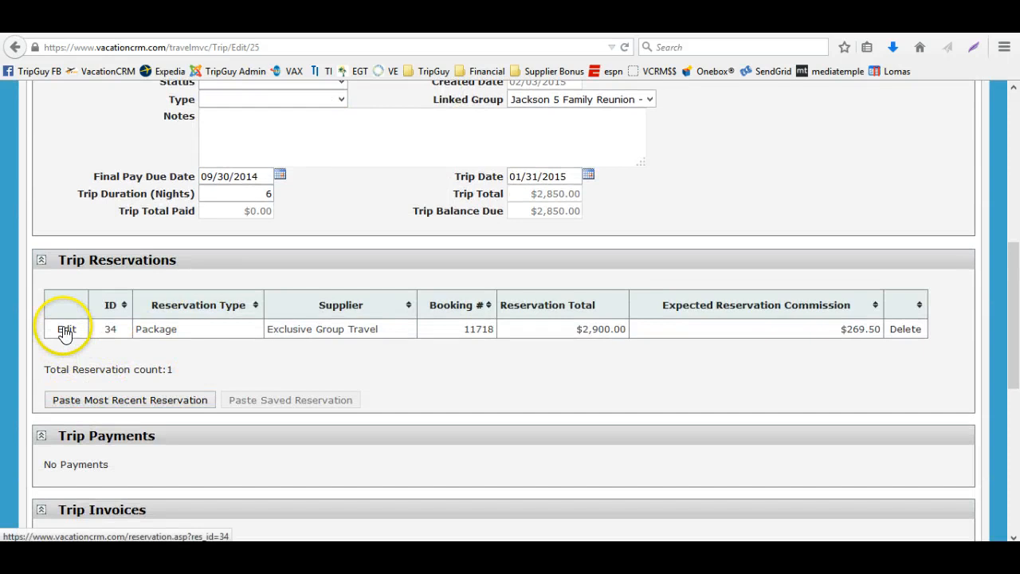
{"action": "left_click", "coordinate": [64, 331]}
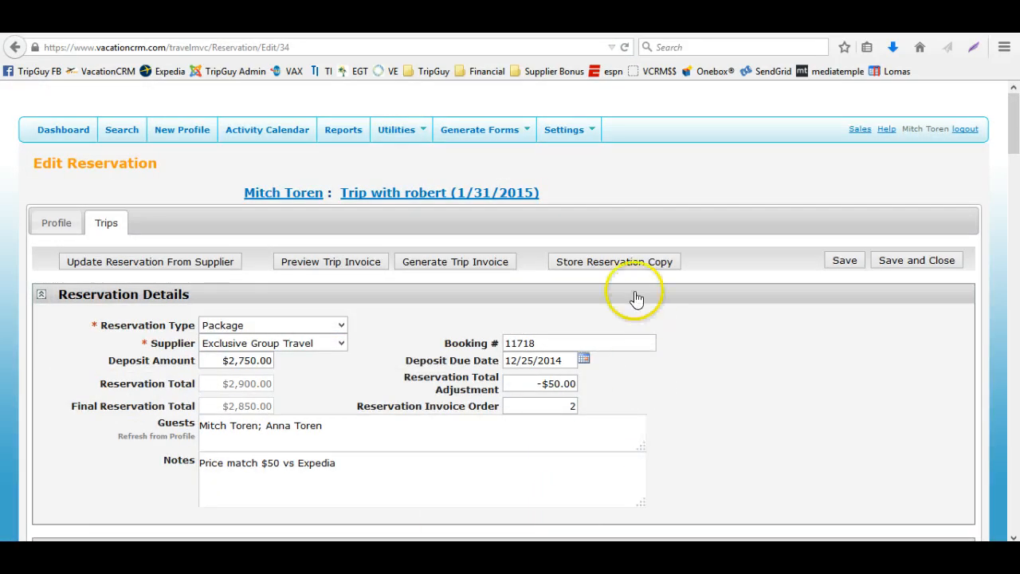
Store a copy of the reservation, then save and close it
{"action": "left_click", "coordinate": [620, 266]}
{"action": "left_click", "coordinate": [569, 286]}
{"action": "scroll", "coordinate": [353, 409], "scroll_direction": "down", "scroll_amount": 3}
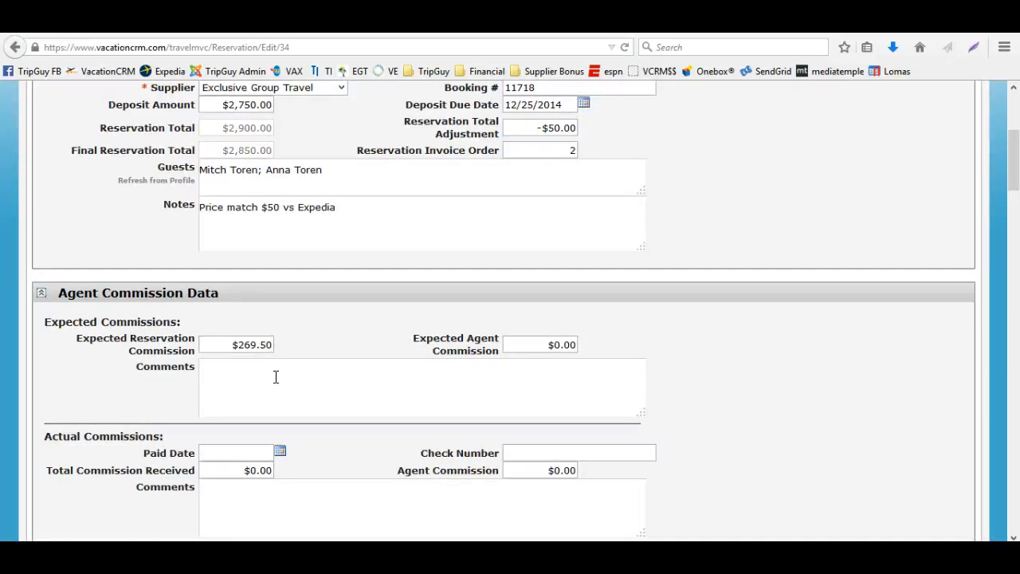
{"action": "scroll", "coordinate": [276, 377], "scroll_direction": "down", "scroll_amount": 3}
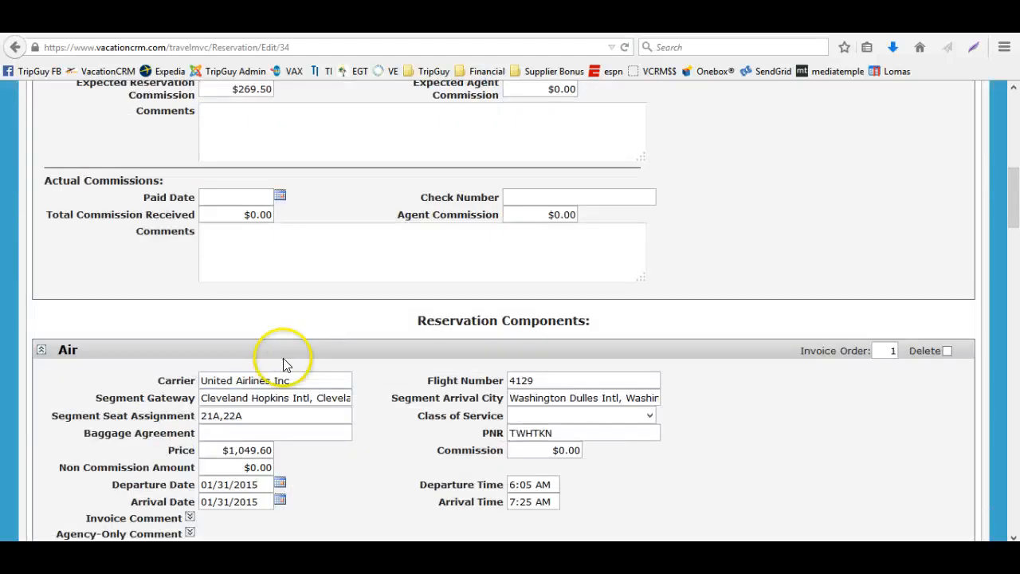
{"action": "scroll", "coordinate": [285, 364], "scroll_direction": "down", "scroll_amount": 4}
{"action": "scroll", "coordinate": [977, 292], "scroll_direction": "up", "scroll_amount": 7}
{"action": "scroll", "coordinate": [977, 292], "scroll_direction": "up", "scroll_amount": 4}
{"action": "left_click", "coordinate": [922, 261]}
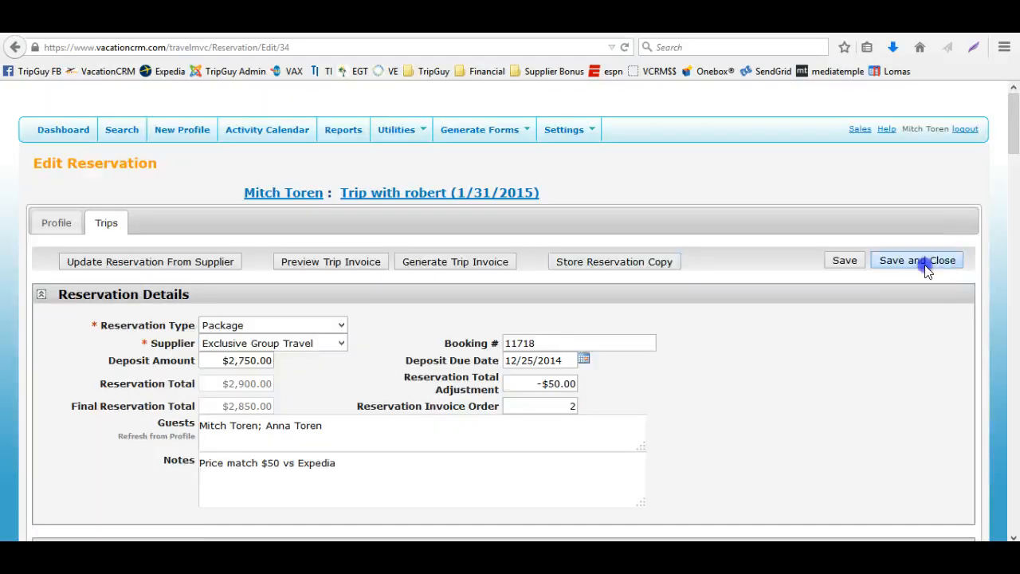
Check the paste reservation options in the trip's reservations section
{"action": "scroll", "coordinate": [167, 494], "scroll_direction": "down", "scroll_amount": 10}
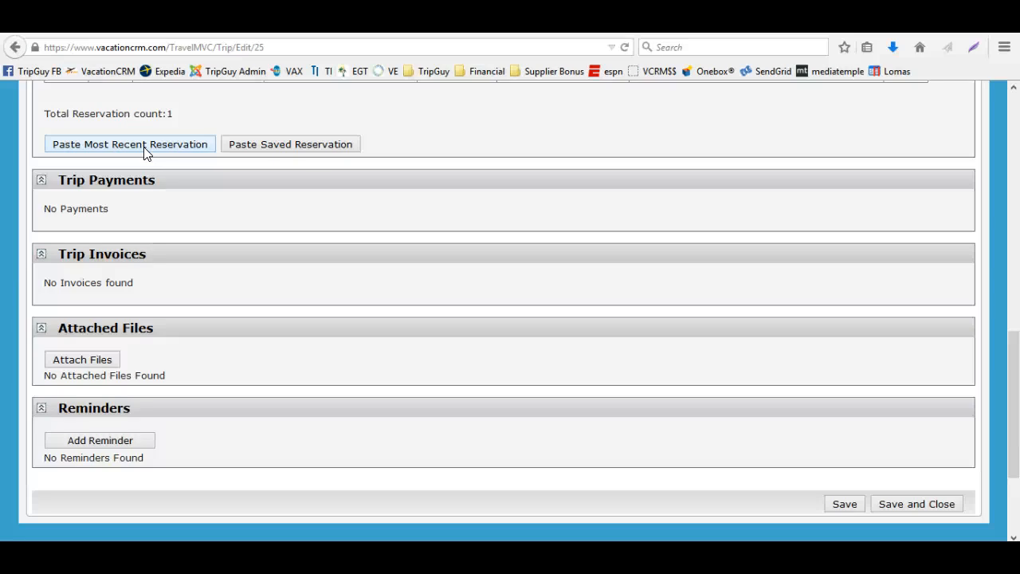
{"action": "scroll", "coordinate": [486, 285], "scroll_direction": "up", "scroll_amount": 9}
{"action": "scroll", "coordinate": [462, 311], "scroll_direction": "down", "scroll_amount": 2}
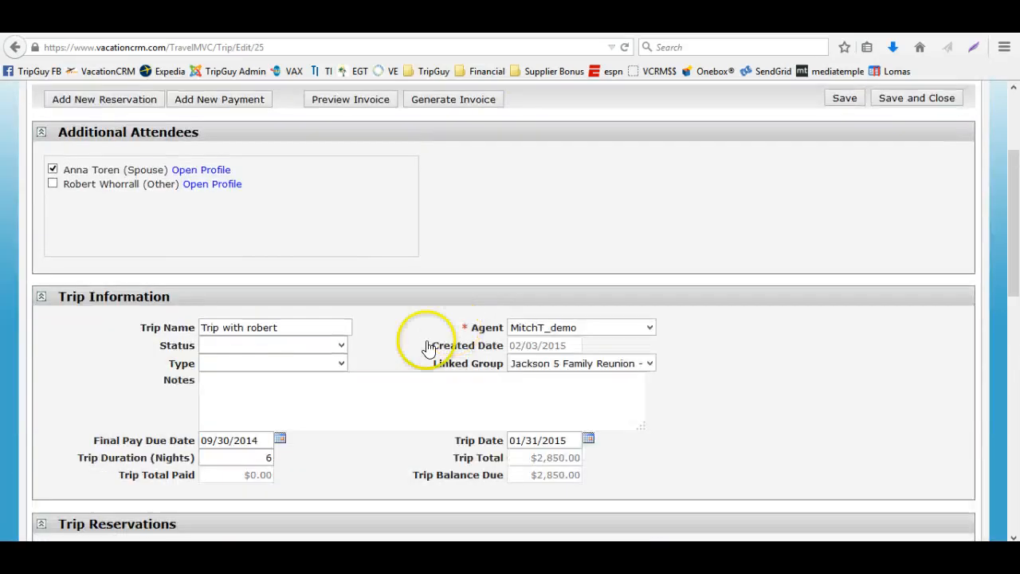
Open the trip's Package reservation, store a reservation copy, and save and close it
{"action": "scroll", "coordinate": [428, 348], "scroll_direction": "down", "scroll_amount": 2}
{"action": "left_click", "coordinate": [67, 414]}
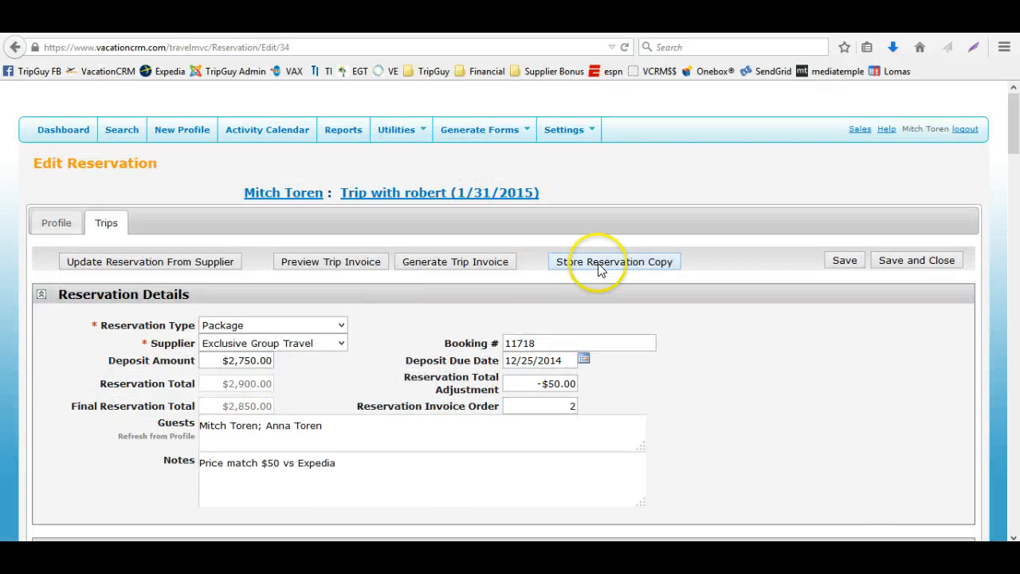
{"action": "left_click", "coordinate": [611, 269]}
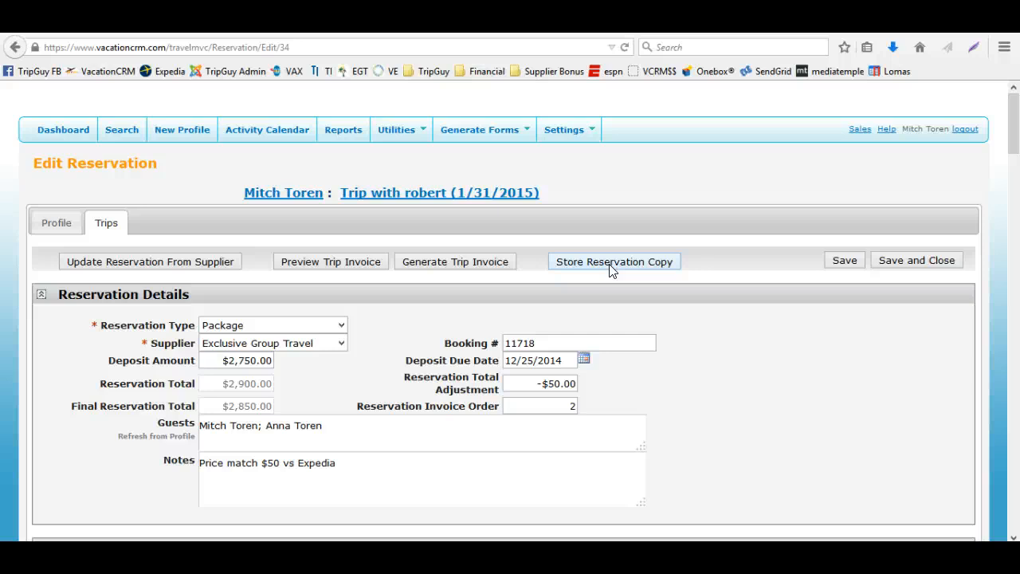
{"action": "scroll", "coordinate": [611, 270], "scroll_direction": "down", "scroll_amount": 5}
{"action": "scroll", "coordinate": [883, 272], "scroll_direction": "up", "scroll_amount": 5}
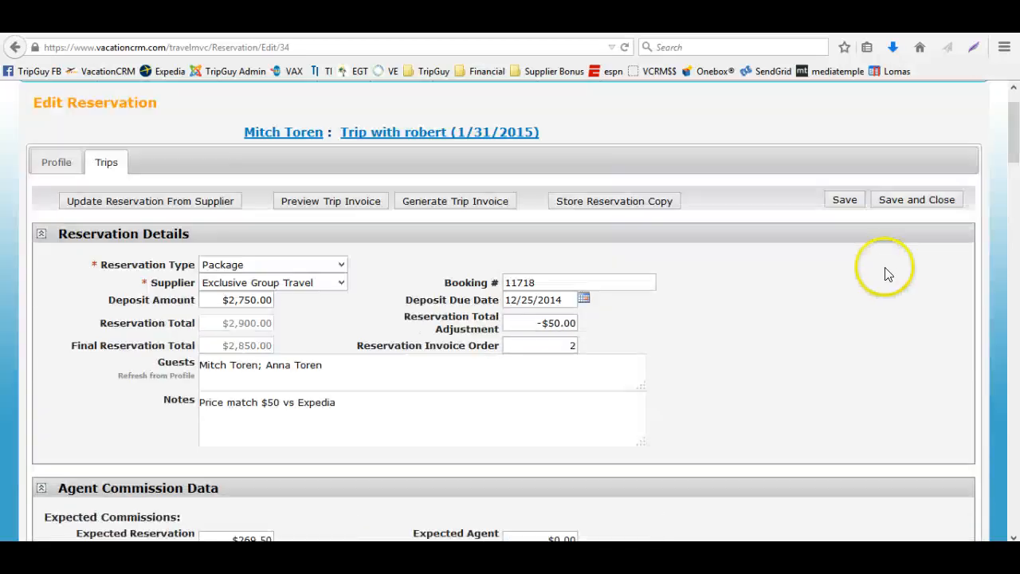
{"action": "left_click", "coordinate": [909, 260]}
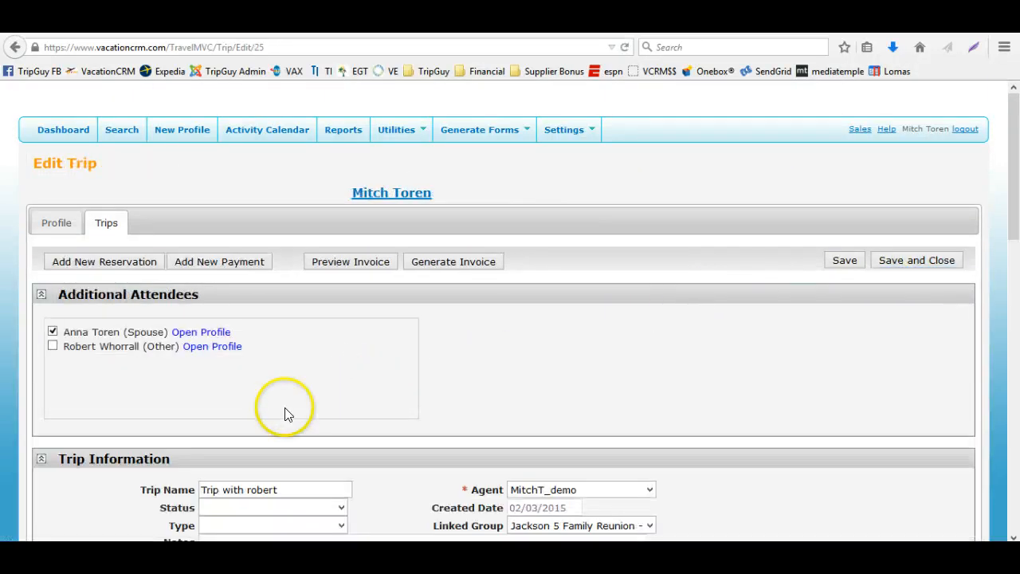
Review the trip's reservations section, reopen the Package reservation to inspect its segments, and close it
{"action": "scroll", "coordinate": [141, 441], "scroll_direction": "down", "scroll_amount": 5}
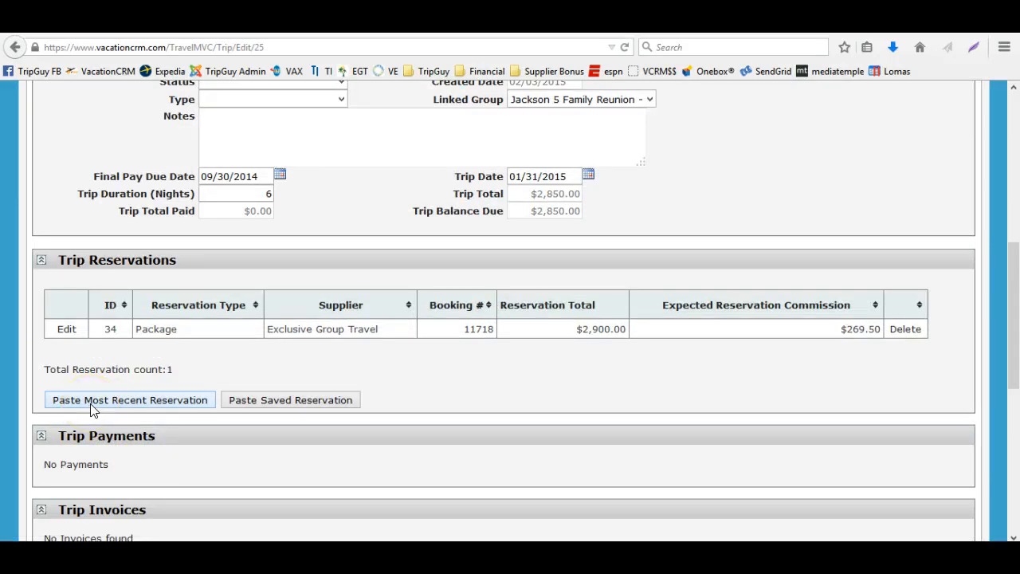
{"action": "scroll", "coordinate": [90, 406], "scroll_direction": "down", "scroll_amount": 2}
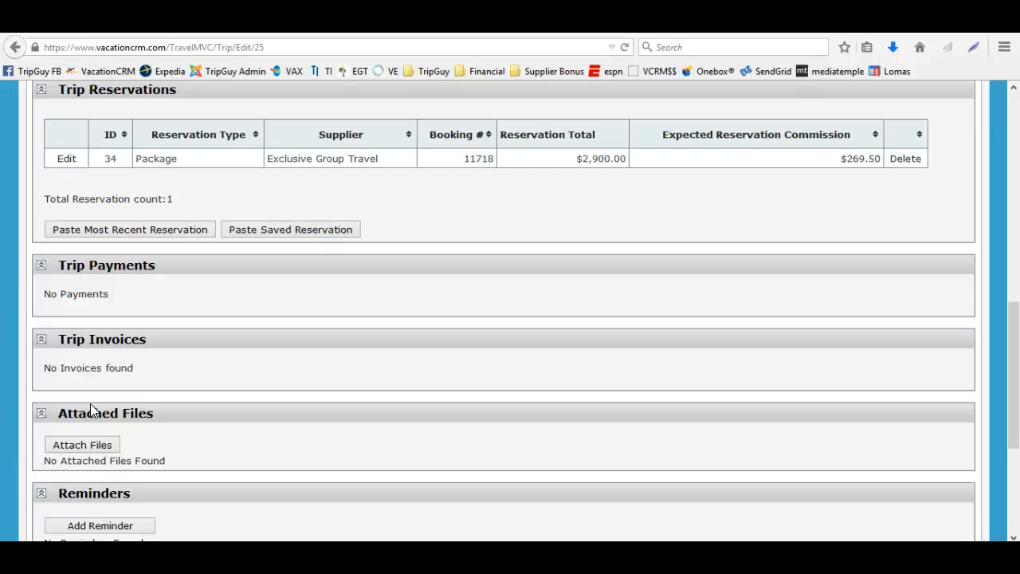
{"action": "left_click", "coordinate": [193, 423]}
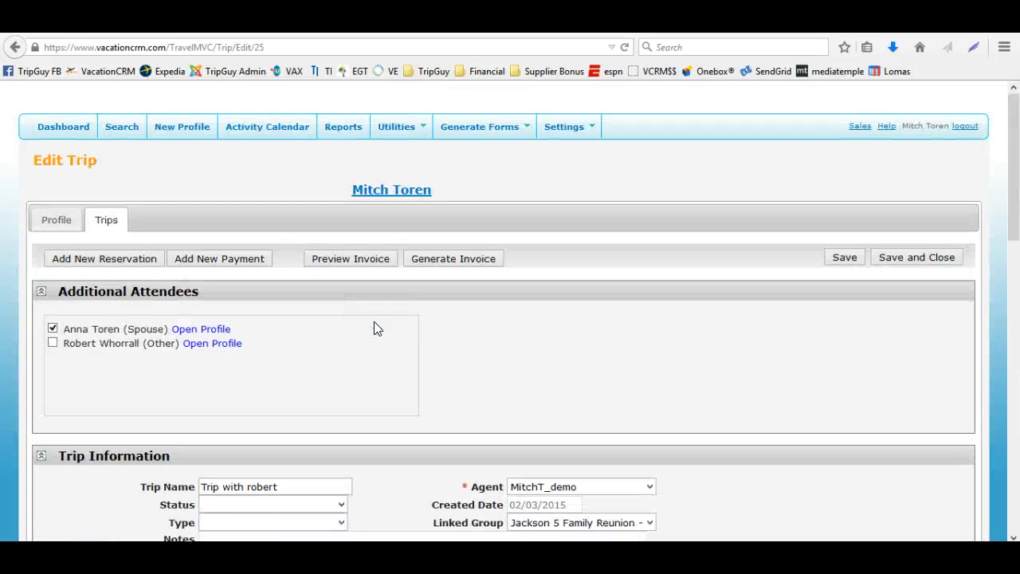
{"action": "scroll", "coordinate": [374, 321], "scroll_direction": "down", "scroll_amount": 3}
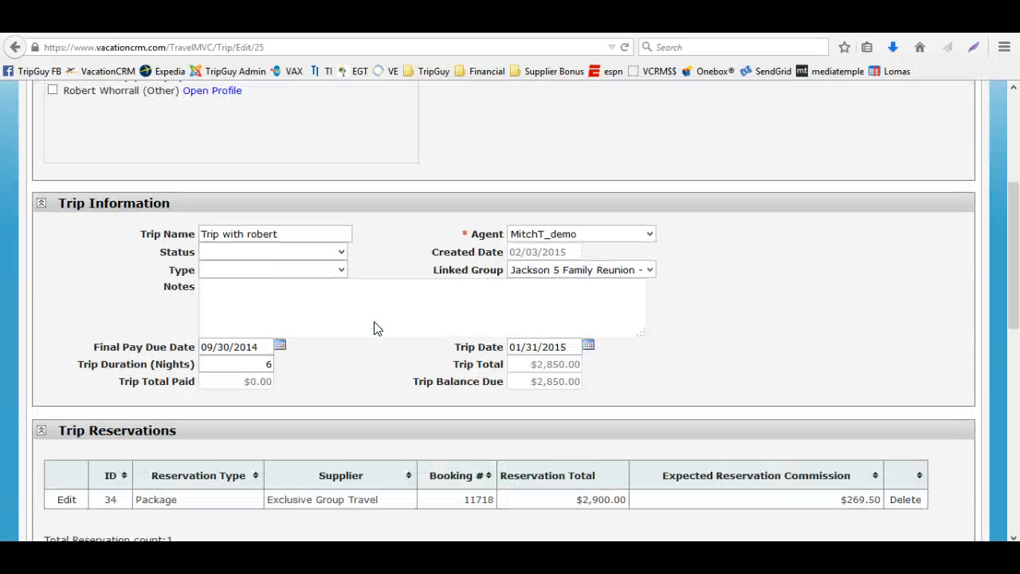
{"action": "scroll", "coordinate": [374, 328], "scroll_direction": "down", "scroll_amount": 2}
{"action": "left_click", "coordinate": [66, 330]}
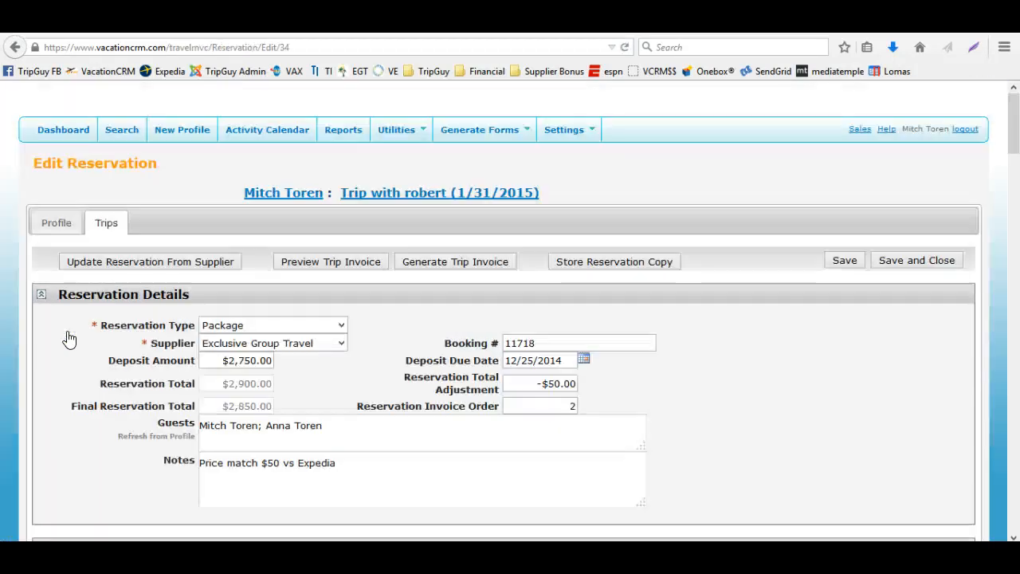
{"action": "left_click", "coordinate": [83, 343]}
{"action": "scroll", "coordinate": [86, 351], "scroll_direction": "down", "scroll_amount": 3}
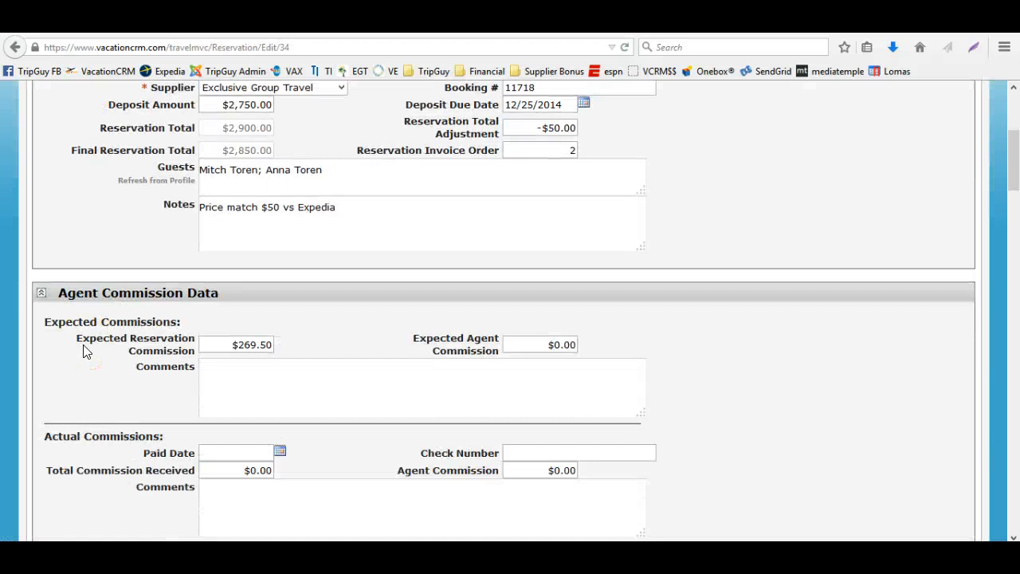
{"action": "scroll", "coordinate": [83, 351], "scroll_direction": "down", "scroll_amount": 11}
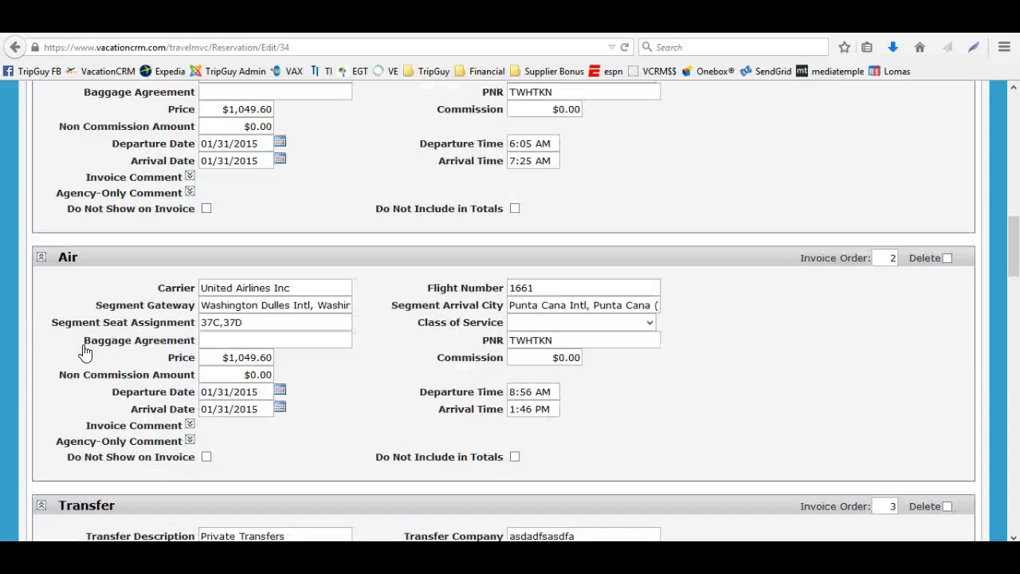
{"action": "scroll", "coordinate": [85, 353], "scroll_direction": "up", "scroll_amount": 11}
{"action": "scroll", "coordinate": [86, 353], "scroll_direction": "up", "scroll_amount": 3}
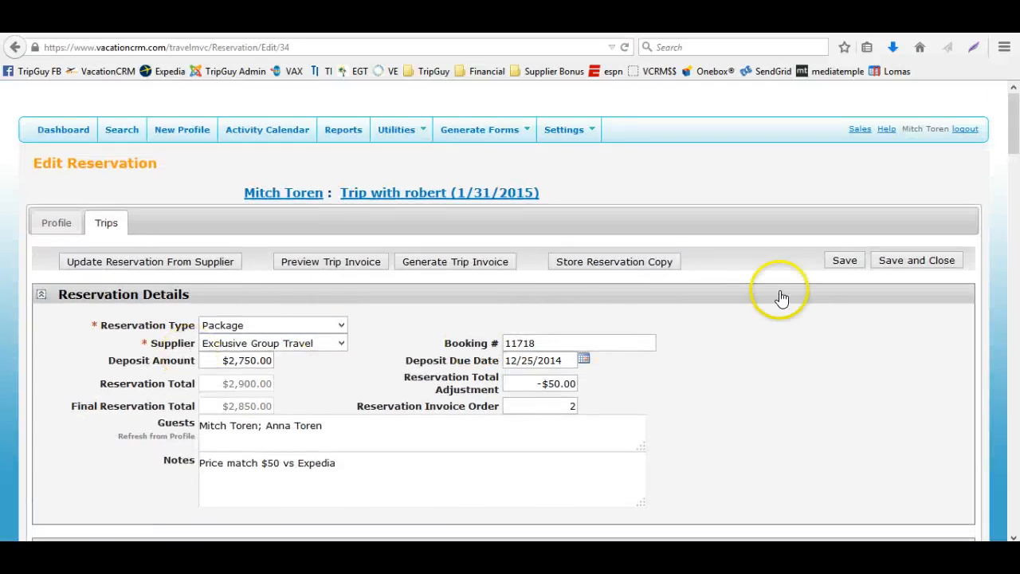
{"action": "left_click", "coordinate": [899, 261]}
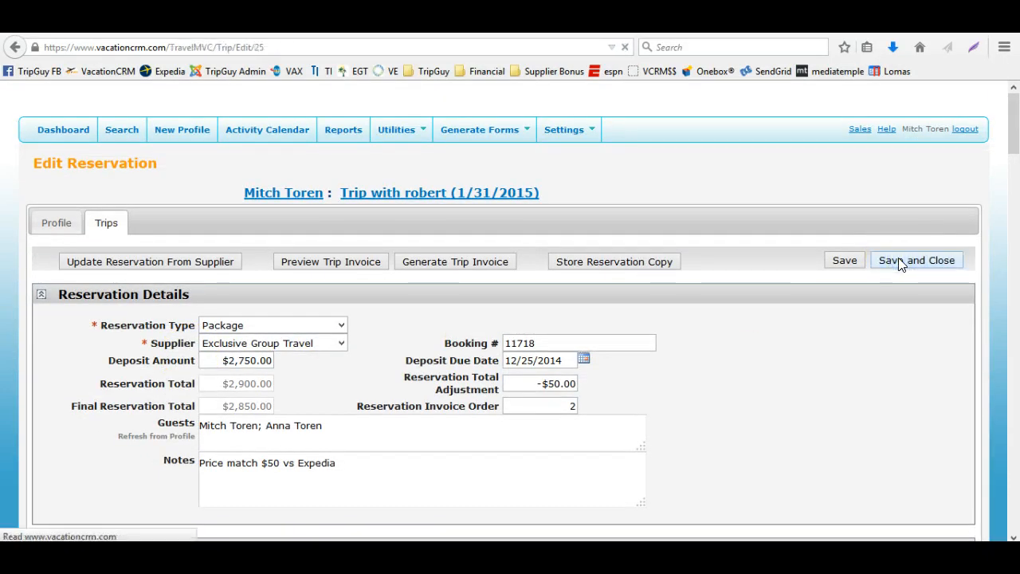
Add a new trip payment of $100 with type Other Payment and payment source New Credit Card
{"action": "left_click", "coordinate": [769, 343]}
{"action": "scroll", "coordinate": [769, 345], "scroll_direction": "down", "scroll_amount": 5}
{"action": "scroll", "coordinate": [766, 344], "scroll_direction": "down", "scroll_amount": 3}
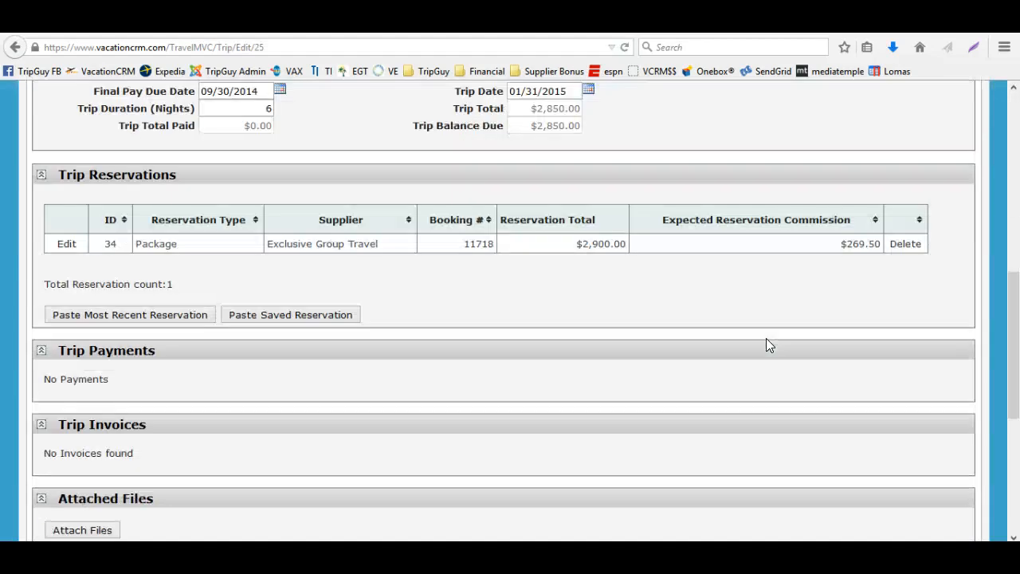
{"action": "scroll", "coordinate": [757, 337], "scroll_direction": "up", "scroll_amount": 5}
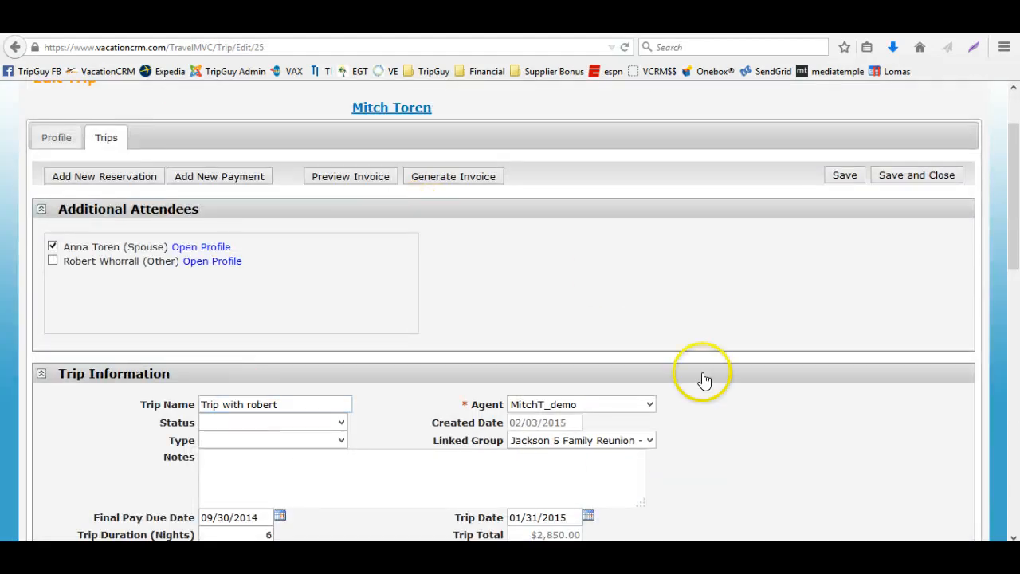
{"action": "scroll", "coordinate": [528, 326], "scroll_direction": "down", "scroll_amount": 4}
{"action": "scroll", "coordinate": [319, 287], "scroll_direction": "up", "scroll_amount": 6}
{"action": "left_click", "coordinate": [242, 263]}
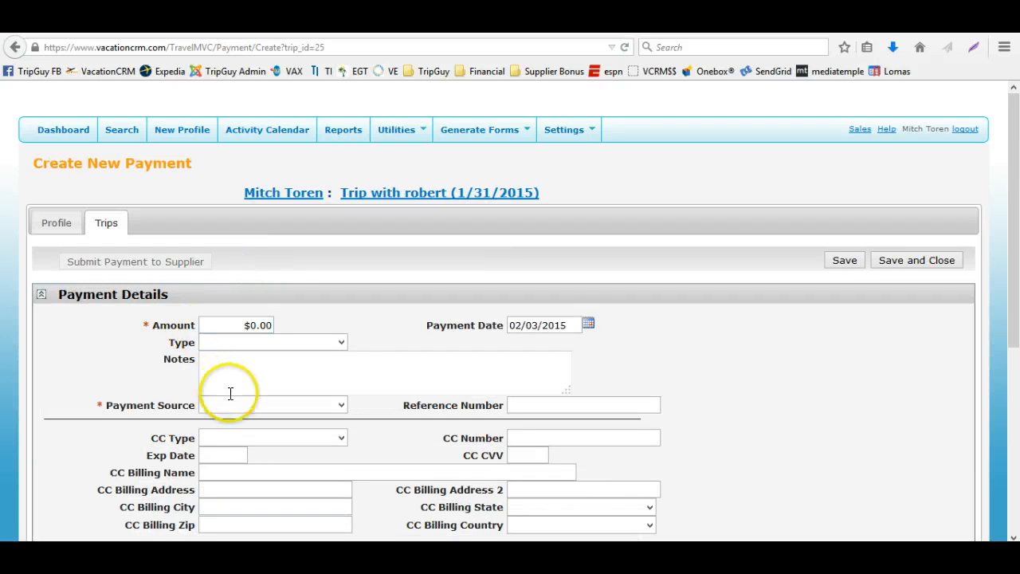
{"action": "left_click", "coordinate": [229, 325]}
{"action": "type", "text": "1"}
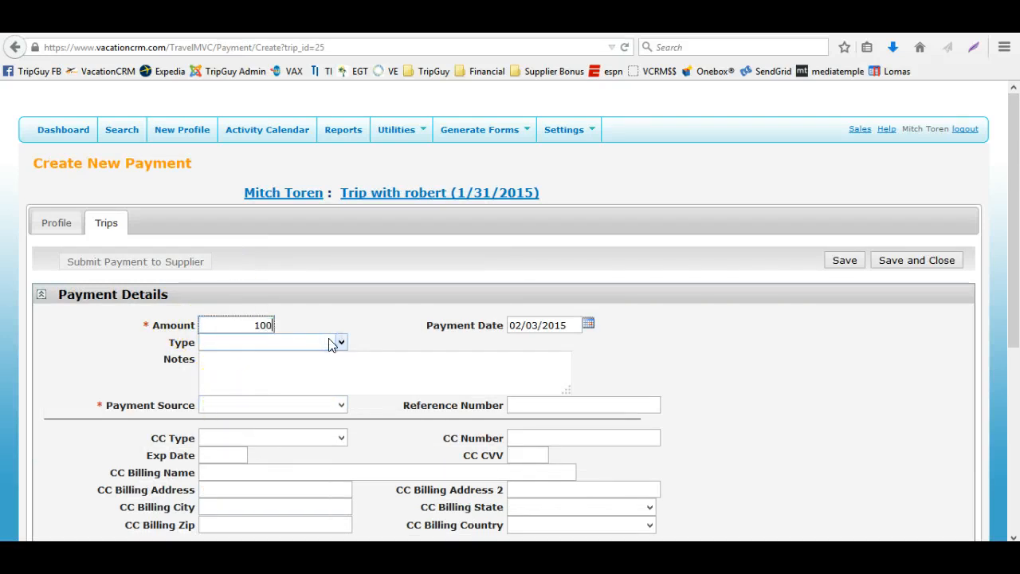
{"action": "type", "text": "00"}
{"action": "left_click", "coordinate": [333, 342]}
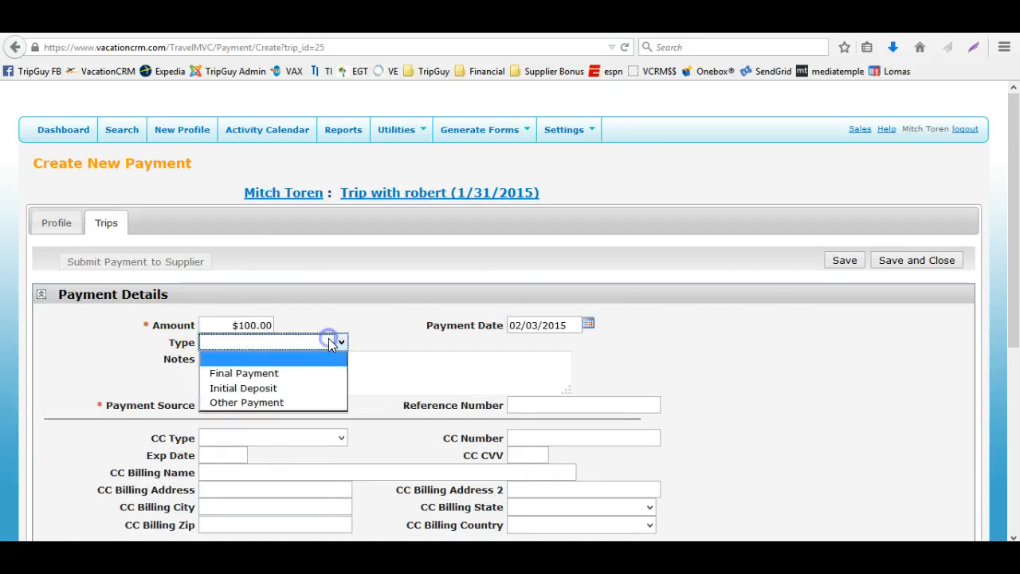
{"action": "left_click", "coordinate": [283, 403]}
{"action": "left_click", "coordinate": [285, 405]}
{"action": "left_click", "coordinate": [280, 433]}
Associate the payment with reservation 11718 - Exclusive Group Travel and save and close it
{"action": "scroll", "coordinate": [311, 374], "scroll_direction": "down", "scroll_amount": 3}
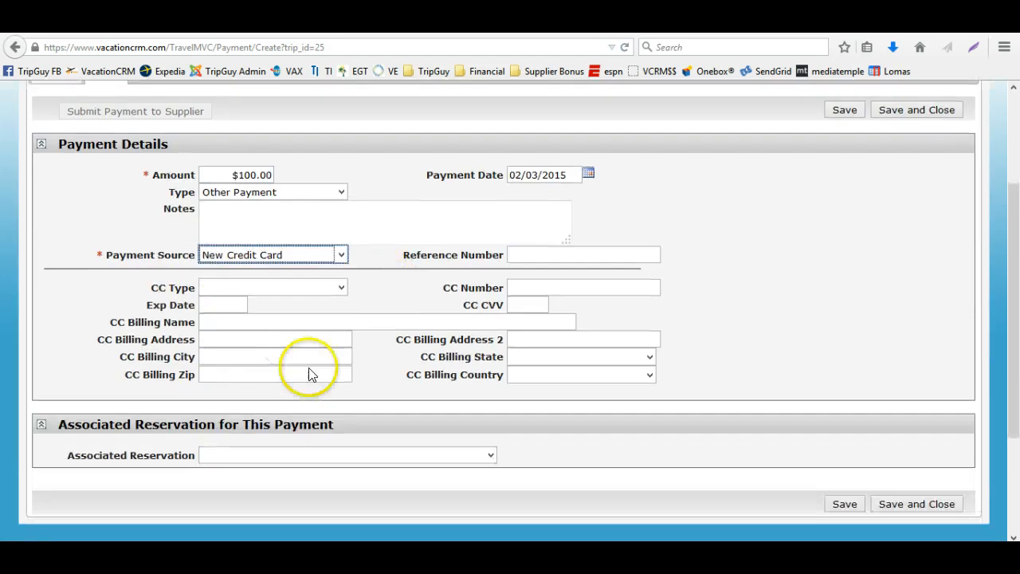
{"action": "scroll", "coordinate": [311, 374], "scroll_direction": "down", "scroll_amount": 1}
{"action": "left_click", "coordinate": [338, 433]}
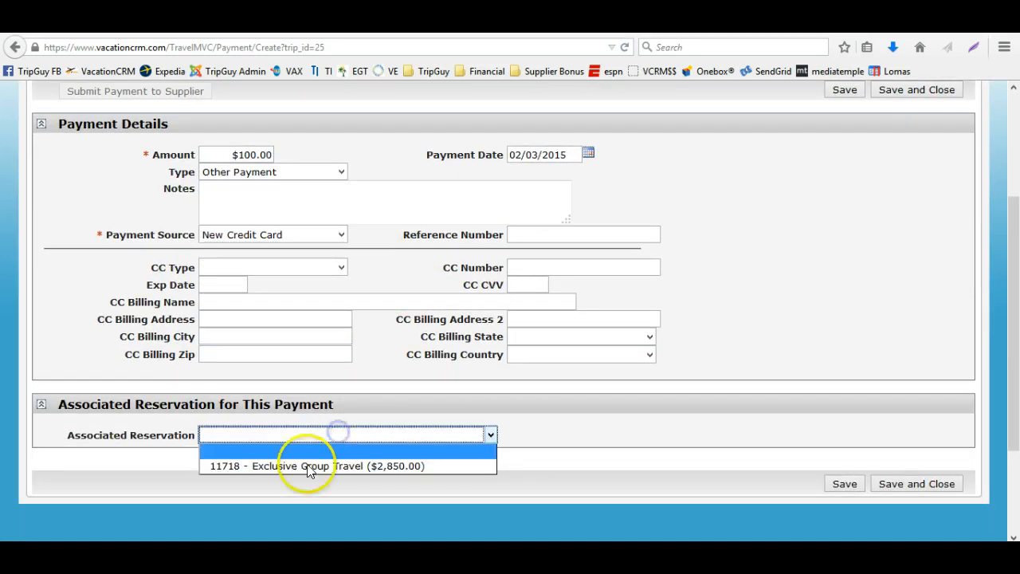
{"action": "left_click", "coordinate": [308, 466]}
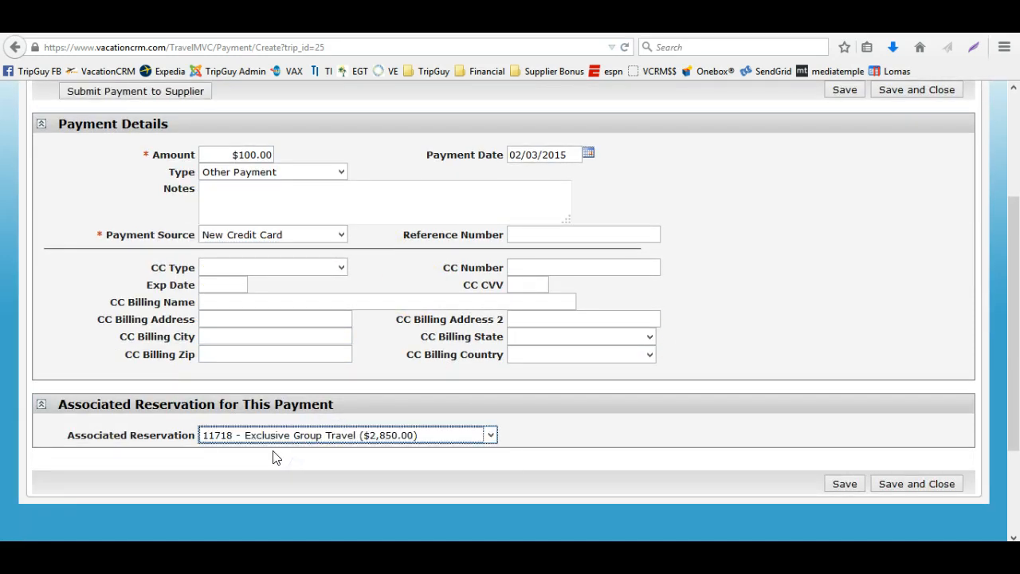
{"action": "scroll", "coordinate": [114, 303], "scroll_direction": "up", "scroll_amount": 2}
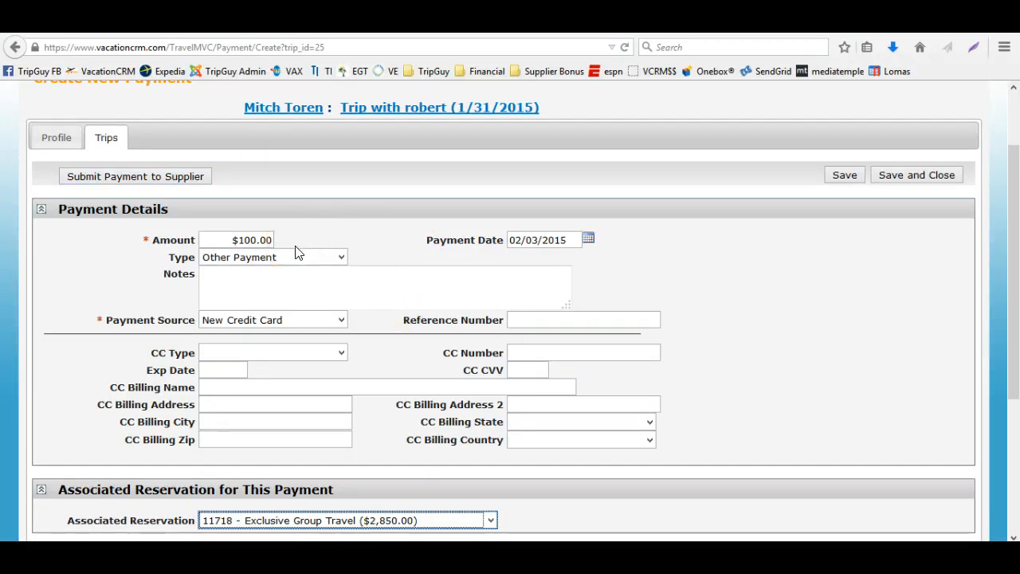
{"action": "left_click", "coordinate": [880, 182]}
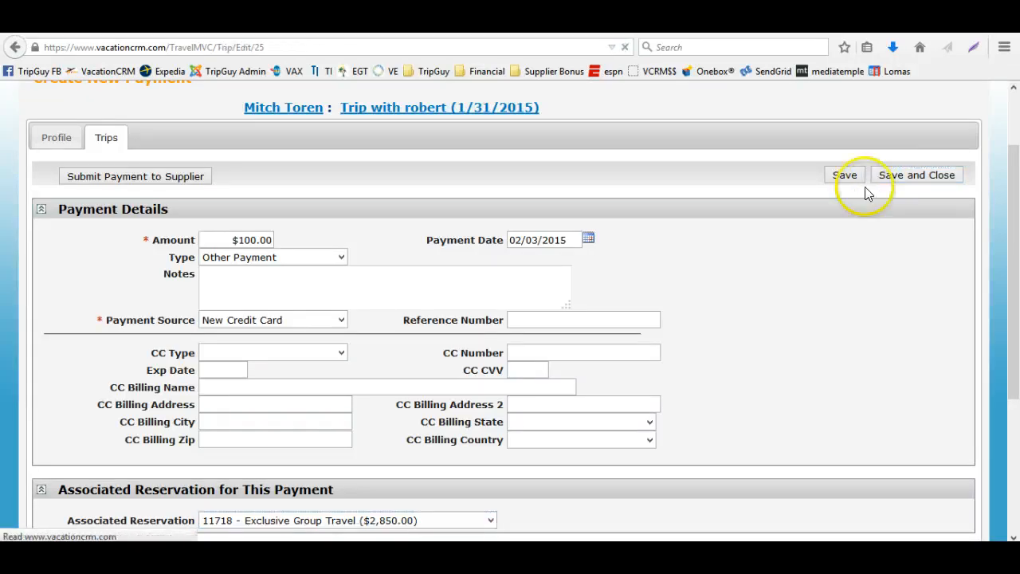
{"action": "scroll", "coordinate": [487, 341], "scroll_direction": "down", "scroll_amount": 5}
{"action": "scroll", "coordinate": [490, 347], "scroll_direction": "down", "scroll_amount": 3}
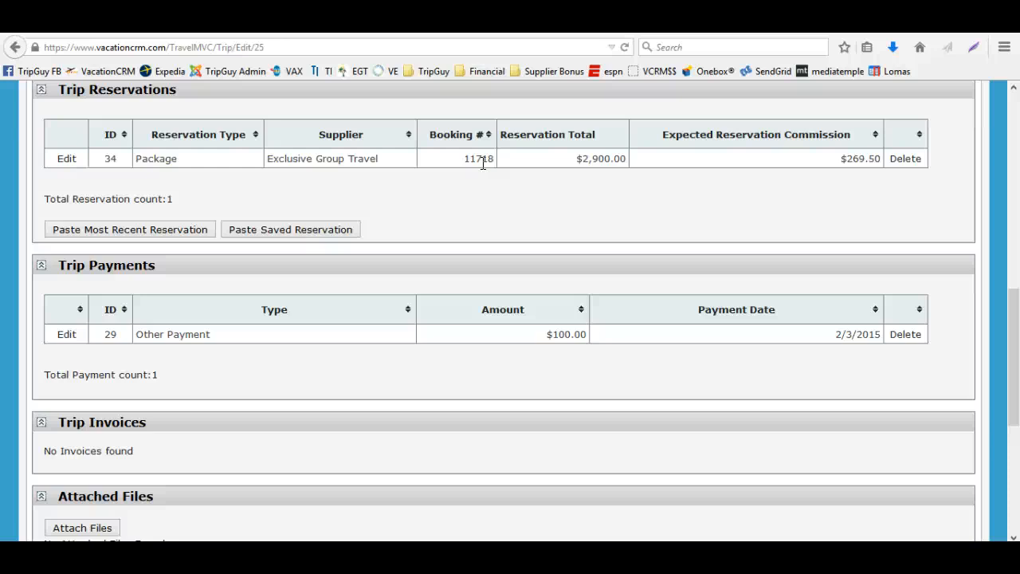
Return to the dashboard, review its panels, and open the first upcoming reservation's trip
{"action": "scroll", "coordinate": [449, 243], "scroll_direction": "up", "scroll_amount": 5}
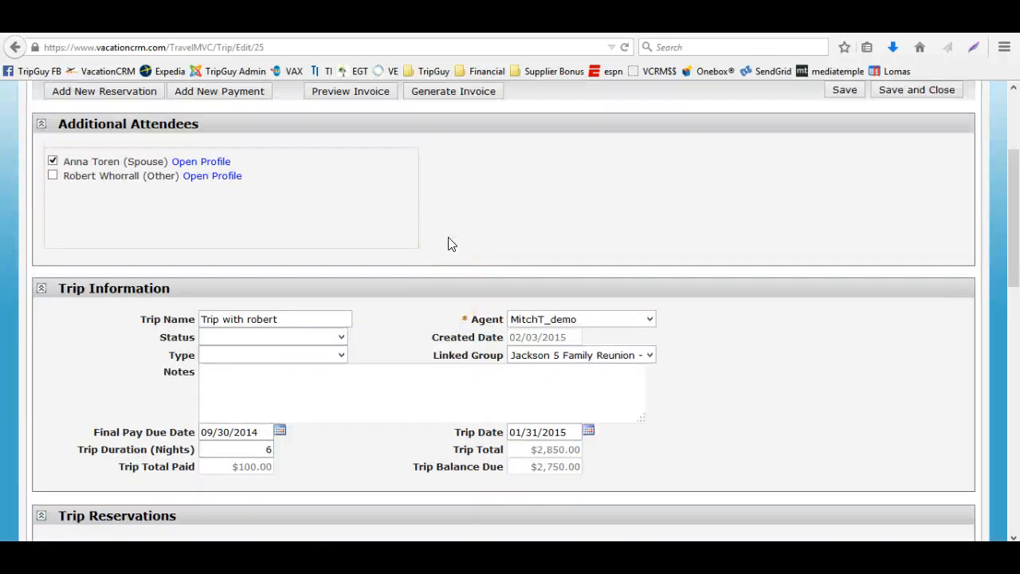
{"action": "scroll", "coordinate": [448, 243], "scroll_direction": "up", "scroll_amount": 1}
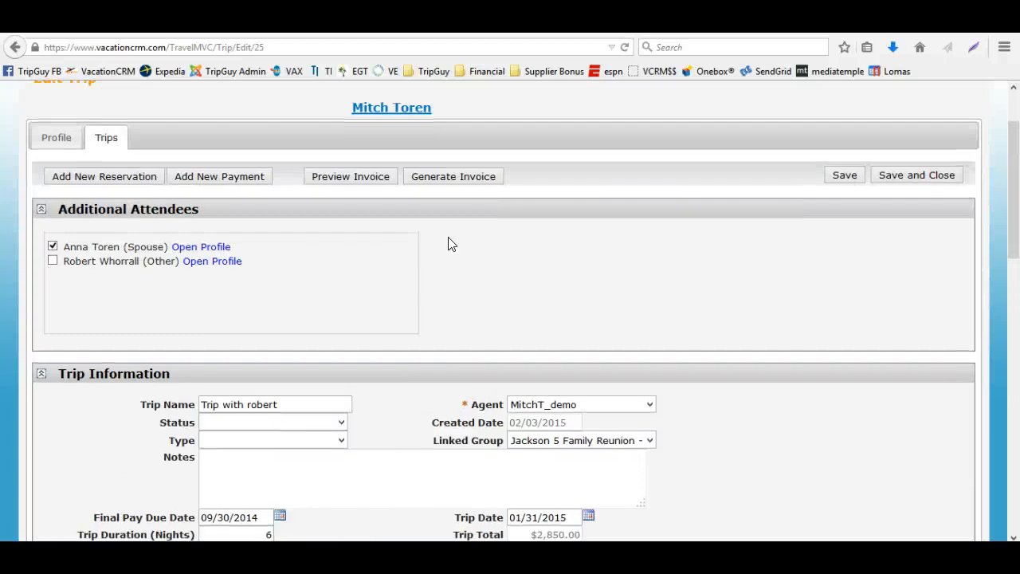
{"action": "scroll", "coordinate": [448, 243], "scroll_direction": "up", "scroll_amount": 1}
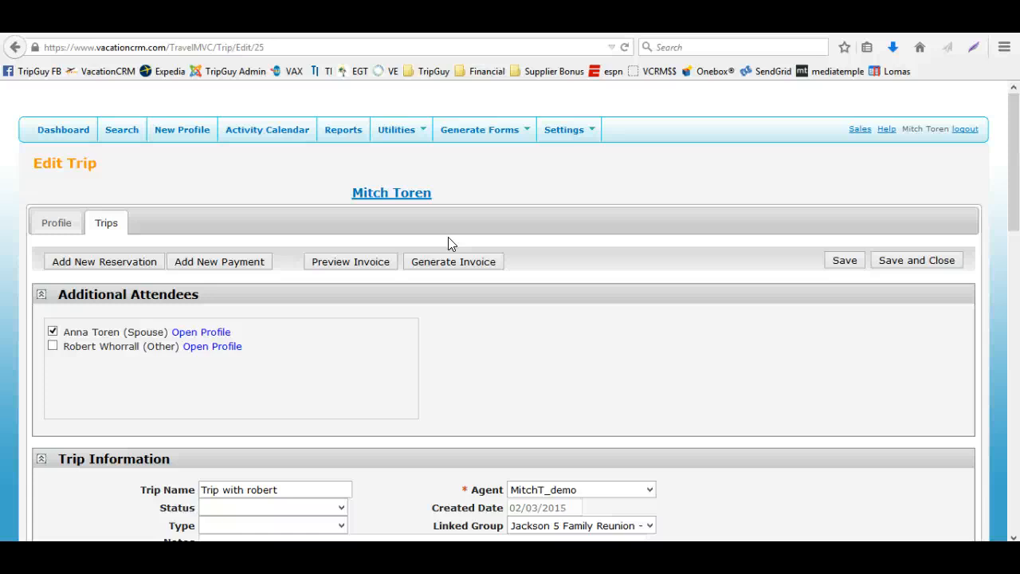
{"action": "left_click", "coordinate": [35, 135]}
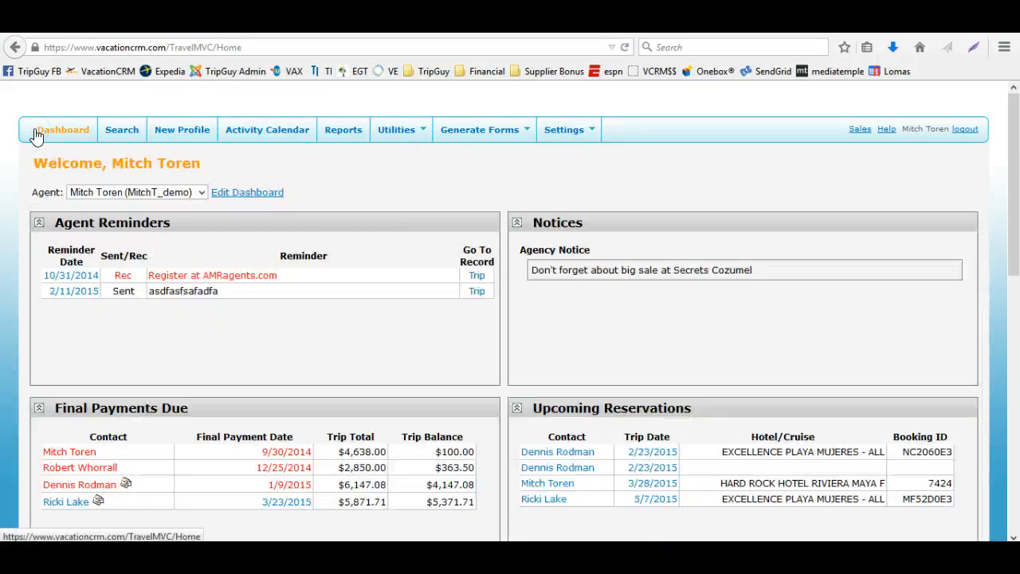
{"action": "scroll", "coordinate": [360, 182], "scroll_direction": "down", "scroll_amount": 2}
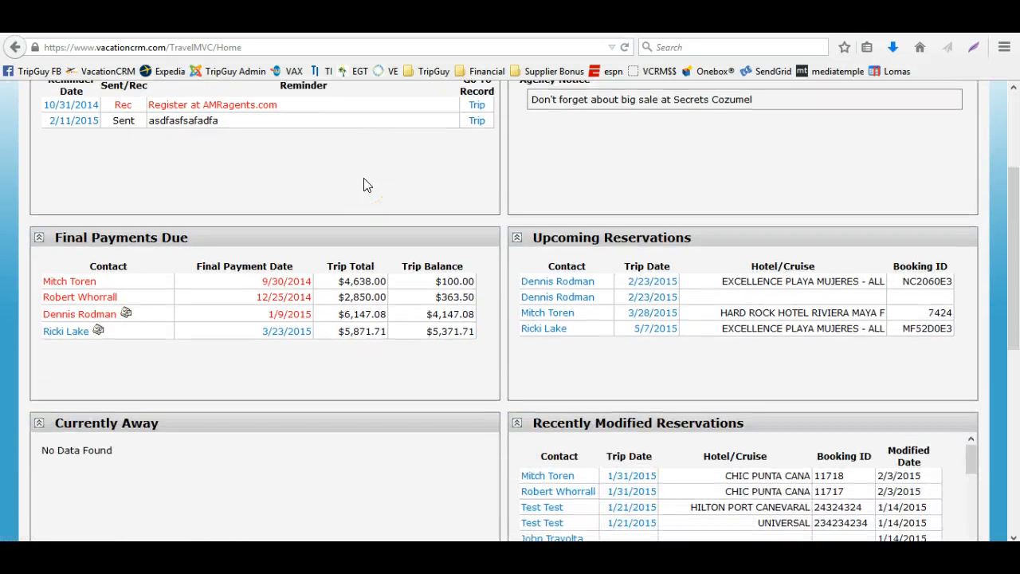
{"action": "scroll", "coordinate": [363, 185], "scroll_direction": "up", "scroll_amount": 2}
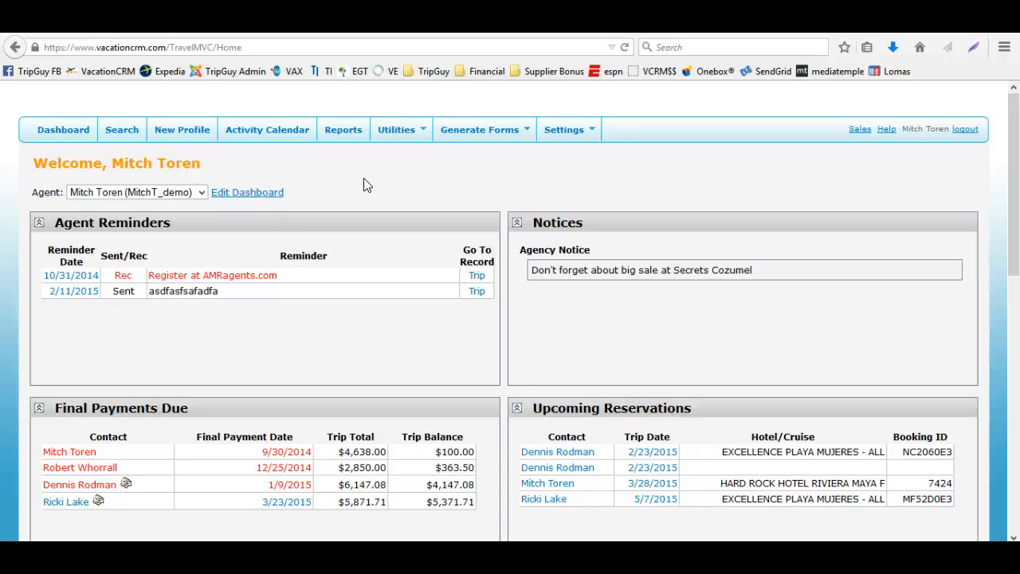
{"action": "scroll", "coordinate": [364, 185], "scroll_direction": "down", "scroll_amount": 2}
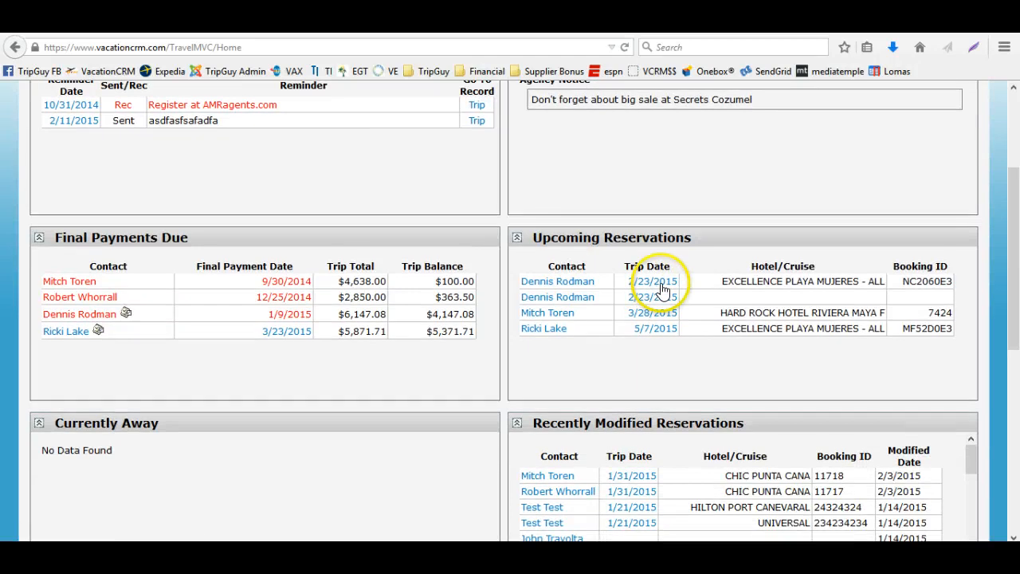
{"action": "left_click", "coordinate": [662, 287]}
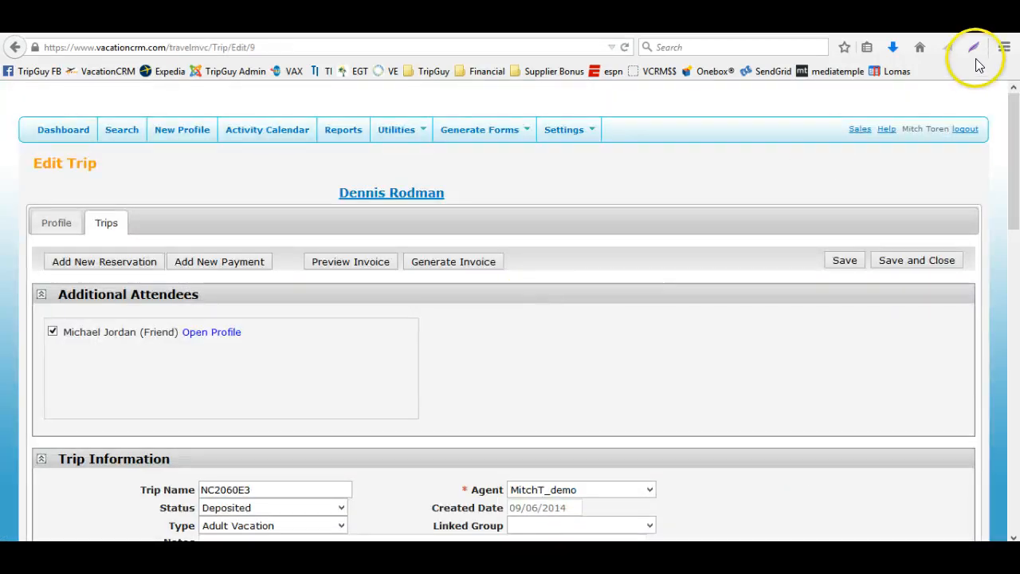
Search profiles by the client's last name and open the client's profile
{"action": "left_click", "coordinate": [131, 131]}
{"action": "type", "text": "toren"}
{"action": "key", "text": "Return"}
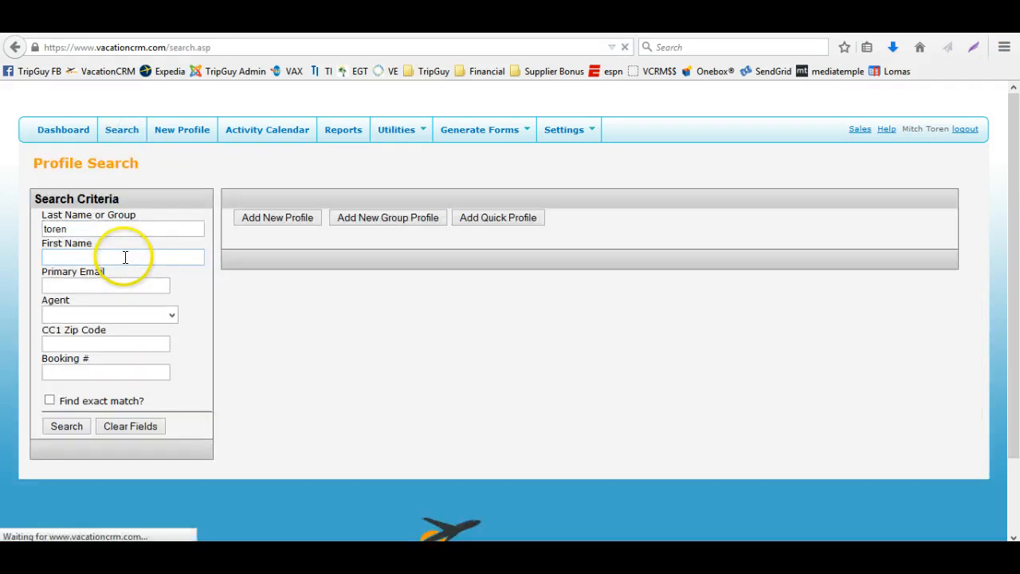
{"action": "left_click", "coordinate": [263, 274]}
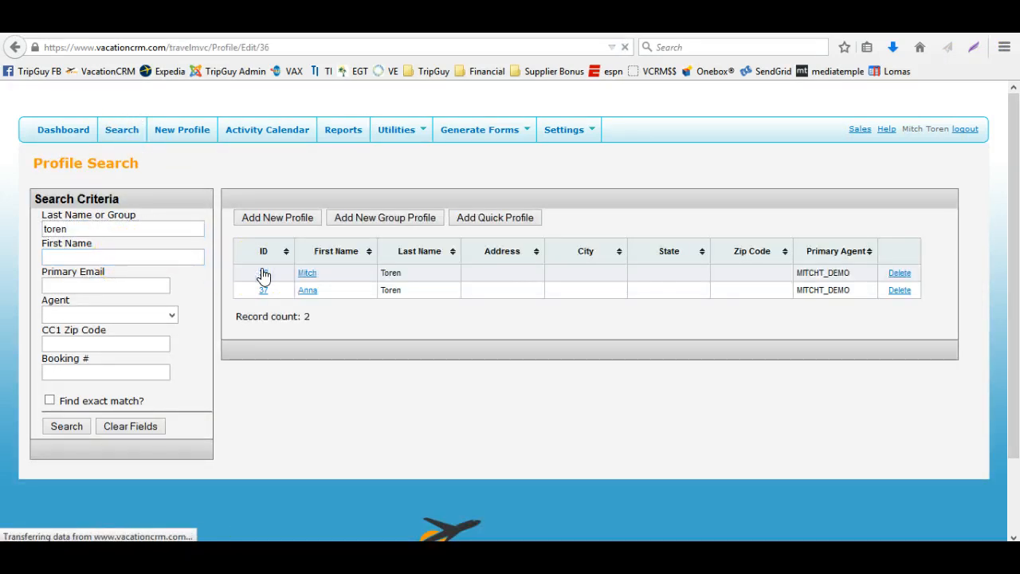
Switch between the profile's Trips and Profile tabs and open the 'Trip with robert' trip
{"action": "left_click", "coordinate": [108, 204]}
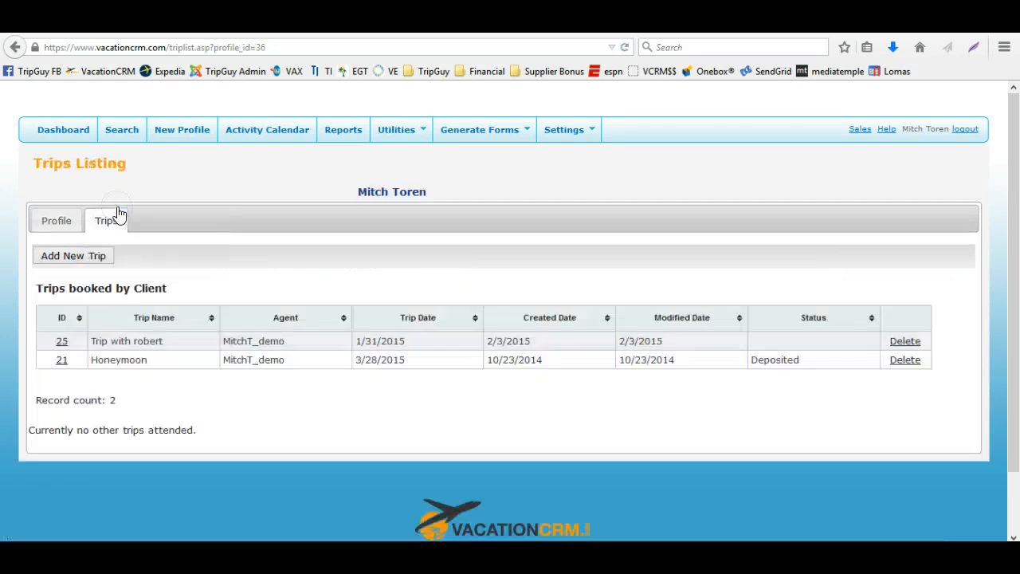
{"action": "left_click", "coordinate": [57, 219]}
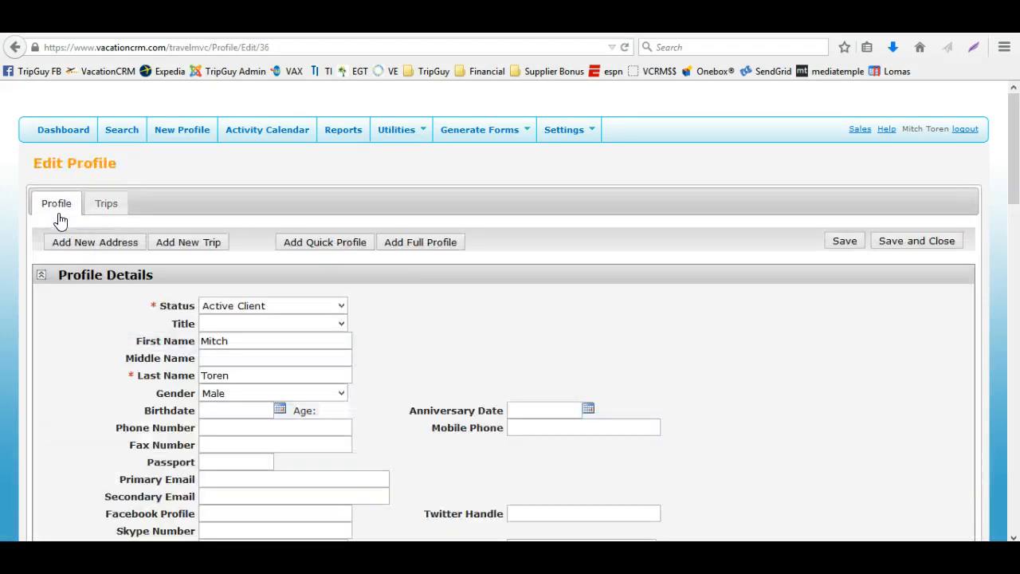
{"action": "left_click", "coordinate": [119, 362]}
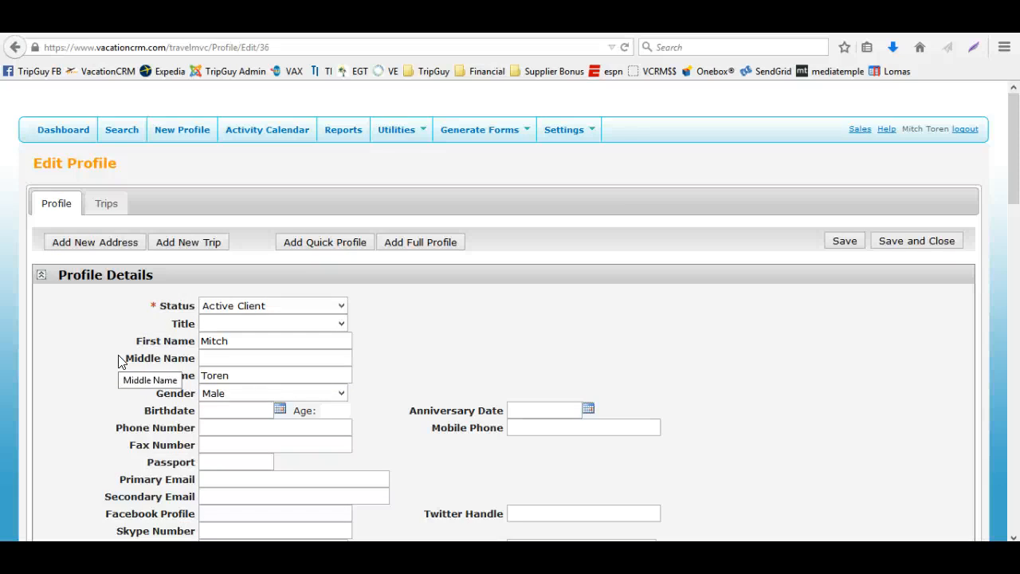
{"action": "left_click", "coordinate": [111, 205]}
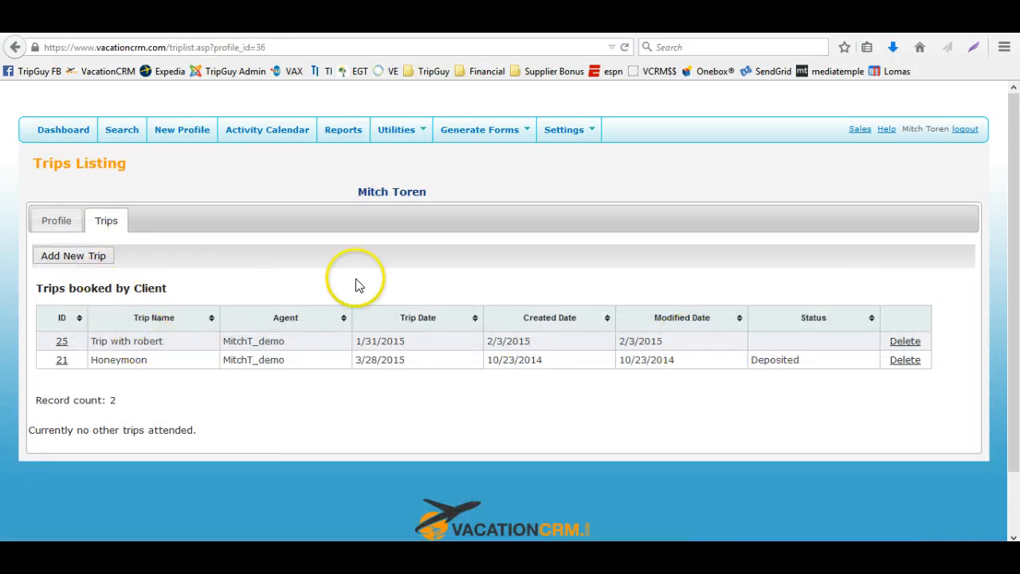
{"action": "left_click", "coordinate": [62, 341]}
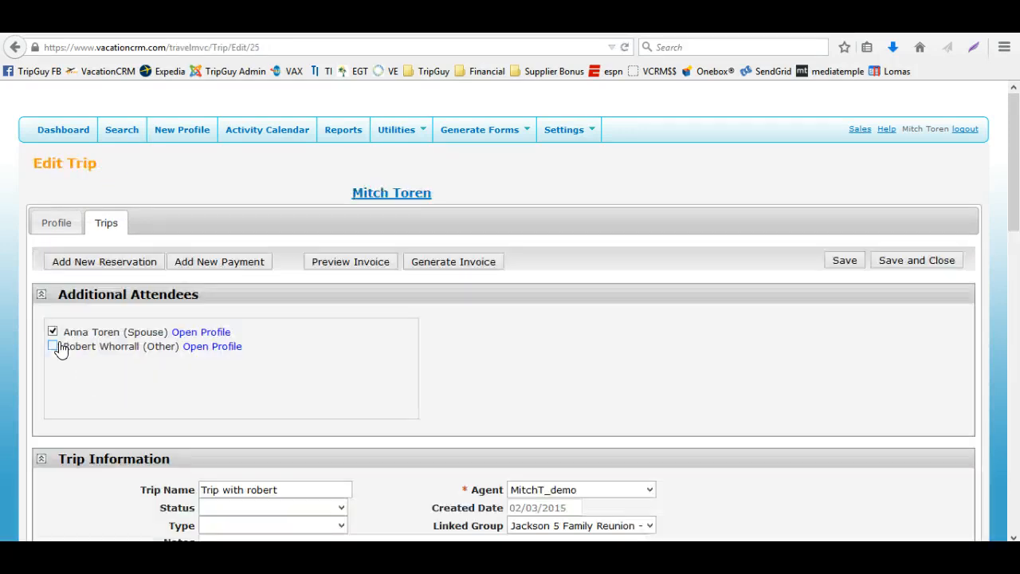
Delete the trip's Package reservation from Exclusive Group Travel, confirming the deletion
{"action": "scroll", "coordinate": [274, 417], "scroll_direction": "down", "scroll_amount": 2}
{"action": "scroll", "coordinate": [273, 417], "scroll_direction": "down", "scroll_amount": 2}
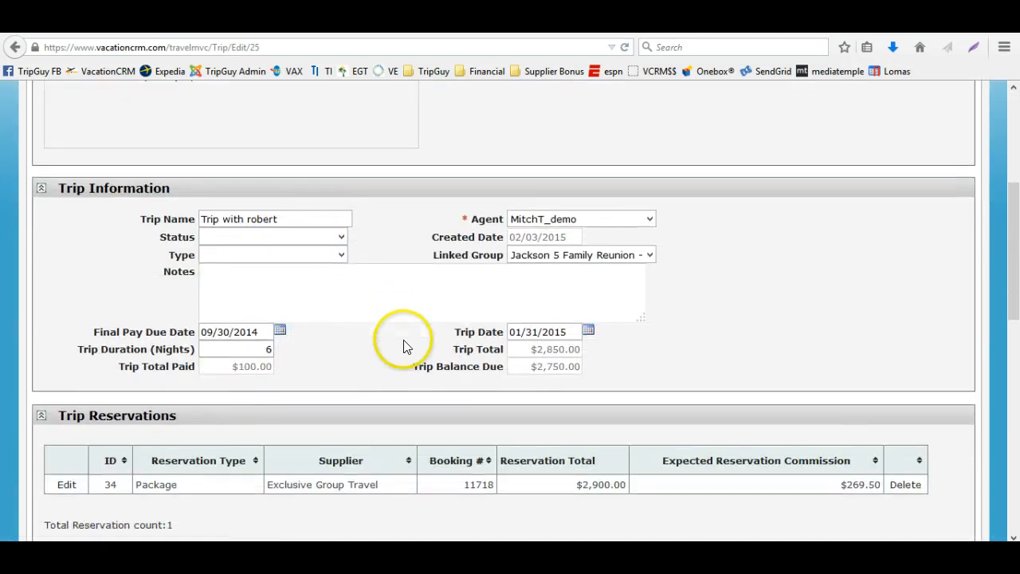
{"action": "scroll", "coordinate": [430, 374], "scroll_direction": "down", "scroll_amount": 1}
{"action": "left_click", "coordinate": [906, 413]}
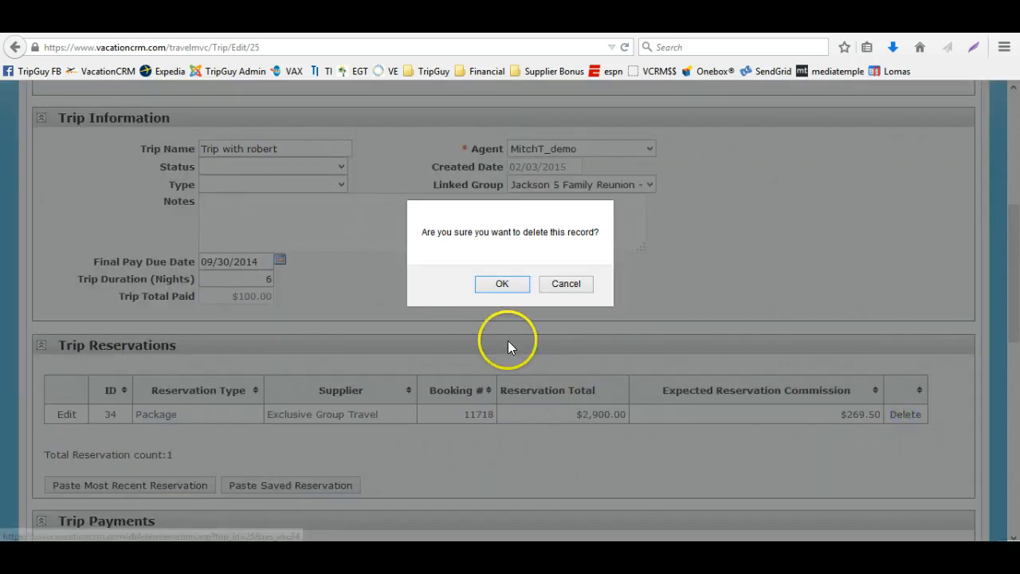
{"action": "left_click", "coordinate": [504, 284]}
Clear the trip's Linked Group selection and save the trip
{"action": "scroll", "coordinate": [467, 374], "scroll_direction": "down", "scroll_amount": 3}
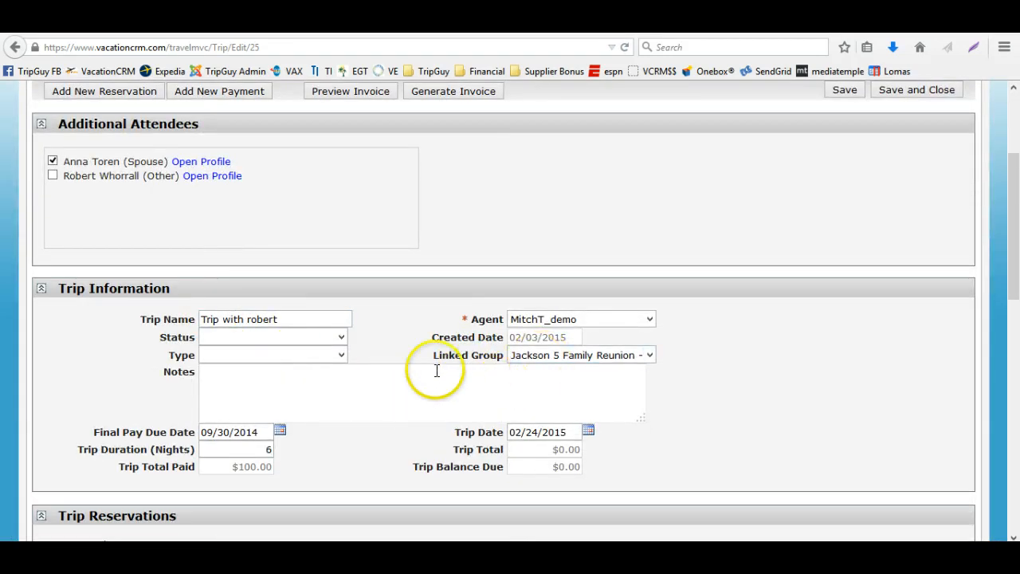
{"action": "left_click", "coordinate": [536, 357]}
{"action": "left_click", "coordinate": [525, 368]}
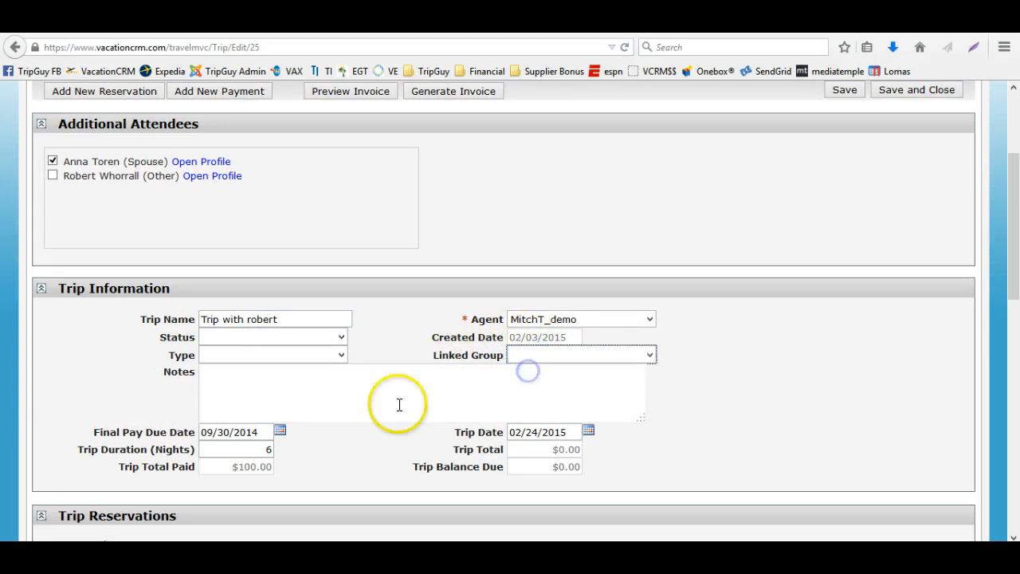
{"action": "left_click", "coordinate": [844, 92]}
Delete the trip's $100 Other Payment, confirming the deletion
{"action": "scroll", "coordinate": [662, 299], "scroll_direction": "down", "scroll_amount": 8}
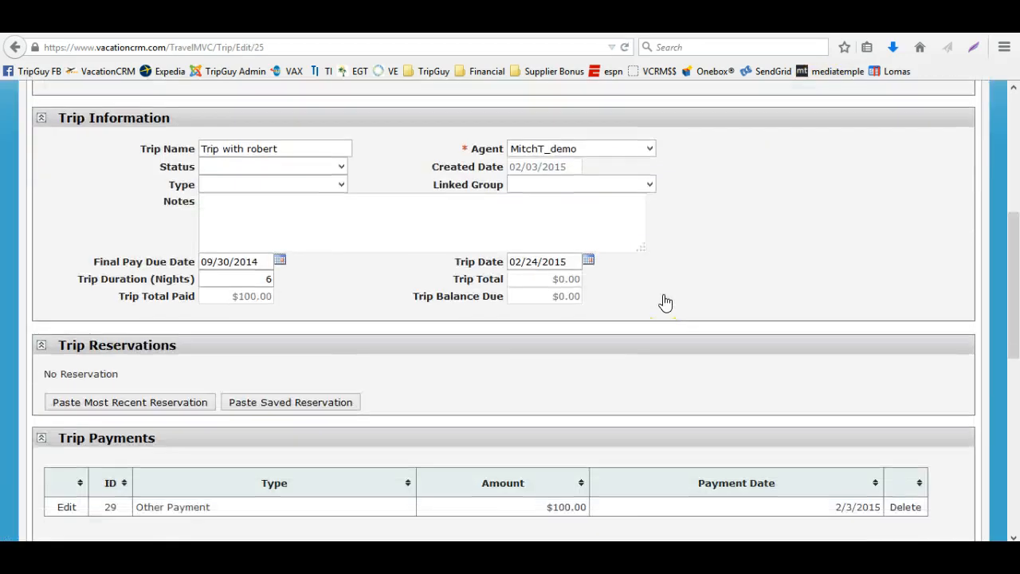
{"action": "left_click", "coordinate": [903, 510]}
{"action": "left_click", "coordinate": [510, 286]}
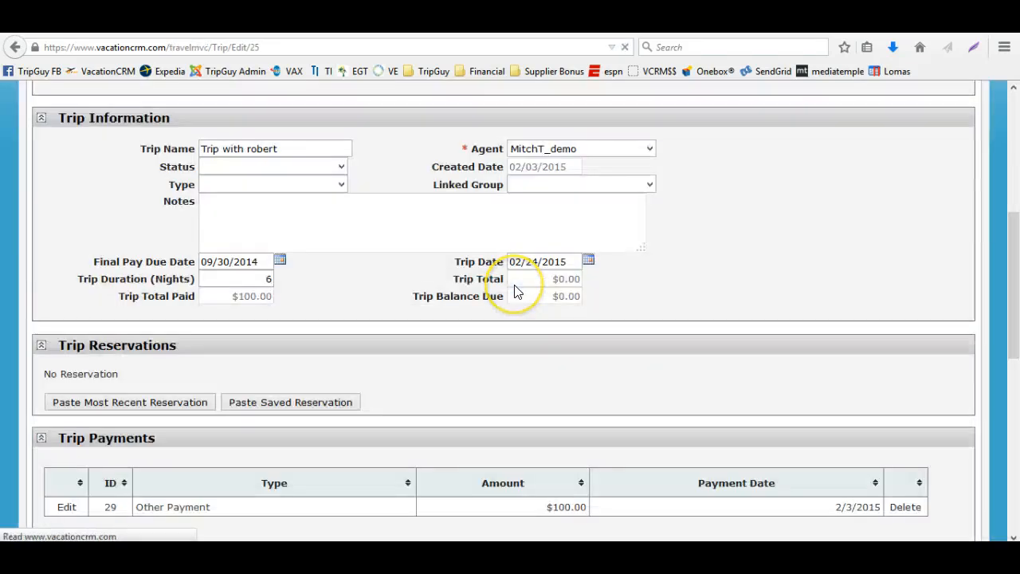
Add a new reservation to the trip with reservation type Package and supplier Funjet Vacations
{"action": "scroll", "coordinate": [511, 322], "scroll_direction": "down", "scroll_amount": 8}
{"action": "scroll", "coordinate": [511, 322], "scroll_direction": "up", "scroll_amount": 6}
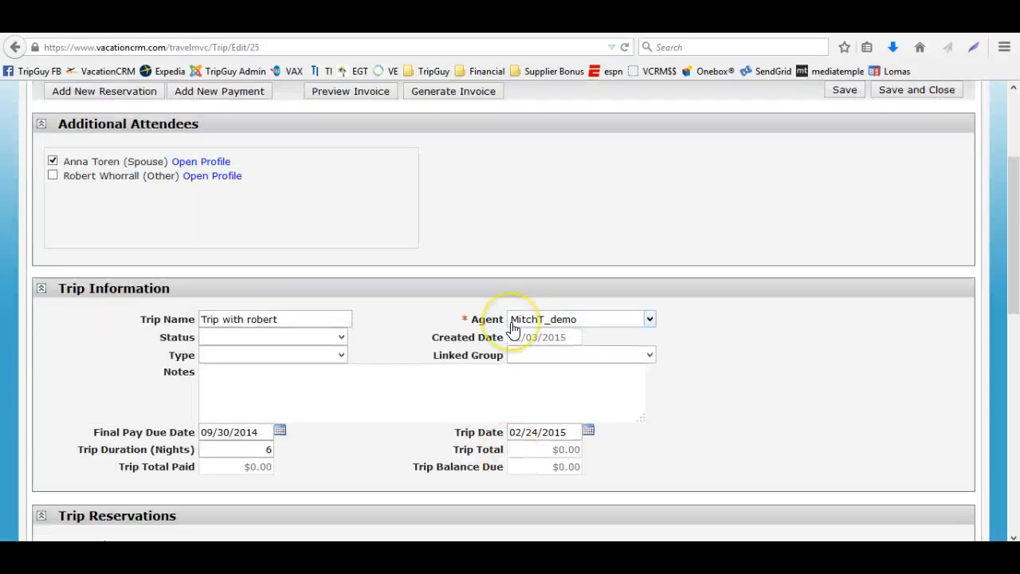
{"action": "scroll", "coordinate": [513, 328], "scroll_direction": "down", "scroll_amount": 3}
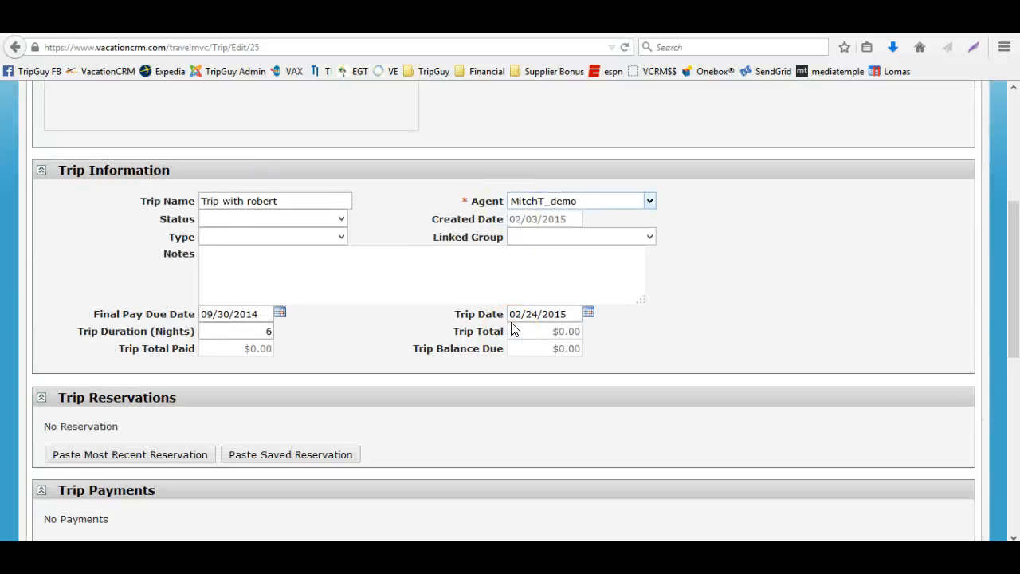
{"action": "scroll", "coordinate": [515, 329], "scroll_direction": "up", "scroll_amount": 6}
{"action": "left_click", "coordinate": [142, 218]}
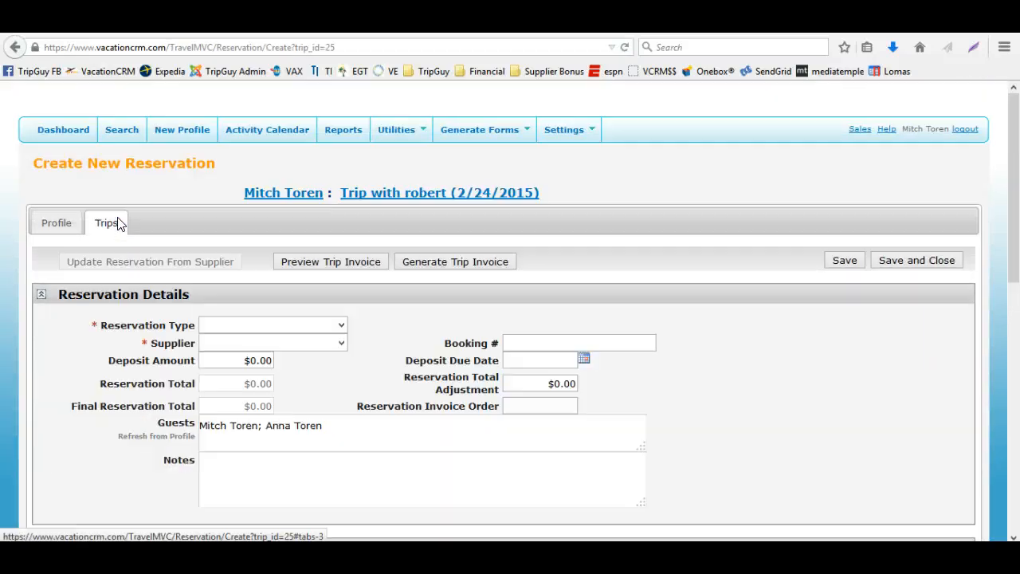
{"action": "left_click", "coordinate": [237, 324]}
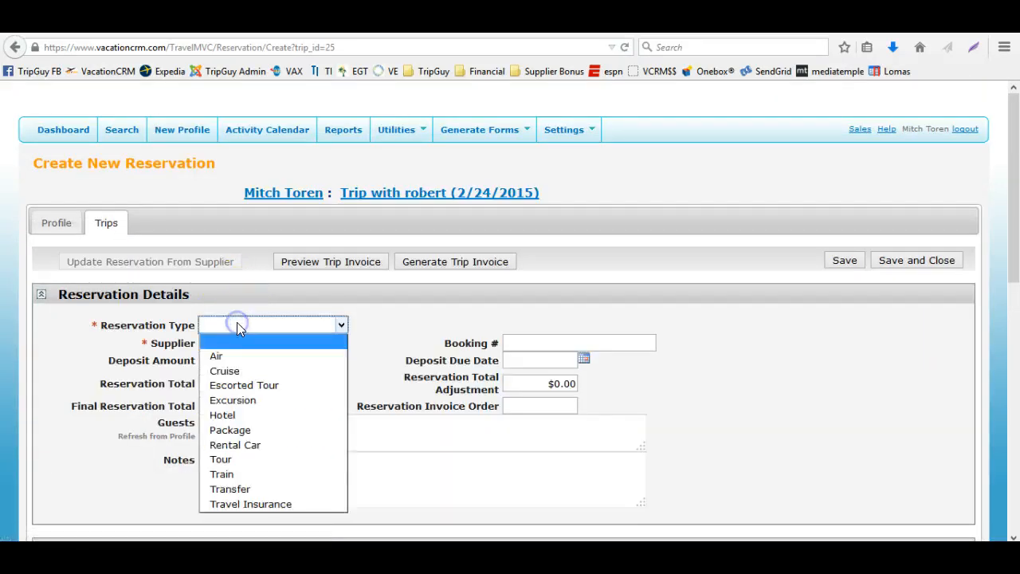
{"action": "key", "text": "p"}
{"action": "key", "text": "Tab"}
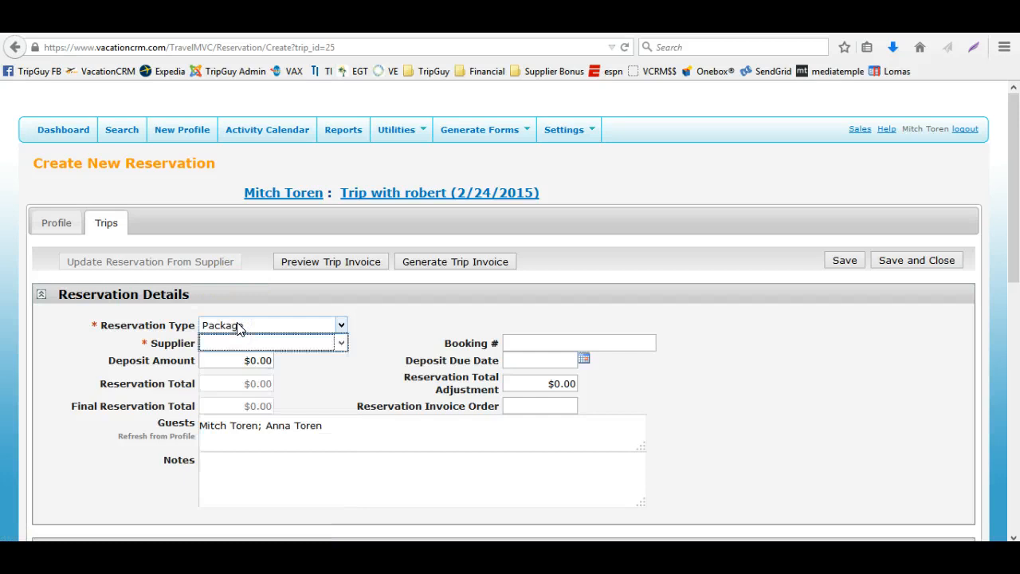
{"action": "key", "text": "f"}
{"action": "key", "text": "Tab"}
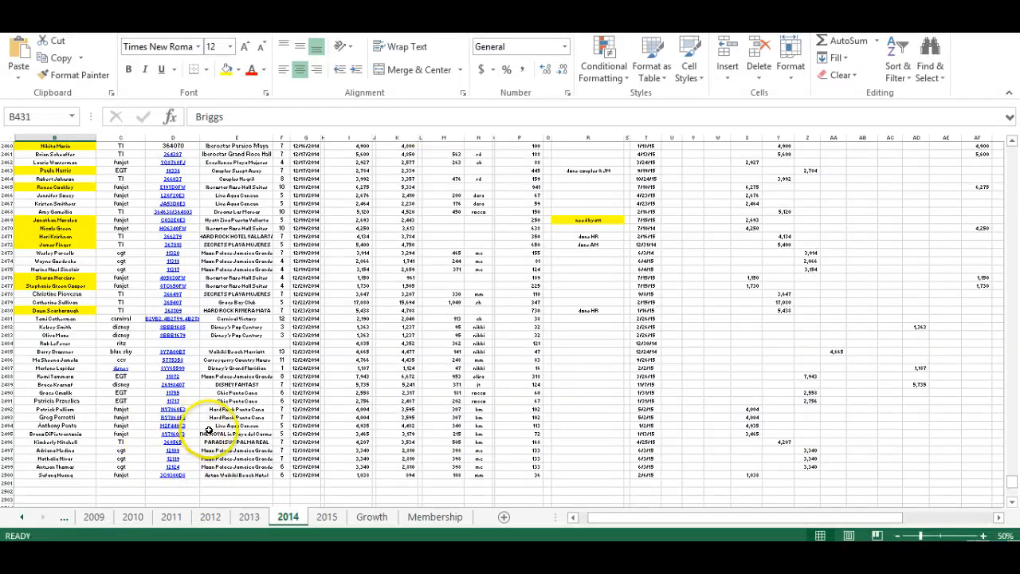
{"action": "left_click", "coordinate": [209, 433]}
{"action": "key", "text": "Left"}
{"action": "key", "text": "ctrl+c"}
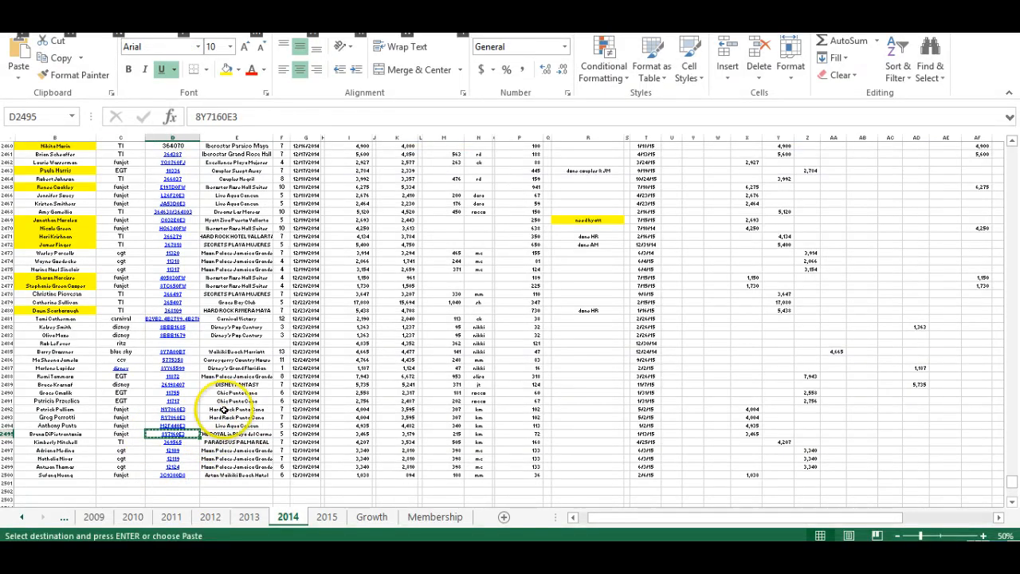
{"action": "key", "text": "alt+Tab"}
{"action": "key", "text": "ctrl+v"}
{"action": "key", "text": "Tab"}
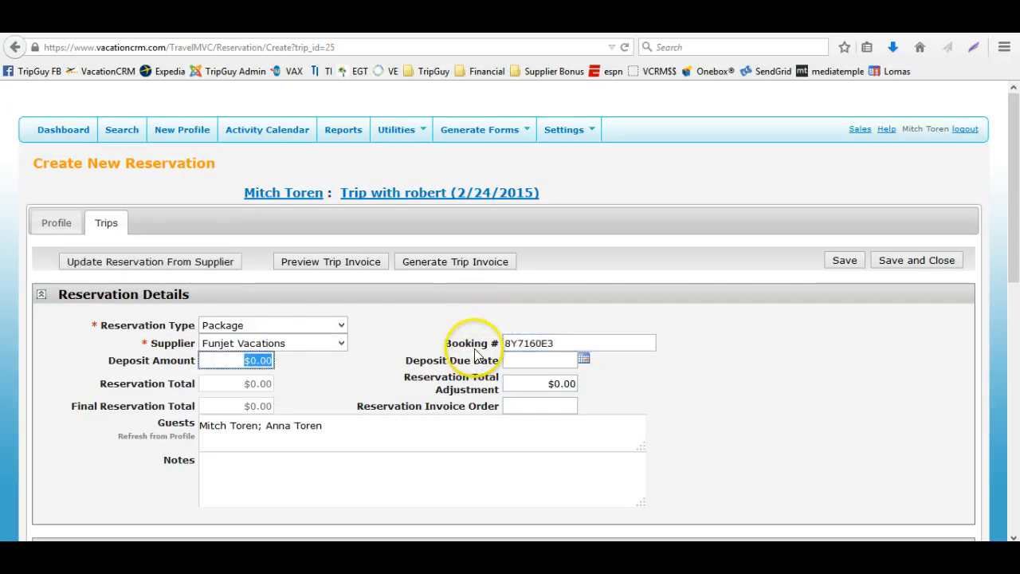
Update the reservation from the supplier, then reload its guests from the trip's additional attendees
{"action": "left_click", "coordinate": [160, 263]}
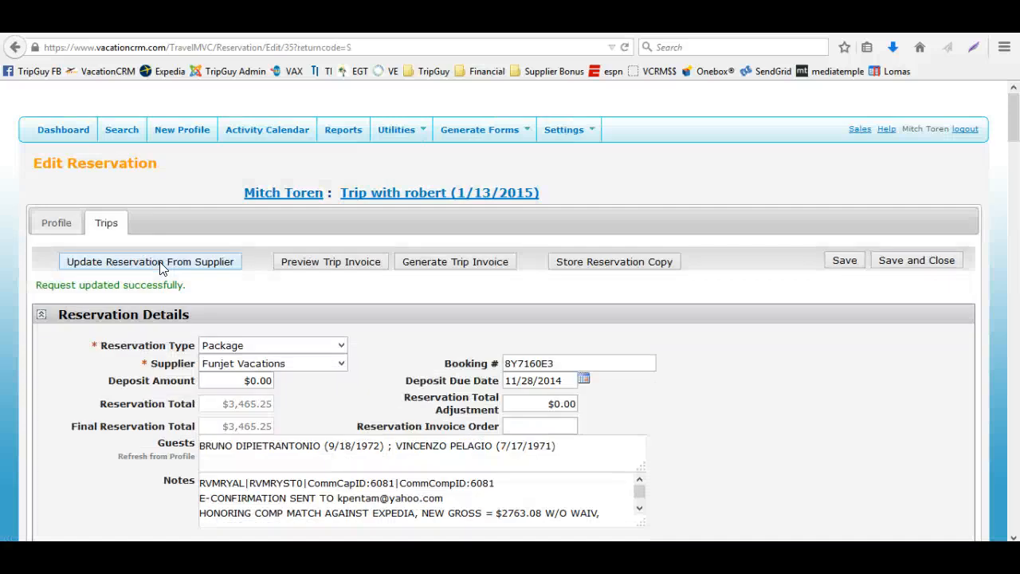
{"action": "scroll", "coordinate": [164, 357], "scroll_direction": "down", "scroll_amount": 3}
{"action": "scroll", "coordinate": [164, 357], "scroll_direction": "down", "scroll_amount": 1}
{"action": "left_click", "coordinate": [163, 285]}
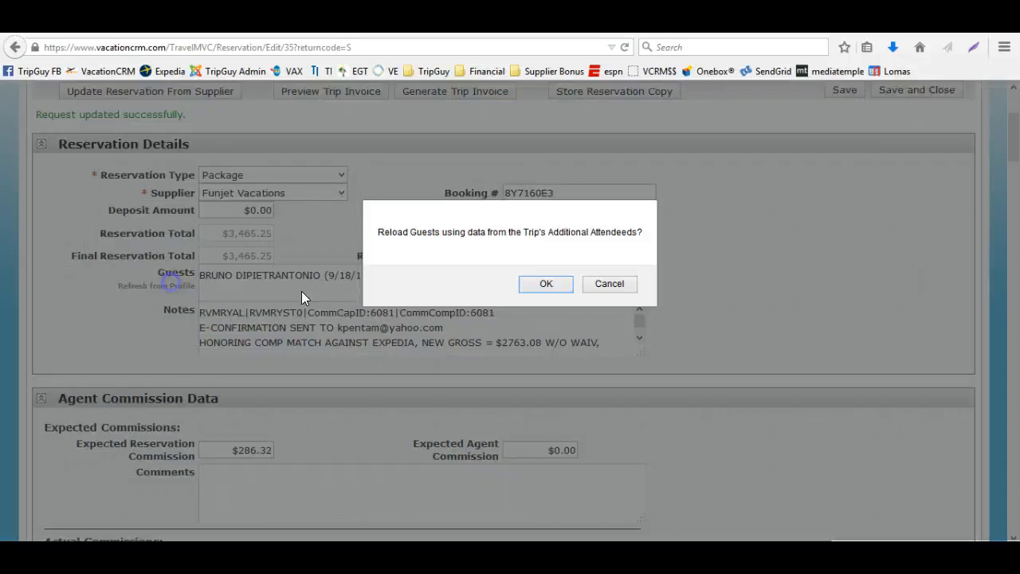
{"action": "left_click", "coordinate": [568, 285]}
Review the imported reservation notes, commission data and Air segment components
{"action": "left_click", "coordinate": [414, 319]}
{"action": "scroll", "coordinate": [409, 319], "scroll_direction": "down", "scroll_amount": 3}
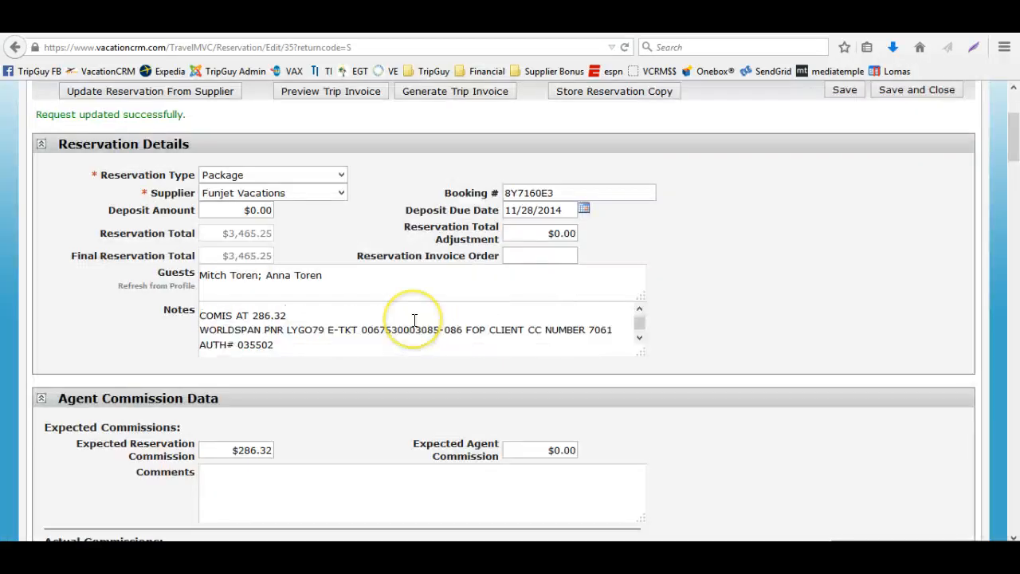
{"action": "left_click", "coordinate": [265, 353]}
{"action": "scroll", "coordinate": [261, 359], "scroll_direction": "up", "scroll_amount": 5}
{"action": "scroll", "coordinate": [159, 374], "scroll_direction": "down", "scroll_amount": 8}
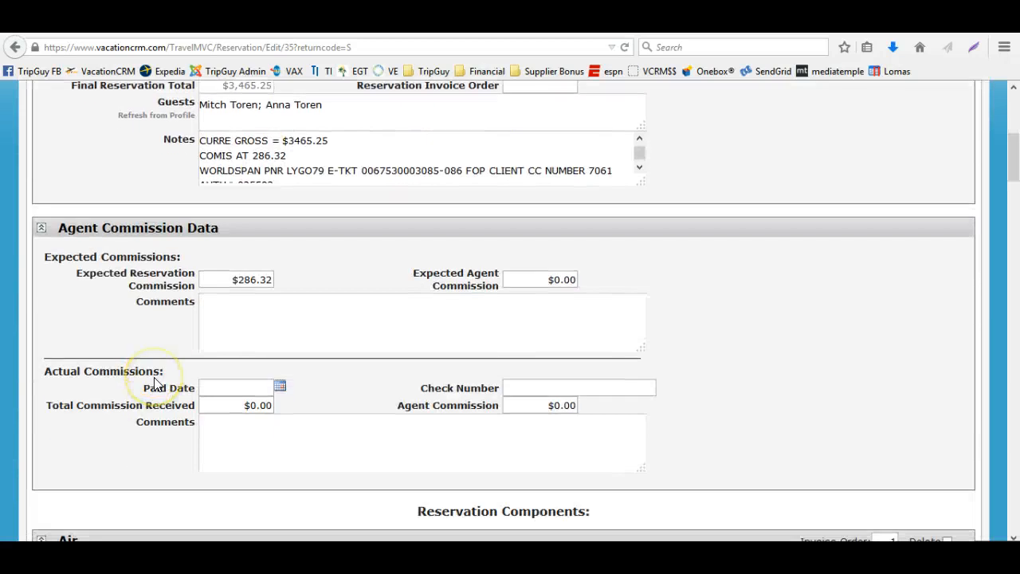
{"action": "scroll", "coordinate": [154, 384], "scroll_direction": "down", "scroll_amount": 1}
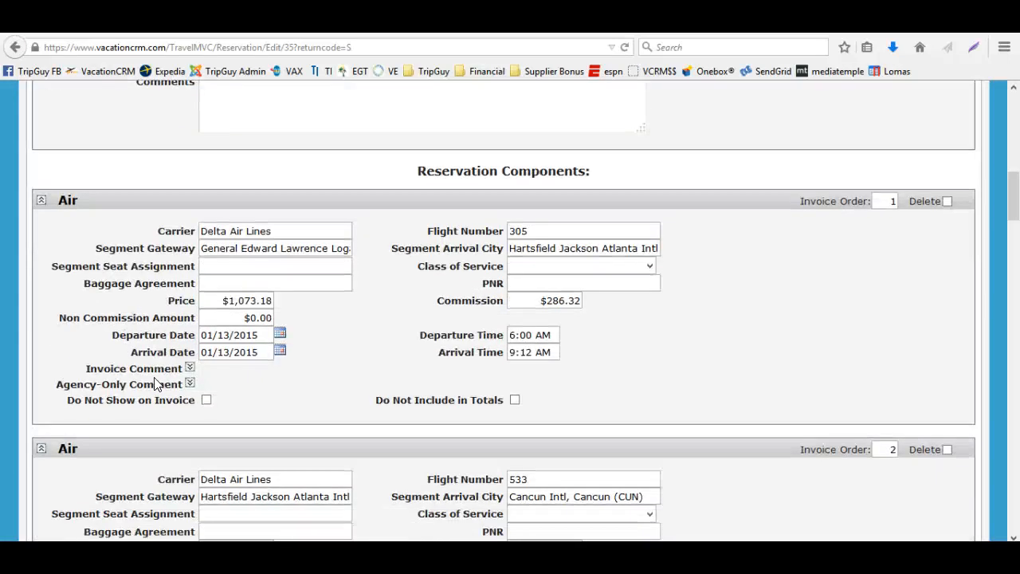
{"action": "left_click", "coordinate": [250, 266]}
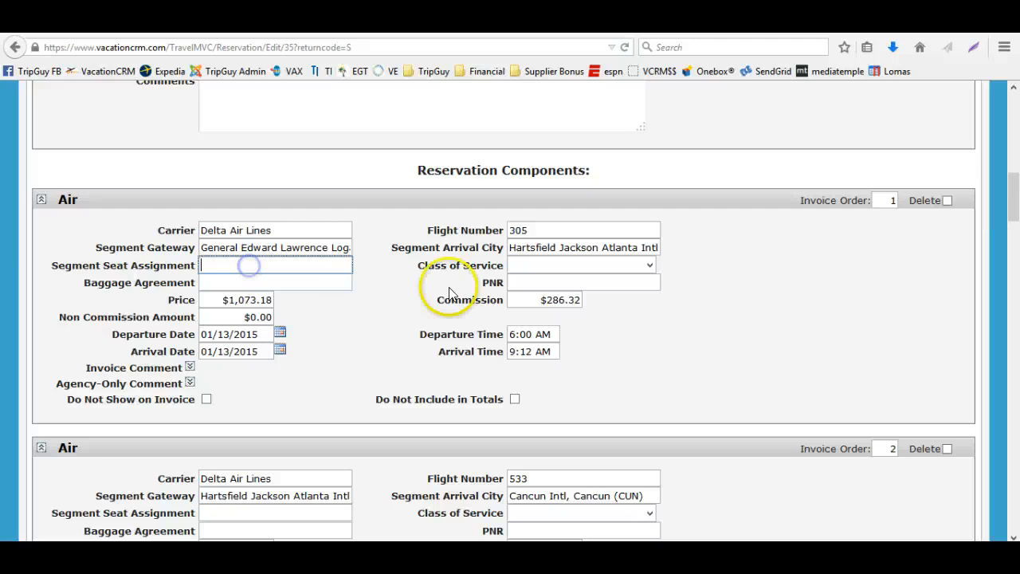
Scroll through the reservation's details, commission data and imported components to review them
{"action": "left_click", "coordinate": [530, 283]}
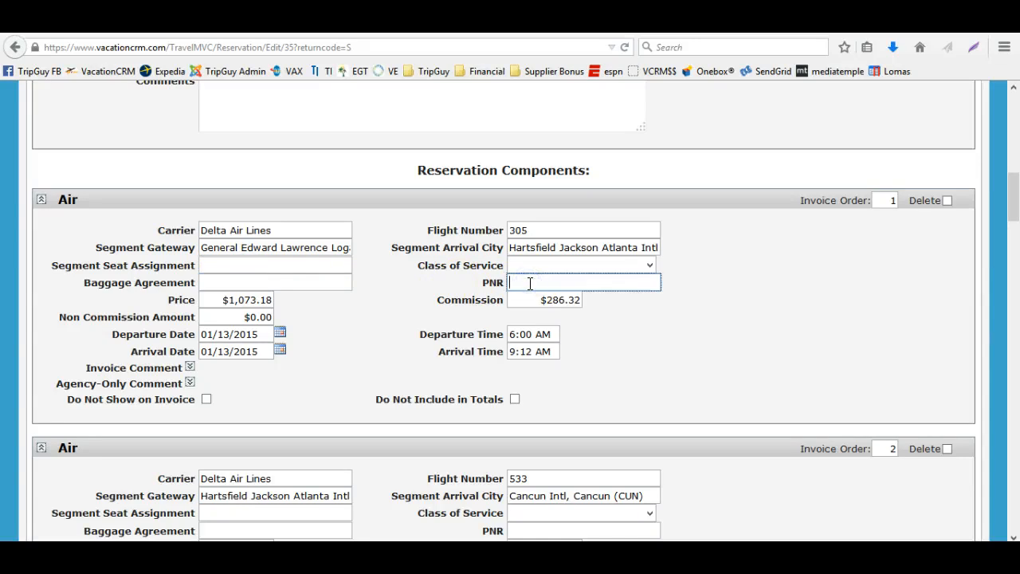
{"action": "left_click", "coordinate": [423, 325]}
{"action": "scroll", "coordinate": [424, 326], "scroll_direction": "down", "scroll_amount": 9}
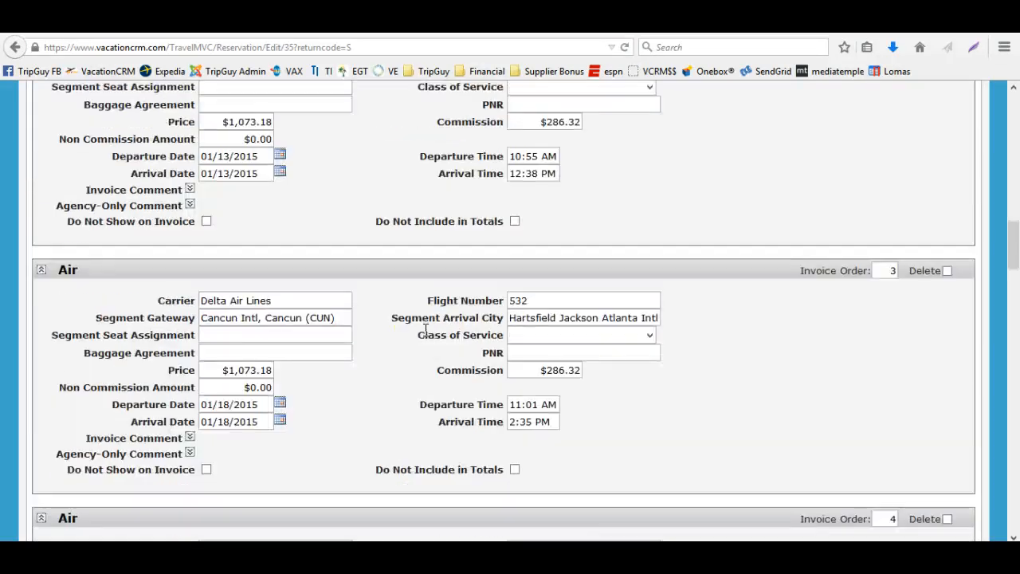
{"action": "scroll", "coordinate": [425, 330], "scroll_direction": "down", "scroll_amount": 3}
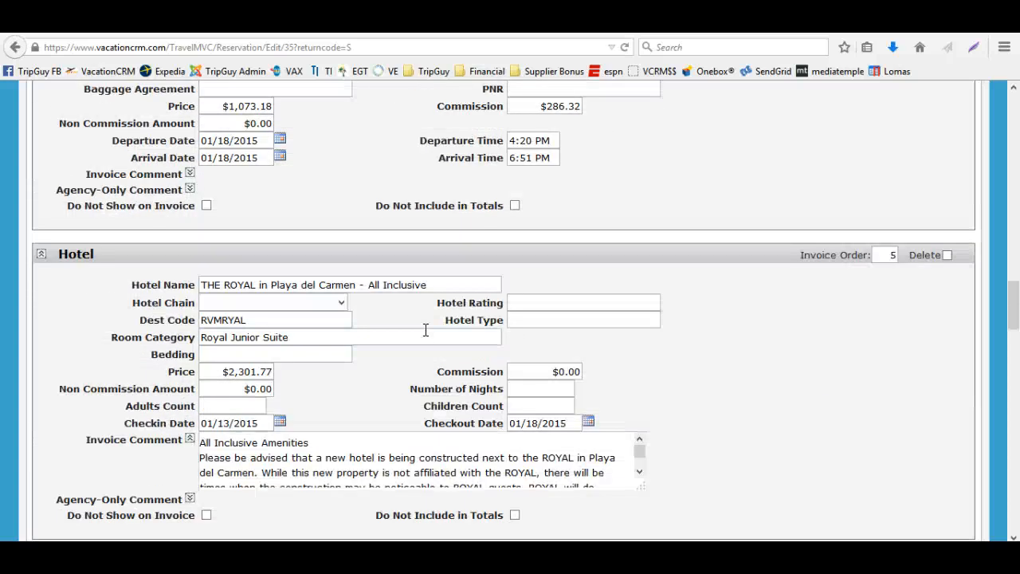
{"action": "scroll", "coordinate": [426, 330], "scroll_direction": "down", "scroll_amount": 1}
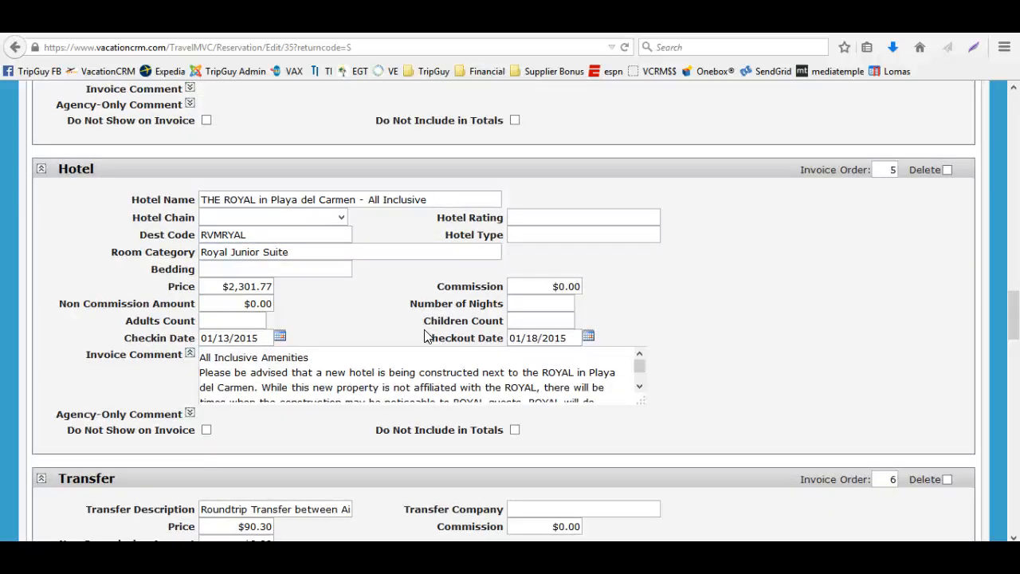
{"action": "scroll", "coordinate": [424, 330], "scroll_direction": "down", "scroll_amount": 4}
{"action": "scroll", "coordinate": [424, 330], "scroll_direction": "down", "scroll_amount": 6}
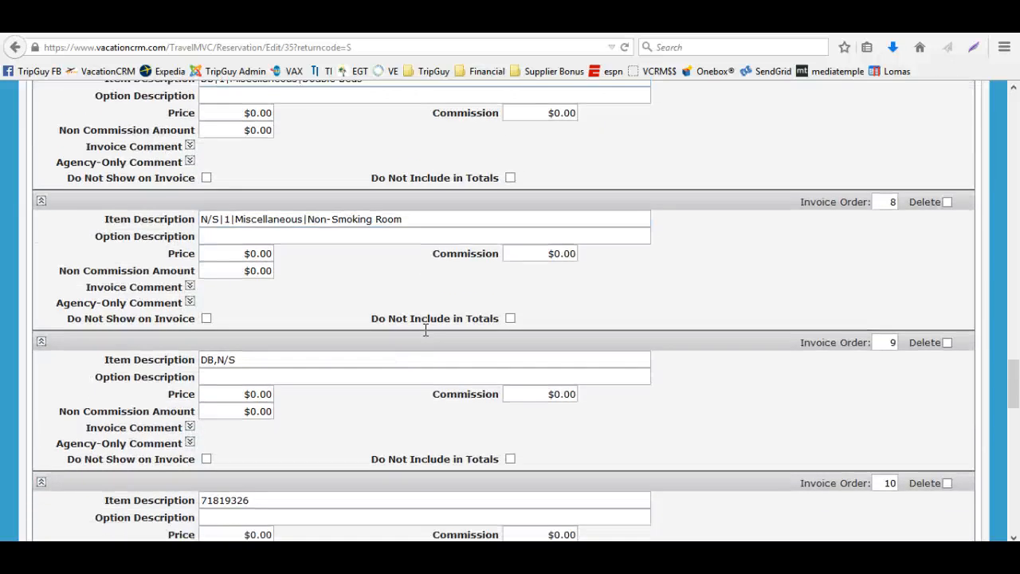
{"action": "scroll", "coordinate": [424, 330], "scroll_direction": "down", "scroll_amount": 10}
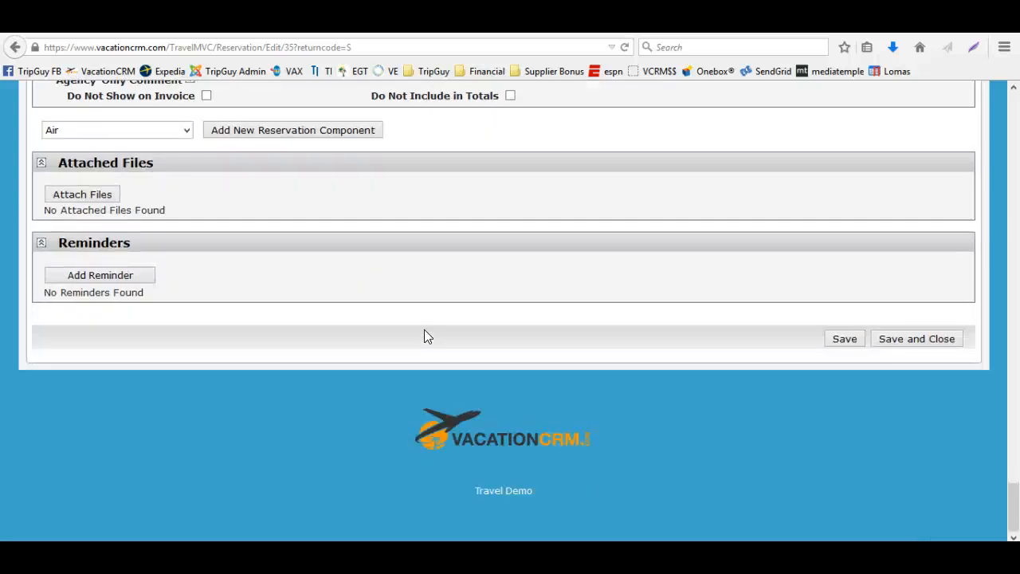
{"action": "scroll", "coordinate": [424, 329], "scroll_direction": "up", "scroll_amount": 20}
{"action": "scroll", "coordinate": [647, 341], "scroll_direction": "up", "scroll_amount": 5}
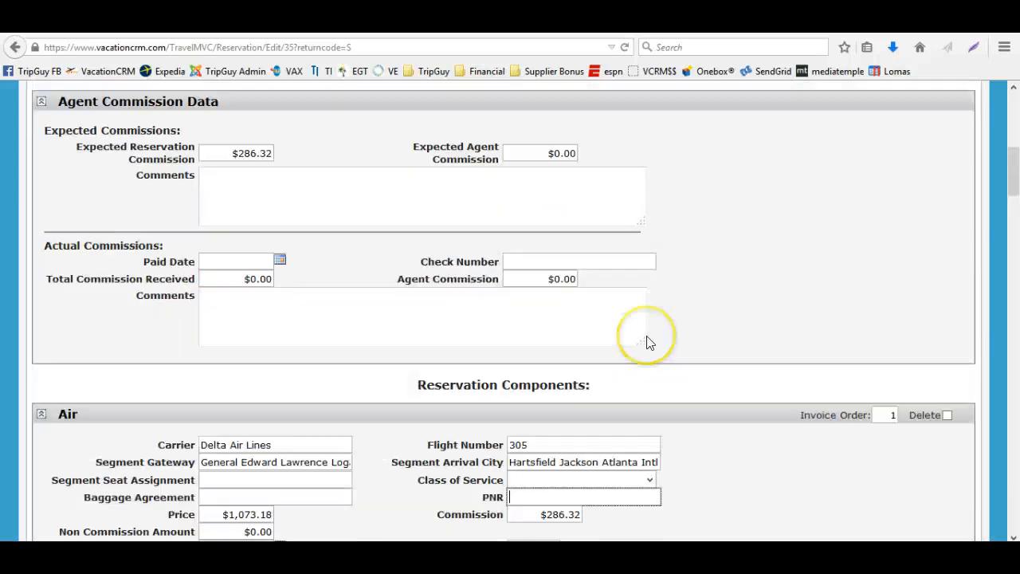
{"action": "scroll", "coordinate": [646, 341], "scroll_direction": "down", "scroll_amount": 2}
{"action": "scroll", "coordinate": [749, 313], "scroll_direction": "up", "scroll_amount": 2}
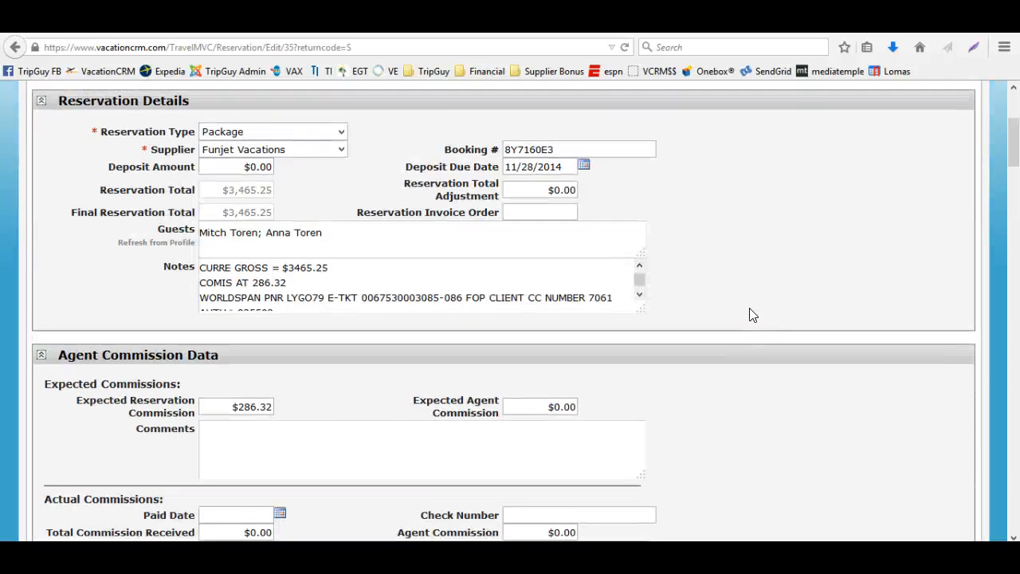
{"action": "scroll", "coordinate": [749, 308], "scroll_direction": "down", "scroll_amount": 2}
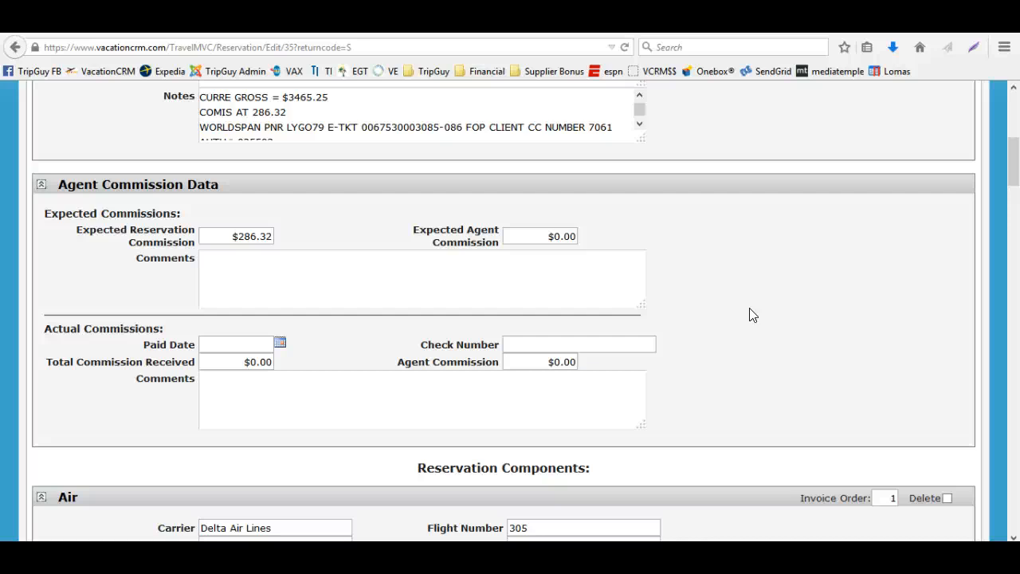
{"action": "scroll", "coordinate": [749, 308], "scroll_direction": "down", "scroll_amount": 2}
{"action": "scroll", "coordinate": [828, 344], "scroll_direction": "down", "scroll_amount": 5}
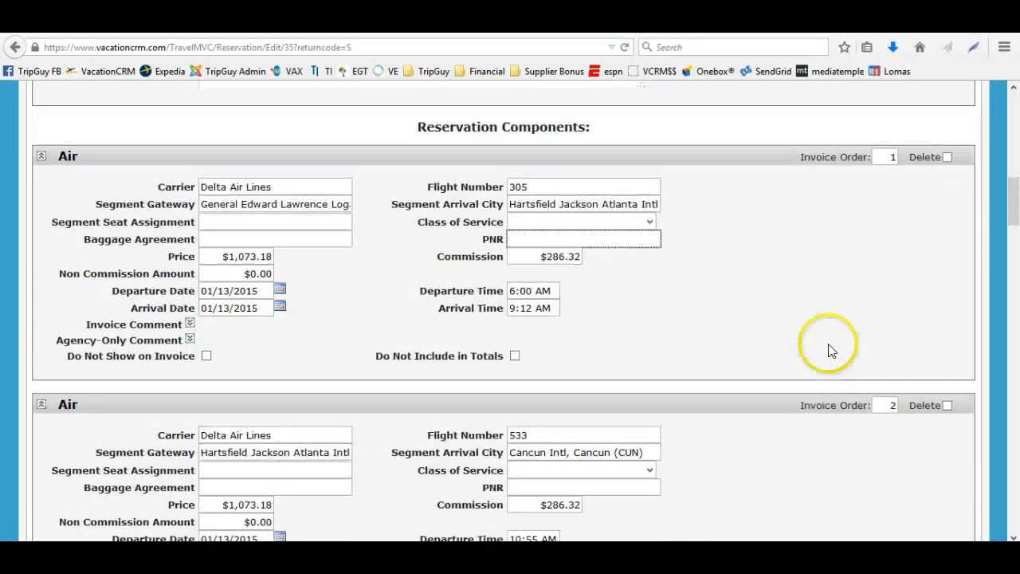
{"action": "scroll", "coordinate": [835, 367], "scroll_direction": "down", "scroll_amount": 6}
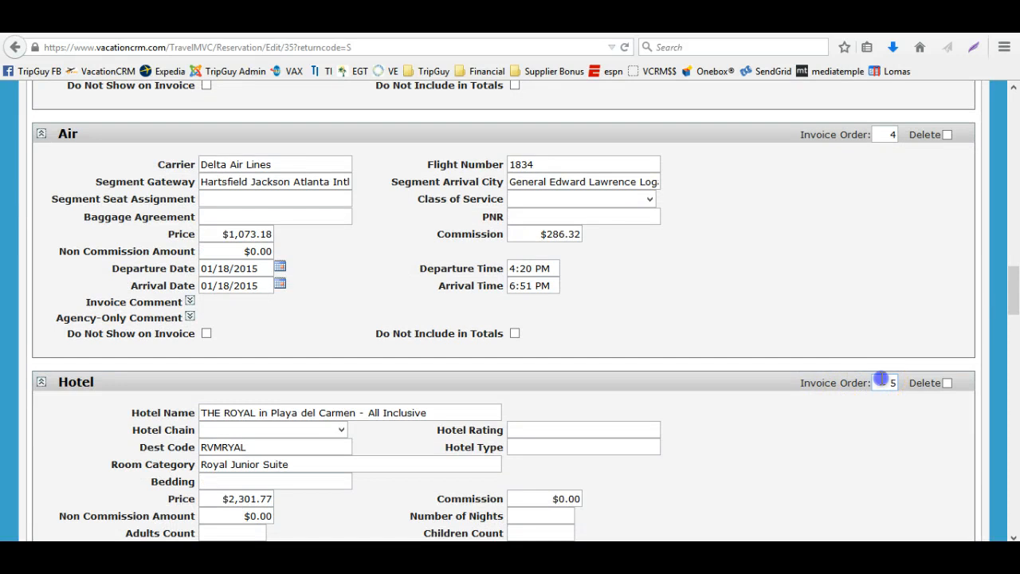
Set the invoice order of the Hotel component and of the Transfer component to 3 each
{"action": "double_click", "coordinate": [891, 383]}
{"action": "type", "text": "3"}
{"action": "key", "text": "Tab"}
{"action": "key", "text": "Tab"}
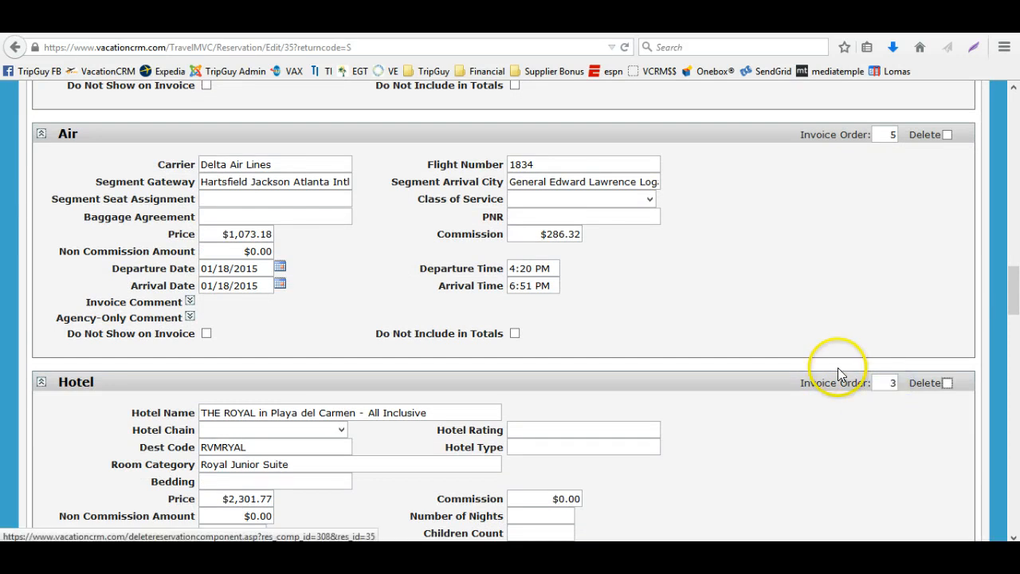
{"action": "scroll", "coordinate": [838, 372], "scroll_direction": "down", "scroll_amount": 4}
{"action": "double_click", "coordinate": [892, 351]}
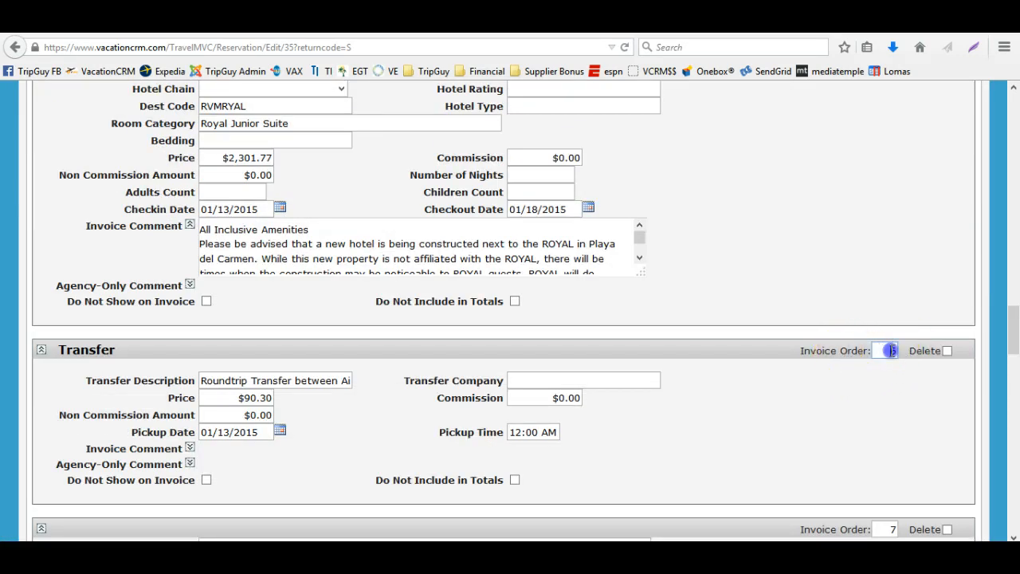
{"action": "type", "text": "3"}
{"action": "key", "text": "Tab"}
{"action": "scroll", "coordinate": [843, 304], "scroll_direction": "up", "scroll_amount": 4}
{"action": "left_click", "coordinate": [854, 358]}
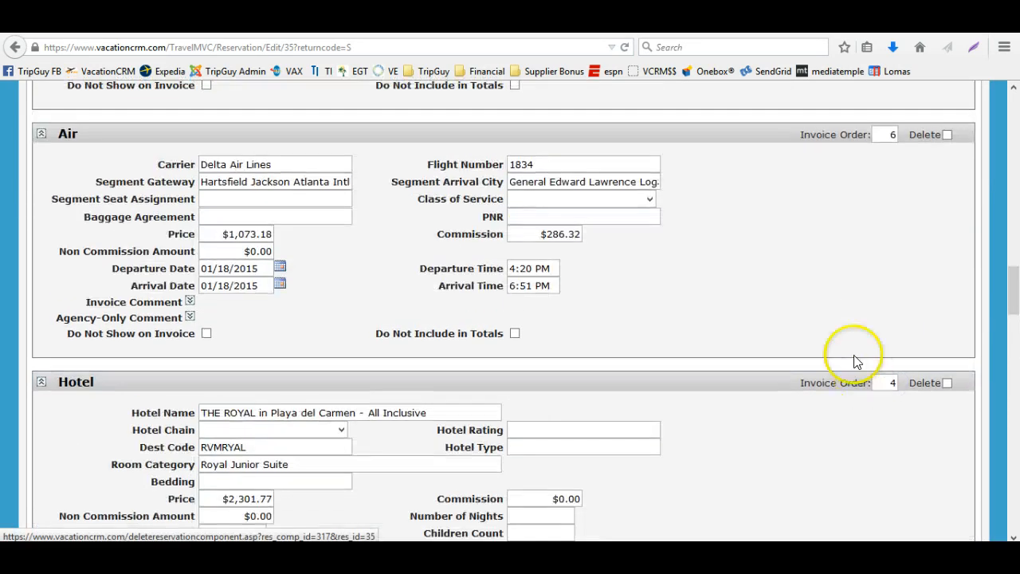
Mark every miscellaneous item except Dream Vacation Care as Do Not Show on Invoice, and save the reservation
{"action": "scroll", "coordinate": [847, 353], "scroll_direction": "down", "scroll_amount": 9}
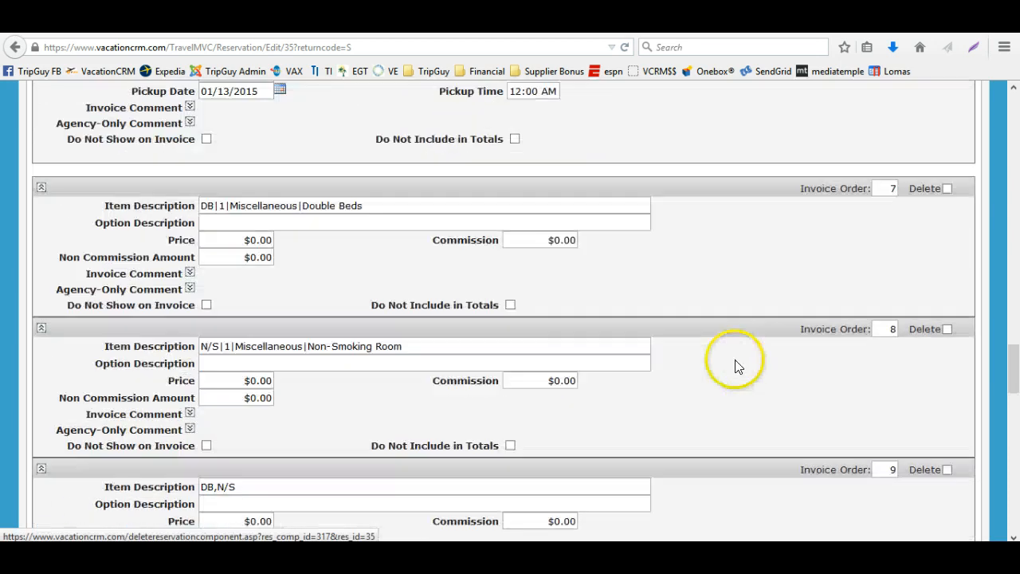
{"action": "left_click", "coordinate": [206, 304]}
{"action": "left_click", "coordinate": [207, 446]}
{"action": "scroll", "coordinate": [207, 445], "scroll_direction": "down", "scroll_amount": 3}
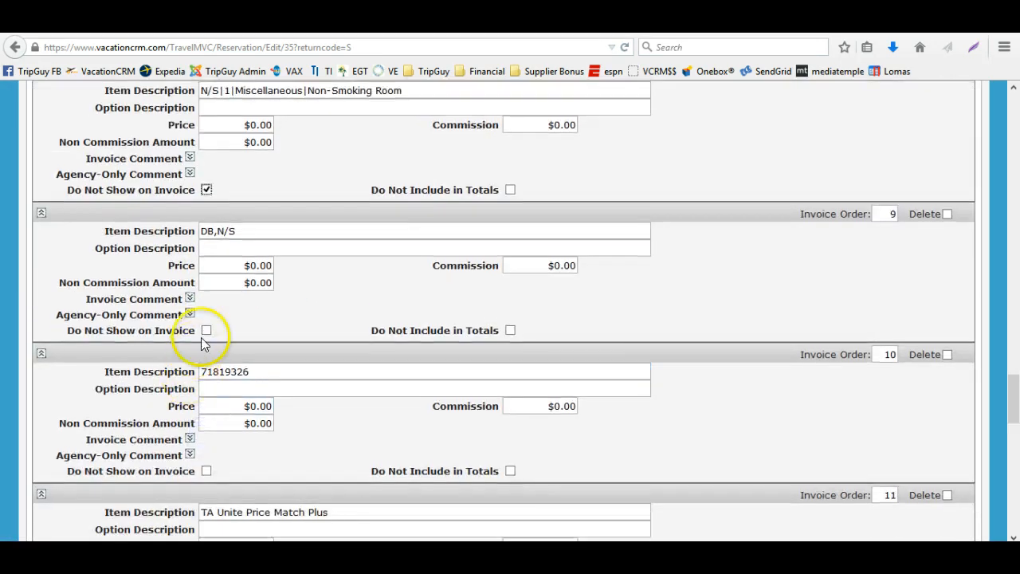
{"action": "left_click", "coordinate": [206, 330]}
{"action": "left_click", "coordinate": [206, 470]}
{"action": "scroll", "coordinate": [204, 475], "scroll_direction": "down", "scroll_amount": 4}
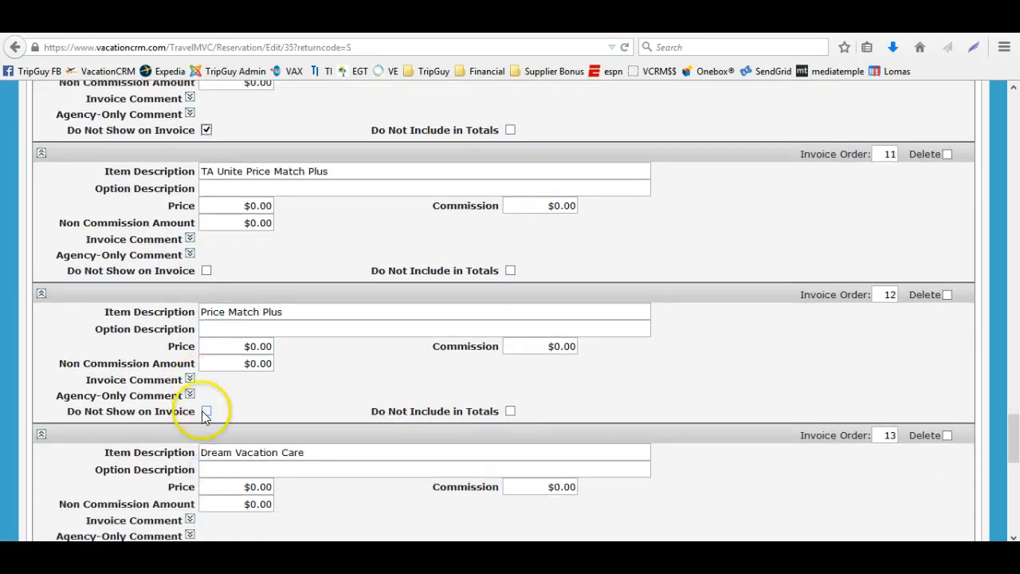
{"action": "left_click", "coordinate": [206, 411]}
{"action": "left_click", "coordinate": [206, 270]}
{"action": "scroll", "coordinate": [358, 391], "scroll_direction": "down", "scroll_amount": 2}
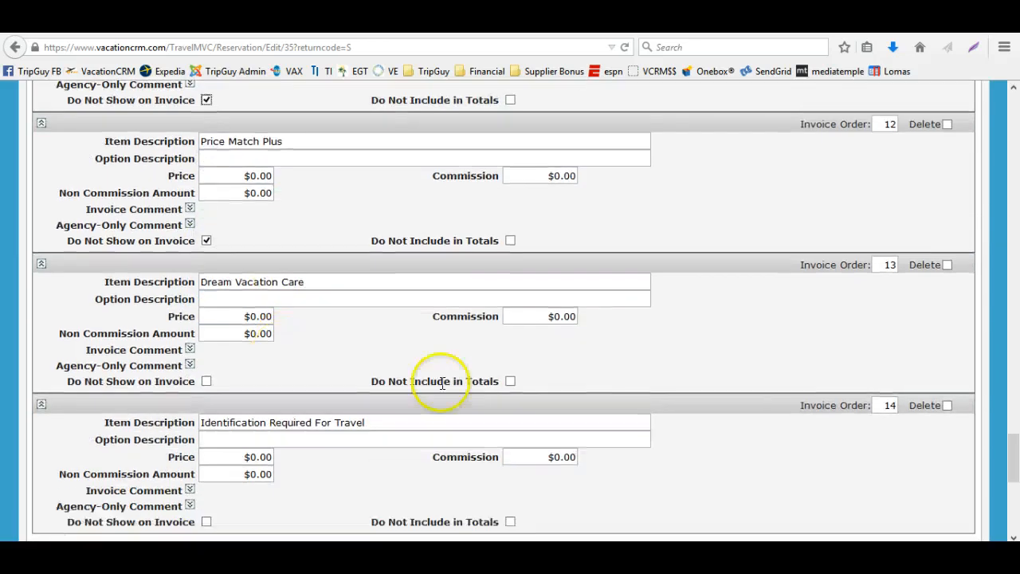
{"action": "left_click", "coordinate": [207, 522]}
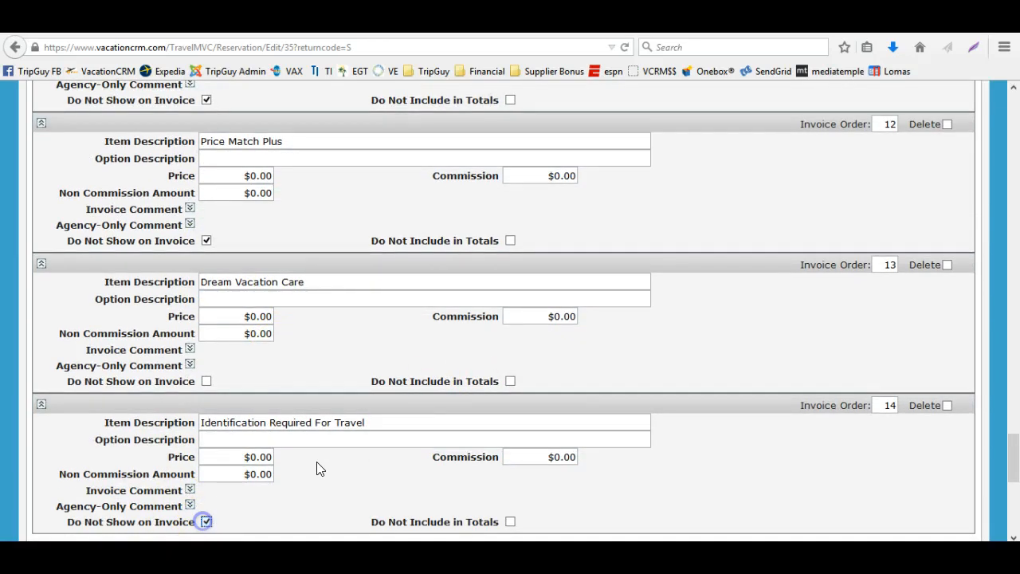
{"action": "scroll", "coordinate": [319, 468], "scroll_direction": "down", "scroll_amount": 4}
{"action": "left_click", "coordinate": [846, 426]}
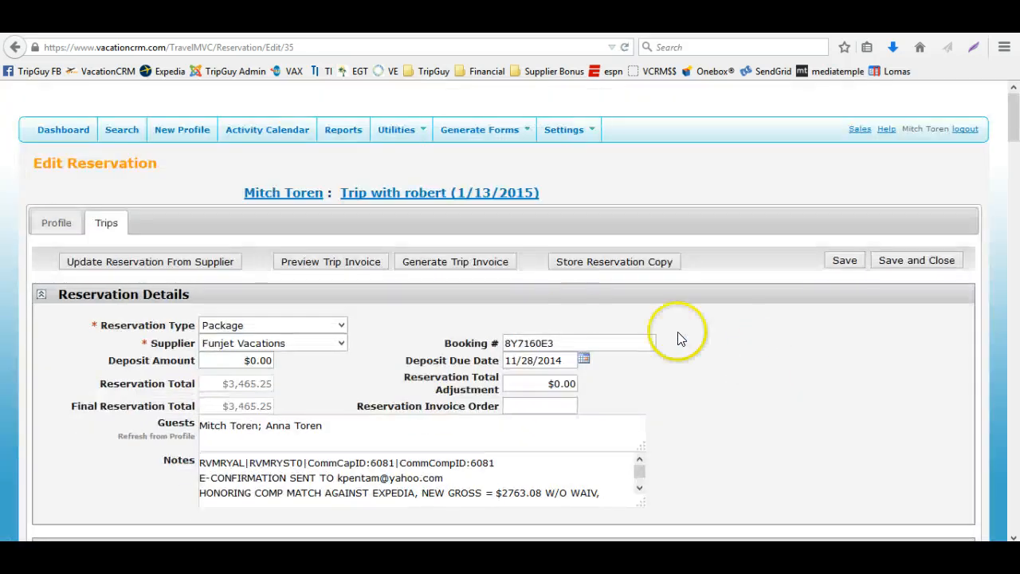
Generate the trip invoice and open the PDF with Adobe Reader
{"action": "left_click", "coordinate": [462, 262]}
{"action": "left_click", "coordinate": [384, 264]}
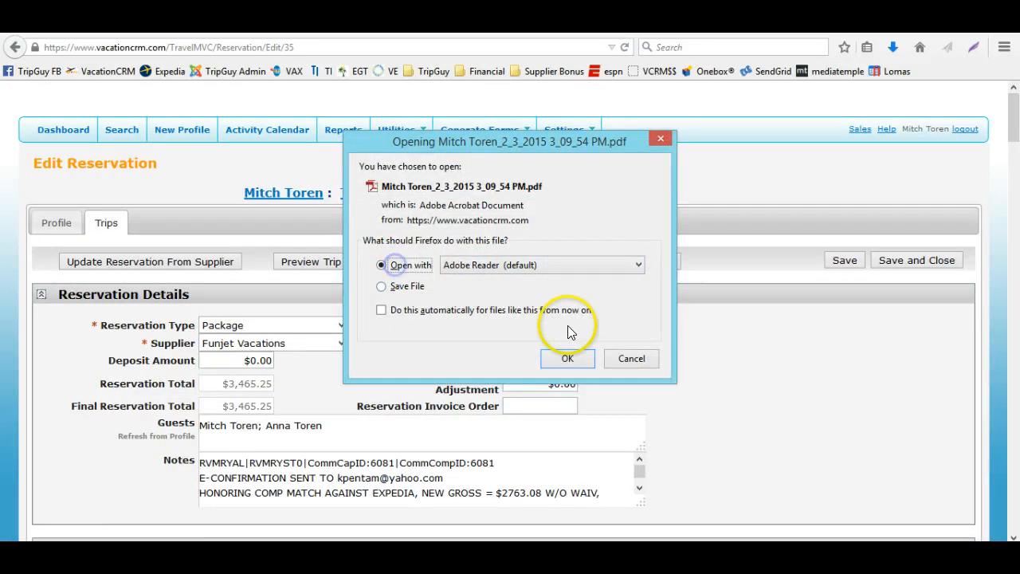
{"action": "left_click", "coordinate": [565, 358]}
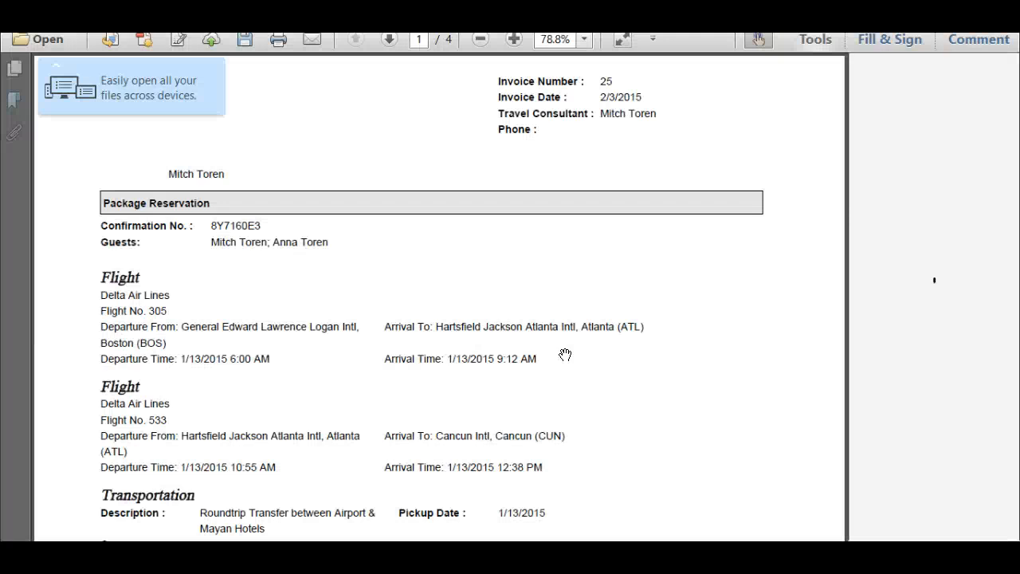
Scroll through the invoice PDF to review its components, previous payments and trip totals
{"action": "scroll", "coordinate": [565, 354], "scroll_direction": "down", "scroll_amount": 5}
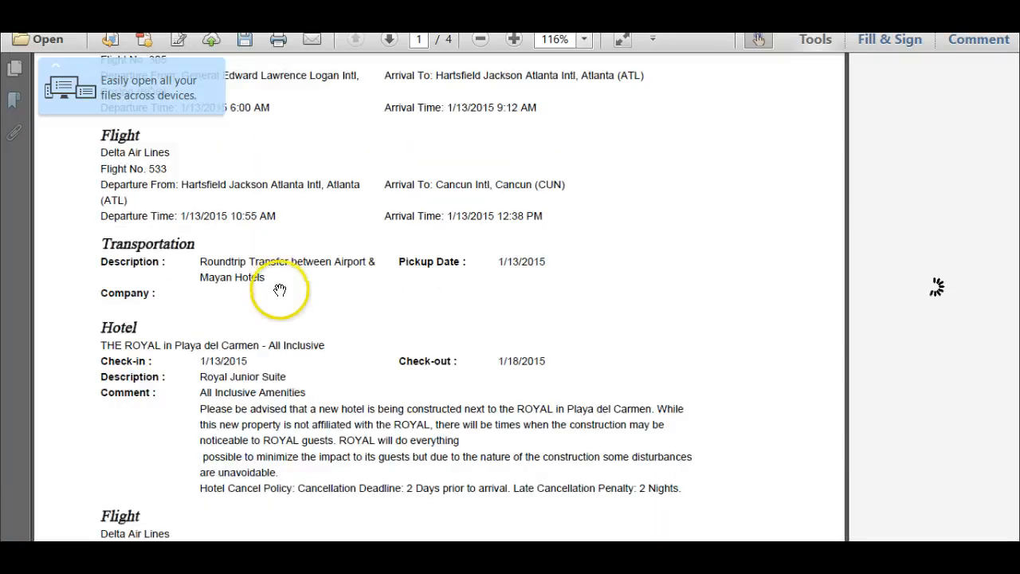
{"action": "scroll", "coordinate": [280, 289], "scroll_direction": "down", "scroll_amount": 8}
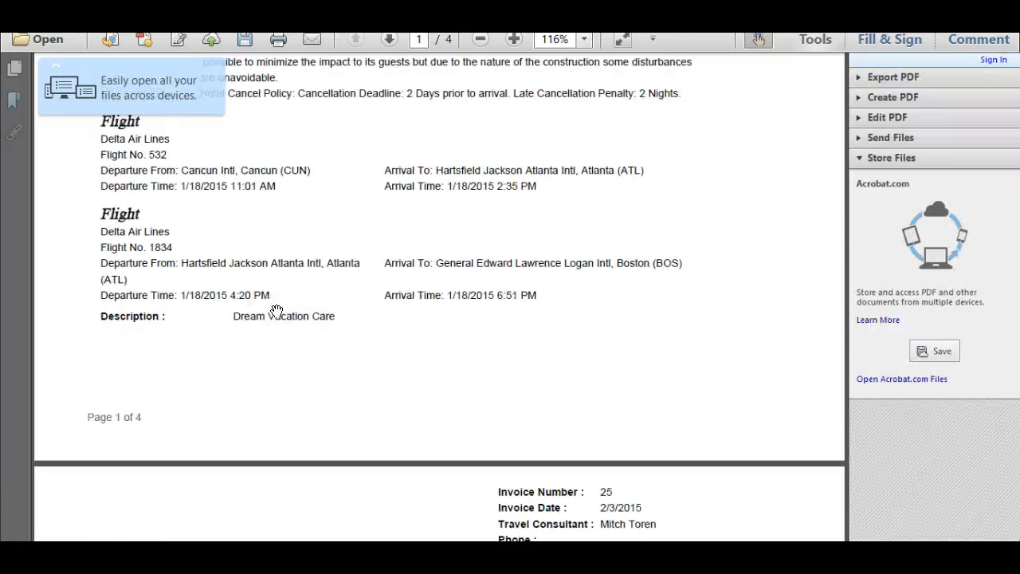
{"action": "scroll", "coordinate": [277, 311], "scroll_direction": "down", "scroll_amount": 5}
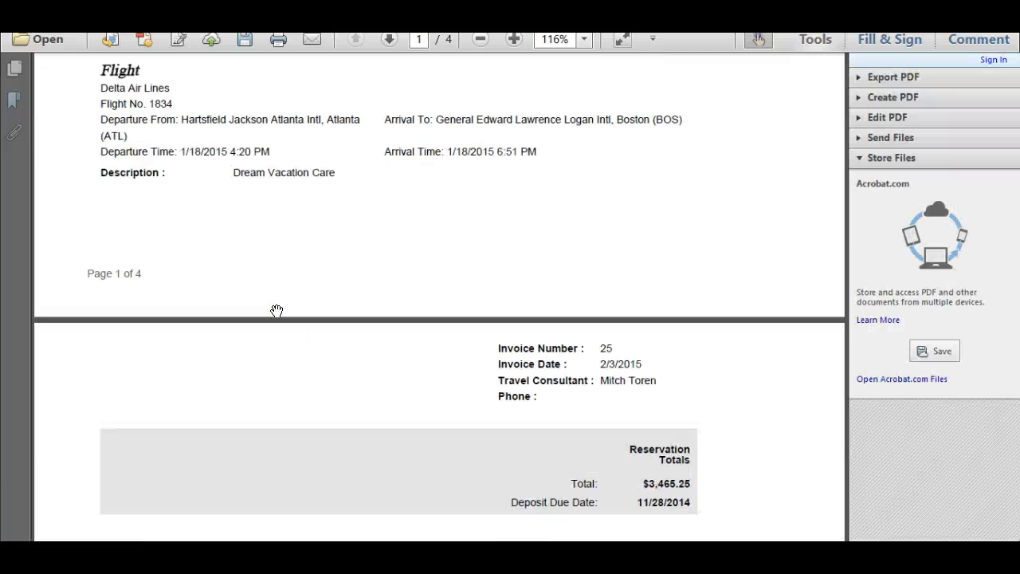
{"action": "scroll", "coordinate": [277, 311], "scroll_direction": "down", "scroll_amount": 4}
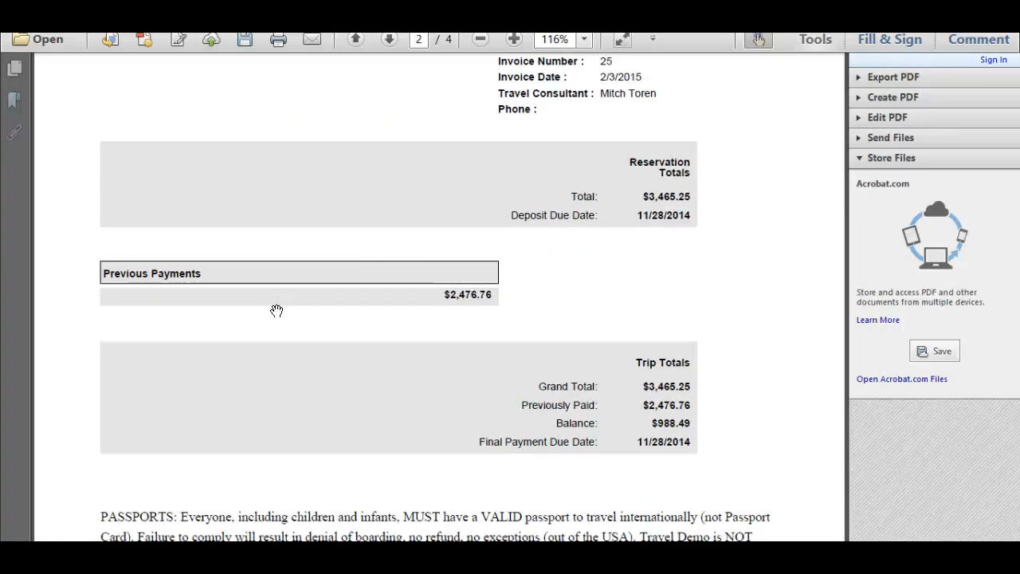
{"action": "left_click", "coordinate": [462, 262]}
{"action": "scroll", "coordinate": [465, 259], "scroll_direction": "up", "scroll_amount": 10}
{"action": "scroll", "coordinate": [467, 261], "scroll_direction": "up", "scroll_amount": 10}
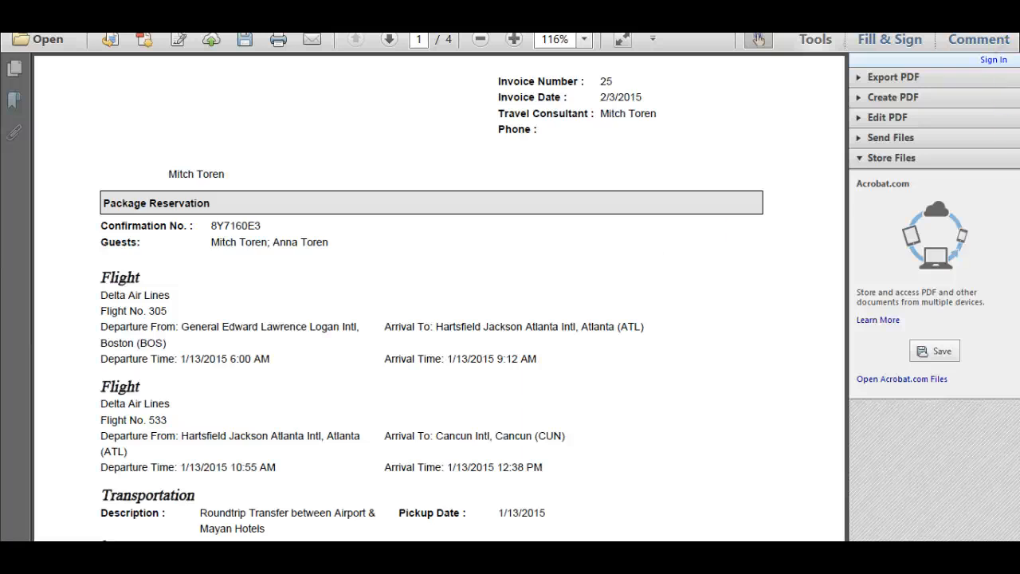
Close the invoice PDF without saving changes
{"action": "left_click", "coordinate": [1002, 6]}
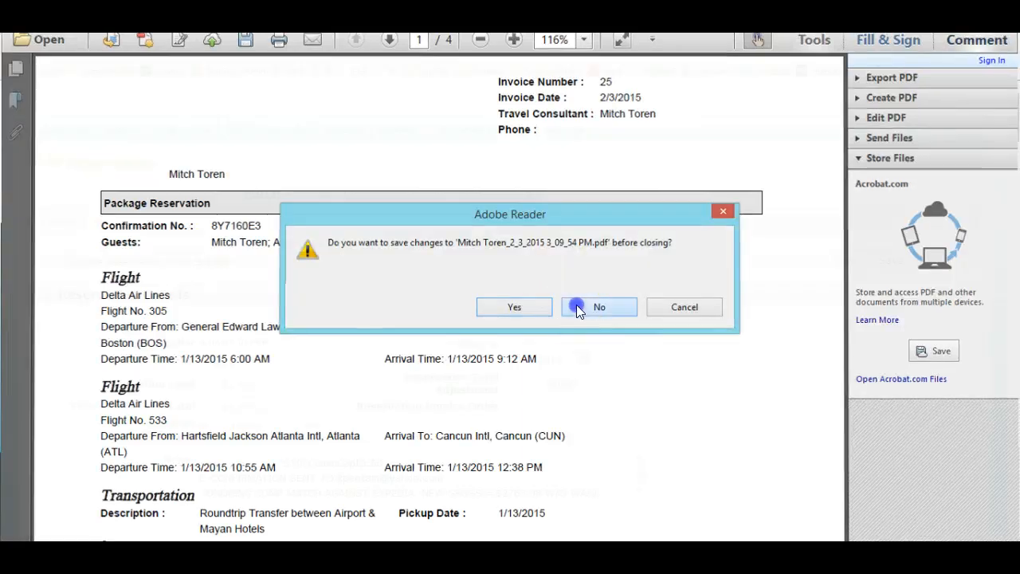
{"action": "left_click", "coordinate": [576, 304]}
{"action": "left_click", "coordinate": [722, 357]}
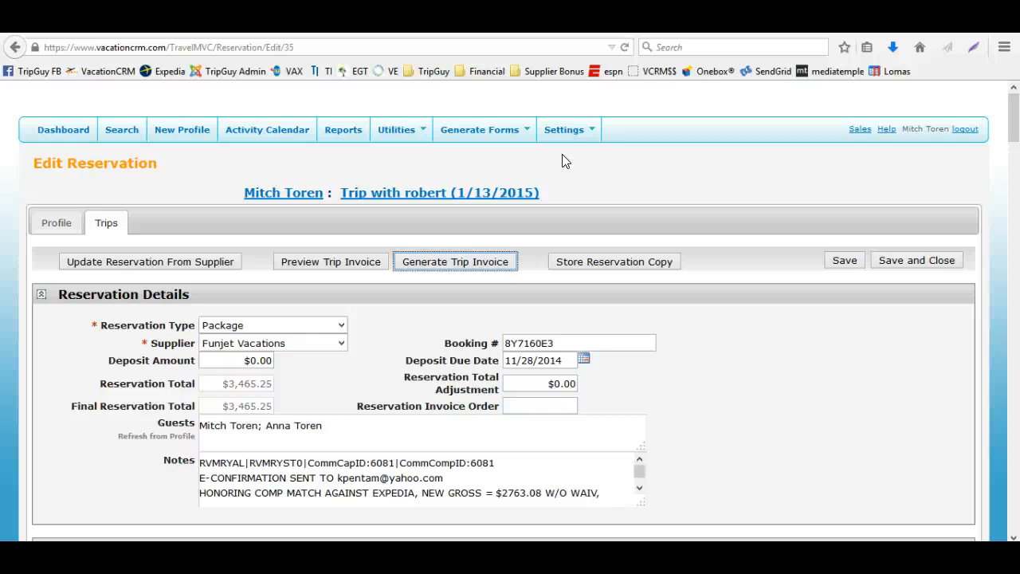
Go to the dashboard and open the first trip in the Final Payments Due list
{"action": "left_click", "coordinate": [523, 128]}
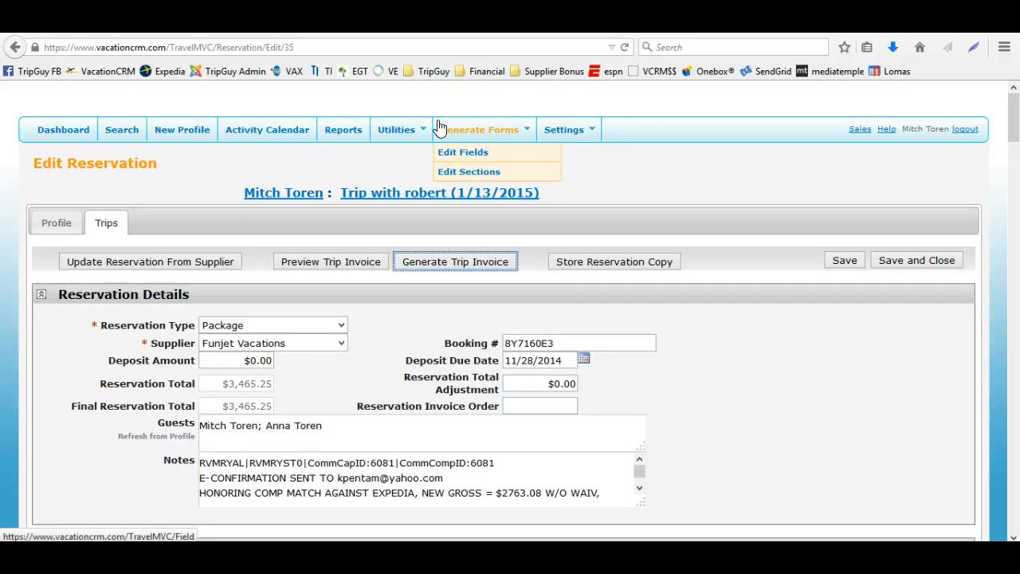
{"action": "left_click", "coordinate": [661, 199]}
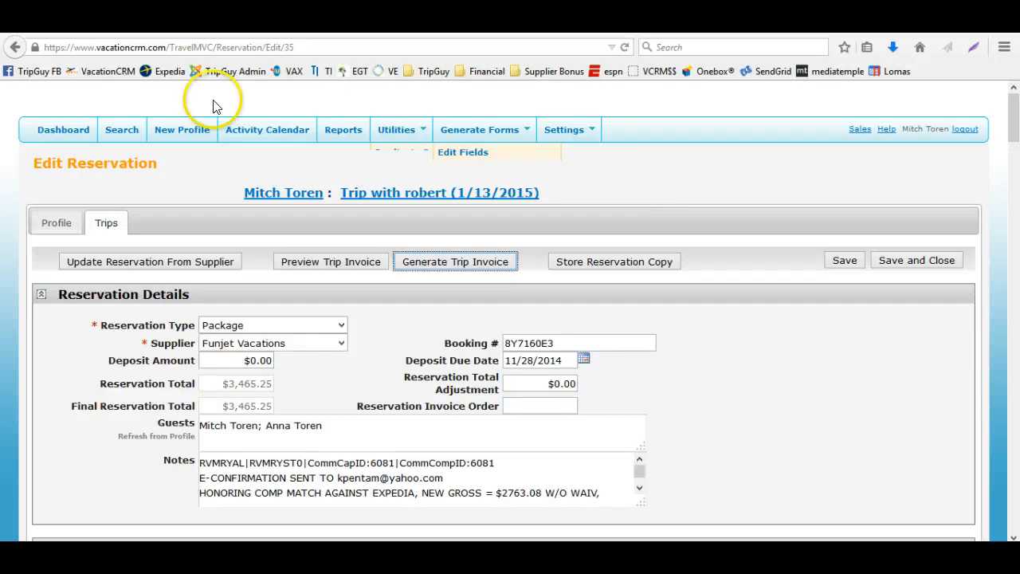
{"action": "left_click", "coordinate": [83, 135]}
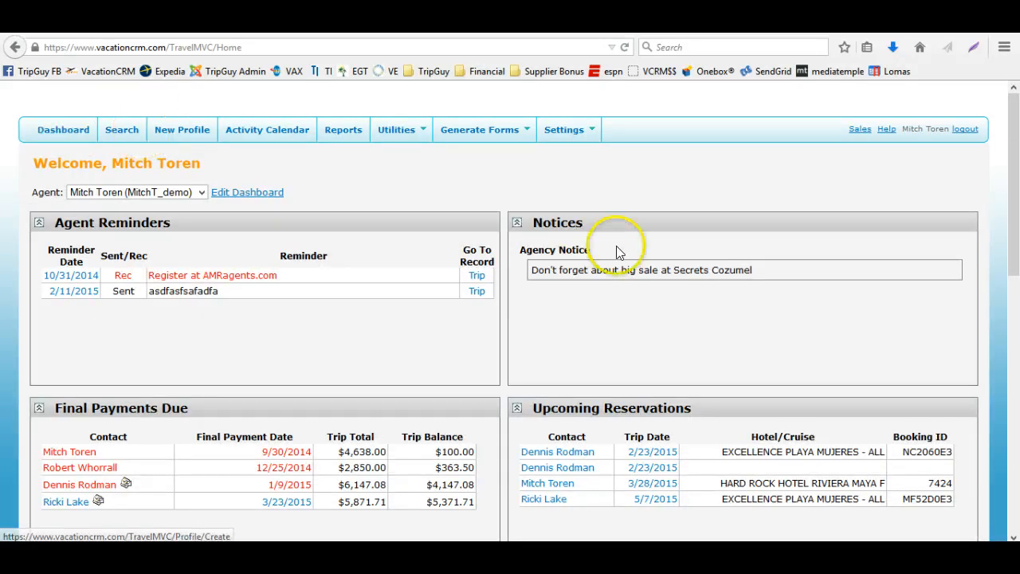
{"action": "left_click", "coordinate": [318, 312]}
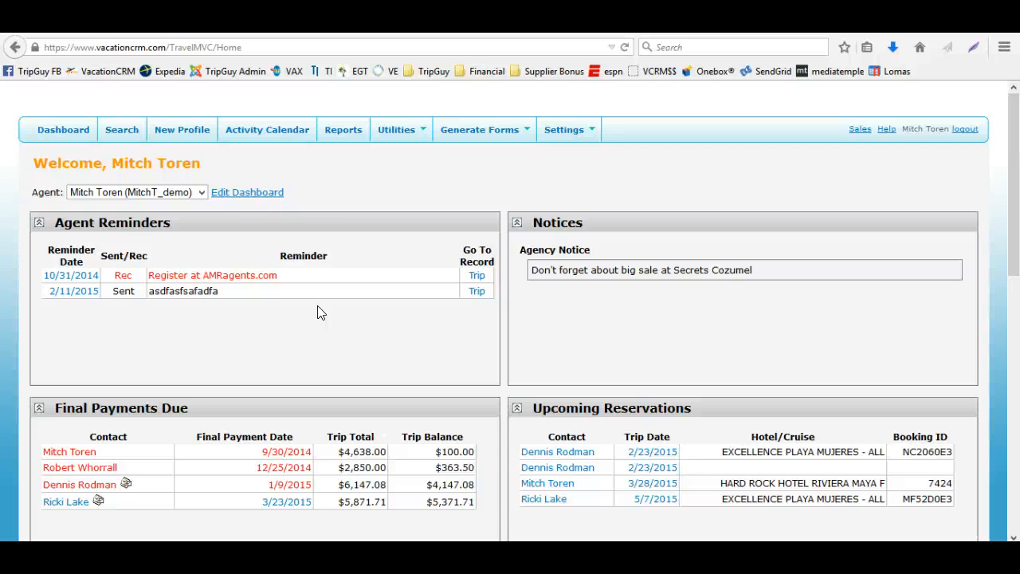
{"action": "scroll", "coordinate": [319, 312], "scroll_direction": "down", "scroll_amount": 2}
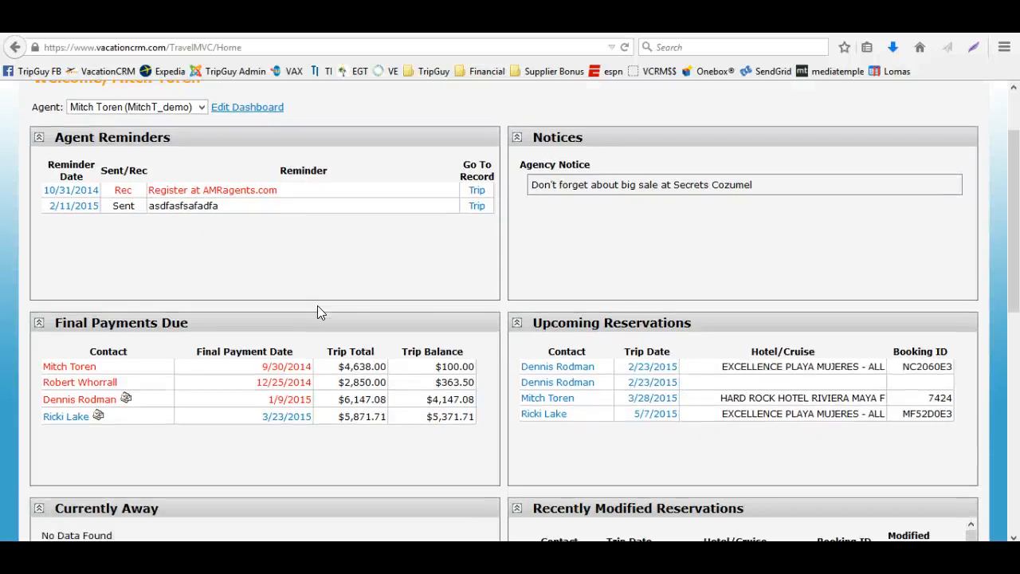
{"action": "left_click", "coordinate": [298, 371]}
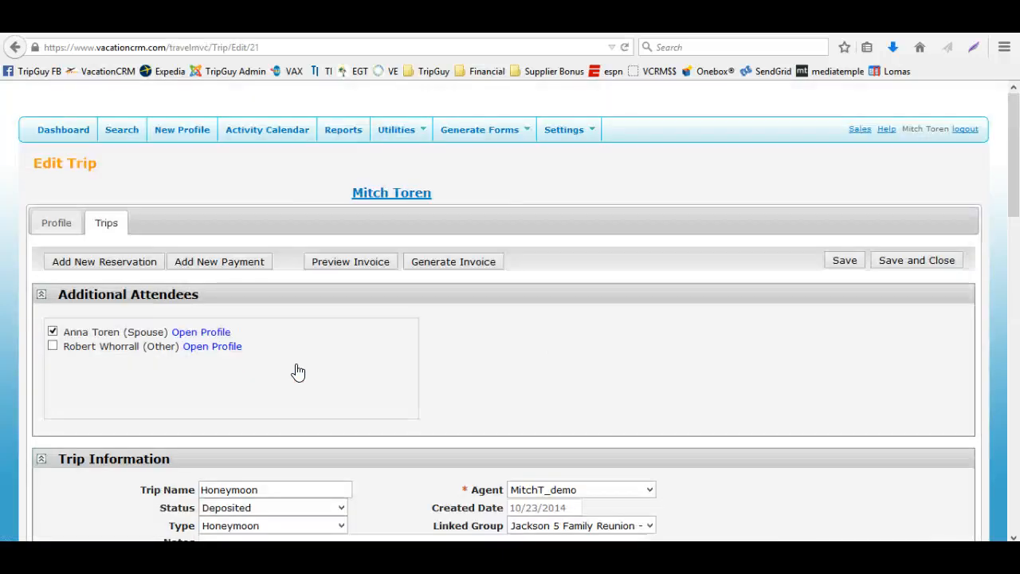
Open the trip's Exclusive Group Travel reservation and scroll through its reservation components
{"action": "scroll", "coordinate": [296, 366], "scroll_direction": "down", "scroll_amount": 10}
{"action": "left_click", "coordinate": [67, 329]}
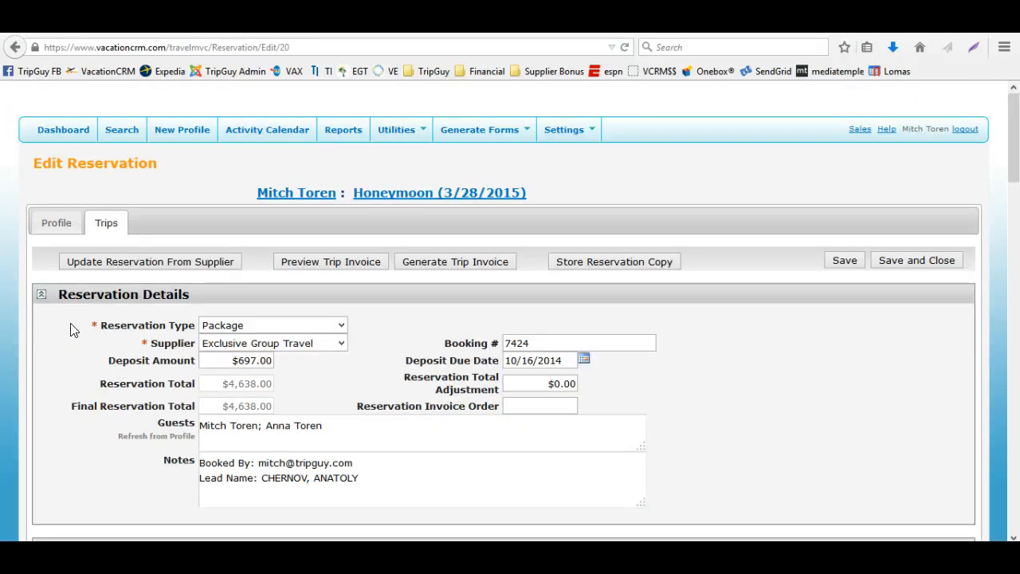
{"action": "scroll", "coordinate": [70, 330], "scroll_direction": "down", "scroll_amount": 14}
{"action": "scroll", "coordinate": [70, 330], "scroll_direction": "down", "scroll_amount": 15}
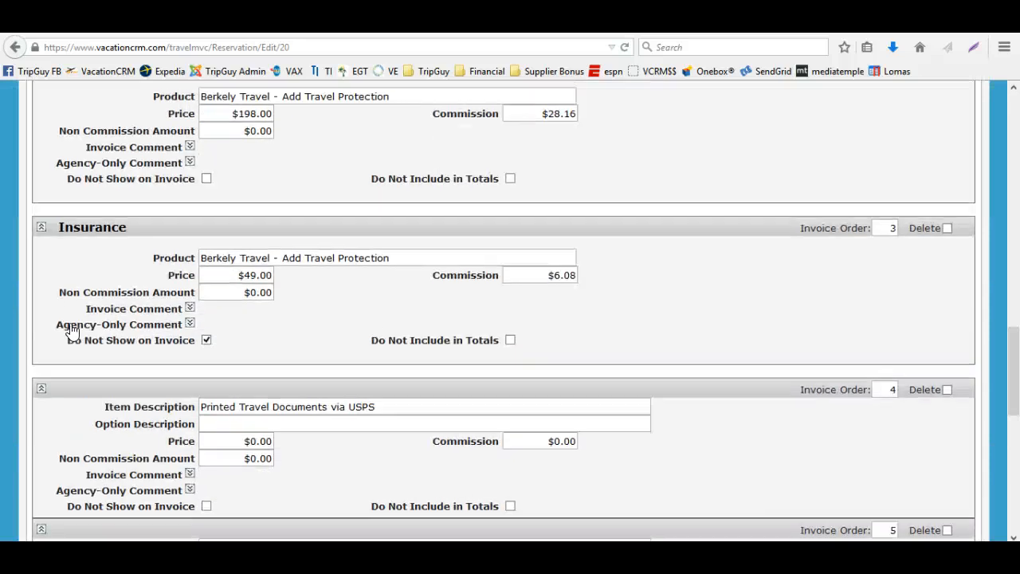
{"action": "scroll", "coordinate": [71, 325], "scroll_direction": "up", "scroll_amount": 10}
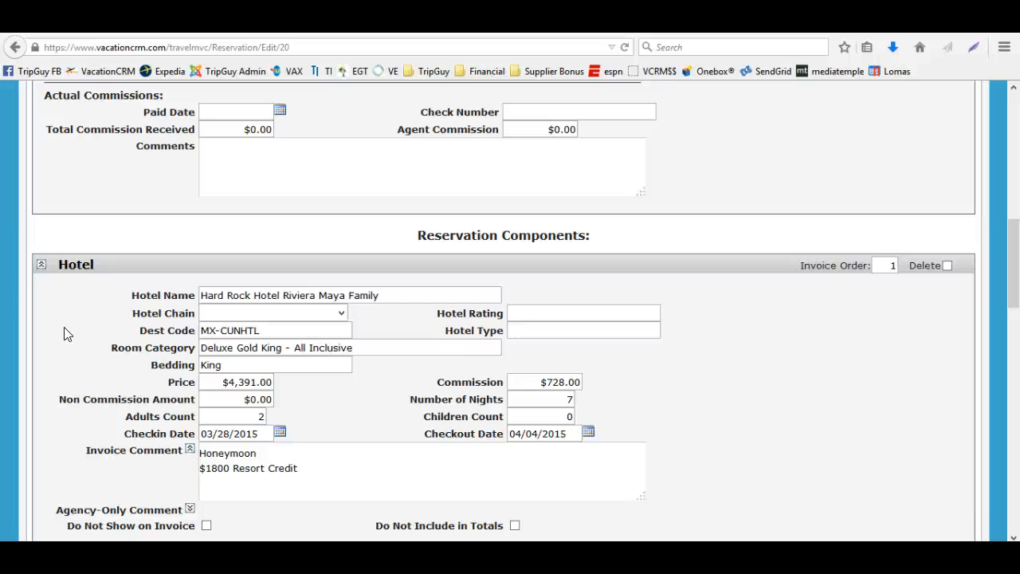
Toggle the hotel component's Do Not Show on Invoice option on and off again
{"action": "scroll", "coordinate": [167, 443], "scroll_direction": "down", "scroll_amount": 2}
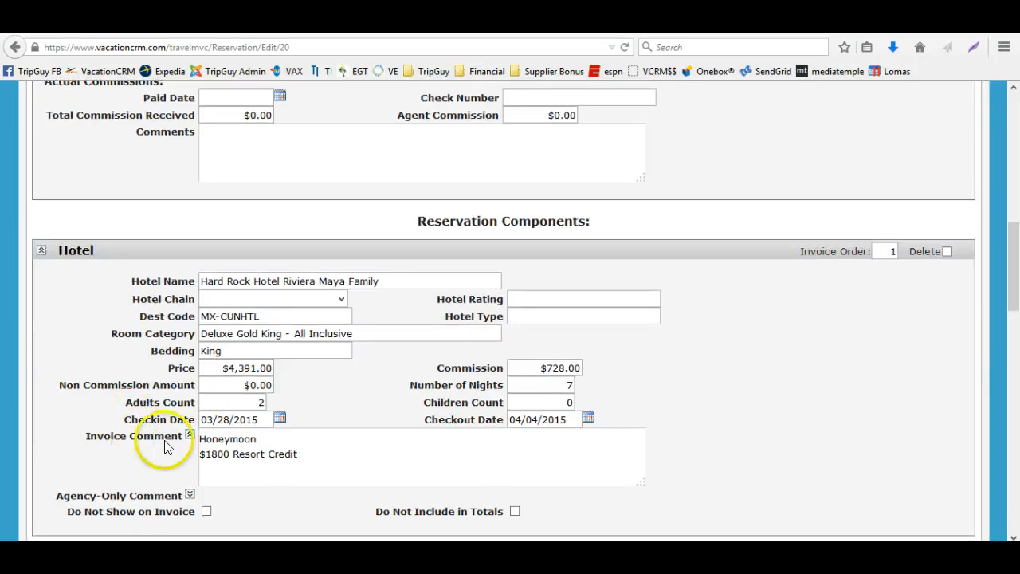
{"action": "left_click", "coordinate": [206, 440]}
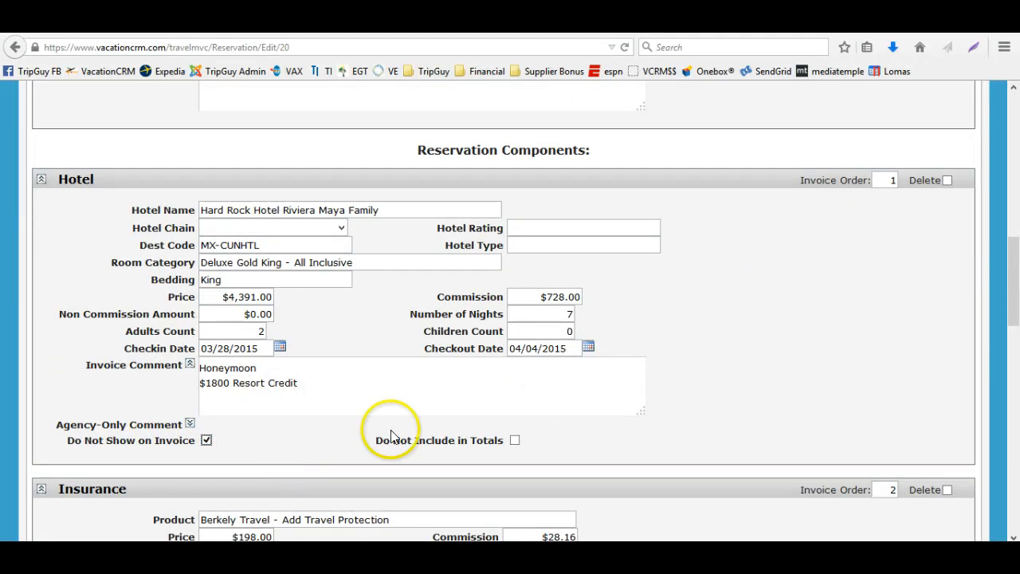
{"action": "left_click", "coordinate": [207, 441]}
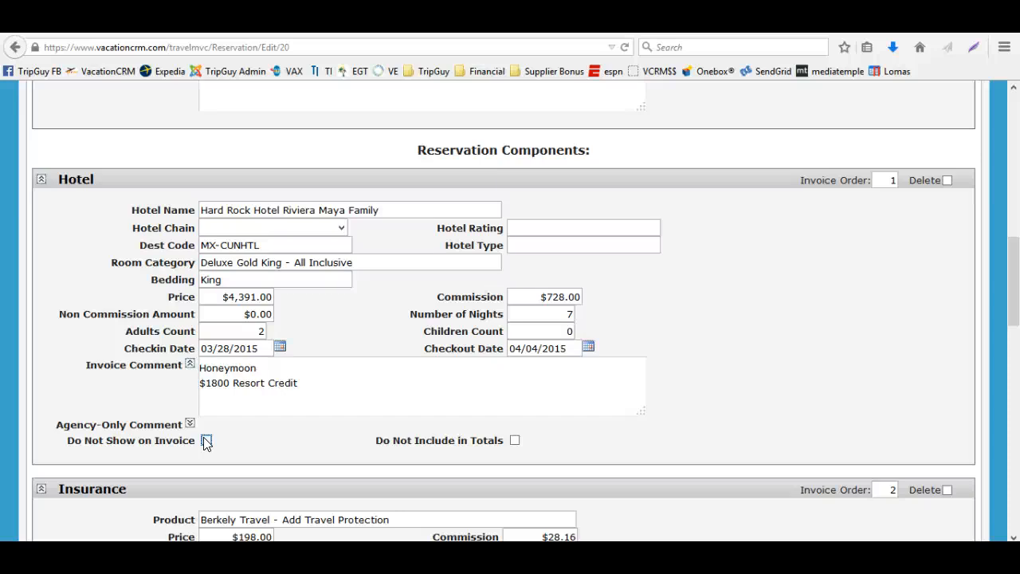
Toggle the Manual Item - Match Rate component's Do Not Show on Invoice option on and off again
{"action": "scroll", "coordinate": [239, 414], "scroll_direction": "down", "scroll_amount": 4}
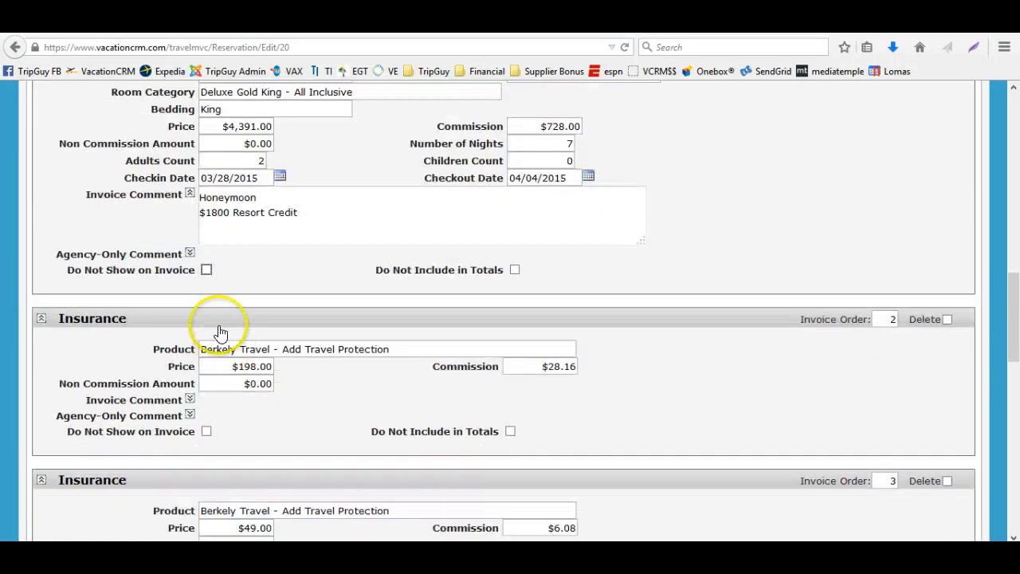
{"action": "scroll", "coordinate": [255, 381], "scroll_direction": "down", "scroll_amount": 14}
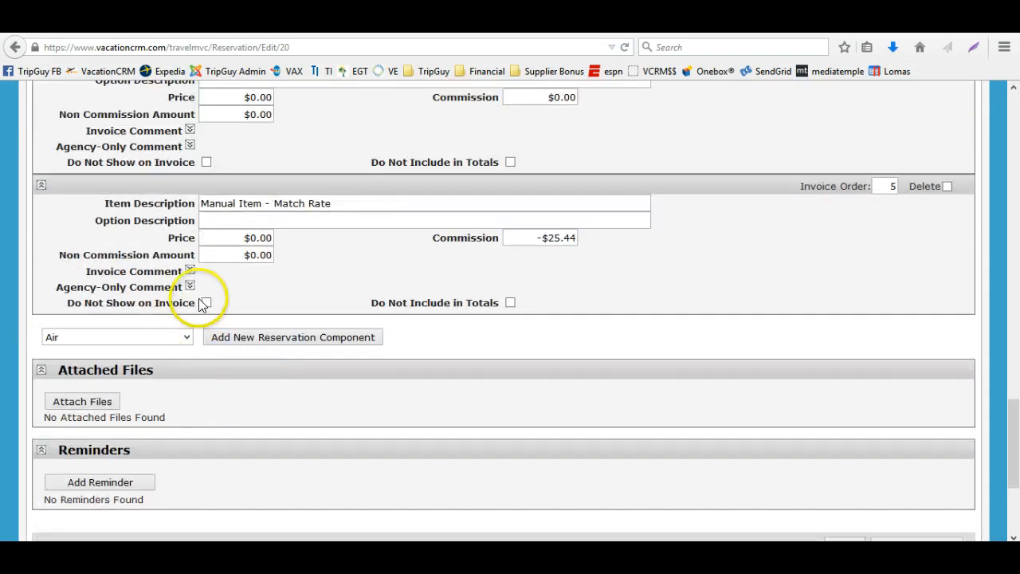
{"action": "left_click", "coordinate": [205, 302]}
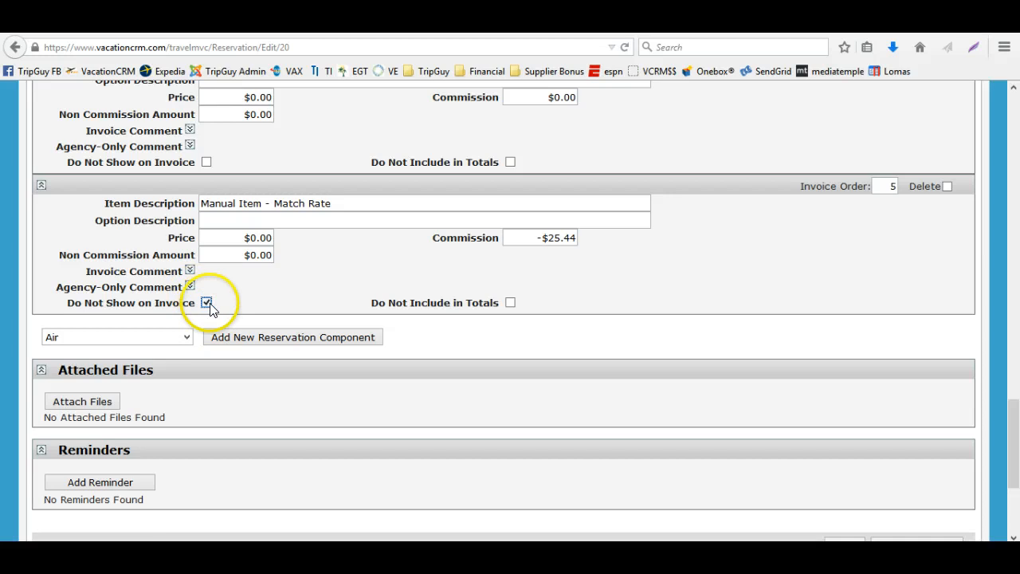
{"action": "left_click", "coordinate": [208, 303]}
Mark the Printed Travel Documents via USPS component as Do Not Show on Invoice
{"action": "scroll", "coordinate": [311, 341], "scroll_direction": "up", "scroll_amount": 15}
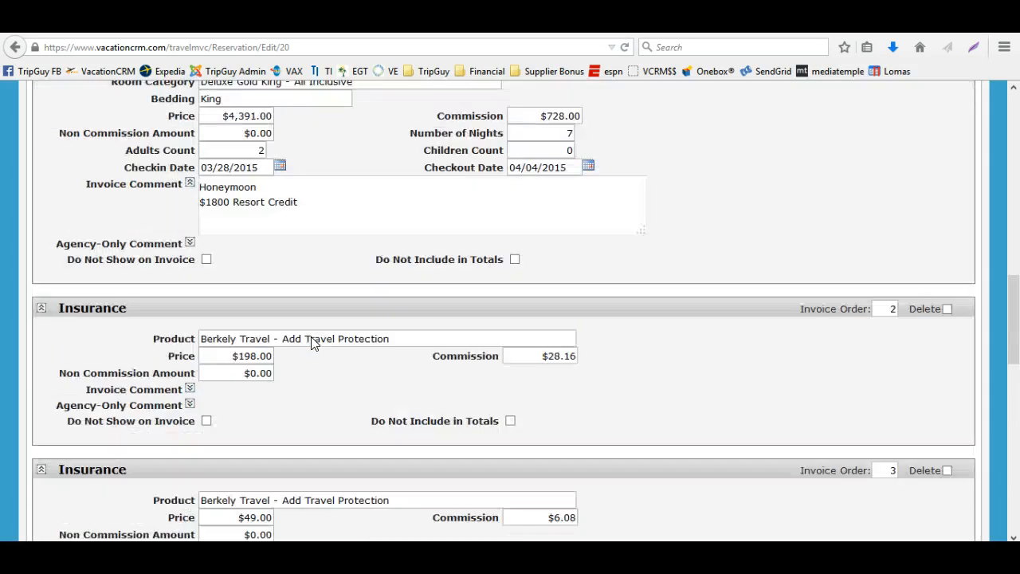
{"action": "scroll", "coordinate": [311, 339], "scroll_direction": "down", "scroll_amount": 6}
{"action": "left_click", "coordinate": [208, 502]}
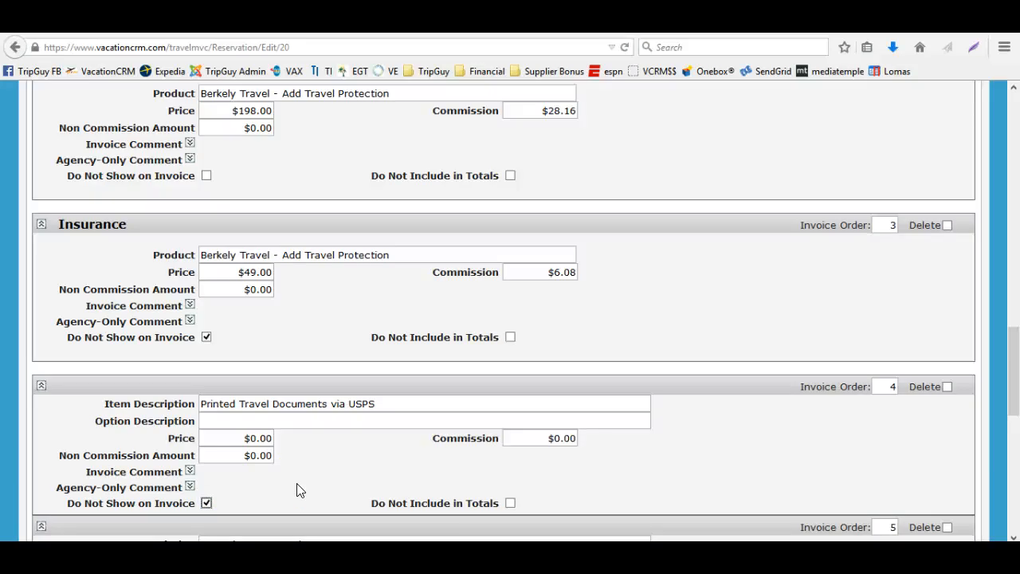
{"action": "left_click_drag", "start_coordinate": [399, 406], "coordinate": [192, 396]}
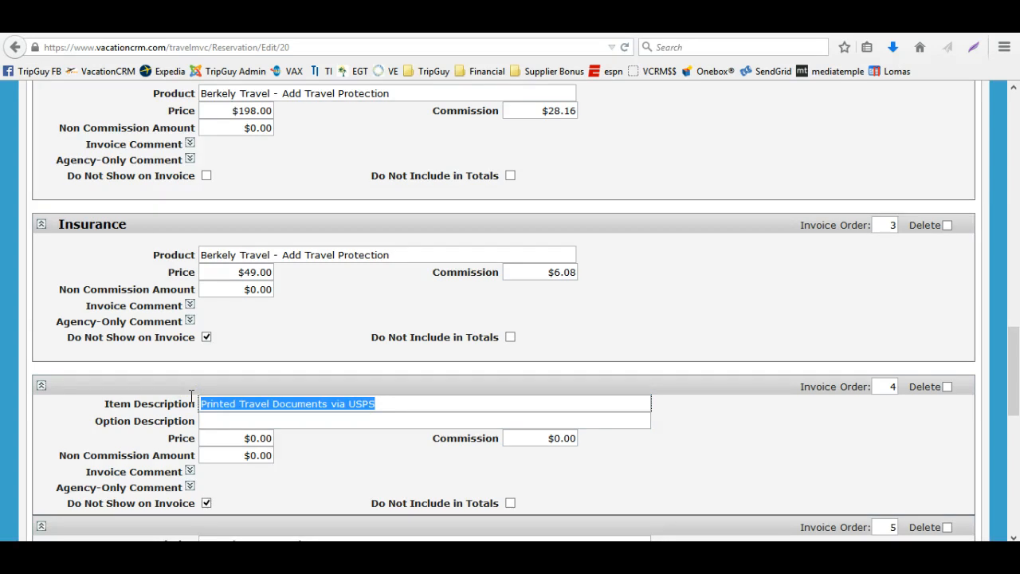
{"action": "left_click", "coordinate": [206, 503]}
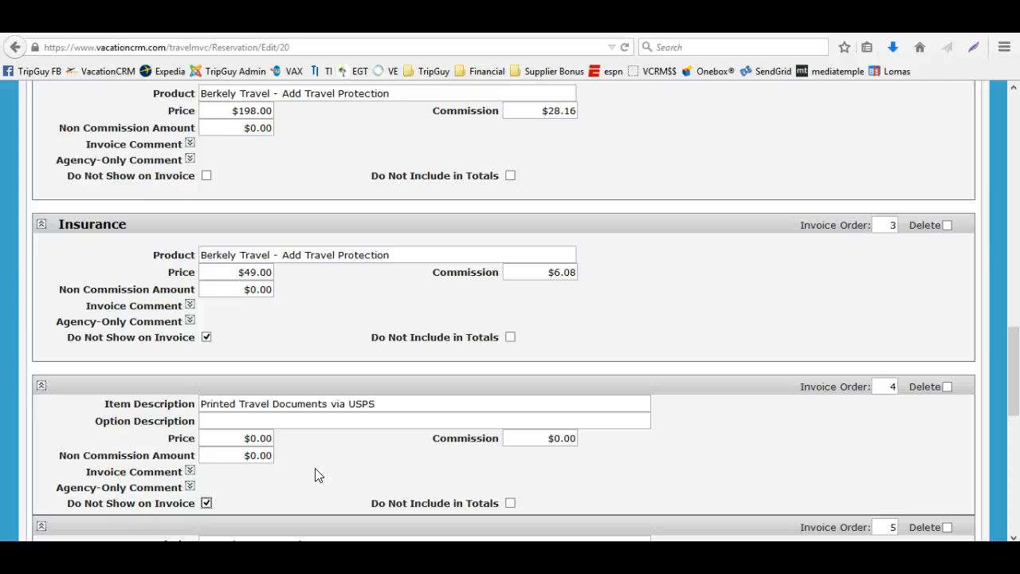
Expand the hotel's Agency-Only Comment and enter "this client is a pain"
{"action": "scroll", "coordinate": [337, 409], "scroll_direction": "up", "scroll_amount": 6}
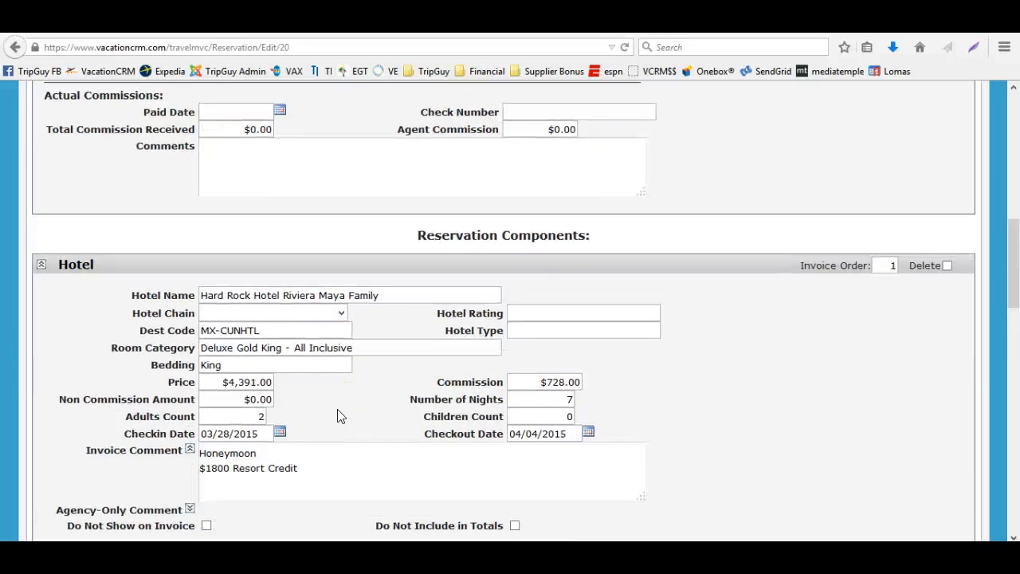
{"action": "scroll", "coordinate": [337, 414], "scroll_direction": "down", "scroll_amount": 2}
{"action": "left_click", "coordinate": [189, 417]}
{"action": "left_click", "coordinate": [393, 433]}
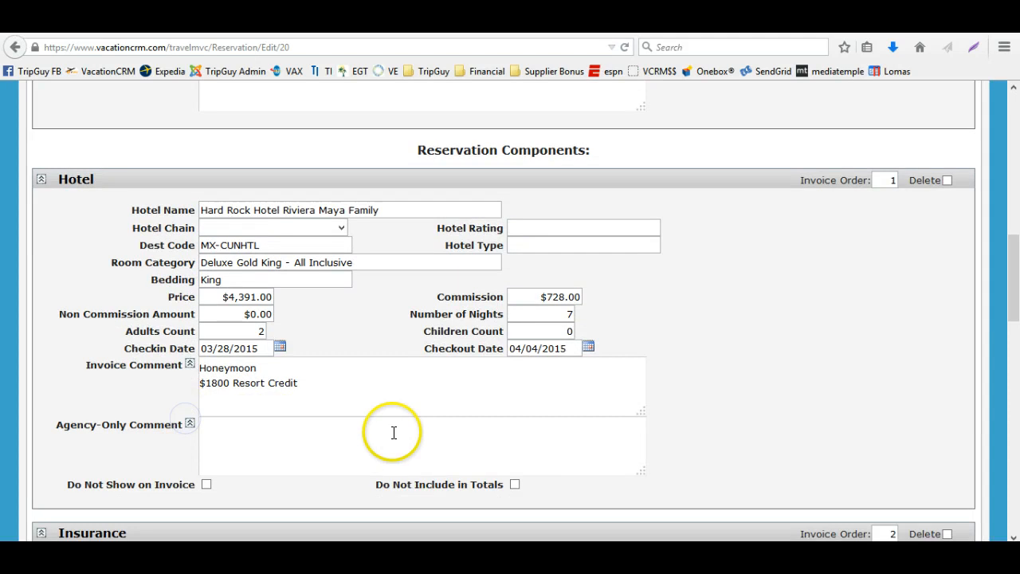
{"action": "left_click_drag", "start_coordinate": [350, 389], "coordinate": [191, 358]}
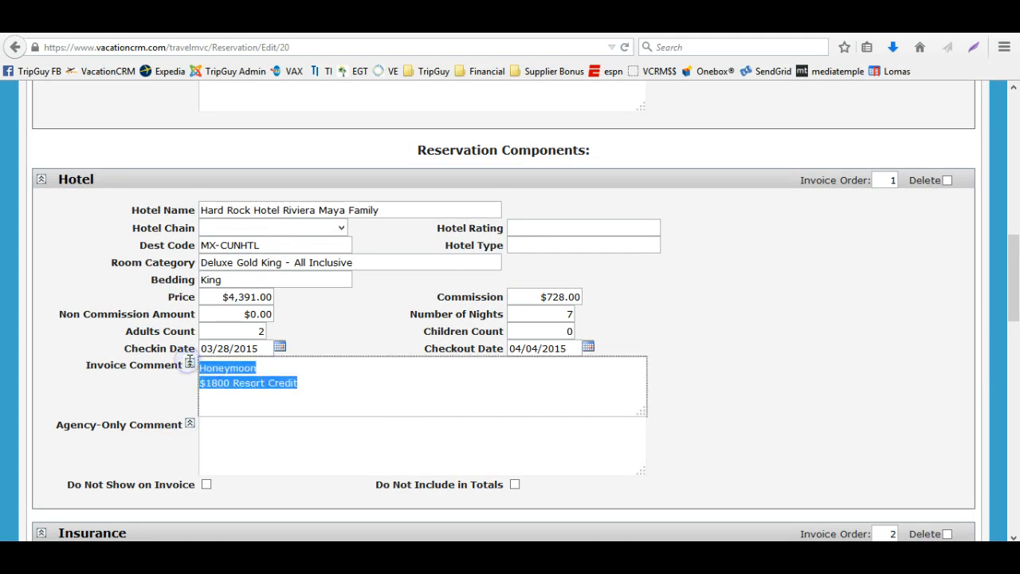
{"action": "left_click", "coordinate": [214, 368]}
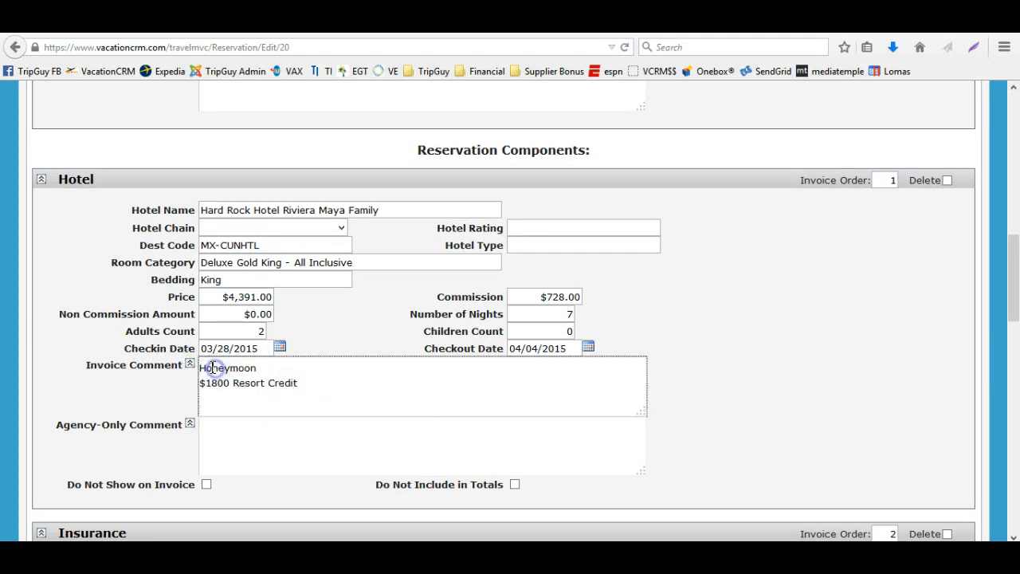
{"action": "left_click_drag", "start_coordinate": [205, 368], "coordinate": [306, 385]}
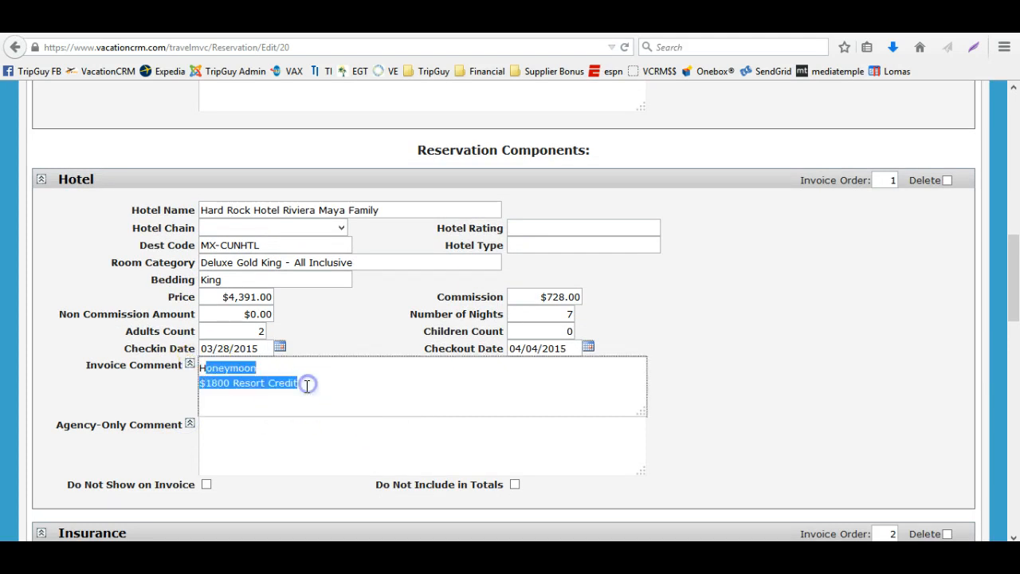
{"action": "left_click", "coordinate": [307, 385]}
{"action": "left_click", "coordinate": [262, 431]}
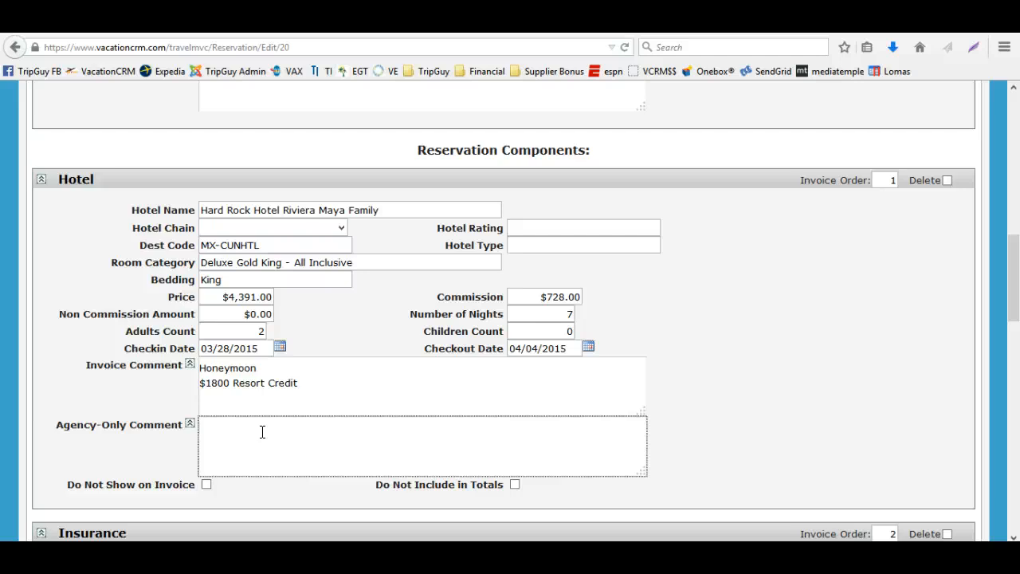
{"action": "type", "text": "this client is a pain"}
{"action": "left_click", "coordinate": [311, 383]}
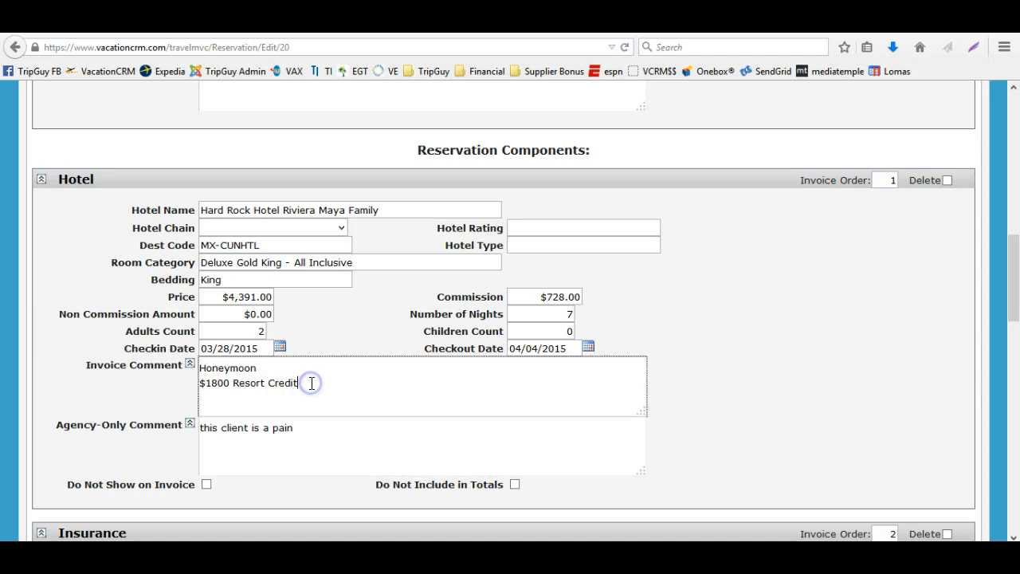
{"action": "key", "text": "Return"}
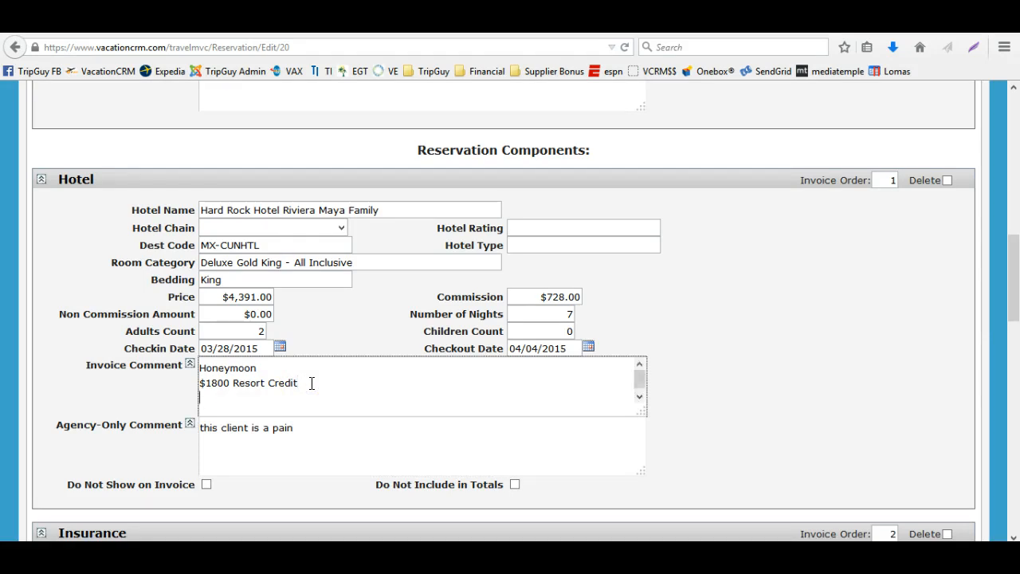
{"action": "type", "text": "www.tripgu"}
{"action": "key", "text": "BackSpace"}
{"action": "key", "text": "BackSpace"}
{"action": "key", "text": "BackSpace"}
{"action": "key", "text": "BackSpace"}
{"action": "key", "text": "BackSpace"}
{"action": "key", "text": "BackSpace"}
{"action": "type", "text": "1800"}
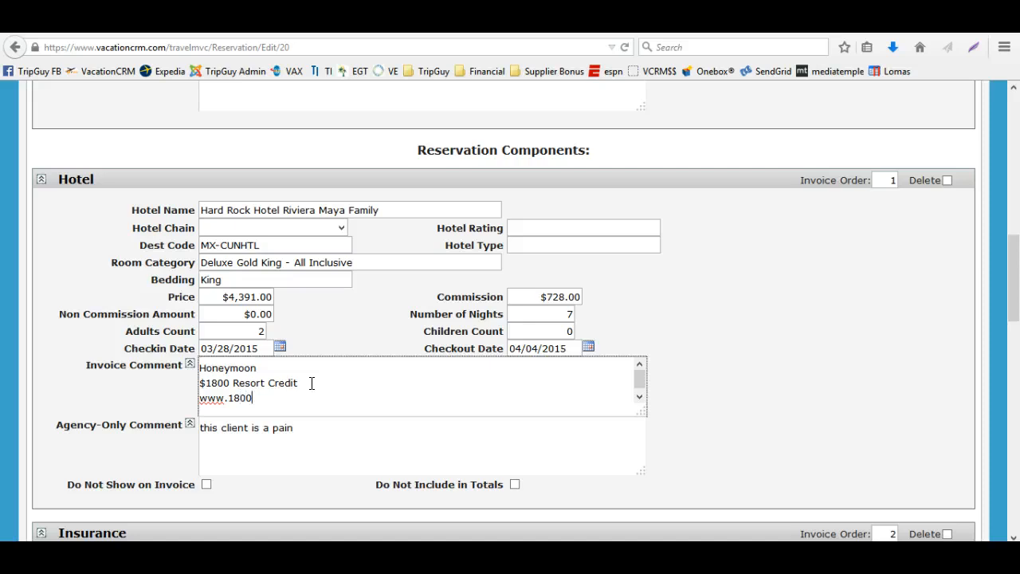
{"action": "key", "text": "BackSpace"}
{"action": "key", "text": "BackSpace"}
{"action": "key", "text": "BackSpace"}
{"action": "key", "text": "BackSpace"}
{"action": "type", "text": "limitlessresortcredit.com"}
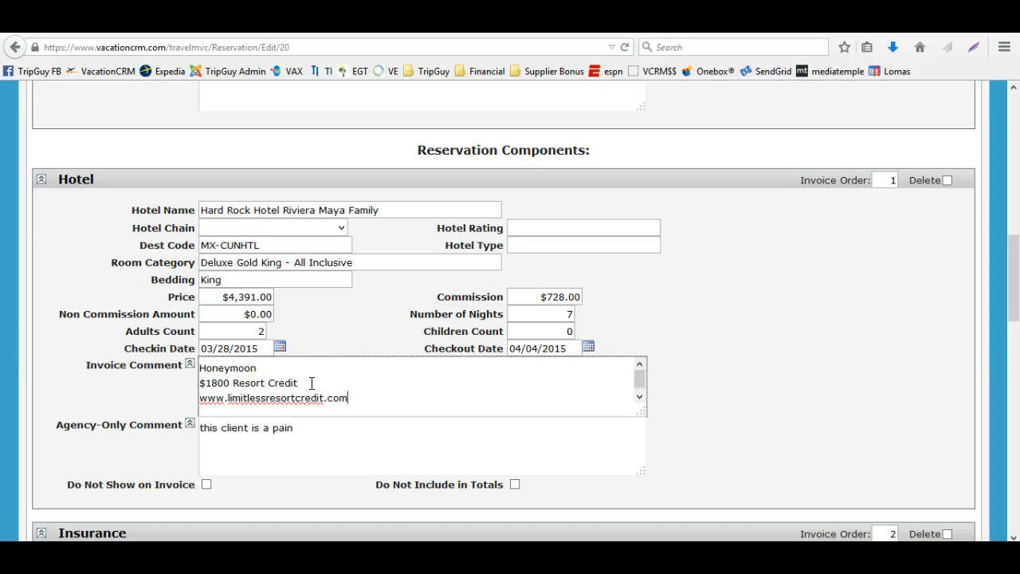
{"action": "key", "text": "Return"}
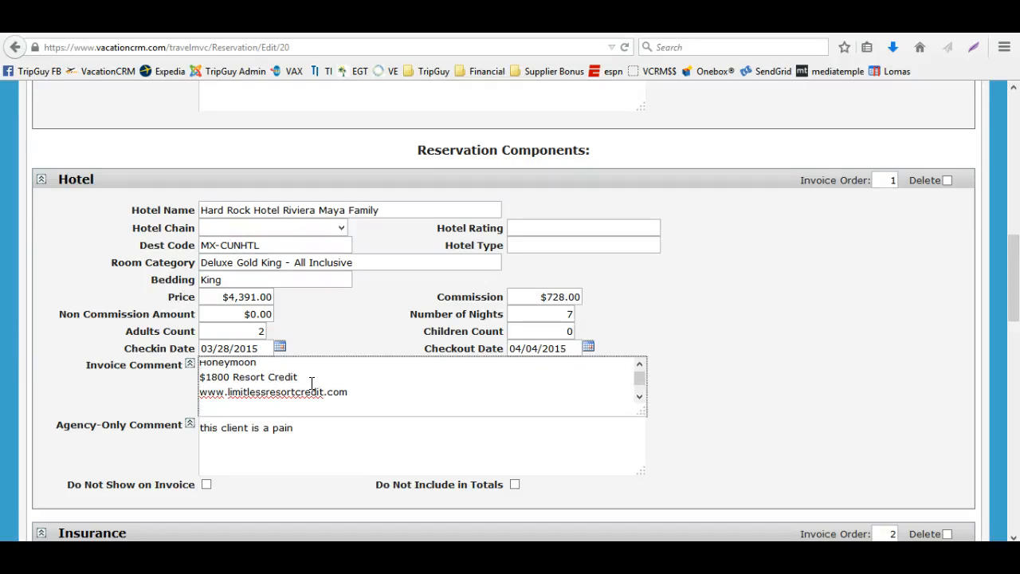
Resize the hotel's Invoice Comment box to make it much taller
{"action": "left_click", "coordinate": [322, 391]}
{"action": "left_click", "coordinate": [322, 391]}
{"action": "scroll", "coordinate": [807, 427], "scroll_direction": "down", "scroll_amount": 4}
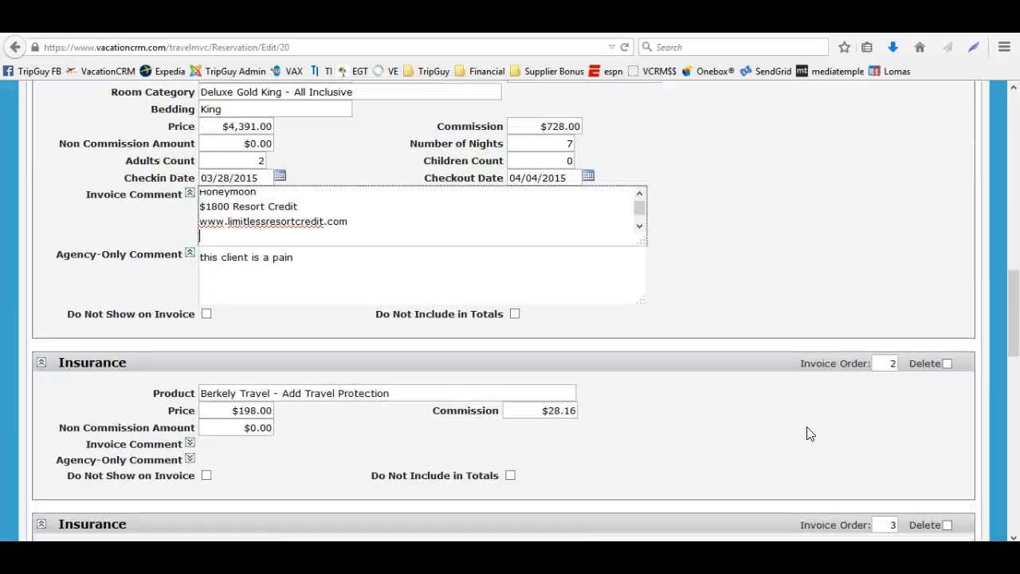
{"action": "scroll", "coordinate": [806, 433], "scroll_direction": "up", "scroll_amount": 4}
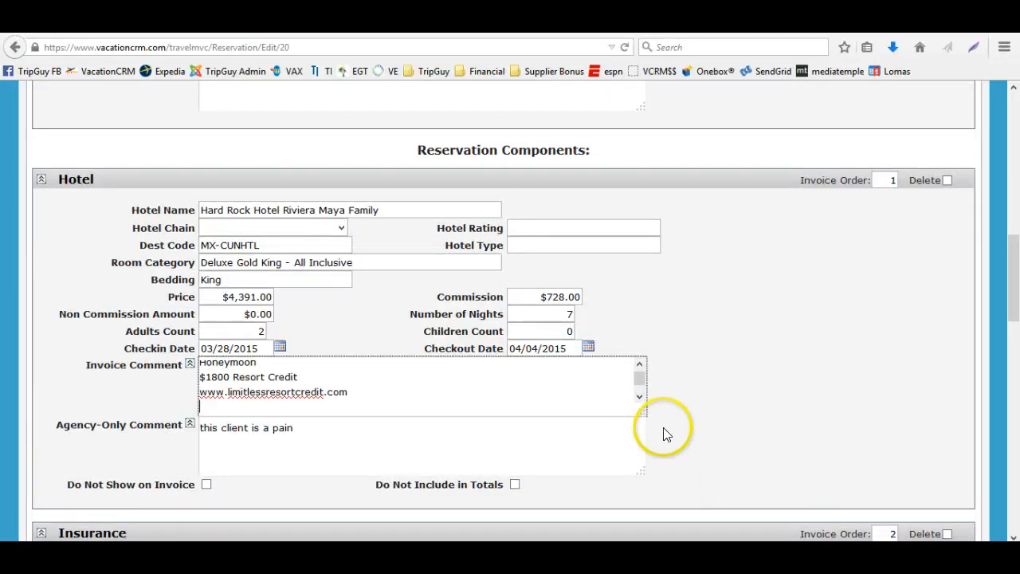
{"action": "left_click_drag", "start_coordinate": [642, 409], "coordinate": [679, 499]}
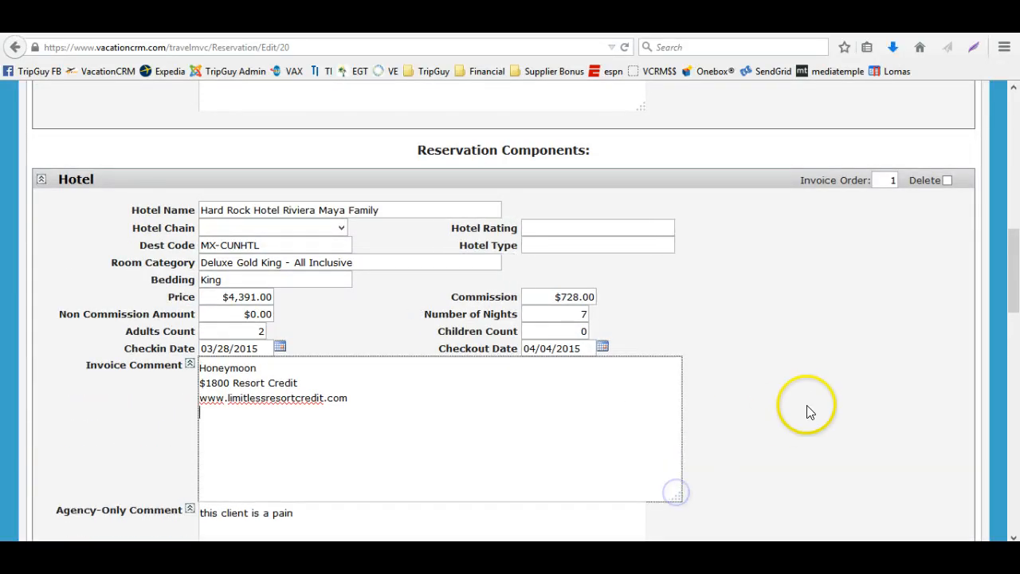
{"action": "scroll", "coordinate": [807, 402], "scroll_direction": "down", "scroll_amount": 1}
{"action": "scroll", "coordinate": [807, 402], "scroll_direction": "down", "scroll_amount": 4}
{"action": "left_click_drag", "start_coordinate": [681, 330], "coordinate": [678, 482]}
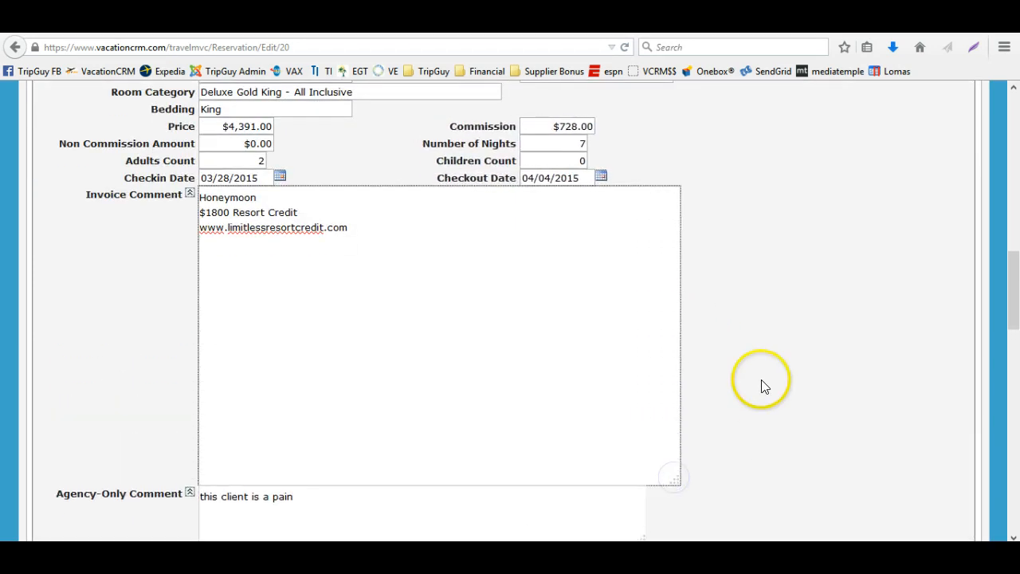
{"action": "scroll", "coordinate": [762, 387], "scroll_direction": "down", "scroll_amount": 4}
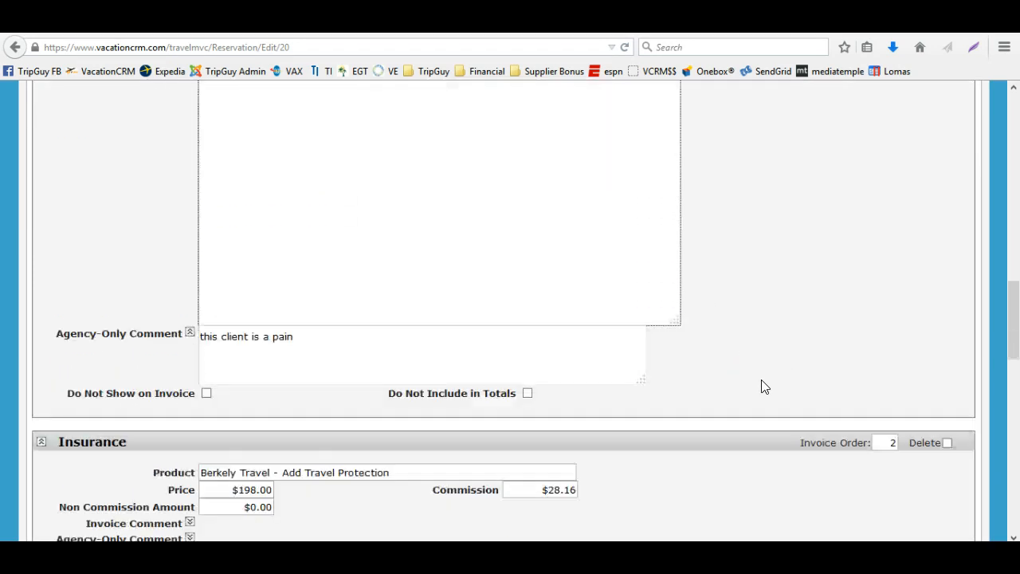
{"action": "left_click", "coordinate": [699, 314]}
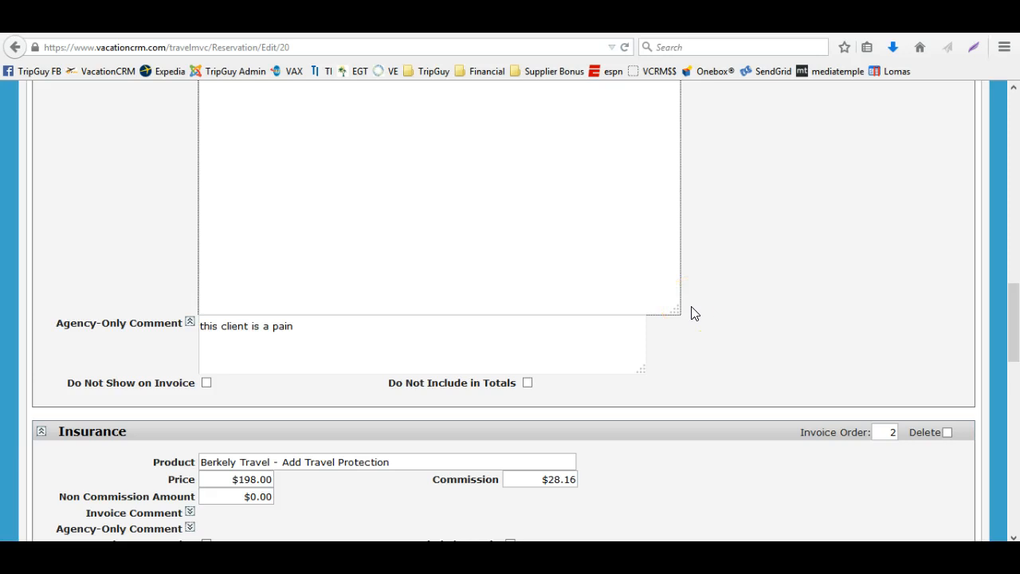
{"action": "scroll", "coordinate": [690, 311], "scroll_direction": "up", "scroll_amount": 15}
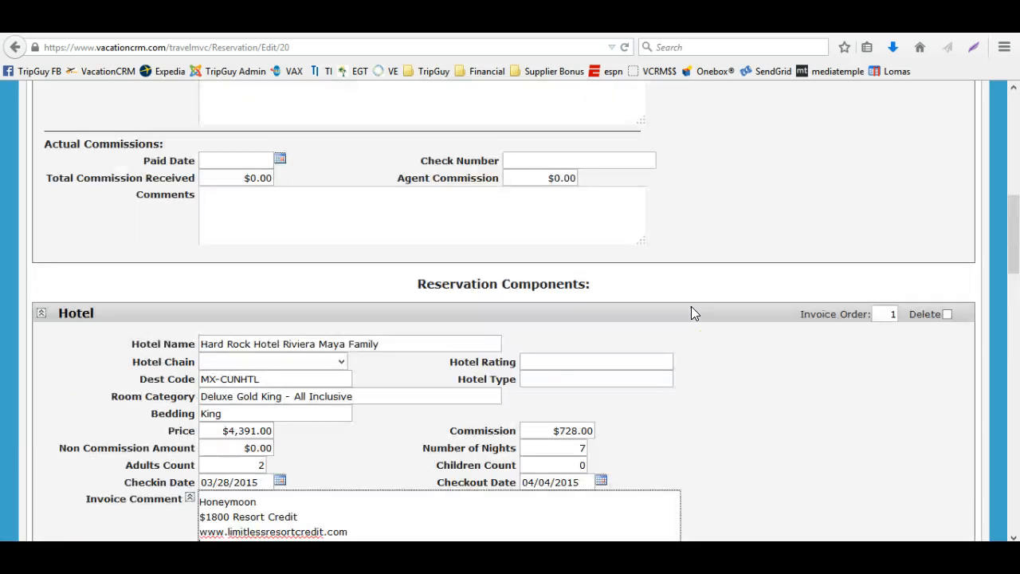
Save the reservation
{"action": "left_click", "coordinate": [737, 282]}
{"action": "scroll", "coordinate": [737, 281], "scroll_direction": "up", "scroll_amount": 3}
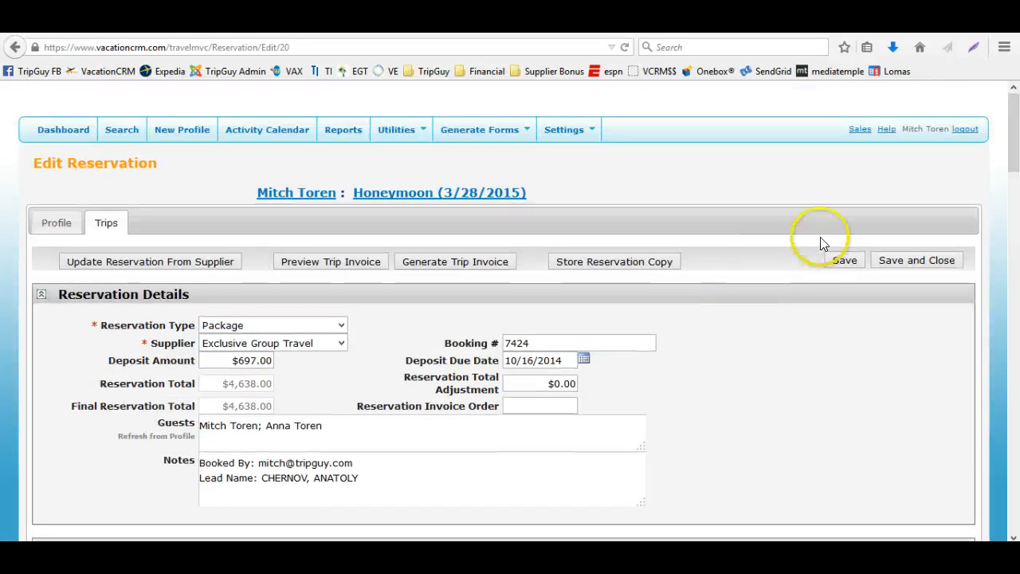
{"action": "left_click", "coordinate": [830, 260]}
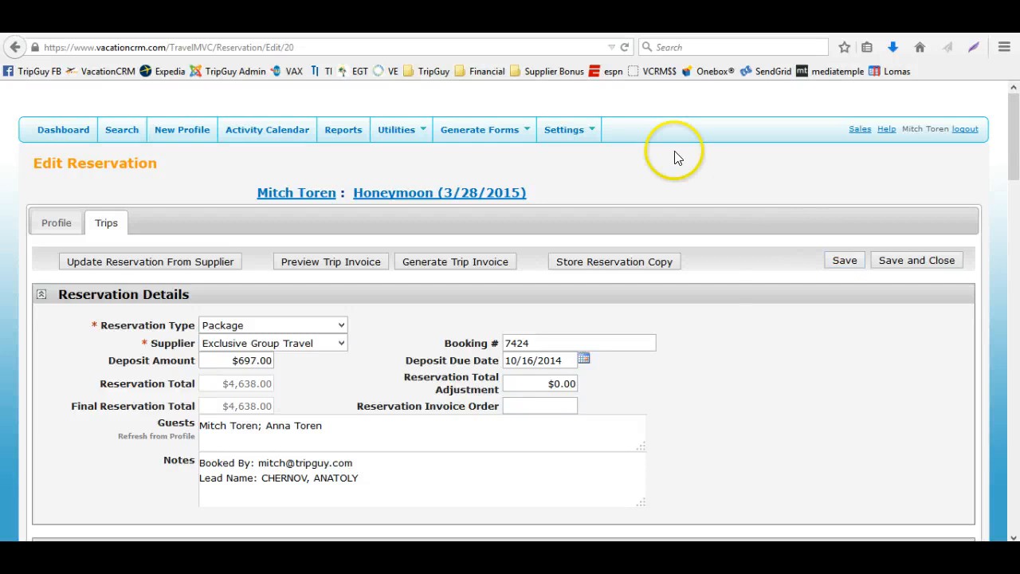
Open the user listing and edit the demo agent's user account
{"action": "mouse_move", "coordinate": [573, 129]}
{"action": "left_click", "coordinate": [573, 172]}
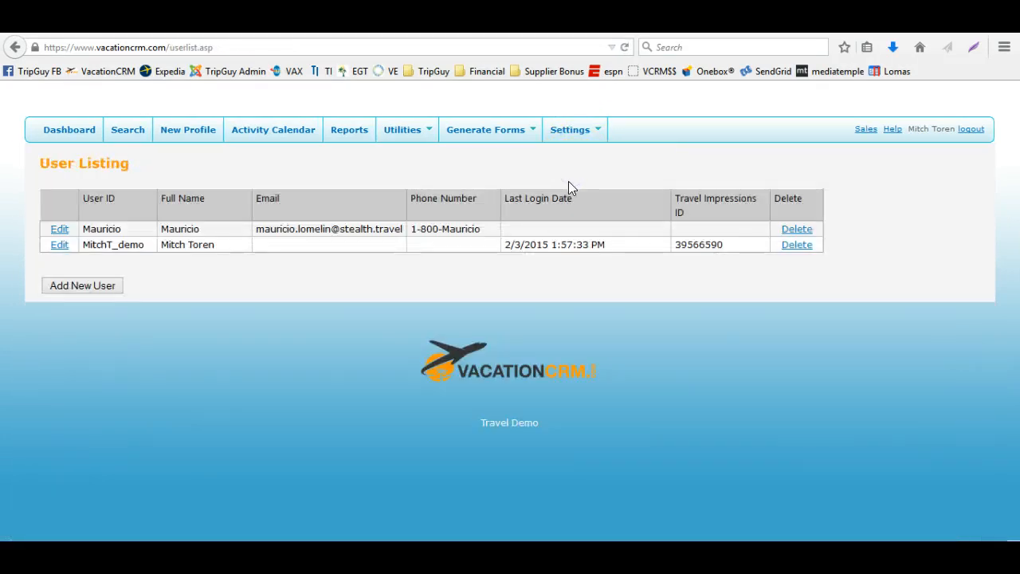
{"action": "left_click", "coordinate": [59, 244]}
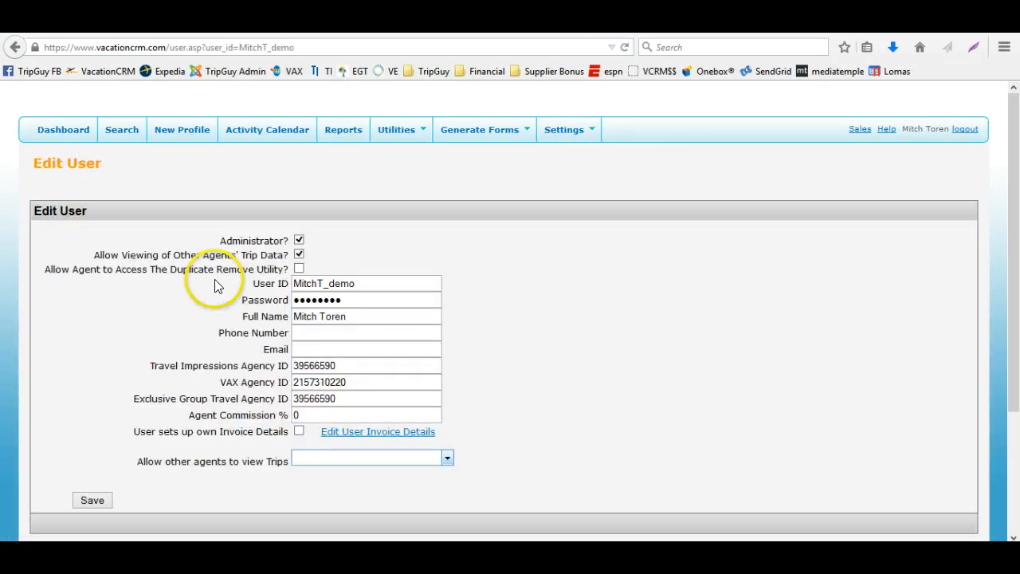
Examine the agency ID fields of the demo user account, then return to the reservation
{"action": "double_click", "coordinate": [356, 365]}
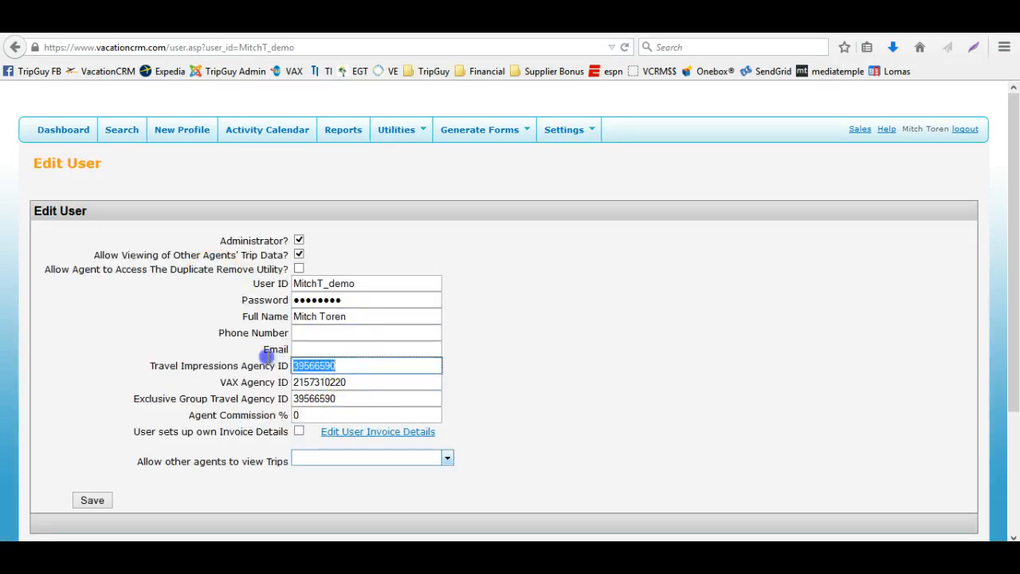
{"action": "double_click", "coordinate": [363, 381]}
{"action": "key", "text": "Tab"}
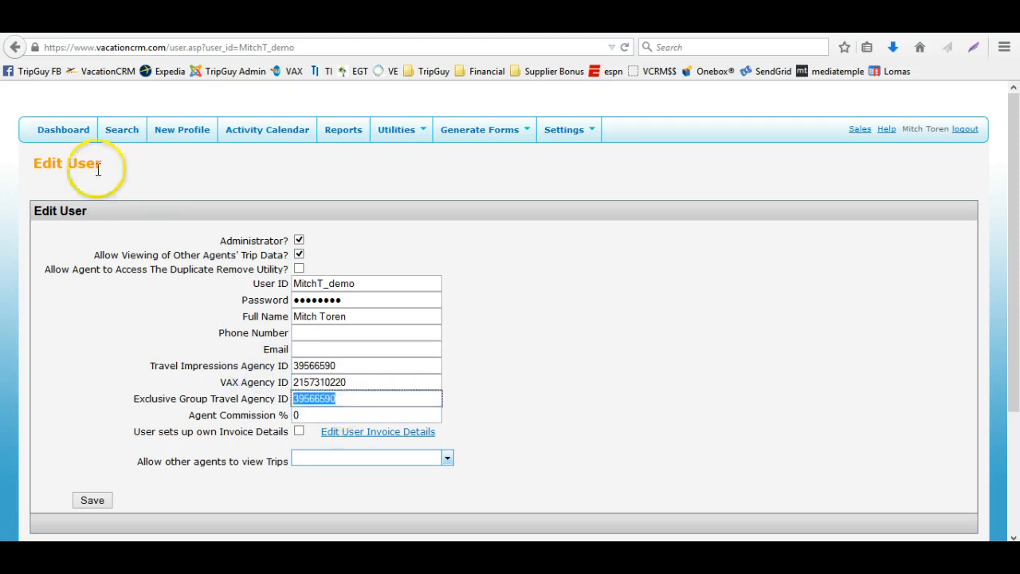
{"action": "left_click", "coordinate": [11, 49]}
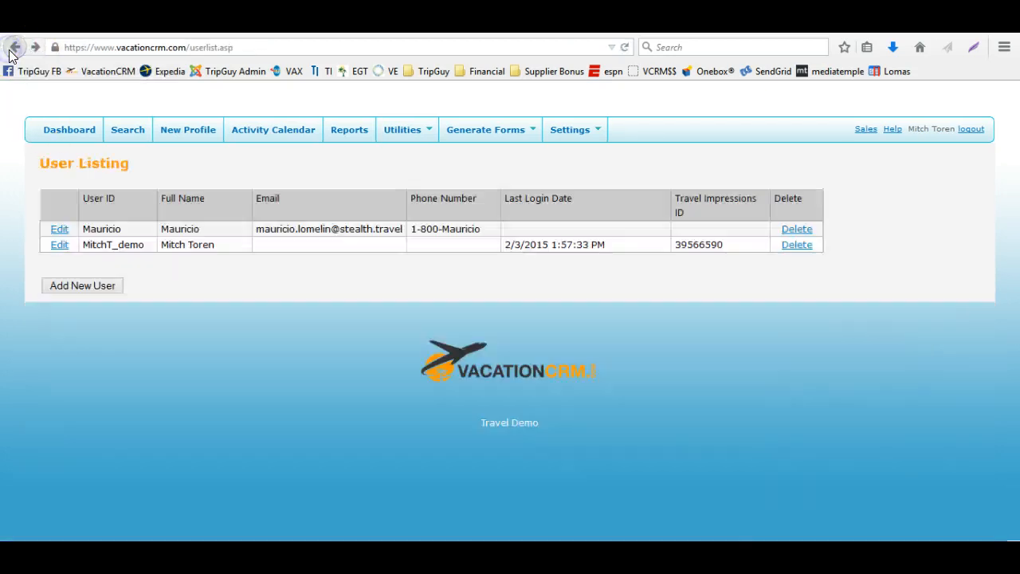
{"action": "left_click", "coordinate": [11, 50]}
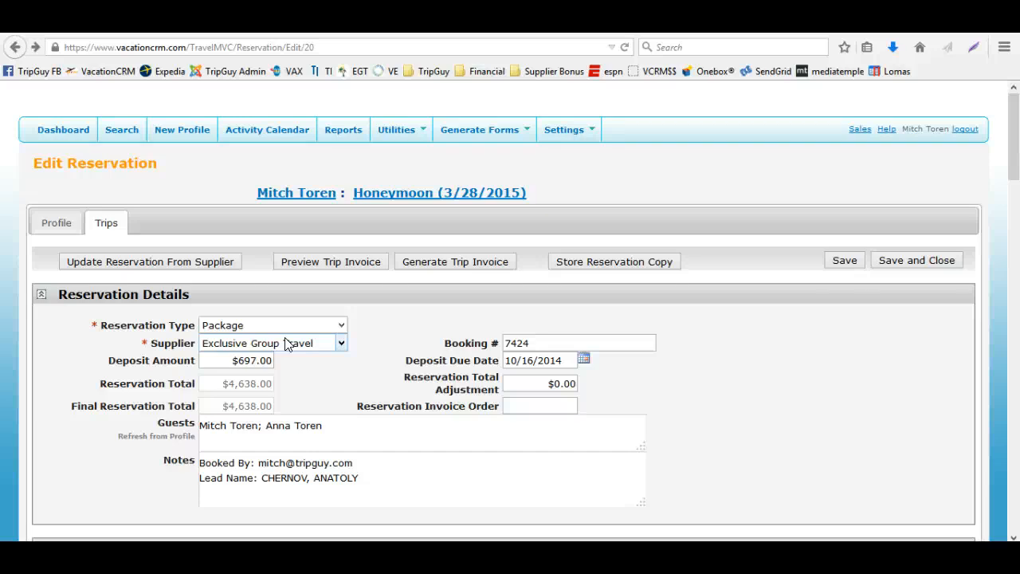
Switch the reservation's supplier to Avanti, then back to Exclusive Group Travel
{"action": "left_click", "coordinate": [267, 322]}
{"action": "left_click", "coordinate": [400, 320]}
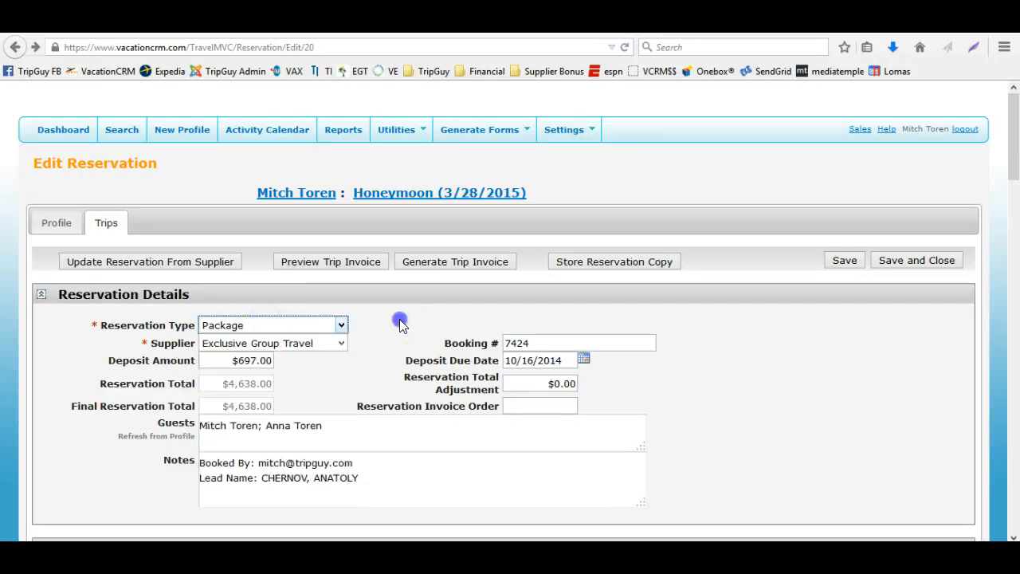
{"action": "left_click", "coordinate": [307, 341]}
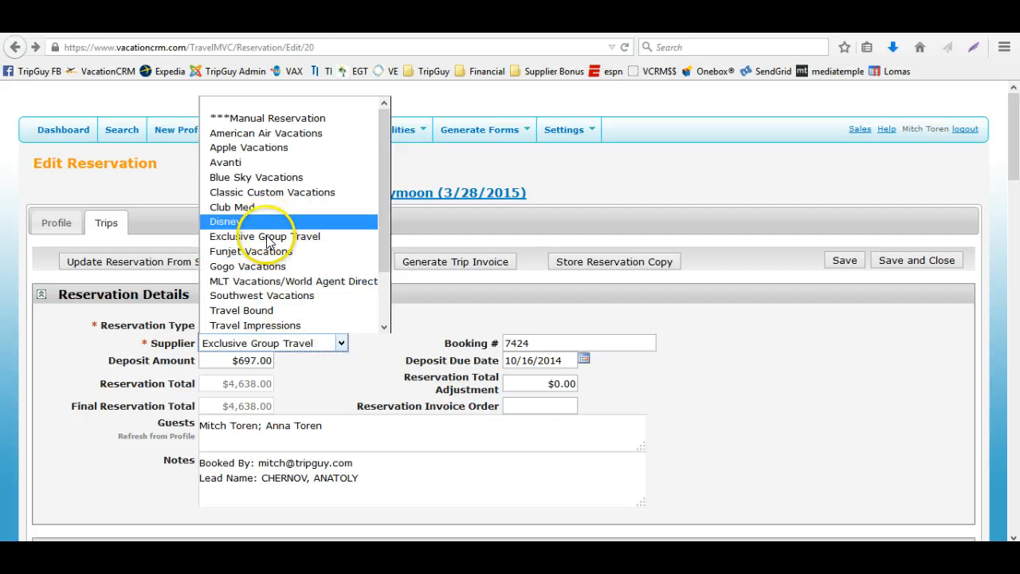
{"action": "left_click", "coordinate": [281, 163]}
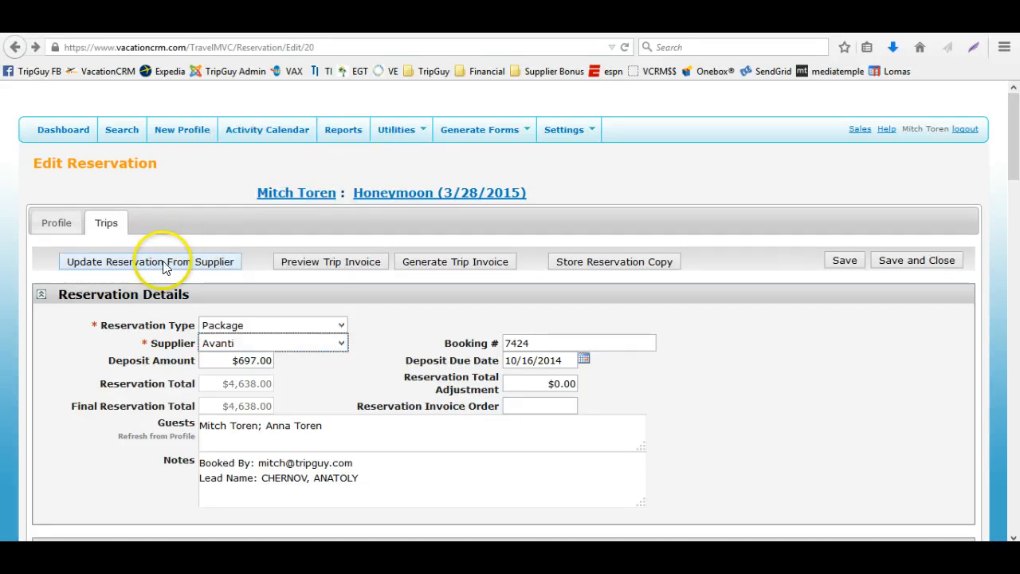
{"action": "left_click", "coordinate": [228, 343]}
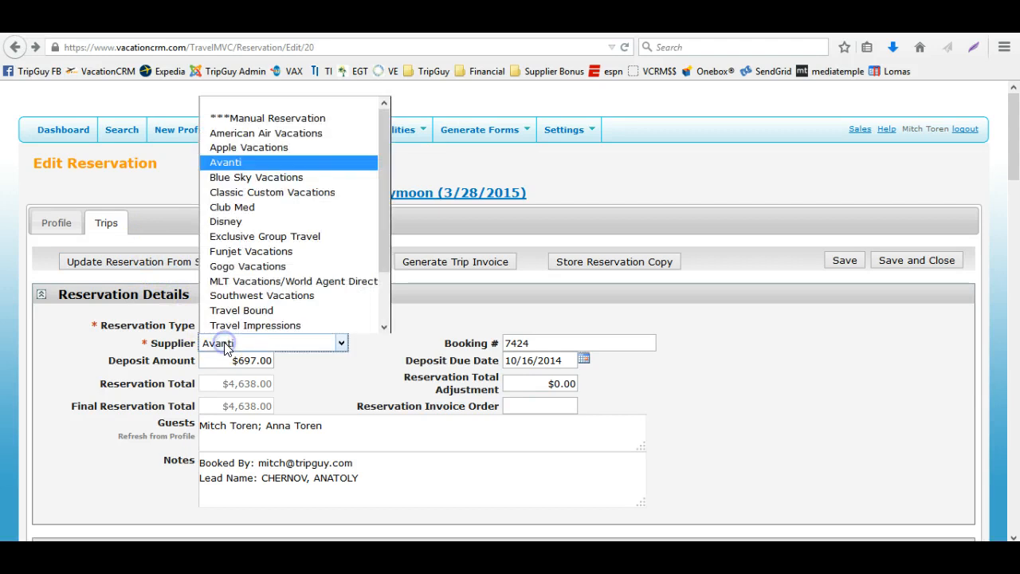
{"action": "left_click", "coordinate": [250, 237]}
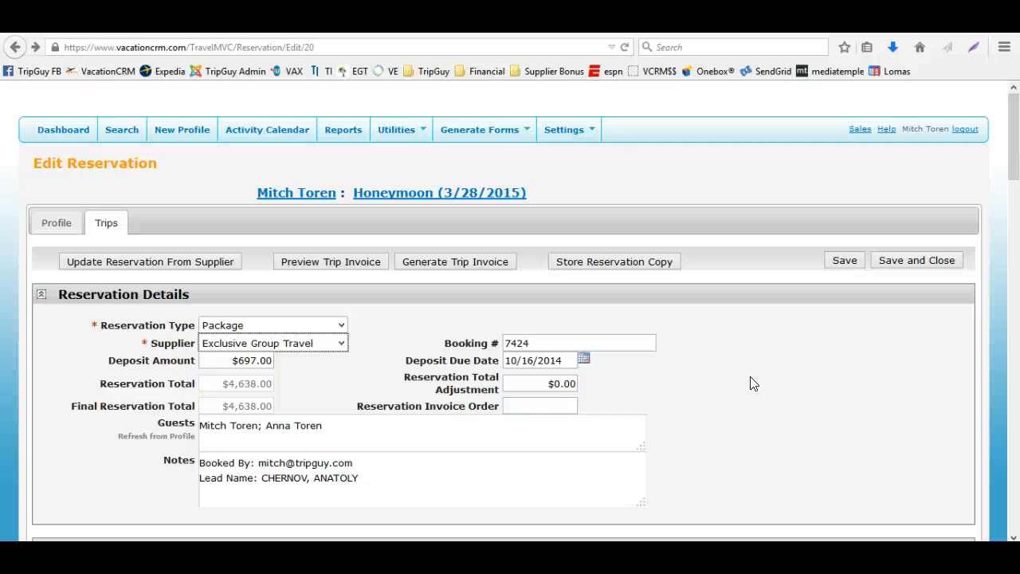
Go to the dashboard and review its reminder, payment and reservation panels
{"action": "left_click", "coordinate": [61, 127]}
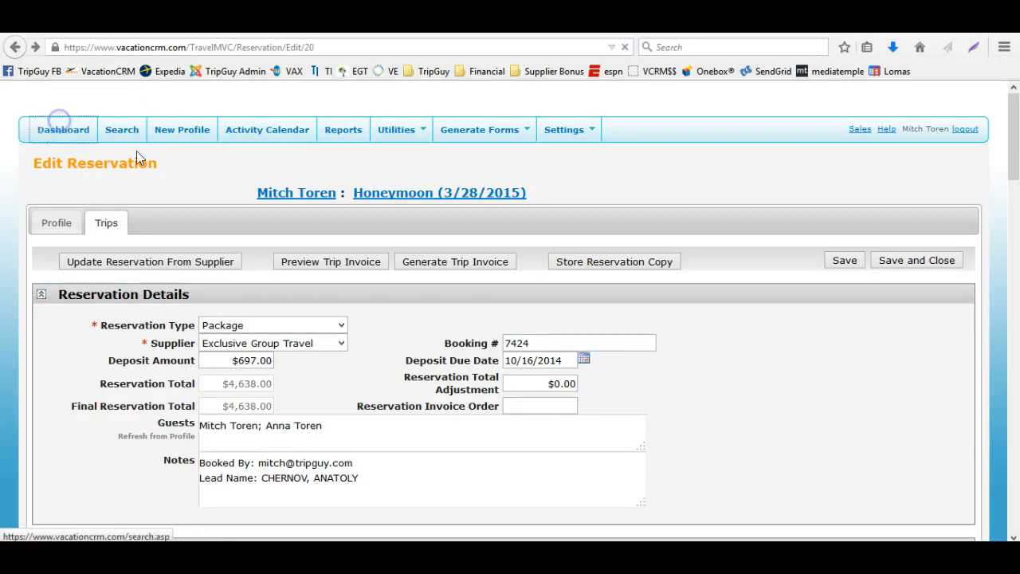
{"action": "scroll", "coordinate": [592, 346], "scroll_direction": "down", "scroll_amount": 3}
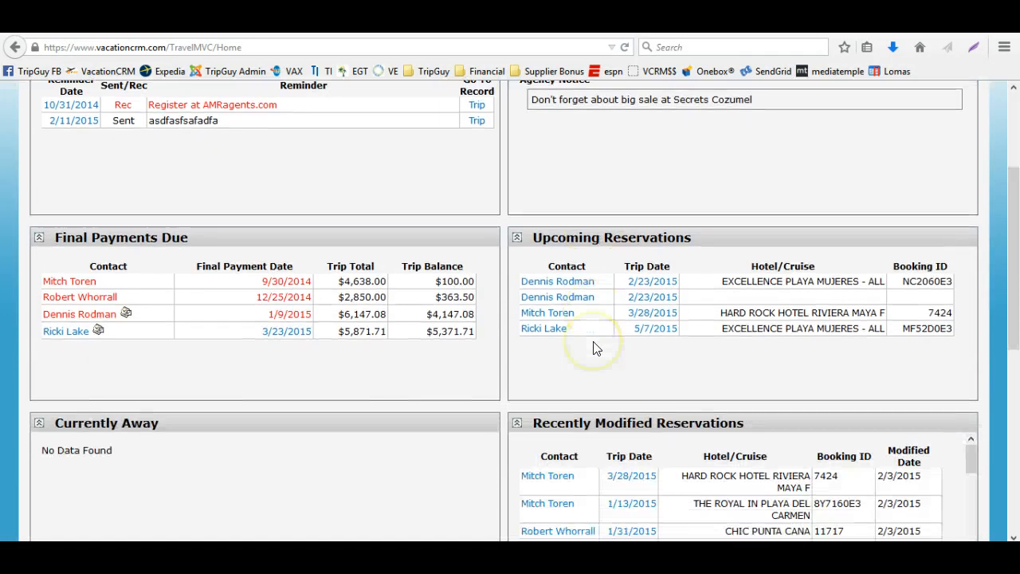
{"action": "scroll", "coordinate": [593, 344], "scroll_direction": "down", "scroll_amount": 5}
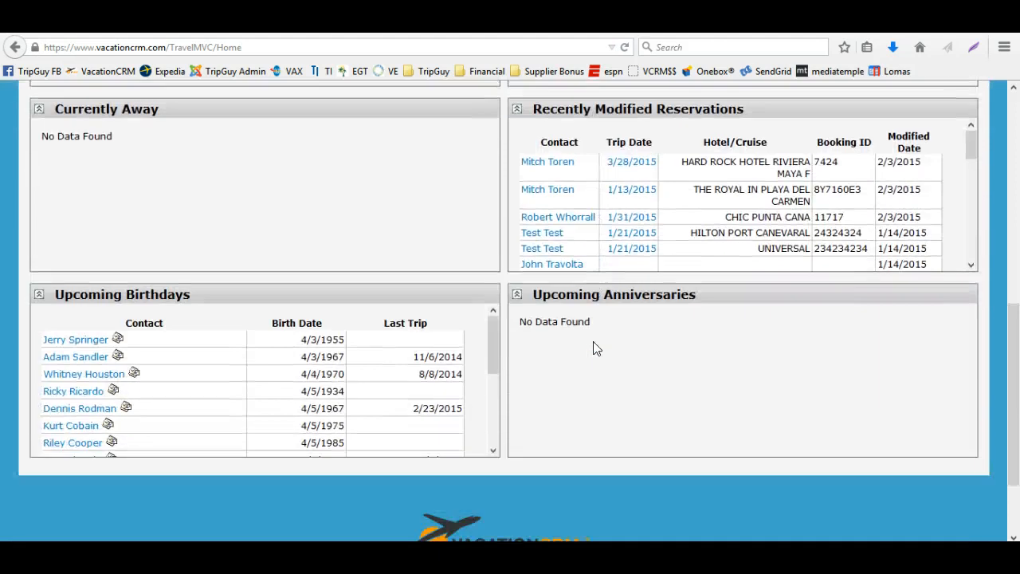
{"action": "scroll", "coordinate": [593, 348], "scroll_direction": "up", "scroll_amount": 6}
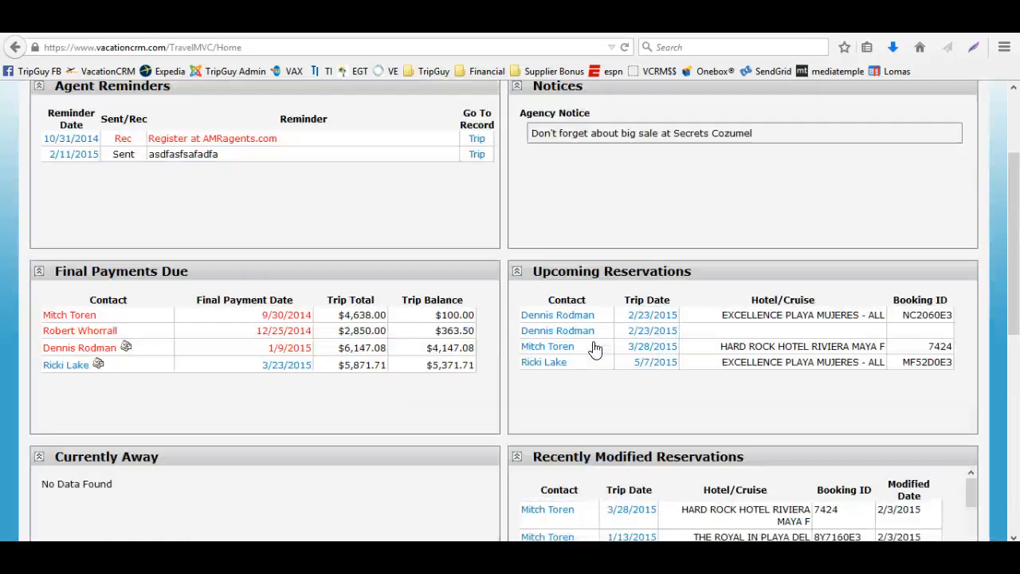
{"action": "scroll", "coordinate": [594, 349], "scroll_direction": "up", "scroll_amount": 2}
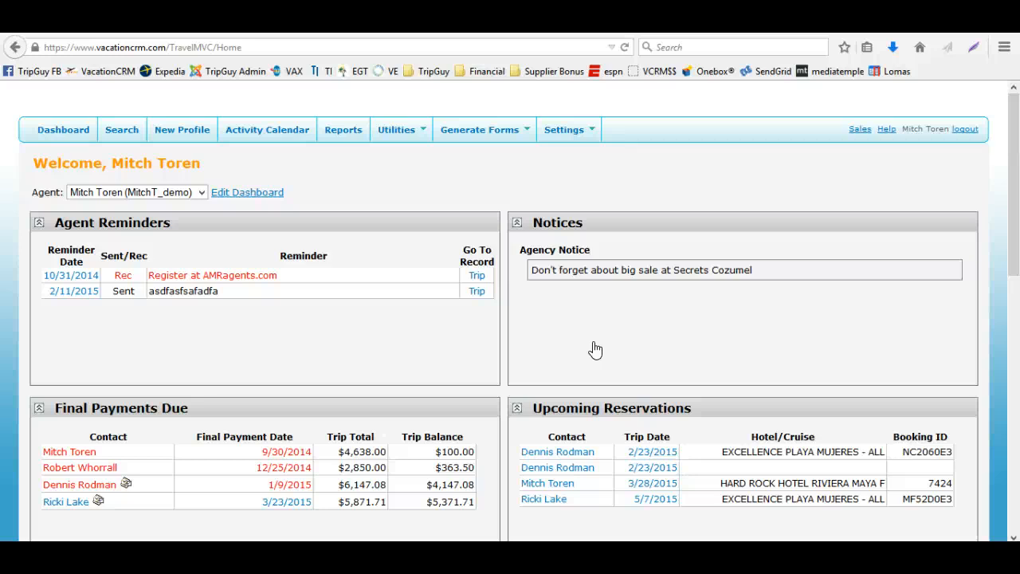
{"action": "left_click", "coordinate": [593, 364]}
Open the 2/23/2015 upcoming trip and edit its Funjet Vacations package reservation
{"action": "left_click", "coordinate": [642, 452]}
{"action": "left_click", "coordinate": [375, 358]}
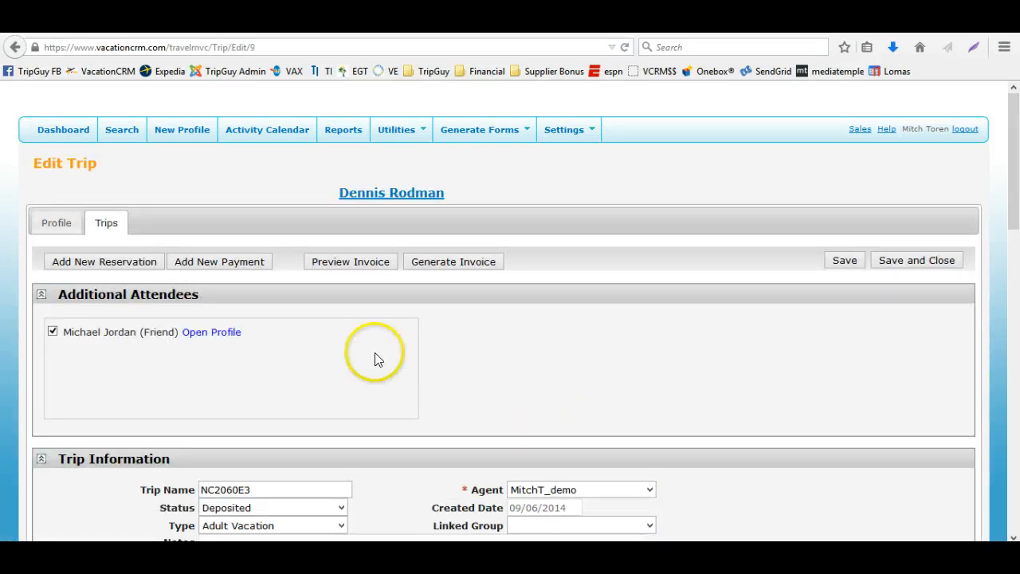
{"action": "scroll", "coordinate": [378, 359], "scroll_direction": "down", "scroll_amount": 3}
{"action": "scroll", "coordinate": [376, 357], "scroll_direction": "down", "scroll_amount": 3}
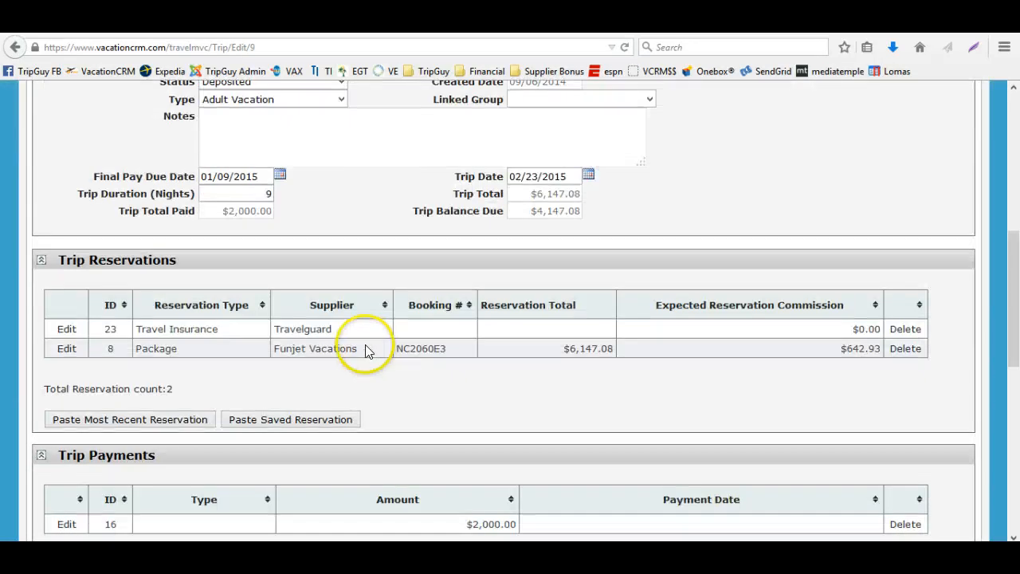
{"action": "scroll", "coordinate": [310, 354], "scroll_direction": "up", "scroll_amount": 3}
{"action": "scroll", "coordinate": [279, 372], "scroll_direction": "down", "scroll_amount": 3}
{"action": "left_click", "coordinate": [68, 349]}
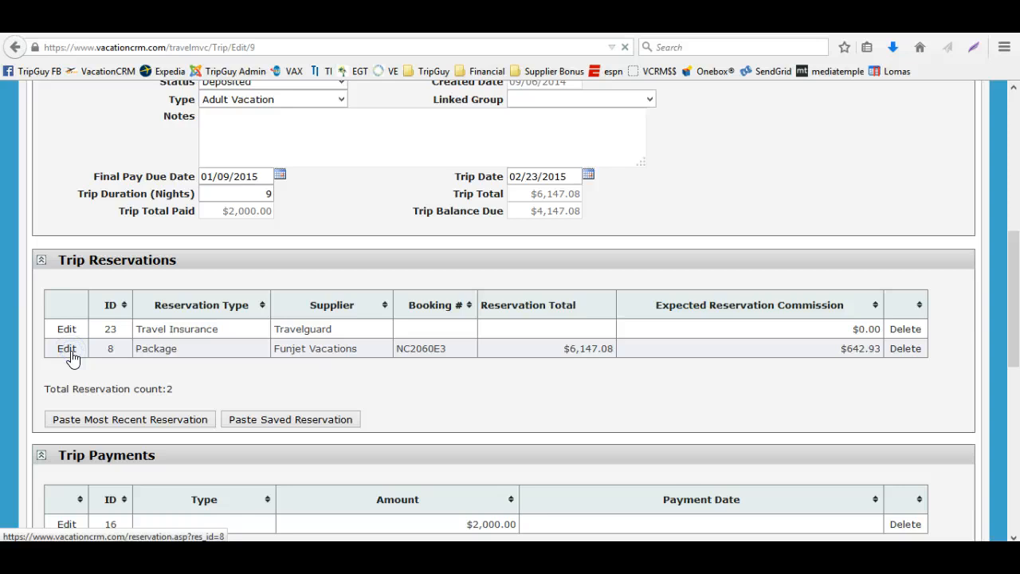
Examine the expected reservation commission in the reservation's Agent Commission Data section
{"action": "scroll", "coordinate": [130, 339], "scroll_direction": "down", "scroll_amount": 5}
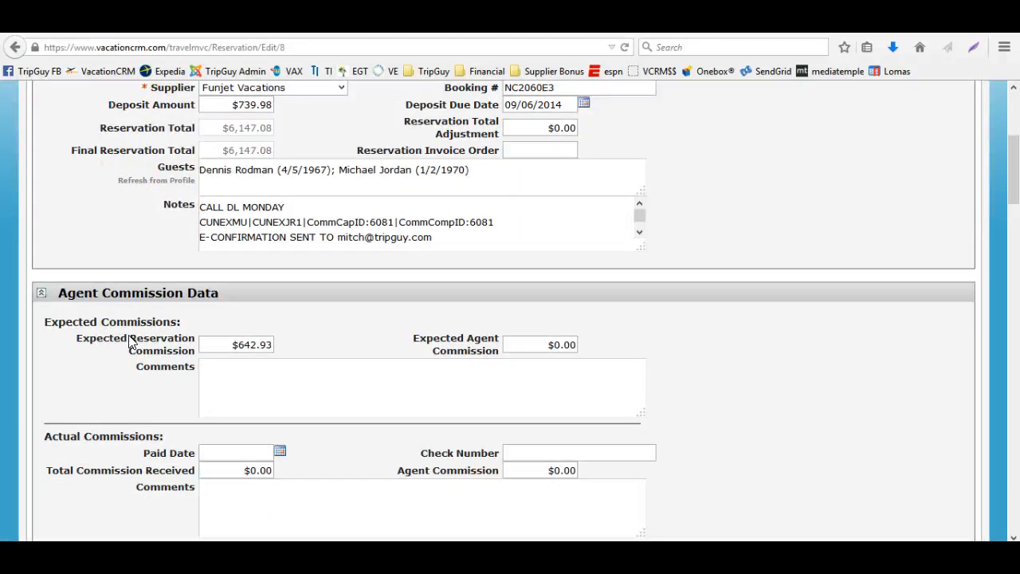
{"action": "scroll", "coordinate": [216, 289], "scroll_direction": "down", "scroll_amount": 2}
{"action": "scroll", "coordinate": [227, 291], "scroll_direction": "up", "scroll_amount": 4}
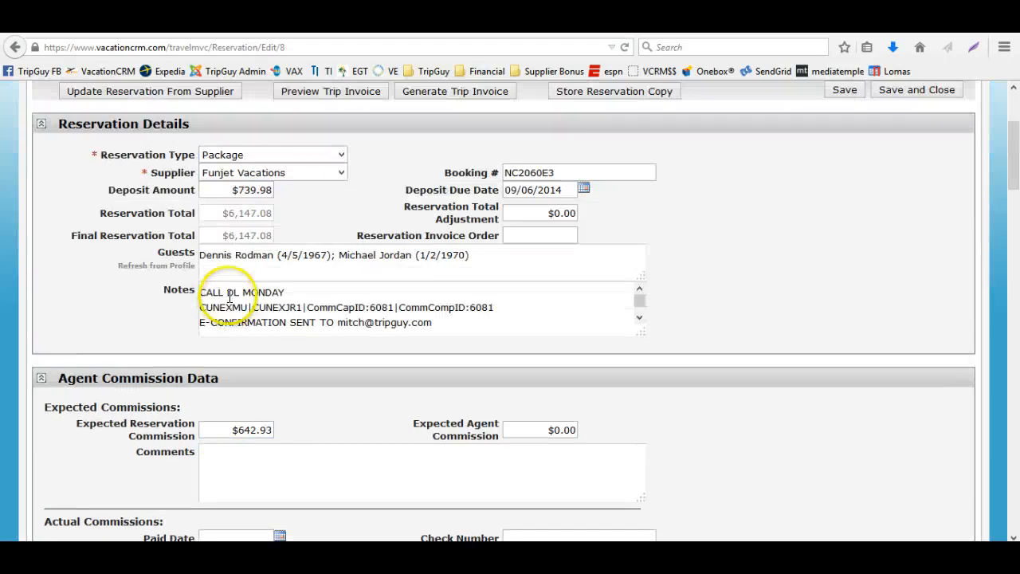
{"action": "left_click_drag", "start_coordinate": [211, 430], "coordinate": [291, 431]}
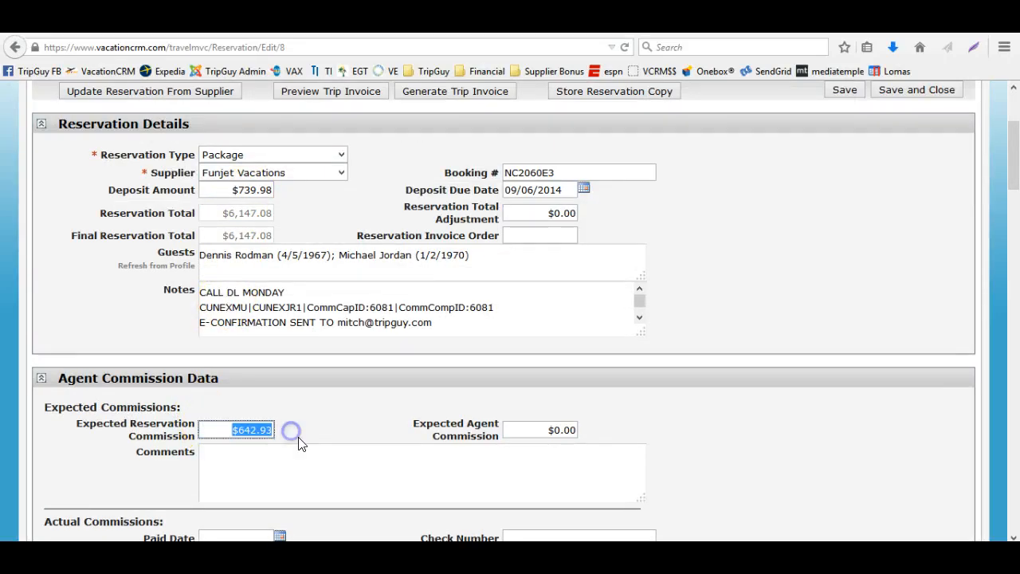
{"action": "scroll", "coordinate": [332, 448], "scroll_direction": "down", "scroll_amount": 2}
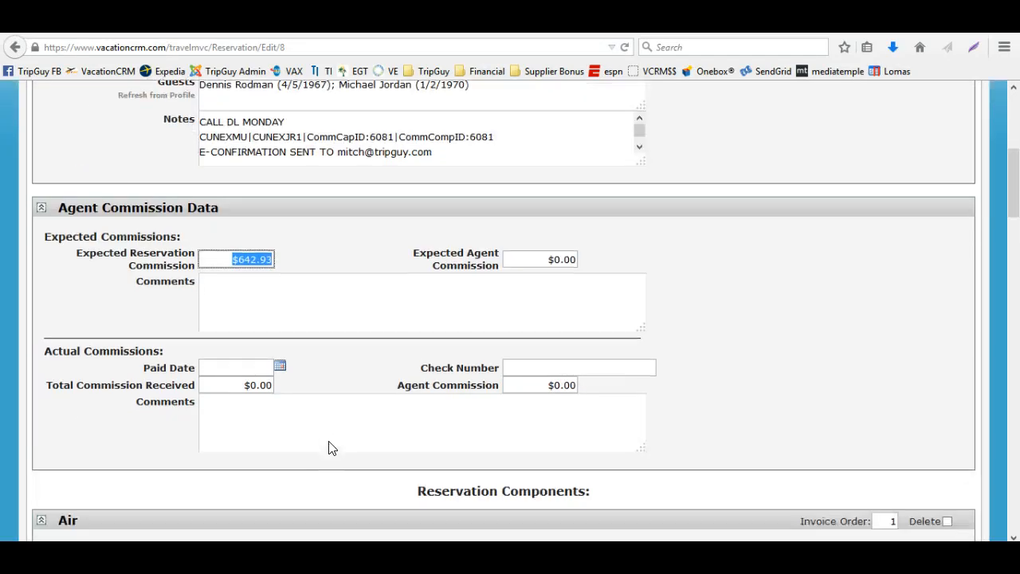
Record the actual commission with paid date 02/03/2015 and total received $640.00, then save the reservation
{"action": "left_click", "coordinate": [281, 366]}
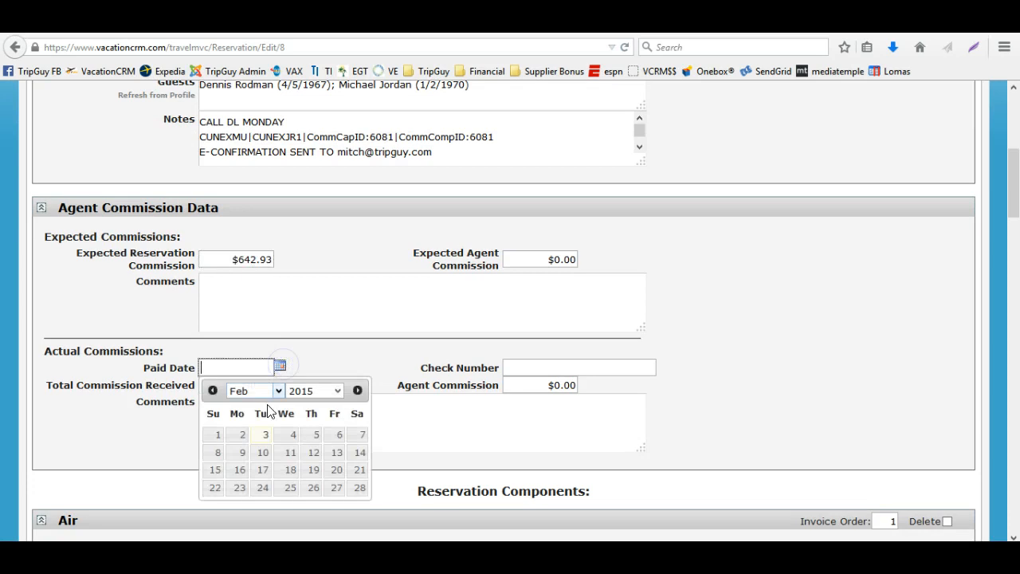
{"action": "left_click", "coordinate": [257, 437]}
{"action": "left_click_drag", "start_coordinate": [236, 385], "coordinate": [303, 390]}
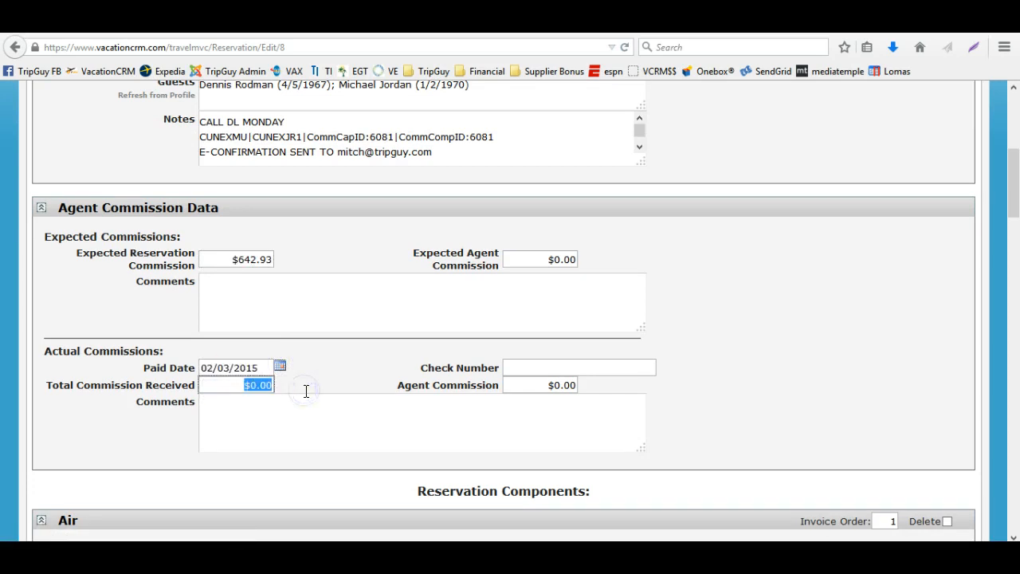
{"action": "type", "text": "640"}
{"action": "key", "text": "Tab"}
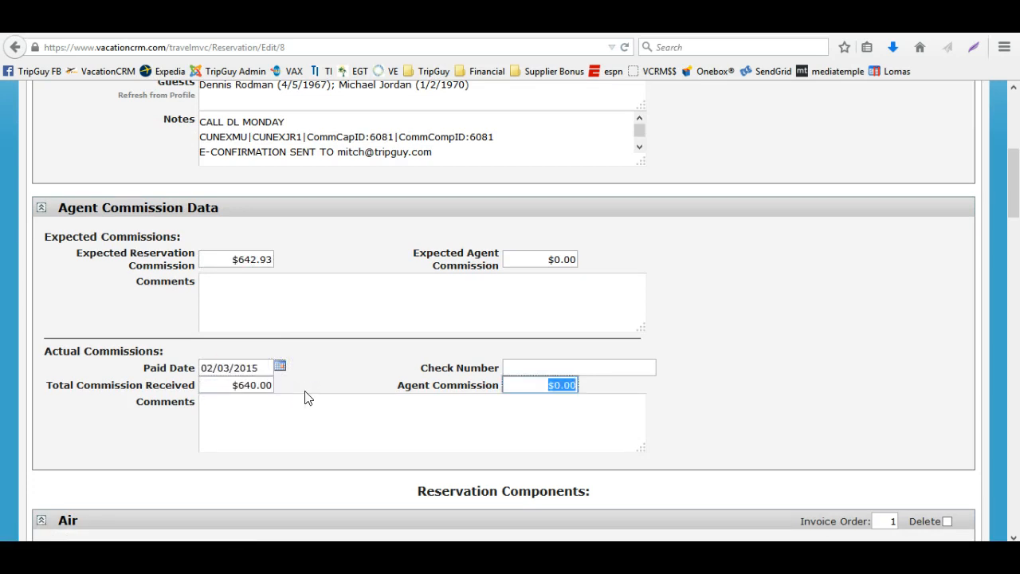
{"action": "left_click", "coordinate": [403, 412]}
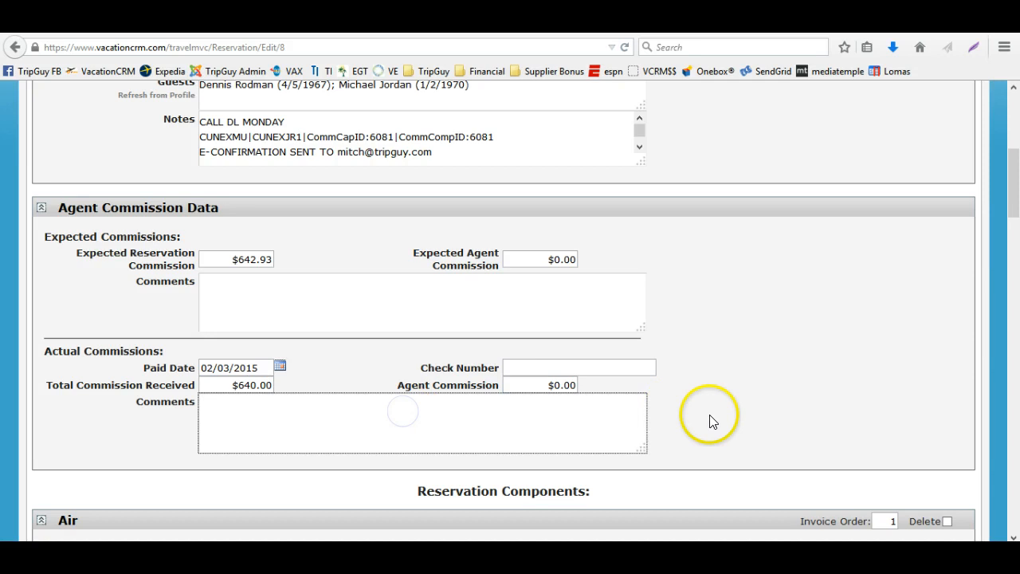
{"action": "scroll", "coordinate": [711, 414], "scroll_direction": "up", "scroll_amount": 5}
{"action": "left_click", "coordinate": [844, 261]}
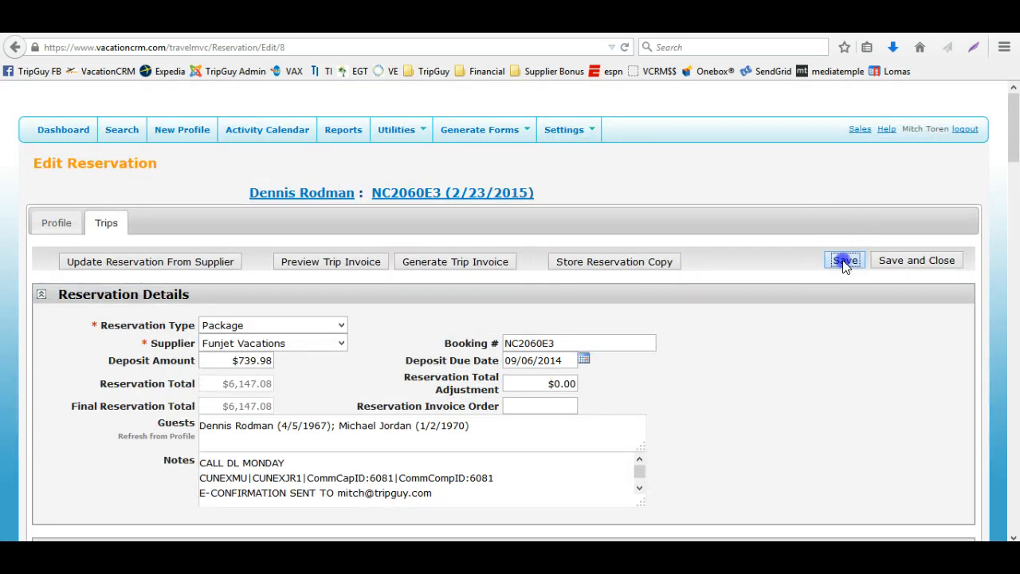
Examine the actual Agent Commission field of the saved reservation
{"action": "scroll", "coordinate": [733, 341], "scroll_direction": "down", "scroll_amount": 2}
{"action": "scroll", "coordinate": [733, 341], "scroll_direction": "down", "scroll_amount": 1}
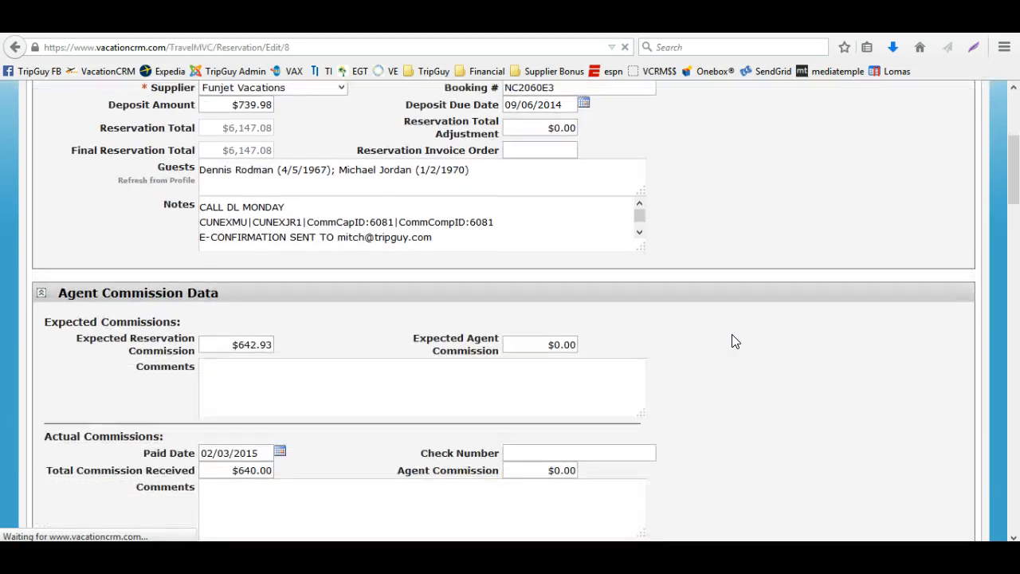
{"action": "scroll", "coordinate": [538, 374], "scroll_direction": "down", "scroll_amount": 5}
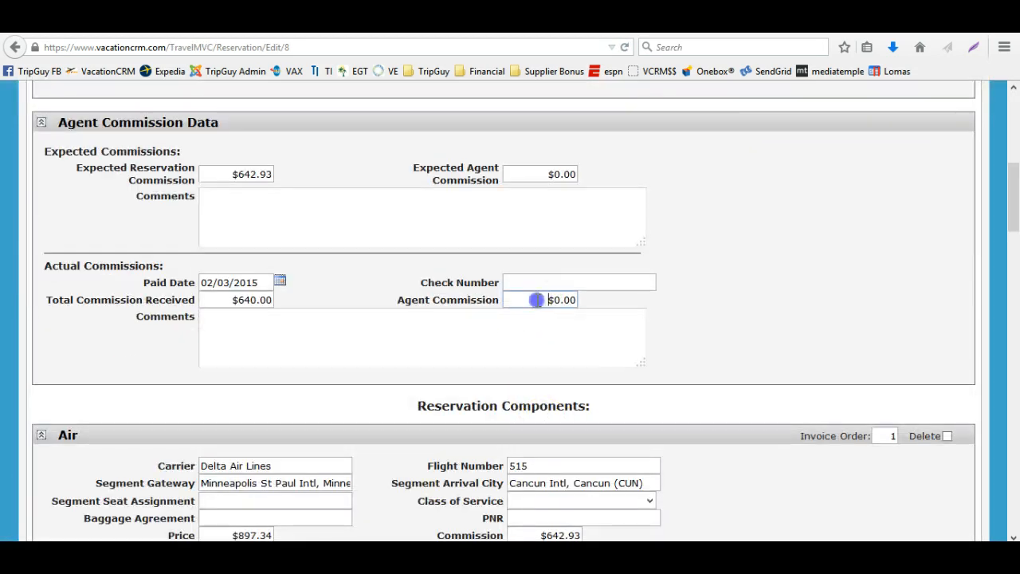
{"action": "left_click_drag", "start_coordinate": [534, 299], "coordinate": [598, 299]}
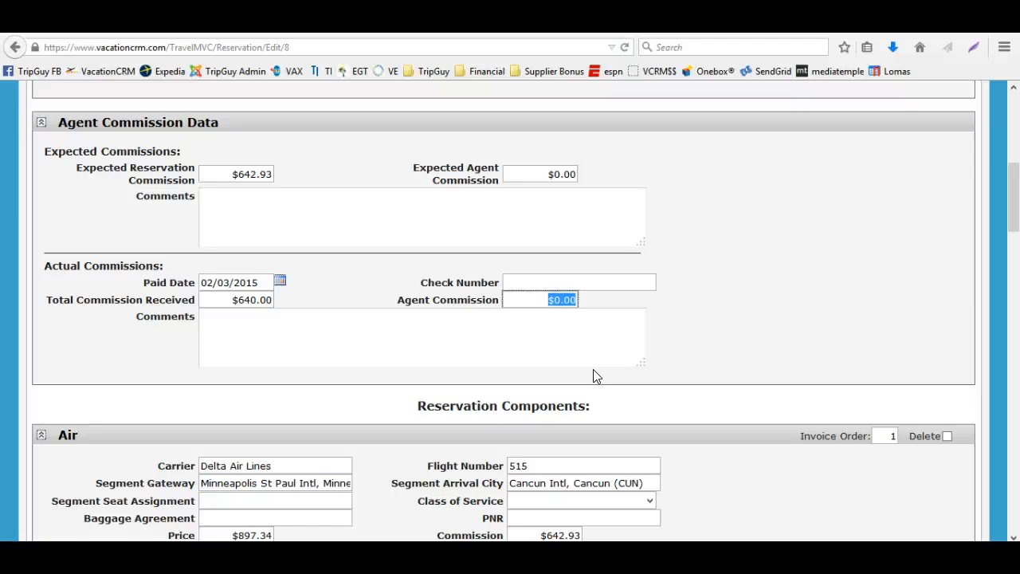
{"action": "scroll", "coordinate": [593, 369], "scroll_direction": "up", "scroll_amount": 10}
Open the other agent's user account to examine its Agent Commission %, then return to the user listing
{"action": "left_click", "coordinate": [565, 129]}
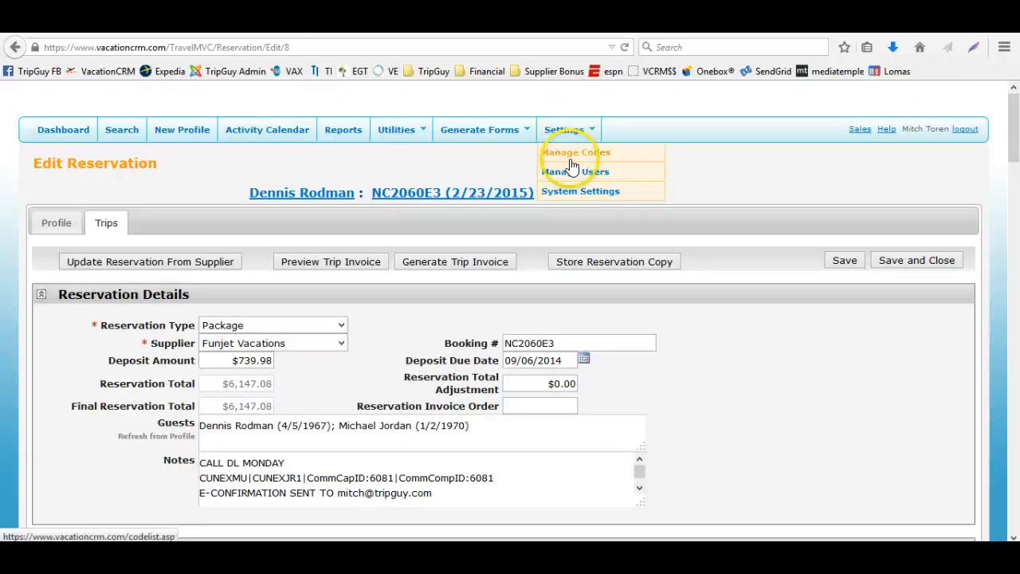
{"action": "left_click", "coordinate": [574, 172]}
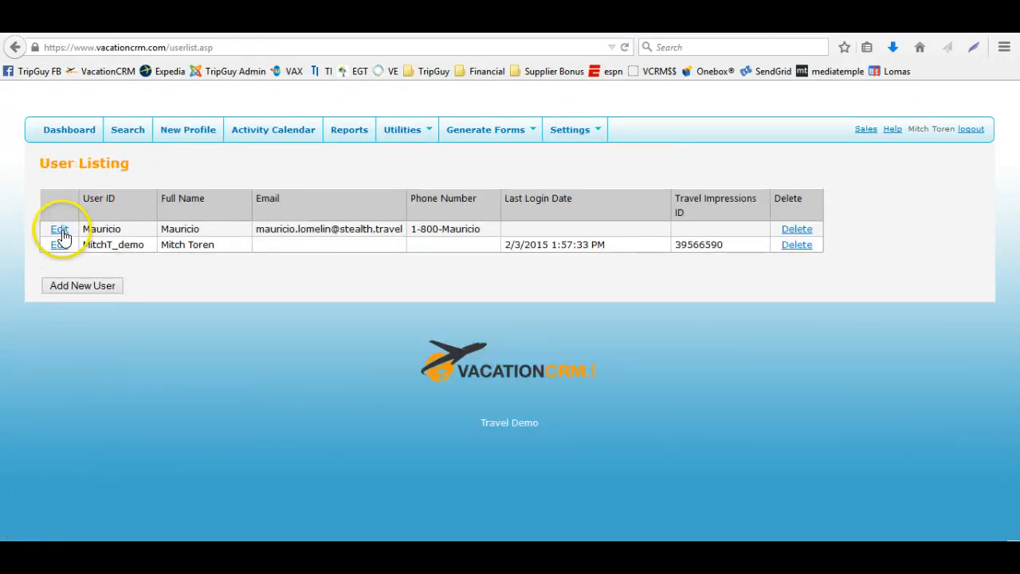
{"action": "left_click", "coordinate": [61, 230]}
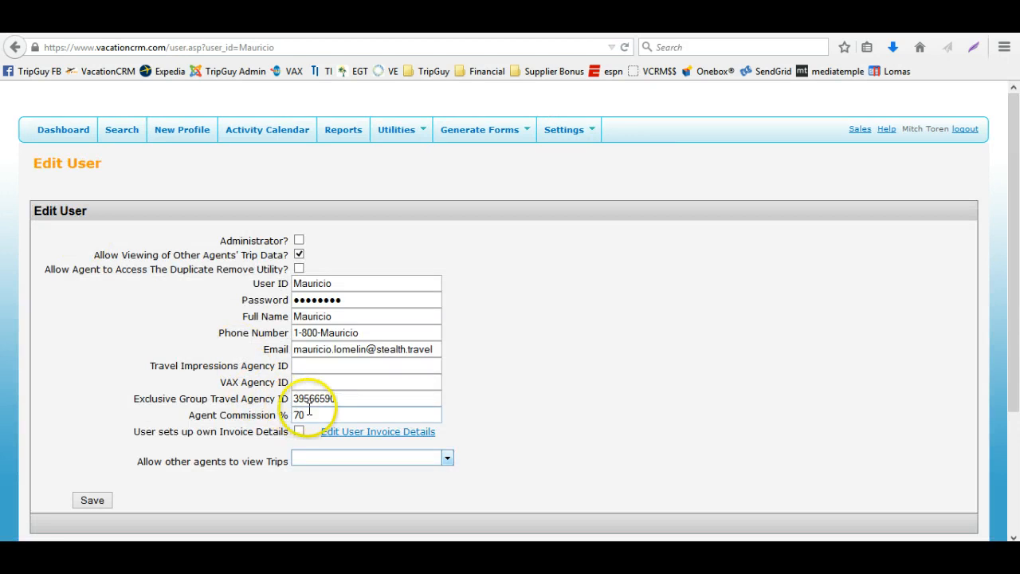
{"action": "left_click", "coordinate": [267, 415]}
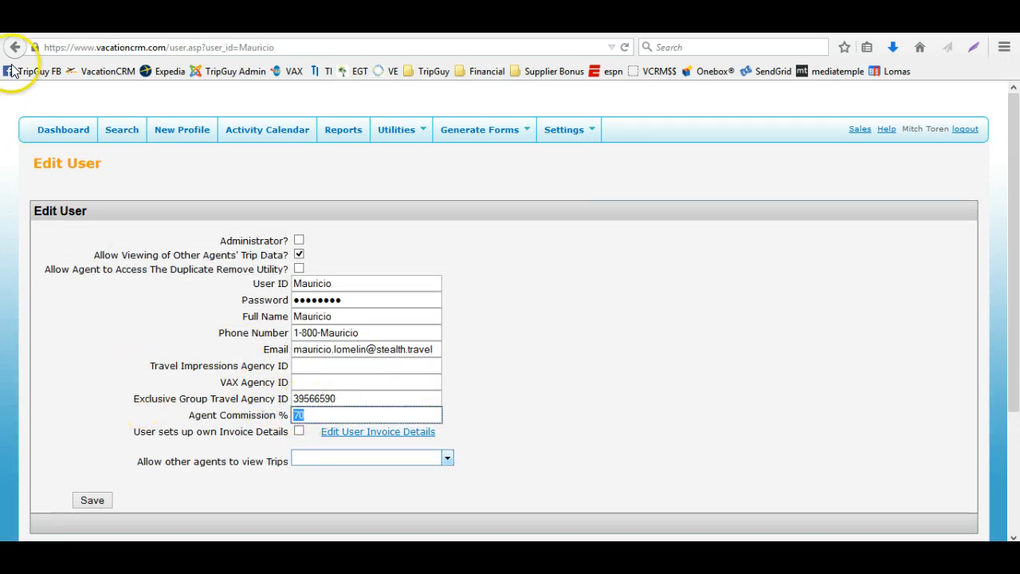
{"action": "left_click", "coordinate": [12, 56]}
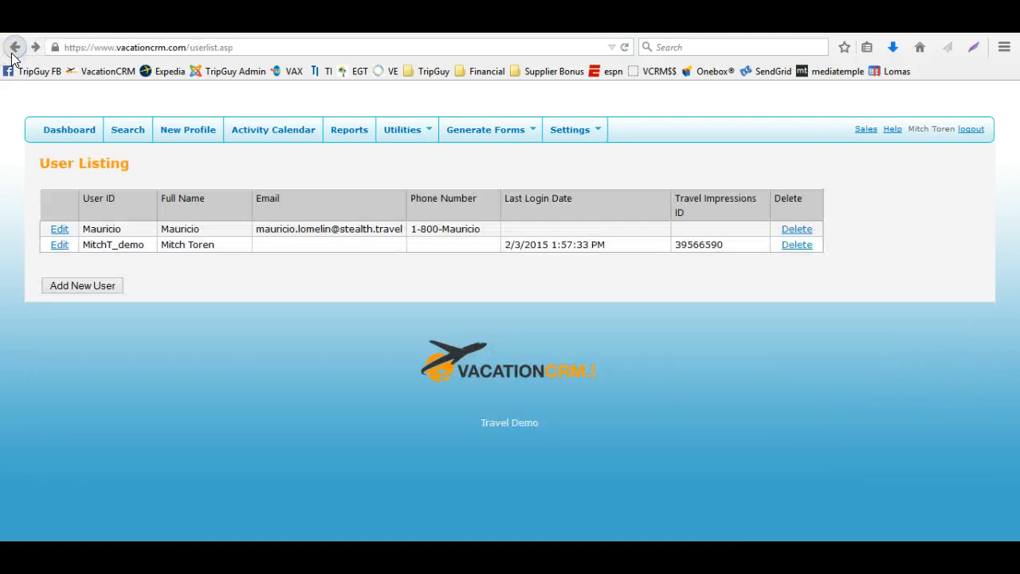
Return to the reservation, set its actual Agent Commission to $320.00, and save the reservation
{"action": "left_click", "coordinate": [12, 57]}
{"action": "scroll", "coordinate": [228, 387], "scroll_direction": "down", "scroll_amount": 10}
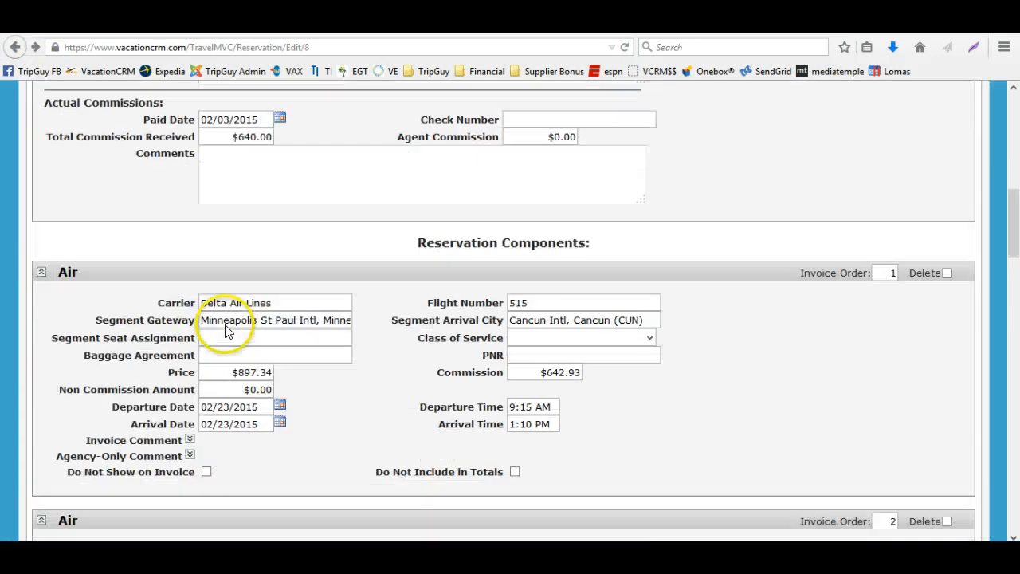
{"action": "scroll", "coordinate": [452, 426], "scroll_direction": "down", "scroll_amount": 10}
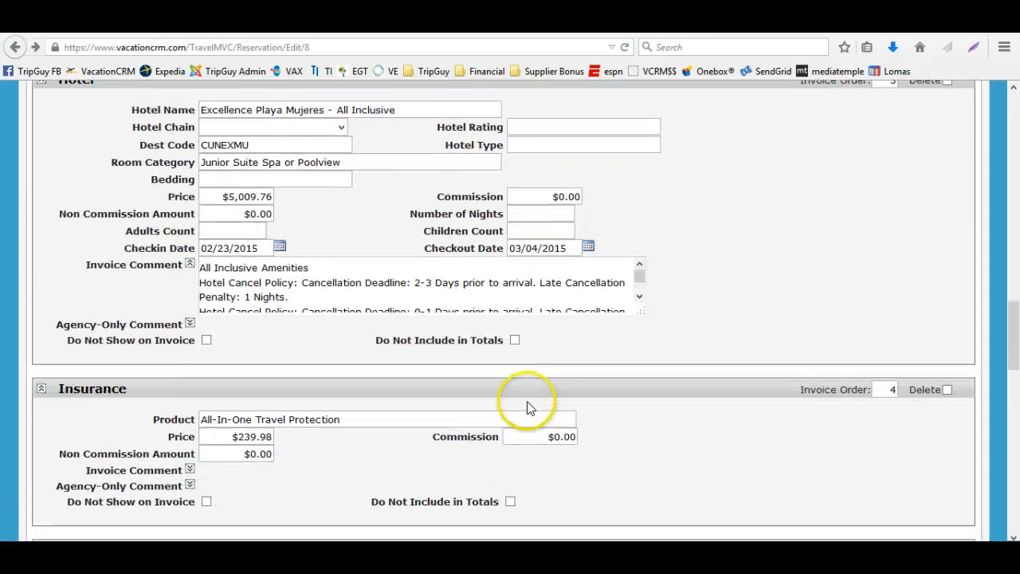
{"action": "scroll", "coordinate": [205, 387], "scroll_direction": "up", "scroll_amount": 8}
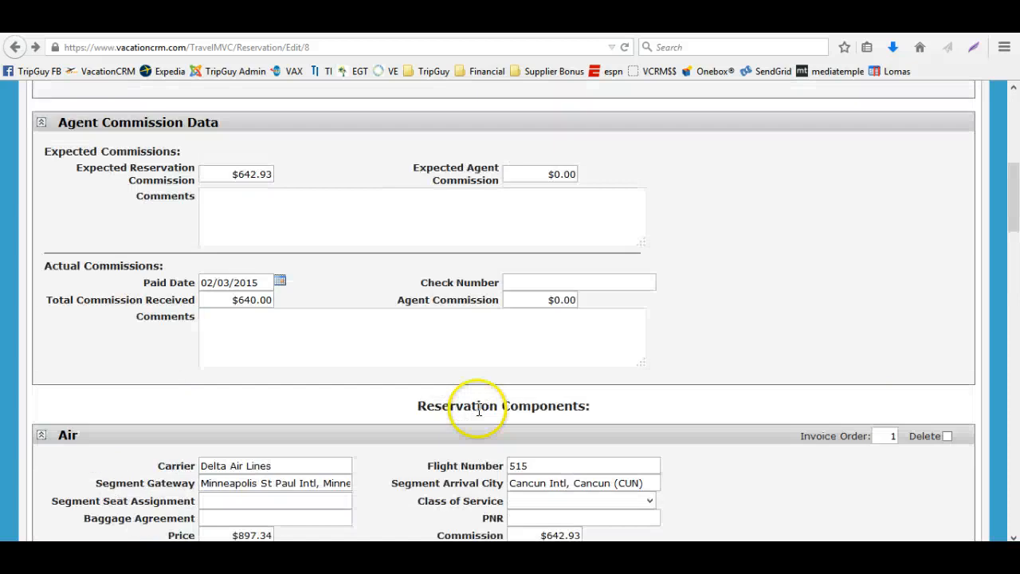
{"action": "left_click_drag", "start_coordinate": [542, 300], "coordinate": [609, 313]}
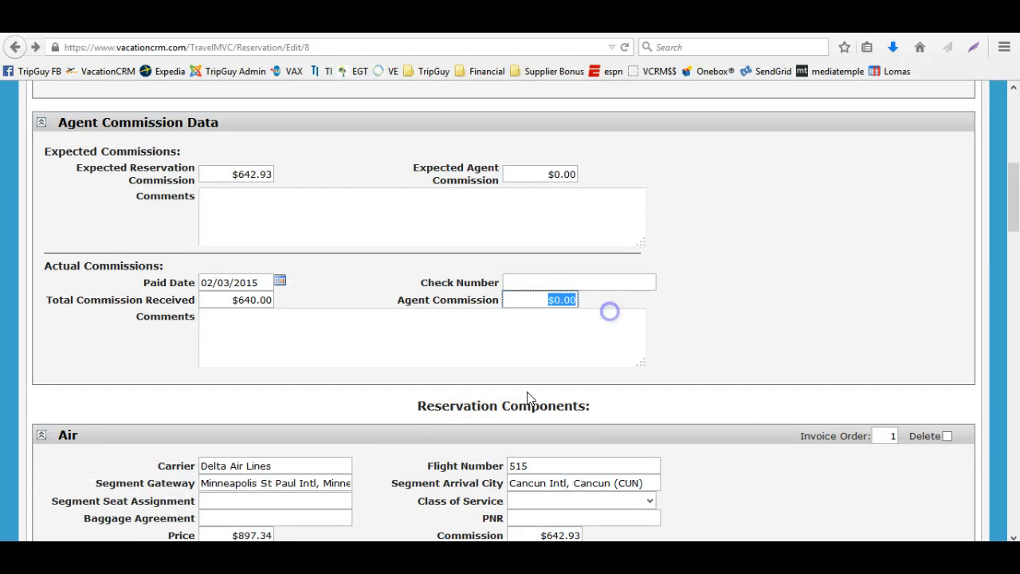
{"action": "type", "text": "320"}
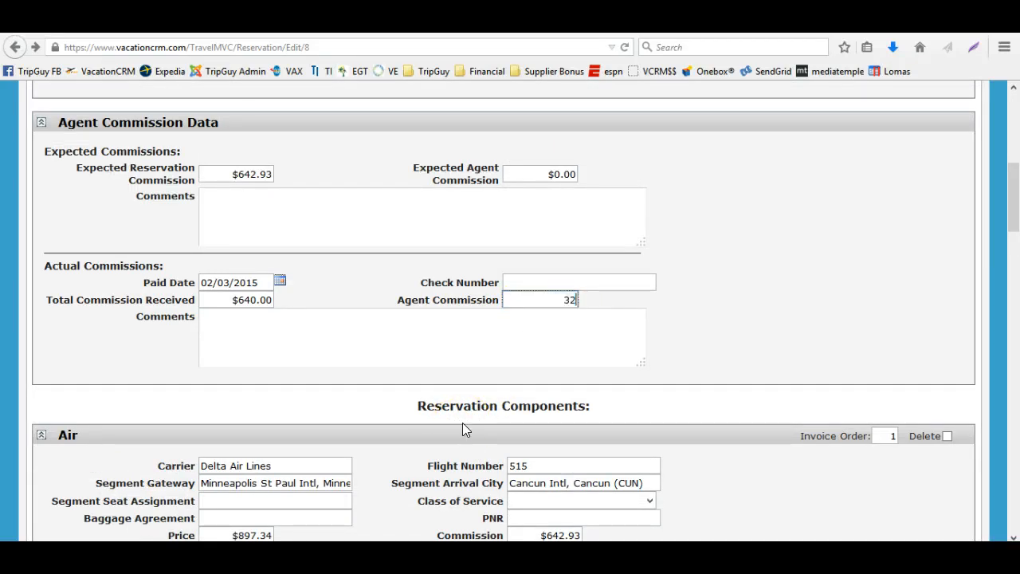
{"action": "key", "text": "Tab"}
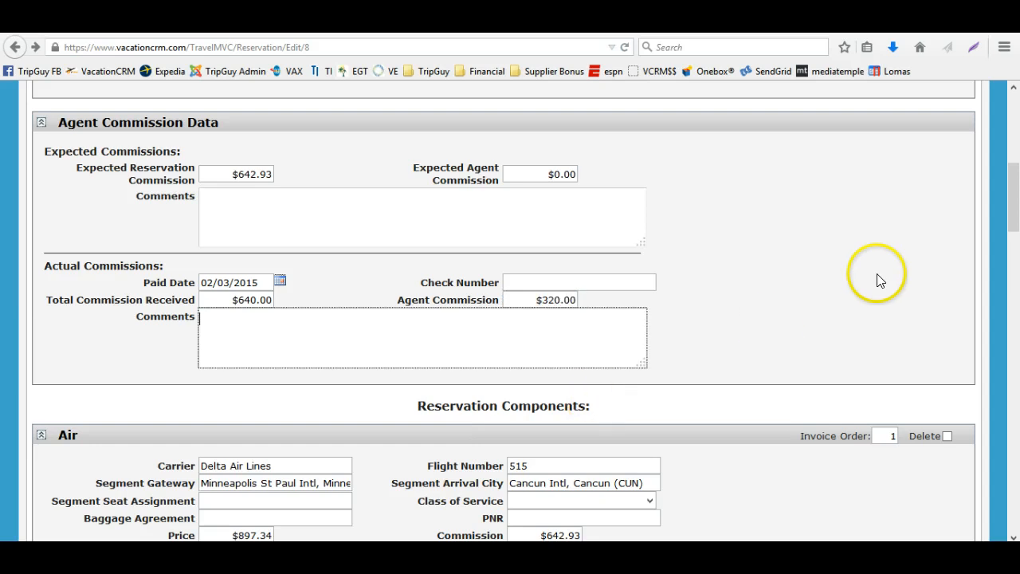
{"action": "scroll", "coordinate": [876, 278], "scroll_direction": "up", "scroll_amount": 10}
{"action": "left_click", "coordinate": [848, 263]}
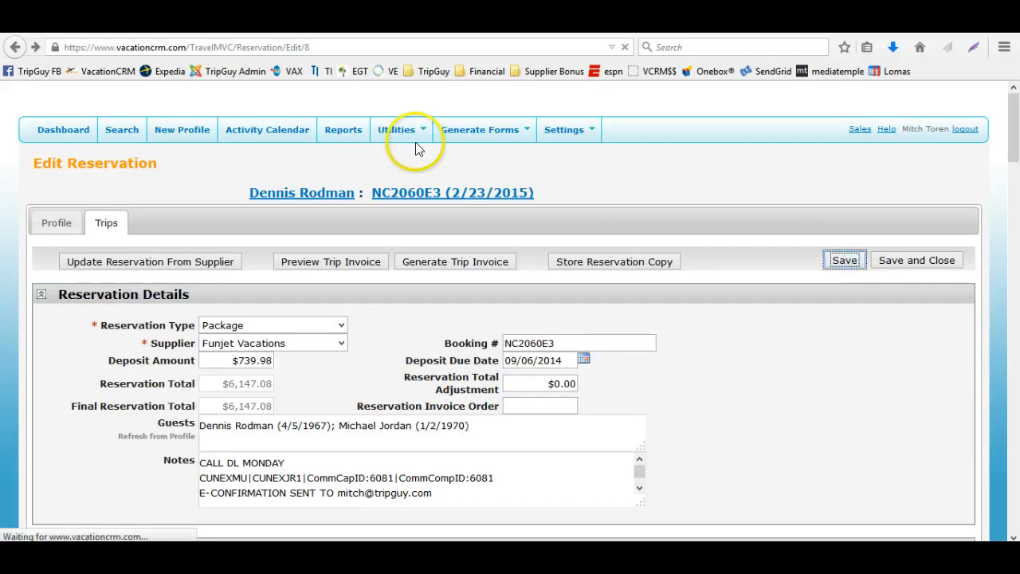
Run the Pending Agent Commissions report on screen by Travel Date from 01/01/2014 through 2/3/2015
{"action": "left_click", "coordinate": [357, 124]}
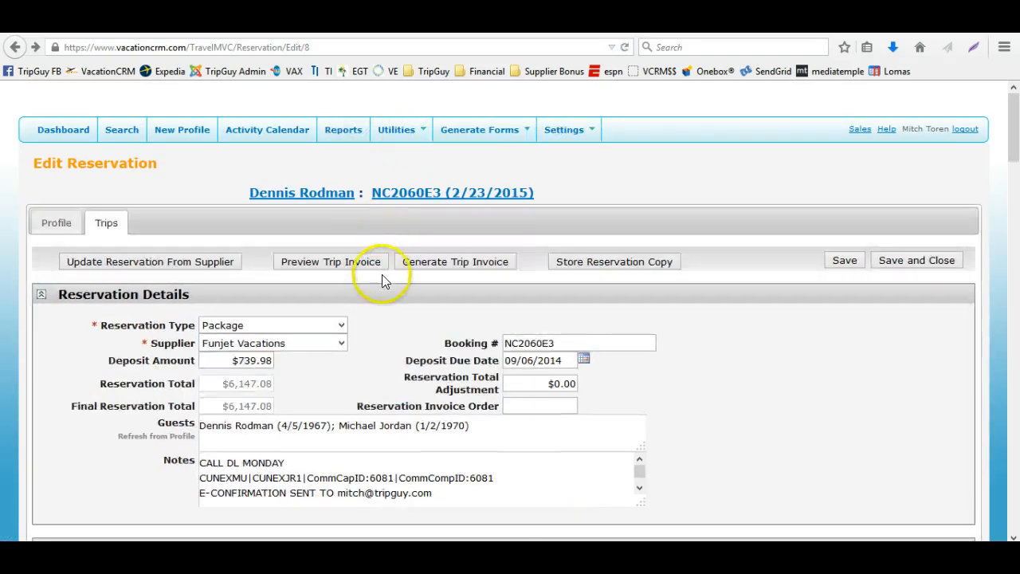
{"action": "left_click", "coordinate": [352, 130]}
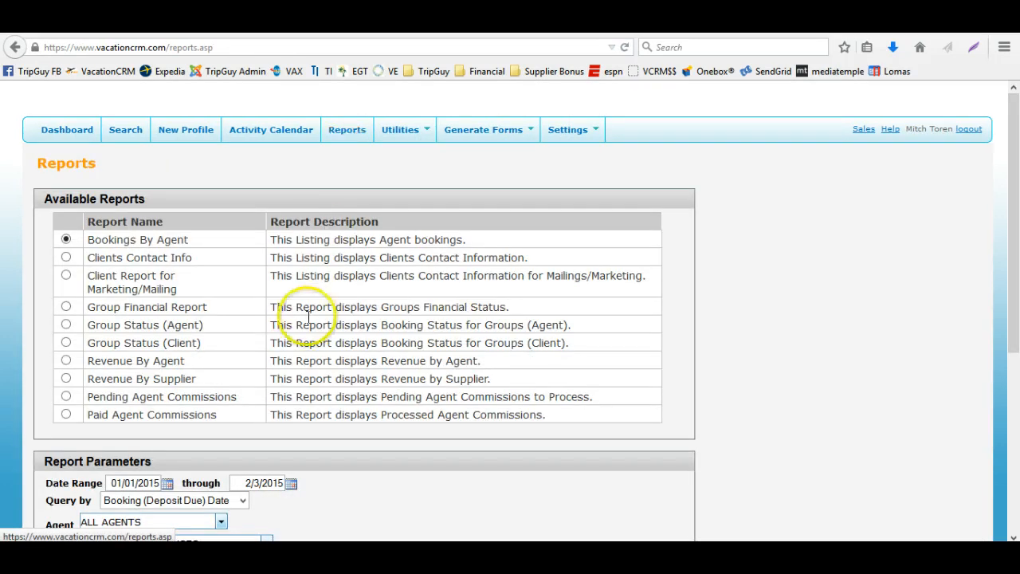
{"action": "scroll", "coordinate": [239, 326], "scroll_direction": "down", "scroll_amount": 2}
{"action": "left_click", "coordinate": [67, 312]}
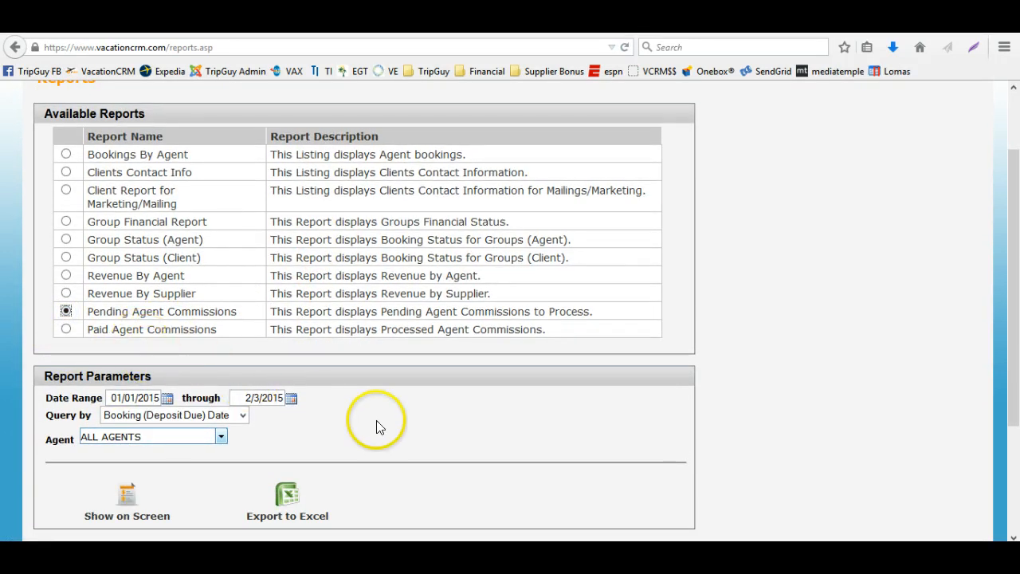
{"action": "left_click", "coordinate": [166, 398]}
{"action": "left_click", "coordinate": [212, 420]}
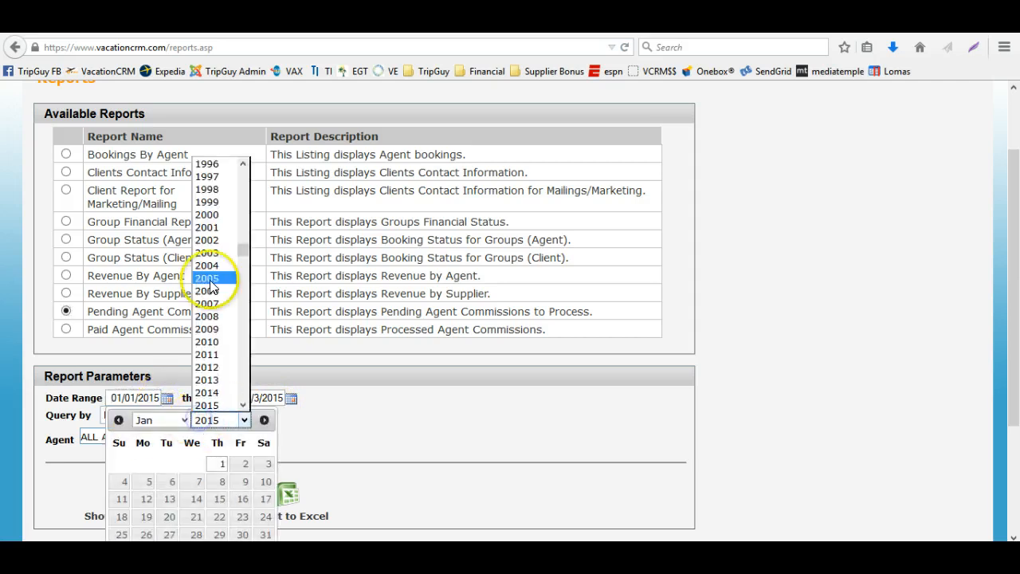
{"action": "left_click", "coordinate": [213, 387]}
{"action": "left_click", "coordinate": [193, 464]}
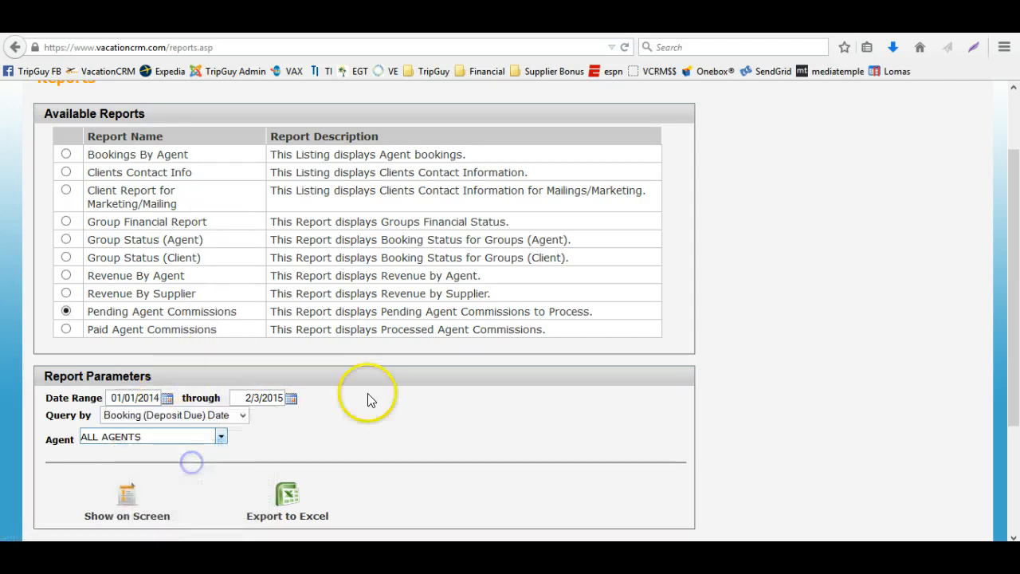
{"action": "scroll", "coordinate": [287, 375], "scroll_direction": "down", "scroll_amount": 3}
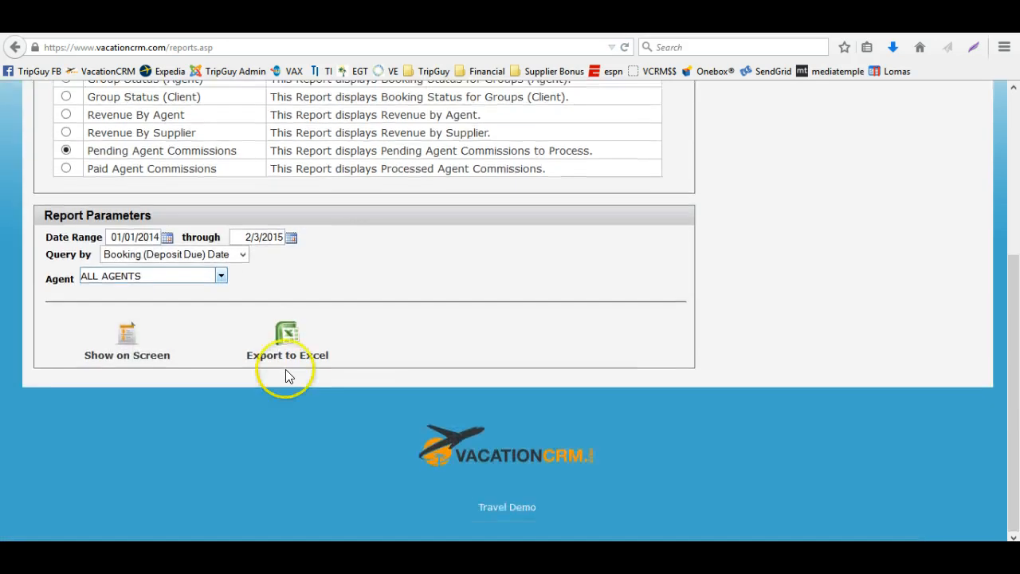
{"action": "left_click", "coordinate": [177, 261]}
{"action": "left_click", "coordinate": [166, 285]}
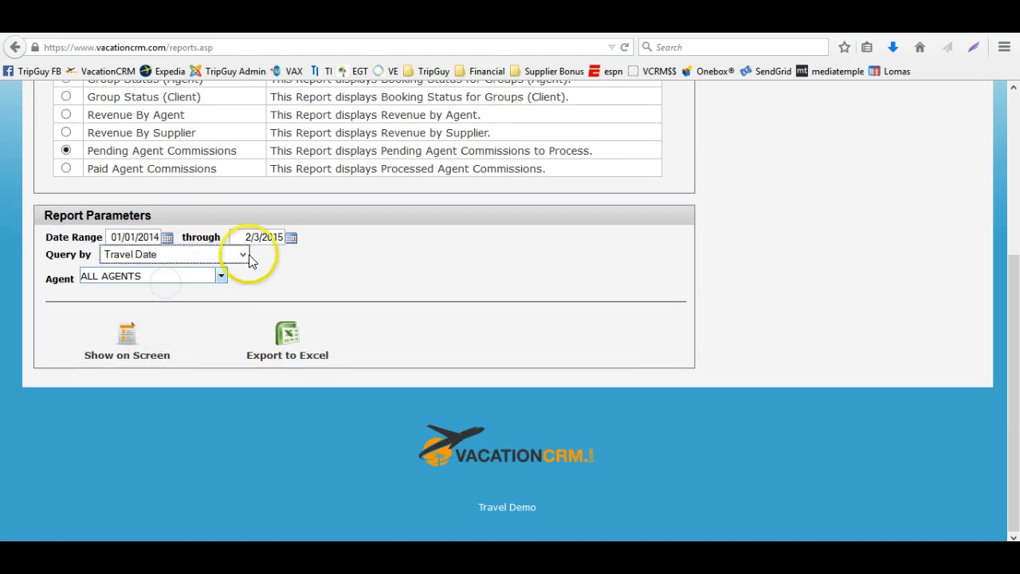
{"action": "left_click", "coordinate": [121, 335]}
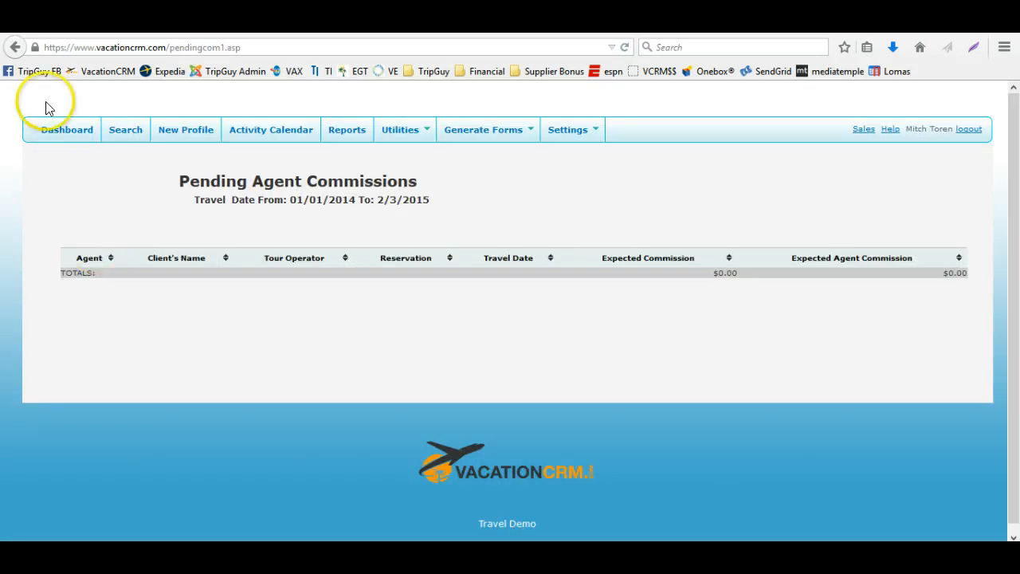
Go back and rerun the Pending Agent Commissions report with the start date 01/01/2014 by Travel Date
{"action": "left_click", "coordinate": [15, 47]}
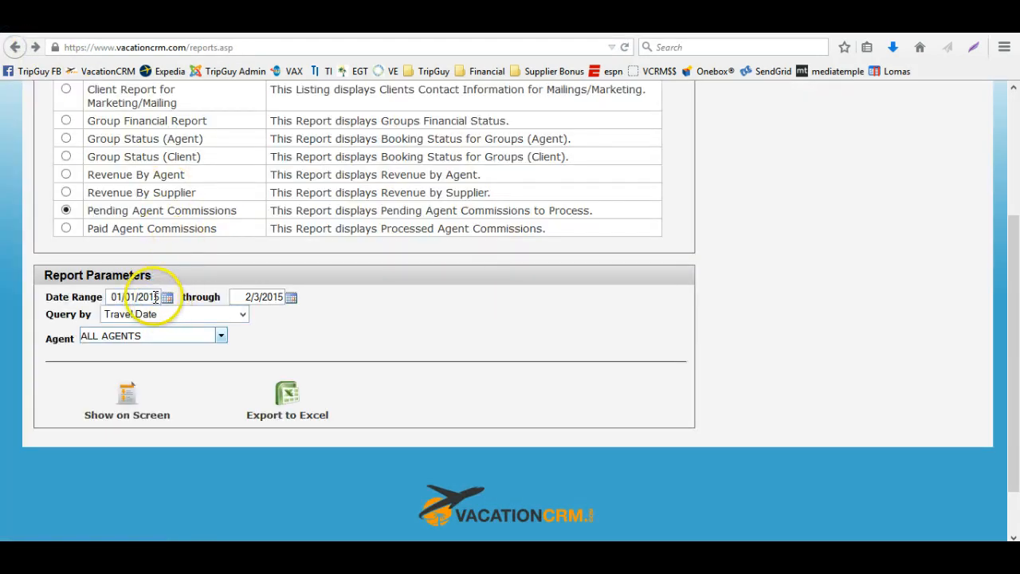
{"action": "left_click_drag", "start_coordinate": [154, 297], "coordinate": [163, 297]}
{"action": "type", "text": "4"}
{"action": "key", "text": "Tab"}
{"action": "left_click", "coordinate": [129, 380]}
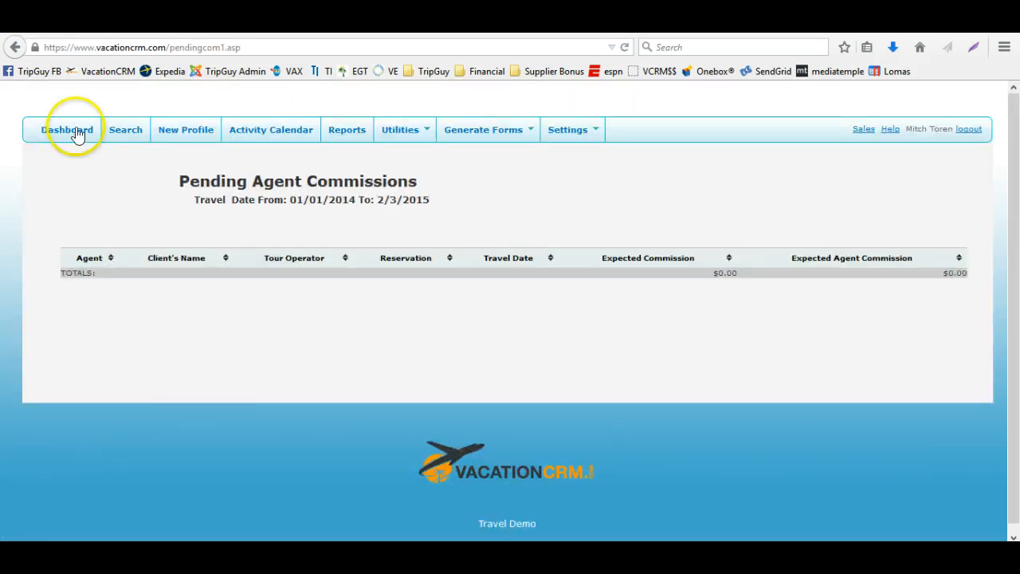
Rerun the Pending Agent Commissions report by Booking (Deposit Due) Date starting 01/01/2013
{"action": "left_click", "coordinate": [12, 47]}
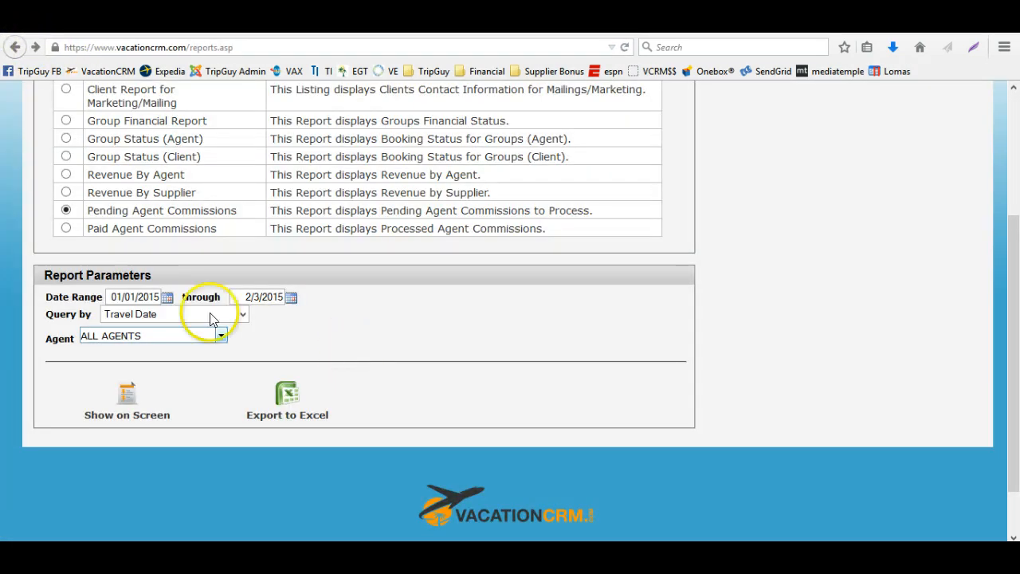
{"action": "left_click", "coordinate": [134, 335]}
{"action": "left_click", "coordinate": [315, 357]}
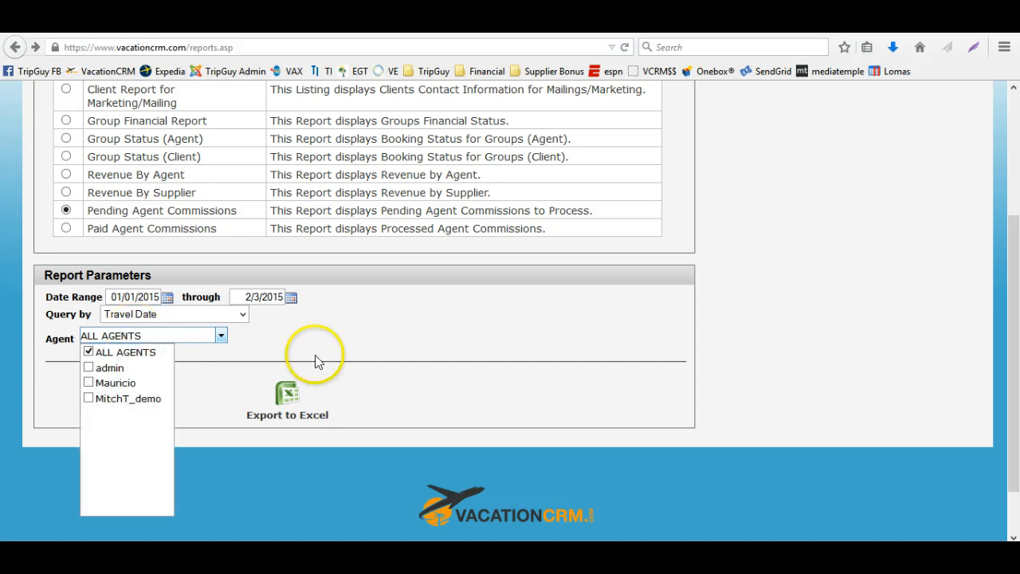
{"action": "left_click", "coordinate": [140, 314]}
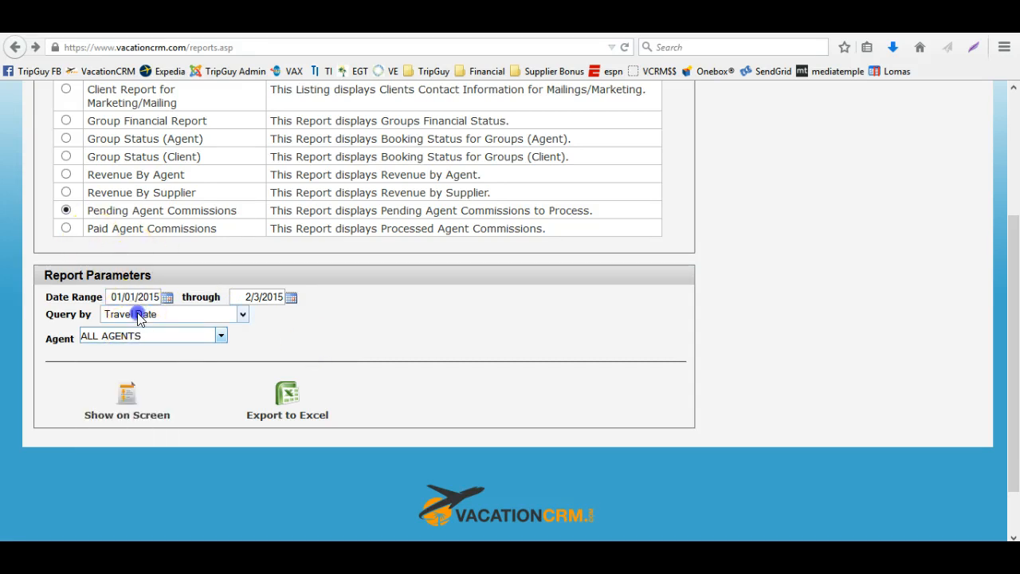
{"action": "left_click", "coordinate": [141, 330]}
{"action": "left_click", "coordinate": [160, 297]}
{"action": "key", "text": "BackSpace"}
{"action": "type", "text": "3"}
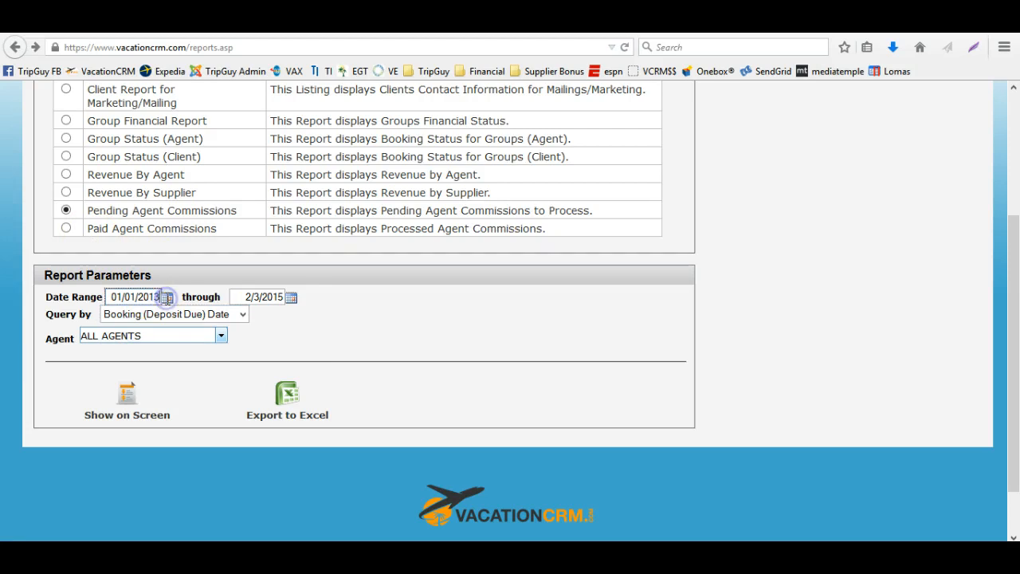
{"action": "key", "text": "Tab"}
{"action": "left_click", "coordinate": [139, 409]}
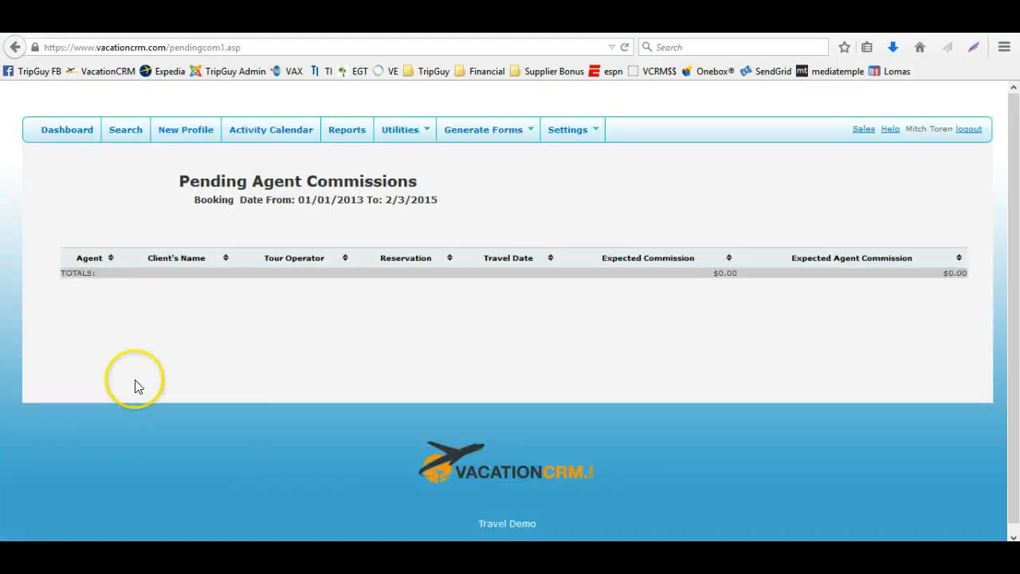
Run the Paid Agent Commissions report on screen by Comission Paid Date from 01/01/2015 through 2/3/2016 for all agents
{"action": "left_click", "coordinate": [16, 44]}
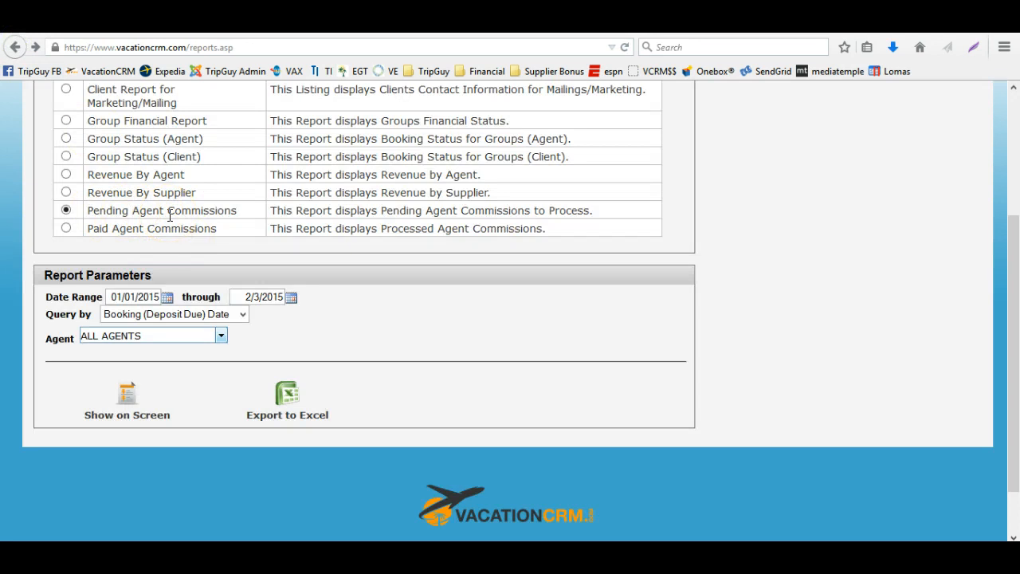
{"action": "left_click", "coordinate": [66, 227]}
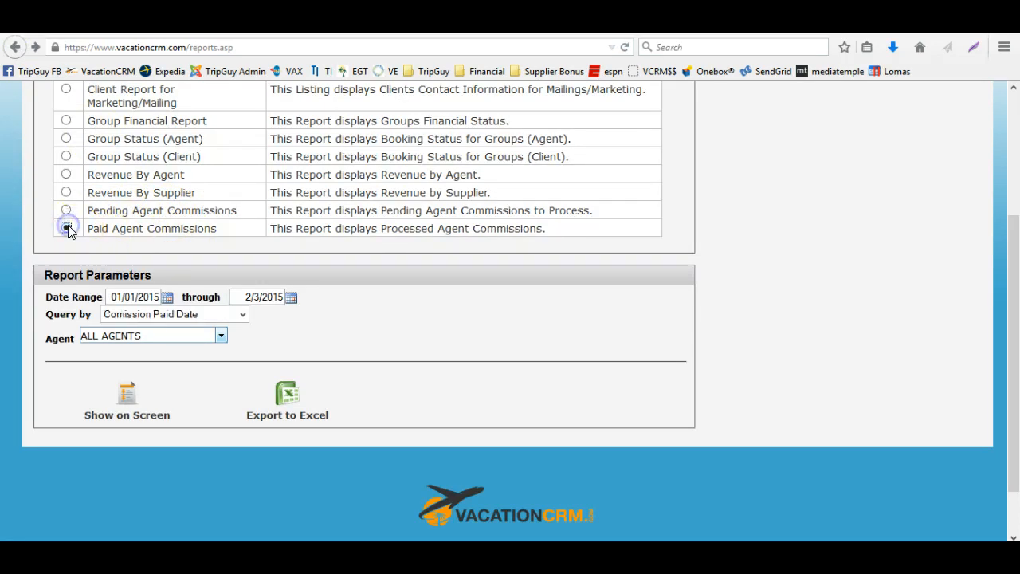
{"action": "left_click", "coordinate": [153, 299]}
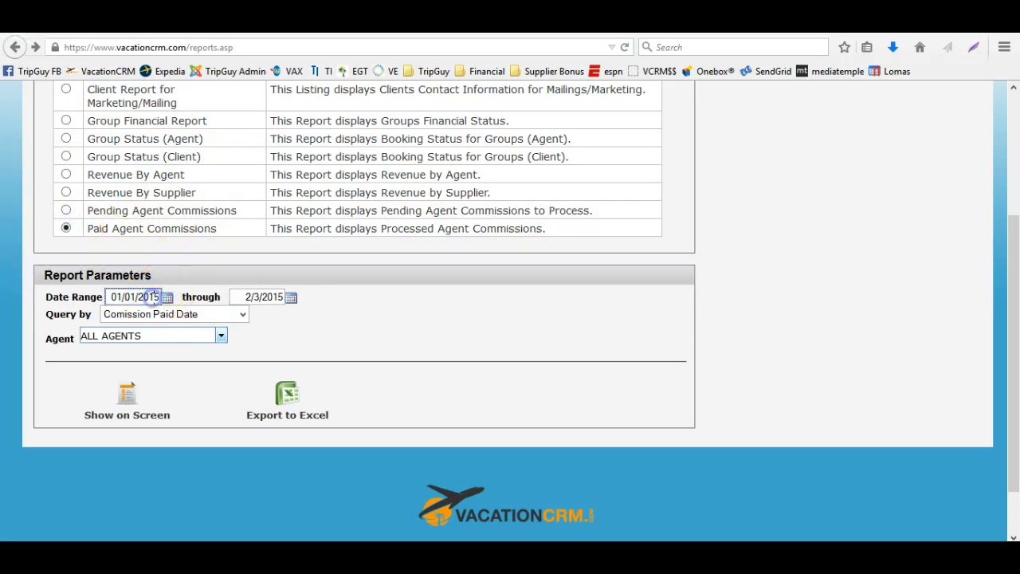
{"action": "left_click_drag", "start_coordinate": [274, 299], "coordinate": [285, 298]}
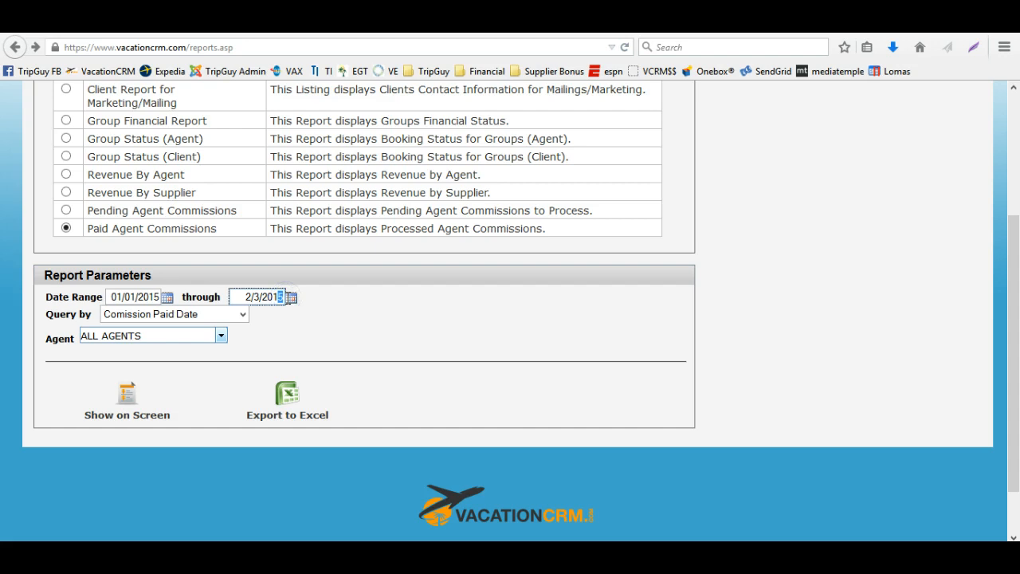
{"action": "type", "text": "6"}
{"action": "left_click", "coordinate": [132, 335]}
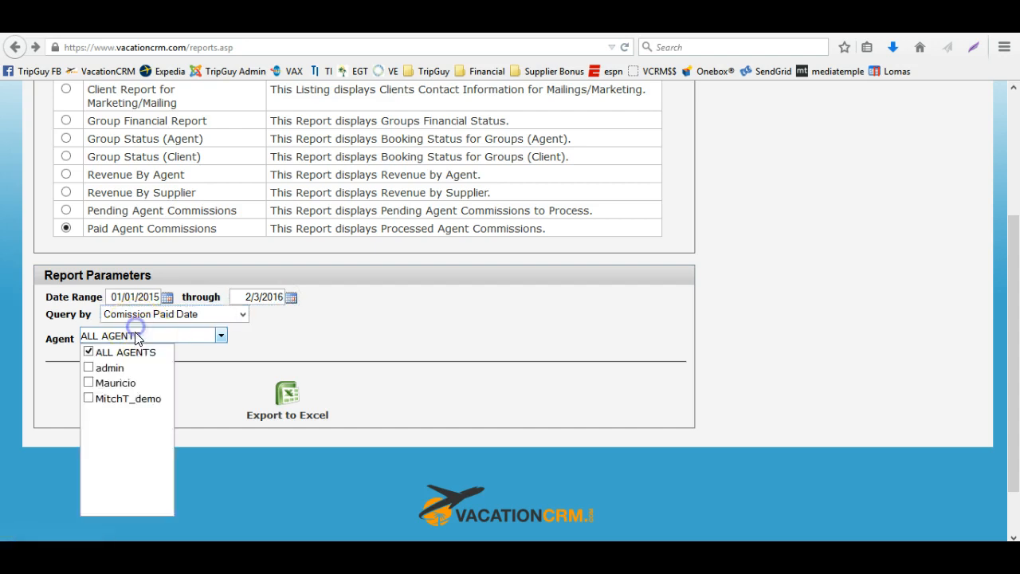
{"action": "left_click", "coordinate": [277, 368]}
{"action": "left_click", "coordinate": [118, 403]}
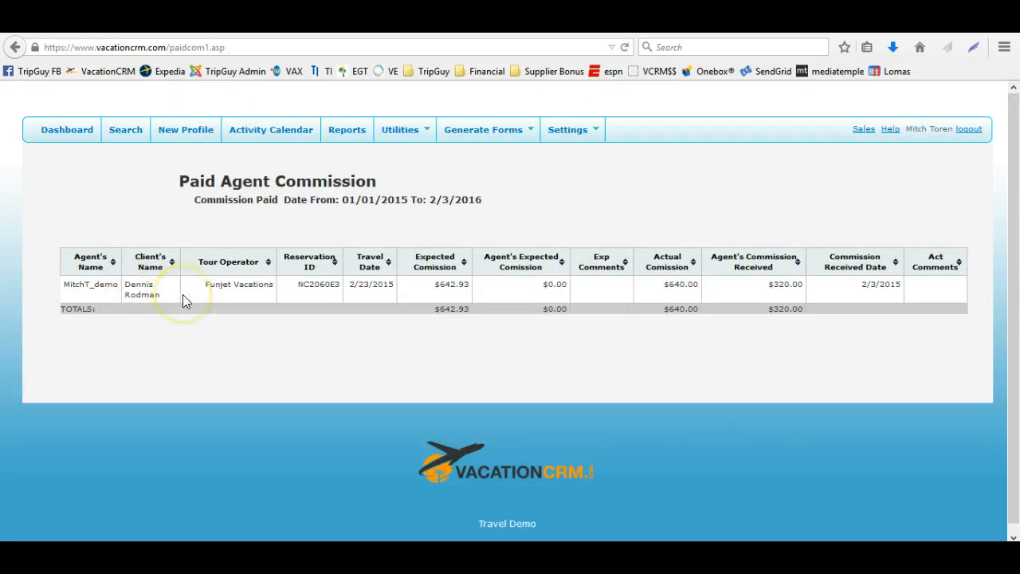
Examine the commission amounts in the Paid Agent Commission report and sort the rows by Agent's Name
{"action": "double_click", "coordinate": [443, 284]}
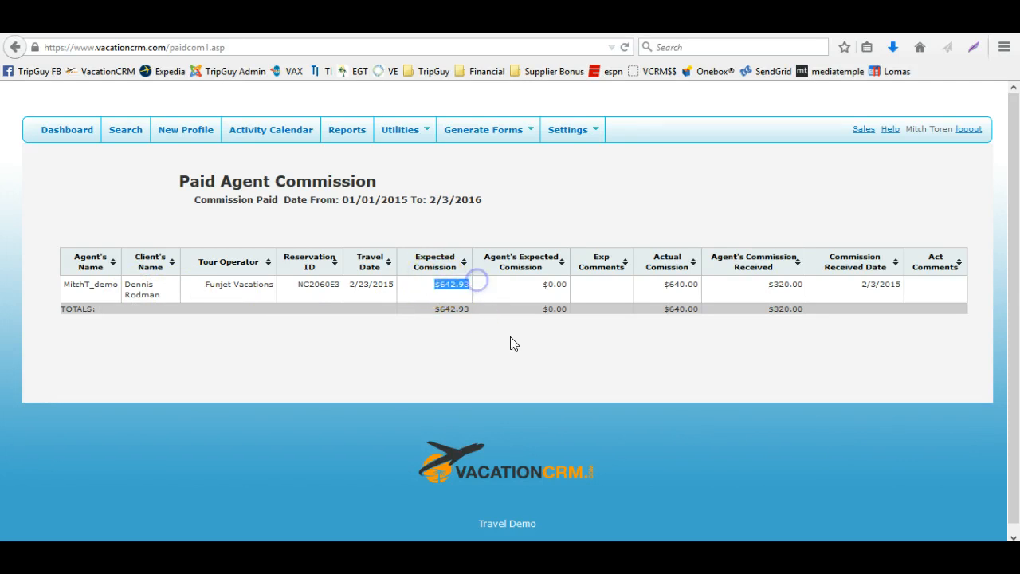
{"action": "left_click_drag", "start_coordinate": [519, 281], "coordinate": [562, 284]}
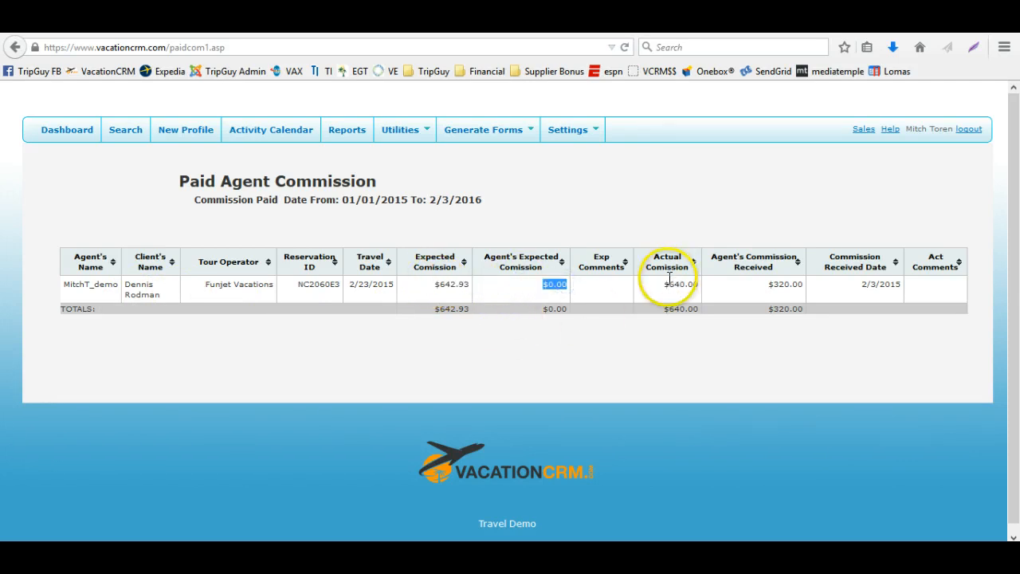
{"action": "left_click_drag", "start_coordinate": [661, 284], "coordinate": [706, 283]}
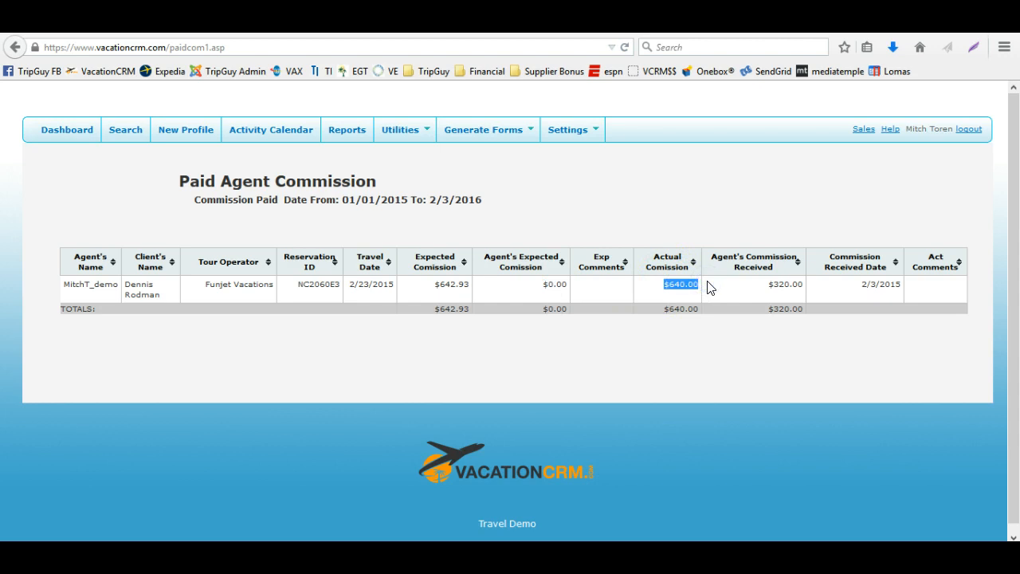
{"action": "left_click_drag", "start_coordinate": [763, 285], "coordinate": [923, 290]}
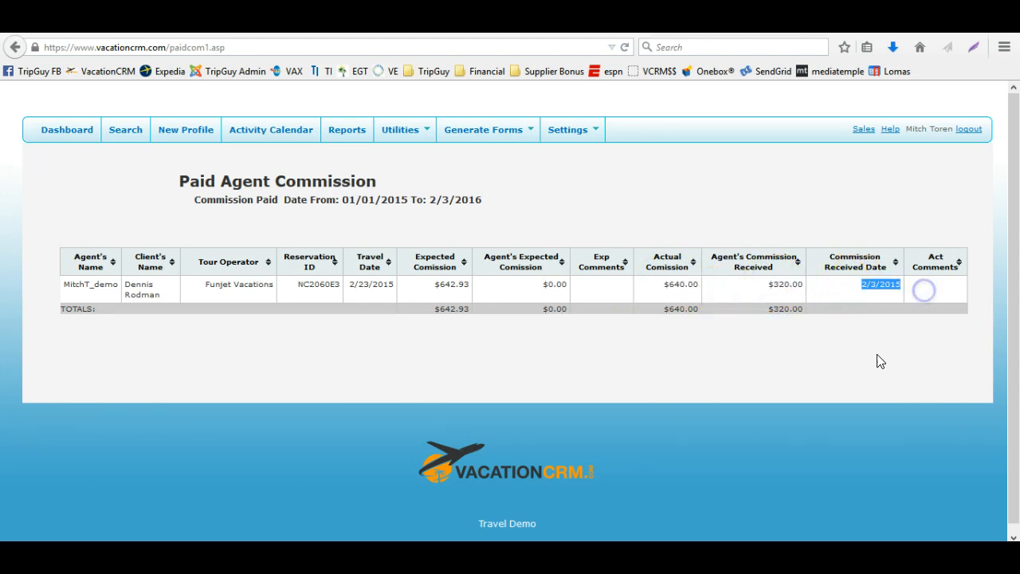
{"action": "left_click", "coordinate": [929, 286]}
{"action": "left_click", "coordinate": [515, 340]}
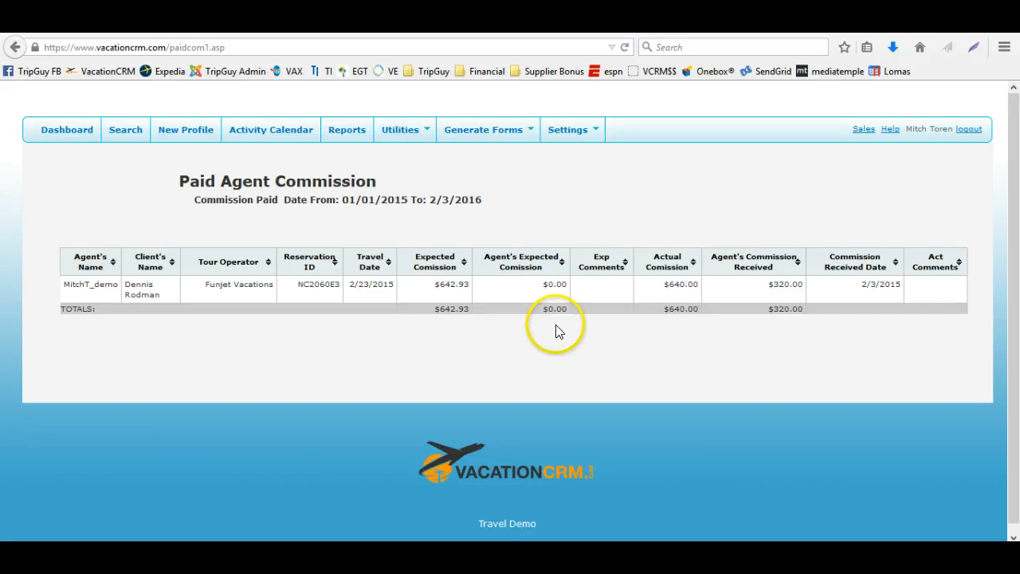
{"action": "left_click", "coordinate": [109, 264]}
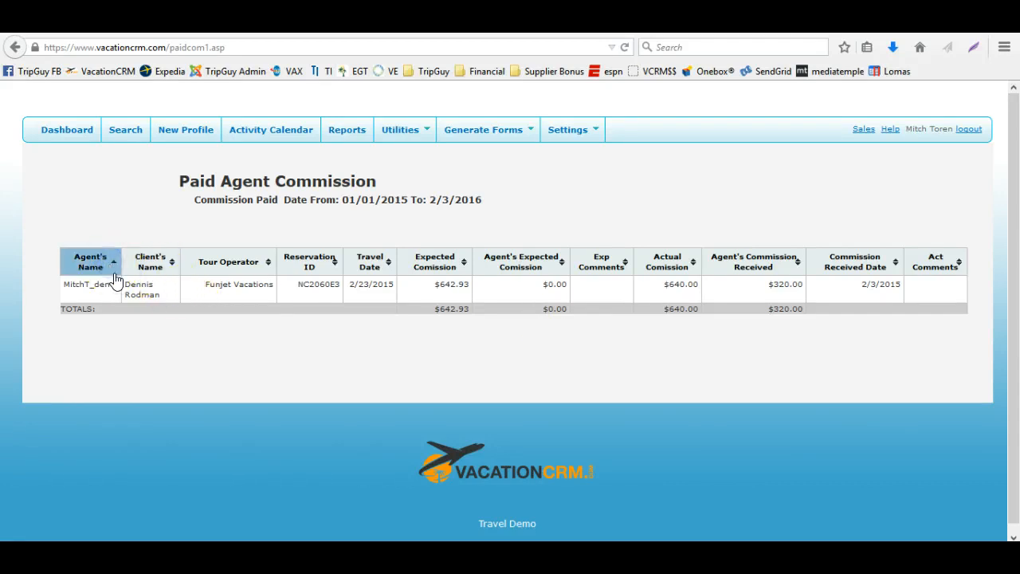
{"action": "left_click", "coordinate": [164, 337]}
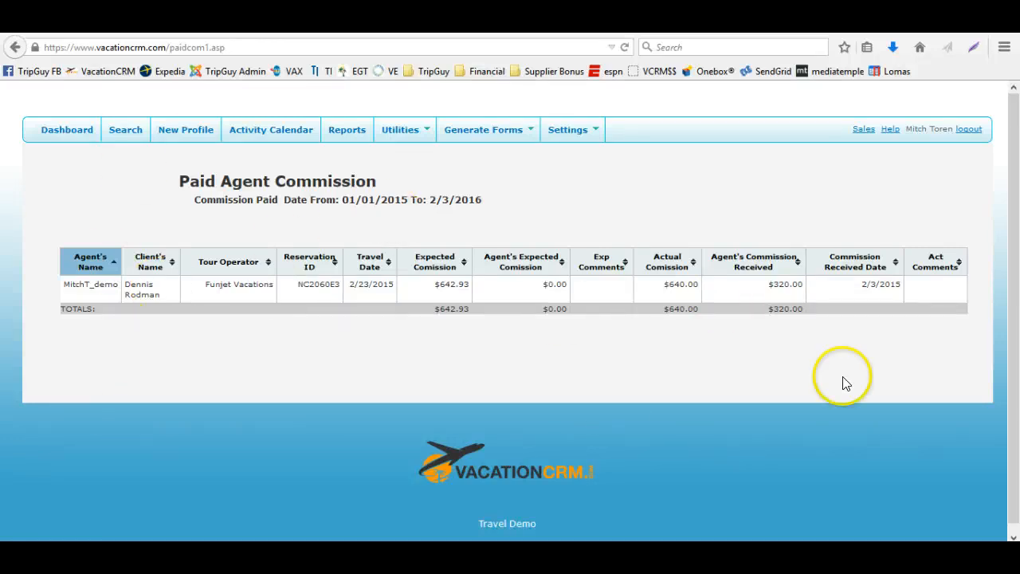
Go back and rerun the Paid Agent Commissions report for the agent Mauricio only
{"action": "left_click", "coordinate": [13, 49]}
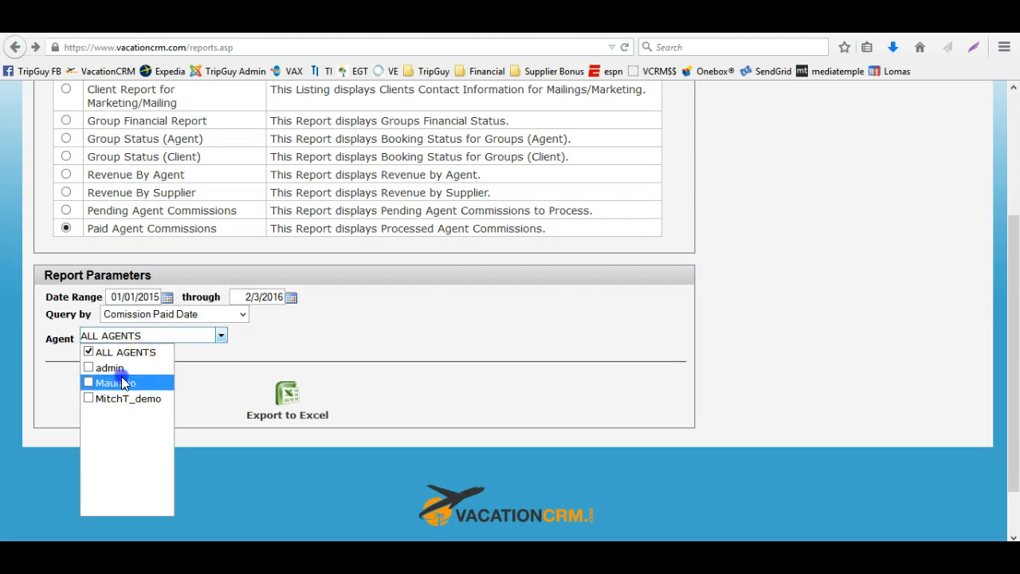
{"action": "left_click", "coordinate": [121, 382]}
{"action": "left_click", "coordinate": [296, 367]}
{"action": "left_click", "coordinate": [128, 396]}
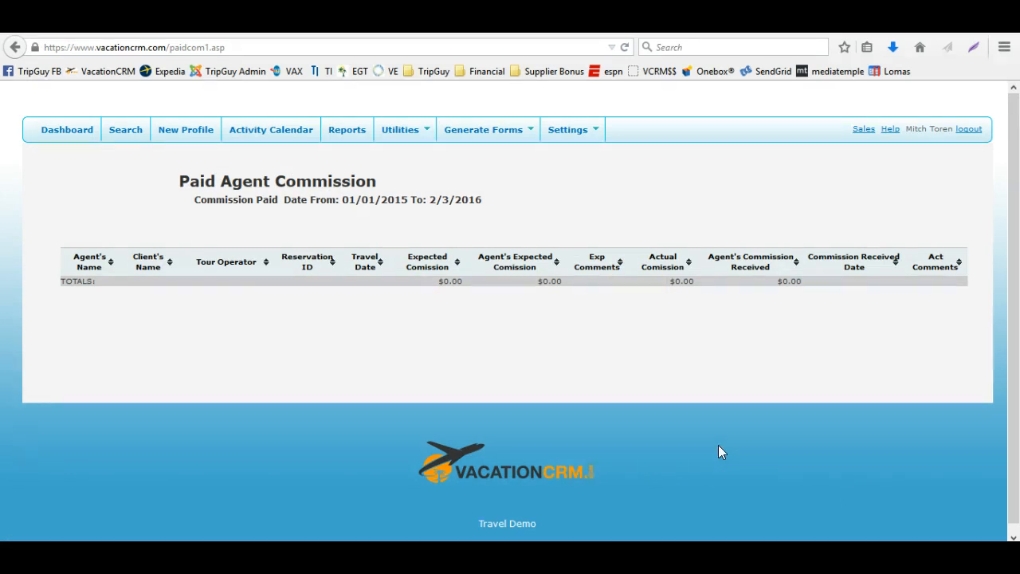
Go back and rerun the Paid Agent Commissions report for the agent MitchT_demo only, deselecting Mauricio
{"action": "left_click", "coordinate": [15, 47]}
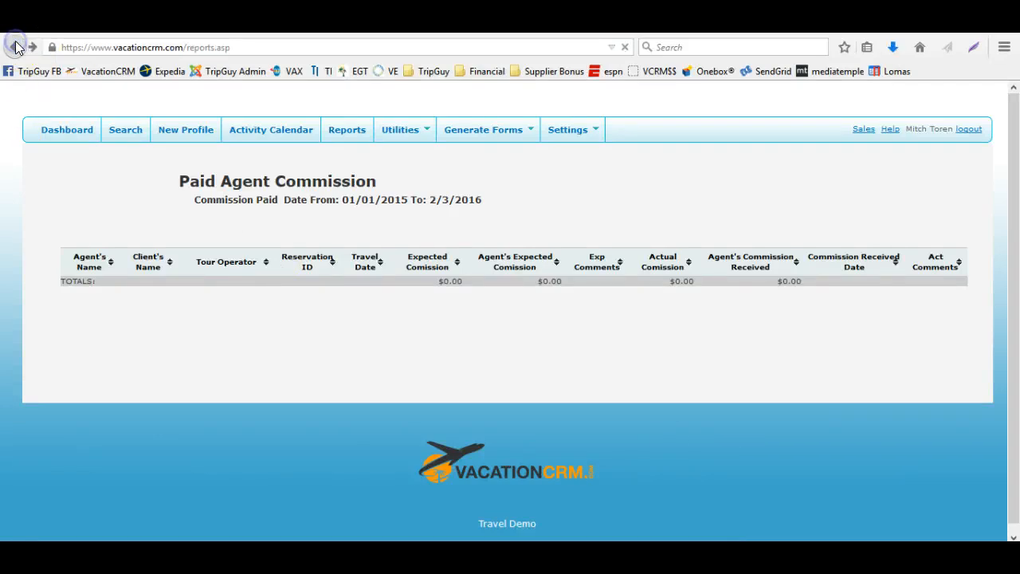
{"action": "left_click", "coordinate": [114, 338]}
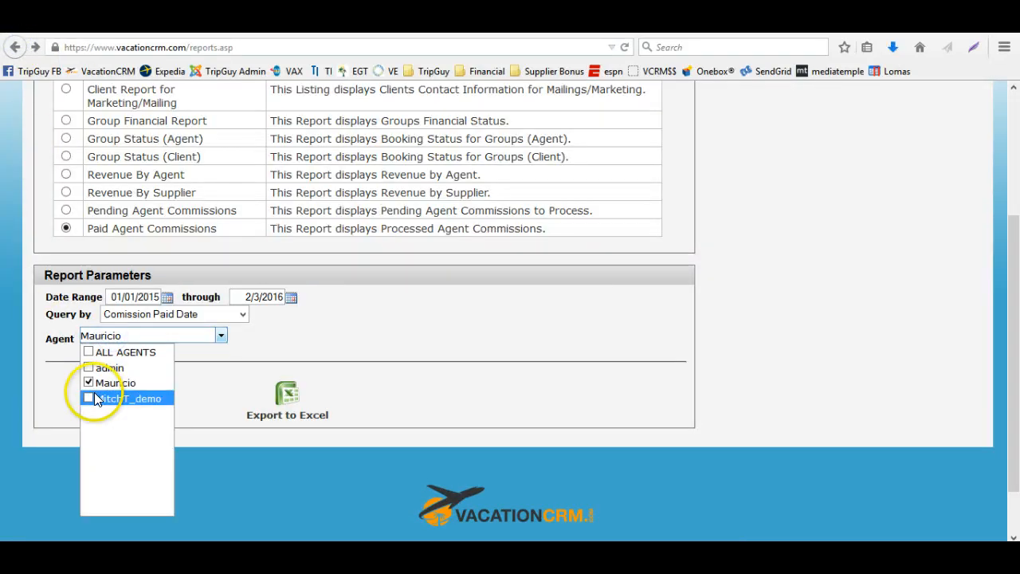
{"action": "left_click", "coordinate": [91, 397]}
{"action": "left_click", "coordinate": [89, 382]}
{"action": "left_click", "coordinate": [114, 391]}
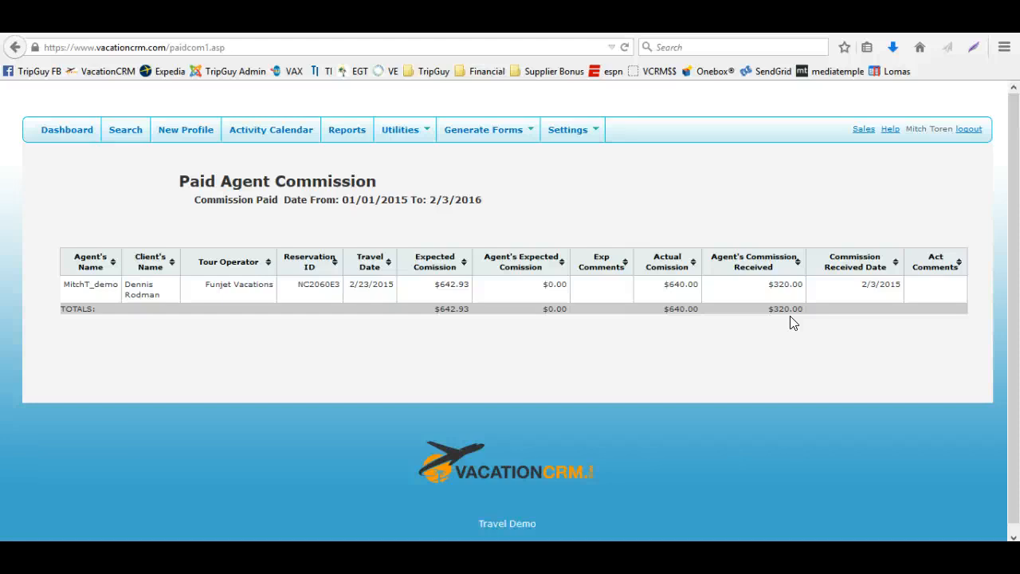
Open the dashboard and scroll through its panels
{"action": "left_click", "coordinate": [76, 133]}
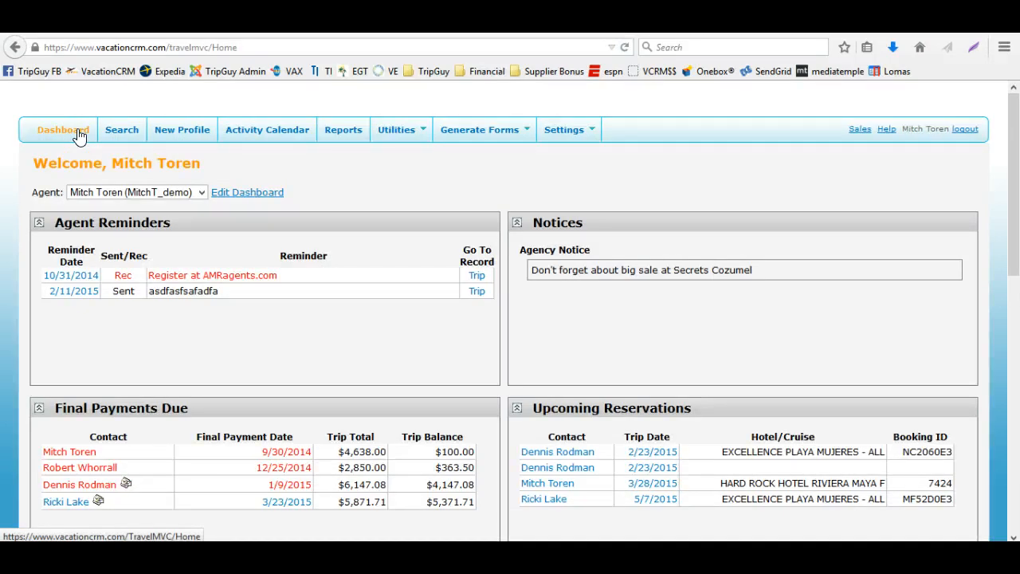
{"action": "scroll", "coordinate": [498, 236], "scroll_direction": "down", "scroll_amount": 5}
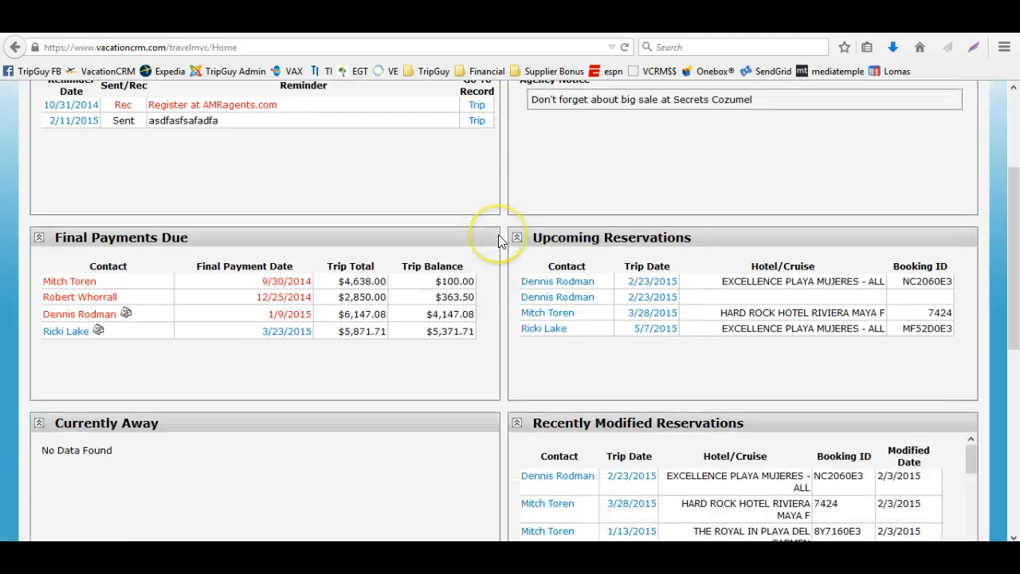
{"action": "scroll", "coordinate": [500, 240], "scroll_direction": "up", "scroll_amount": 5}
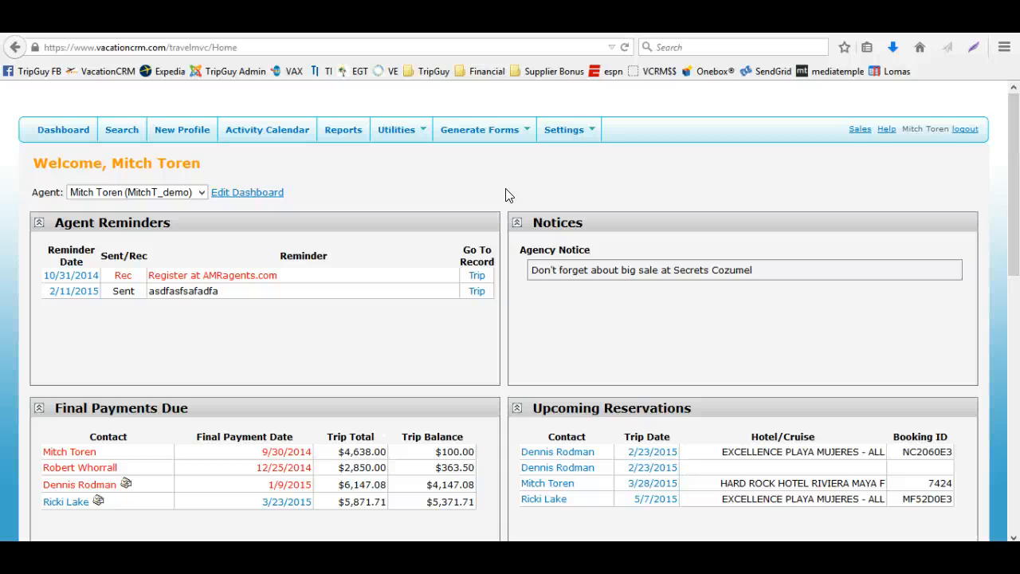
Set up the Paid Agent Commissions report to query by Comission Paid Date and select the through date
{"action": "left_click", "coordinate": [344, 130]}
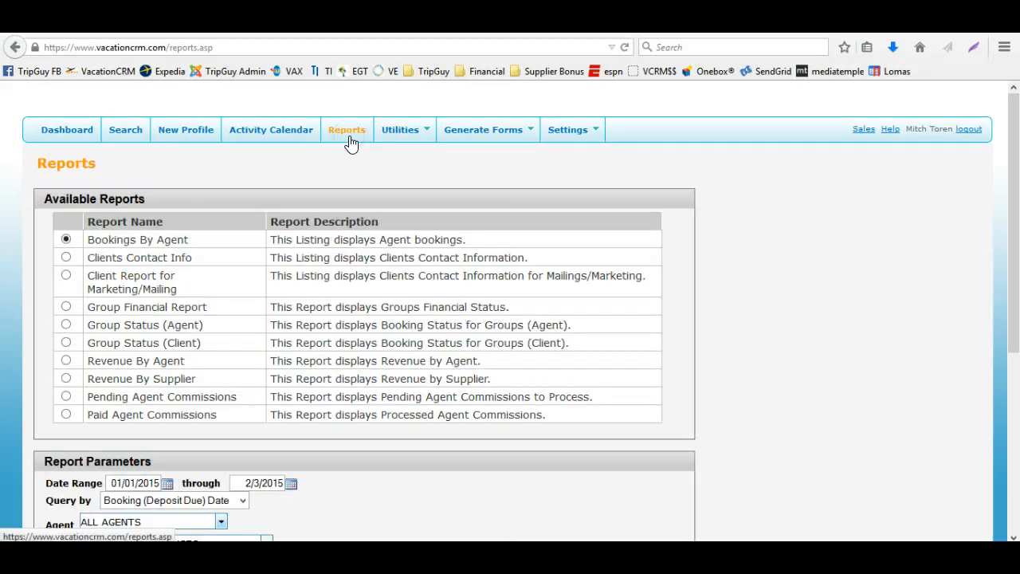
{"action": "scroll", "coordinate": [164, 432], "scroll_direction": "down", "scroll_amount": 2}
{"action": "left_click", "coordinate": [68, 330]}
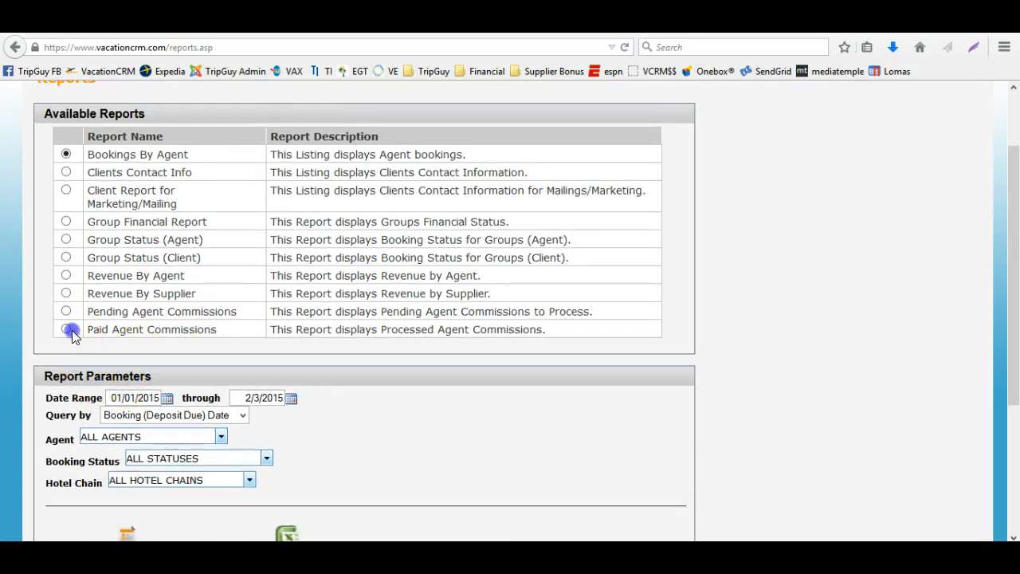
{"action": "left_click", "coordinate": [177, 415]}
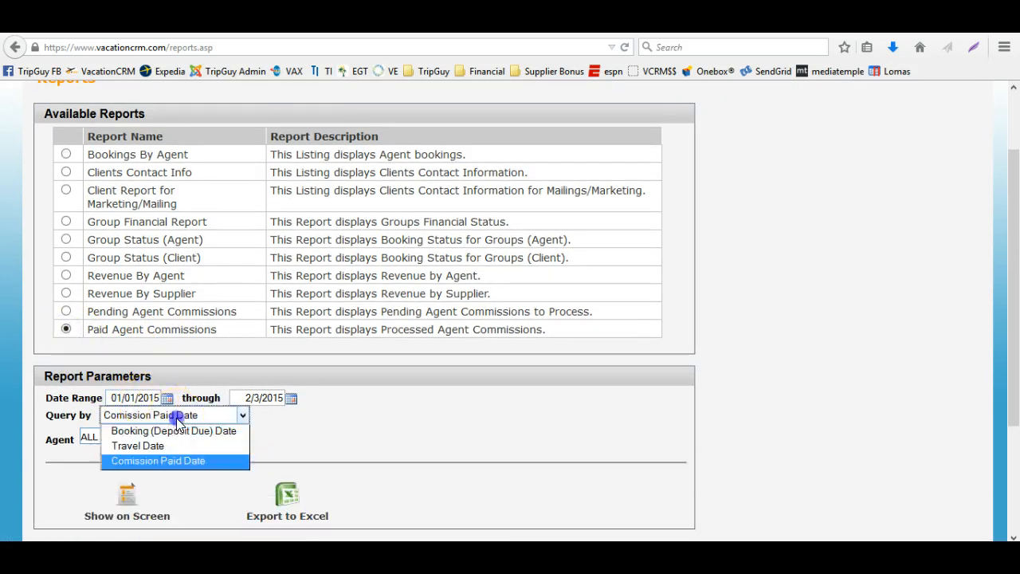
{"action": "left_click", "coordinate": [215, 461]}
{"action": "left_click", "coordinate": [274, 403]}
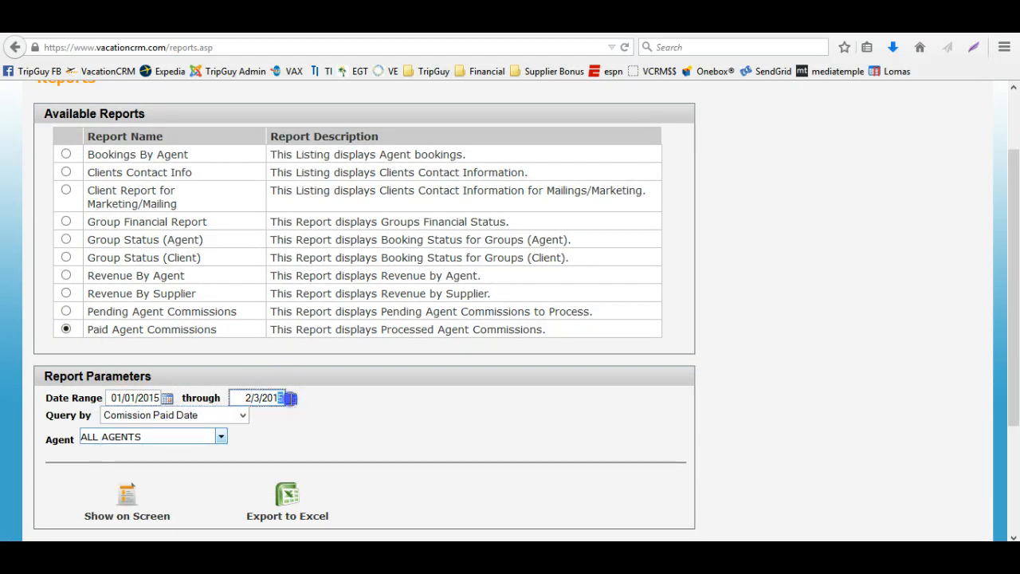
{"action": "left_click", "coordinate": [243, 431]}
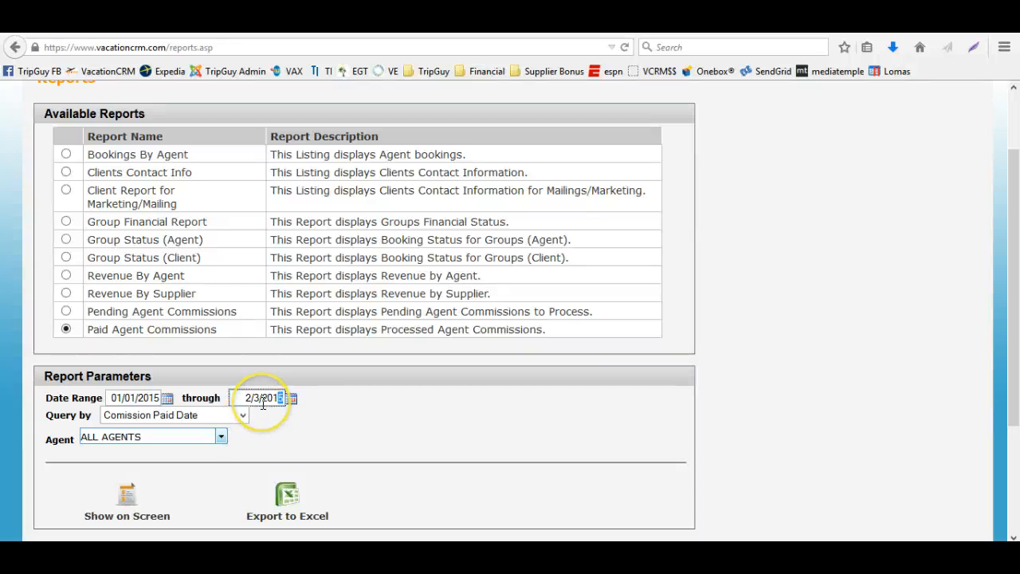
{"action": "left_click_drag", "start_coordinate": [274, 392], "coordinate": [232, 398]}
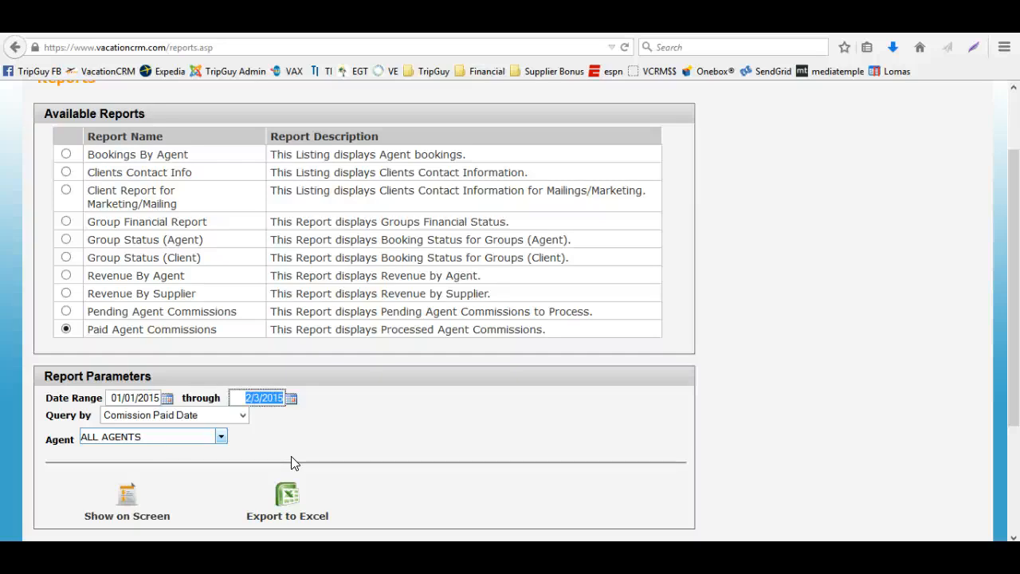
{"action": "scroll", "coordinate": [292, 462], "scroll_direction": "up", "scroll_amount": 2}
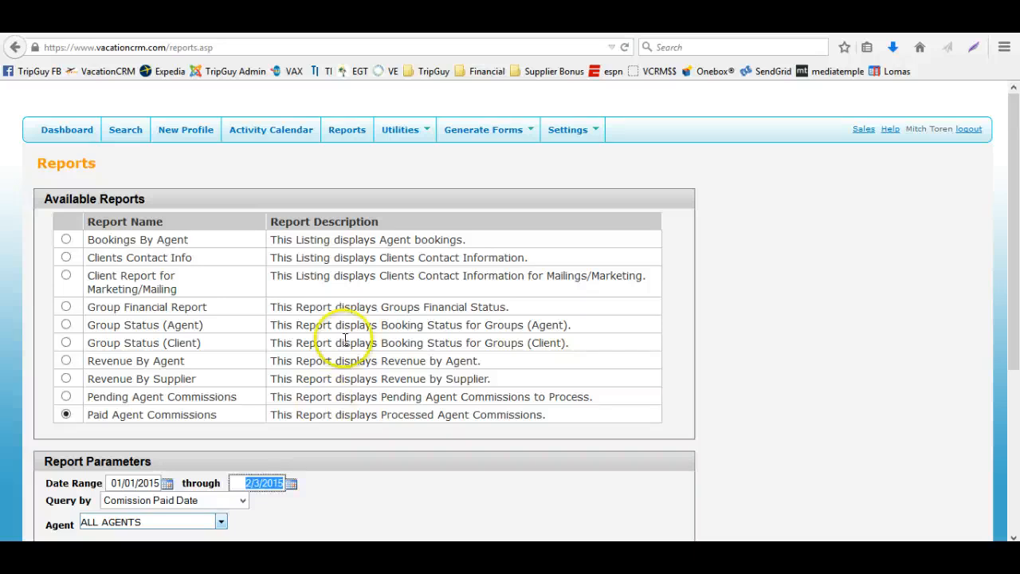
Open the Duplicate Removal utility
{"action": "mouse_move", "coordinate": [406, 134]}
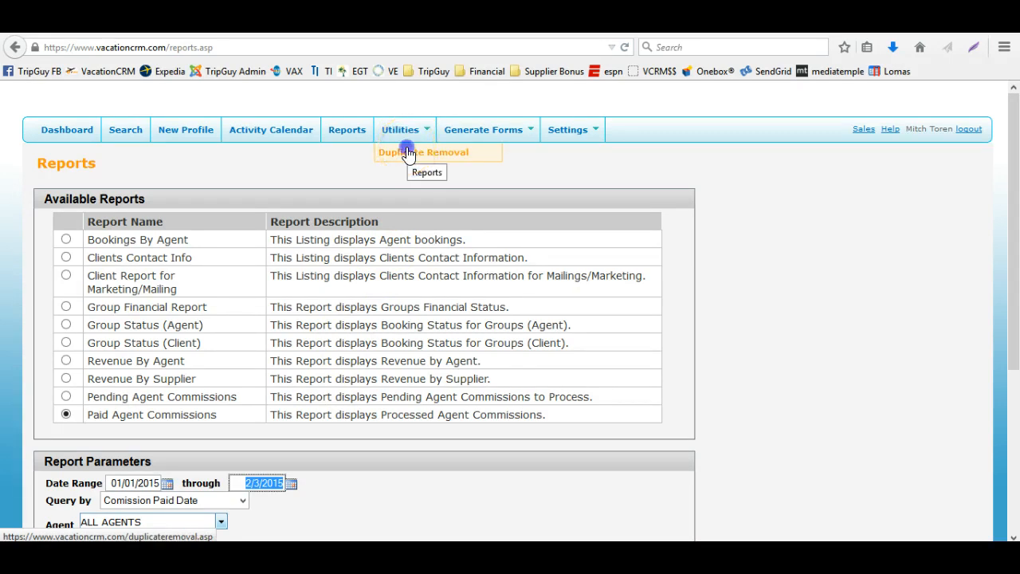
{"action": "left_click", "coordinate": [408, 152]}
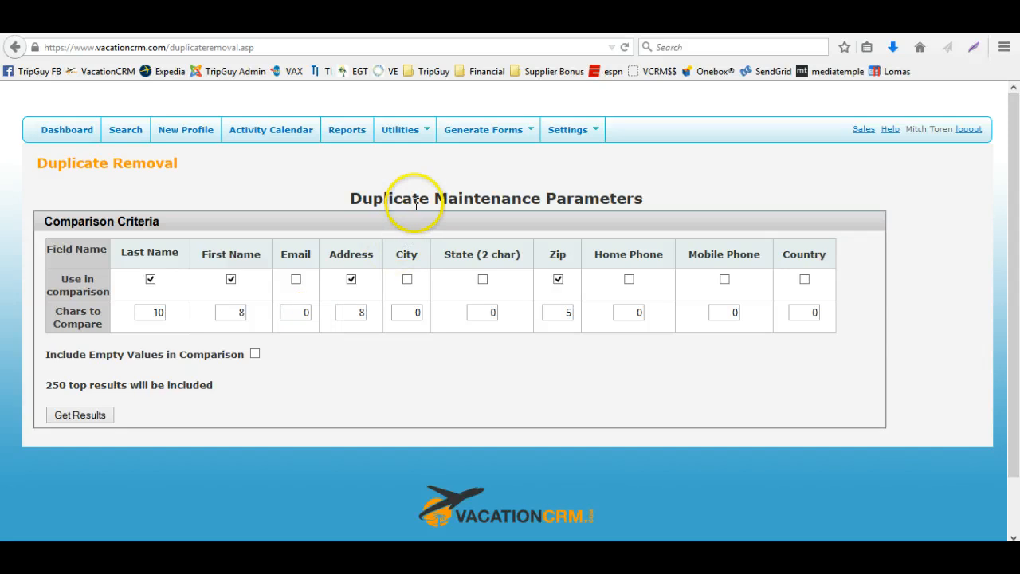
{"action": "left_click", "coordinate": [409, 132]}
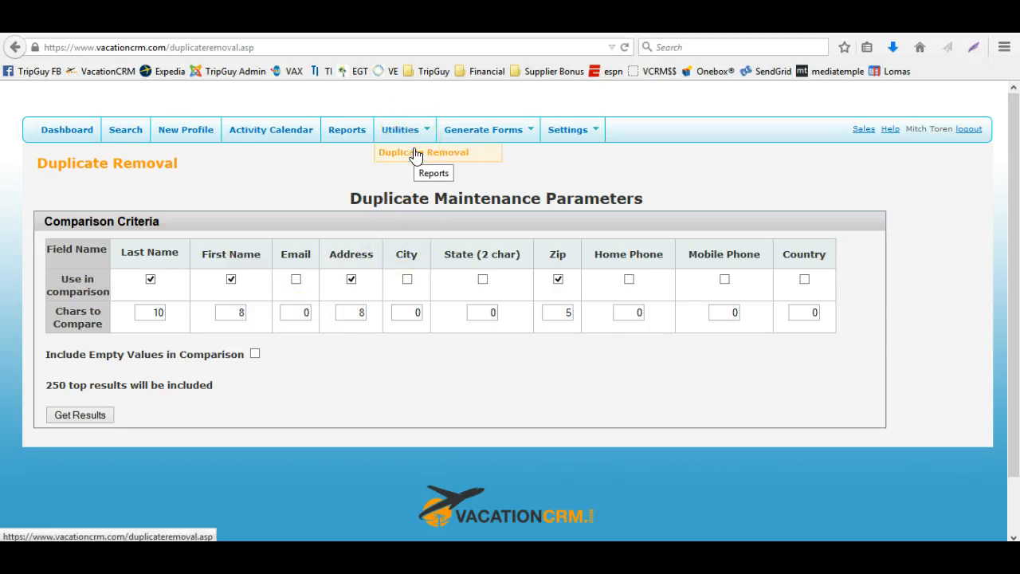
{"action": "left_click", "coordinate": [271, 177]}
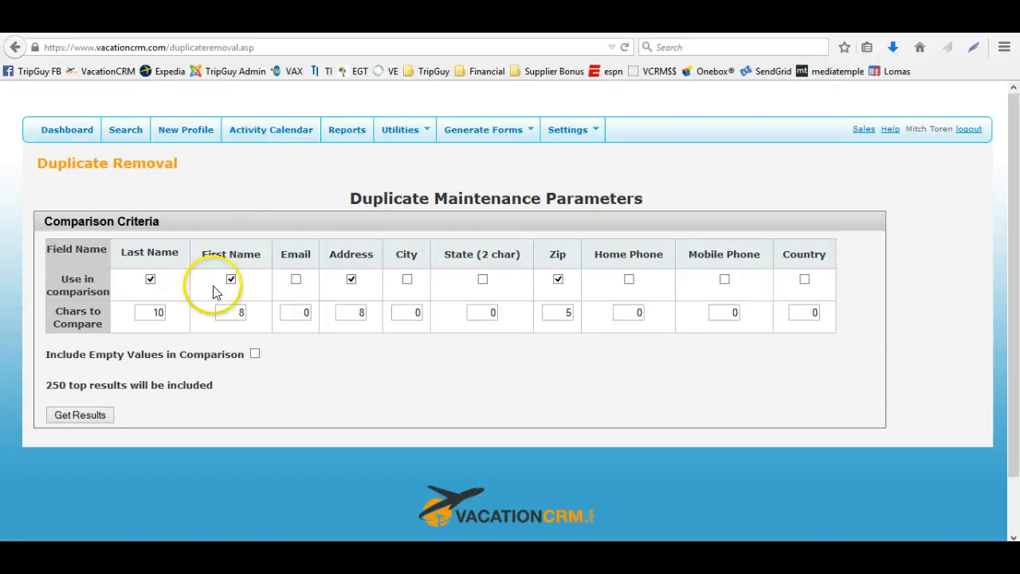
Remove First Name, Address and Zip from the duplicate comparison criteria, keeping only Last Name
{"action": "left_click_drag", "start_coordinate": [221, 310], "coordinate": [244, 312]}
{"action": "key", "text": "BackSpace"}
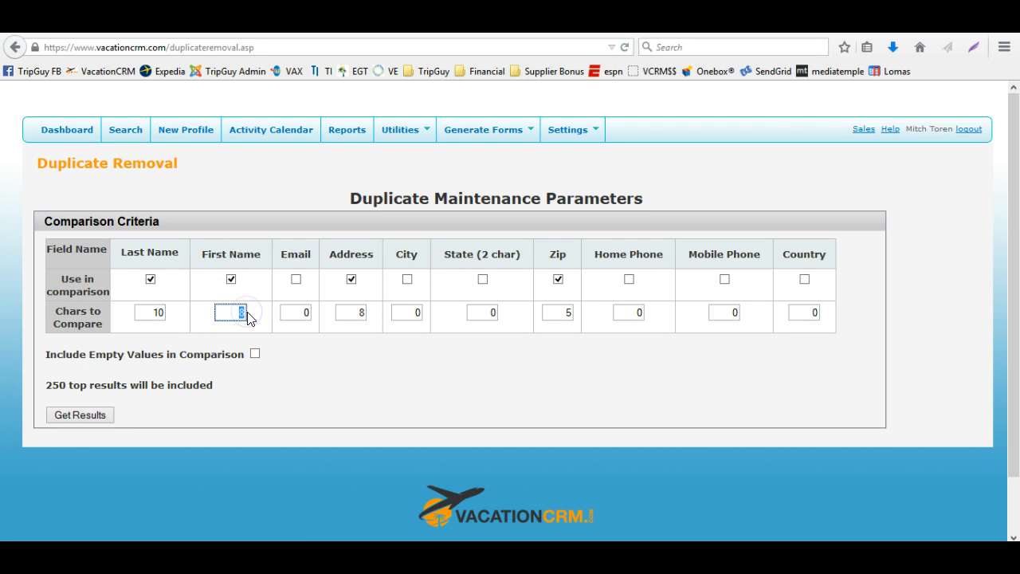
{"action": "type", "text": "3"}
{"action": "key", "text": "Tab"}
{"action": "left_click", "coordinate": [231, 279]}
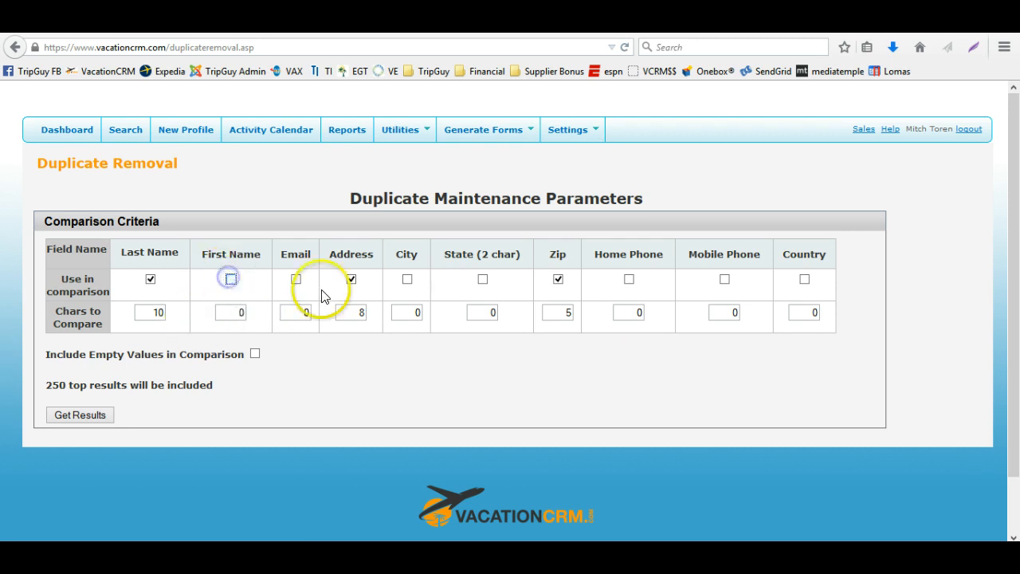
{"action": "left_click", "coordinate": [351, 279]}
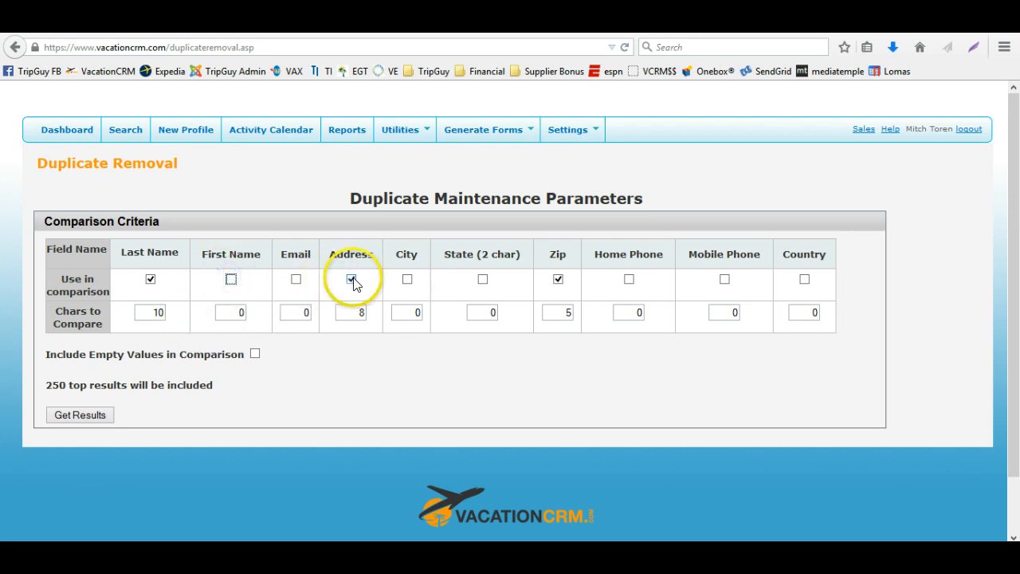
{"action": "left_click", "coordinate": [558, 279]}
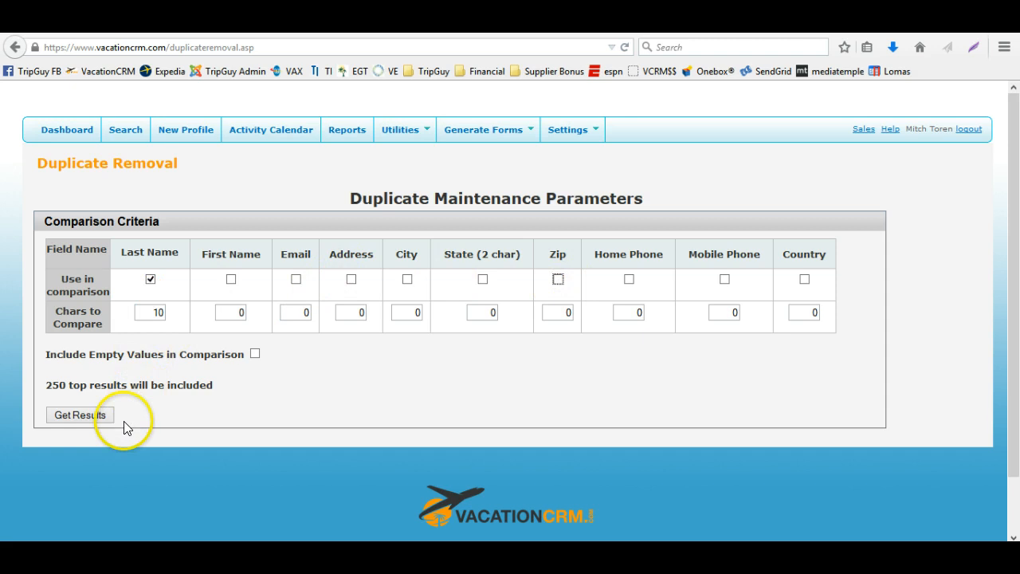
Add First Name back with 1 character to compare and get the duplicate results
{"action": "left_click", "coordinate": [230, 279]}
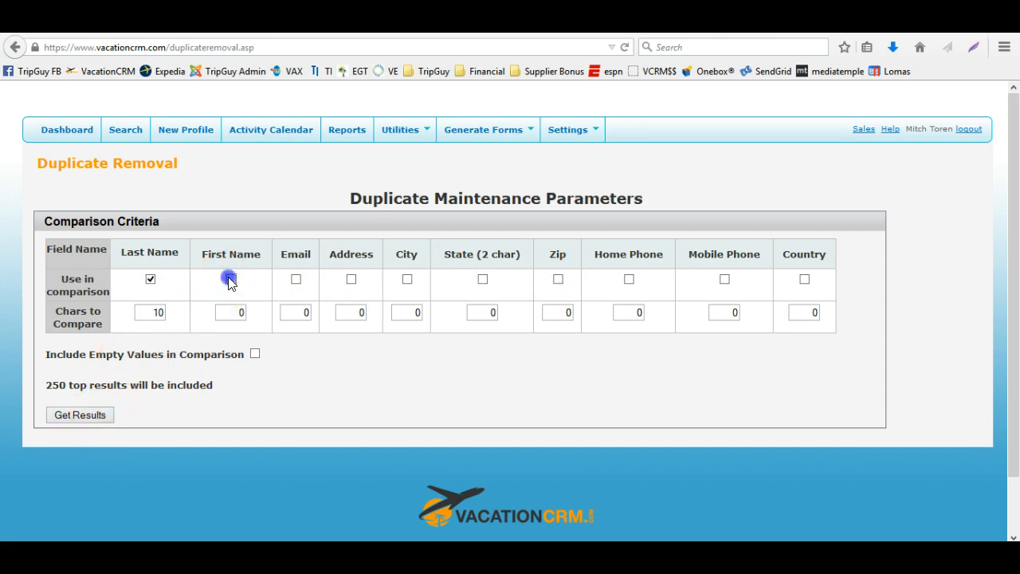
{"action": "left_click_drag", "start_coordinate": [233, 313], "coordinate": [261, 313]}
{"action": "type", "text": "1"}
{"action": "left_click", "coordinate": [73, 416]}
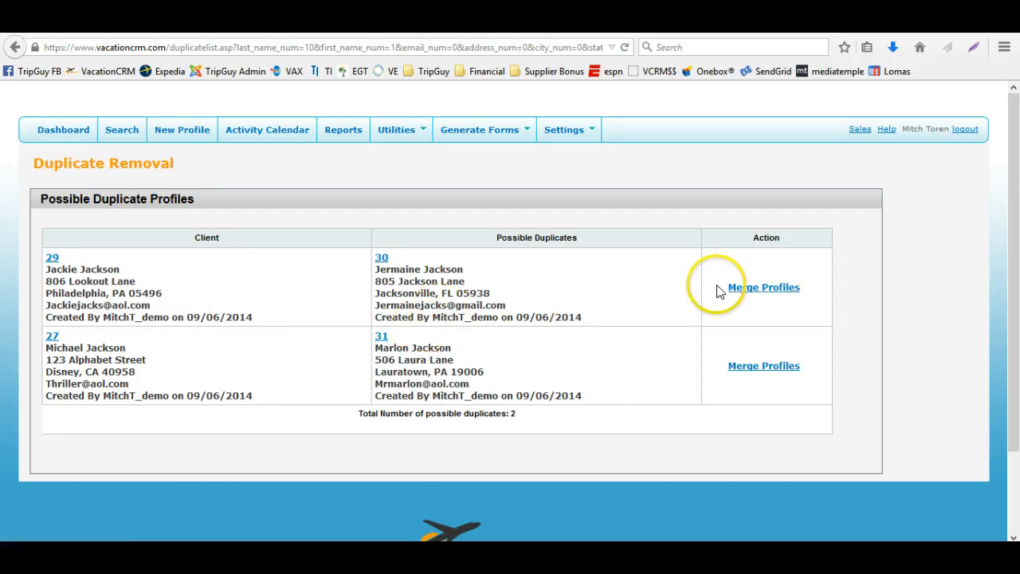
Open the merge comparison for profiles 29 and 30, review both columns, and cancel it
{"action": "left_click", "coordinate": [767, 297]}
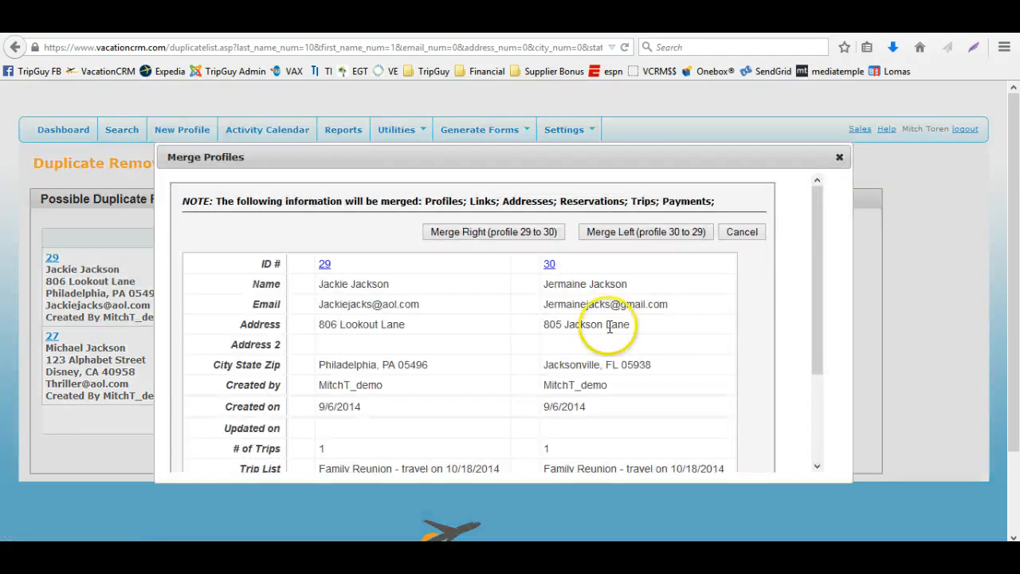
{"action": "scroll", "coordinate": [594, 323], "scroll_direction": "down", "scroll_amount": 2}
{"action": "scroll", "coordinate": [592, 327], "scroll_direction": "up", "scroll_amount": 2}
{"action": "scroll", "coordinate": [405, 366], "scroll_direction": "down", "scroll_amount": 2}
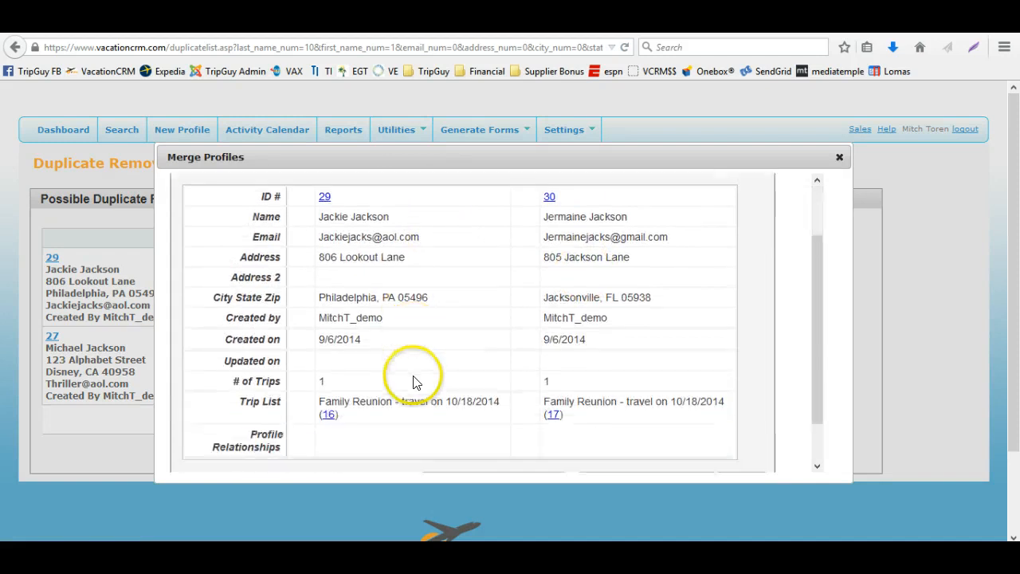
{"action": "scroll", "coordinate": [478, 369], "scroll_direction": "up", "scroll_amount": 2}
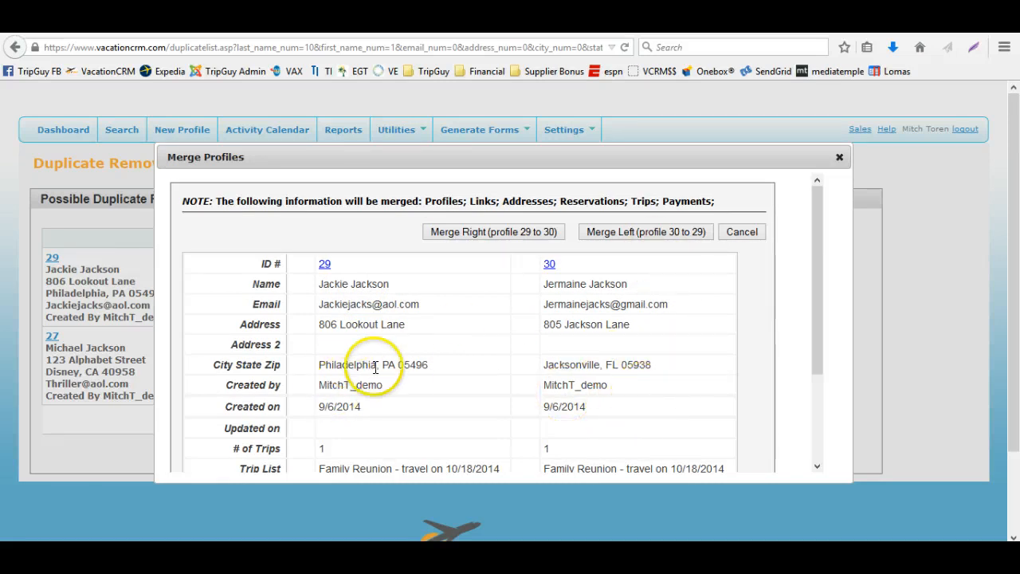
{"action": "scroll", "coordinate": [374, 369], "scroll_direction": "down", "scroll_amount": 2}
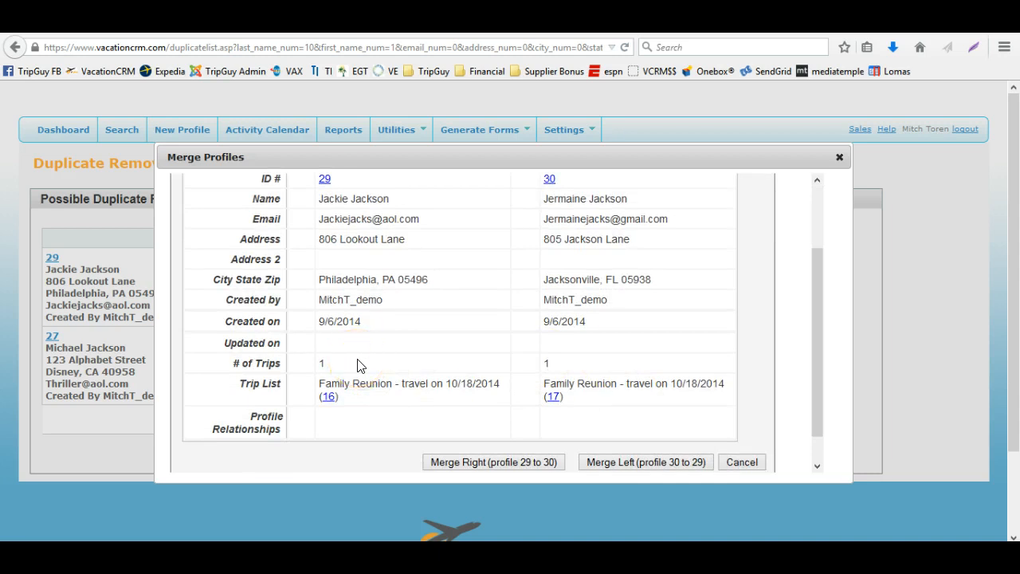
{"action": "scroll", "coordinate": [357, 365], "scroll_direction": "up", "scroll_amount": 2}
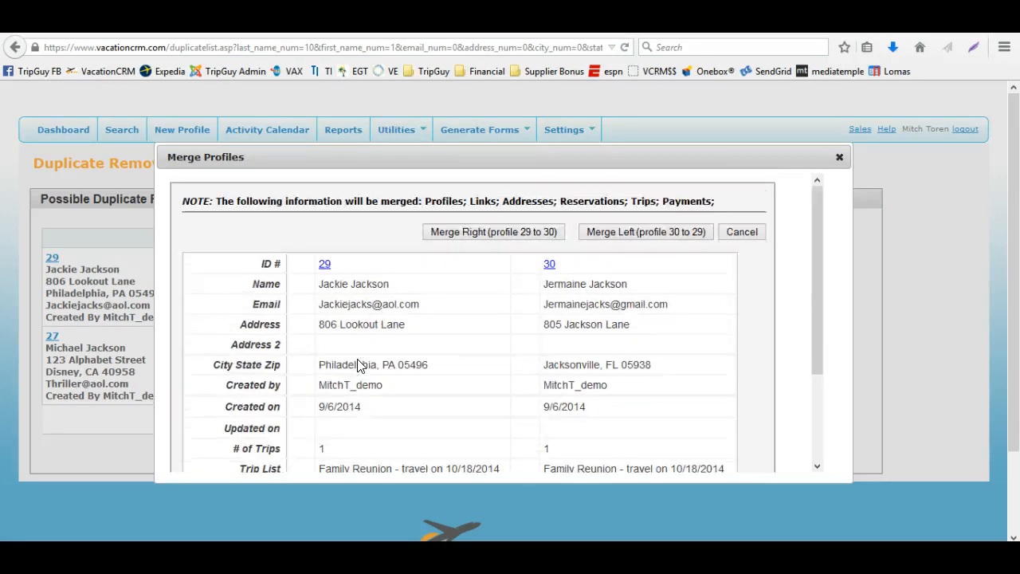
{"action": "left_click", "coordinate": [740, 232]}
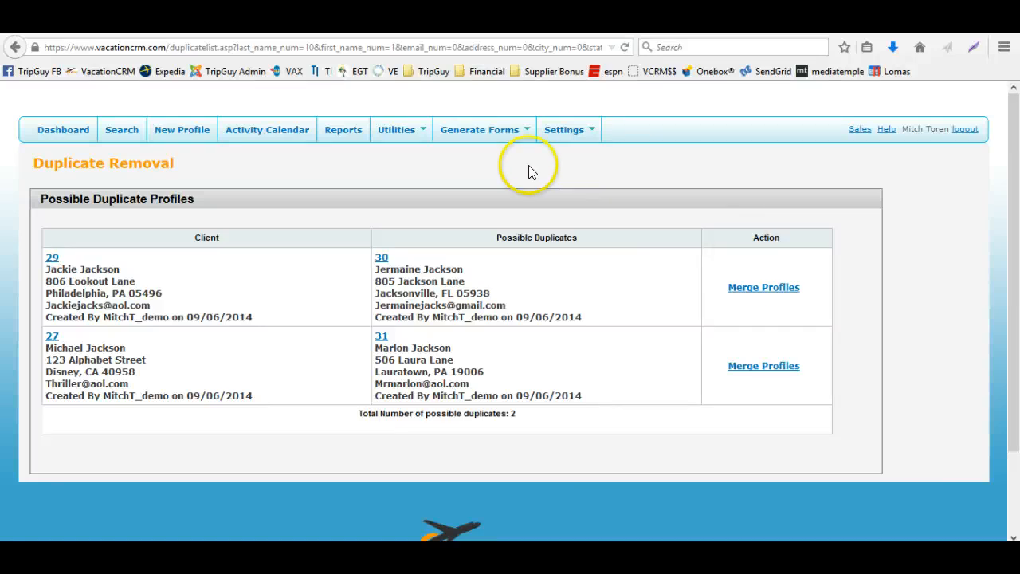
Return to the dashboard and open the first contact's profile from the Final Payments Due list
{"action": "mouse_move", "coordinate": [390, 134]}
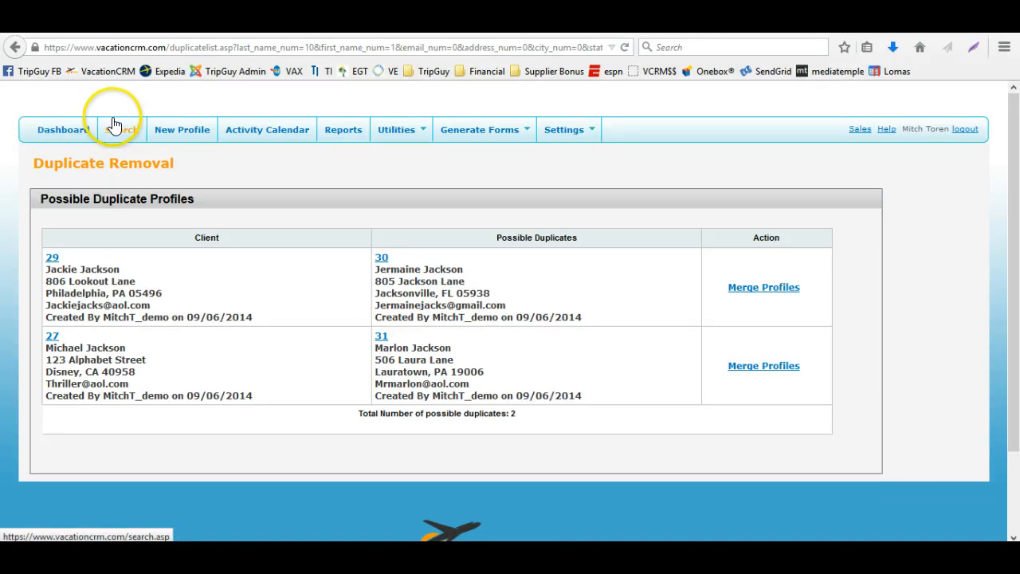
{"action": "left_click", "coordinate": [114, 126]}
{"action": "left_click", "coordinate": [75, 136]}
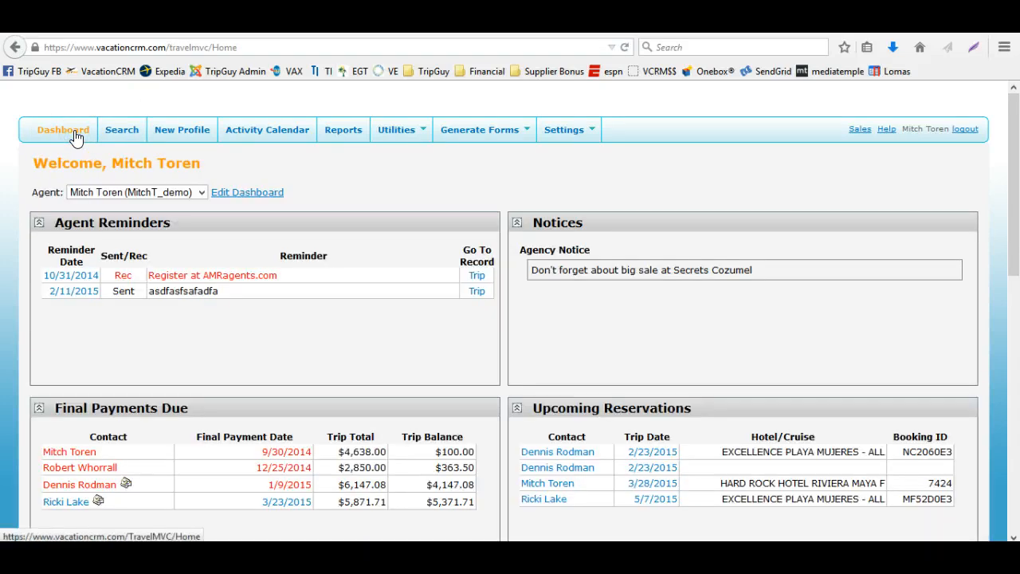
{"action": "scroll", "coordinate": [136, 284], "scroll_direction": "down", "scroll_amount": 2}
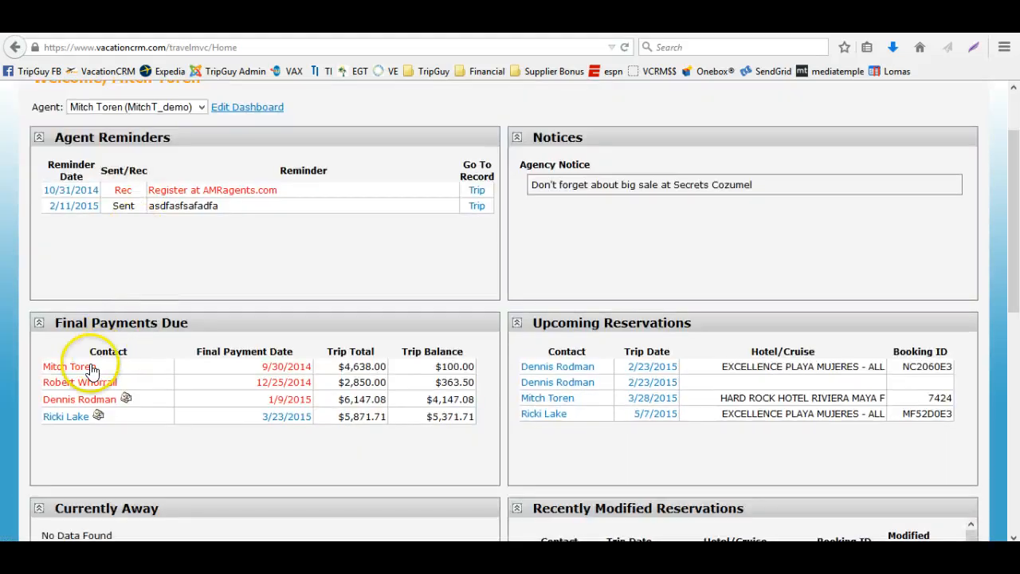
{"action": "left_click", "coordinate": [92, 371]}
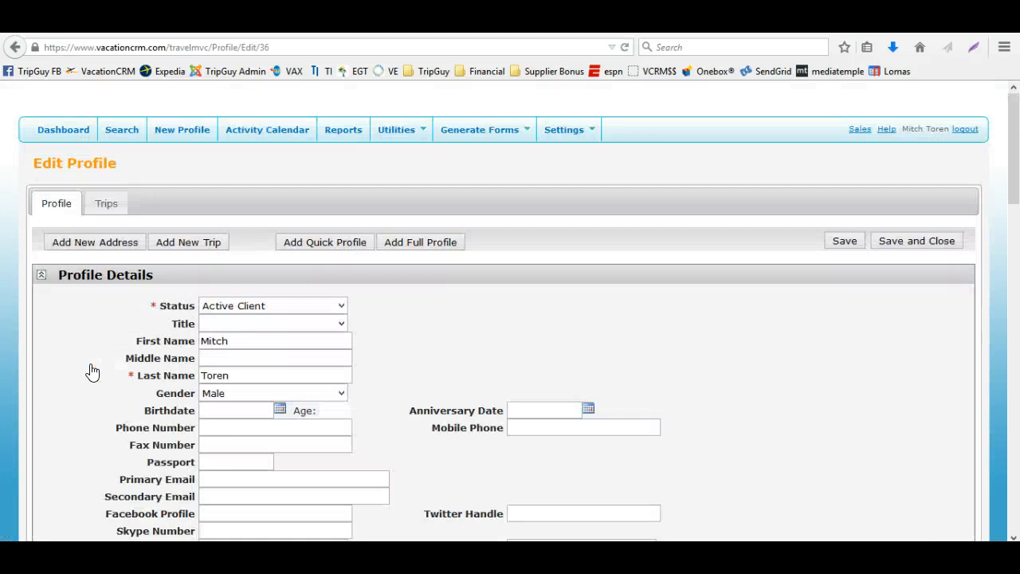
Scroll through the client's profile details and return to the dashboard
{"action": "scroll", "coordinate": [92, 371], "scroll_direction": "down", "scroll_amount": 6}
{"action": "scroll", "coordinate": [93, 371], "scroll_direction": "down", "scroll_amount": 4}
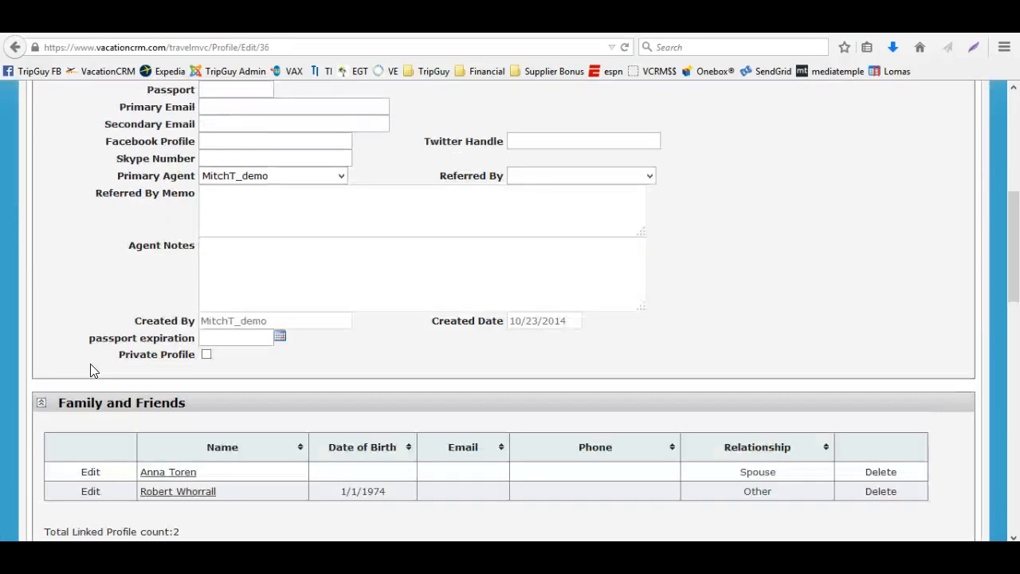
{"action": "scroll", "coordinate": [92, 371], "scroll_direction": "up", "scroll_amount": 8}
{"action": "scroll", "coordinate": [92, 371], "scroll_direction": "up", "scroll_amount": 2}
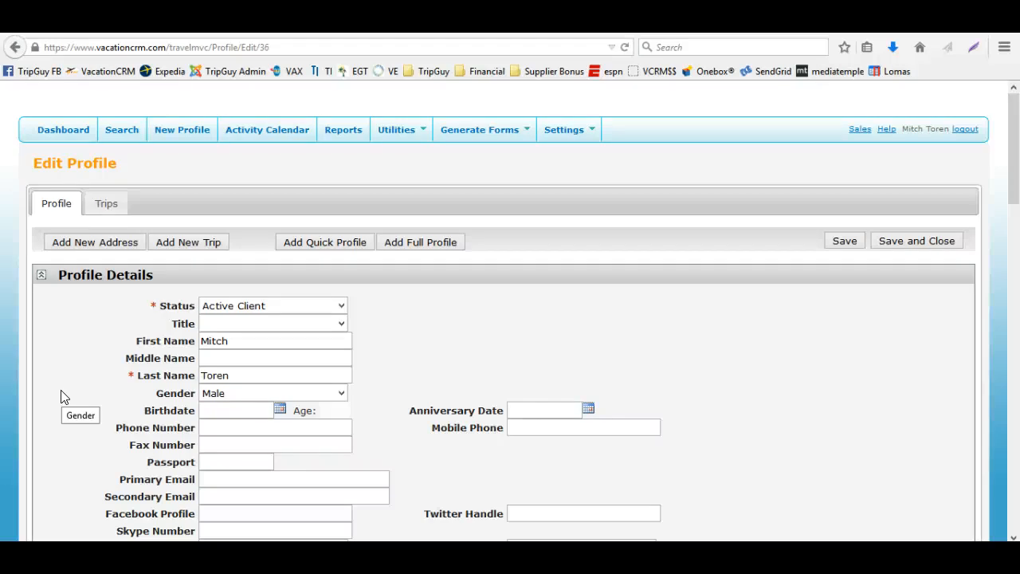
{"action": "left_click", "coordinate": [68, 132]}
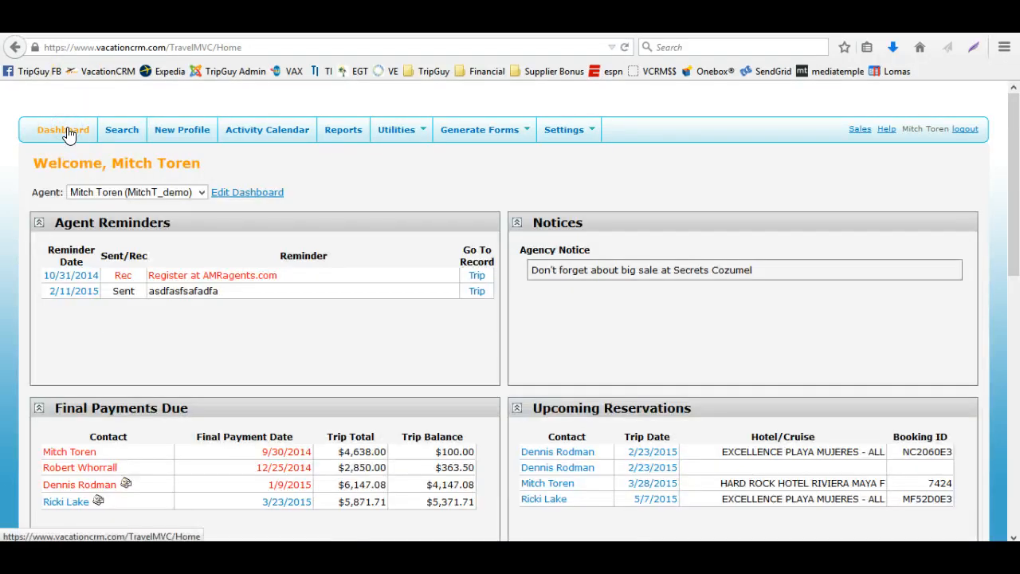